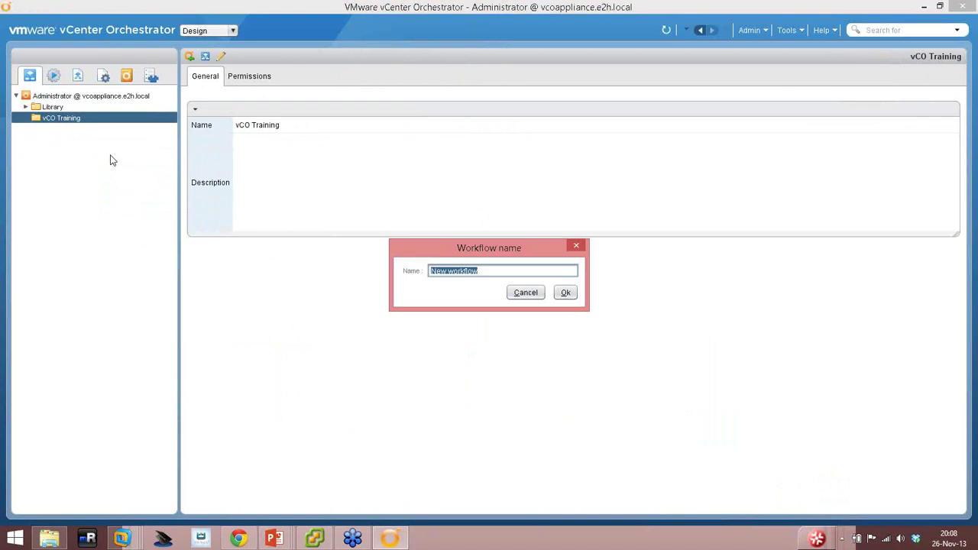
- Name the new workflow 'Nueva MV' and show its bare start-to-end schema
type("Nuel")
left_click(566, 294)
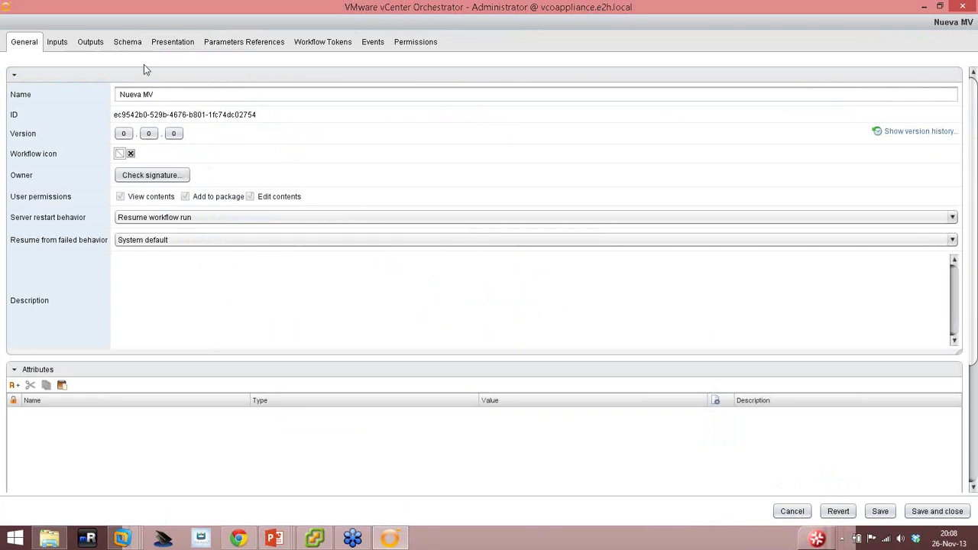
left_click(127, 41)
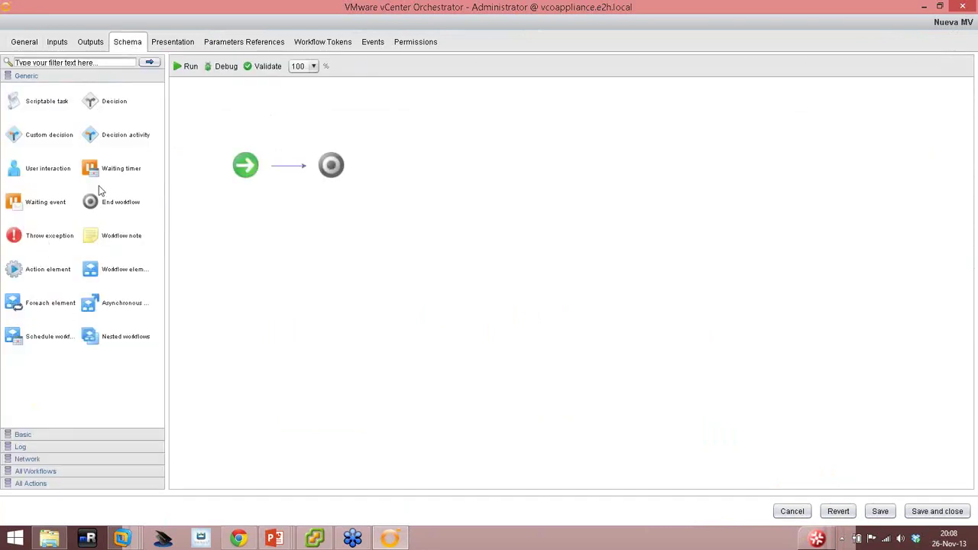
- Inspect the Generic elements from Scriptable task and Decision through Waiting event and End workflow
mouse_move(245, 164)
mouse_move(320, 164)
left_click(35, 106)
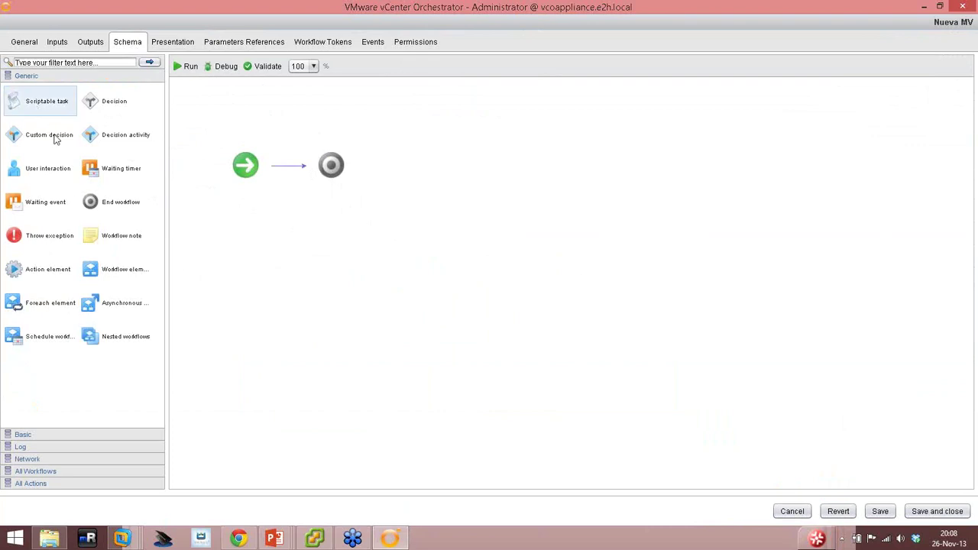
left_click(117, 111)
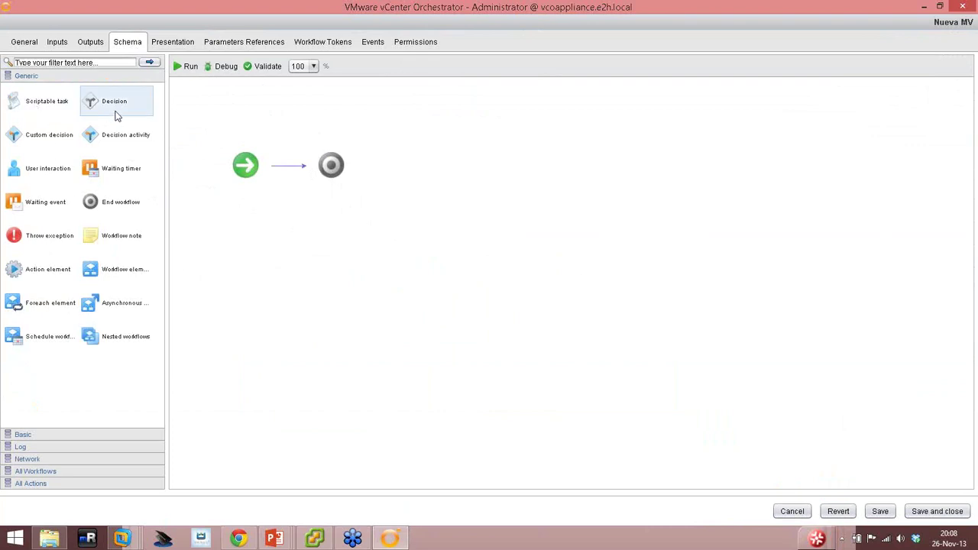
left_click(50, 135)
left_click(119, 146)
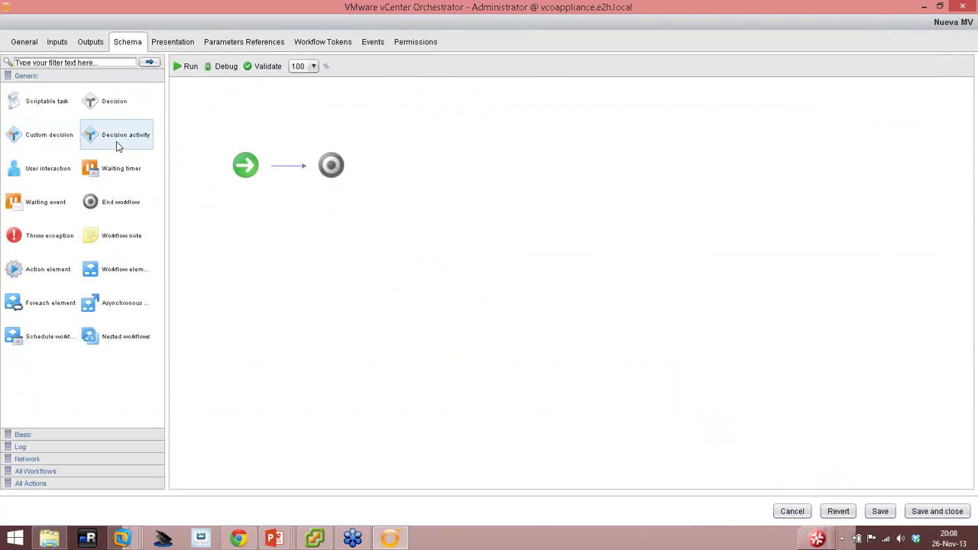
left_click(60, 175)
left_click(117, 172)
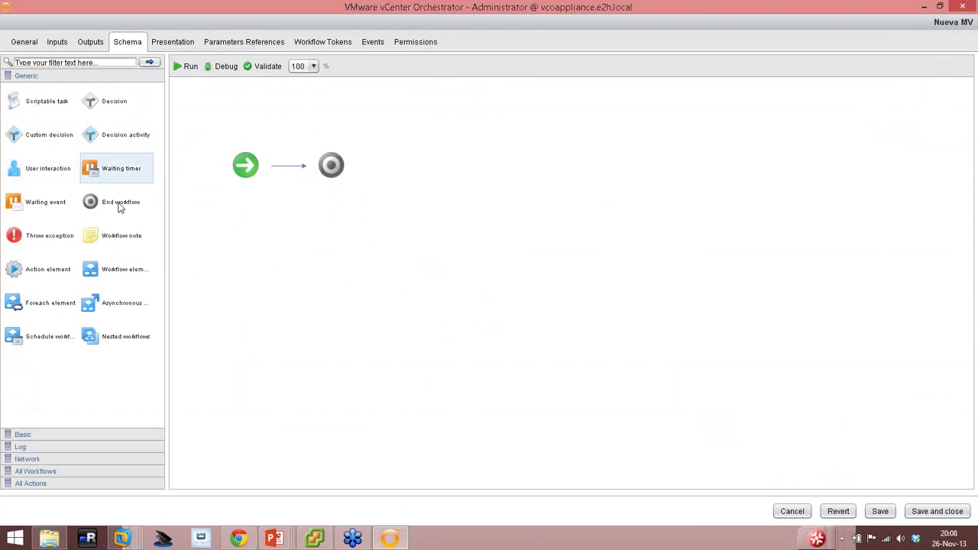
left_click(48, 210)
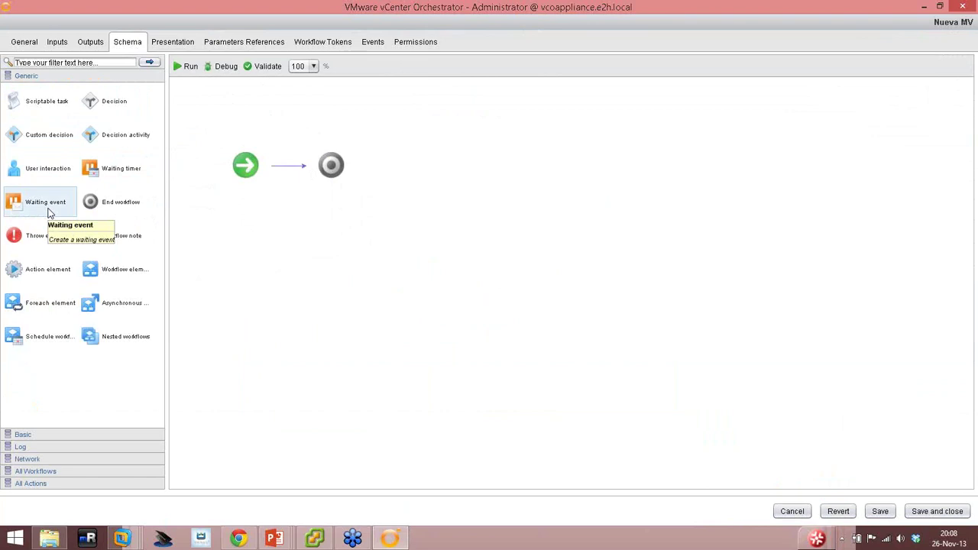
left_click(114, 210)
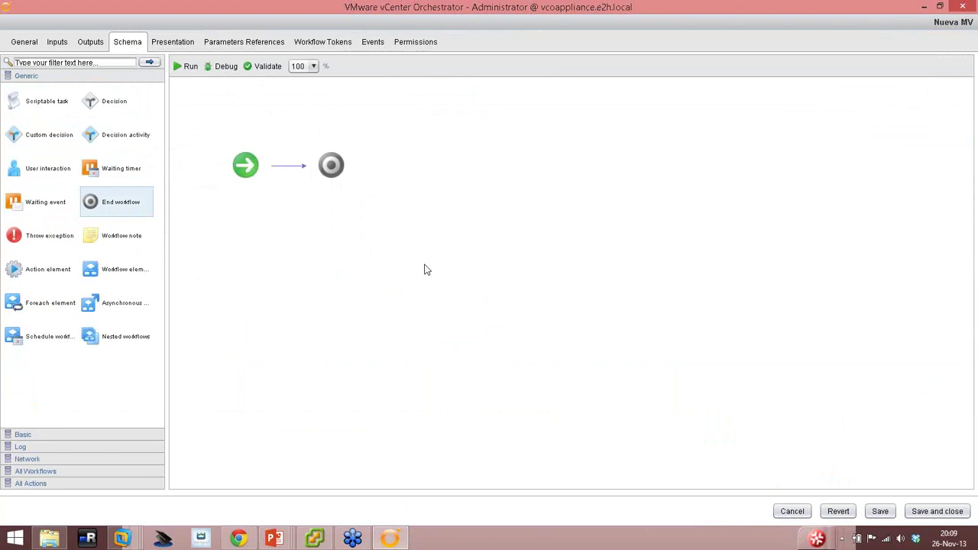
- Inspect the remaining Generic elements, Throw exception to Nested workflows, then expand Basic
left_click(53, 239)
left_click(127, 241)
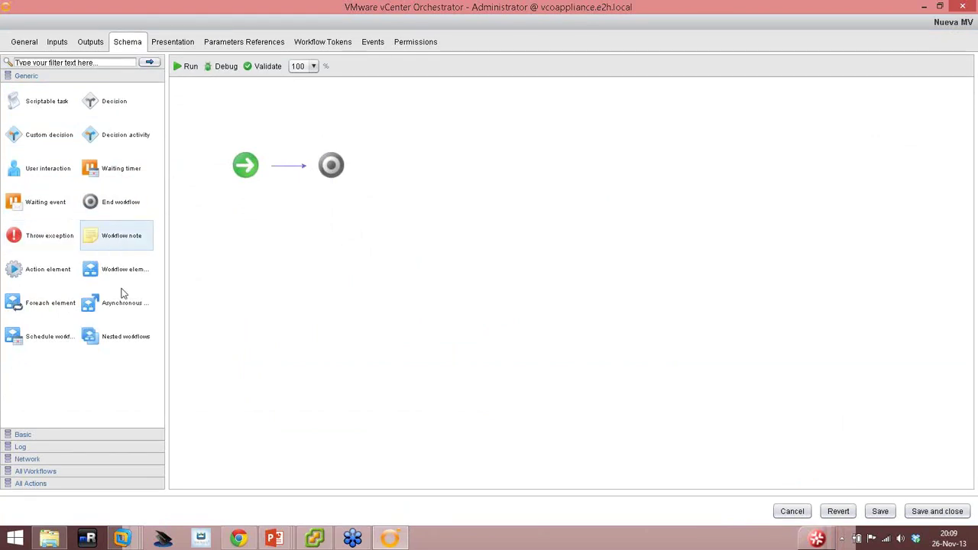
left_click(49, 275)
left_click(137, 273)
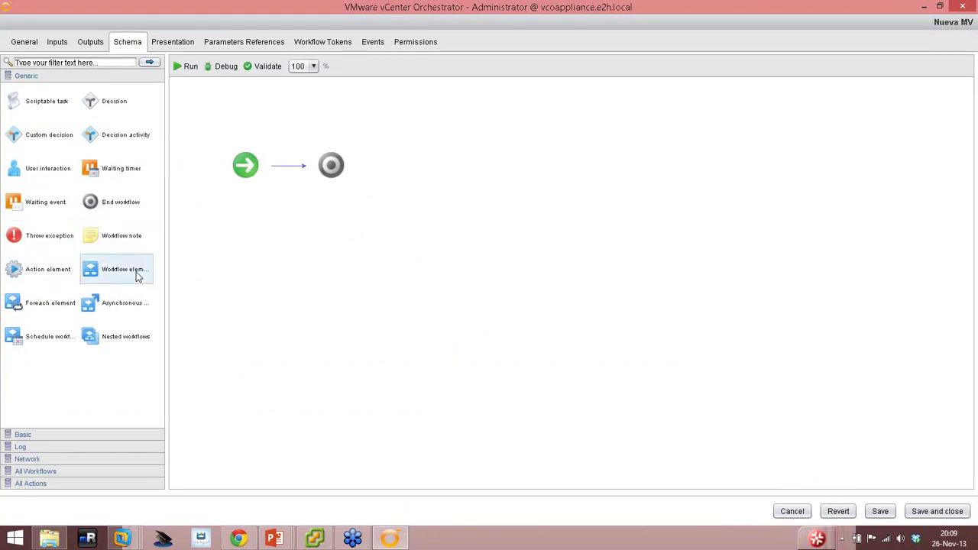
left_click(49, 306)
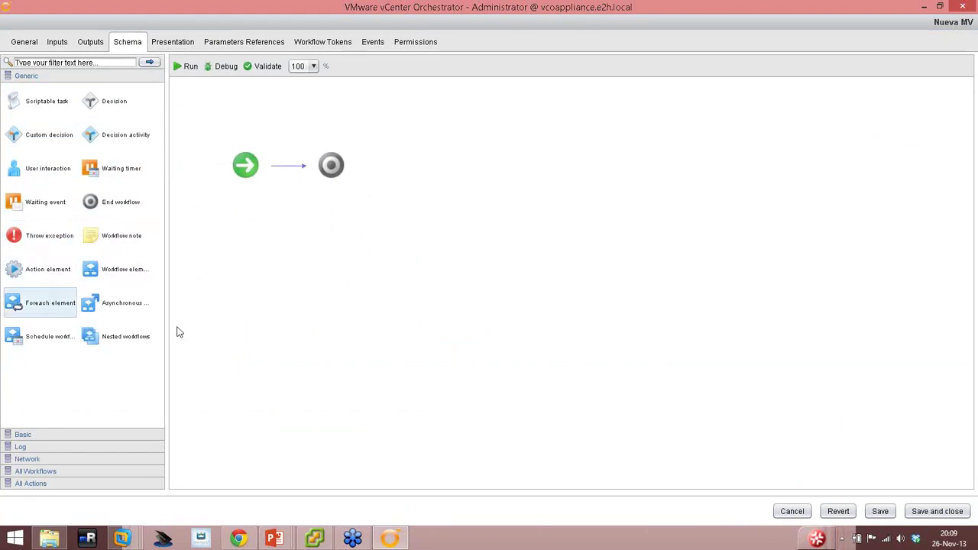
left_click(134, 310)
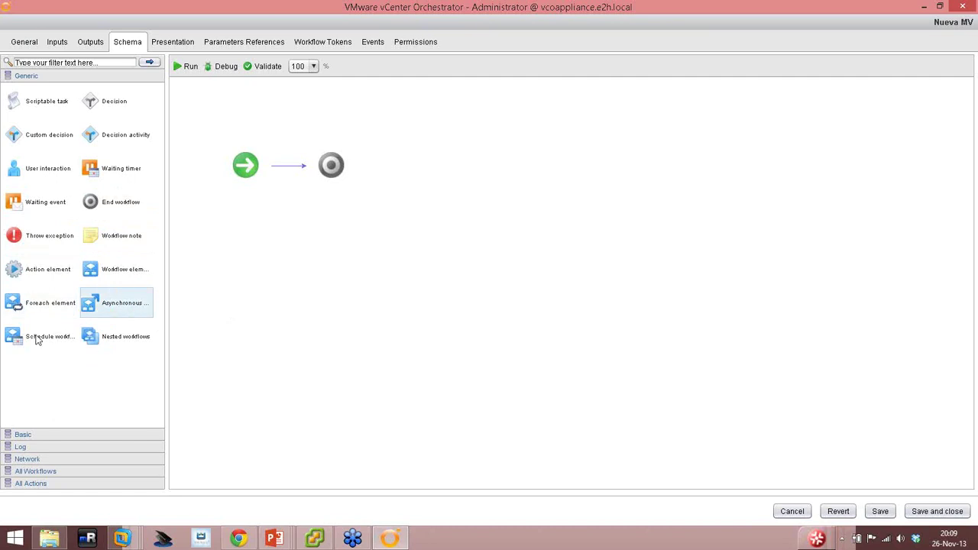
left_click(38, 340)
left_click(120, 345)
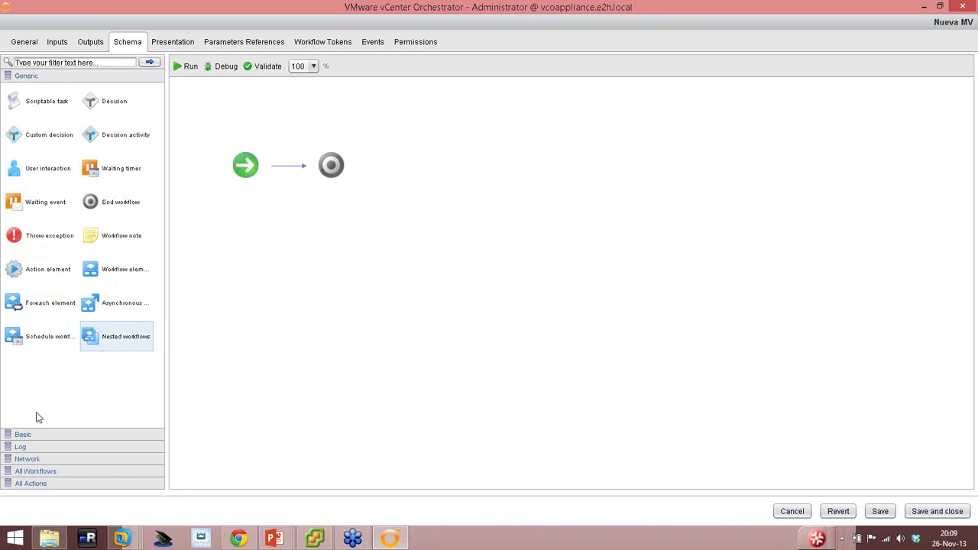
left_click(22, 435)
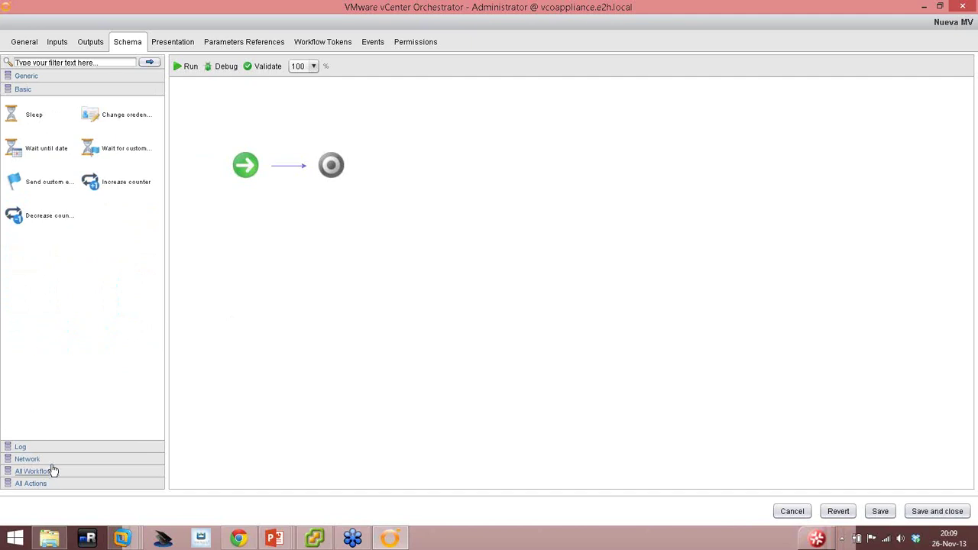
- Browse Log, Network and All Workflows, then drop Library > vCenter > Batch's Fill batch configuration elements onto the schema
left_click(23, 448)
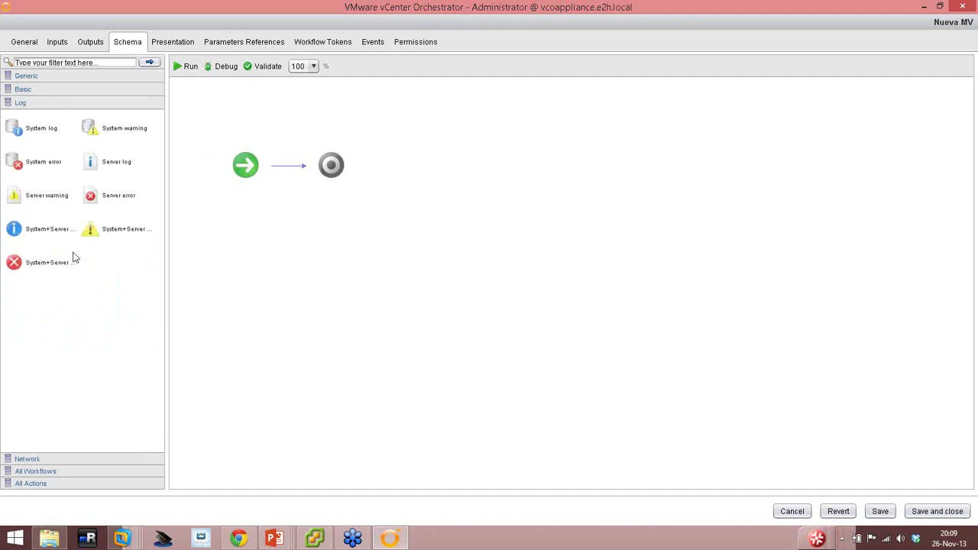
left_click(27, 459)
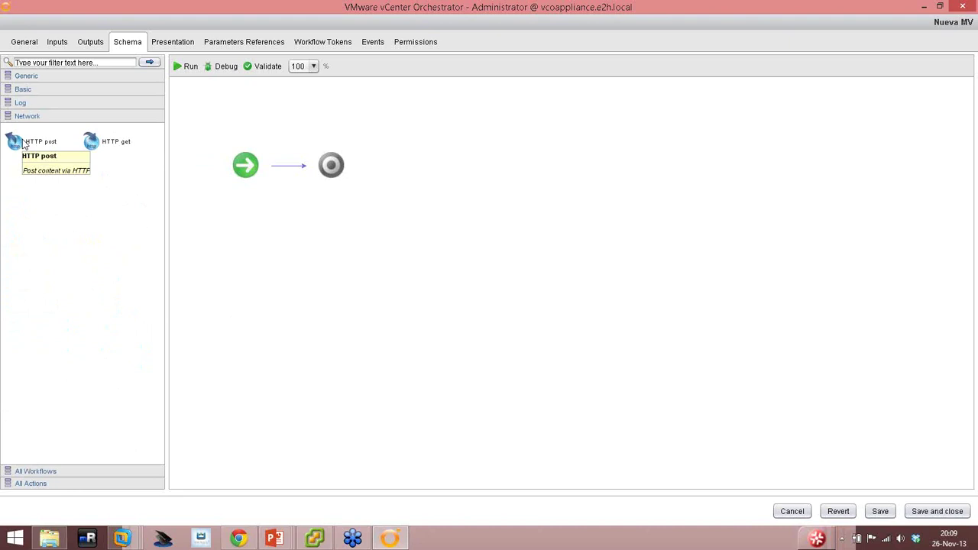
left_click(36, 471)
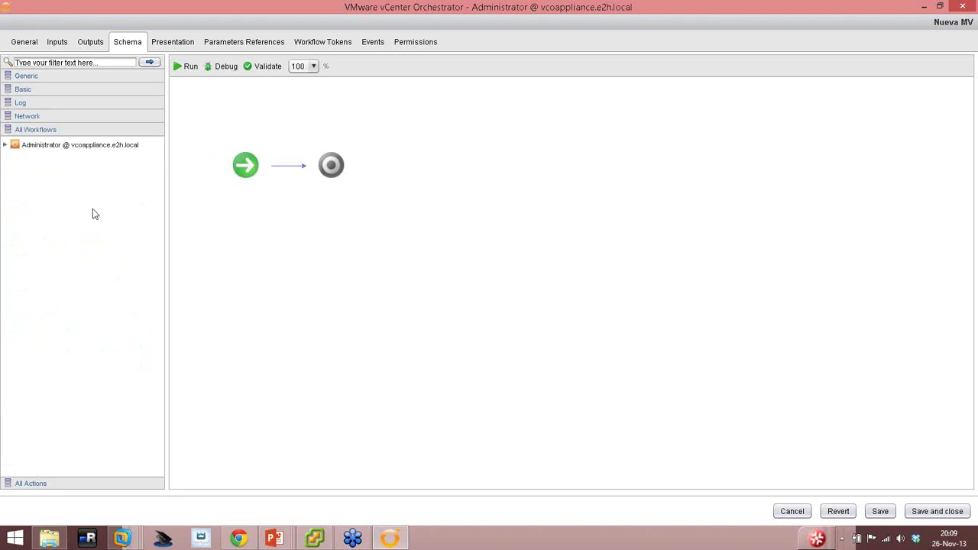
double_click(13, 147)
left_click(14, 157)
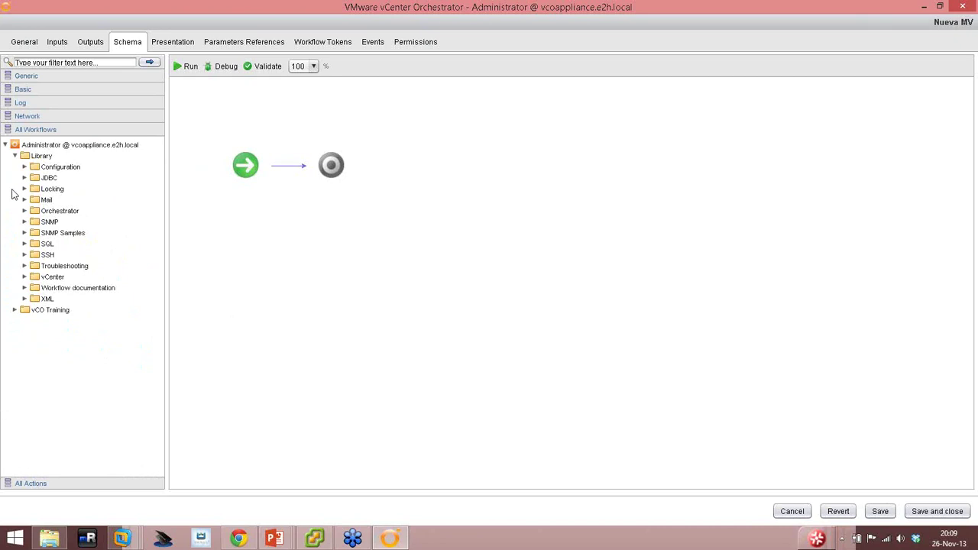
left_click(24, 277)
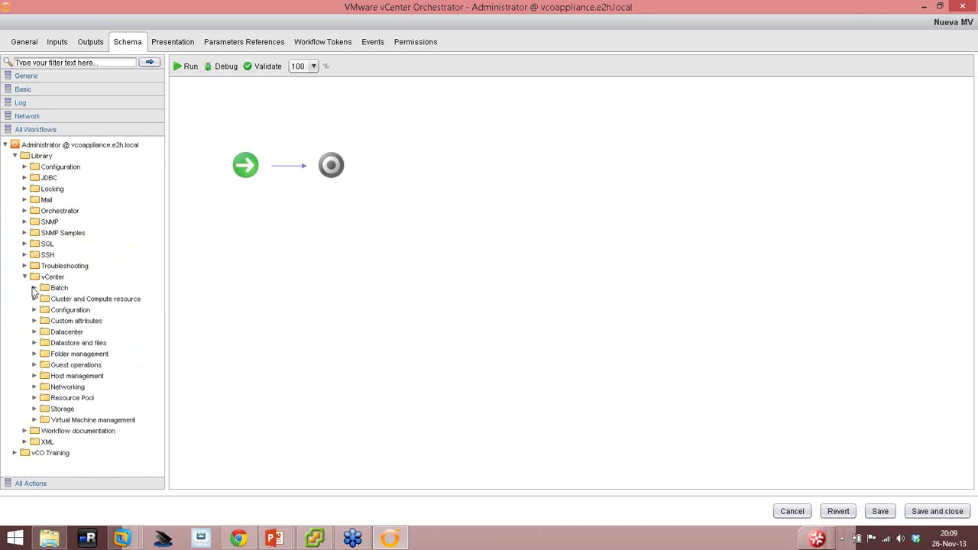
left_click(34, 289)
left_click_drag(72, 304, 290, 168)
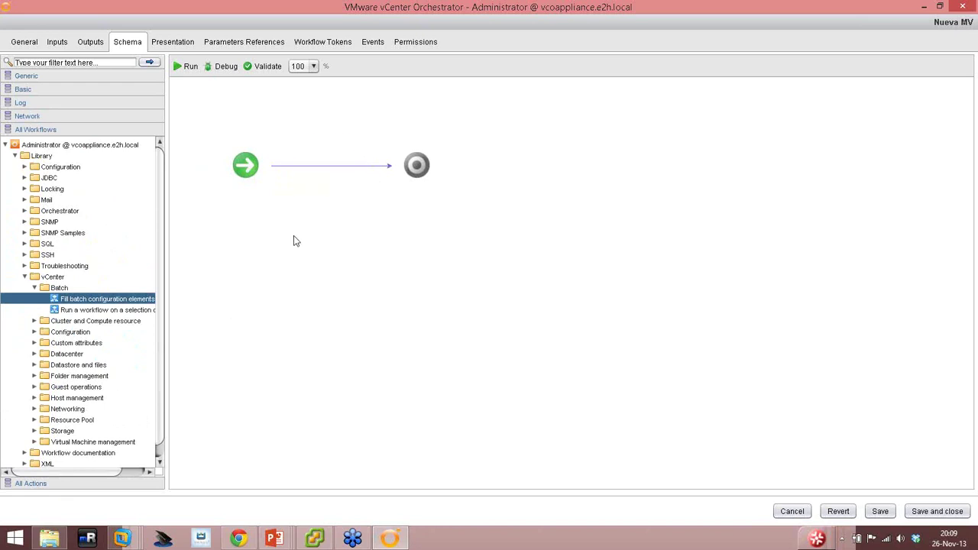
- Insert the com.vmware.constants action getDefaultSSHKeyPairPath between start and end
left_click(6, 145)
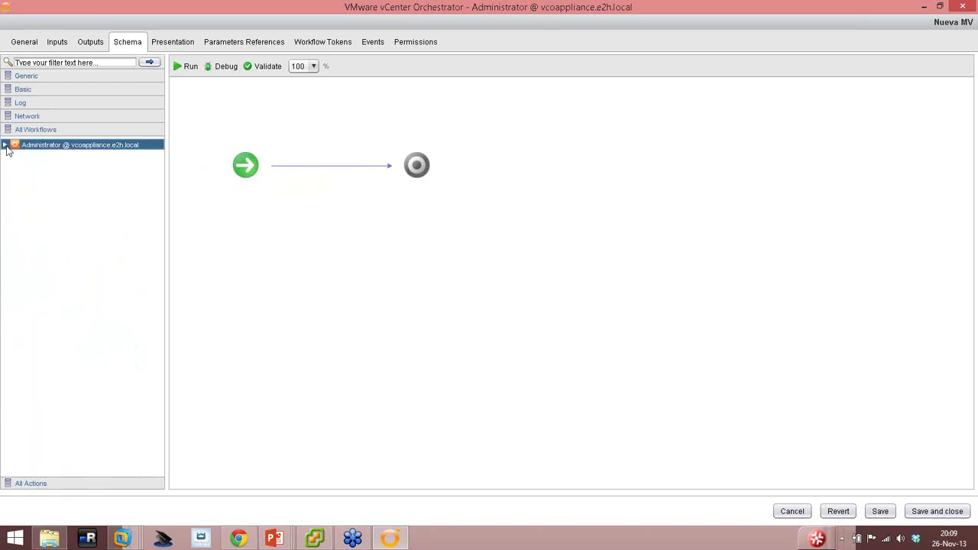
left_click(31, 483)
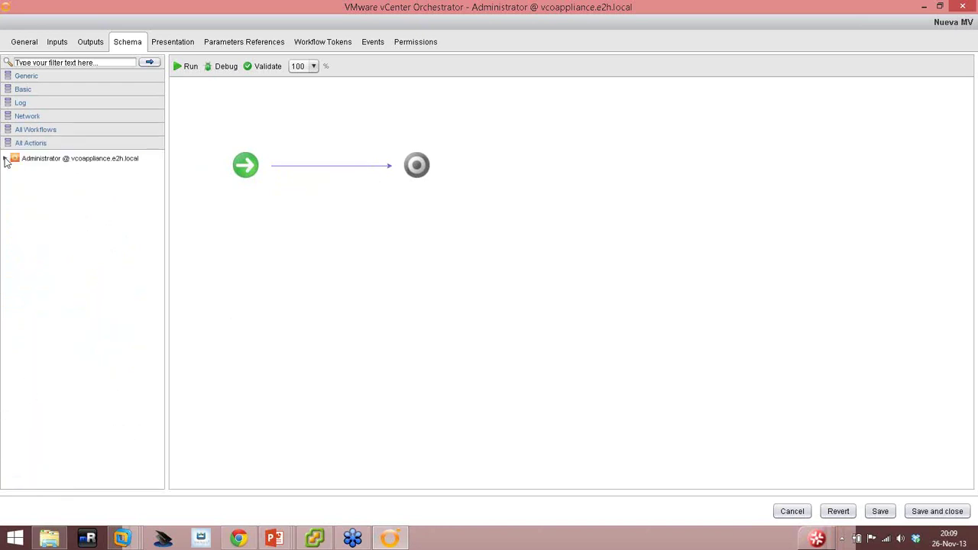
left_click(6, 159)
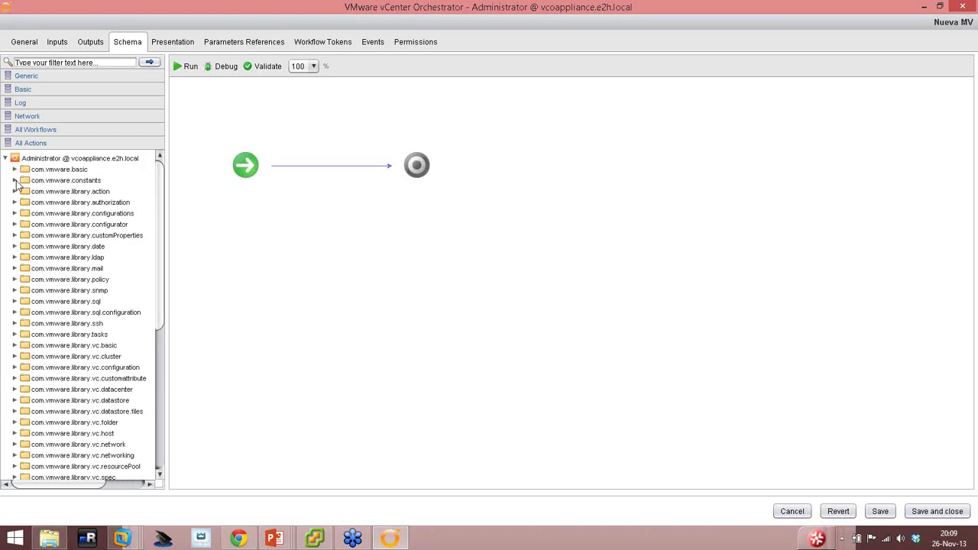
left_click(14, 181)
left_click(49, 192)
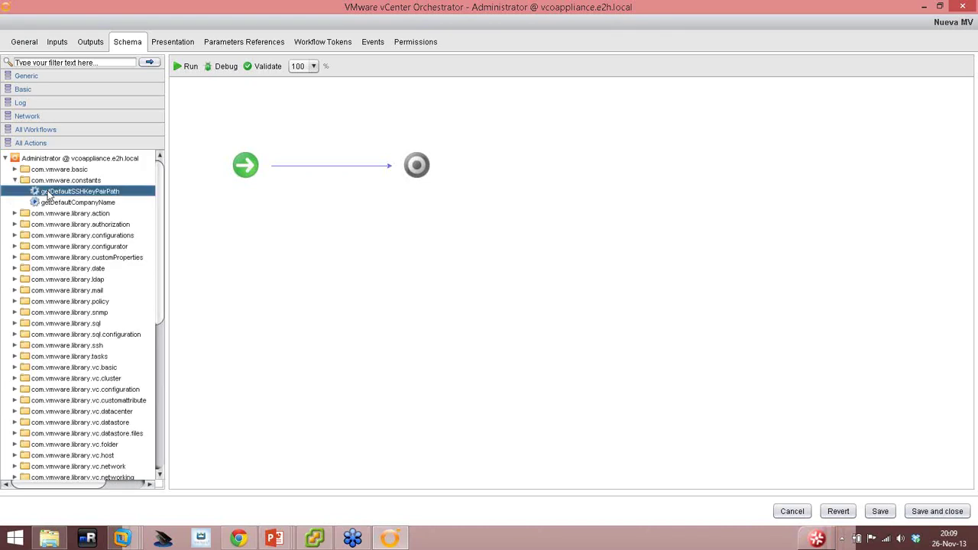
left_click_drag(104, 198, 325, 166)
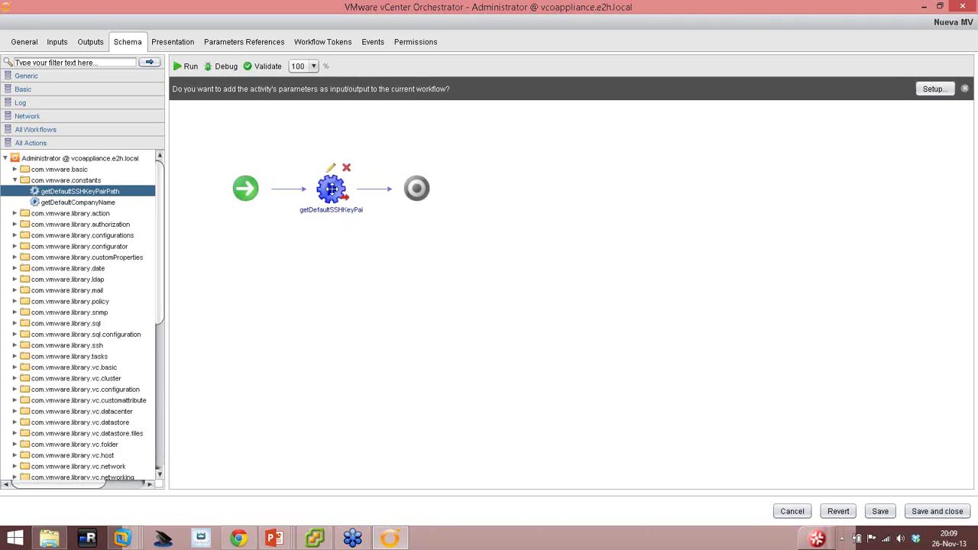
- Dismiss the parameters prompt, delete getDefaultSSHKeyPairPath, and return to Generic elements
left_click(964, 89)
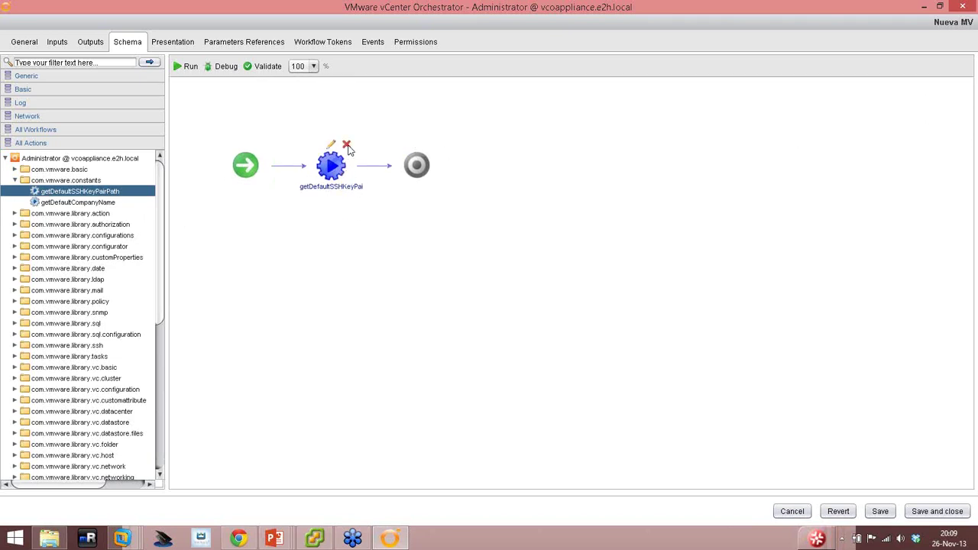
left_click(346, 144)
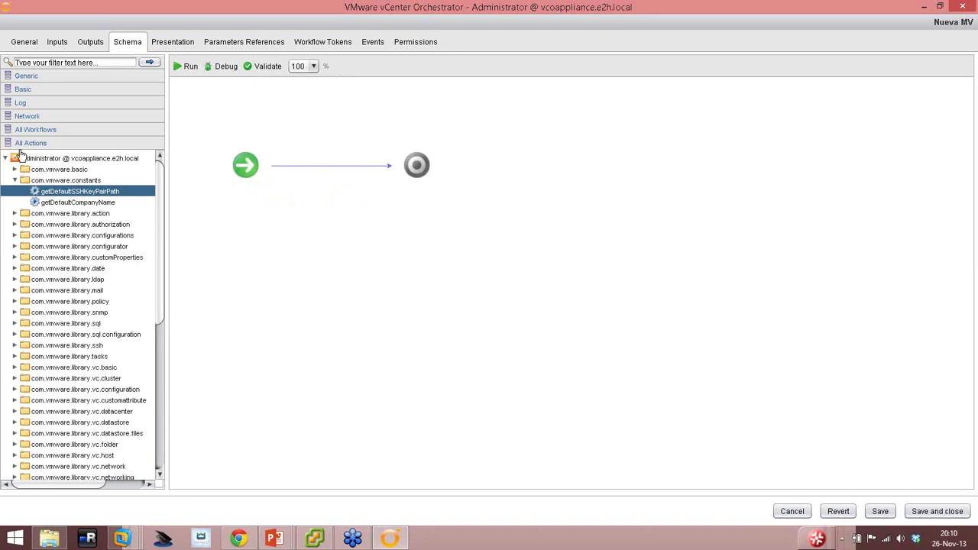
left_click(28, 77)
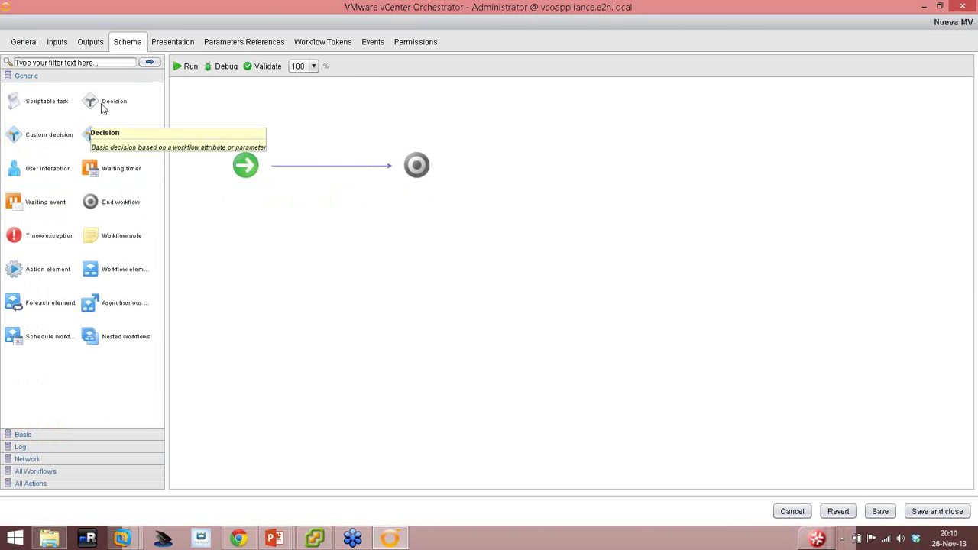
left_click_drag(103, 108, 197, 136)
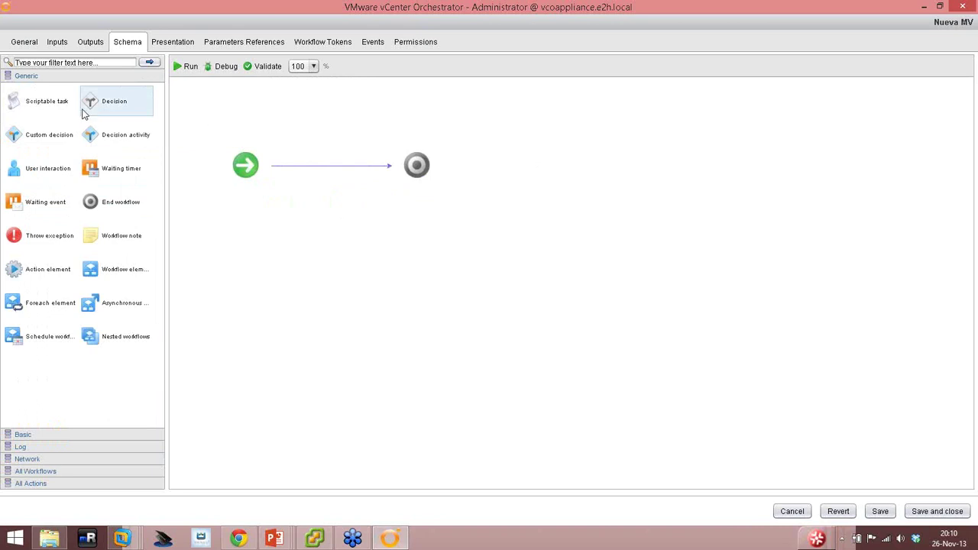
left_click(56, 96)
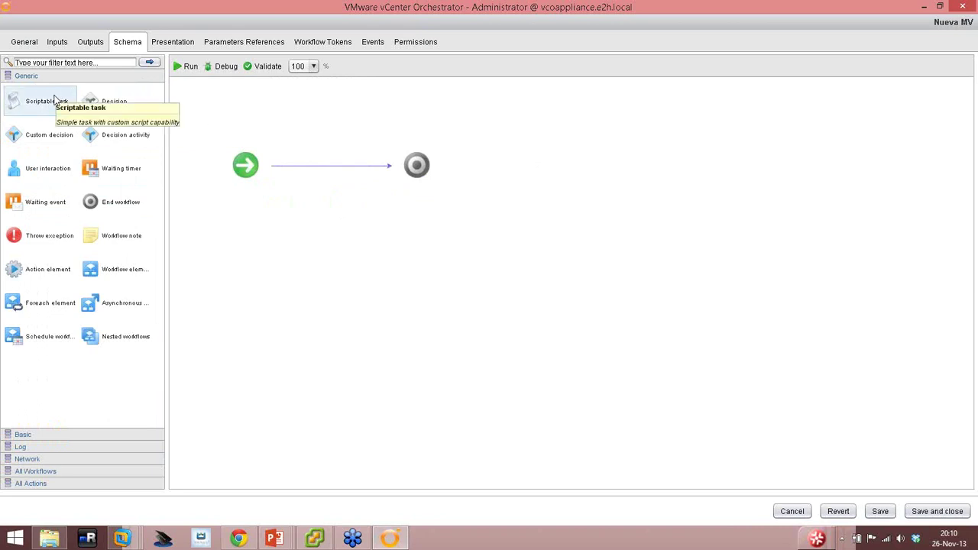
left_click(17, 173)
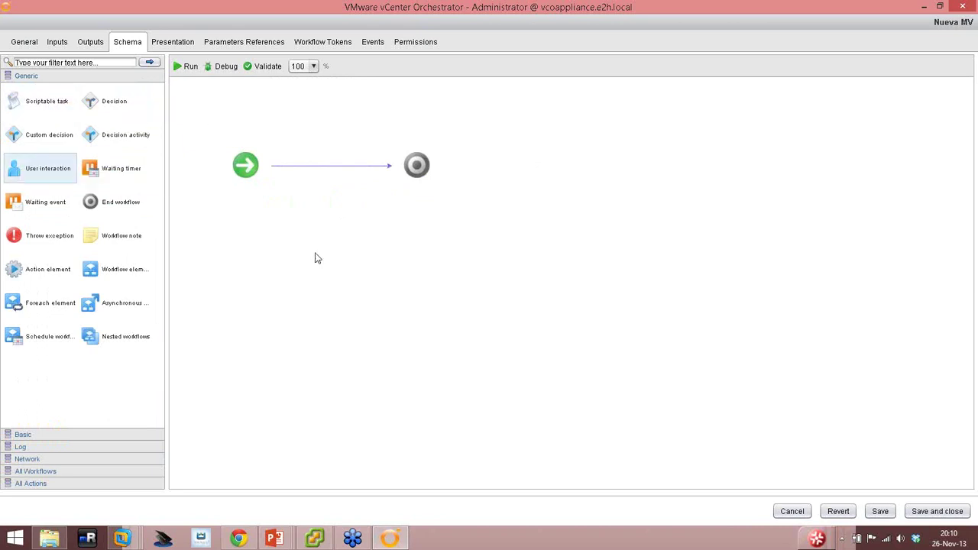
left_click(122, 280)
left_click(64, 279)
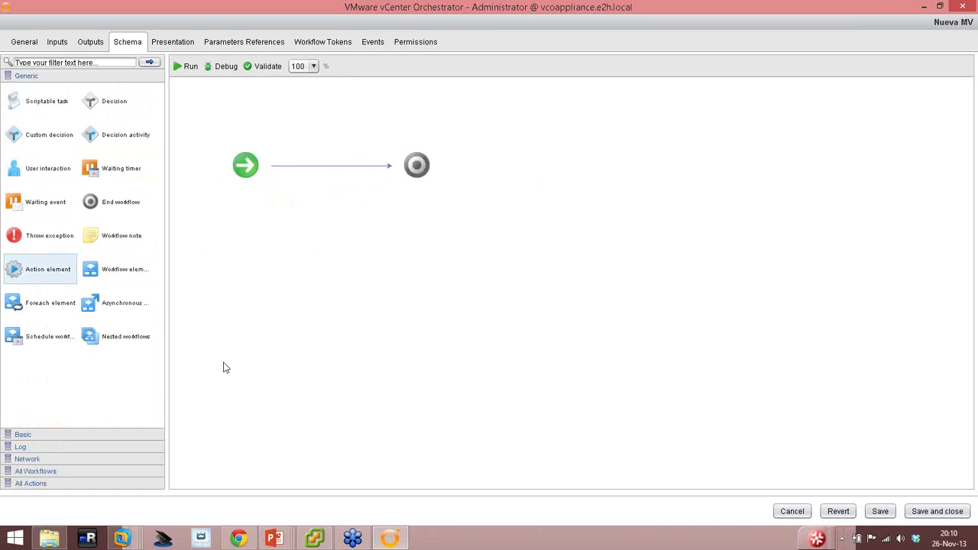
left_click_drag(166, 353, 176, 353)
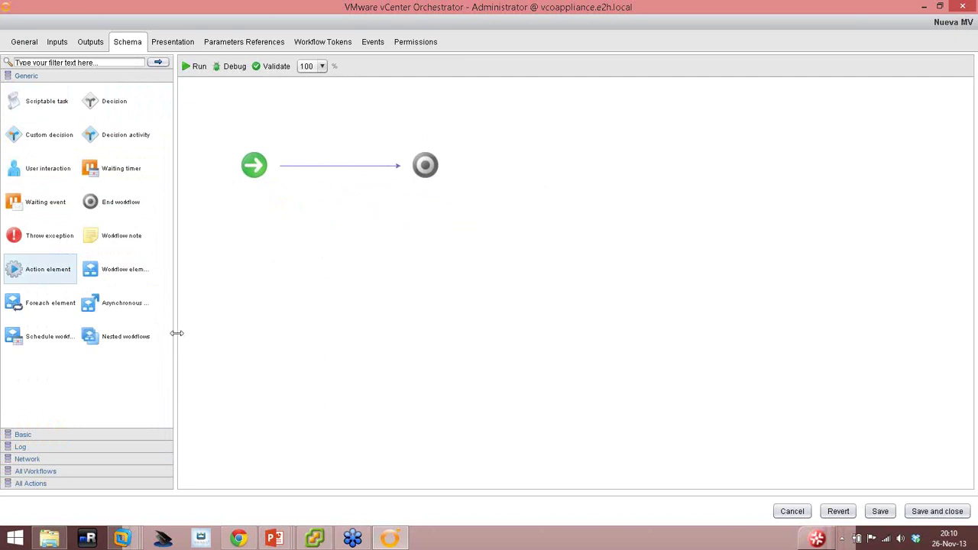
left_click_drag(177, 333, 191, 336)
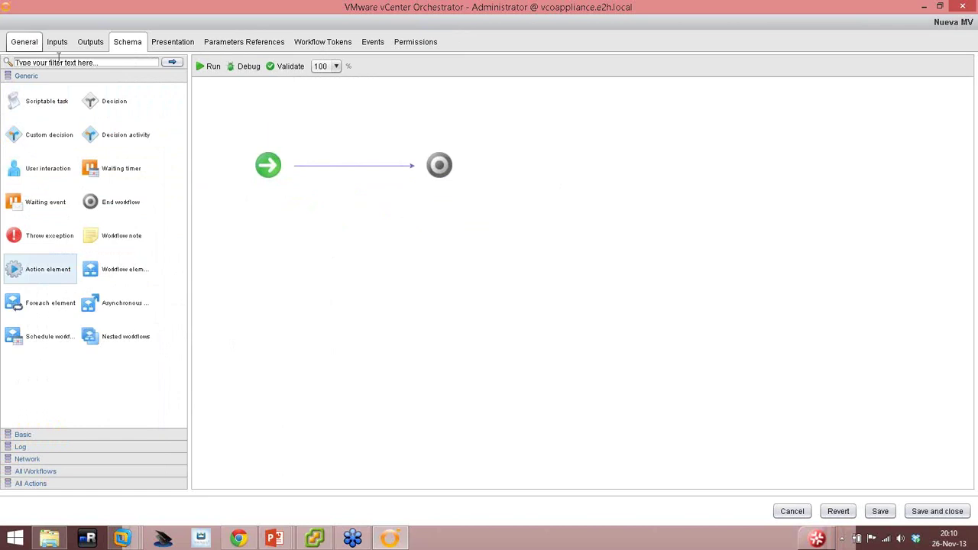
left_click(24, 41)
left_click(128, 43)
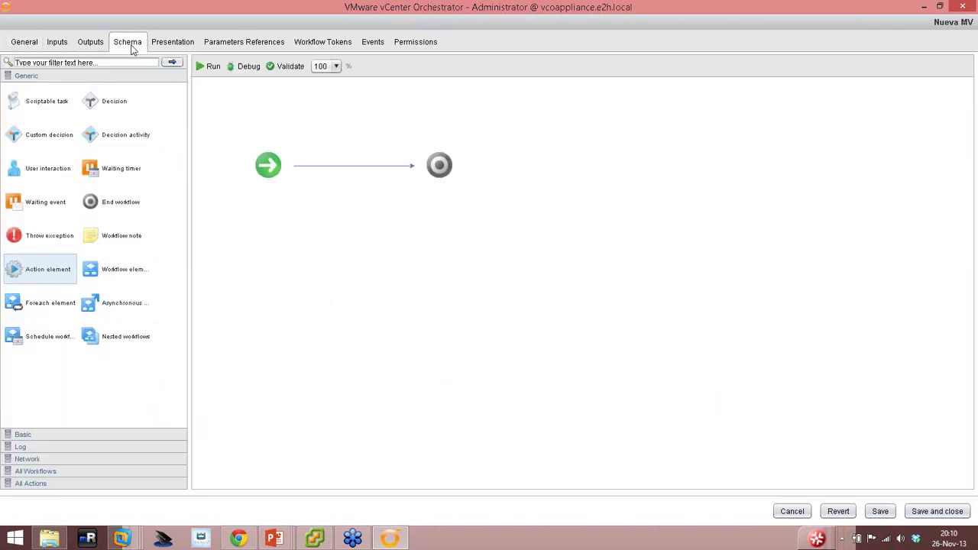
left_click(120, 274)
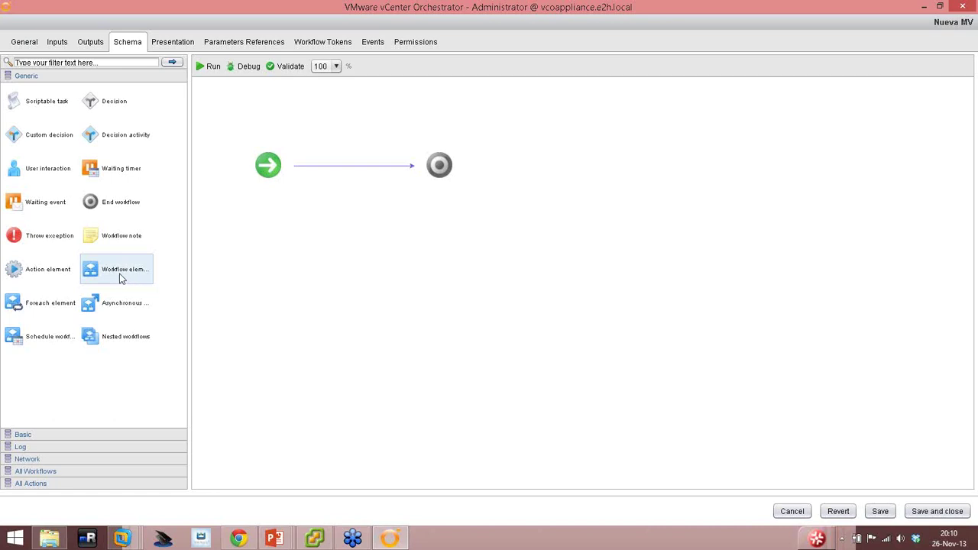
- Drop a Workflow element on the connector and choose 'Create simple virtual machine', filtered by 'simp'
left_click_drag(107, 273, 336, 174)
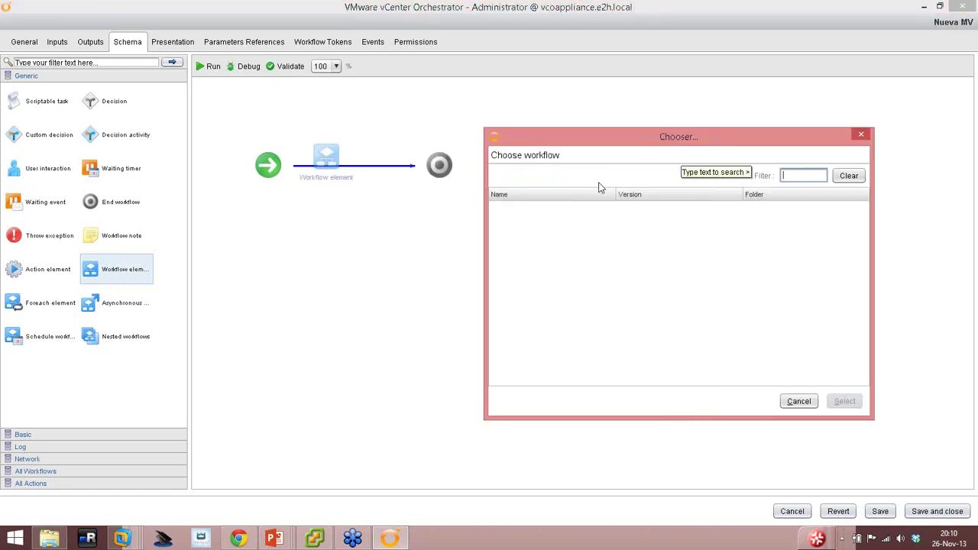
type("simple")
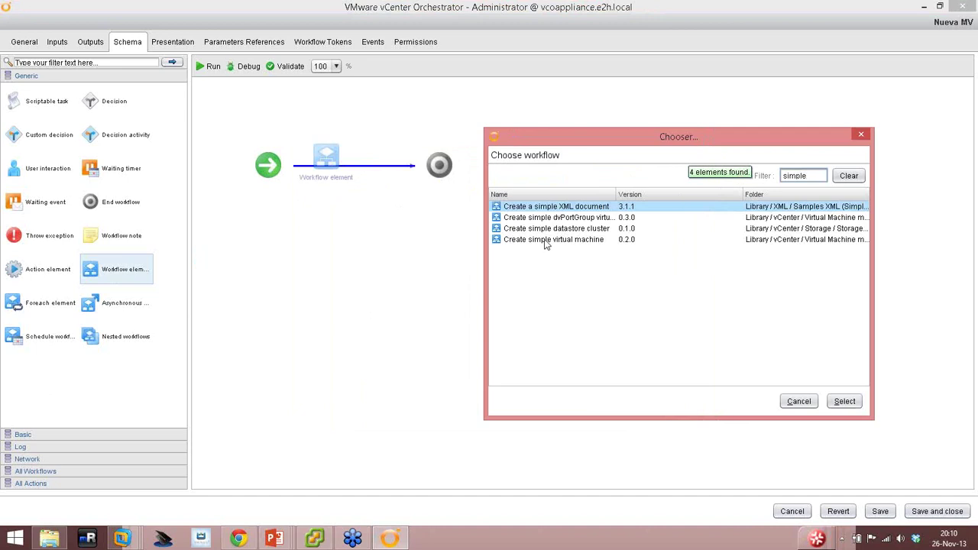
left_click(546, 240)
left_click(847, 403)
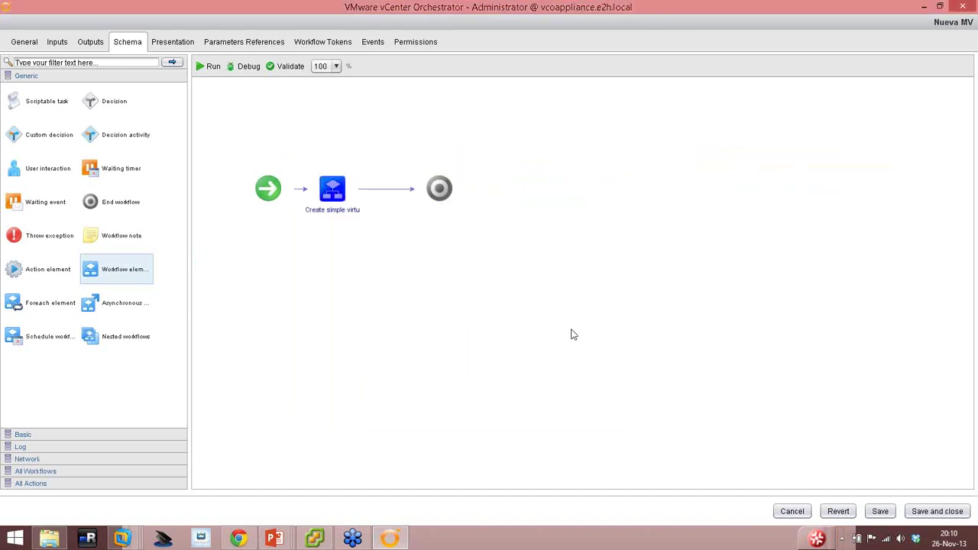
mouse_move(346, 192)
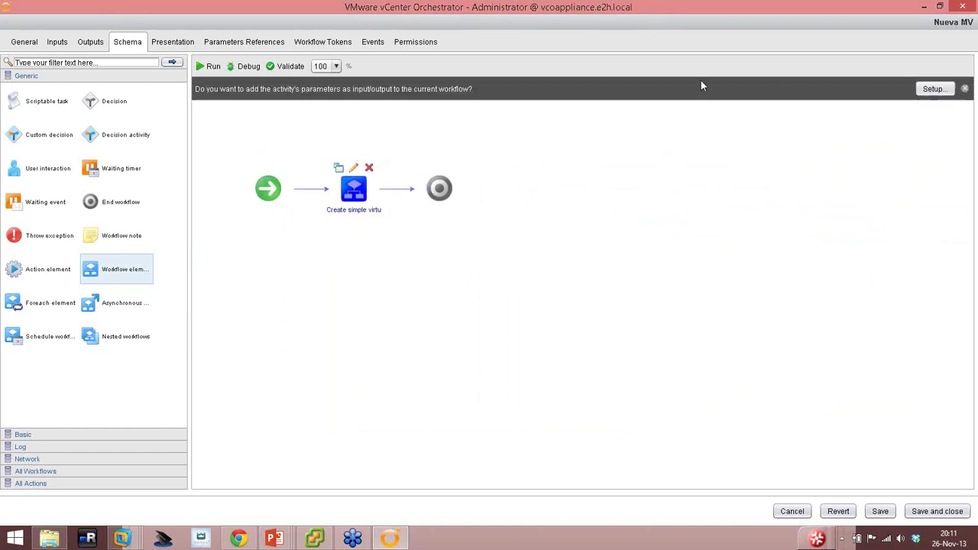
- Map vmGuestOs through the thin-provisioning option to Value in Promote setup, then cancel
left_click(934, 90)
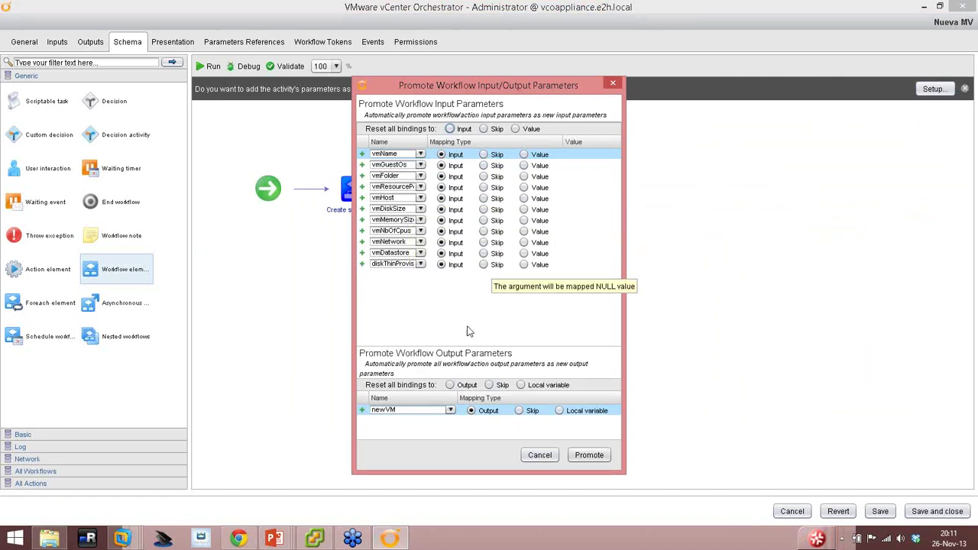
left_click(523, 165)
left_click(523, 177)
left_click(523, 187)
left_click(523, 198)
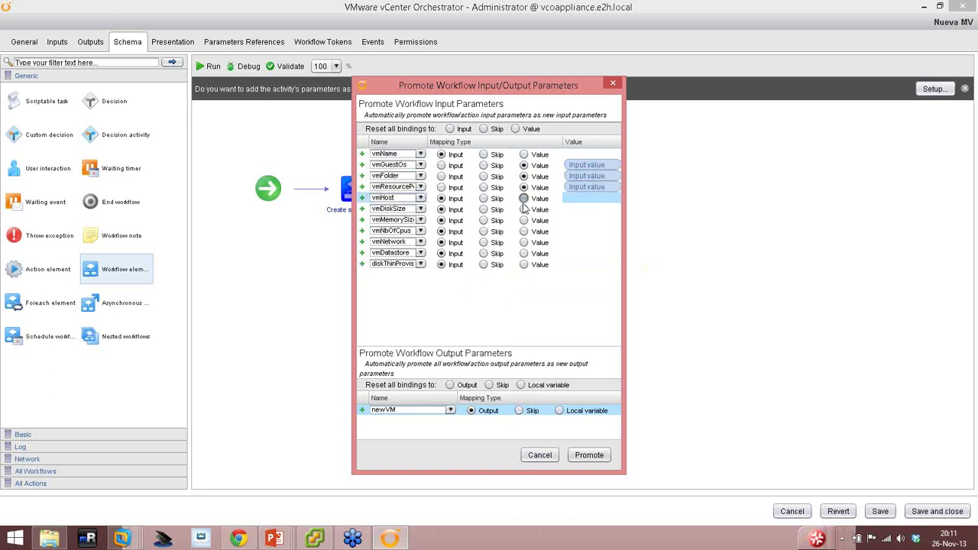
left_click(523, 209)
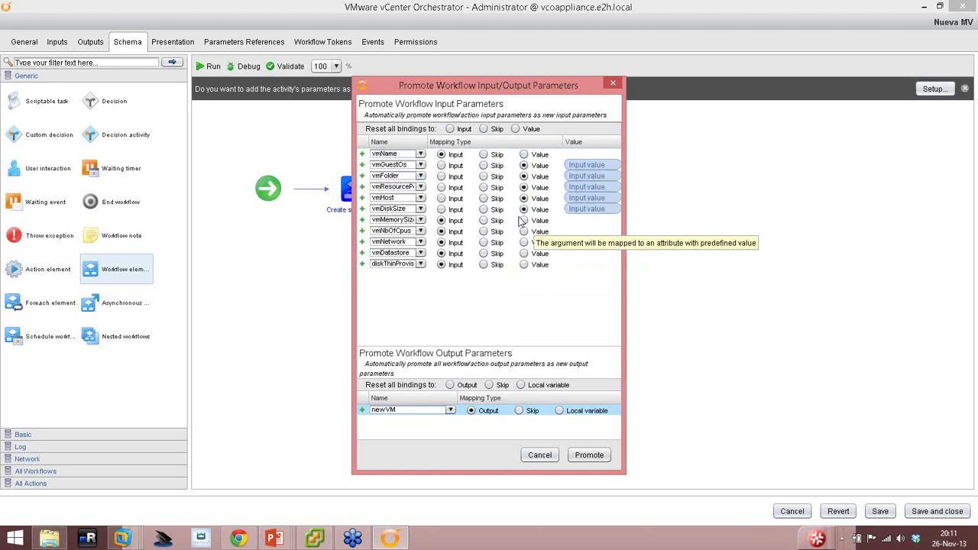
left_click(523, 220)
left_click(523, 232)
left_click(524, 242)
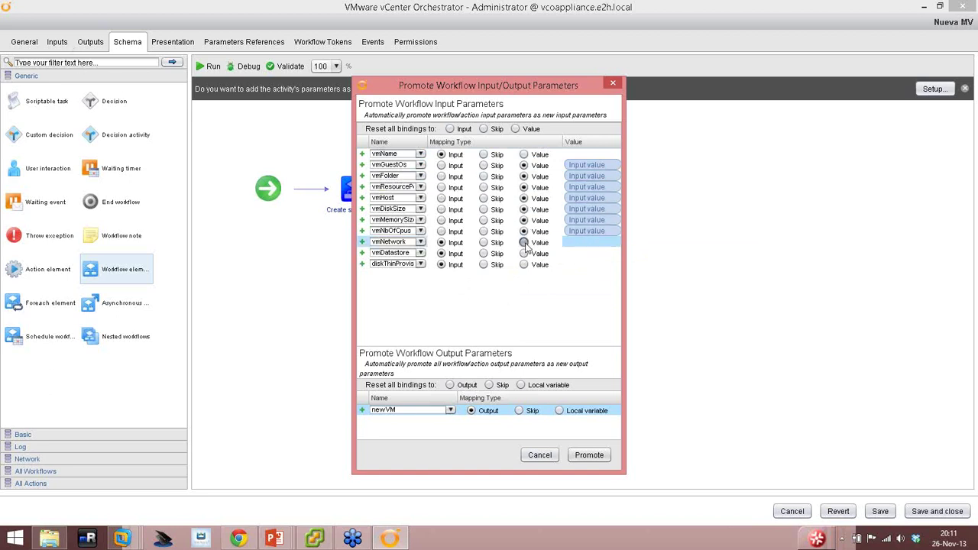
left_click(524, 253)
left_click(523, 265)
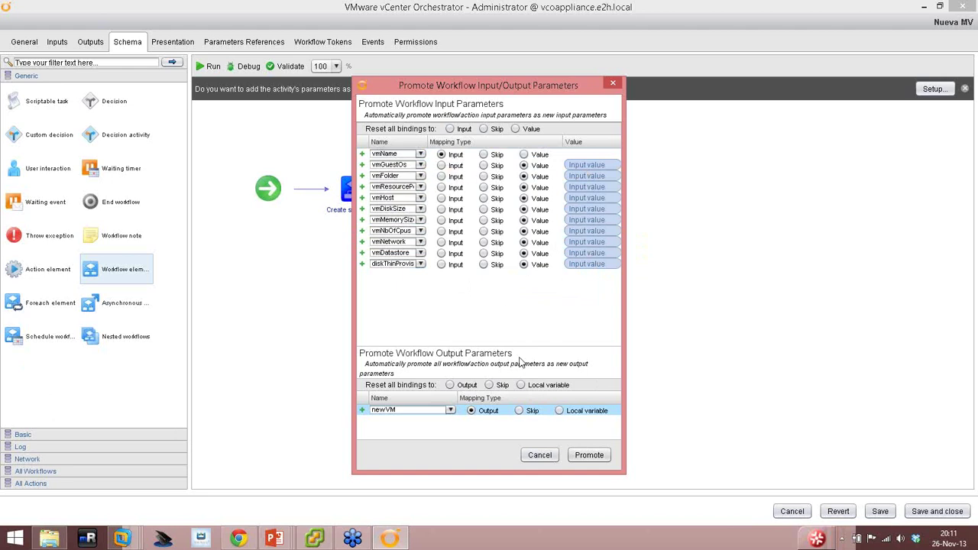
left_click(540, 455)
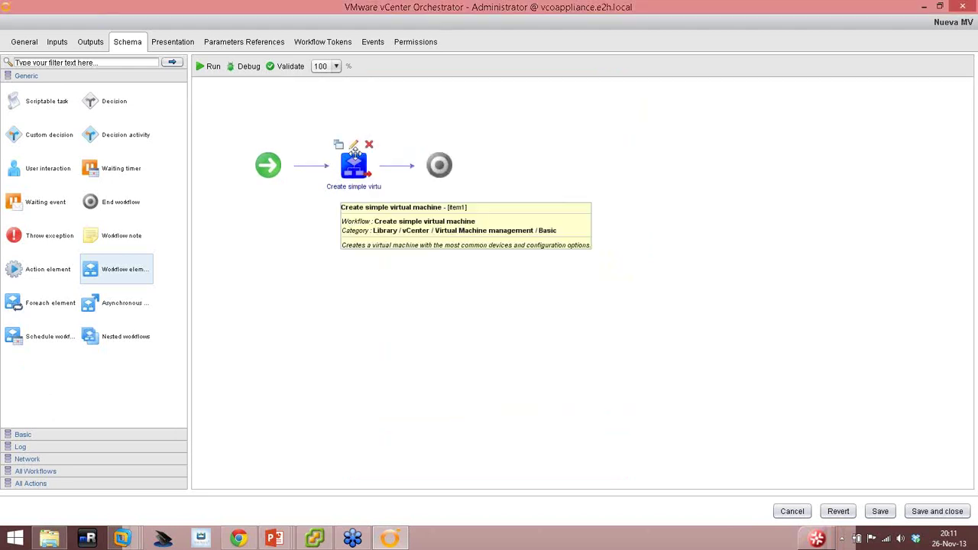
- Open the Create simple virtual machine step's Visual Binding tab showing vmName and newVM
left_click(353, 147)
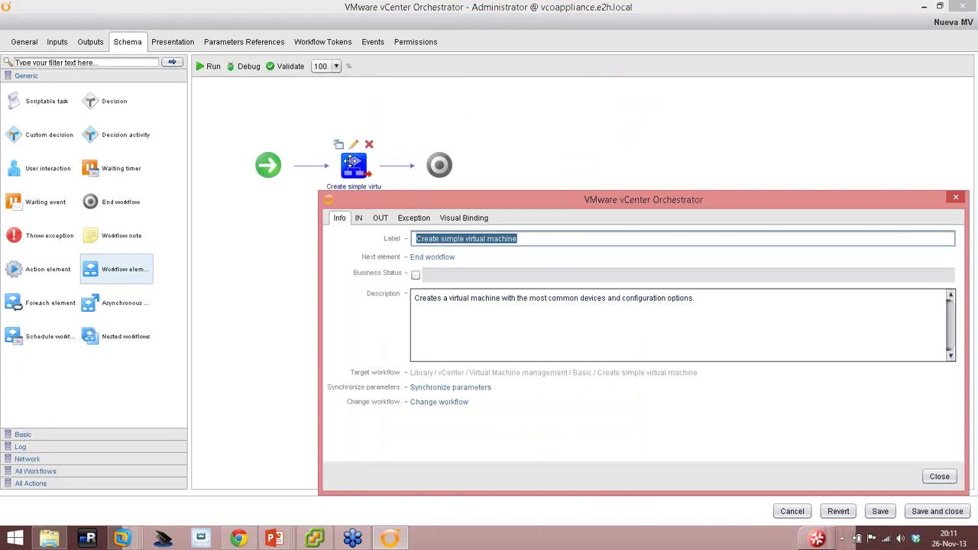
left_click(469, 220)
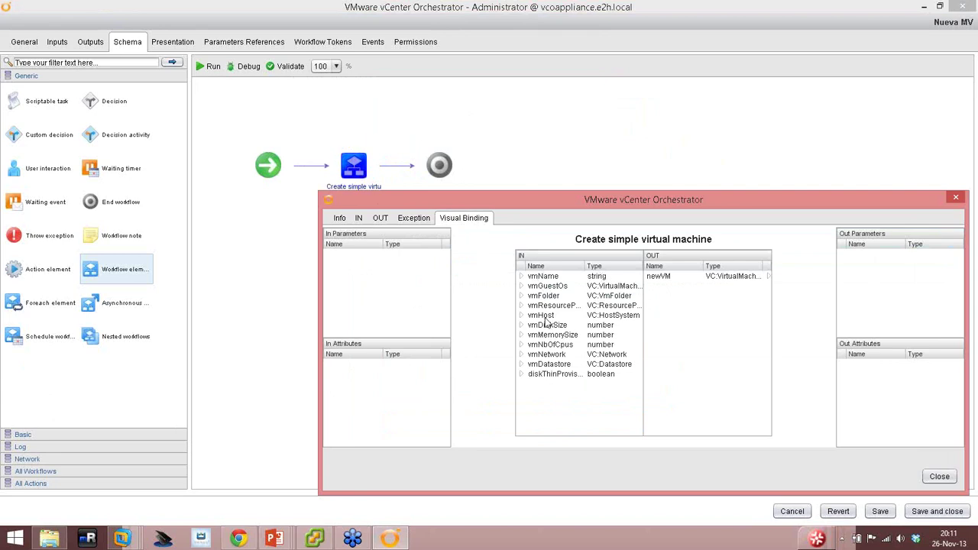
mouse_move(357, 157)
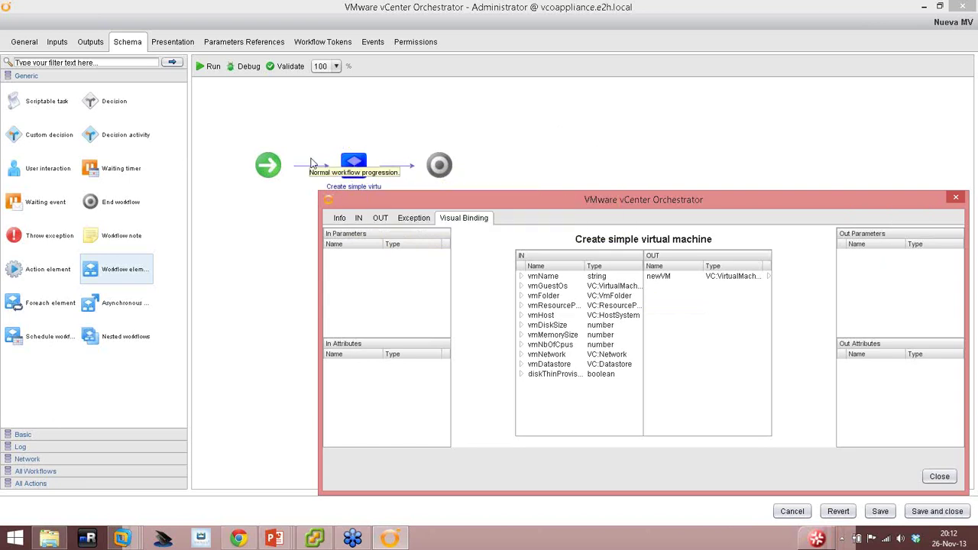
mouse_move(339, 136)
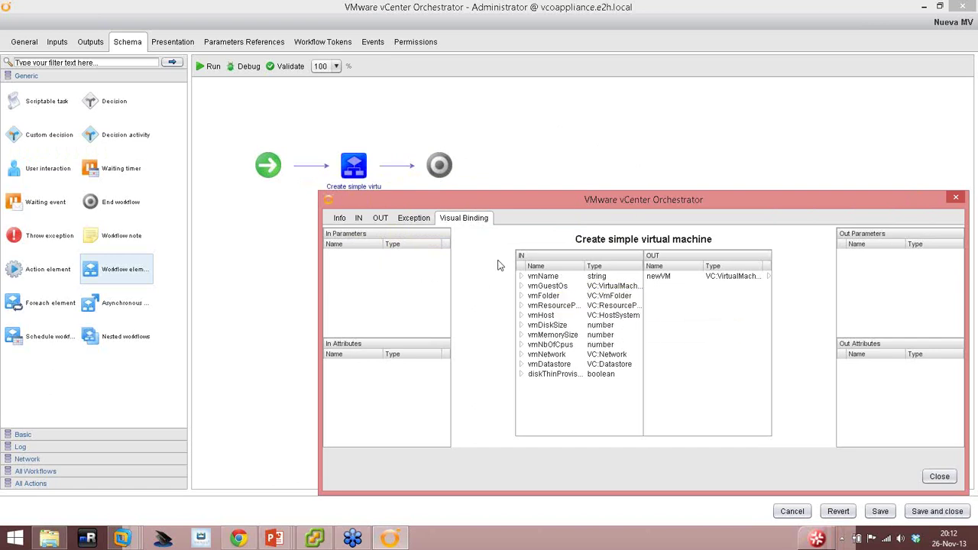
- Bind vmName as a workflow input and vmGuestOs, vmFolder, vmResourcePool, vmHost, vmDiskSize as attributes
left_click_drag(540, 275, 382, 296)
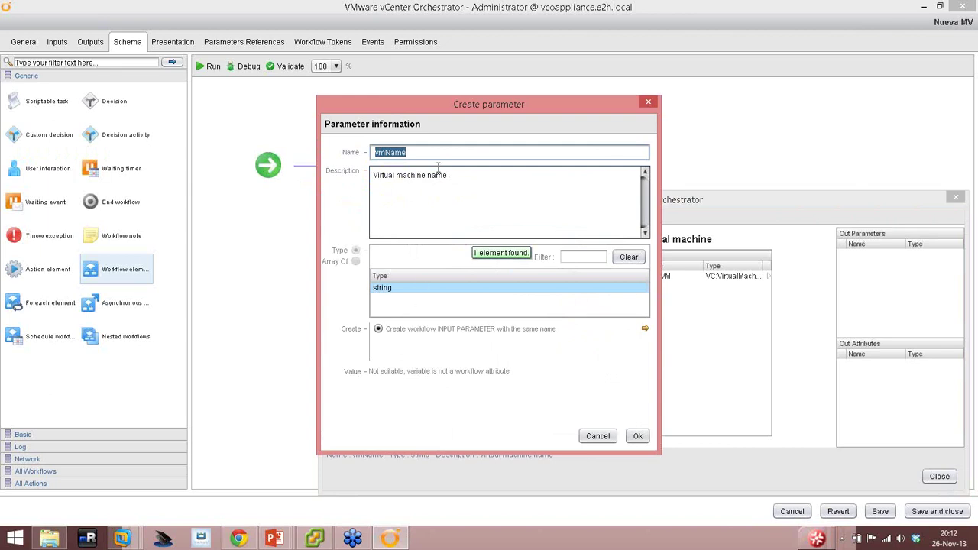
left_click(637, 437)
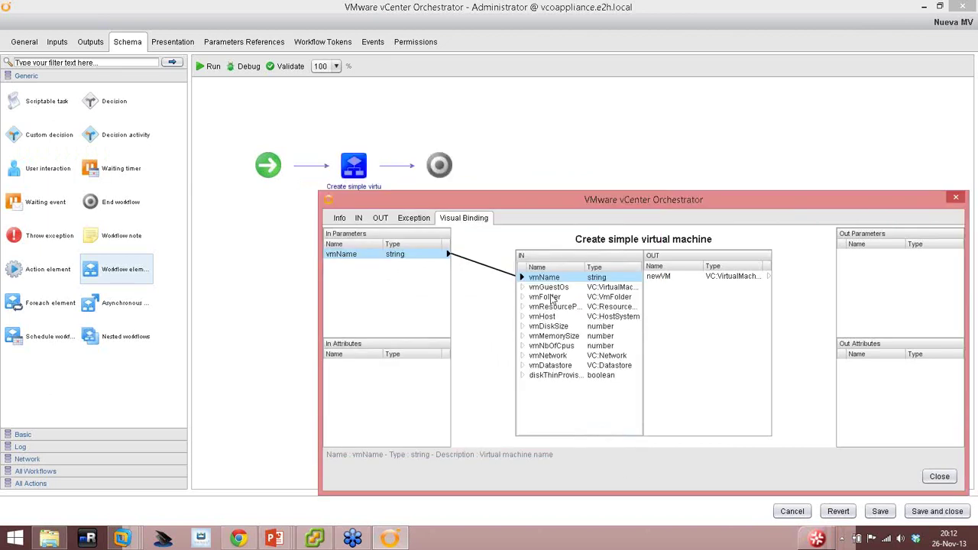
left_click_drag(548, 287, 388, 378)
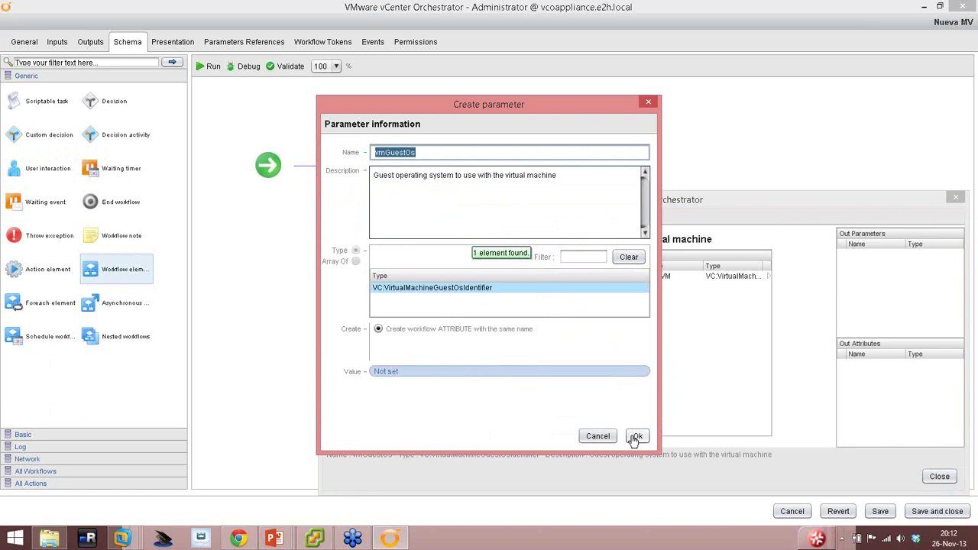
left_click(636, 436)
left_click_drag(550, 300, 398, 389)
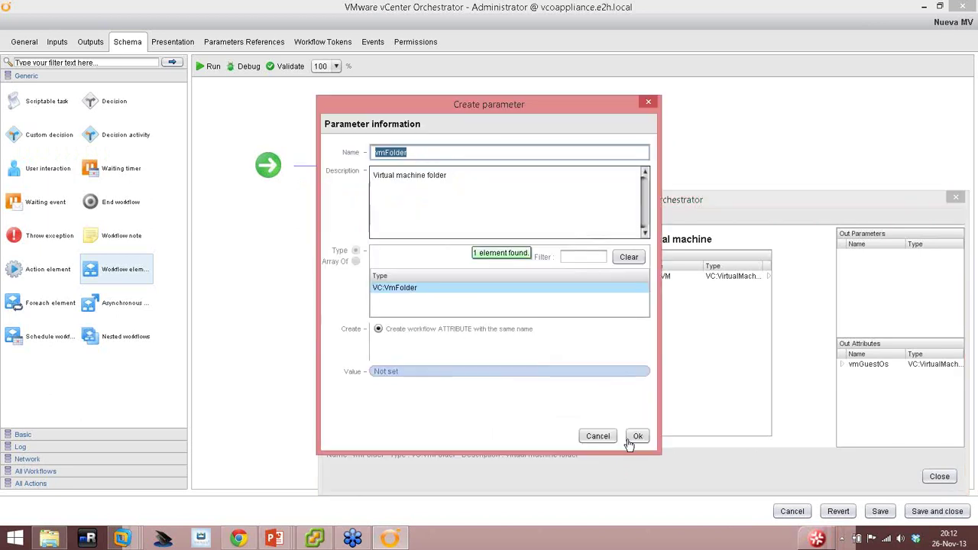
left_click(636, 436)
left_click_drag(550, 308, 413, 390)
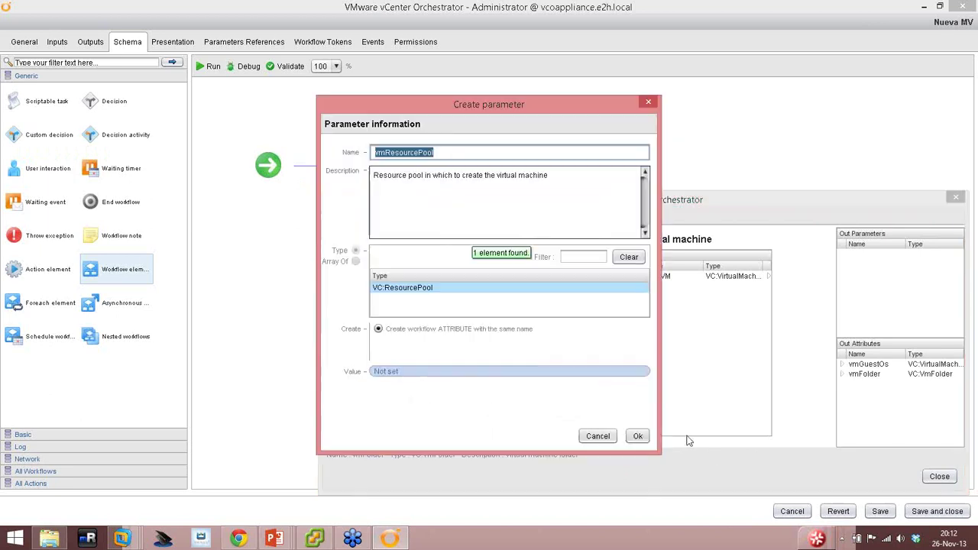
left_click(636, 436)
left_click_drag(542, 316, 420, 417)
left_click(638, 436)
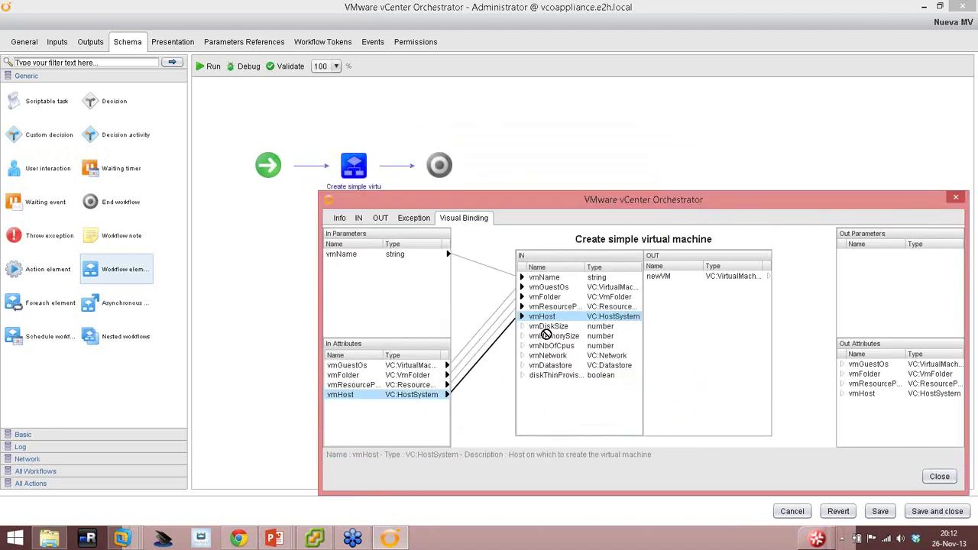
left_click_drag(541, 329, 473, 429)
left_click(637, 436)
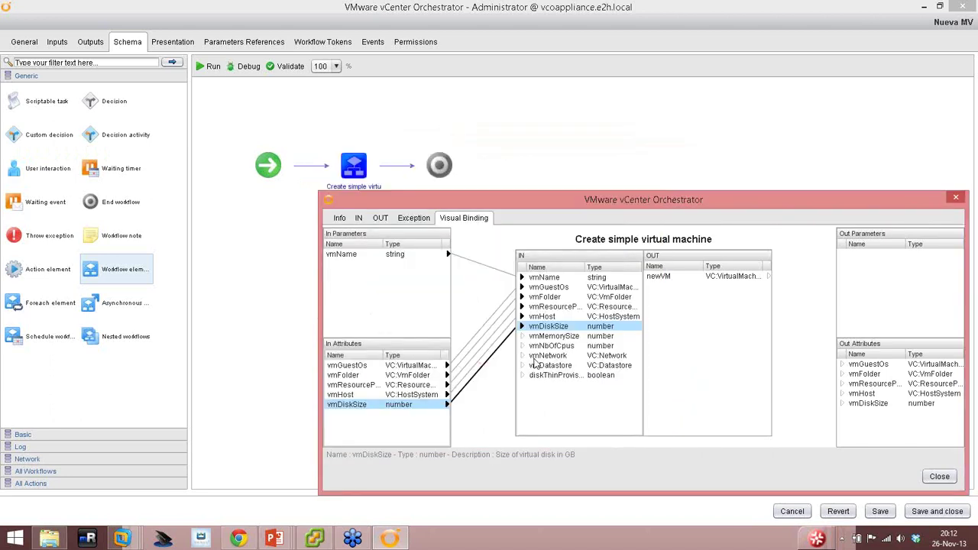
- Bind vmMemorySize, vmNbOfCpus, vmNetwork, vmDatastore and diskThinProvisioned to new workflow attributes
left_click_drag(554, 342, 427, 434)
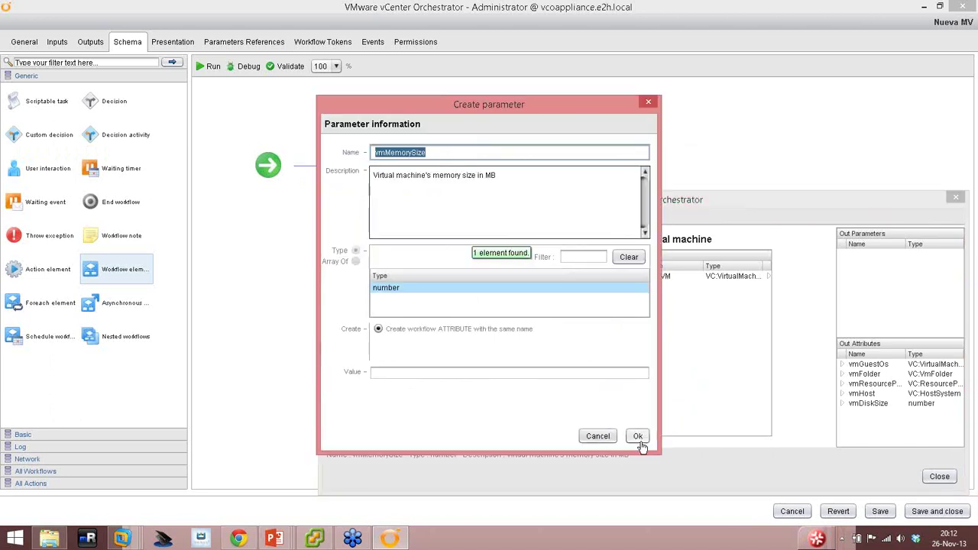
left_click(637, 436)
left_click_drag(550, 346, 452, 437)
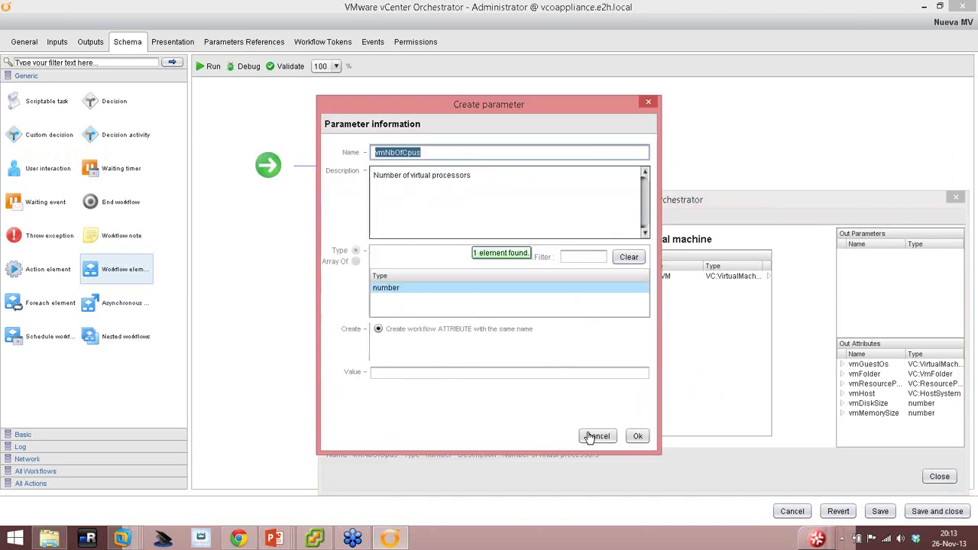
left_click(639, 439)
left_click_drag(548, 356, 427, 438)
left_click(637, 437)
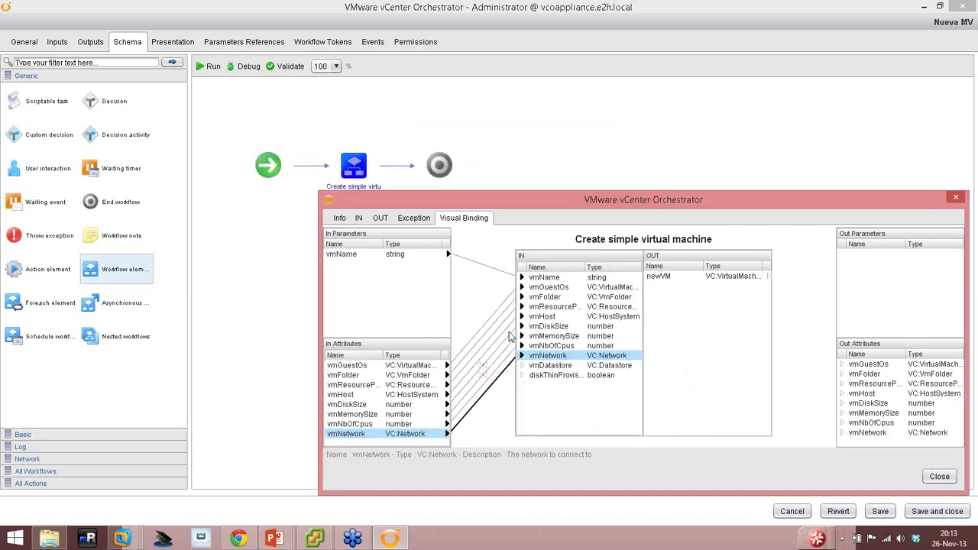
left_click_drag(541, 366, 425, 446)
left_click(637, 436)
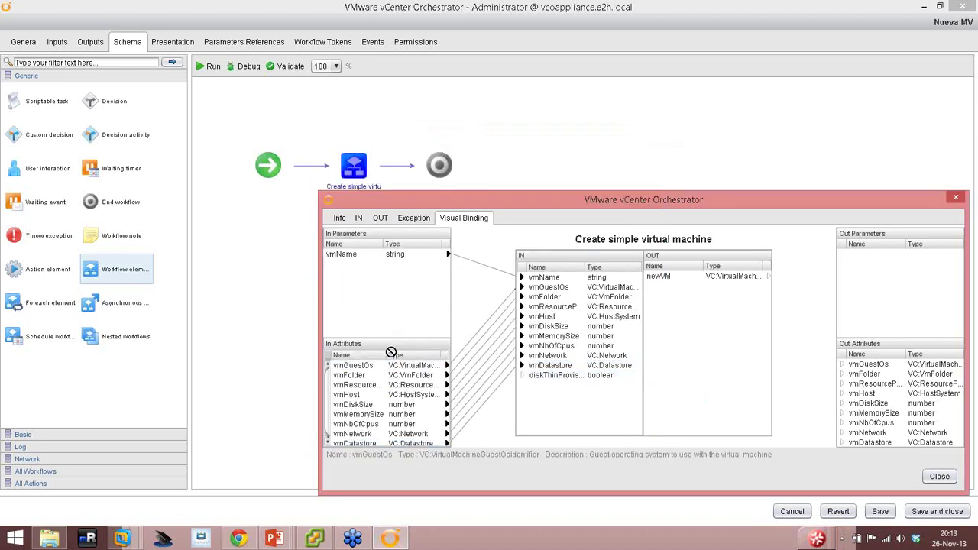
left_click_drag(547, 377, 403, 356)
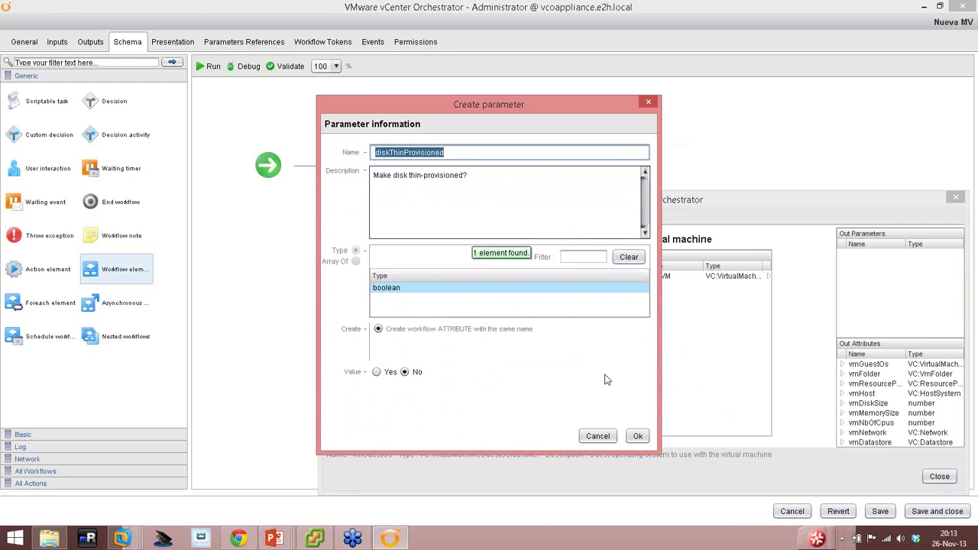
left_click(635, 434)
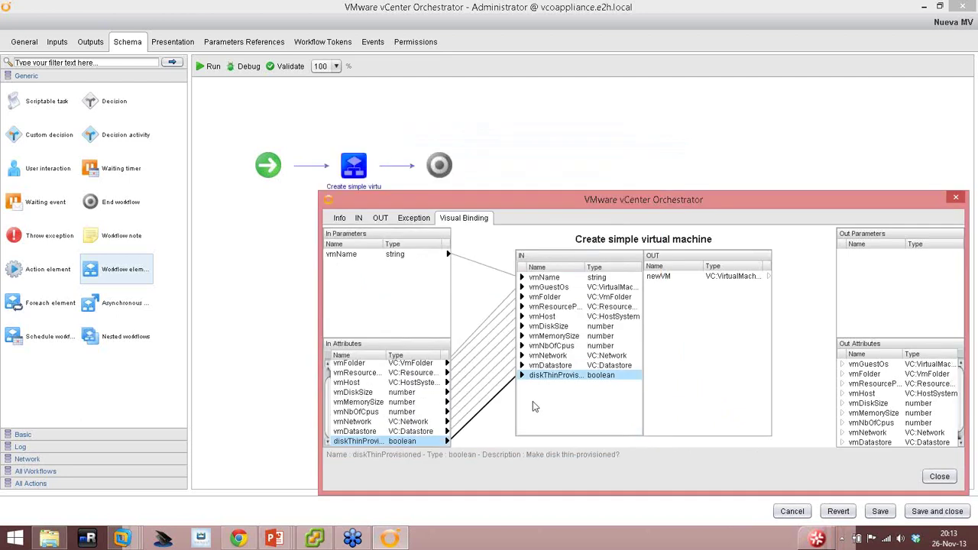
- Expose newVM as the workflow's VC:VirtualMachine output parameter and close the binding editor
left_click(663, 278)
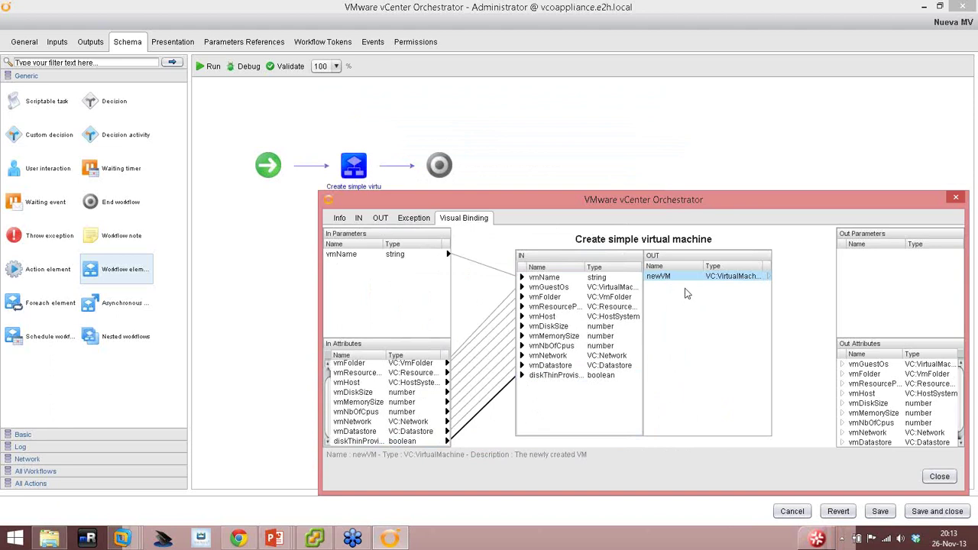
left_click_drag(656, 281, 864, 273)
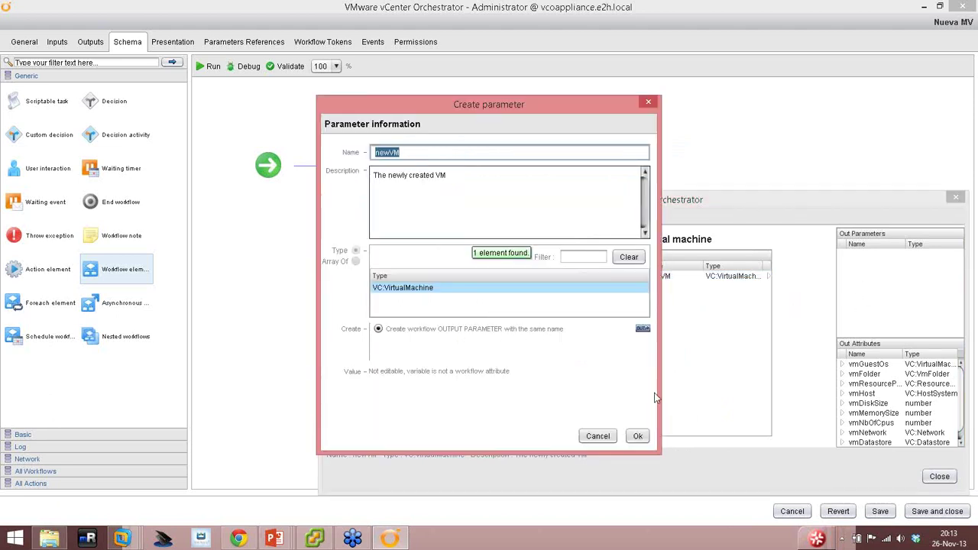
left_click(638, 436)
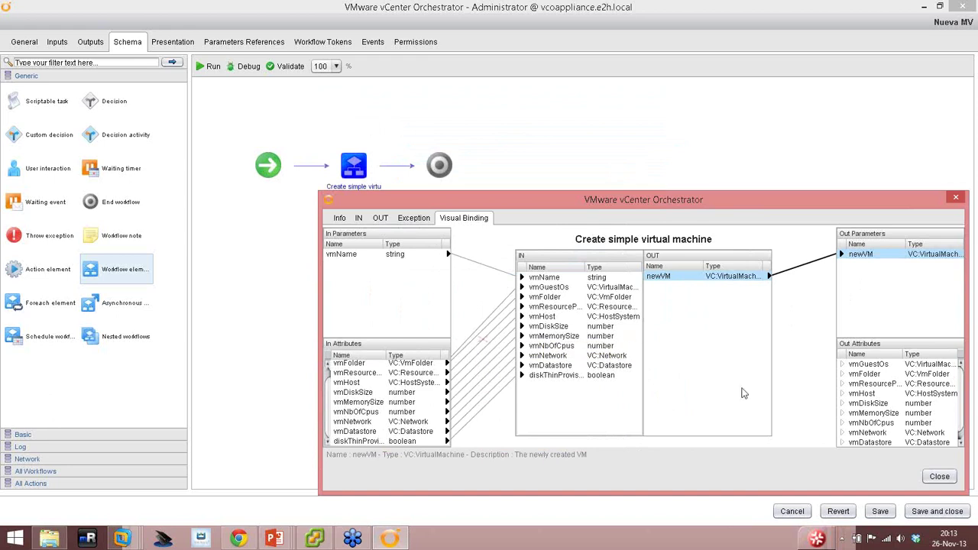
mouse_move(354, 166)
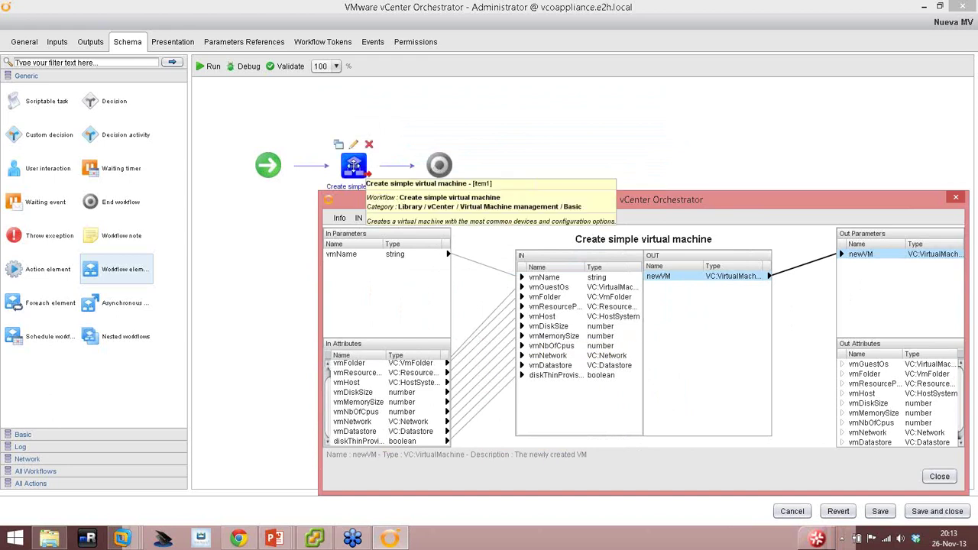
left_click(939, 476)
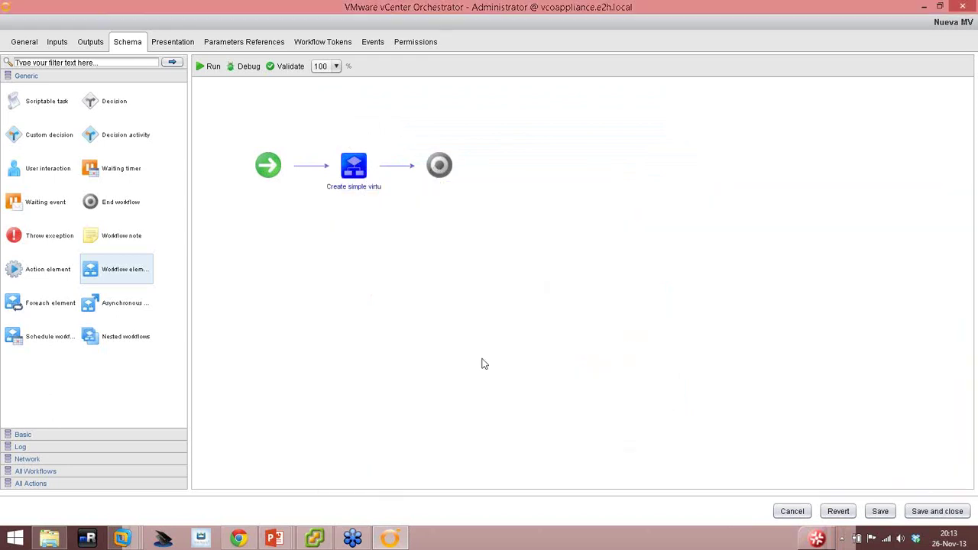
- In General attributes, pick windows8_64Guest for vmGuestOs from the chooser filtered on 'win'
left_click(27, 43)
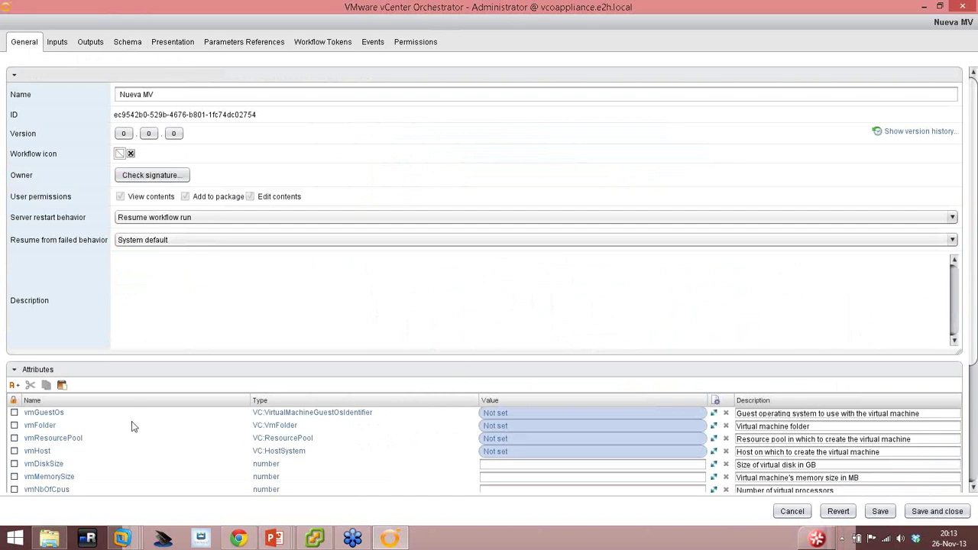
left_click(505, 412)
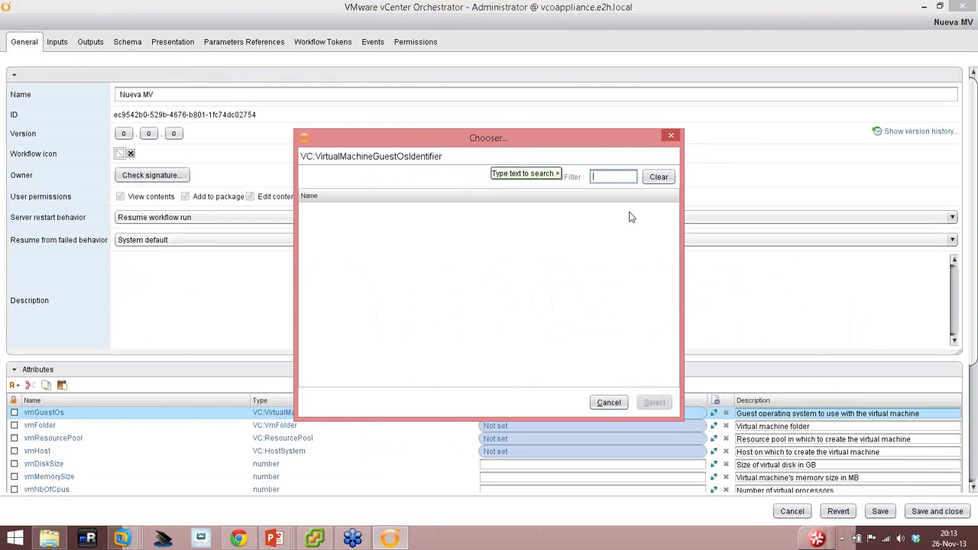
type("win")
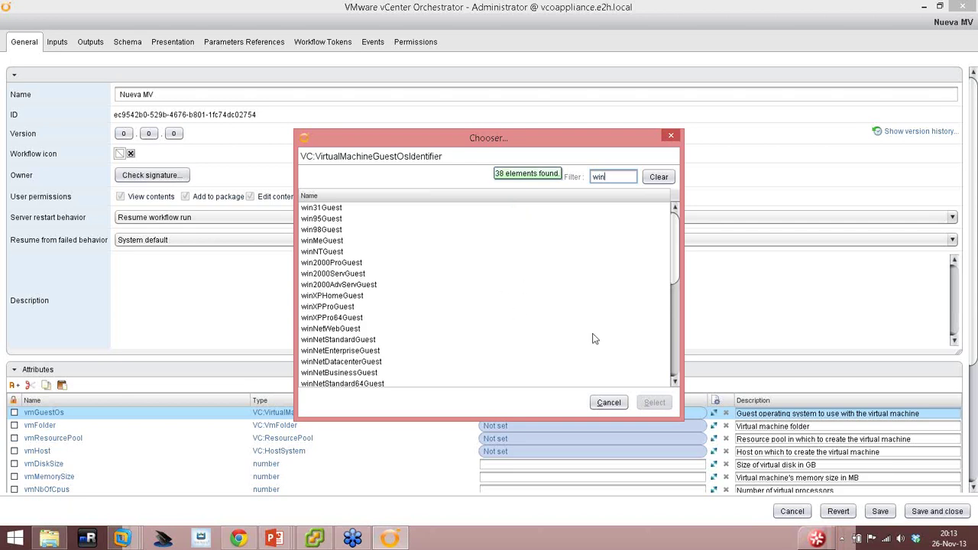
scroll(388, 328, "down", 5)
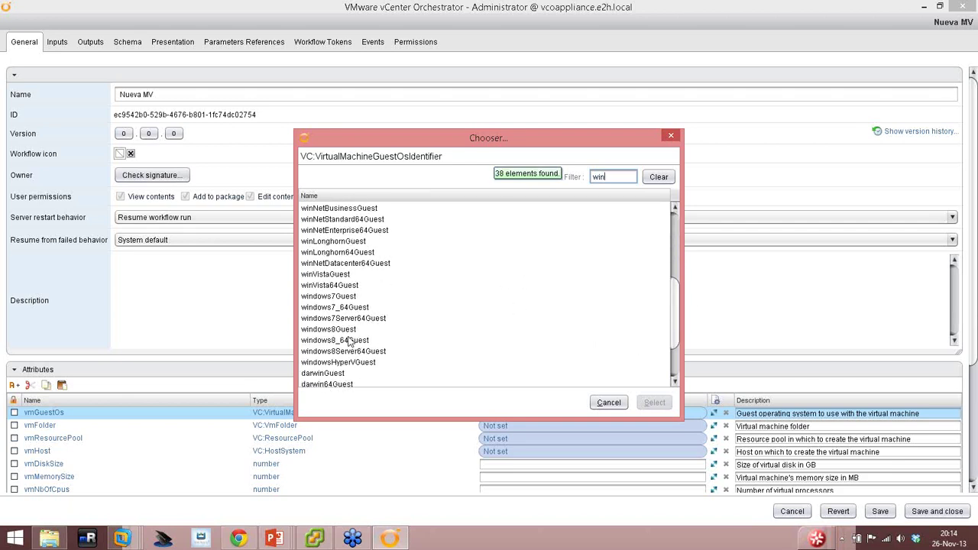
left_click(348, 340)
- Confirm windows8_64Guest and set vmFolder to the PMI datacenter's vm folder
left_click(655, 402)
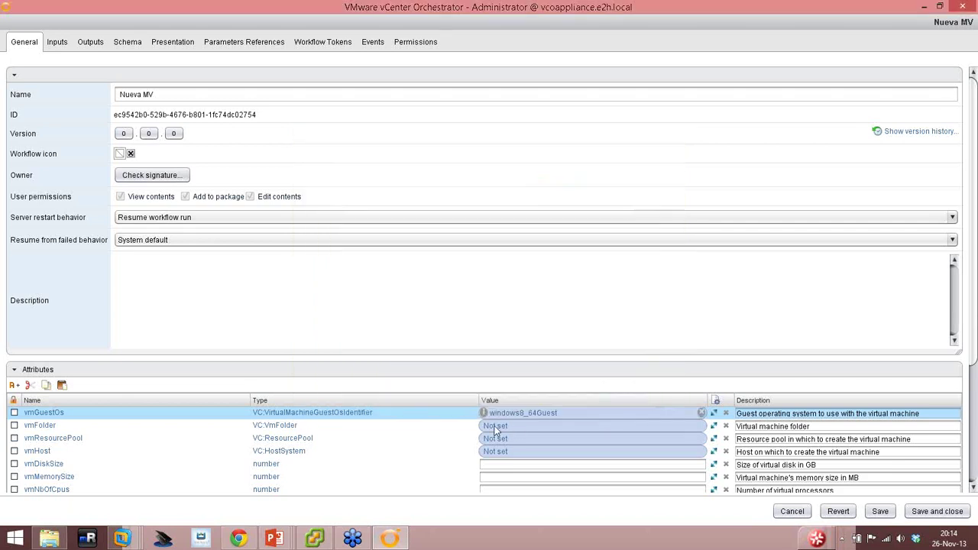
left_click(495, 429)
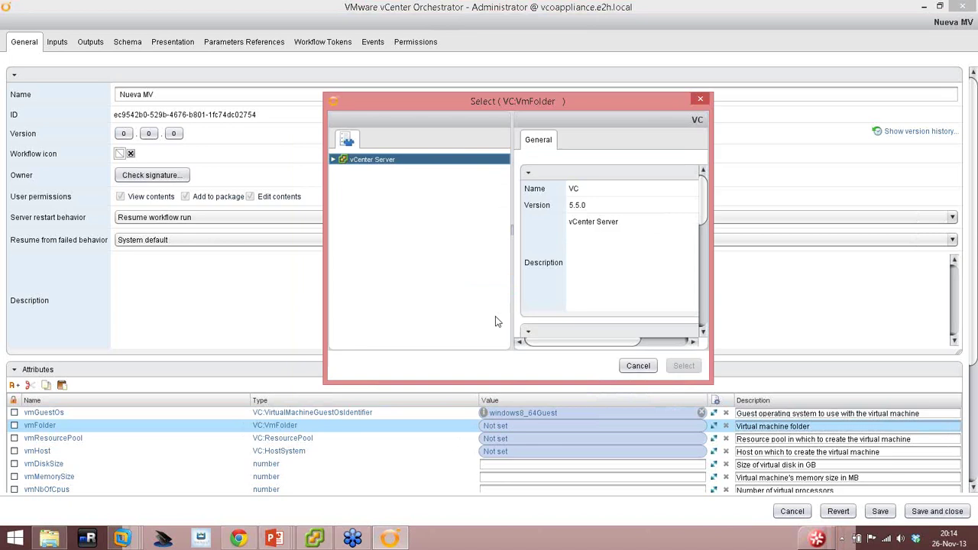
left_click(333, 159)
left_click(343, 170)
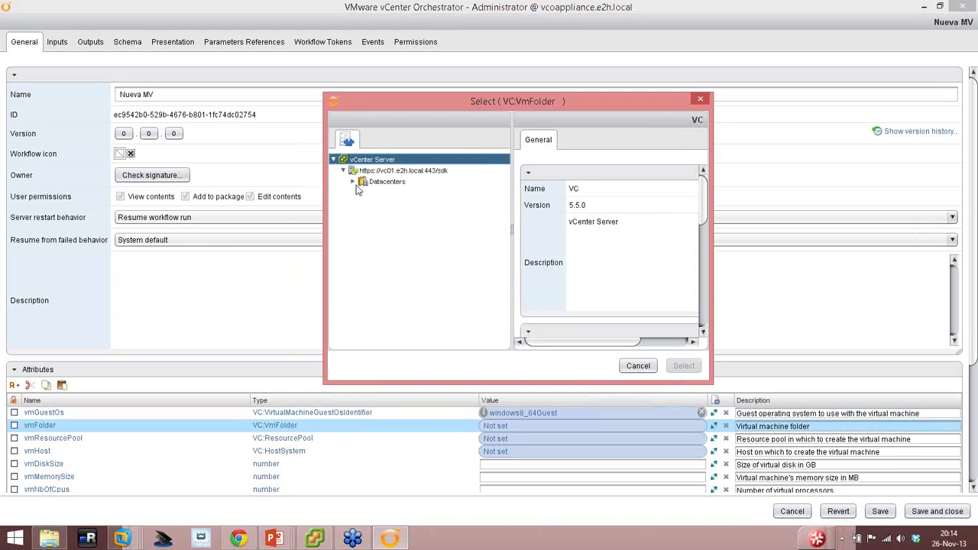
left_click(353, 181)
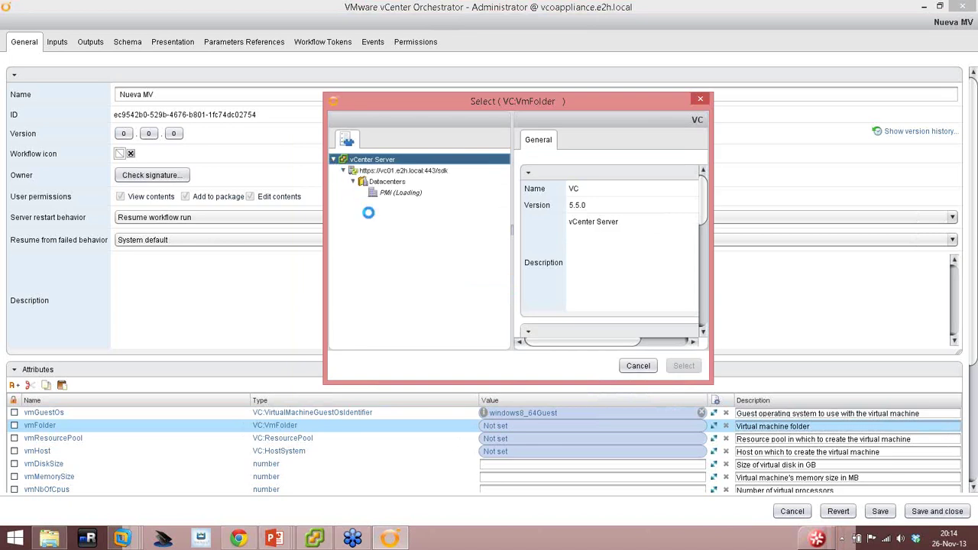
left_click(391, 216)
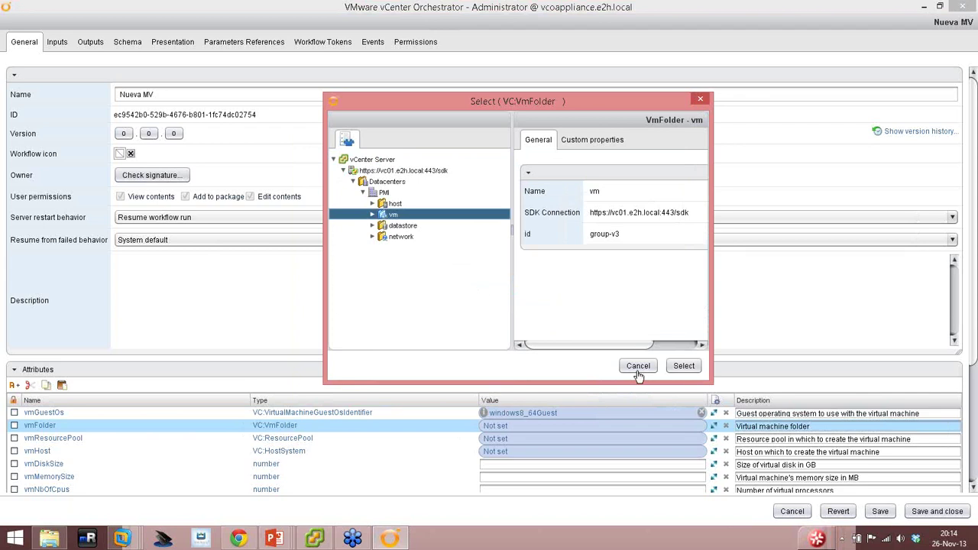
left_click(683, 366)
- Set vmResourcePool to the Resources pool under host esxi01.e2h.local
left_click(503, 438)
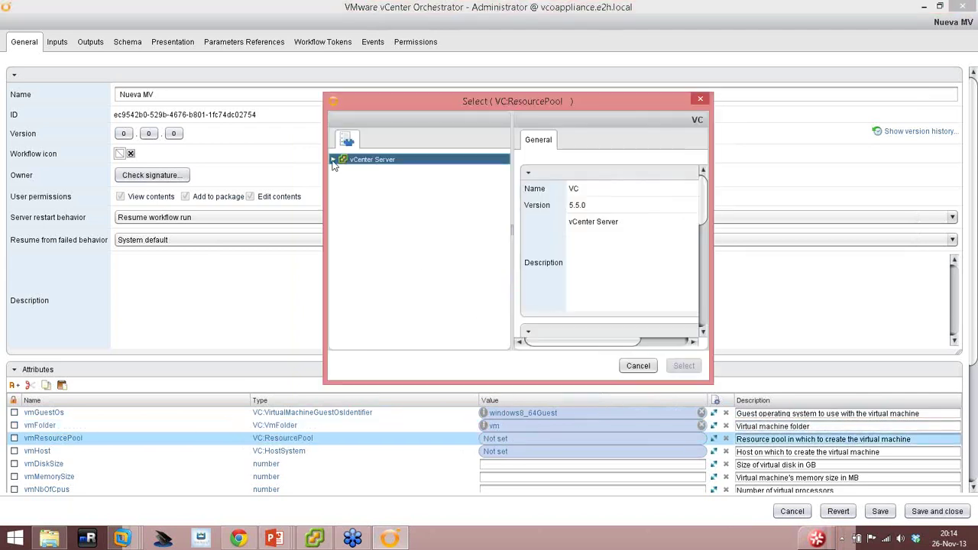
left_click(333, 159)
left_click(343, 170)
left_click(353, 181)
left_click(363, 193)
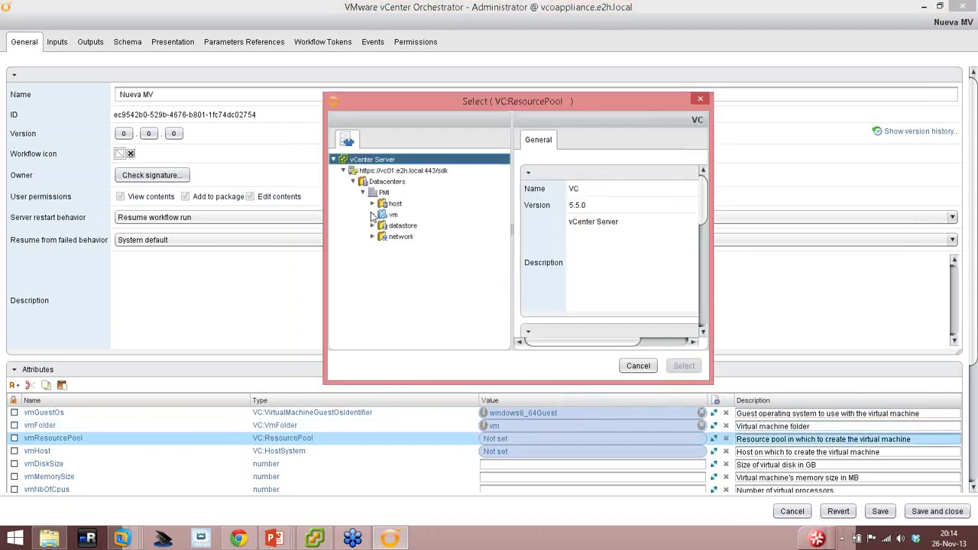
left_click(372, 203)
left_click(382, 215)
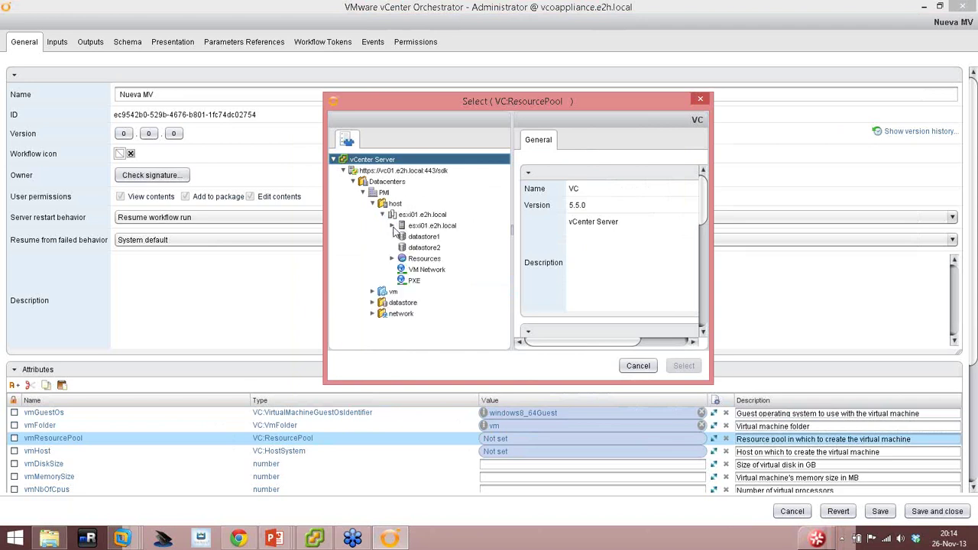
left_click(422, 258)
left_click(682, 366)
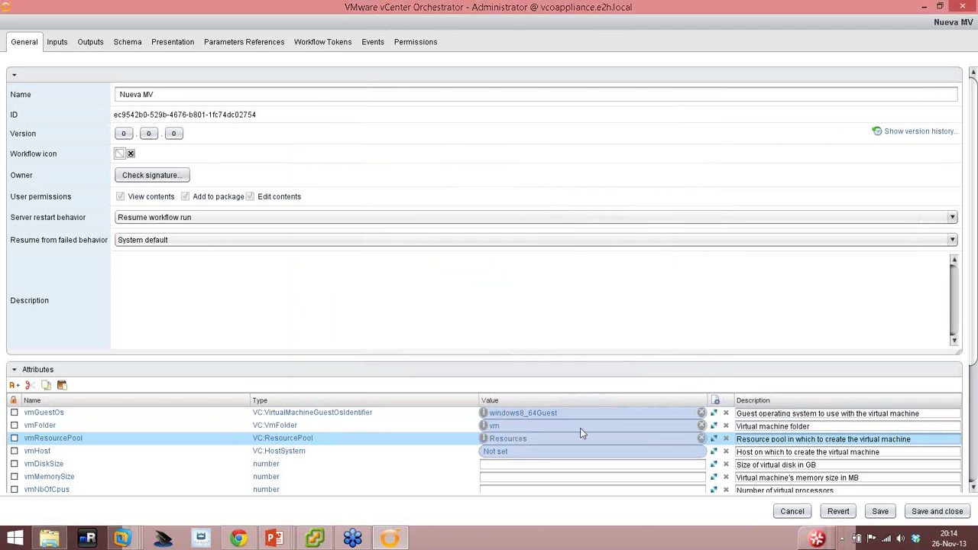
- Set vmHost to esxi01.e2h.local in the PMI datacenter
left_click(500, 451)
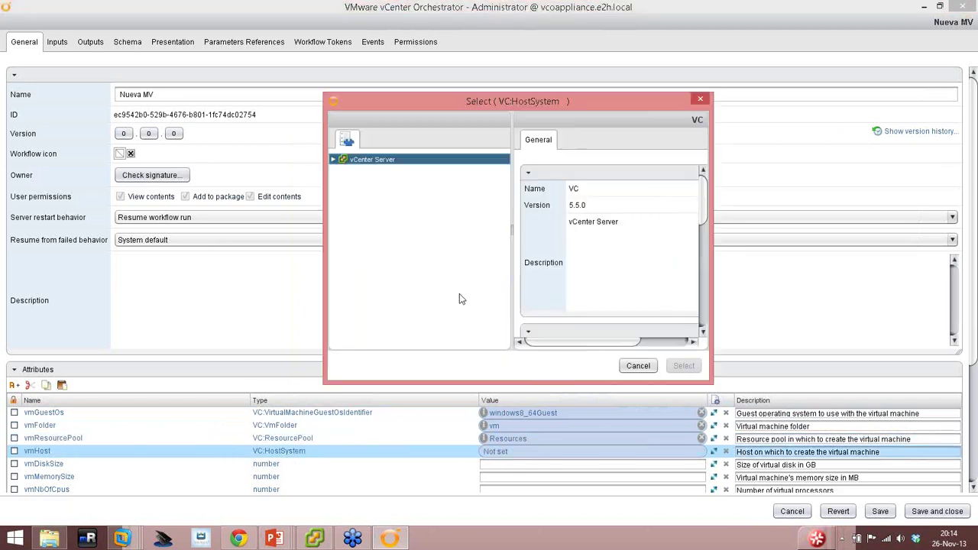
left_click(334, 159)
left_click(343, 171)
left_click(353, 181)
left_click(363, 193)
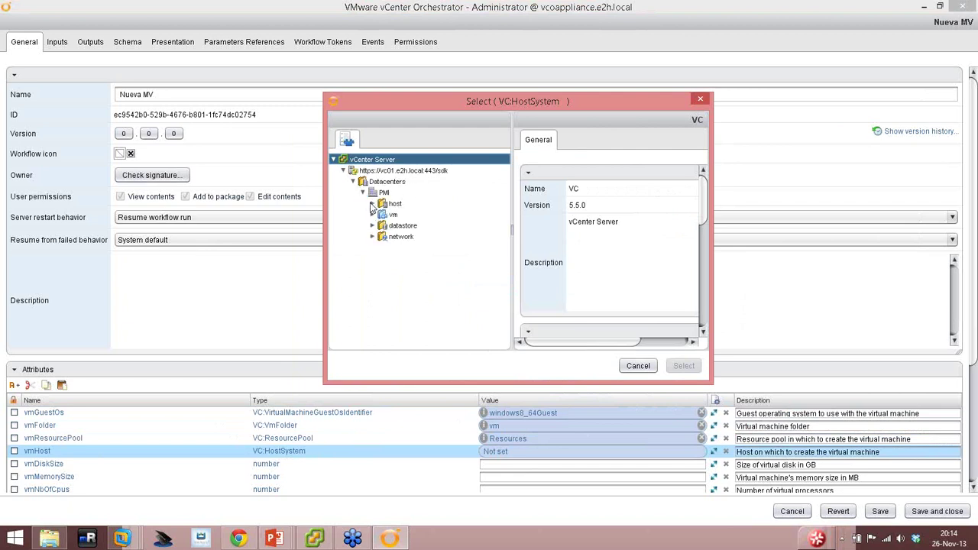
left_click(372, 203)
left_click(394, 203)
left_click(382, 214)
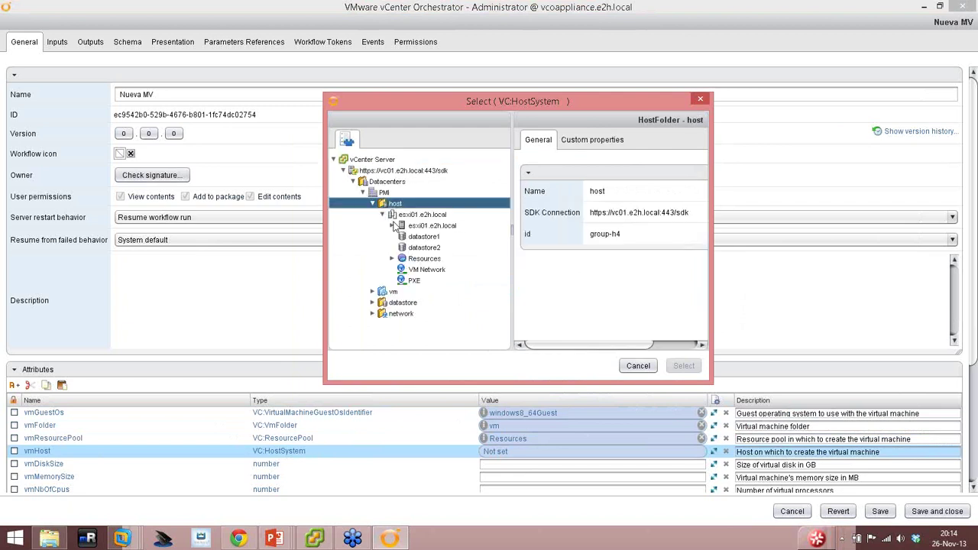
left_click(417, 225)
left_click(683, 366)
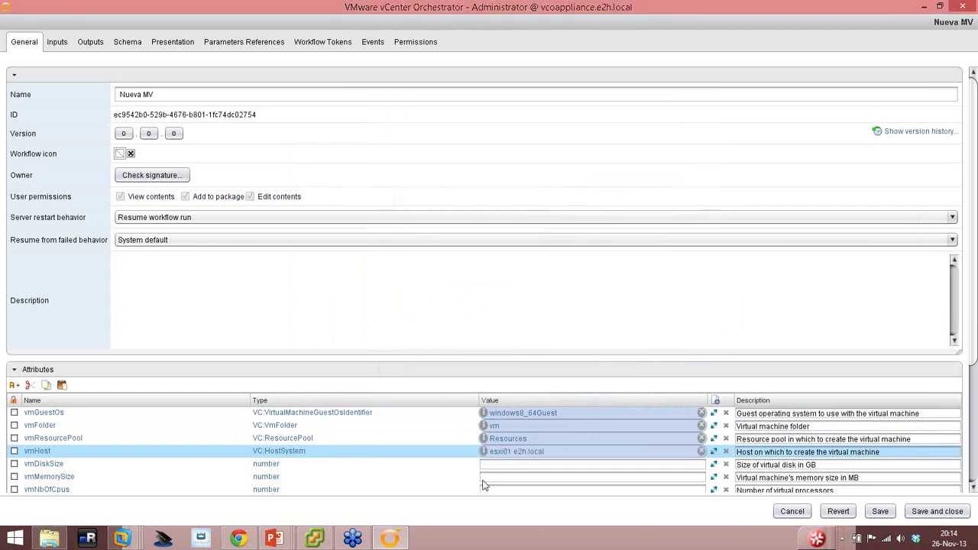
- Set vmDiskSize to 40, vmMemorySize to 2048 and vmNbOfCpus to 2
left_click(500, 465)
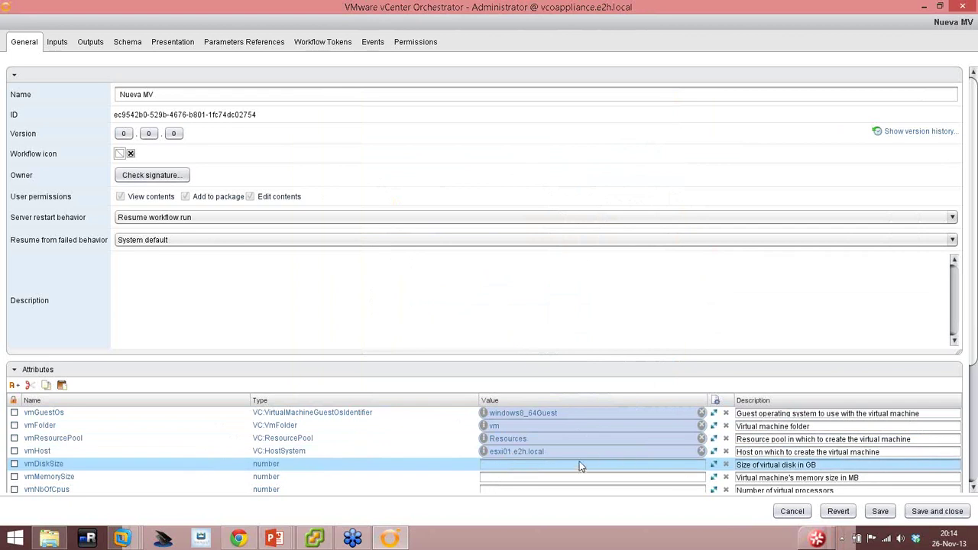
left_click(582, 464)
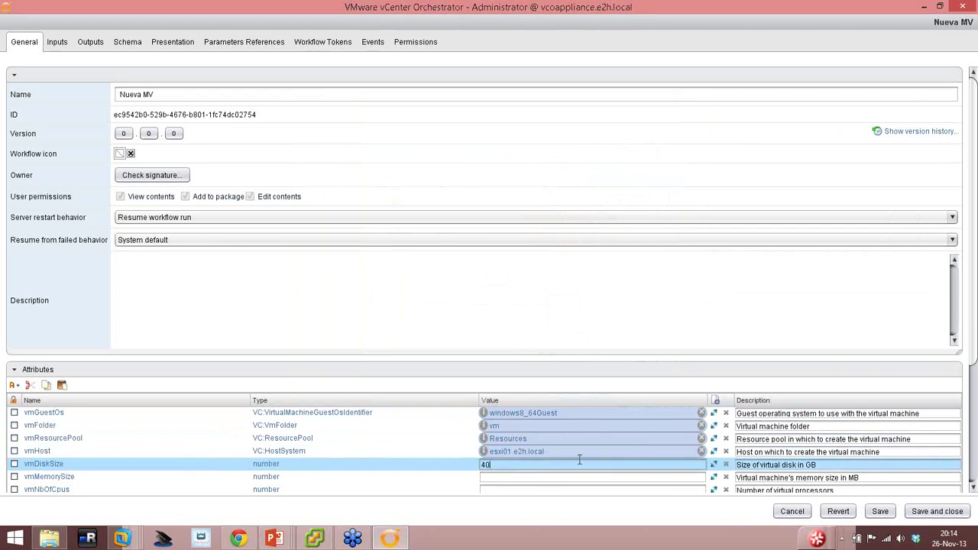
left_click(529, 477)
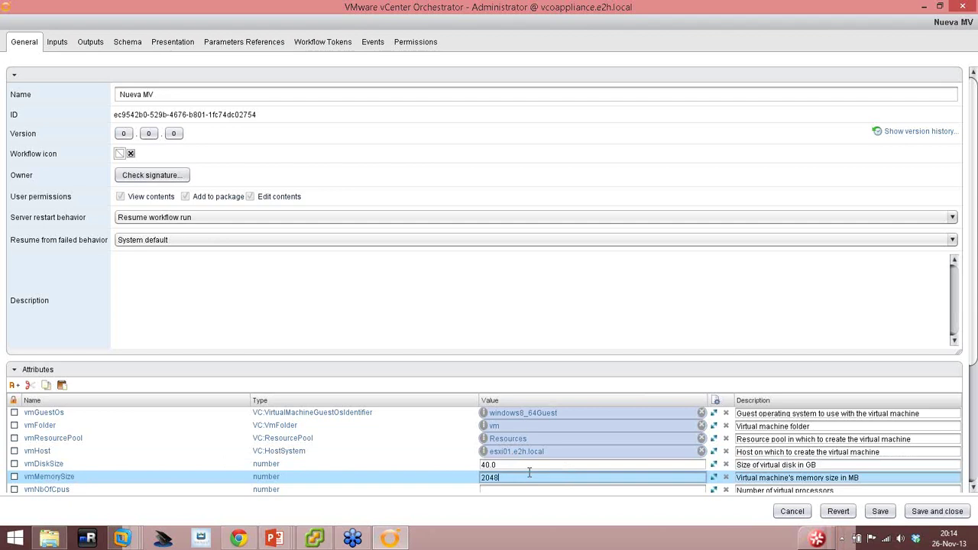
left_click(499, 490)
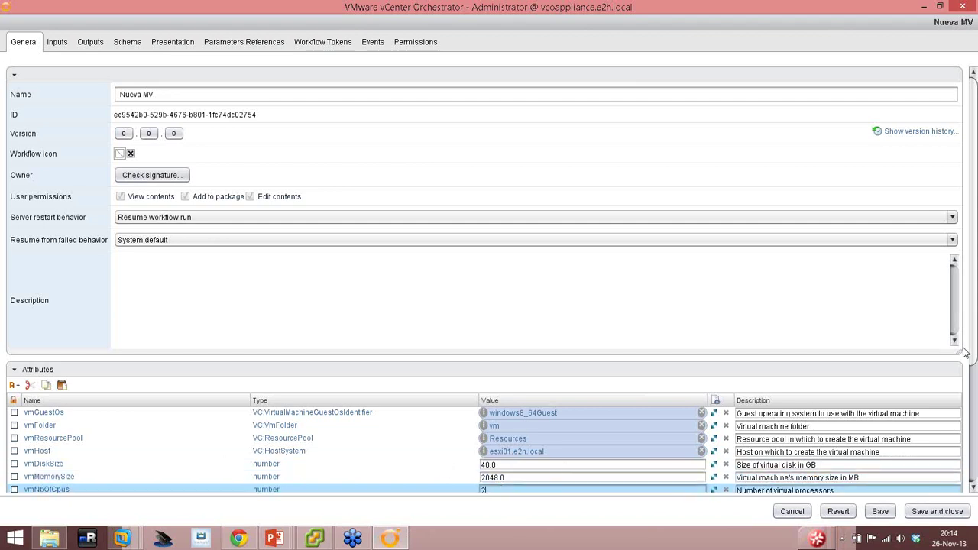
scroll(968, 353, "down", 3)
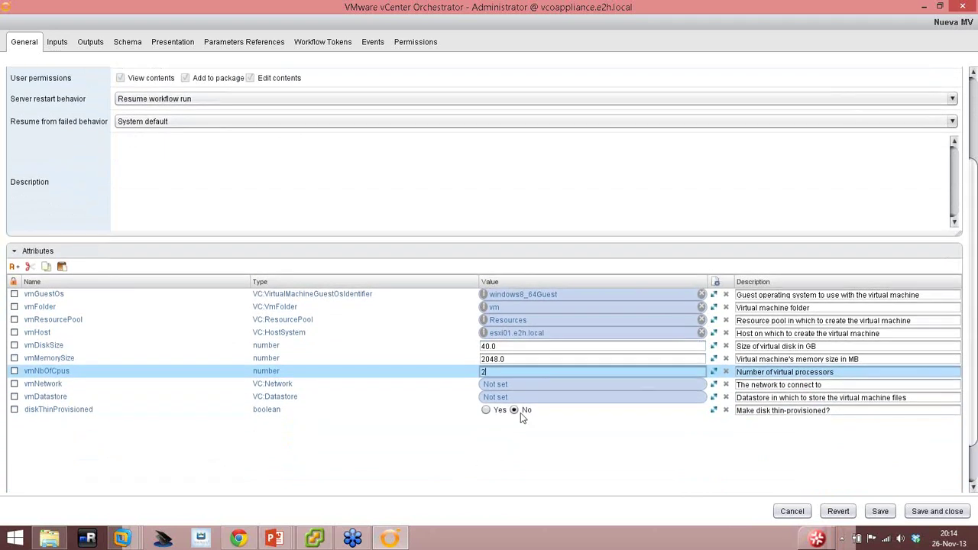
- Set vmNetwork to VM Network from the PMI network folder
left_click(502, 384)
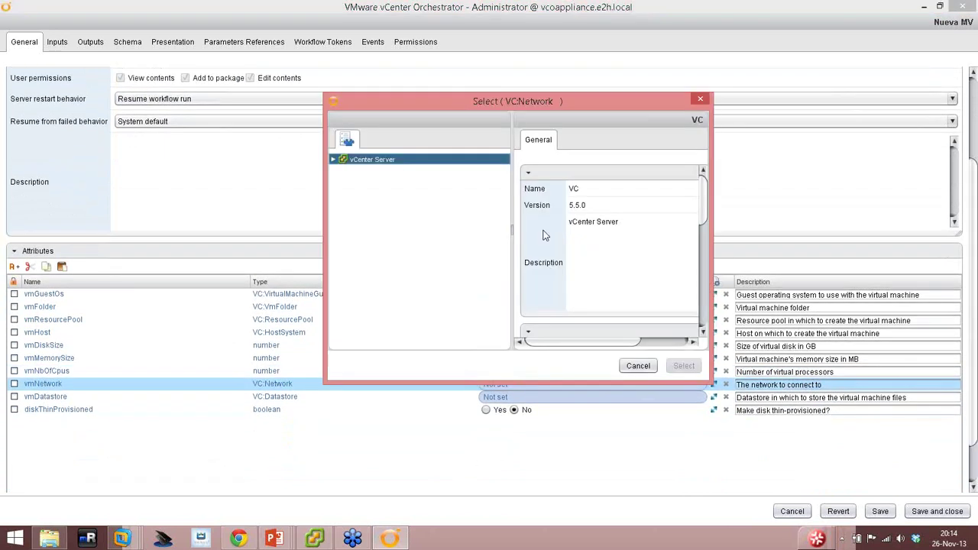
left_click(334, 160)
left_click(343, 171)
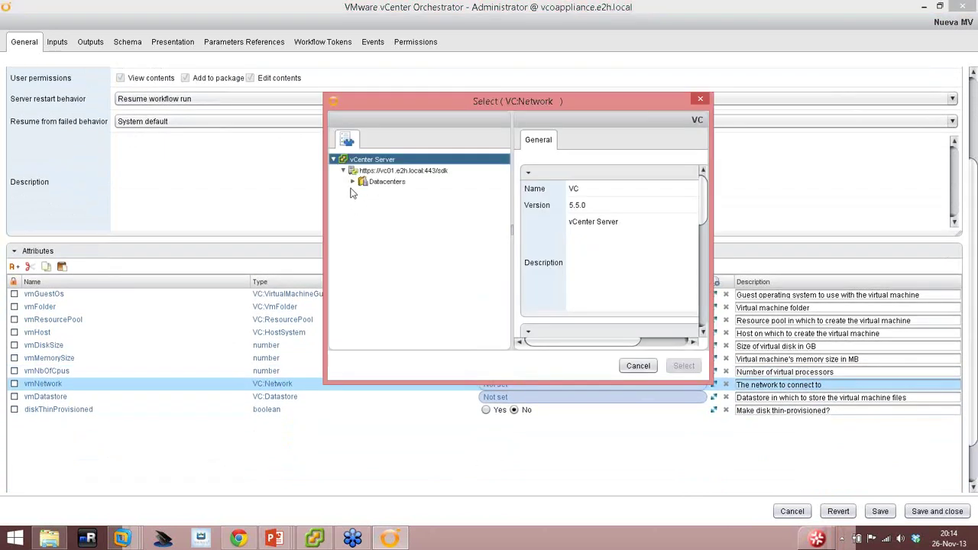
left_click(353, 182)
left_click(363, 193)
left_click(373, 237)
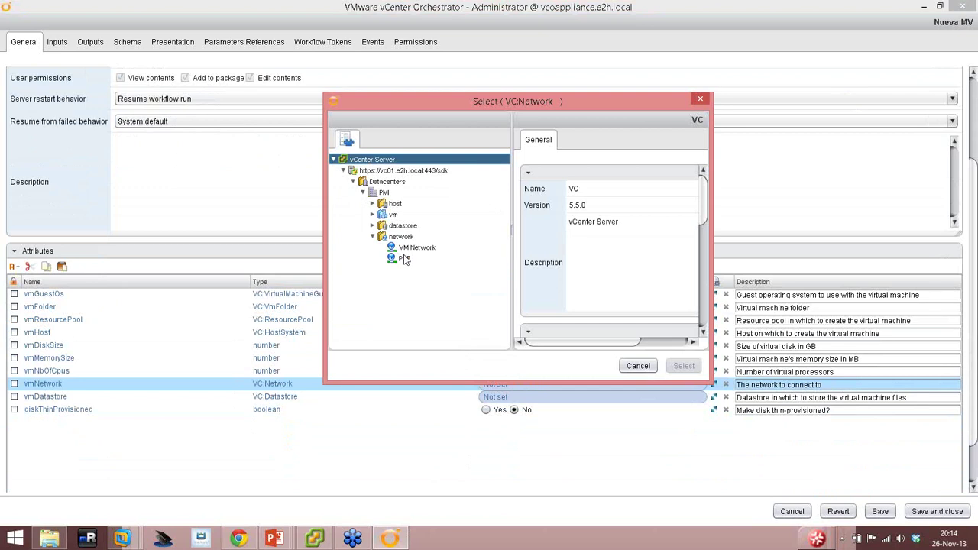
left_click(406, 247)
left_click(683, 366)
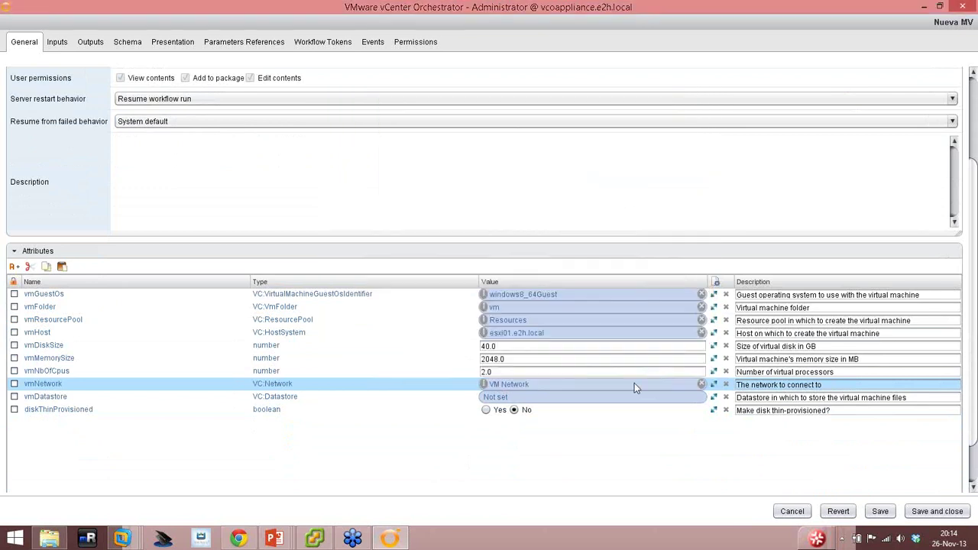
- Set vmDatastore to datastore2 and diskThinProvisioned to Yes
left_click(508, 398)
left_click(333, 159)
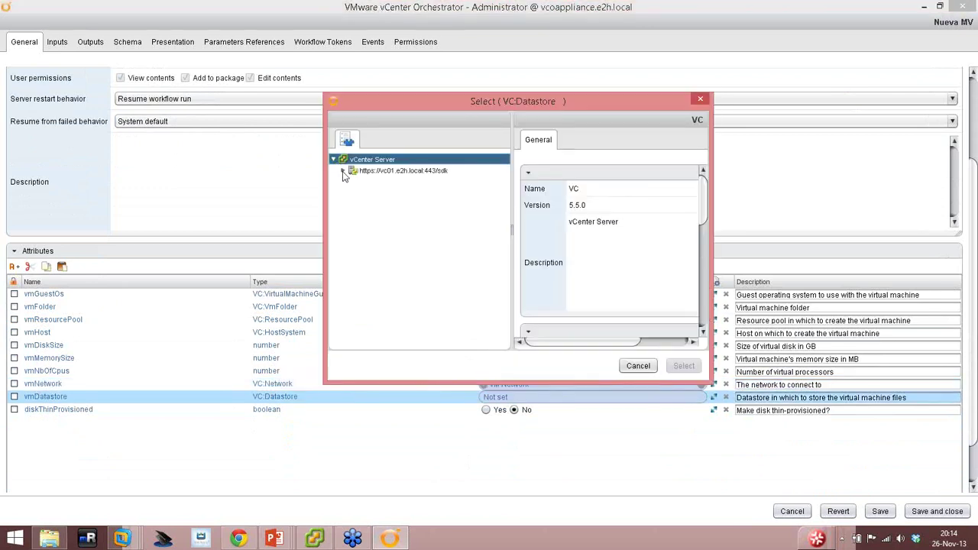
left_click(343, 171)
left_click(353, 181)
left_click(363, 193)
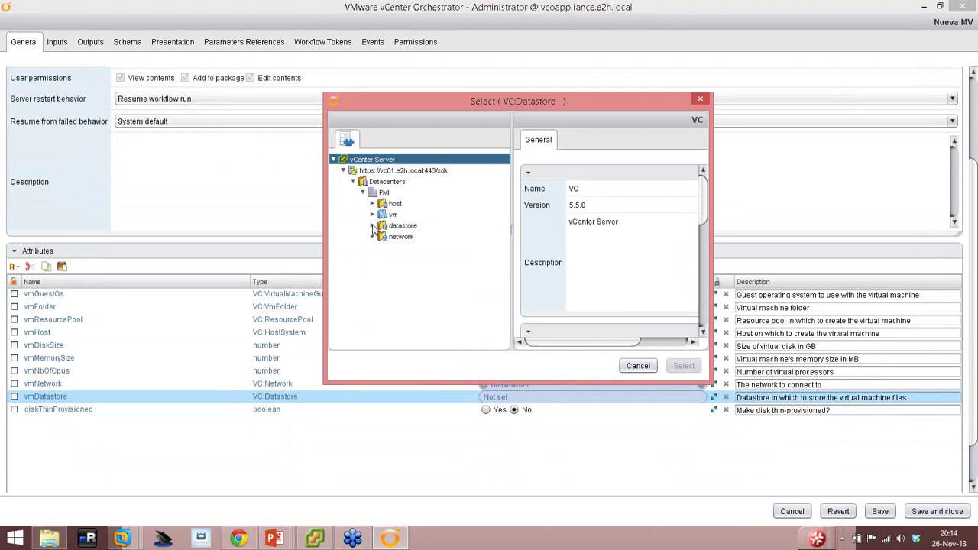
left_click(373, 226)
left_click(414, 249)
left_click(683, 366)
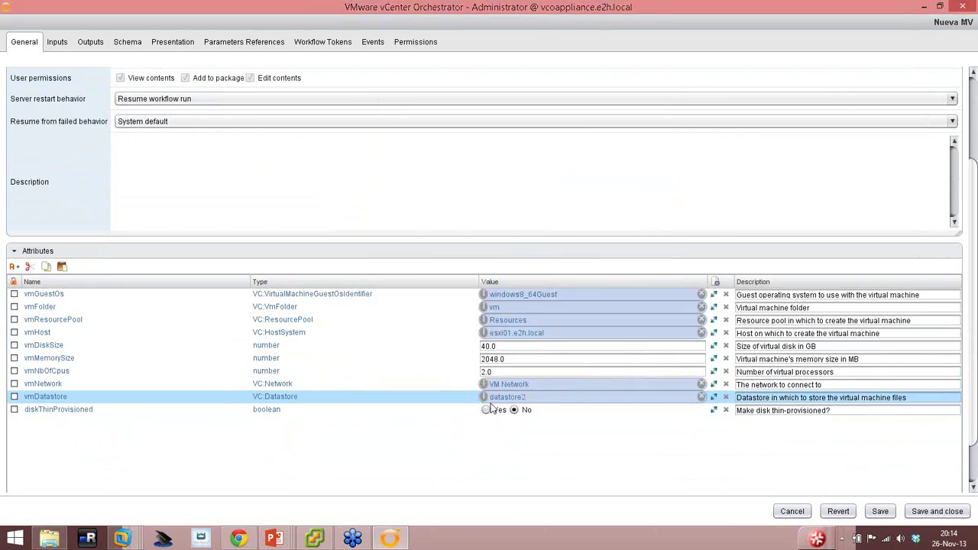
left_click(486, 410)
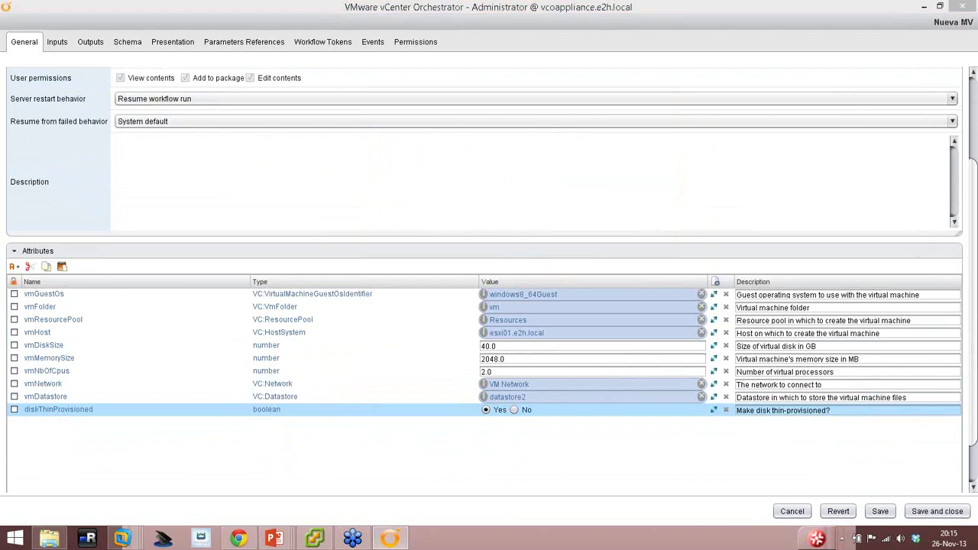
- Validate Nueva MV on its Schema tab, then save it with an increased version
left_click(59, 43)
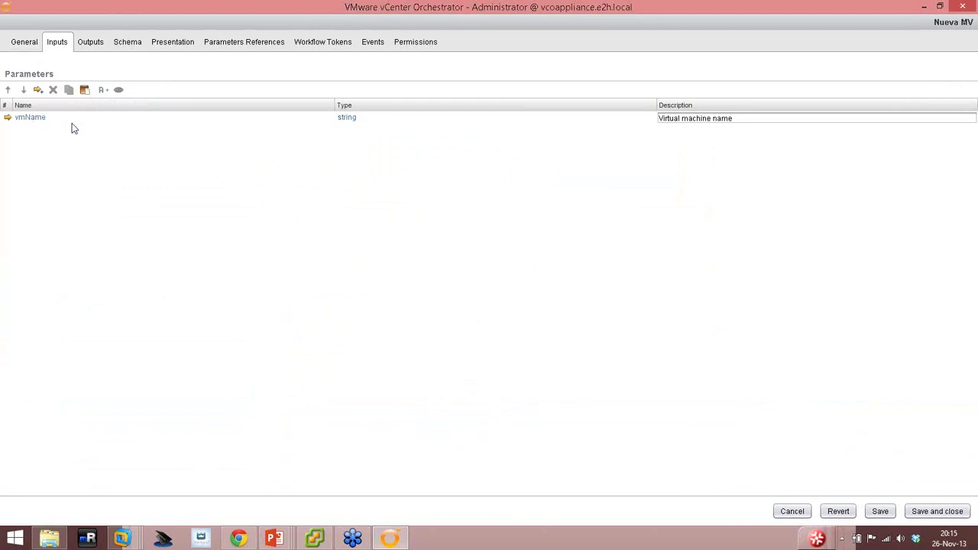
left_click(23, 44)
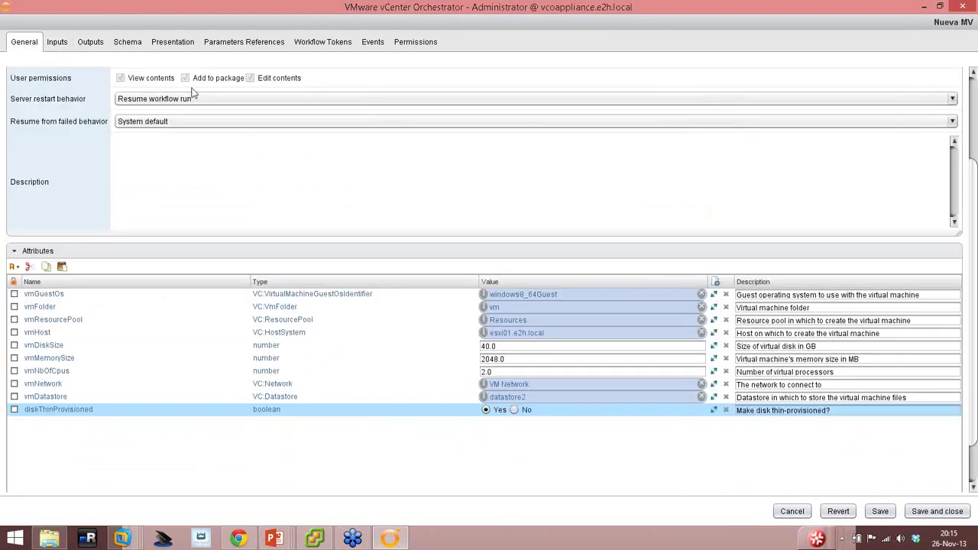
left_click(129, 42)
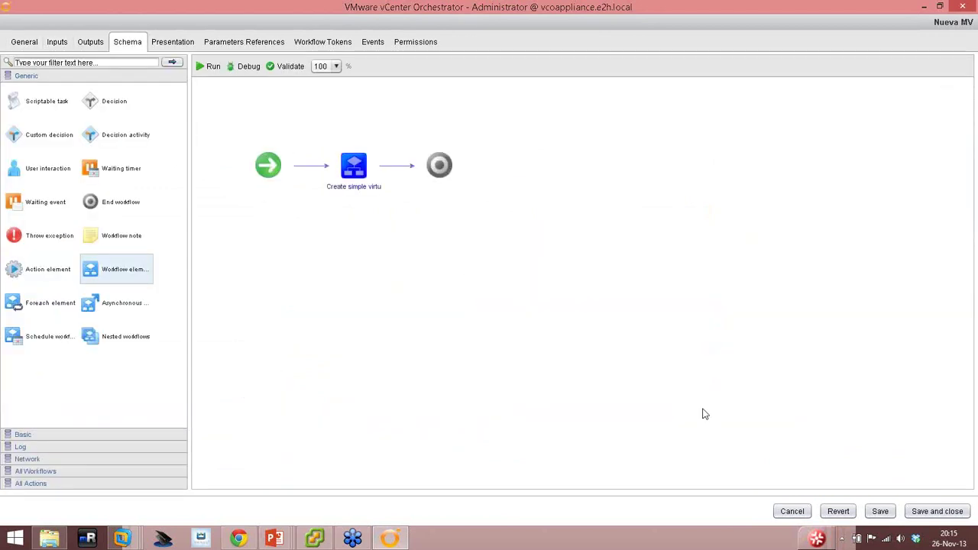
left_click(279, 67)
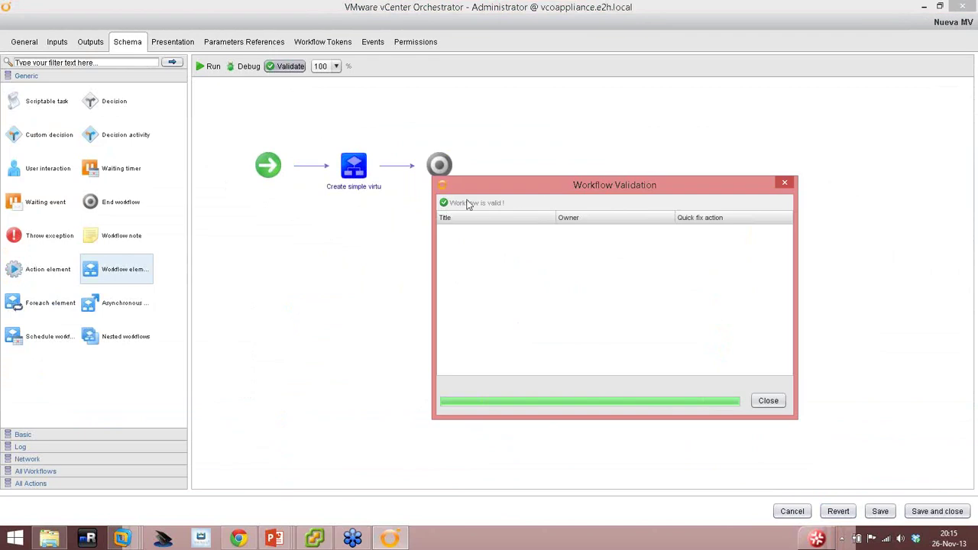
left_click(769, 401)
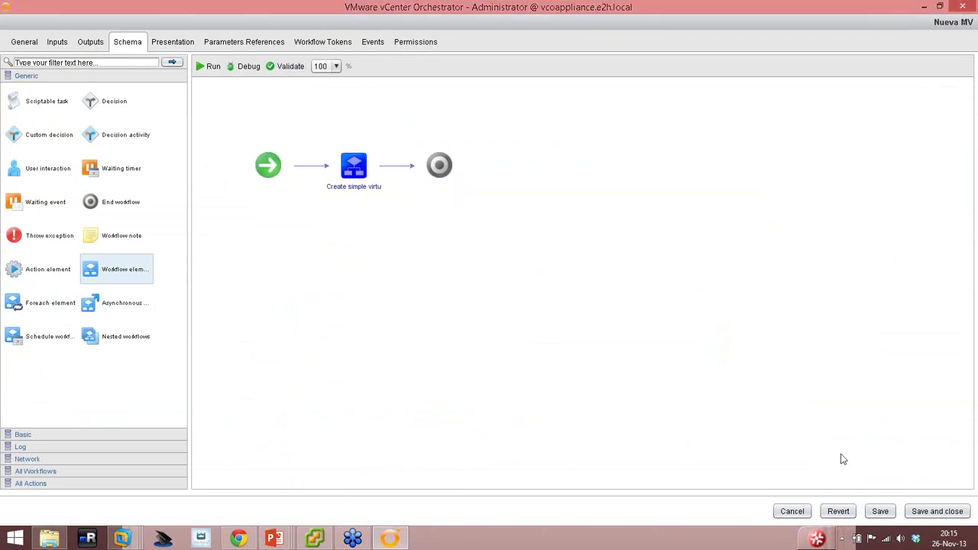
left_click(878, 512)
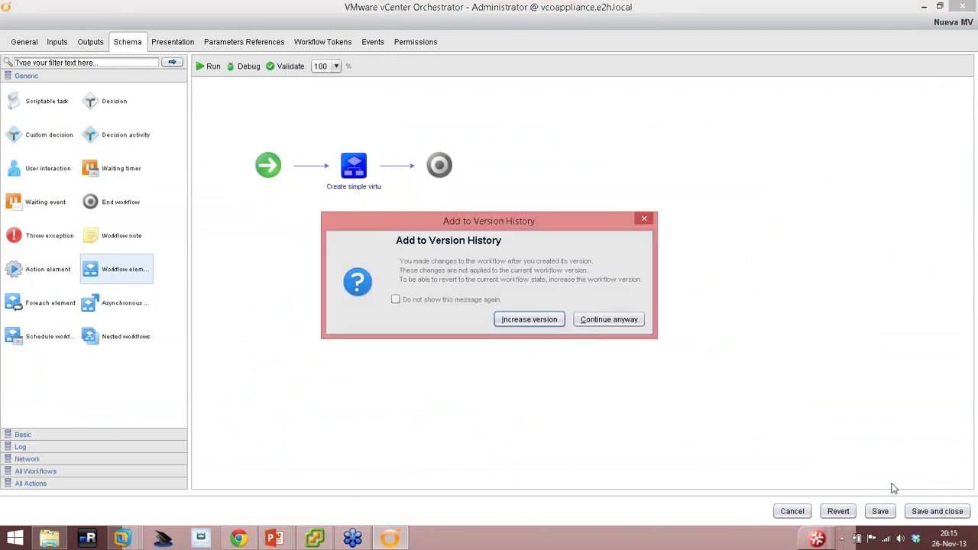
left_click(531, 320)
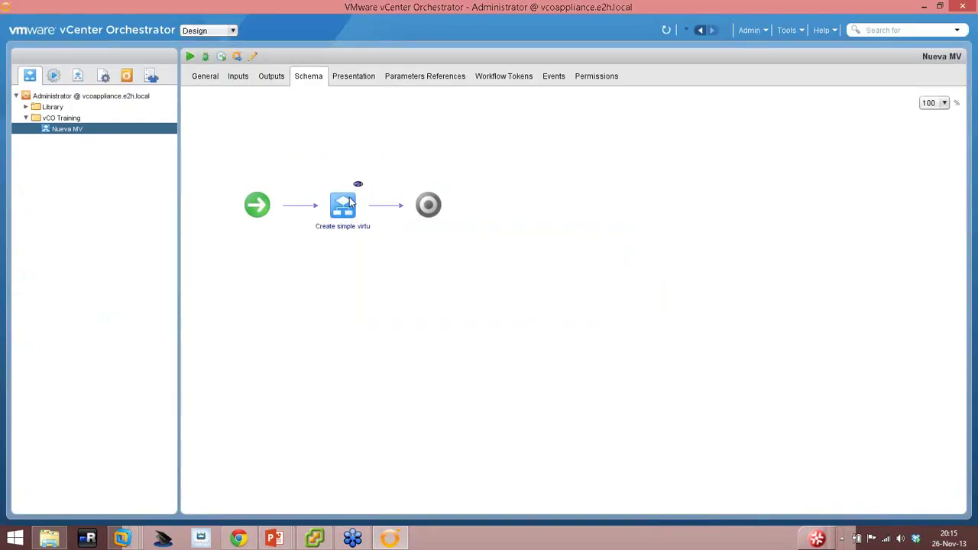
- Run Nueva MV with virtual machine name TestVM, watch it complete, then switch to vSphere Client
mouse_move(351, 203)
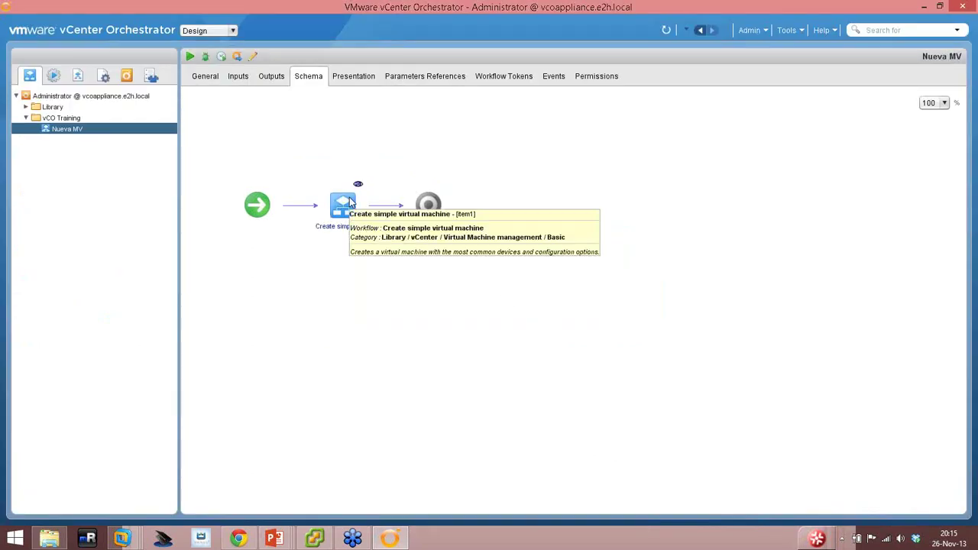
left_click(189, 56)
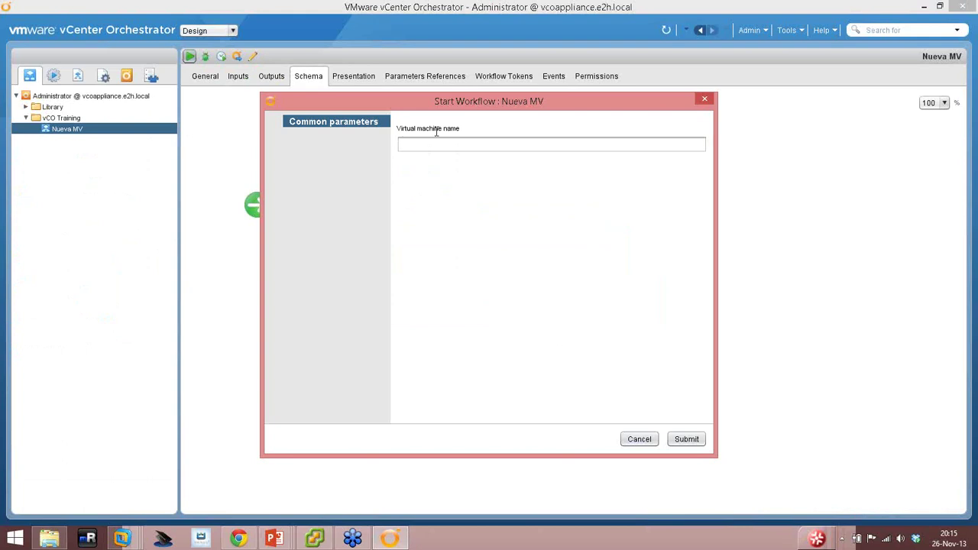
left_click(414, 145)
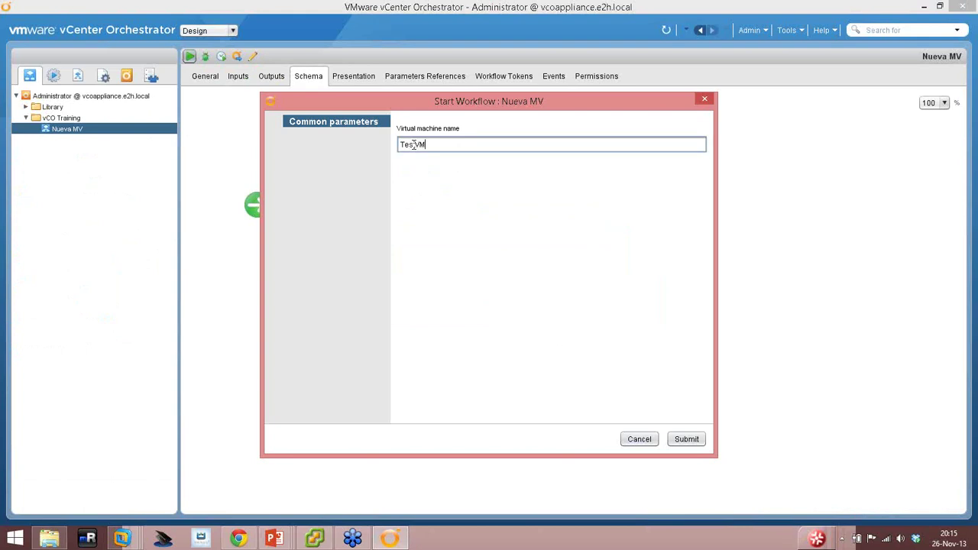
left_click(686, 440)
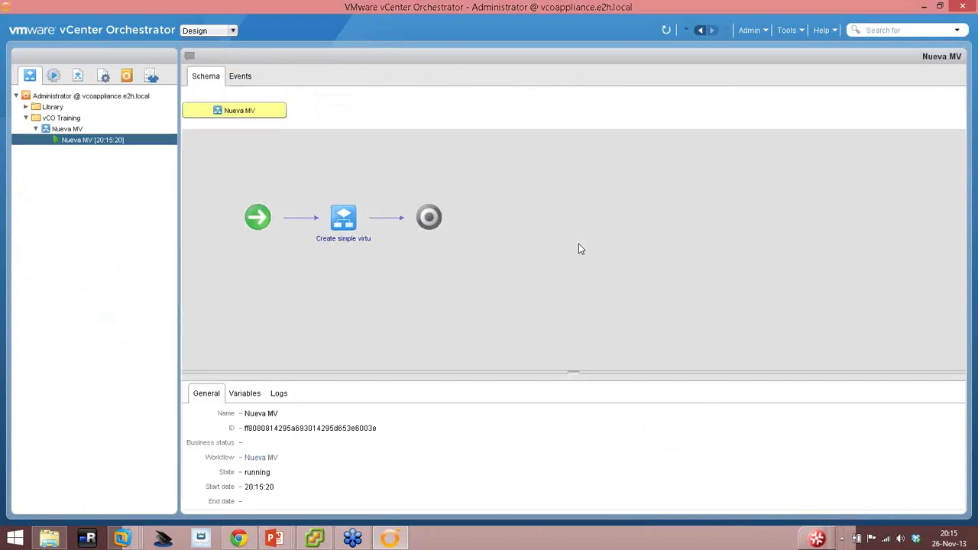
double_click(336, 220)
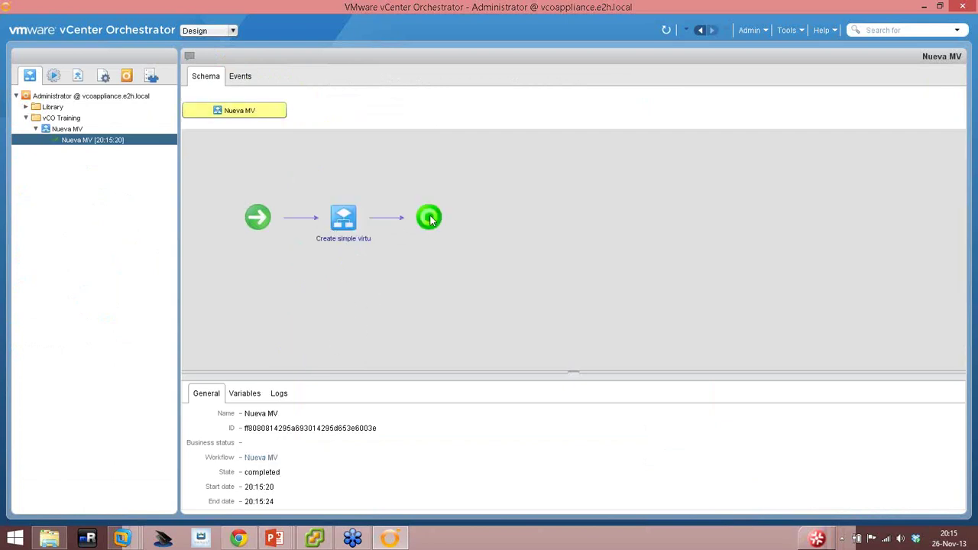
left_click(314, 539)
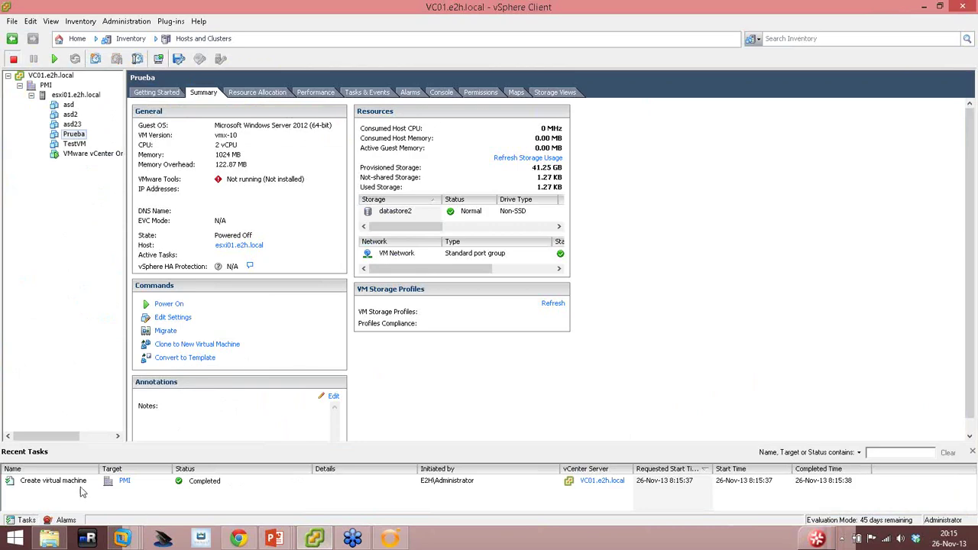
- Check TestVM's Summary (Windows 8 64-bit, 2048 MB, datastore2), then minimize vSphere Client
left_click(77, 146)
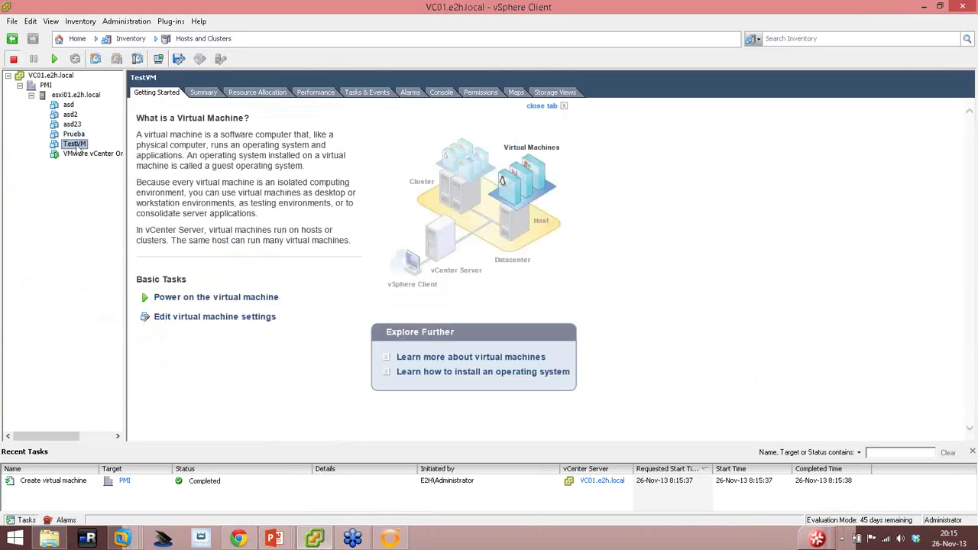
left_click(203, 92)
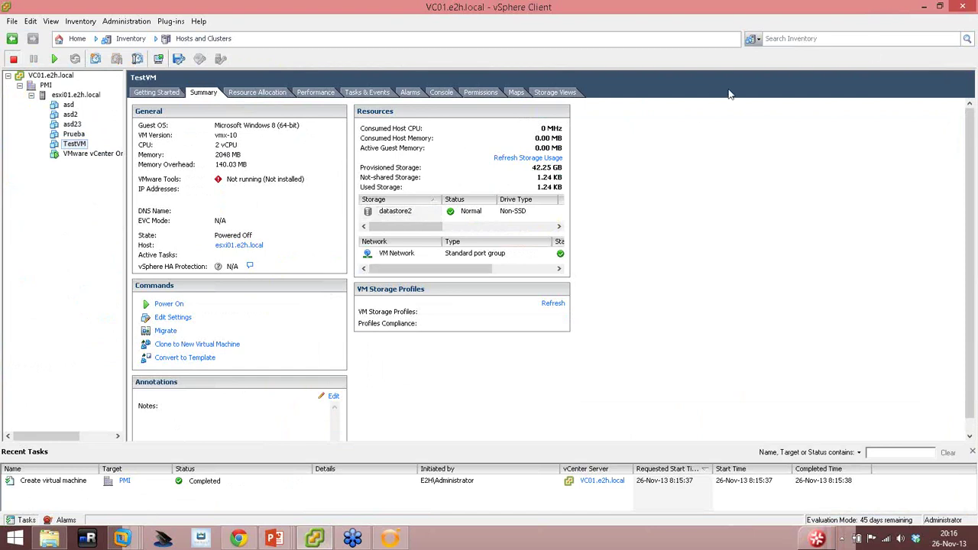
left_click(923, 9)
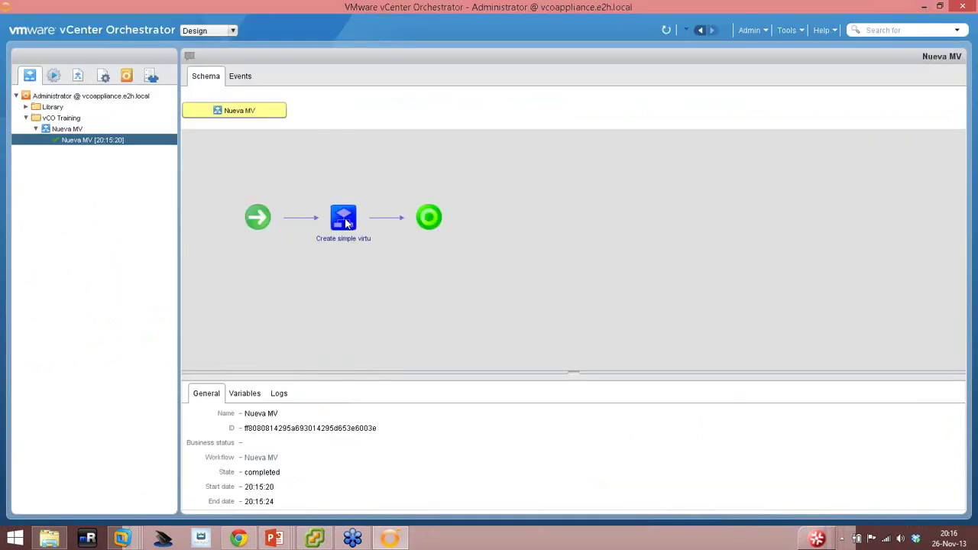
- Review the VM-creation element's Visual Binding in Nueva MV, then close it
key("Up")
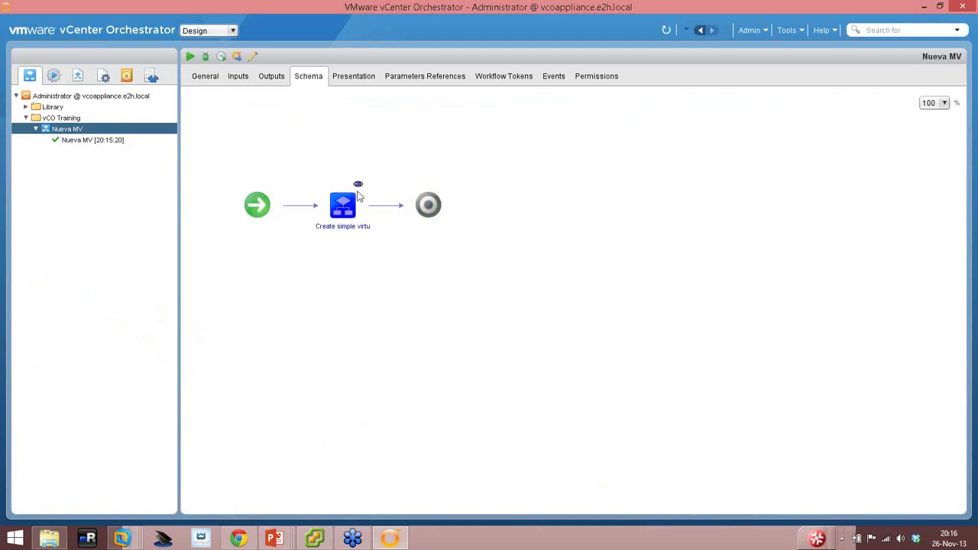
left_click(358, 184)
left_click(455, 219)
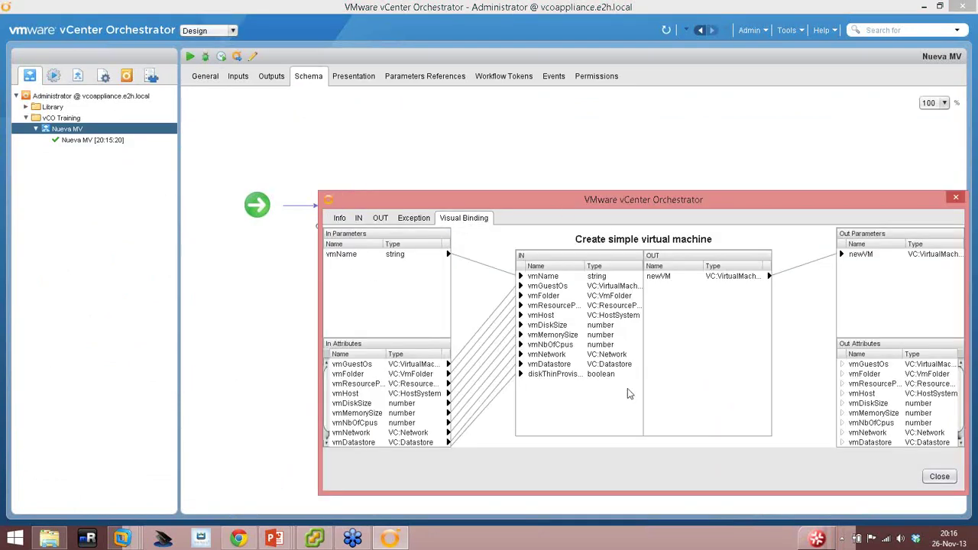
left_click(942, 477)
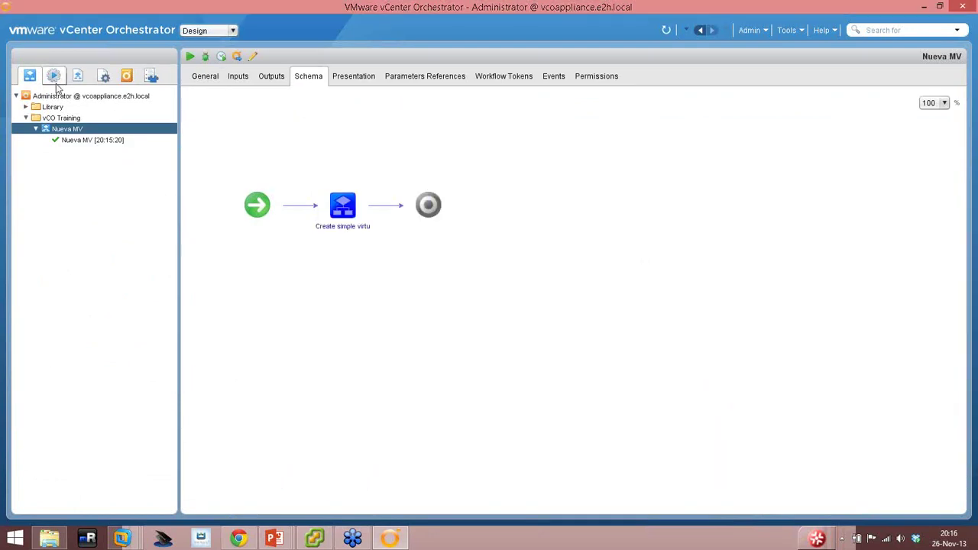
- Expand Library > vCenter > Virtual Machine management and select Create simple virtual machine
left_click(26, 107)
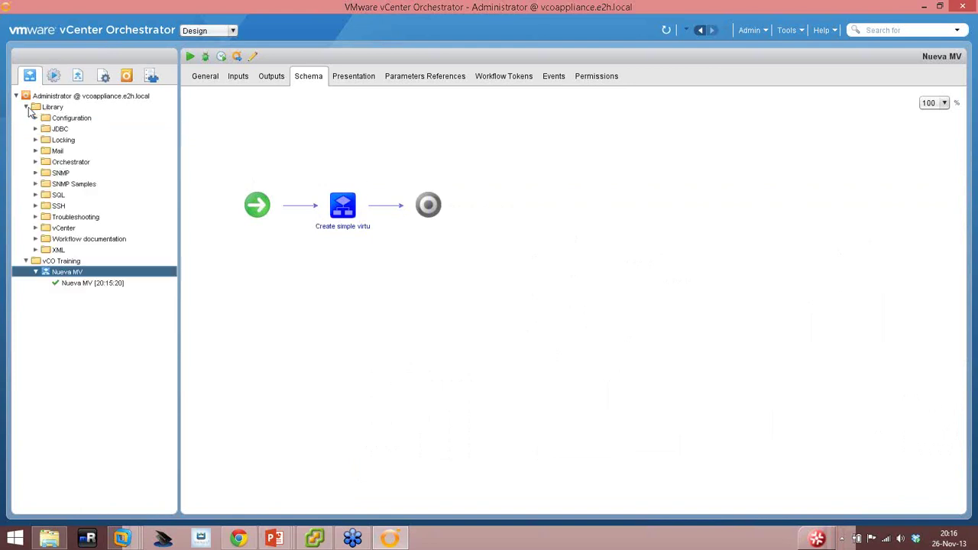
left_click(35, 227)
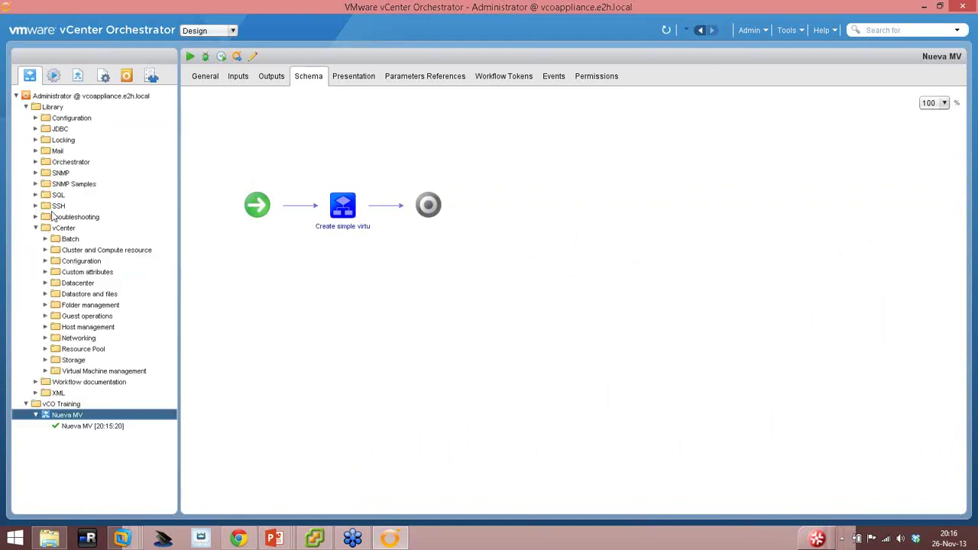
left_click(45, 371)
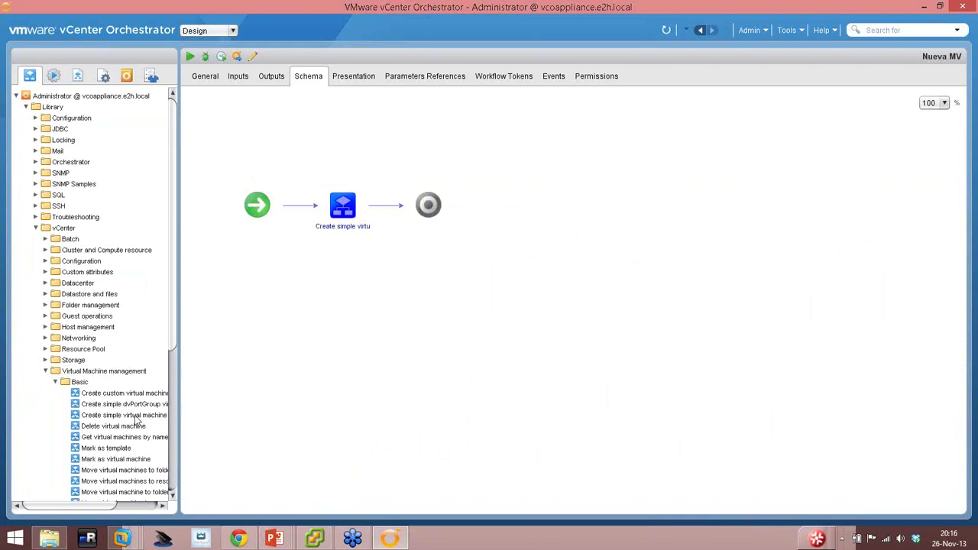
left_click(139, 417)
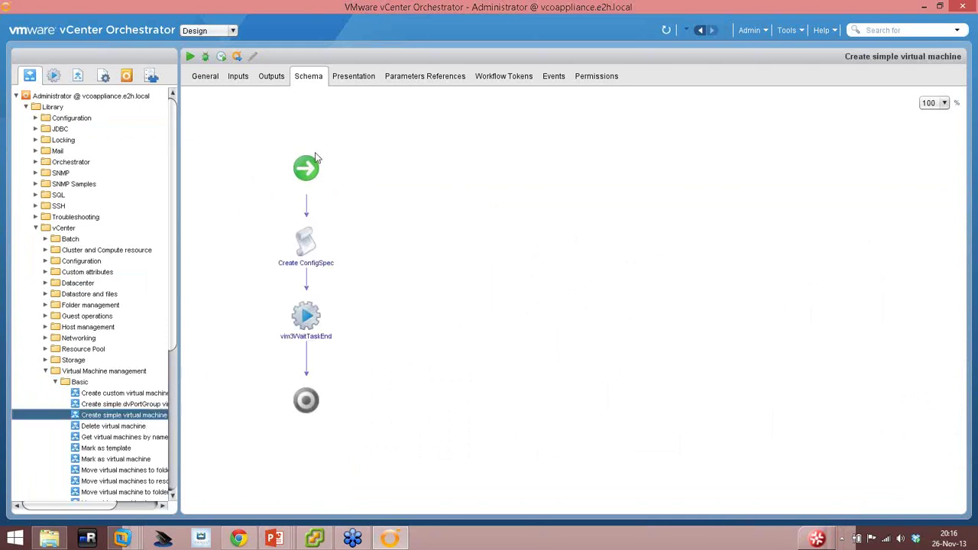
left_click_drag(273, 129, 341, 454)
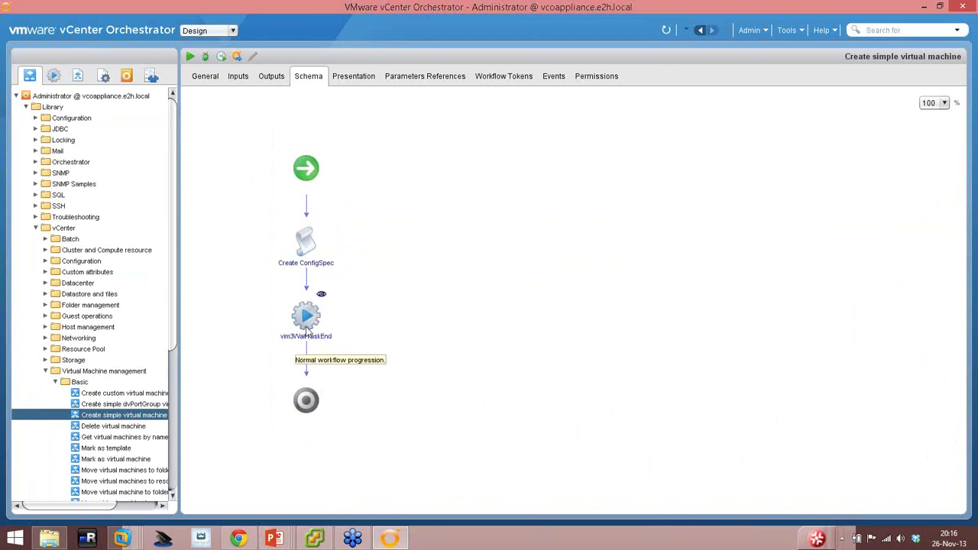
mouse_move(309, 319)
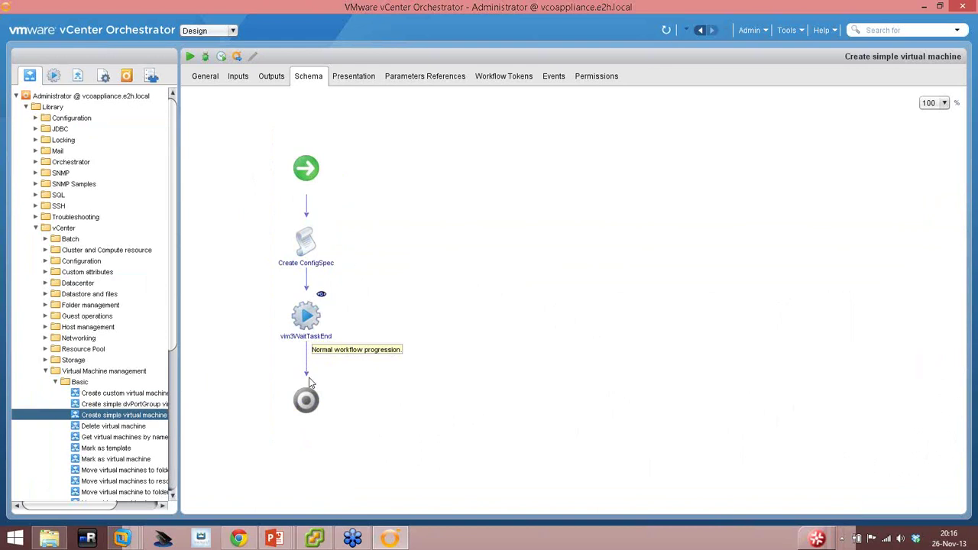
left_click(321, 221)
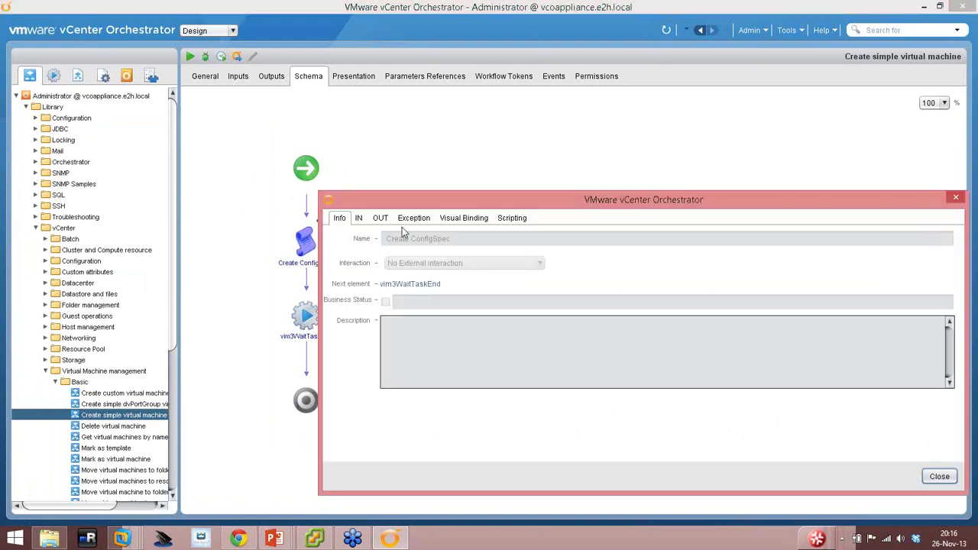
left_click(512, 219)
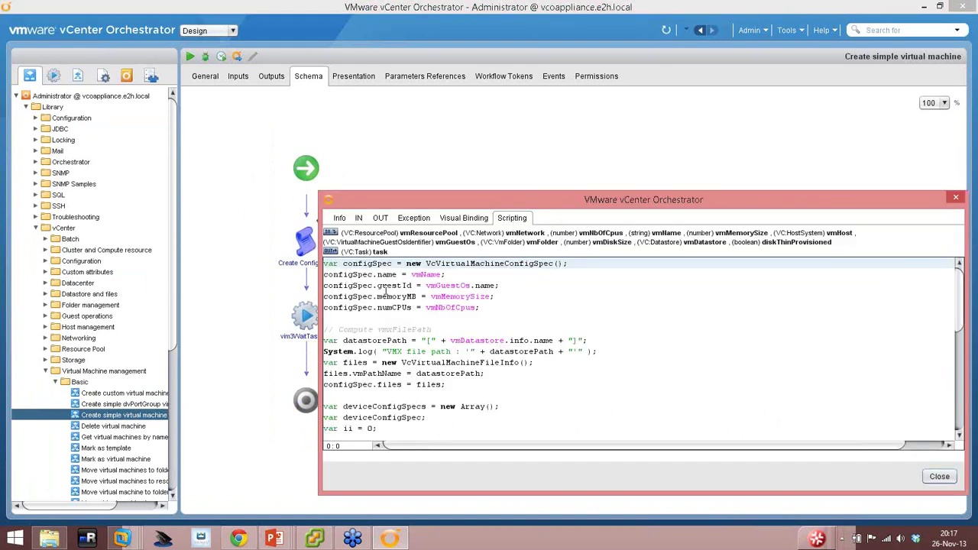
left_click_drag(497, 407, 419, 339)
left_click(478, 296)
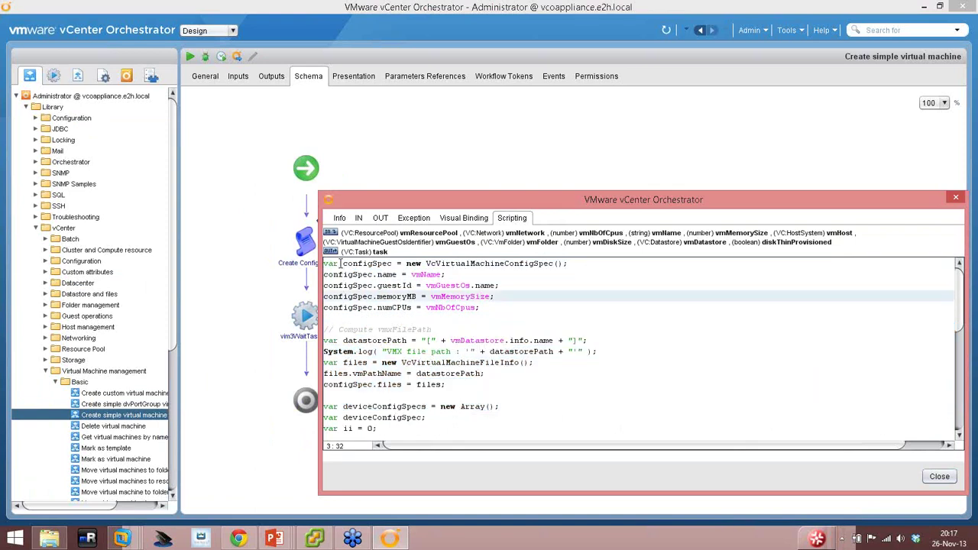
left_click_drag(352, 263, 392, 263)
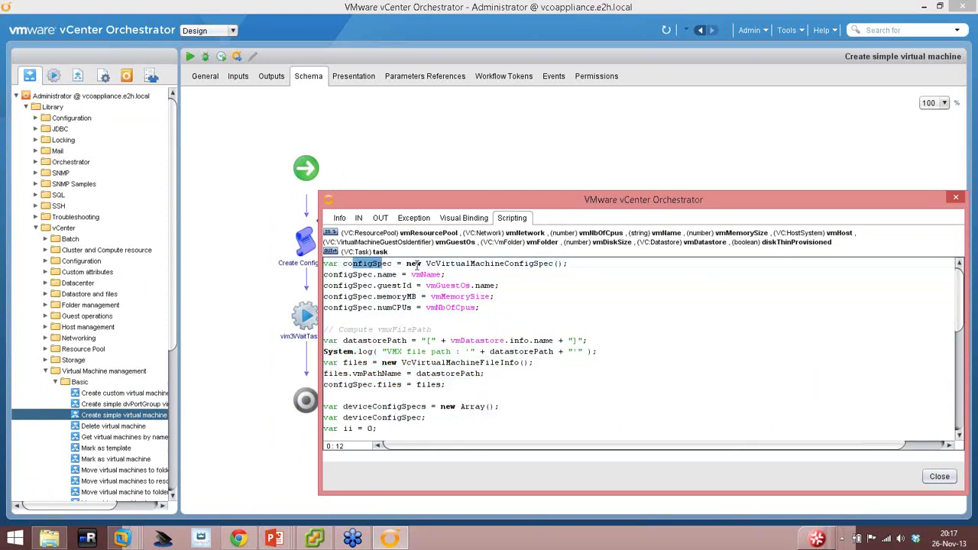
left_click_drag(408, 263, 541, 263)
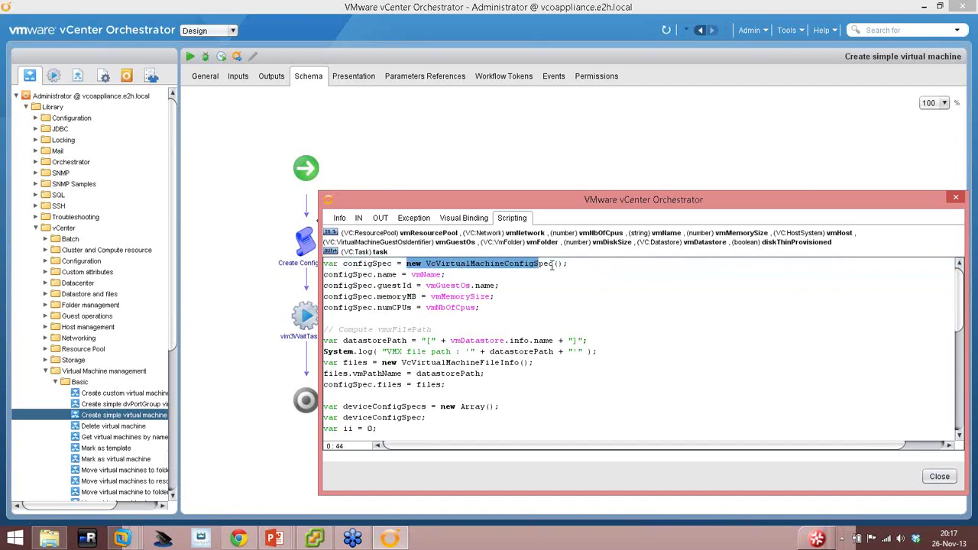
left_click(551, 263)
left_click_drag(364, 275, 444, 275)
left_click(375, 274)
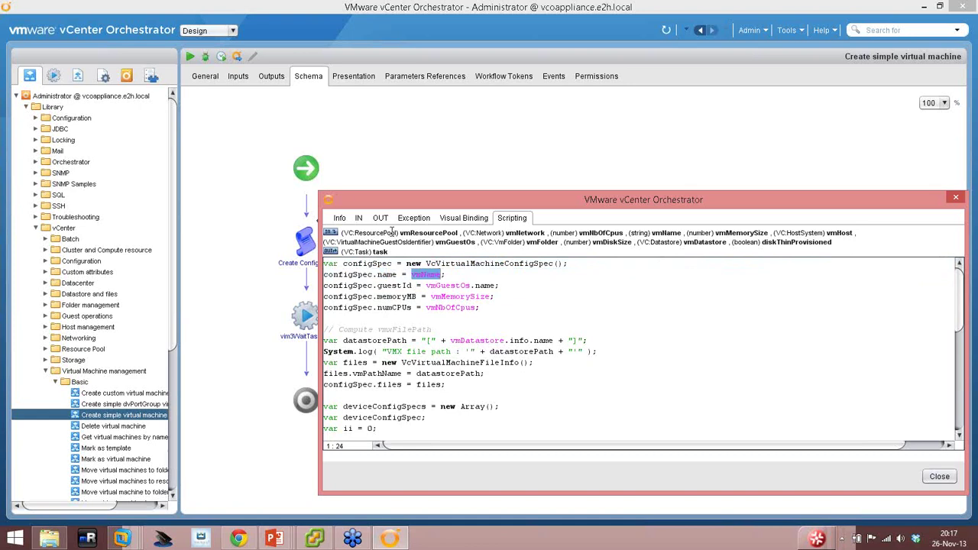
left_click(358, 218)
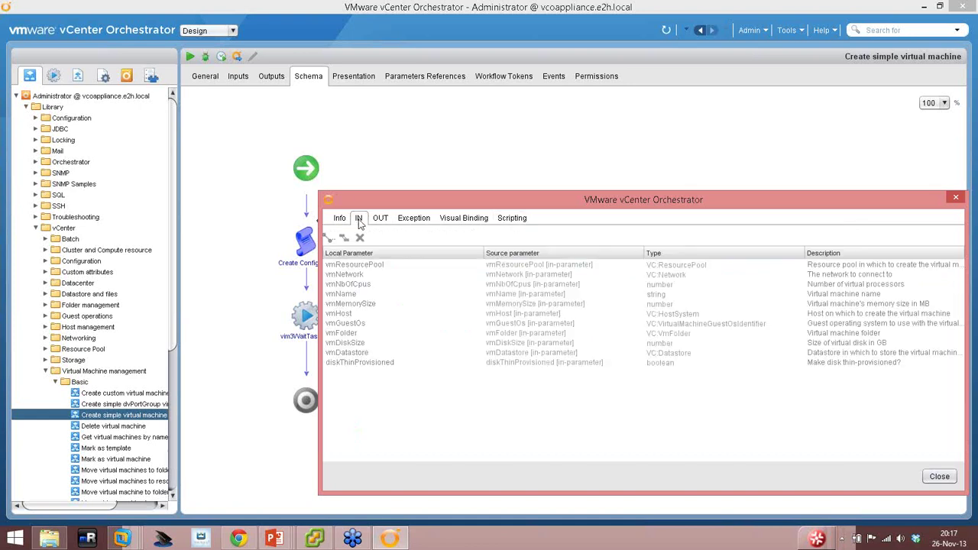
left_click(340, 295)
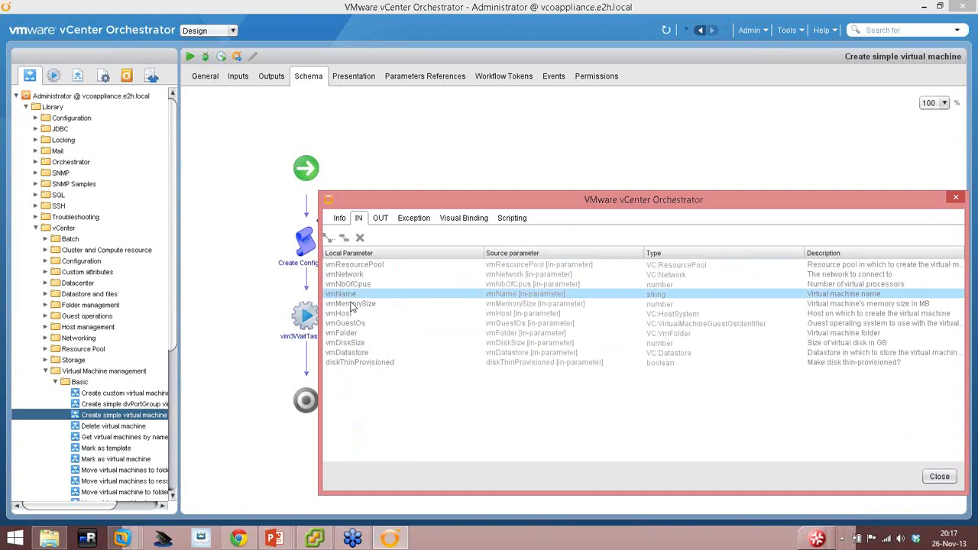
left_click(510, 219)
left_click_drag(426, 286, 468, 284)
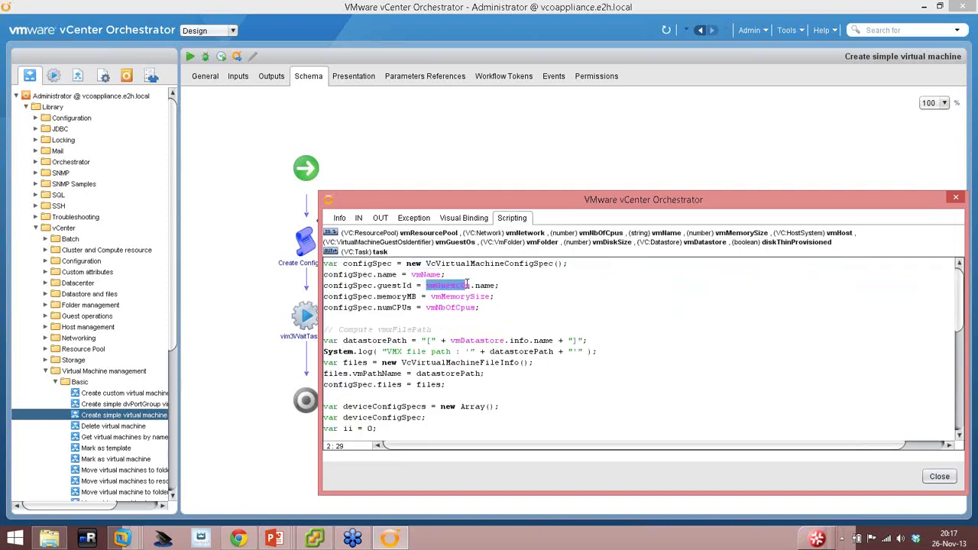
left_click(358, 218)
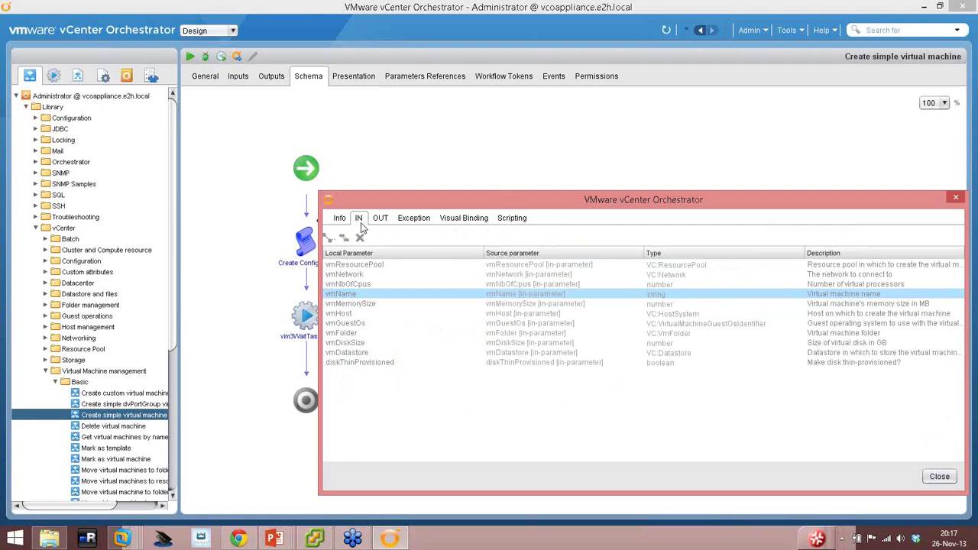
left_click(348, 324)
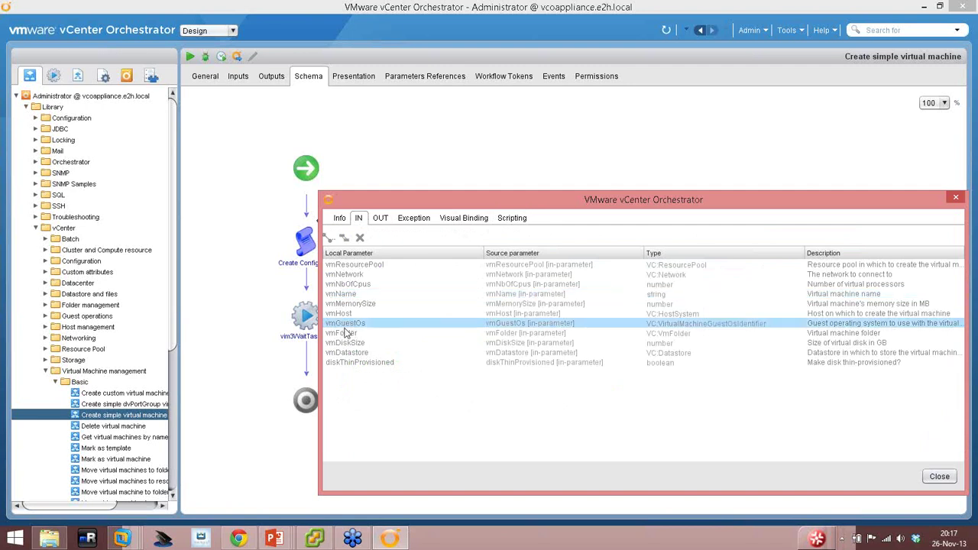
left_click(512, 218)
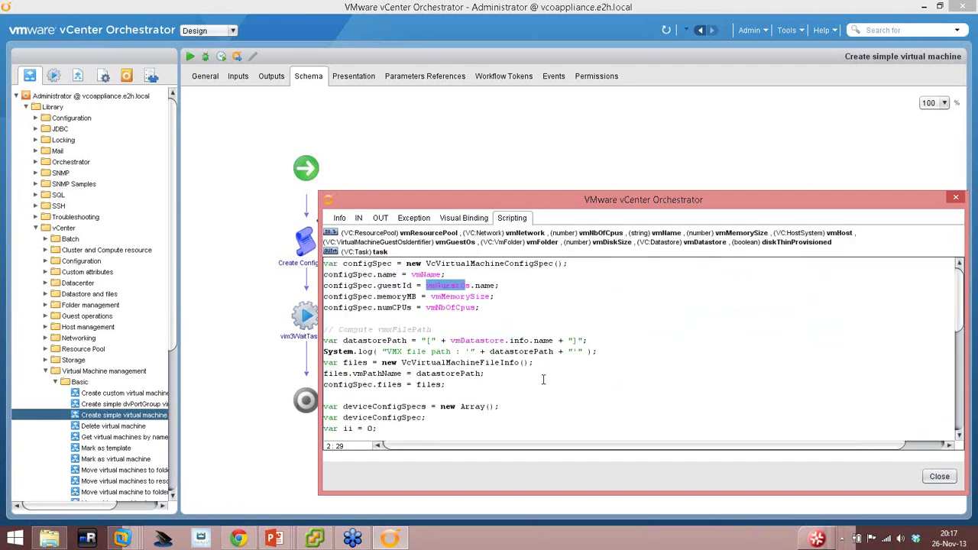
left_click_drag(523, 397, 406, 329)
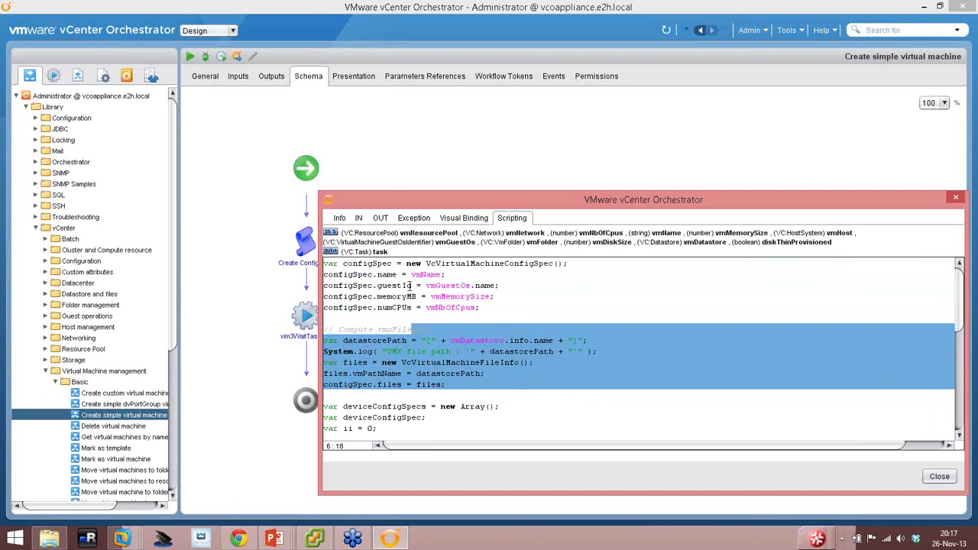
left_click(358, 218)
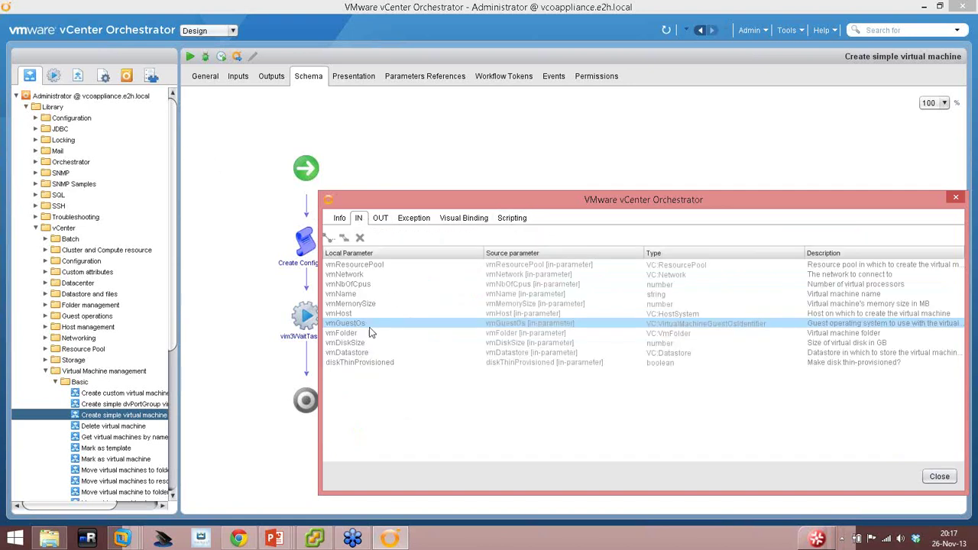
left_click(512, 218)
scroll(473, 329, "down", 5)
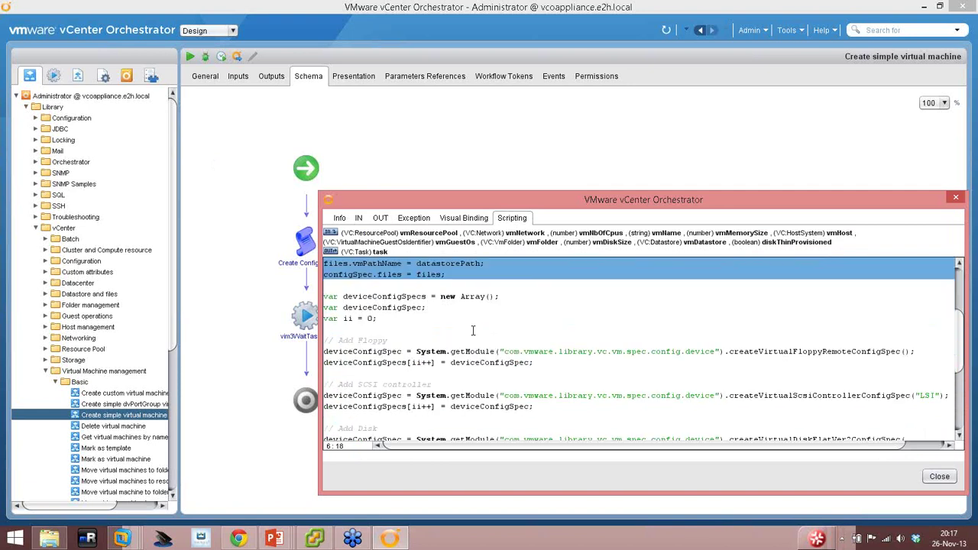
scroll(458, 367, "down", 3)
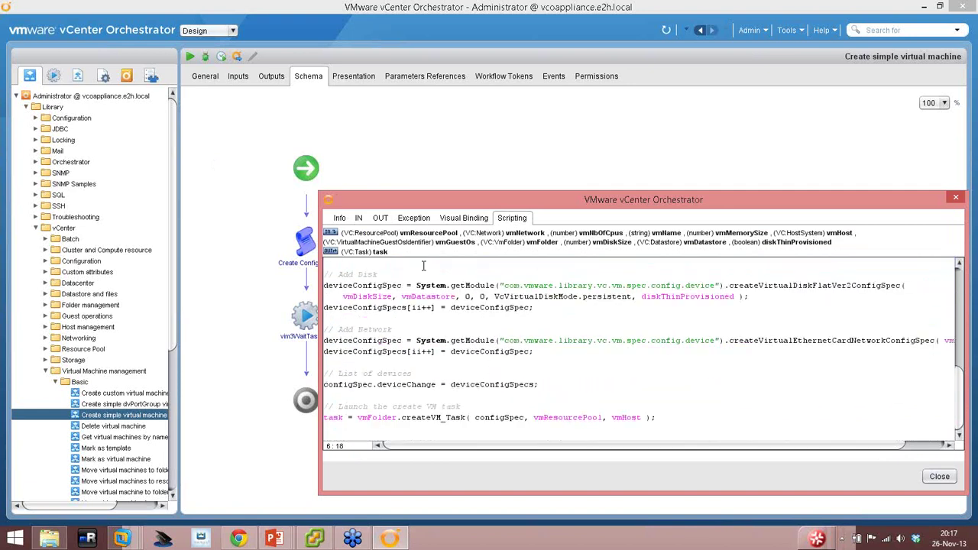
left_click(379, 218)
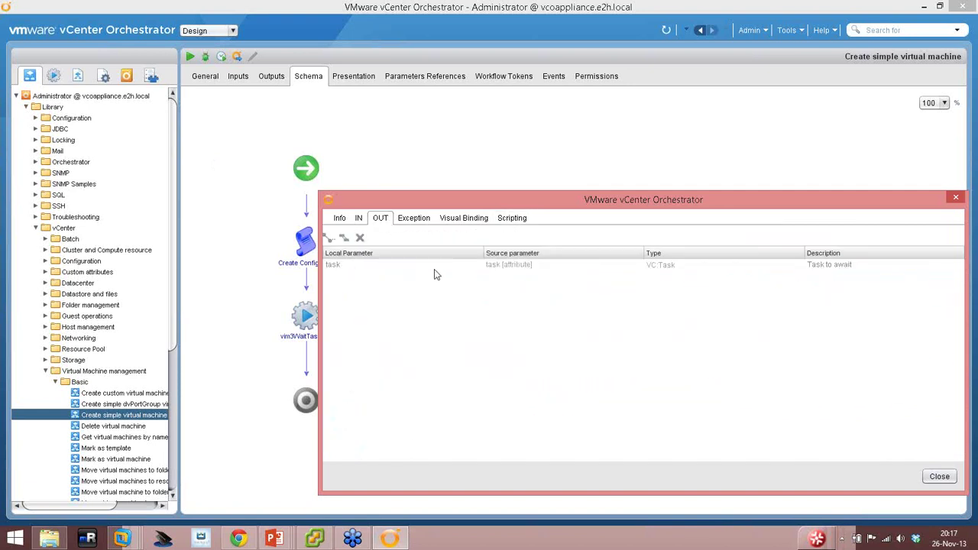
left_click(336, 264)
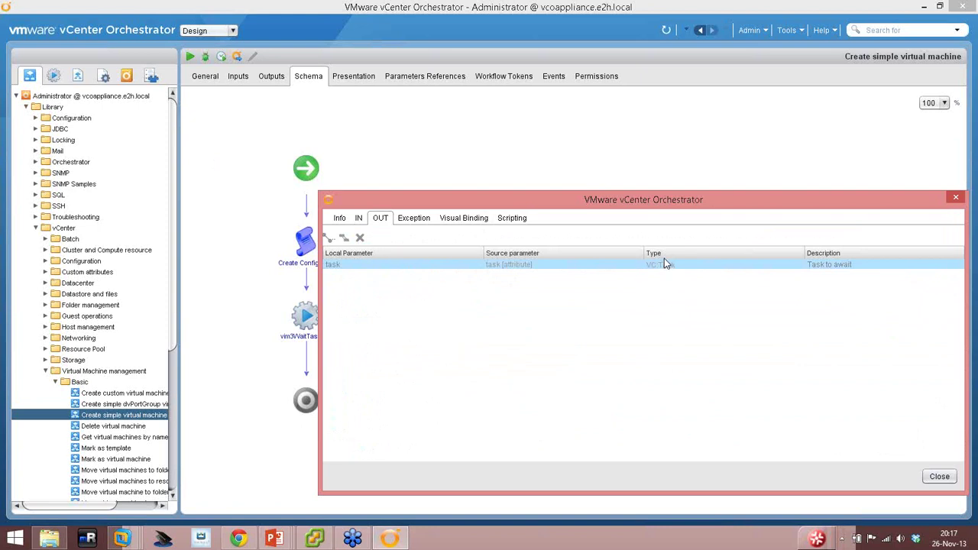
left_click(939, 476)
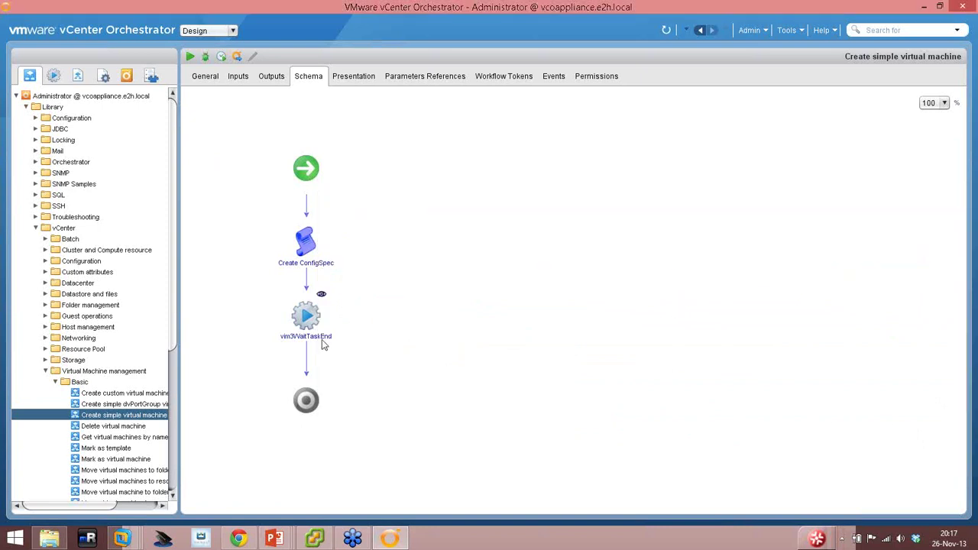
- Inspect the vim3WaitTaskEnd script, highlighting the function name and its pollRate argument
double_click(321, 300)
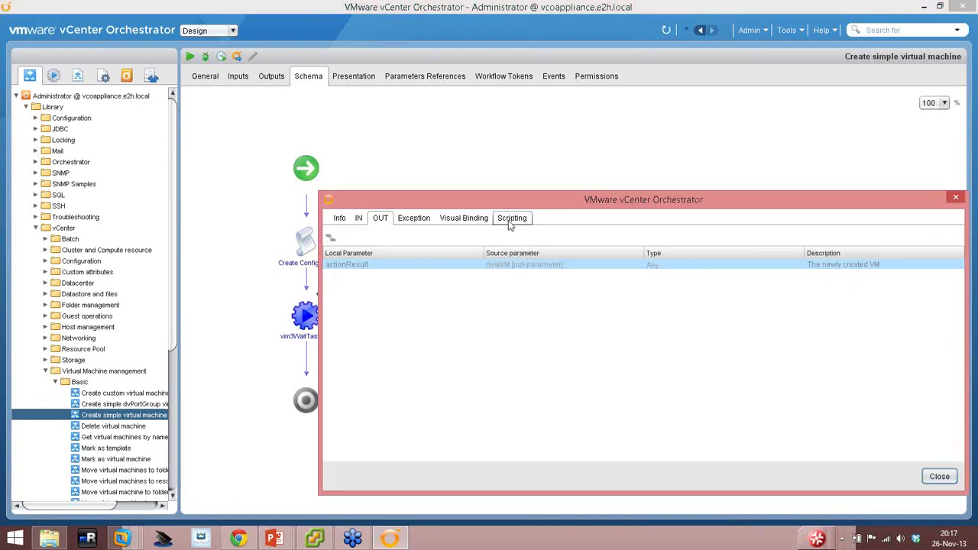
left_click(510, 219)
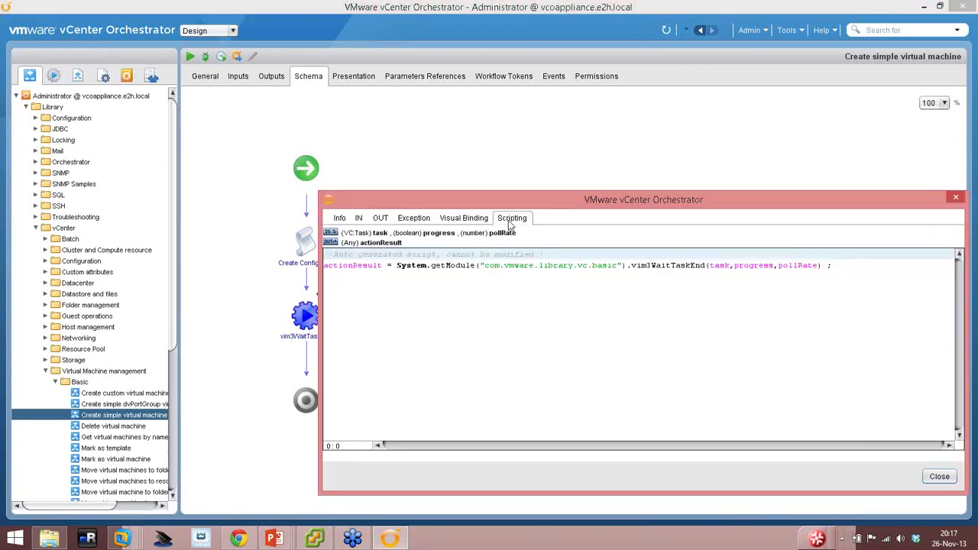
left_click(623, 266)
double_click(680, 265)
left_click(745, 265)
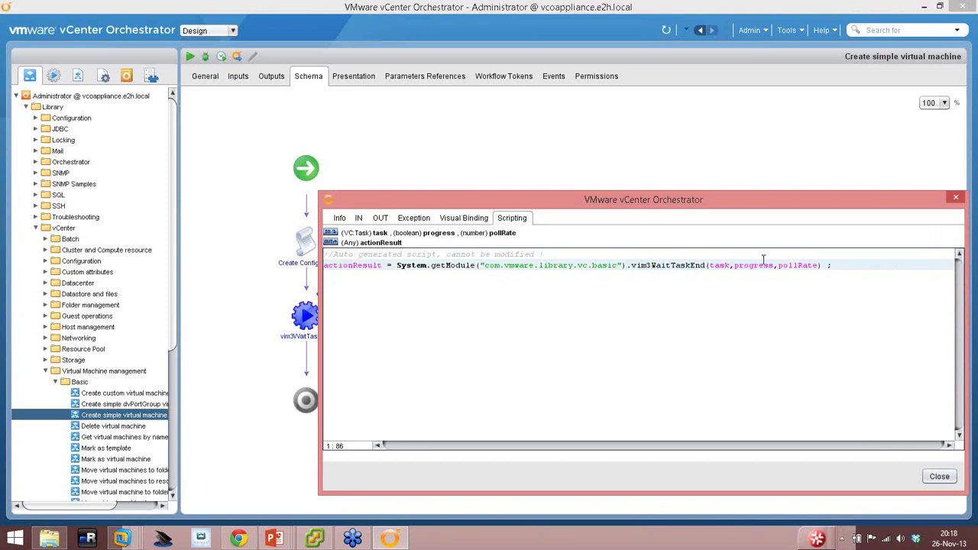
double_click(799, 265)
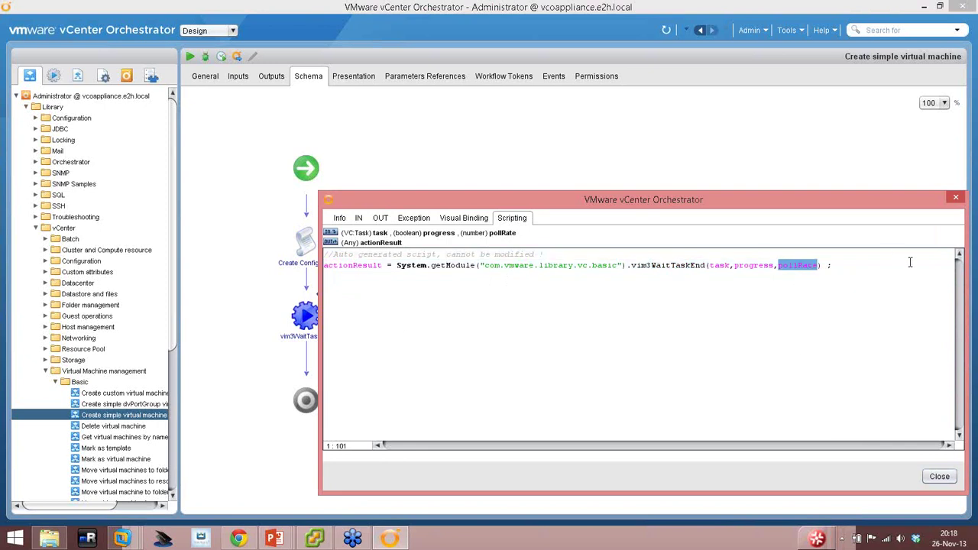
- Close the vim3WaitTaskEnd details and collapse the Library folder
left_click(955, 197)
left_click(304, 407)
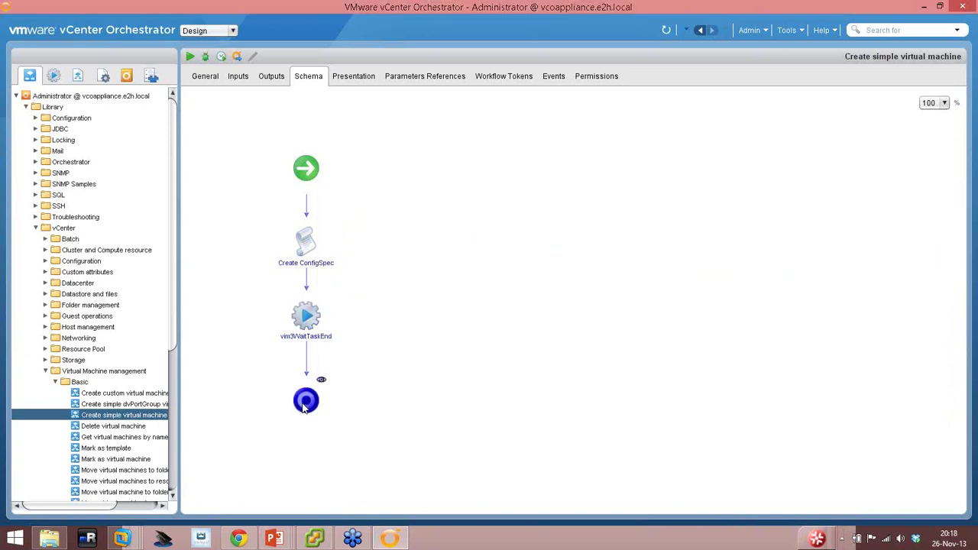
left_click(26, 108)
- Select Nueva MV, view its schema with the Create simple virtual machine step, and enter edit mode
left_click(65, 129)
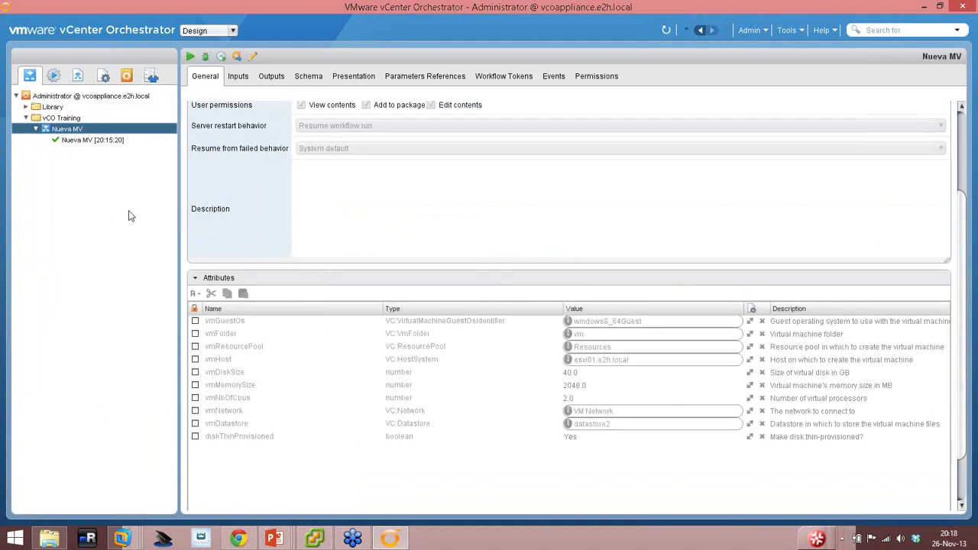
left_click(305, 80)
left_click(343, 208)
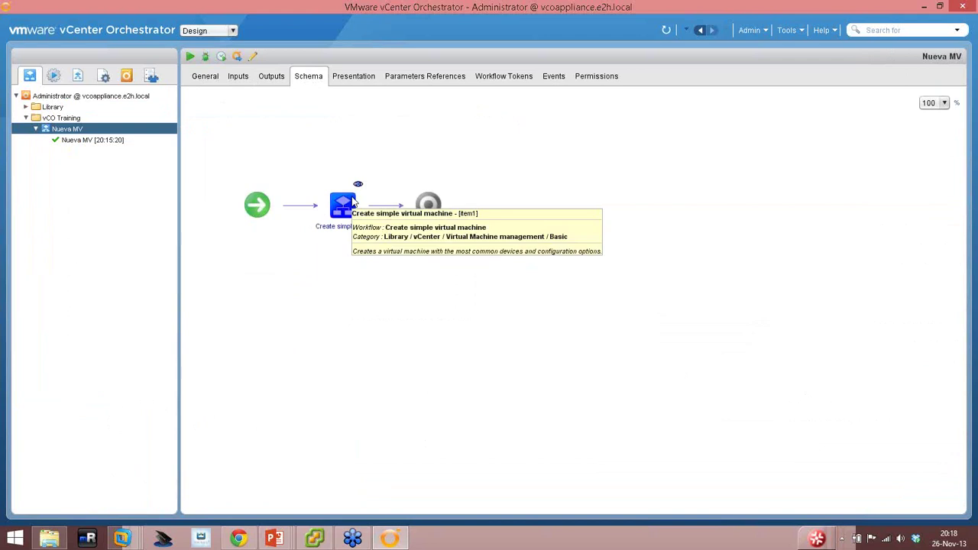
left_click(377, 288)
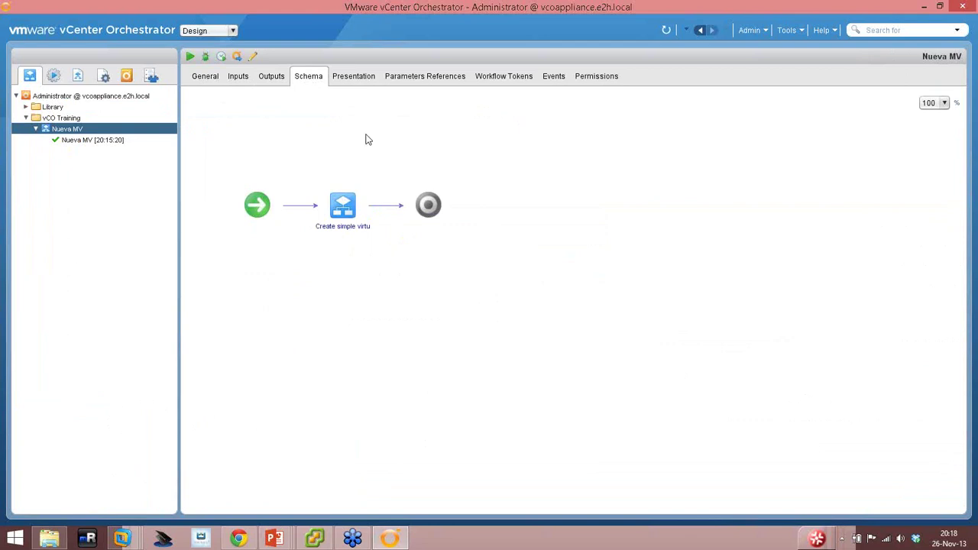
left_click(252, 56)
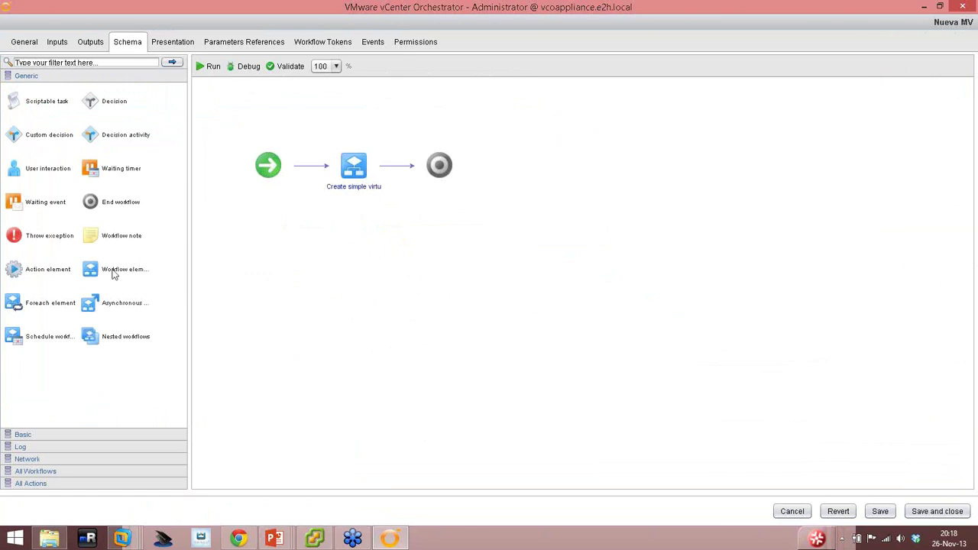
- Insert a Workflow element after the create-VM step, filtering by 'ma' to pick Send notification to mailing list
left_click_drag(90, 275, 406, 160)
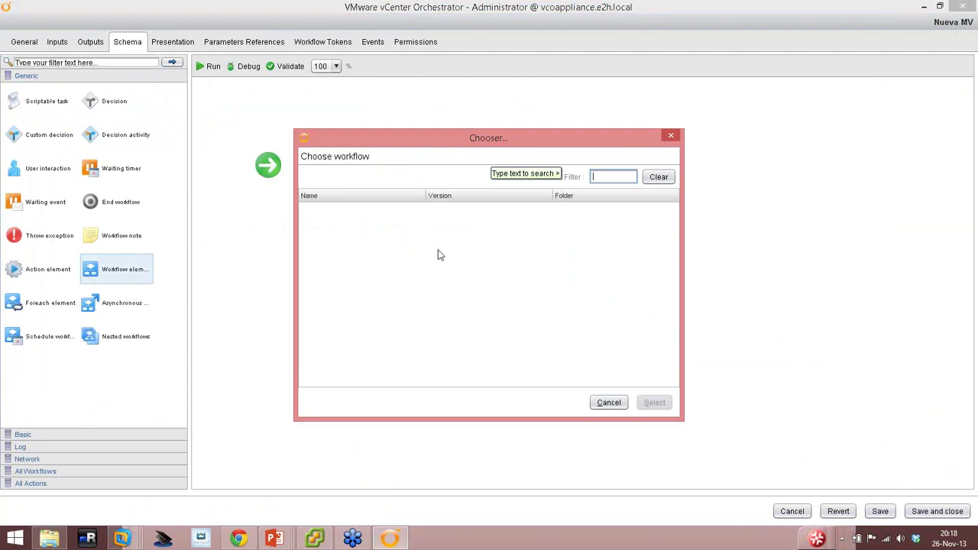
type("mail")
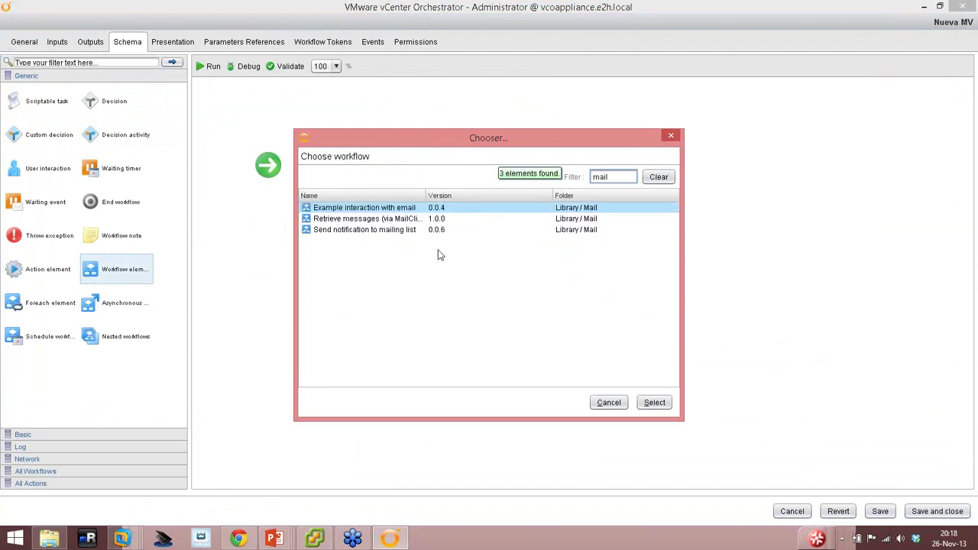
left_click_drag(433, 196, 472, 195)
left_click(362, 233)
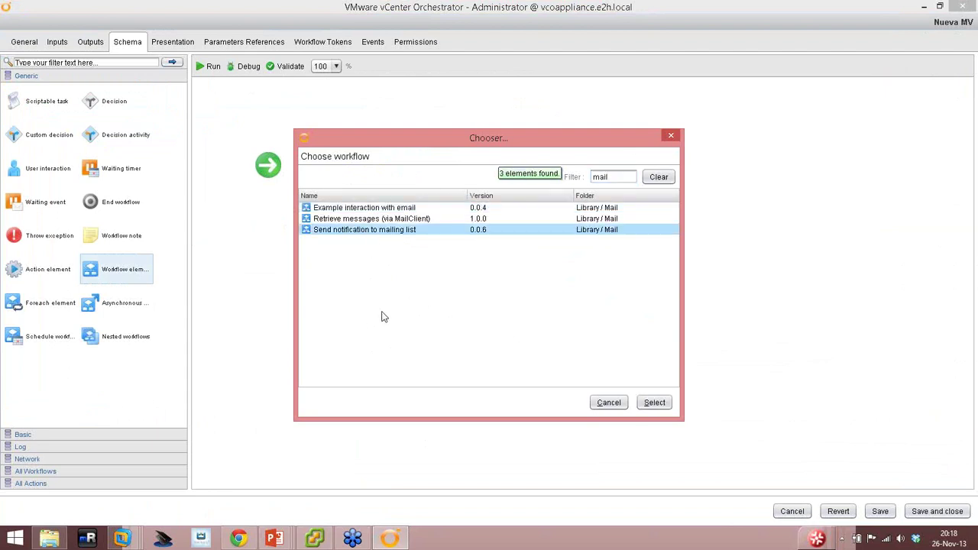
left_click(653, 403)
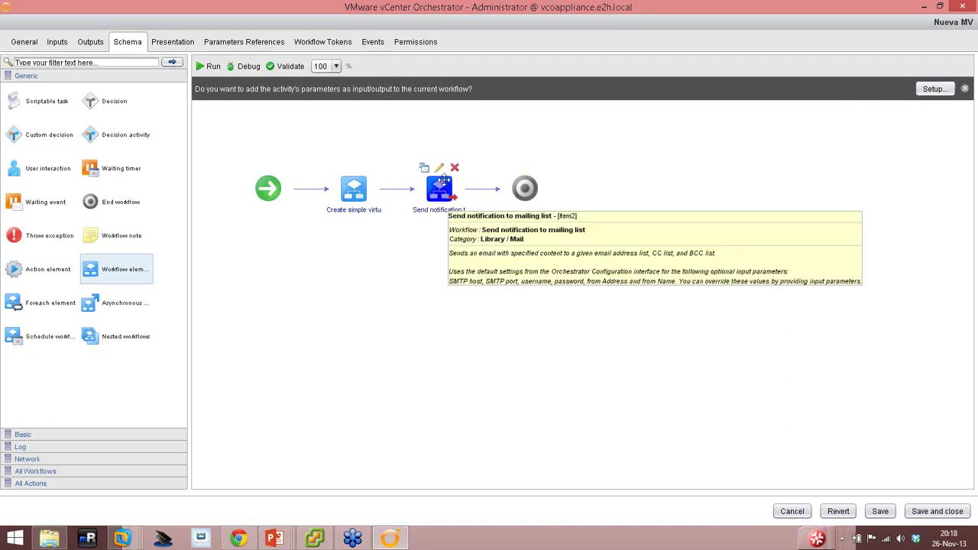
- Promote the notification's toAddressList and subject inputs to new Nueva MV input parameters
left_click(440, 169)
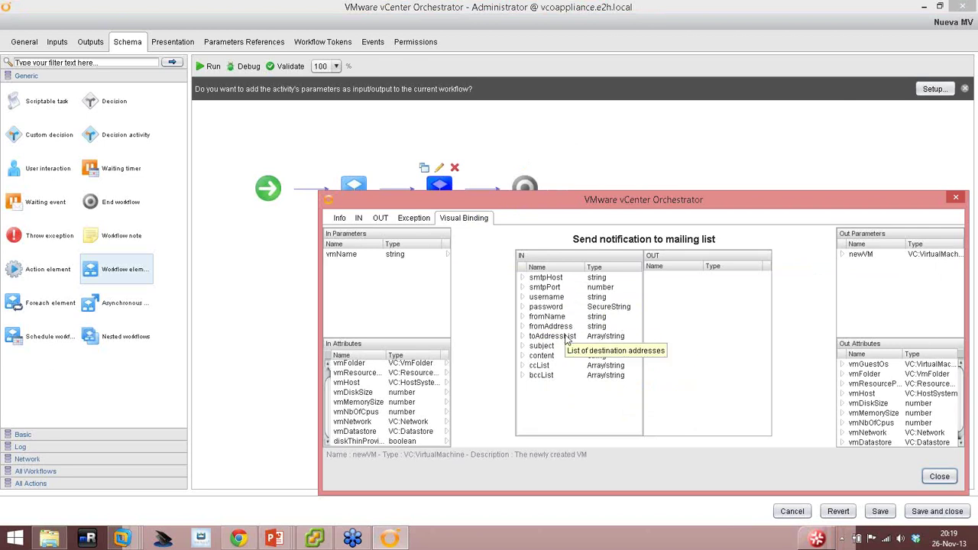
left_click_drag(563, 336, 364, 282)
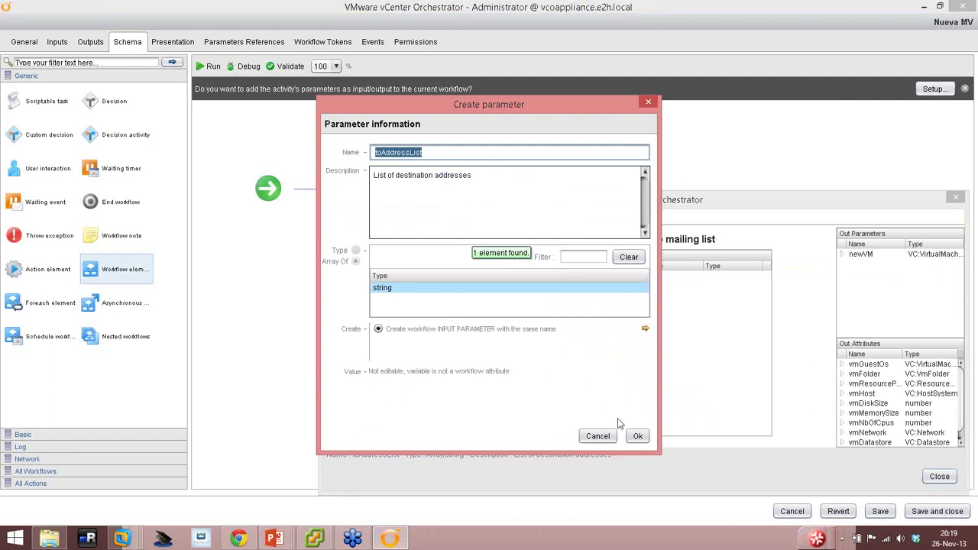
left_click(634, 436)
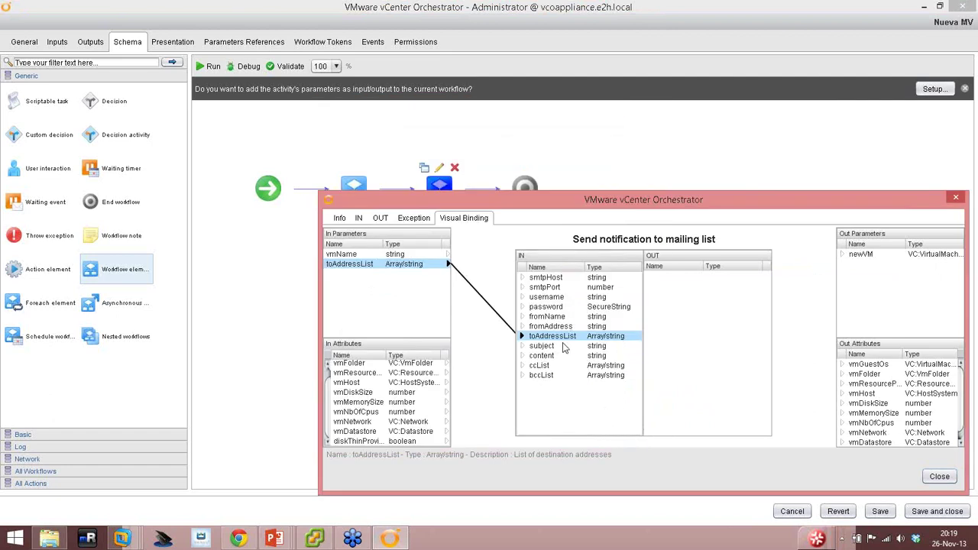
left_click_drag(558, 348, 392, 289)
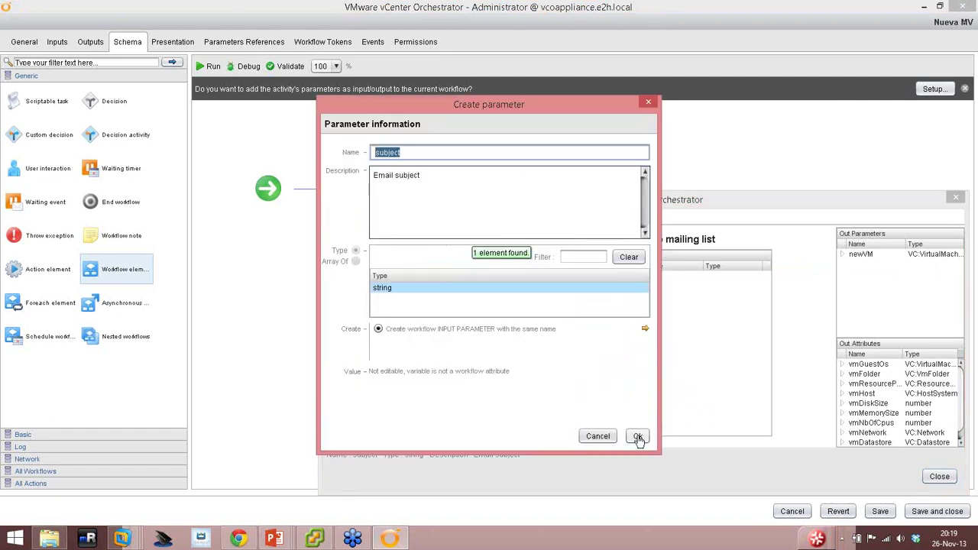
left_click(638, 437)
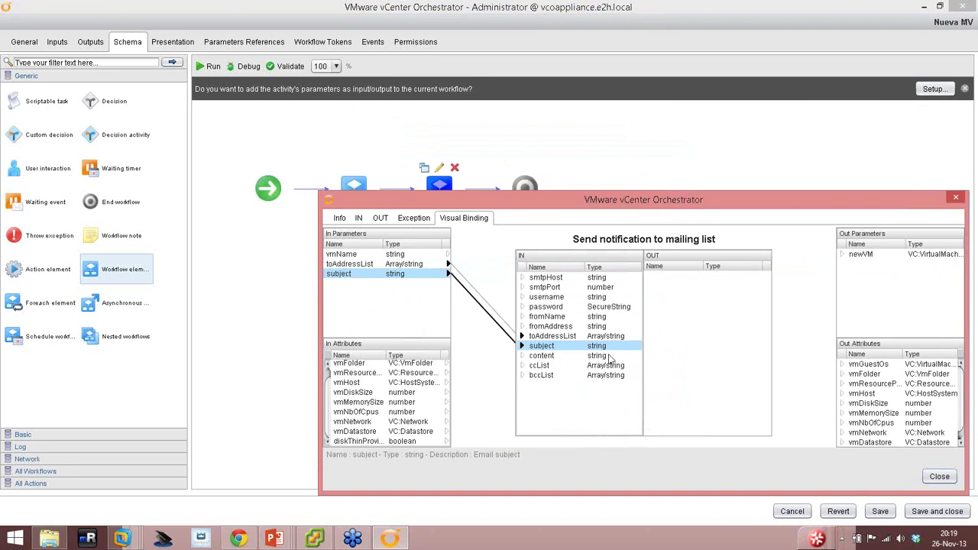
left_click(940, 477)
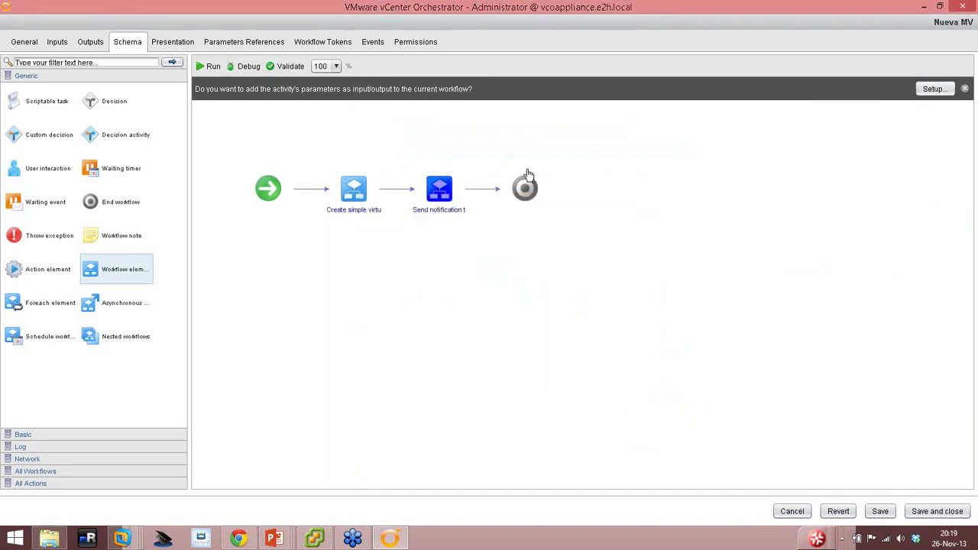
- Validate to see the unbound inputs, then bind smtpHost, smtpPort, username and password to new attributes
left_click(284, 65)
left_click(768, 401)
left_click(437, 169)
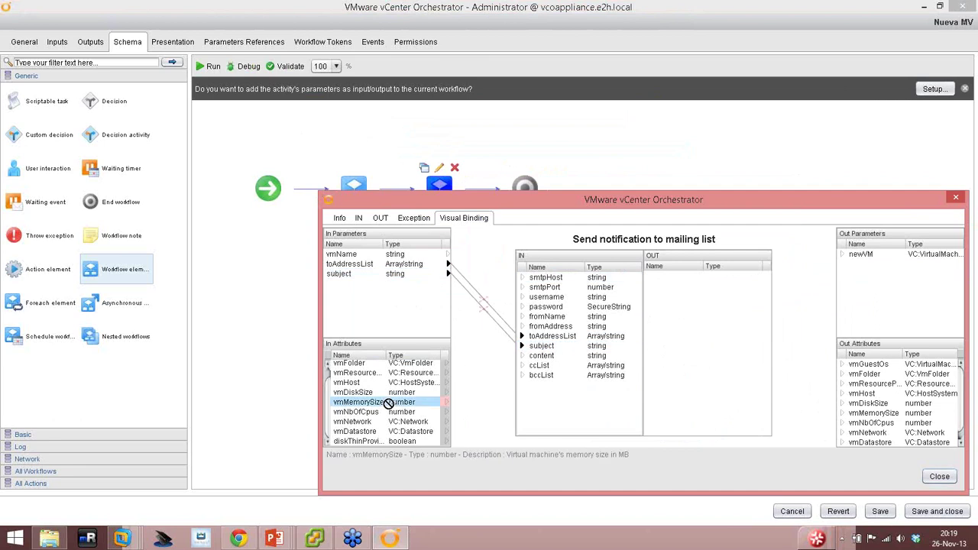
scroll(386, 382, "up", 1)
left_click_drag(508, 318, 413, 390)
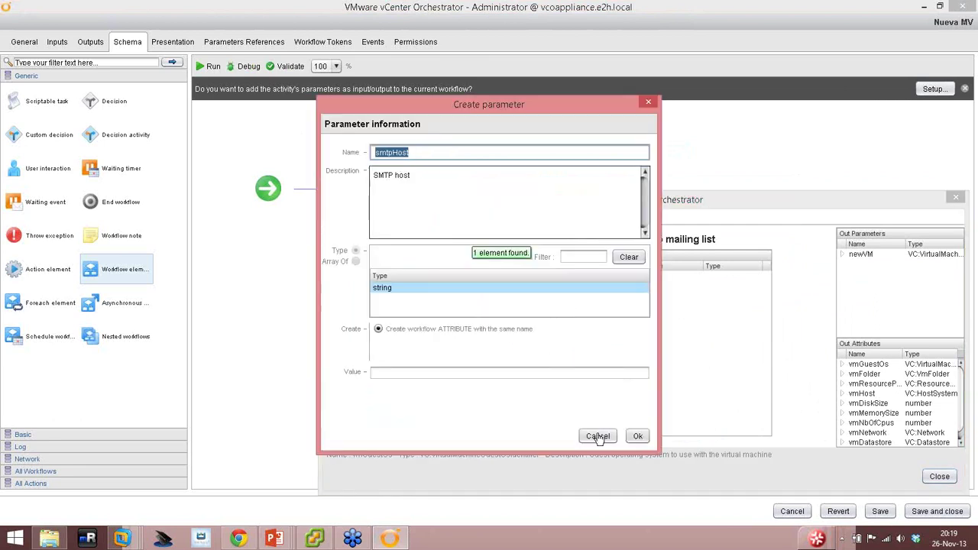
left_click(641, 375)
left_click_drag(540, 291, 417, 371)
left_click(640, 436)
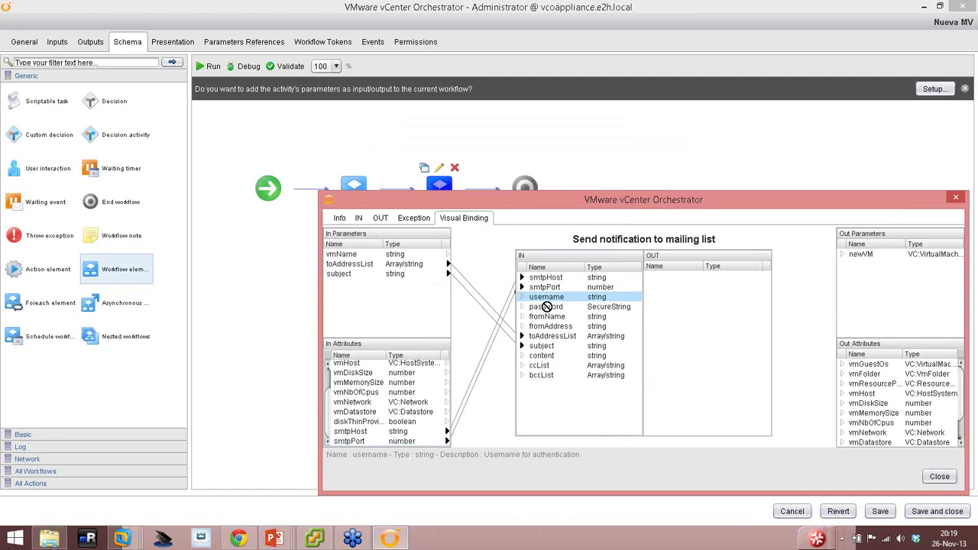
left_click_drag(539, 298, 420, 359)
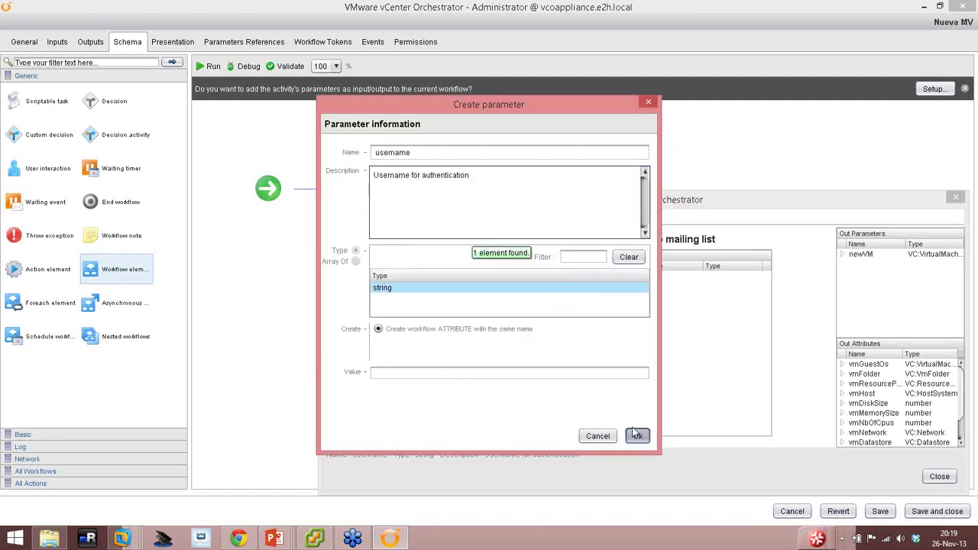
left_click(640, 436)
left_click_drag(544, 306, 413, 362)
left_click(638, 436)
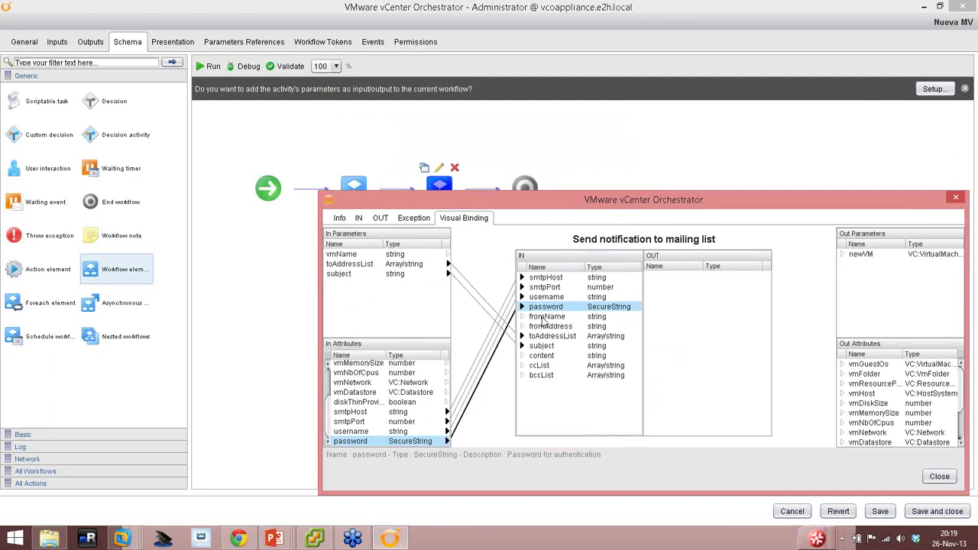
- Bind fromName, fromAddress, content, ccList and bccList to new same-named workflow attributes
left_click_drag(545, 317, 425, 365)
left_click(638, 436)
left_click_drag(550, 326, 479, 388)
left_click(638, 437)
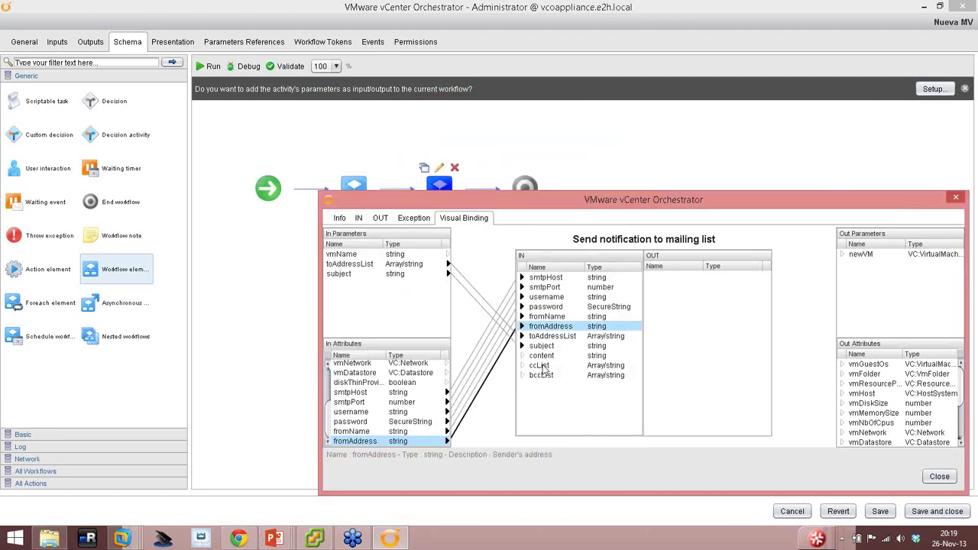
left_click_drag(541, 356, 425, 366)
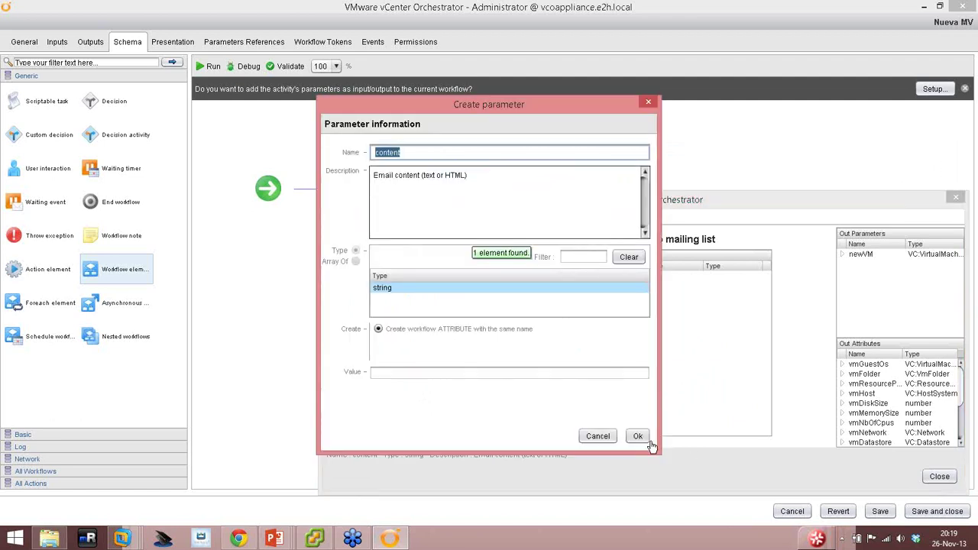
left_click(638, 436)
left_click_drag(540, 365, 425, 365)
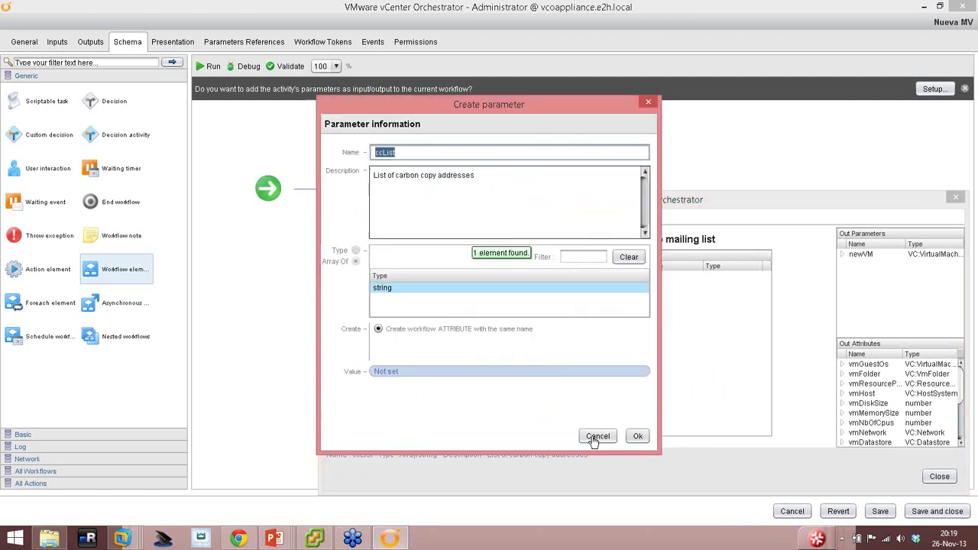
left_click(638, 436)
left_click_drag(541, 375, 428, 365)
left_click(638, 436)
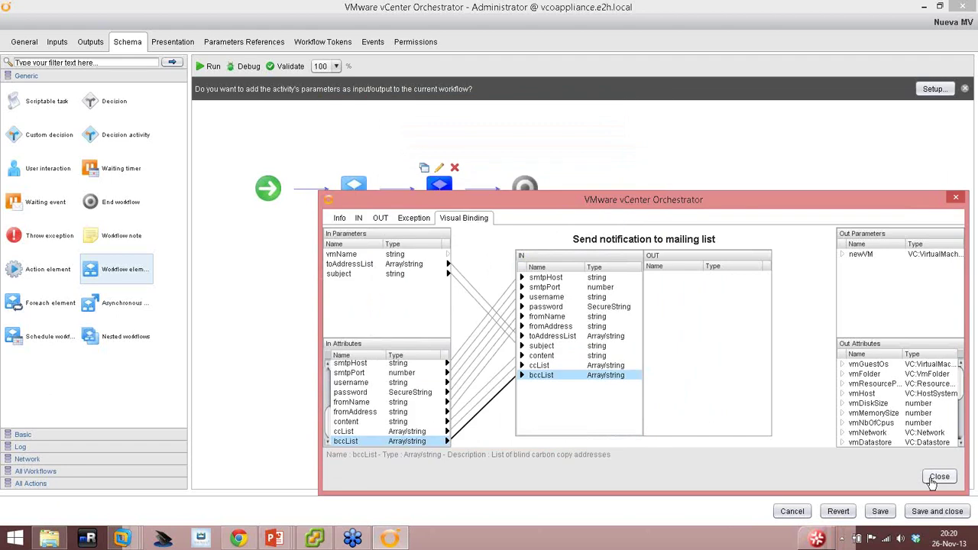
- Close the bindings, validate Nueva MV, and save it as a new version
left_click(938, 476)
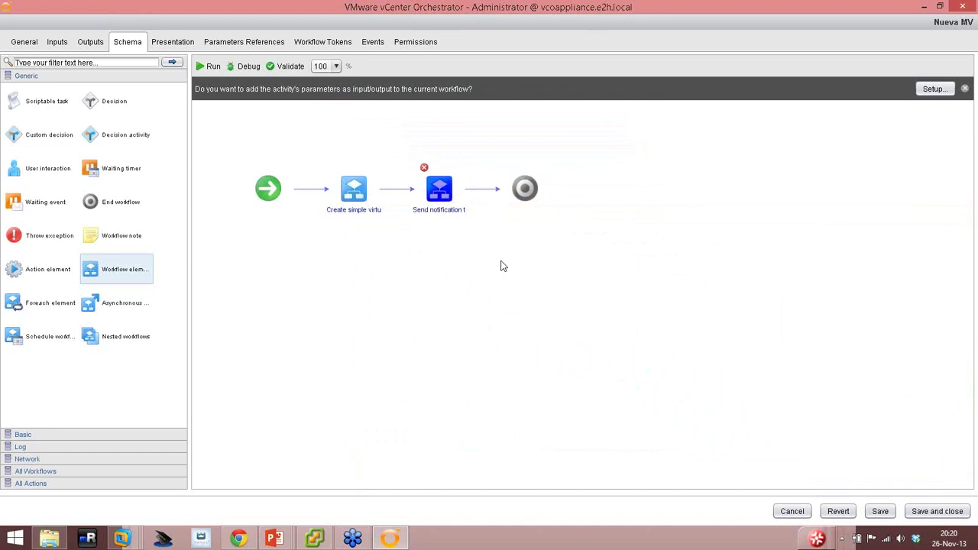
left_click(284, 67)
left_click(764, 398)
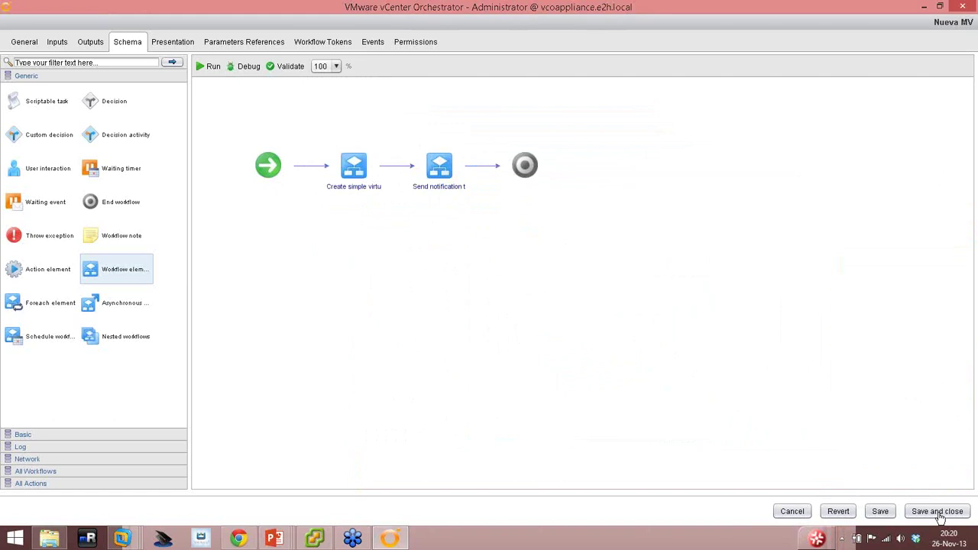
left_click(937, 511)
left_click(529, 319)
- Run Nueva MV with VM name TestMail, one recipient e-mail address and a subject
left_click(189, 56)
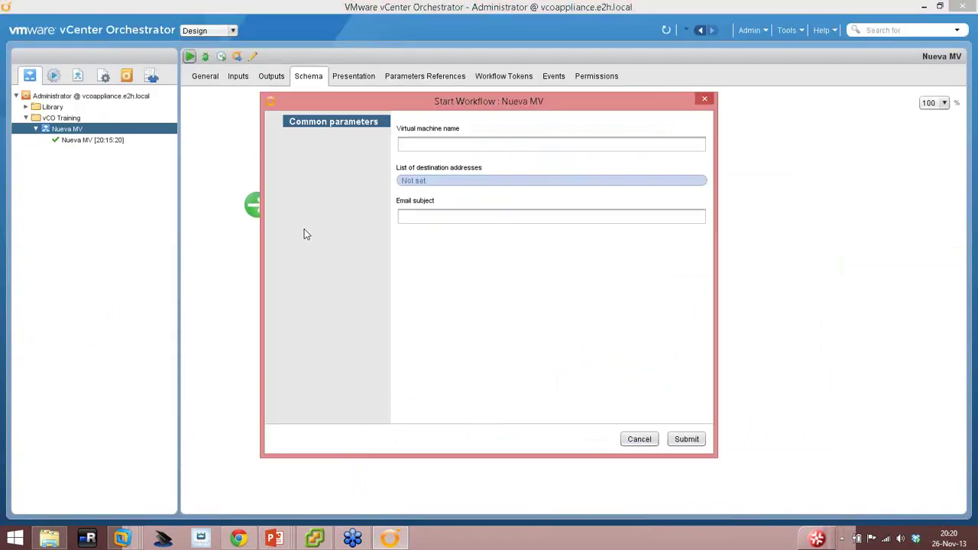
left_click(413, 140)
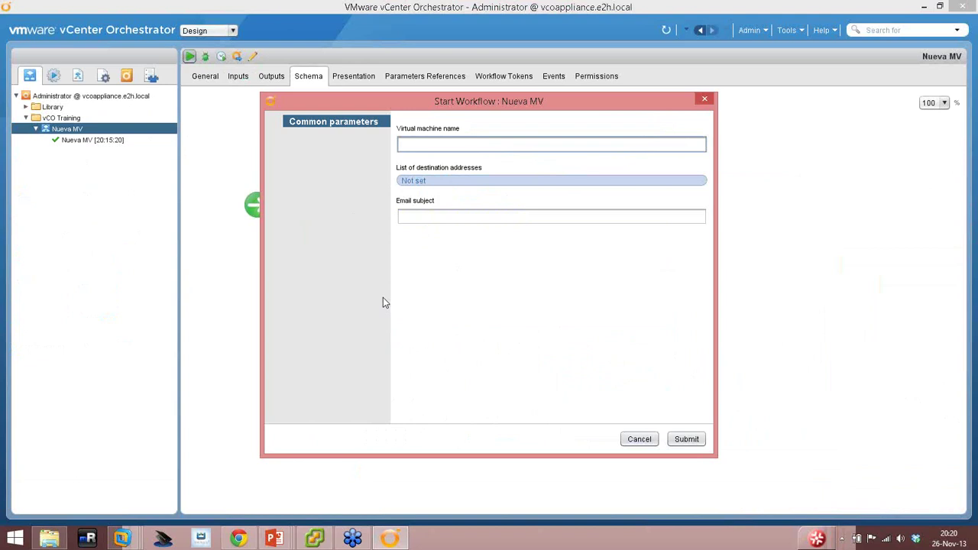
type("TestMail")
left_click(413, 184)
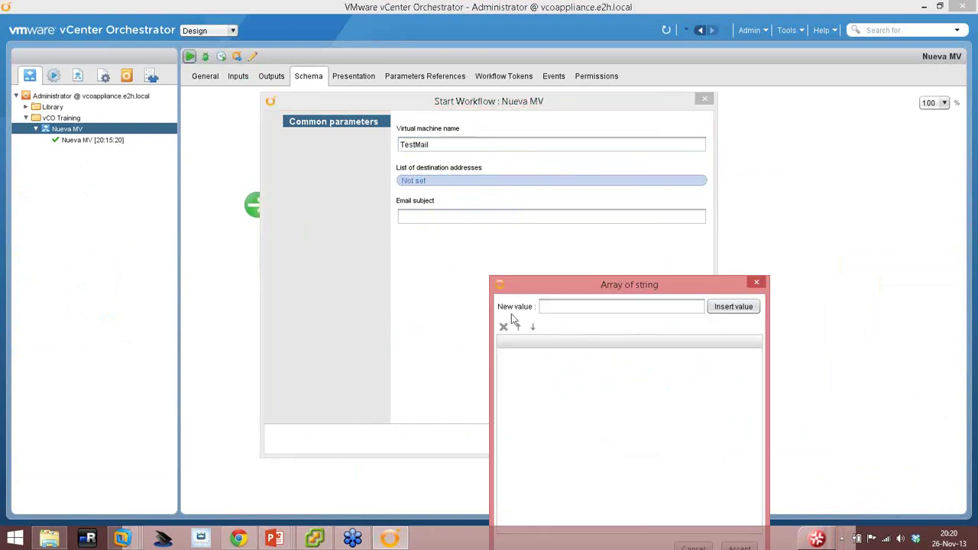
left_click(554, 312)
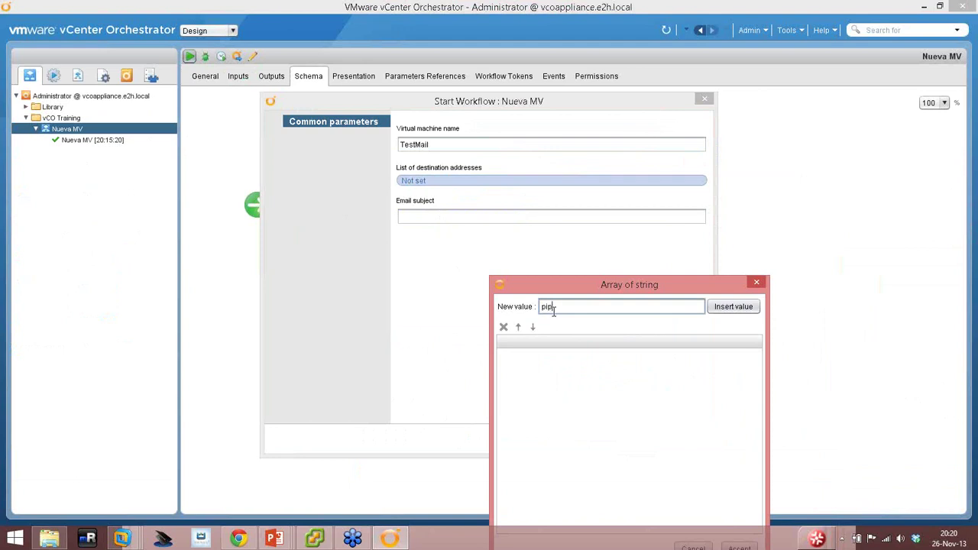
left_click(712, 311)
left_click_drag(703, 285, 714, 164)
left_click(750, 429)
left_click(456, 218)
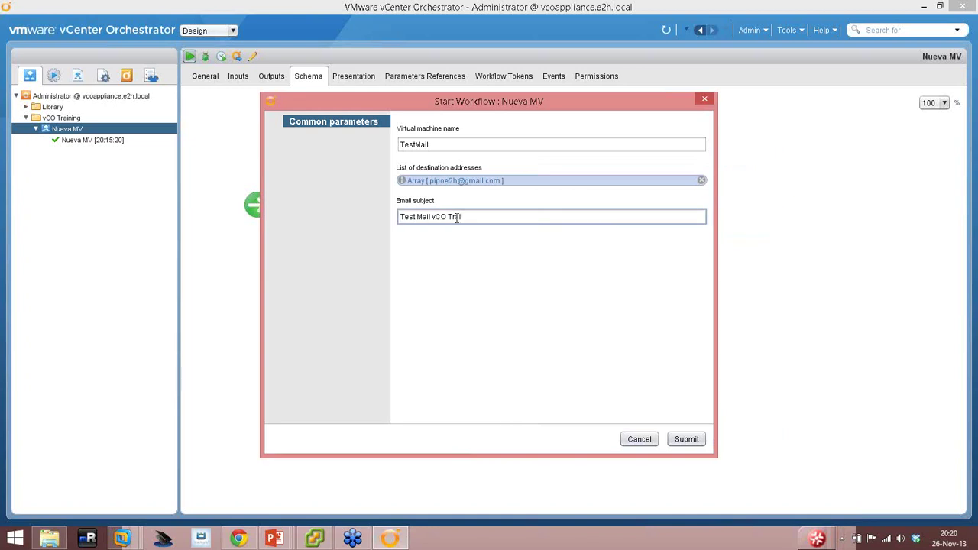
left_click(679, 443)
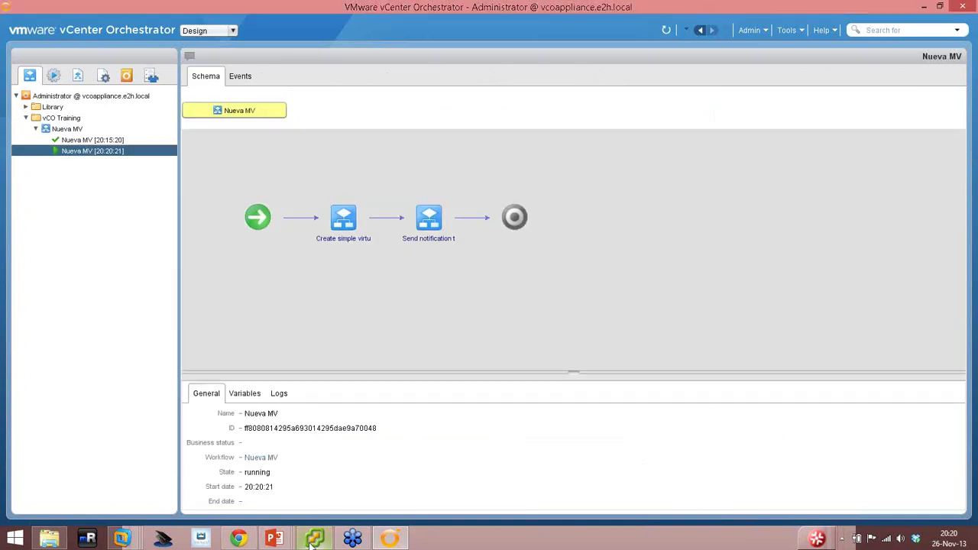
- Check vSphere's recent VM tasks, hide vSphere Client, and bring up the browser
left_click(314, 539)
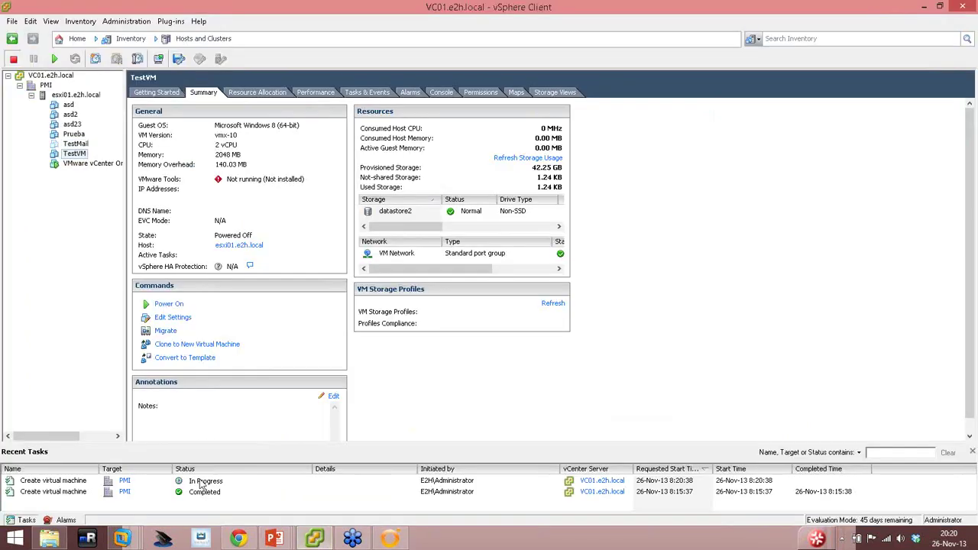
left_click(312, 540)
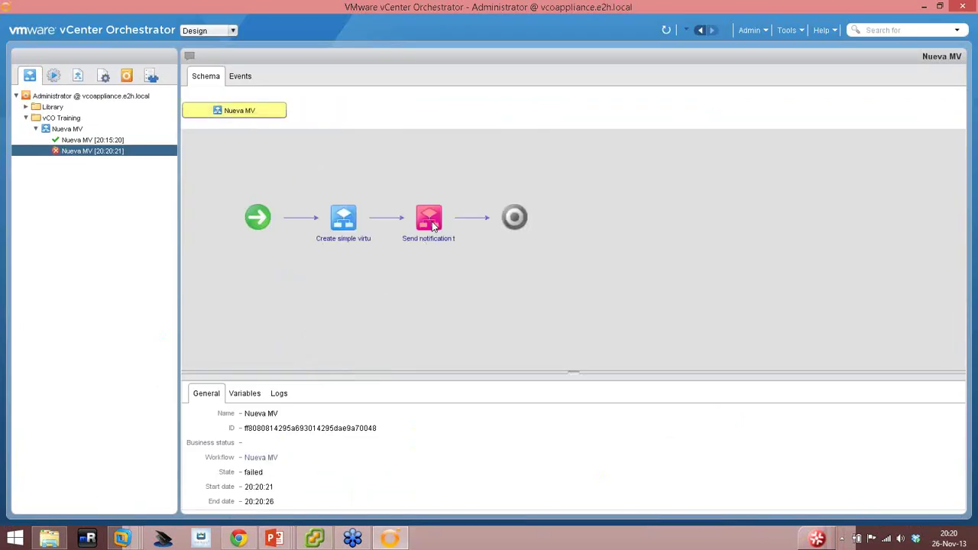
mouse_move(433, 223)
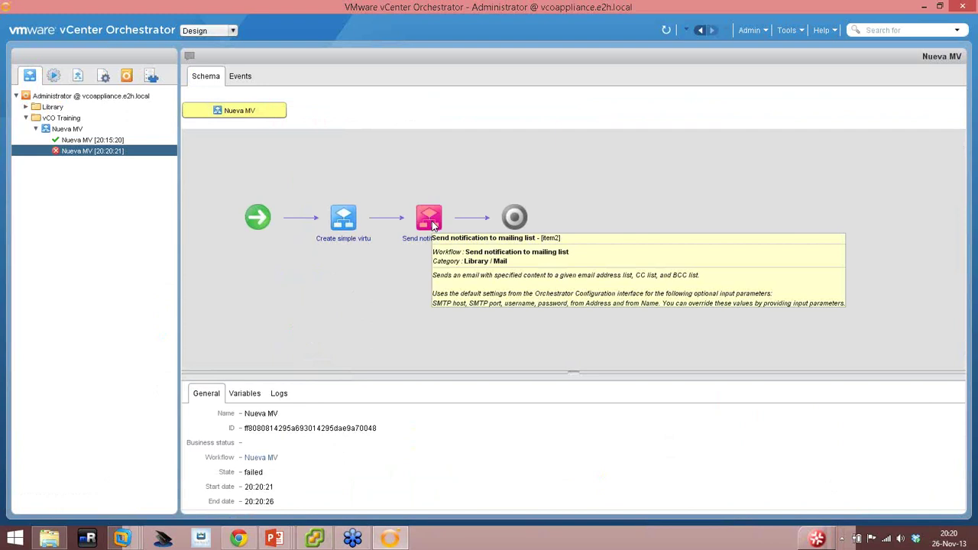
left_click(239, 539)
- On the Orchestrator Configuration login page, submit the administrator username and password
left_click(565, 10)
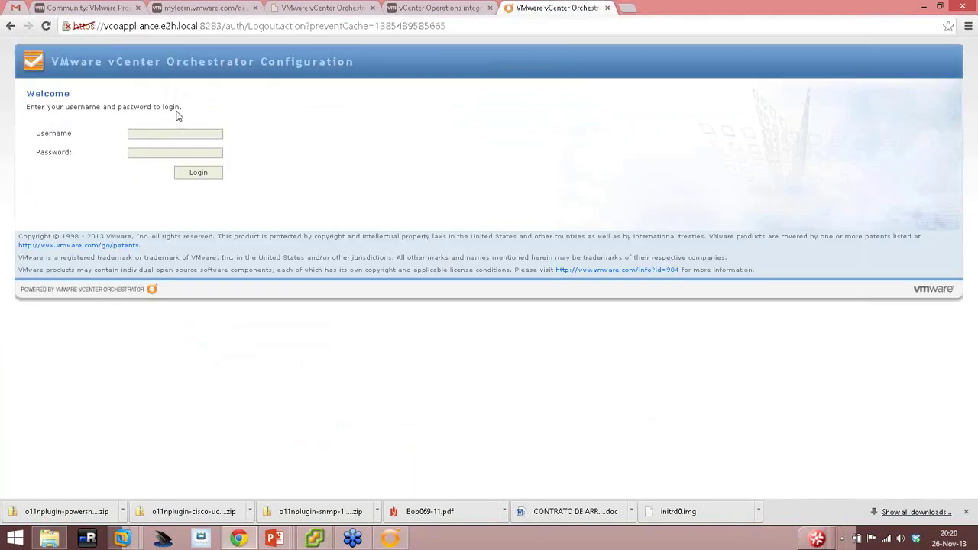
left_click(174, 134)
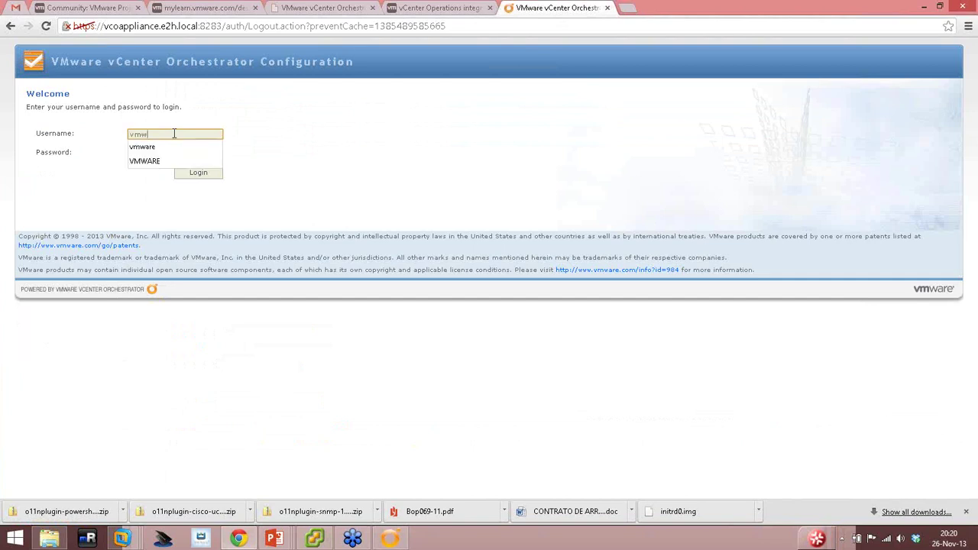
key("Tab")
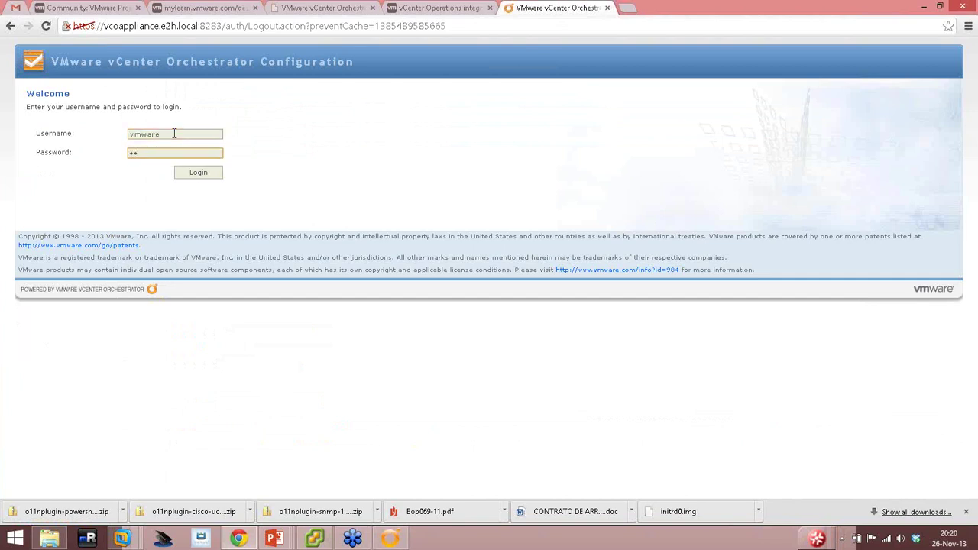
key("Return")
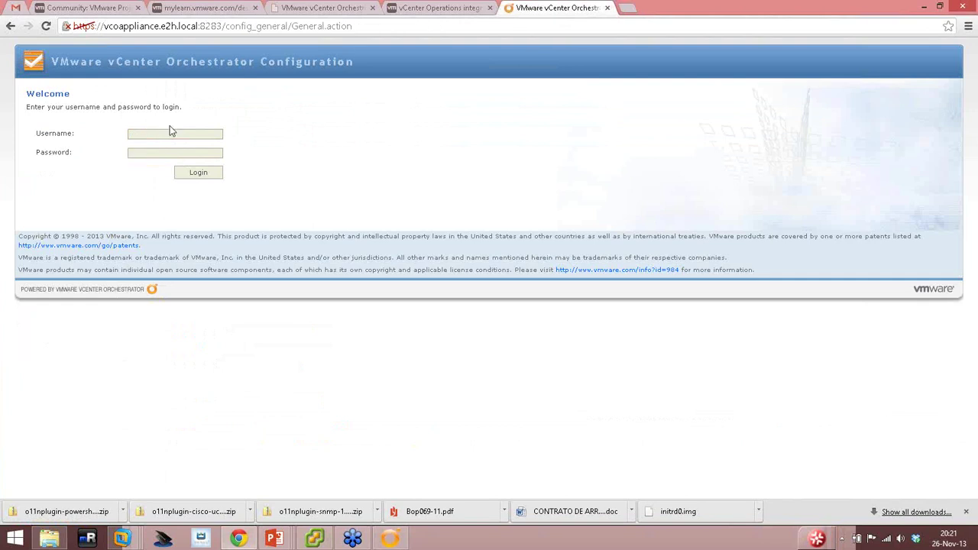
- Re-enter the credentials to reach the General page showing version 5.5.0 build 1281930
left_click(161, 132)
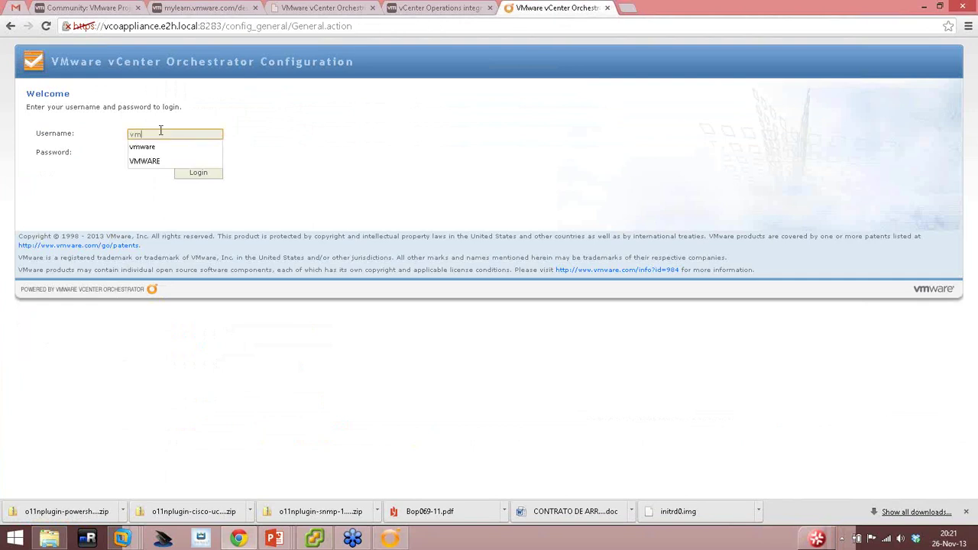
key("Tab")
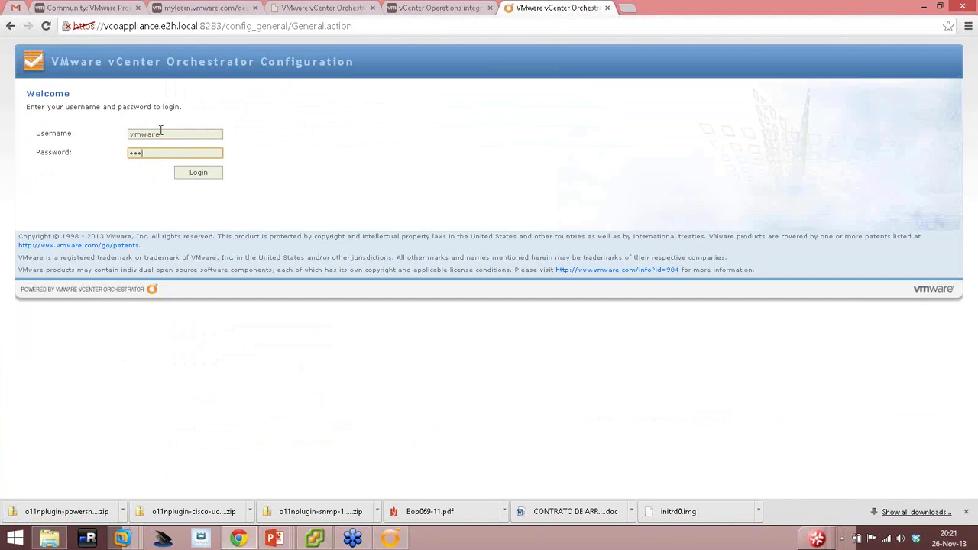
key("Return")
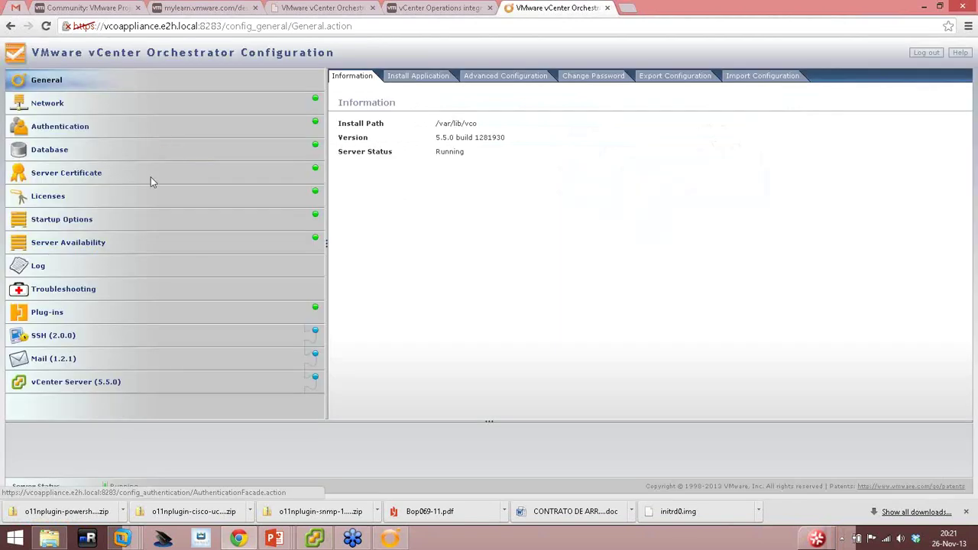
- Enable Mail plug-in default values and set the SMTP host to mail.e2h.net
left_click(77, 360)
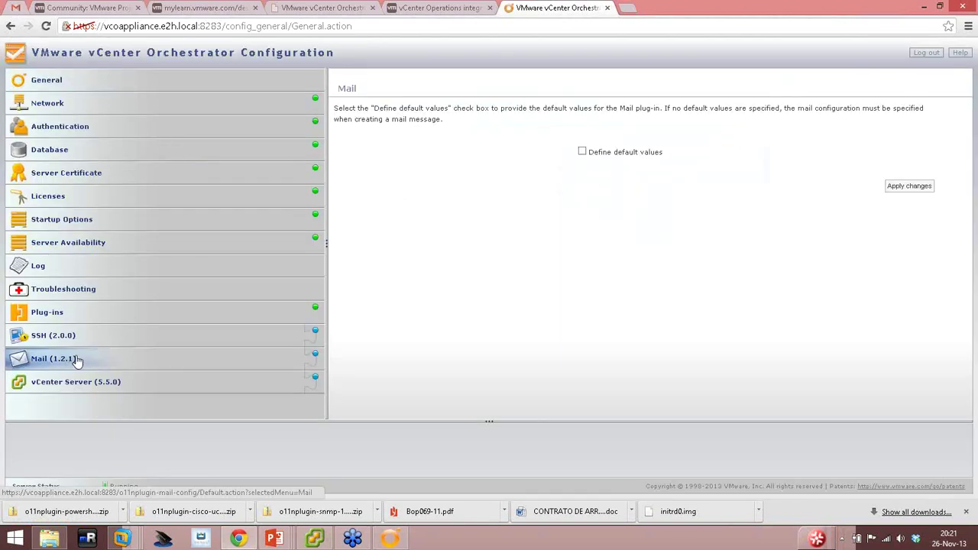
left_click(583, 152)
left_click(646, 158)
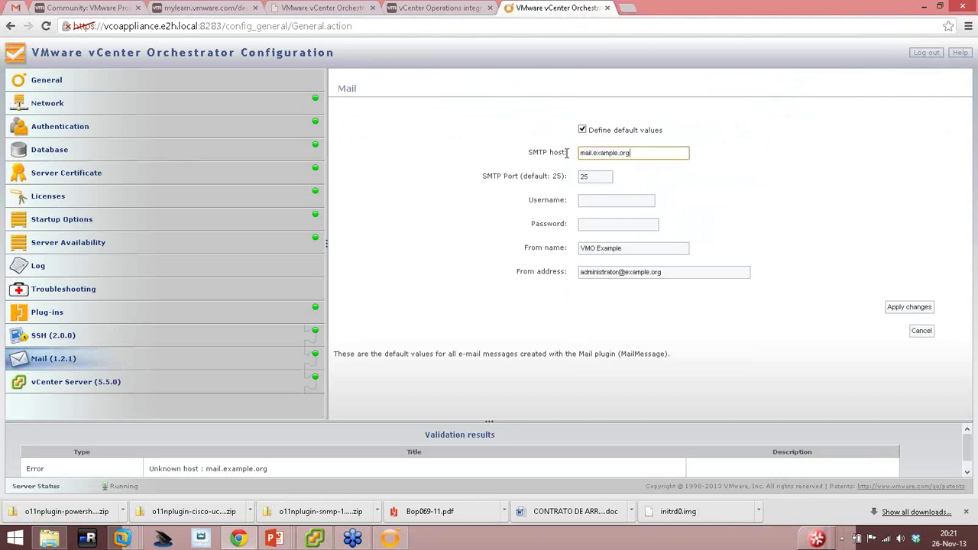
key("ctrl+a")
type("mail")
- Enter the SMTP account username, password and sender address, then apply the changes
left_click(602, 201)
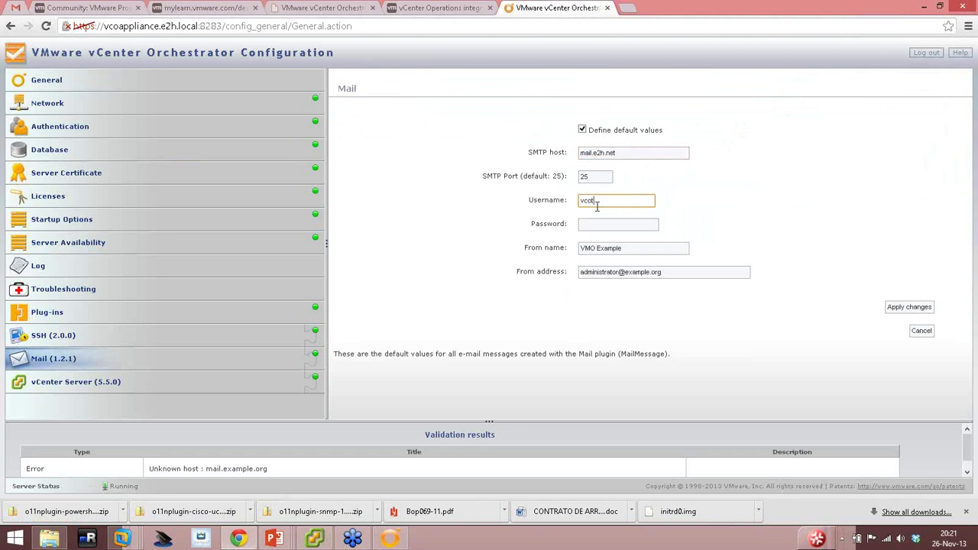
left_click(600, 226)
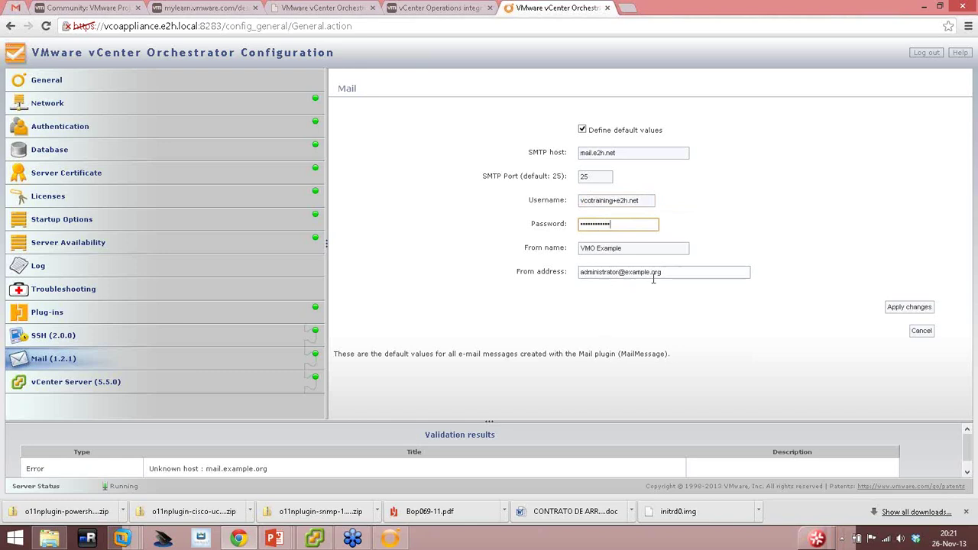
left_click_drag(665, 273, 538, 265)
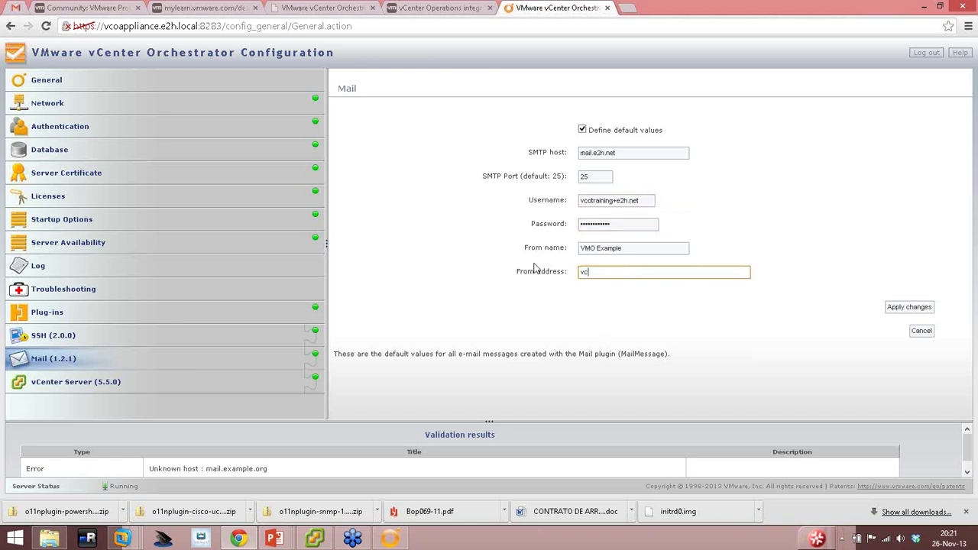
left_click(894, 308)
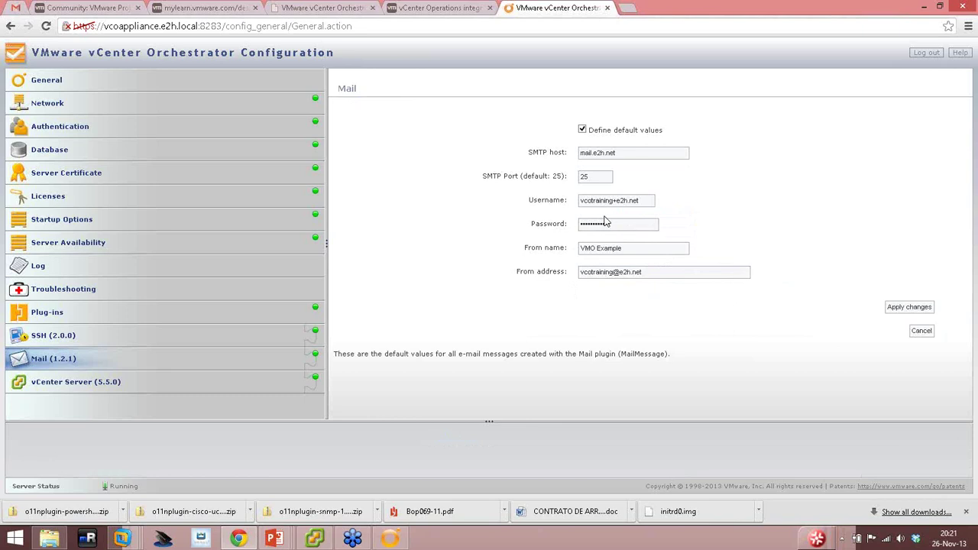
left_click(390, 538)
- Run the failed Nueva MV again with VM name TestMail2 and submit it
right_click(113, 155)
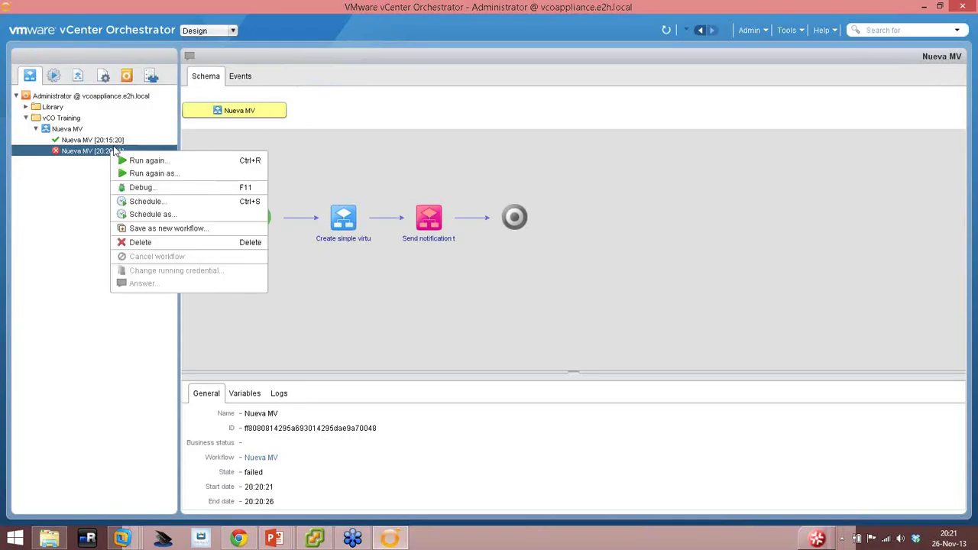
key("Return")
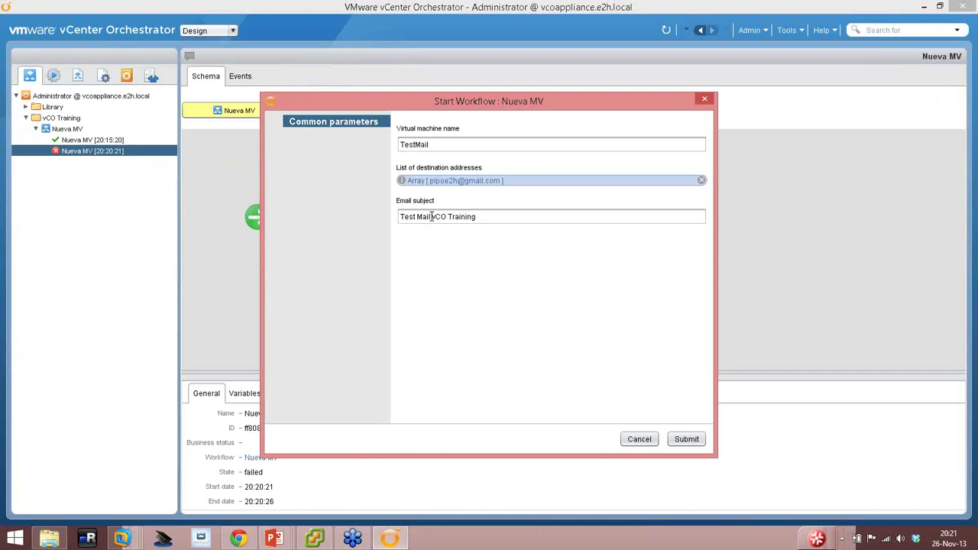
left_click(440, 145)
type("2")
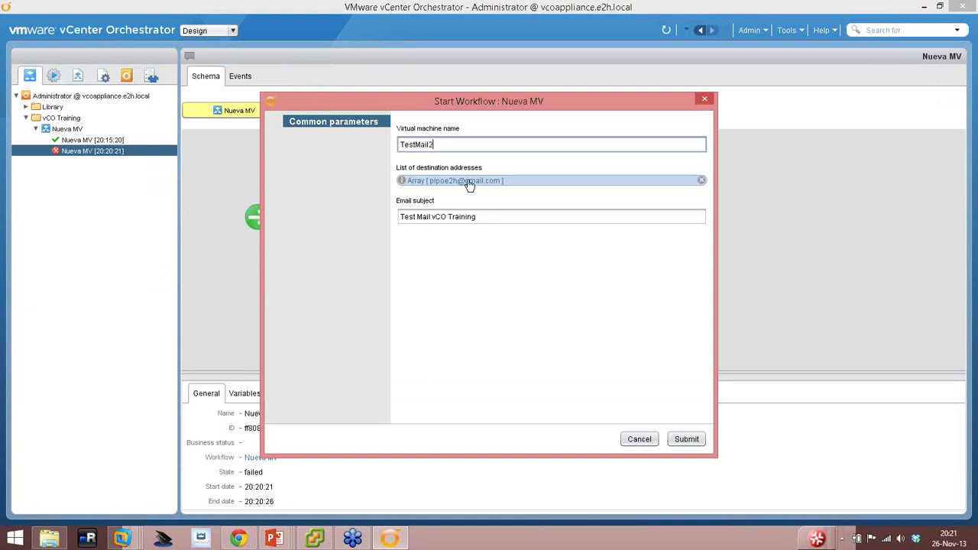
left_click(686, 440)
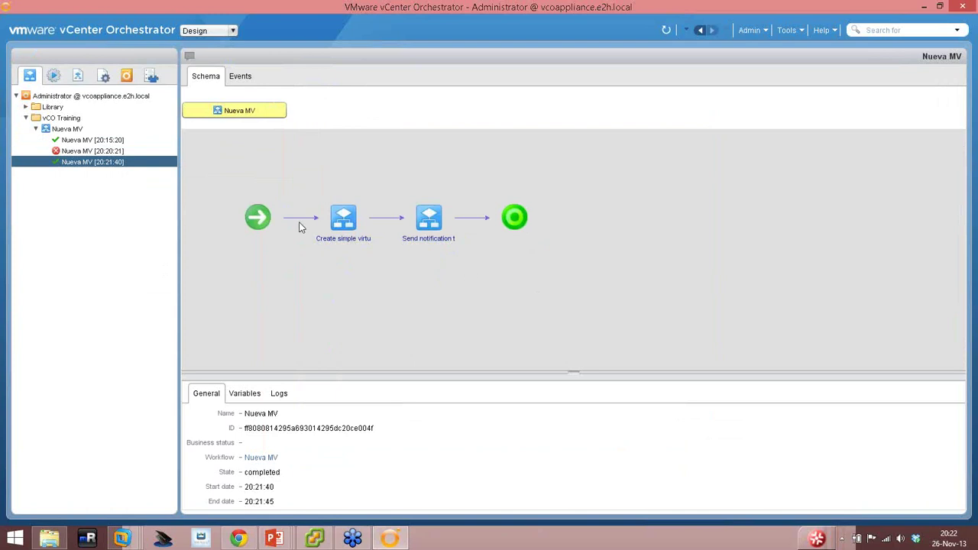
left_click(325, 540)
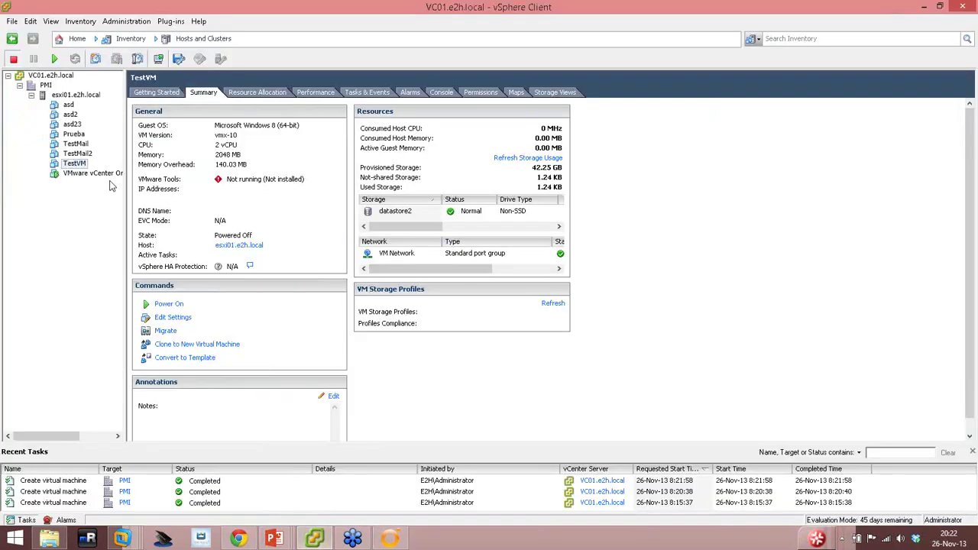
- Confirm TestMail2 in vSphere, then read the 'Test Mail vCO Training' email in Gmail
left_click(77, 153)
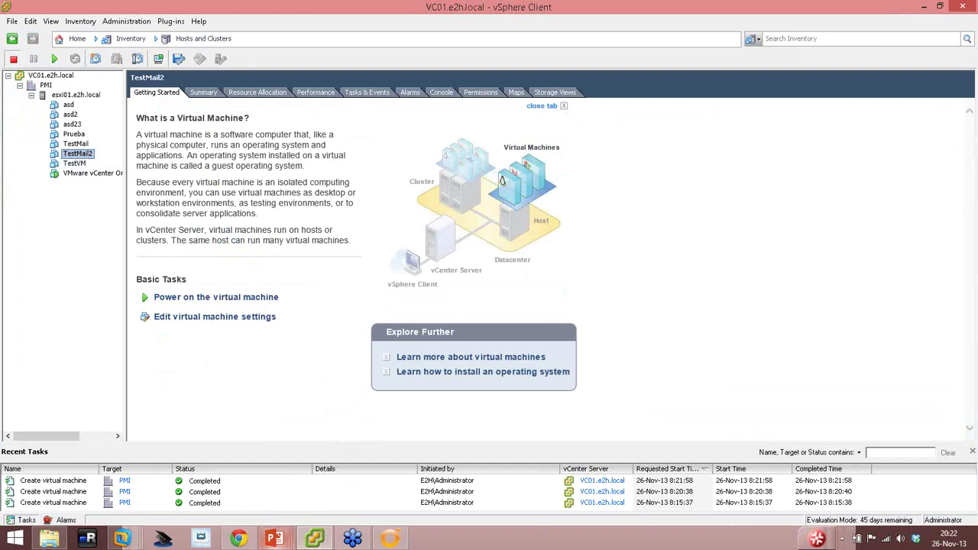
left_click(238, 539)
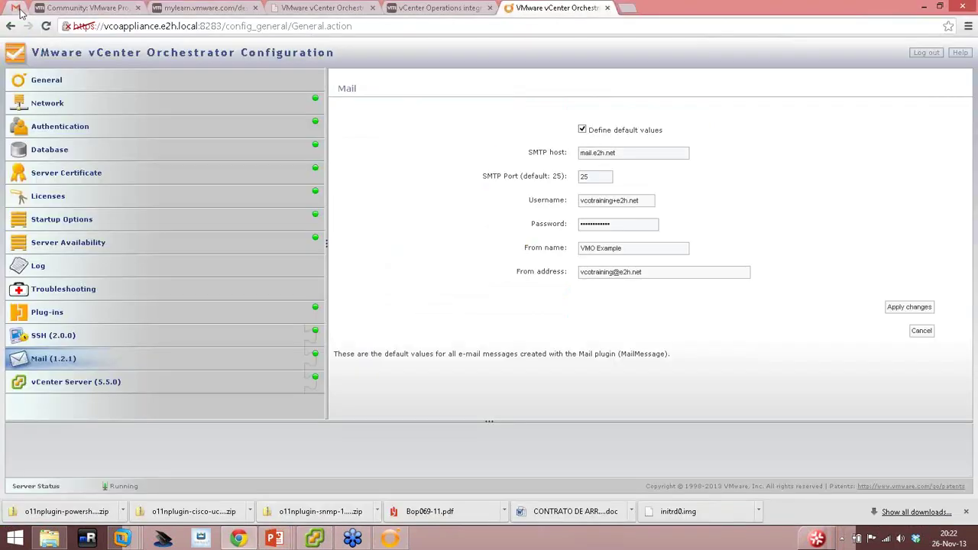
left_click(31, 9)
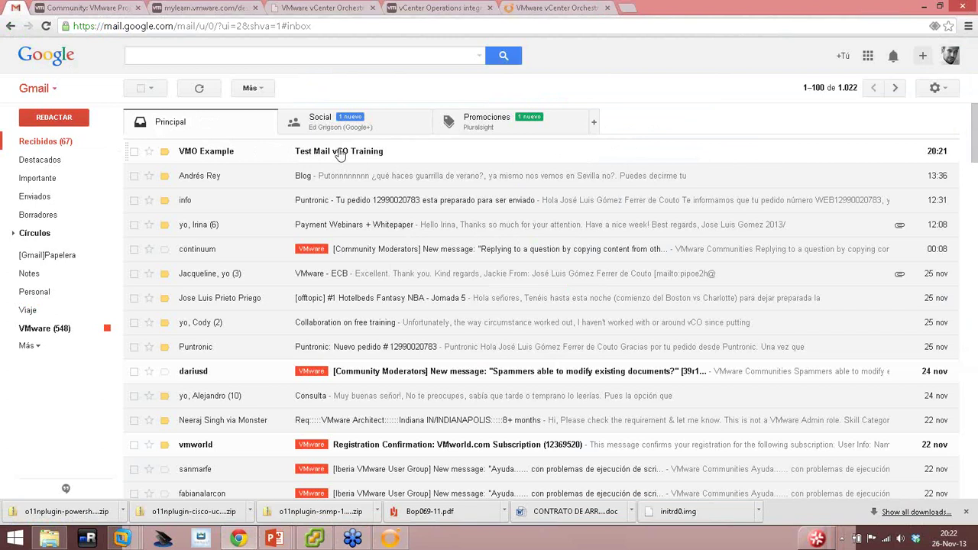
left_click(340, 153)
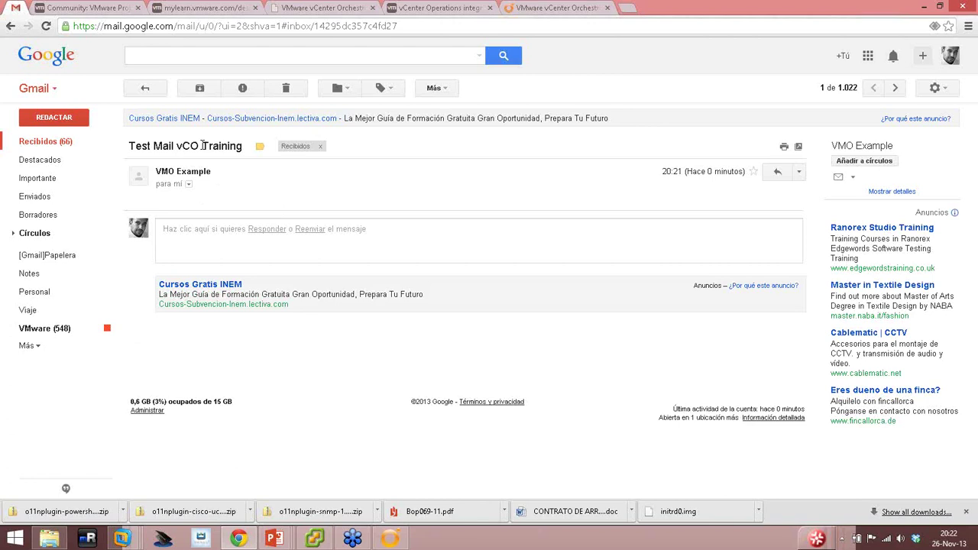
left_click(389, 539)
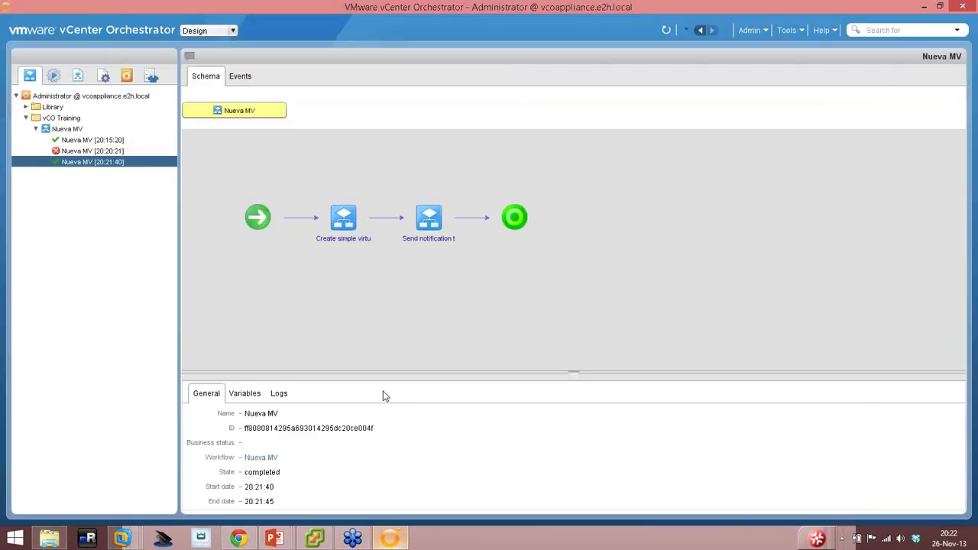
- Edit Nueva MV and inspect the Send notification element's visual bindings on its schema
left_click(74, 130)
right_click(75, 134)
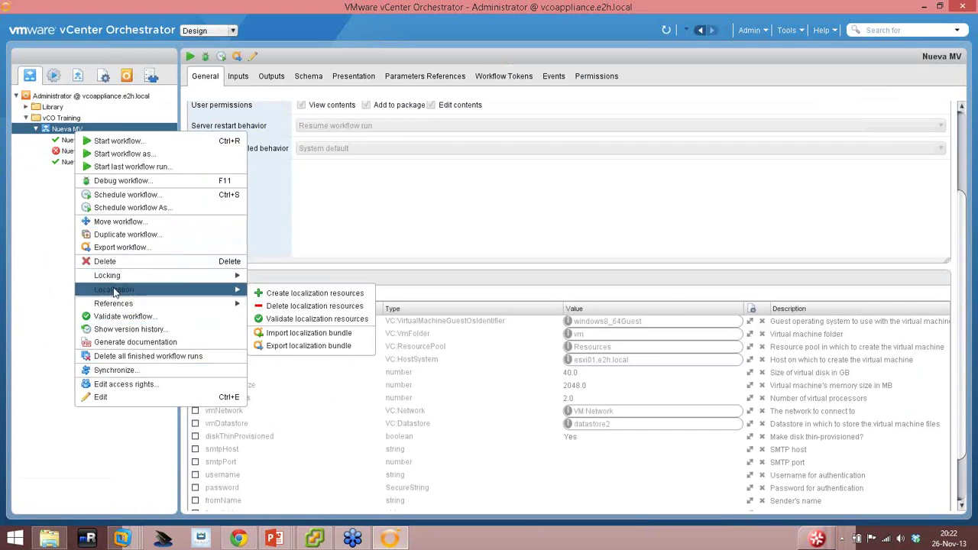
left_click(113, 398)
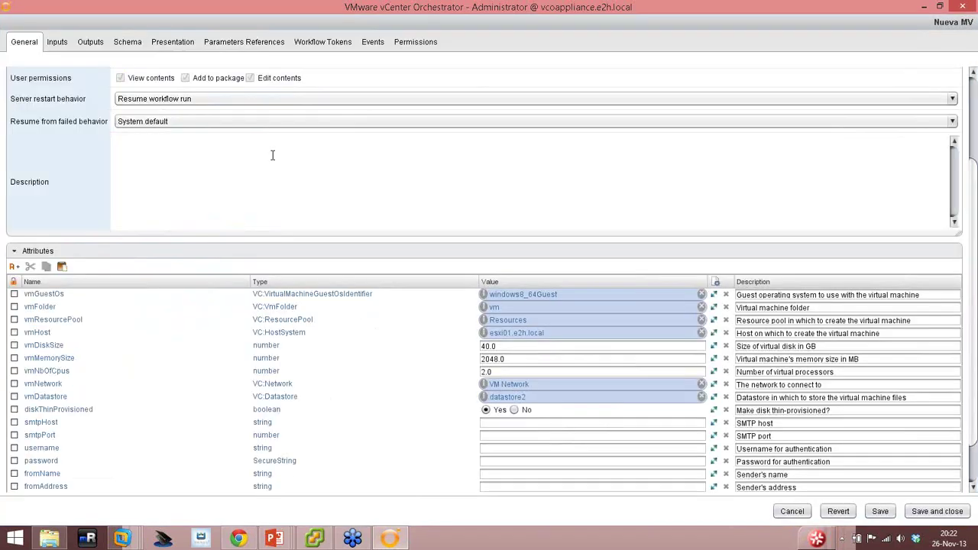
left_click(127, 46)
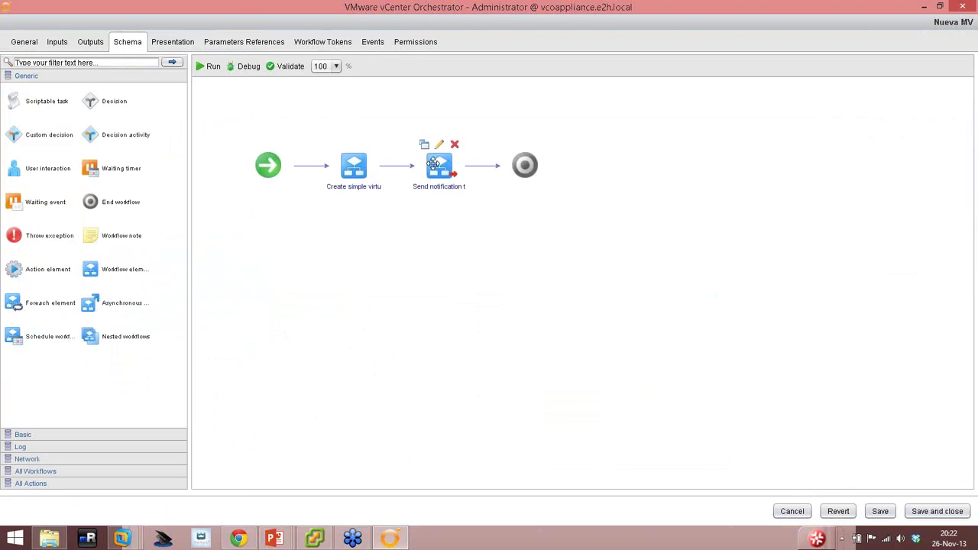
left_click(440, 147)
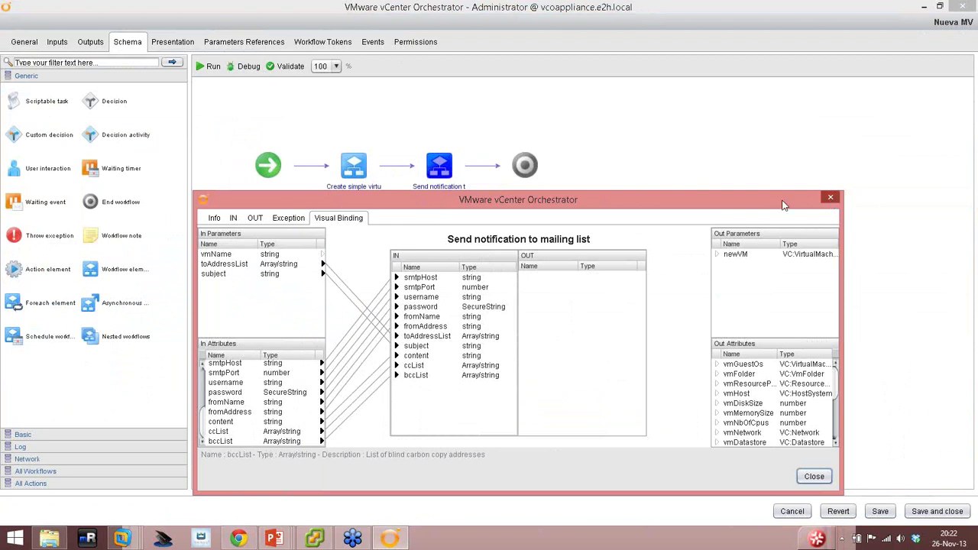
left_click(830, 197)
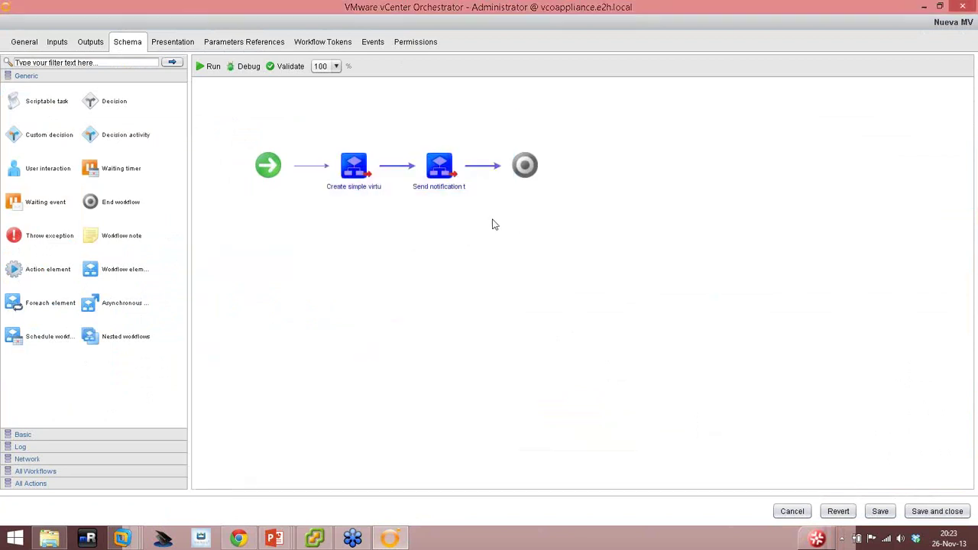
- Box-select both task elements on the Nueva MV schema
left_click_drag(298, 129, 453, 216)
left_click_drag(296, 118, 518, 221)
left_click_drag(299, 128, 459, 207)
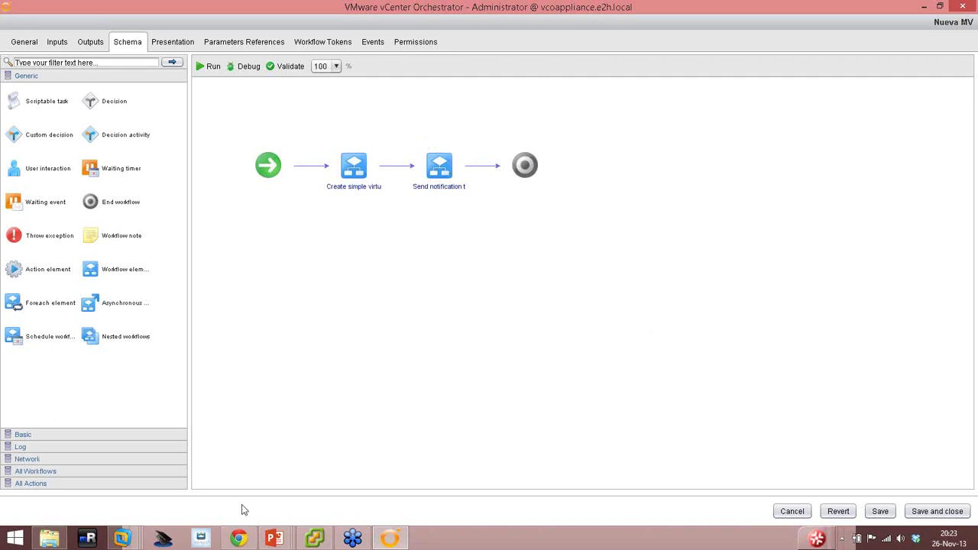
- Show the saved Mail plug-in defaults in the browser, then return to the slide show
left_click(239, 538)
left_click(576, 8)
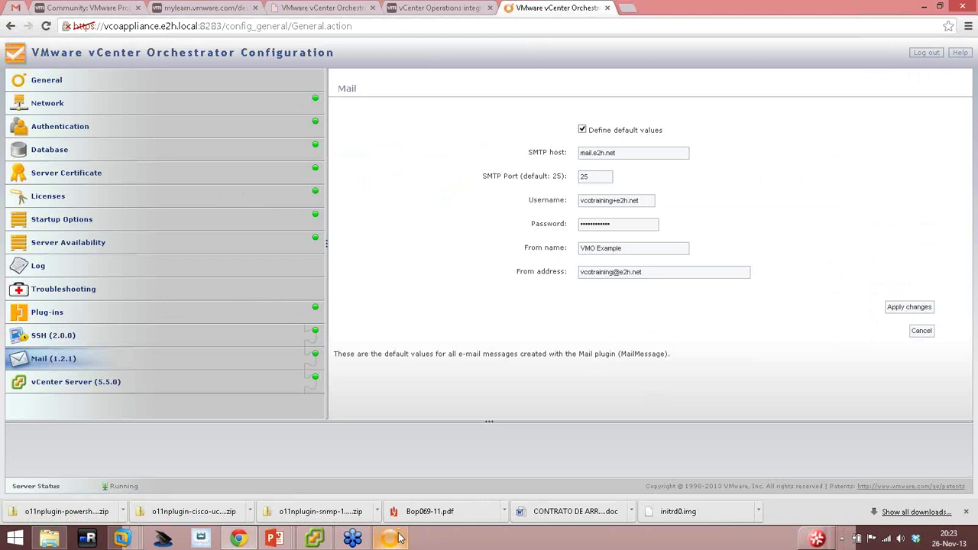
mouse_move(280, 539)
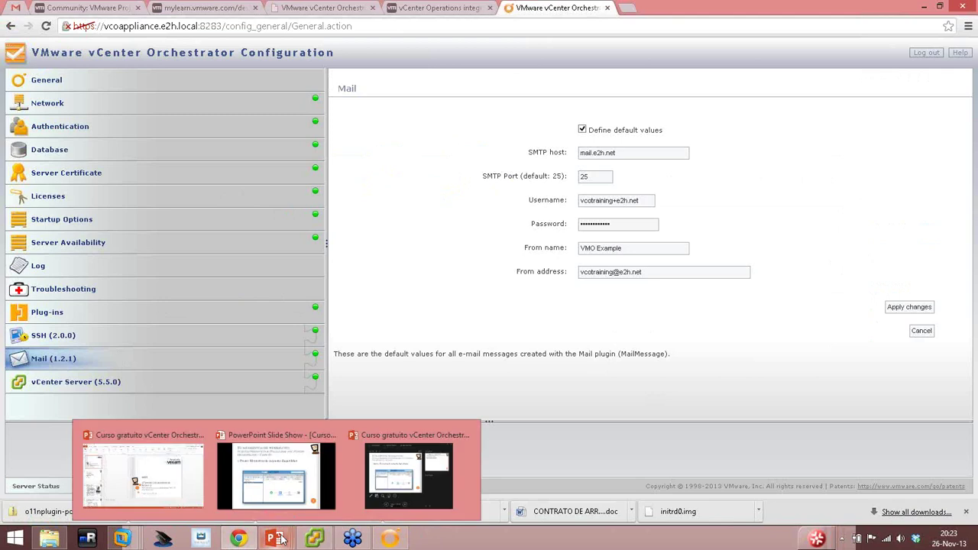
left_click(312, 509)
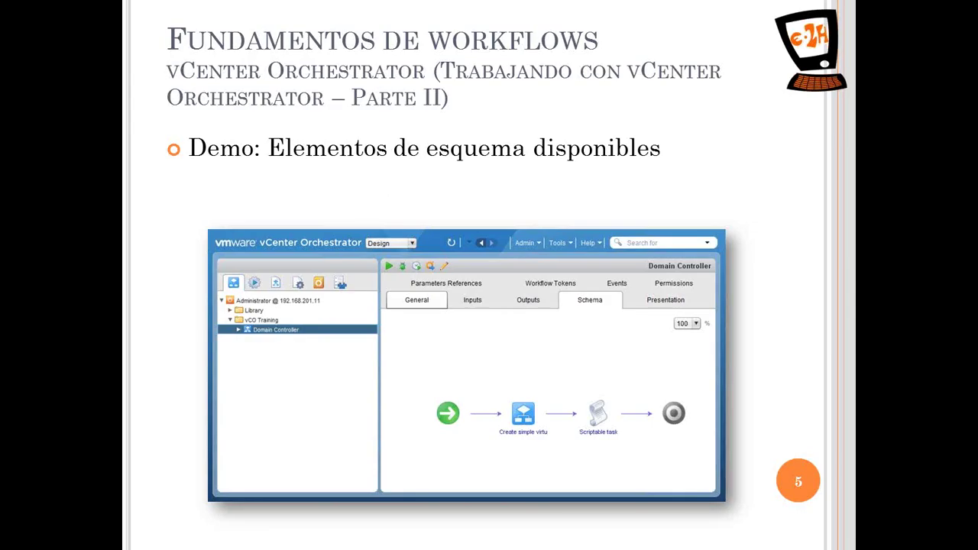
- Advance to slide 6, 'Flujo lógico de un workflow', revealing its first bullet
key("Right")
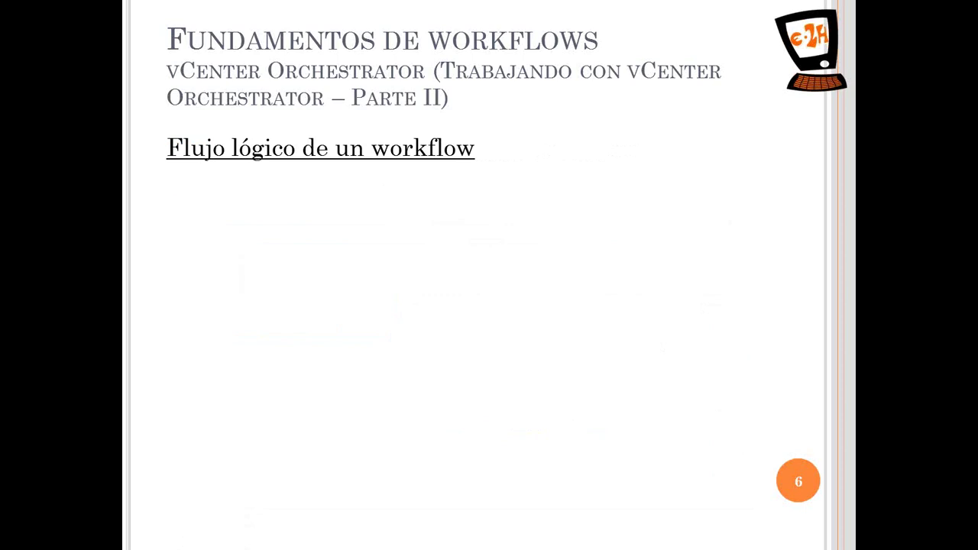
key("Right")
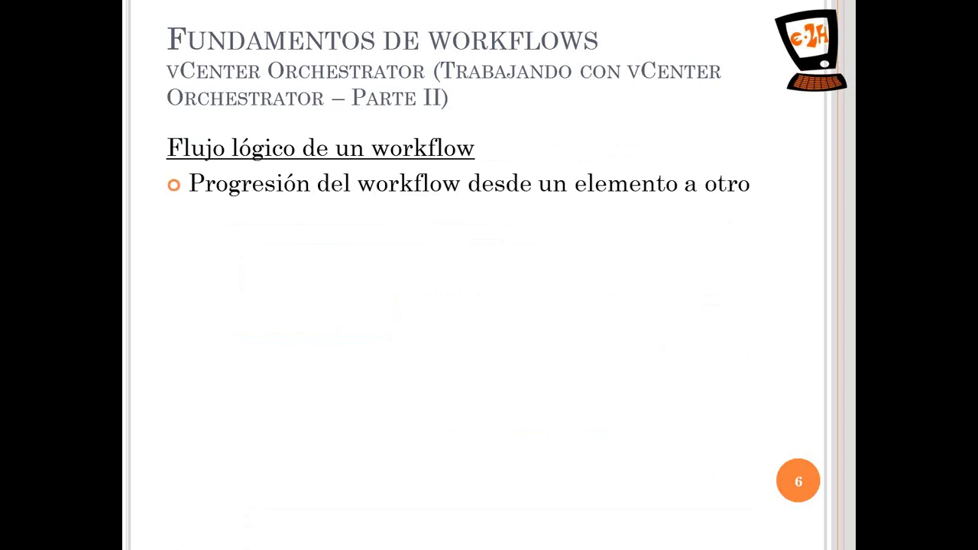
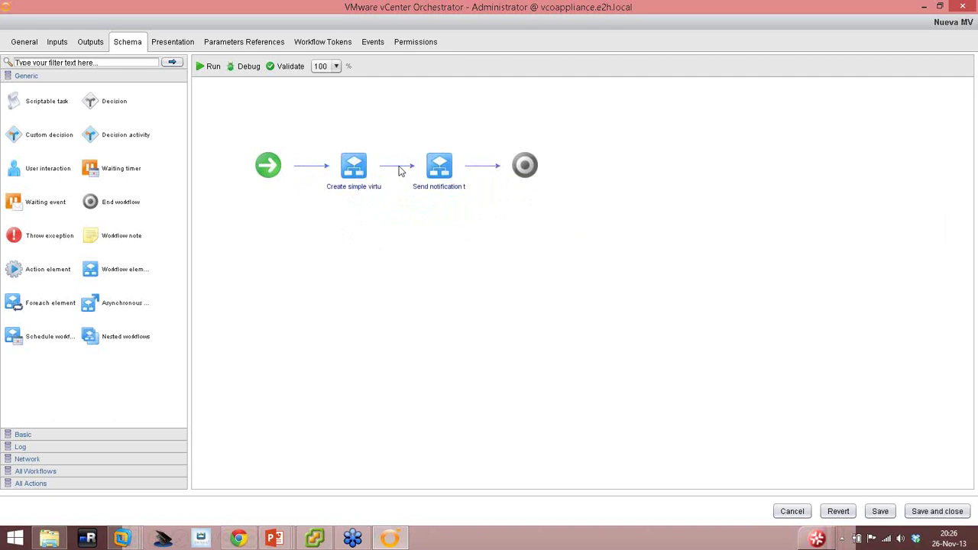
- Delete the three connectors and the End node, then link Start directly to Create simple virtual machine
left_click(399, 166)
key("Delete")
left_click(484, 167)
key("Delete")
left_click(313, 166)
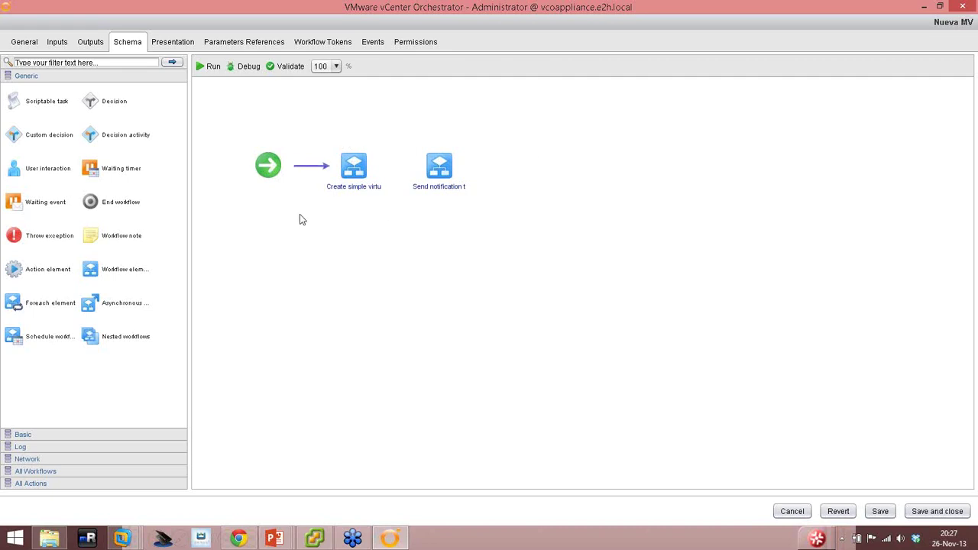
key("Delete")
left_click_drag(276, 160, 443, 166)
- Add an End workflow node after Send notification and insert a Decision between Start and the VM task
left_click(90, 204)
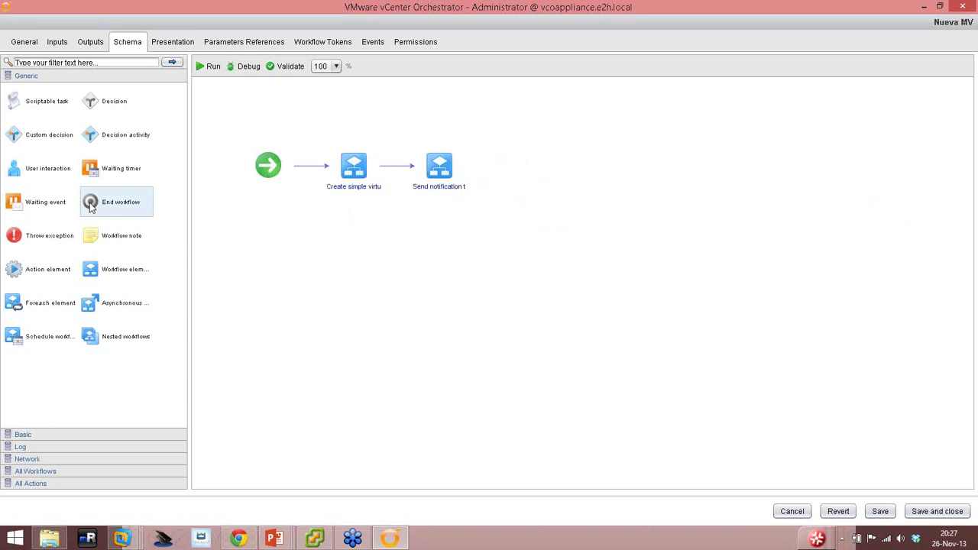
left_click_drag(198, 235, 441, 179)
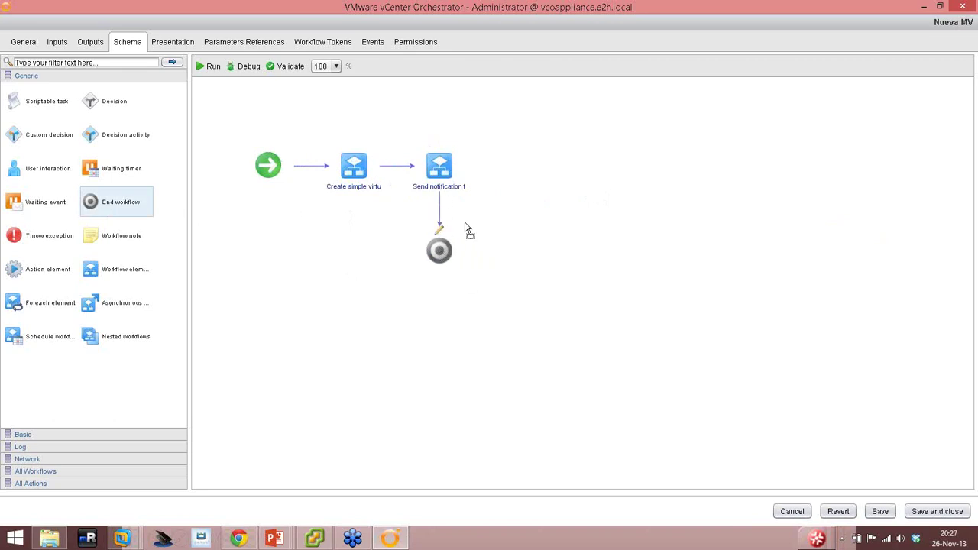
left_click_drag(439, 250, 524, 173)
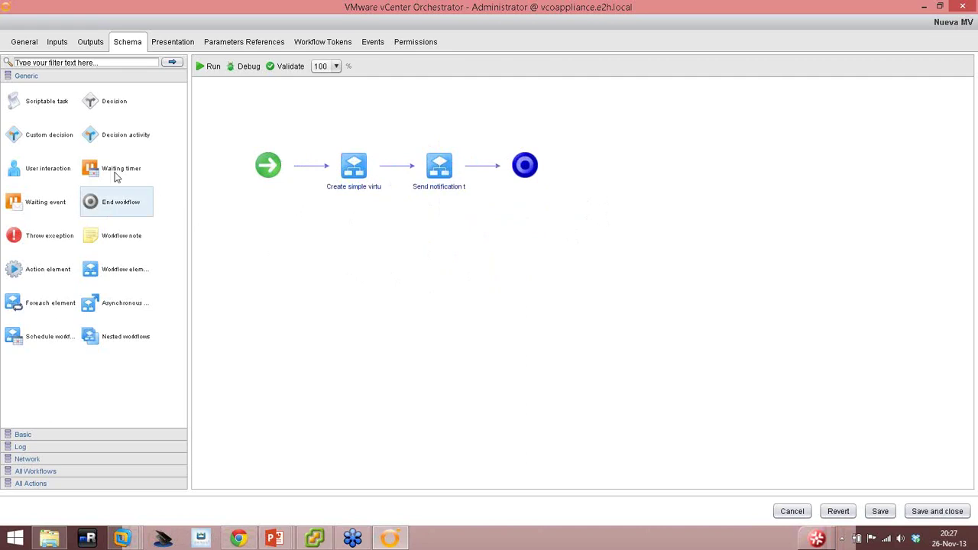
left_click_drag(95, 101, 314, 160)
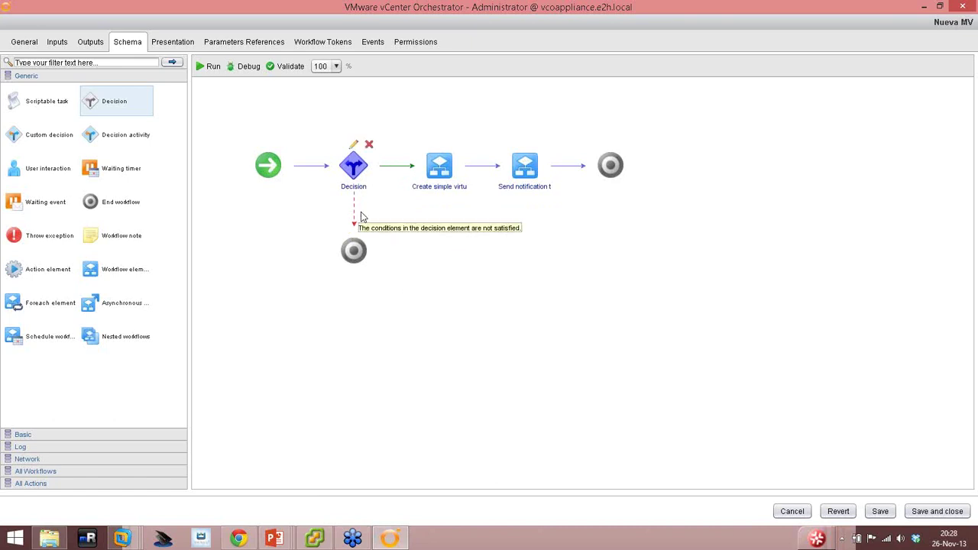
left_click_drag(47, 250, 447, 262)
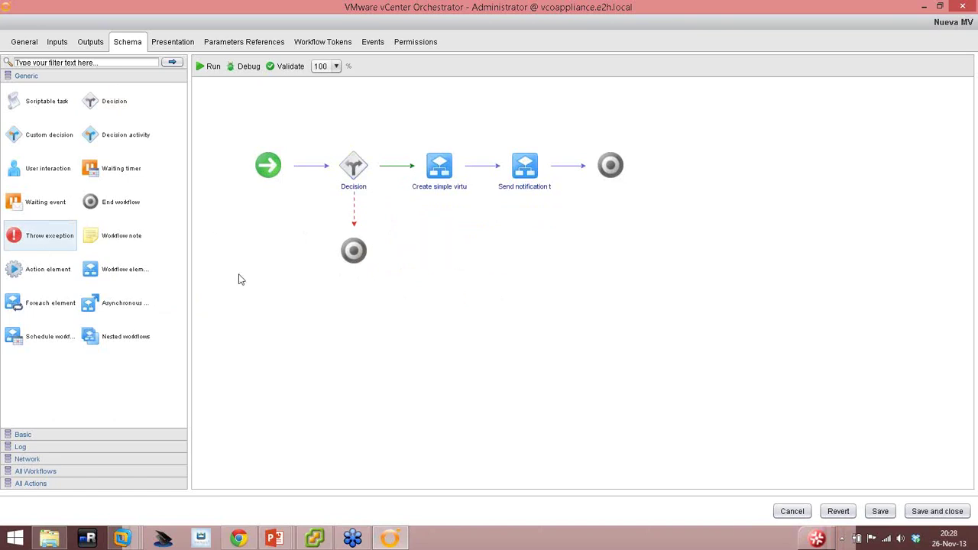
- Attach a Throw exception node to Create simple virtual machine and route Send notification's errors to it
left_click_drag(25, 239, 447, 254)
left_click_drag(25, 239, 442, 178)
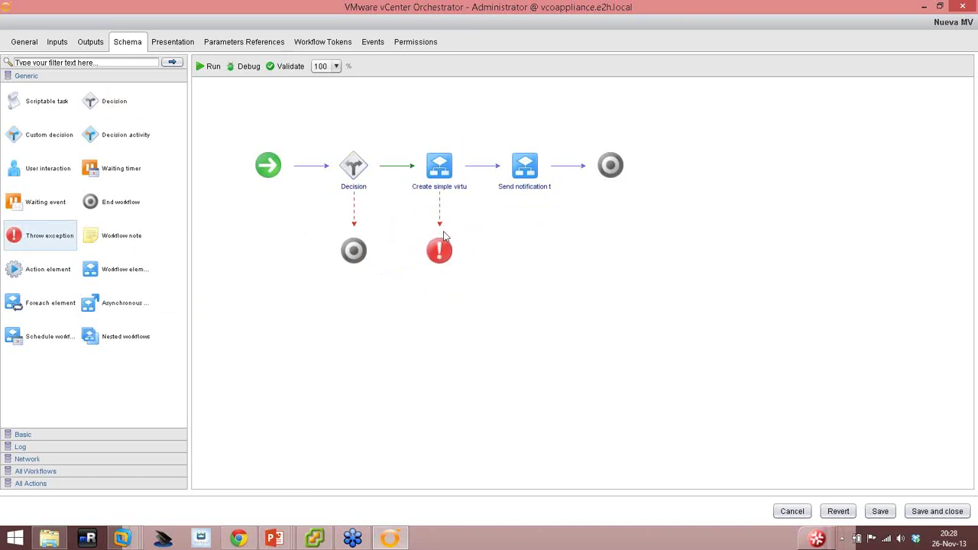
mouse_move(439, 249)
mouse_move(524, 164)
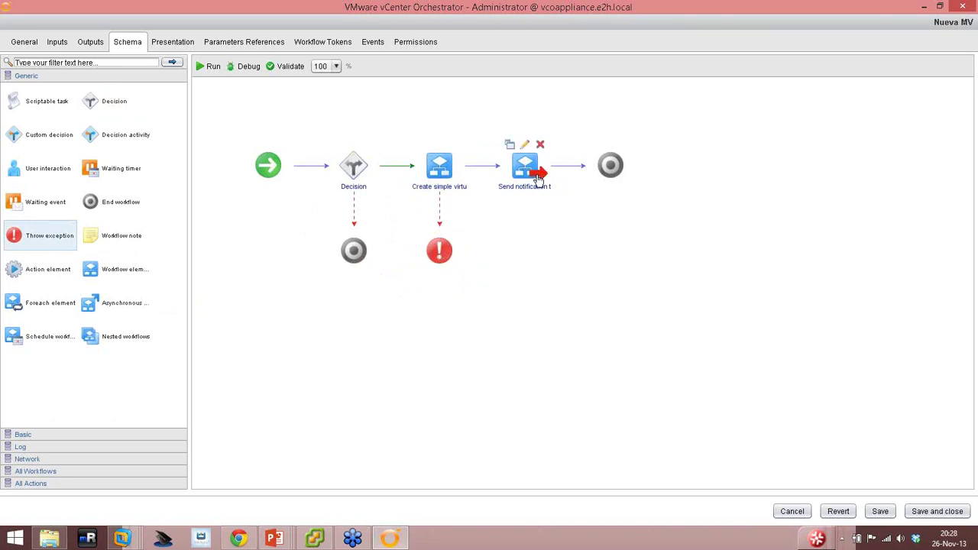
left_click_drag(539, 175, 461, 256)
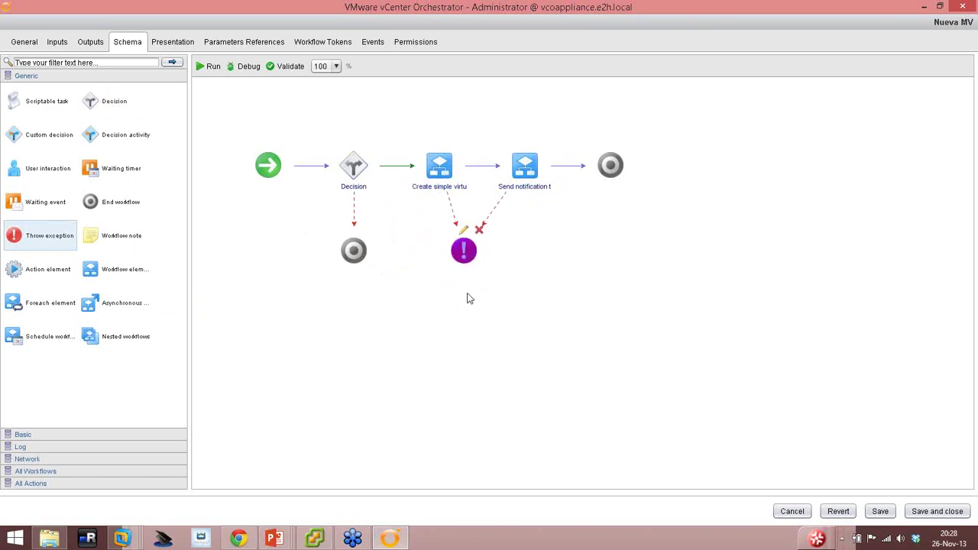
left_click_drag(461, 252, 473, 252)
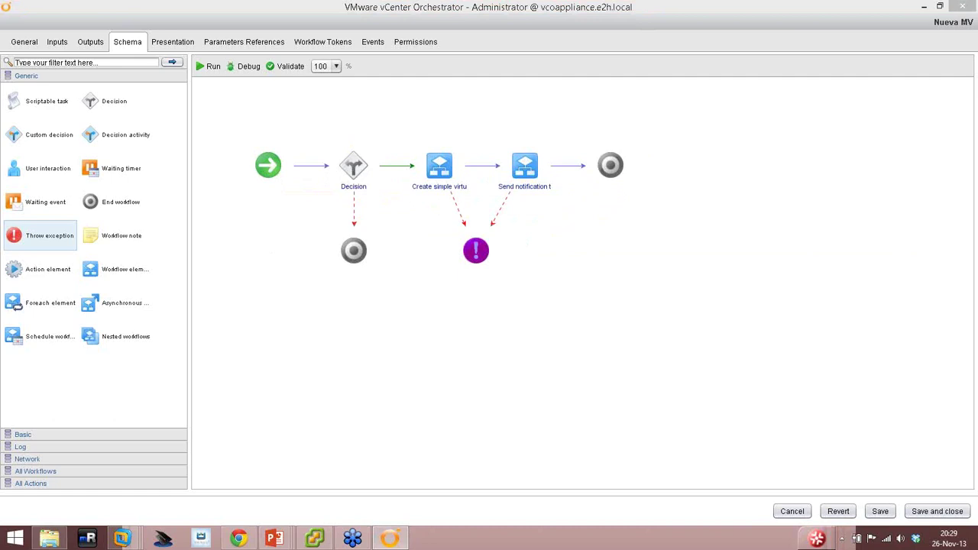
mouse_move(355, 165)
mouse_move(389, 151)
mouse_move(462, 168)
mouse_move(353, 165)
left_click(353, 144)
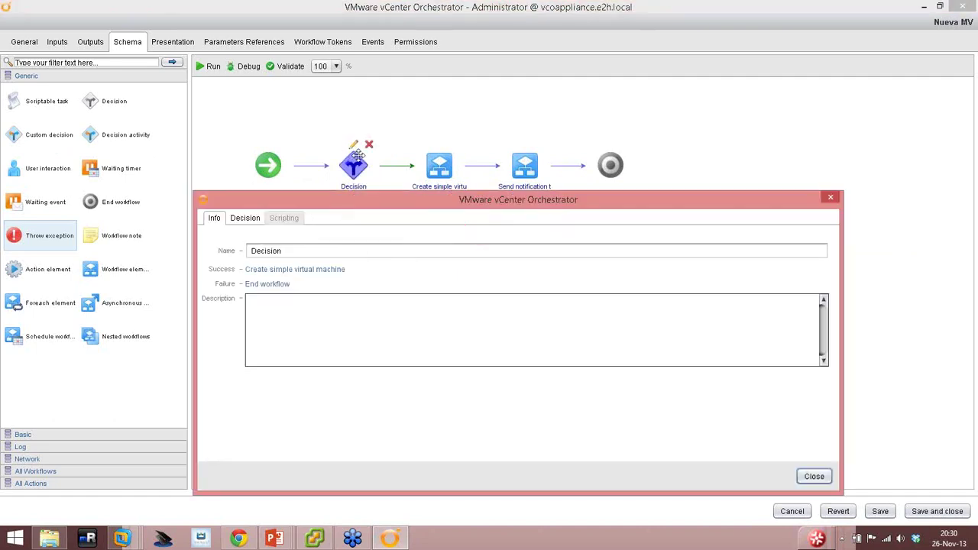
left_click(246, 219)
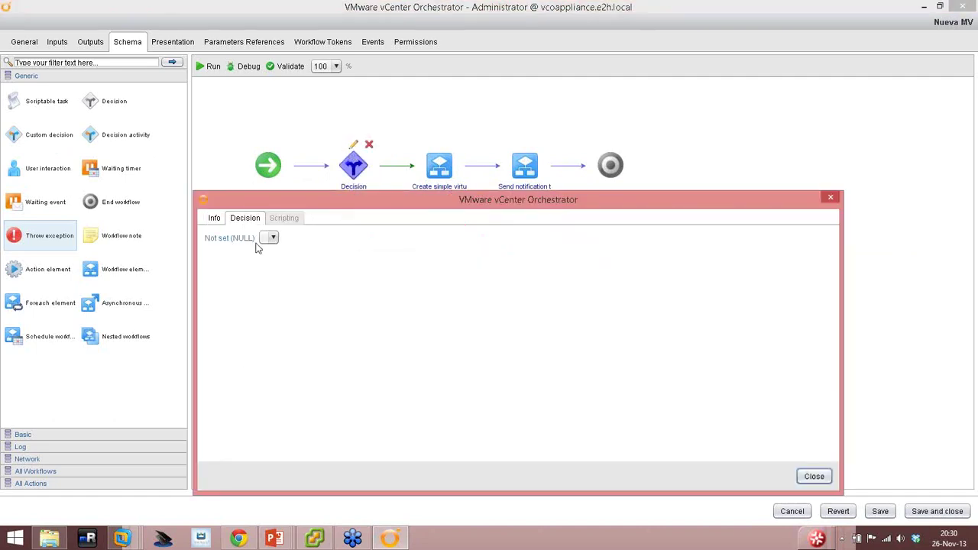
left_click(243, 240)
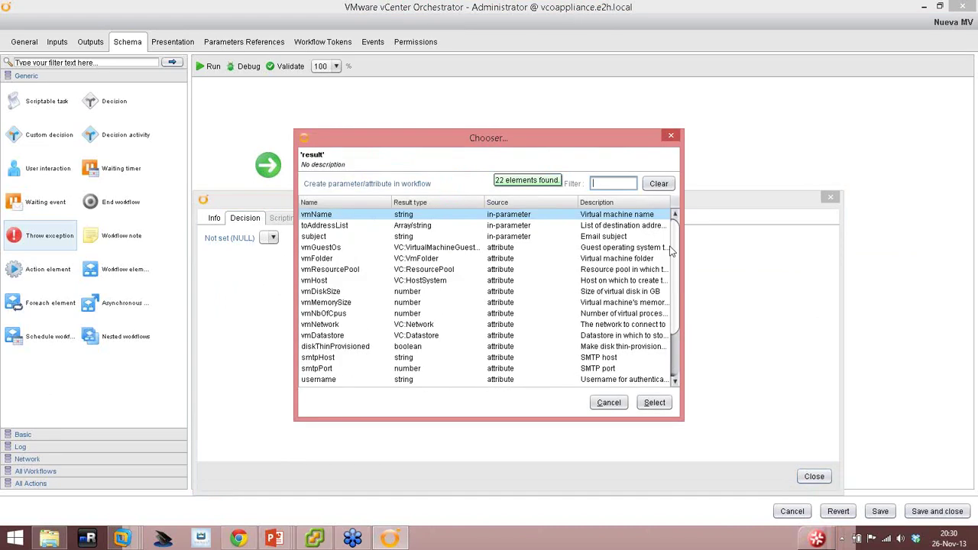
scroll(663, 286, "down", 2)
scroll(675, 248, "up", 2)
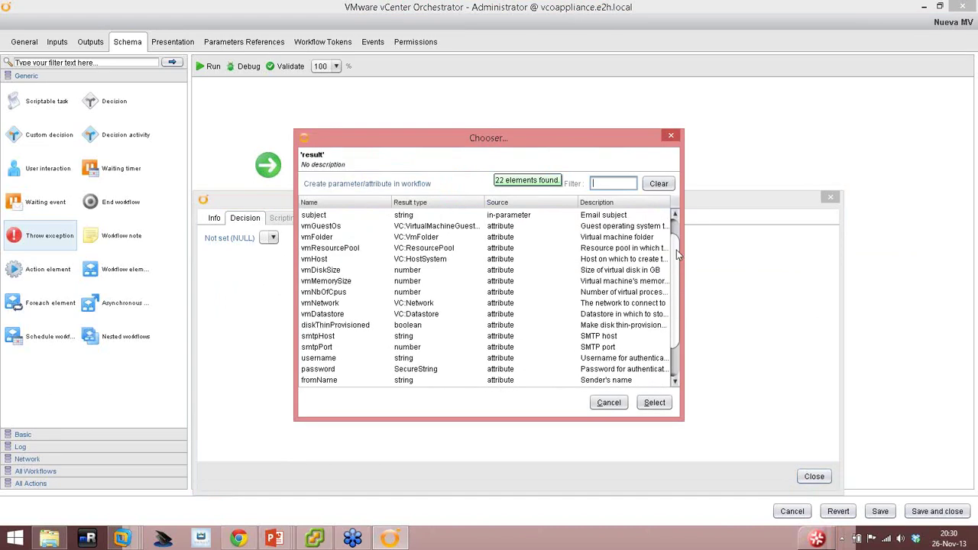
left_click(618, 407)
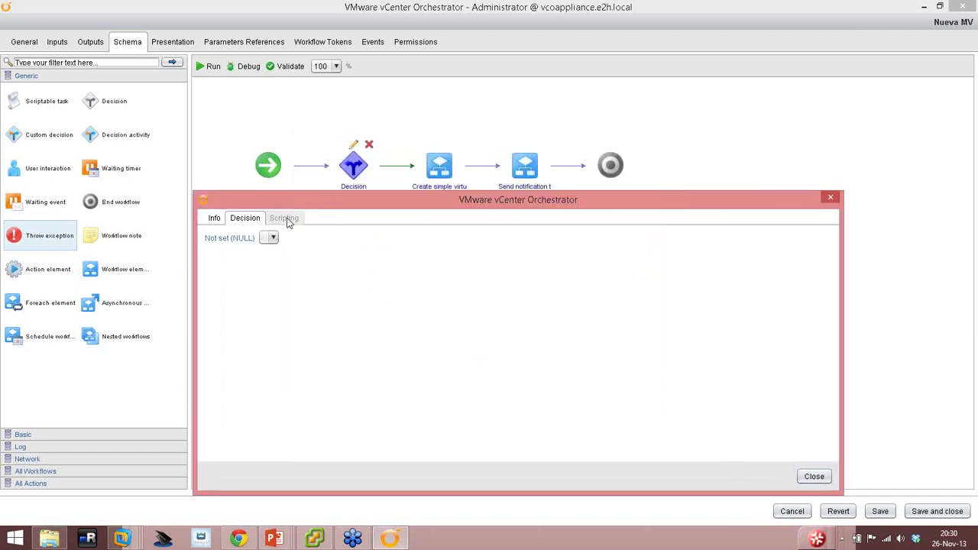
left_click(238, 239)
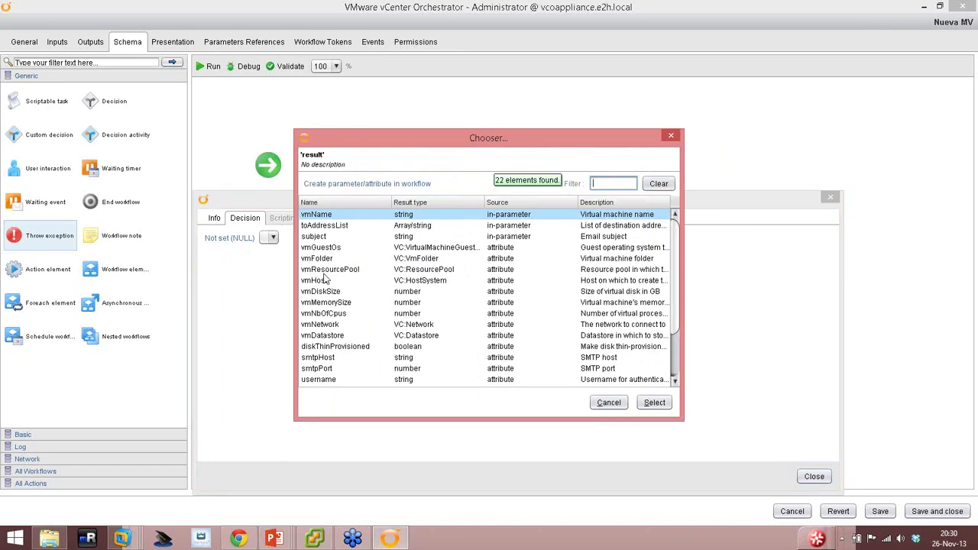
left_click(609, 402)
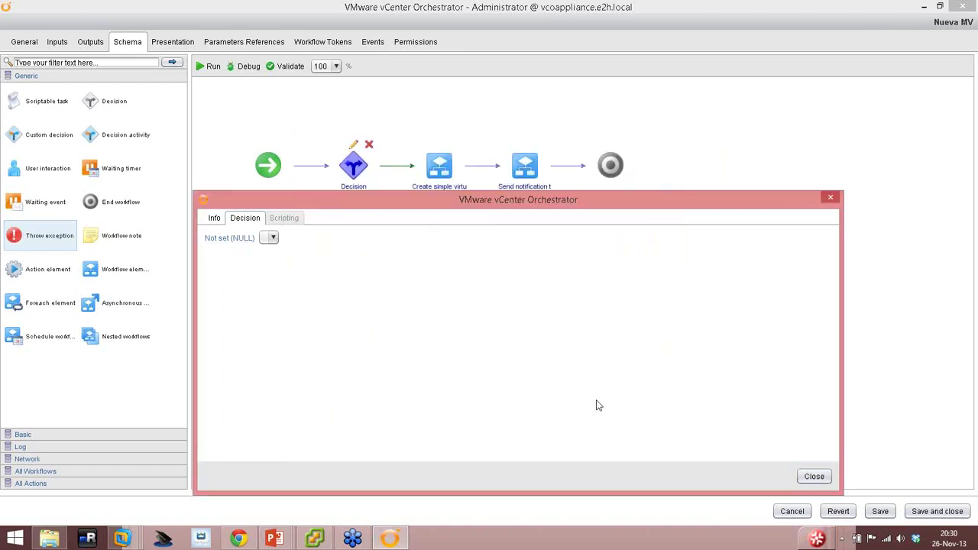
left_click(814, 476)
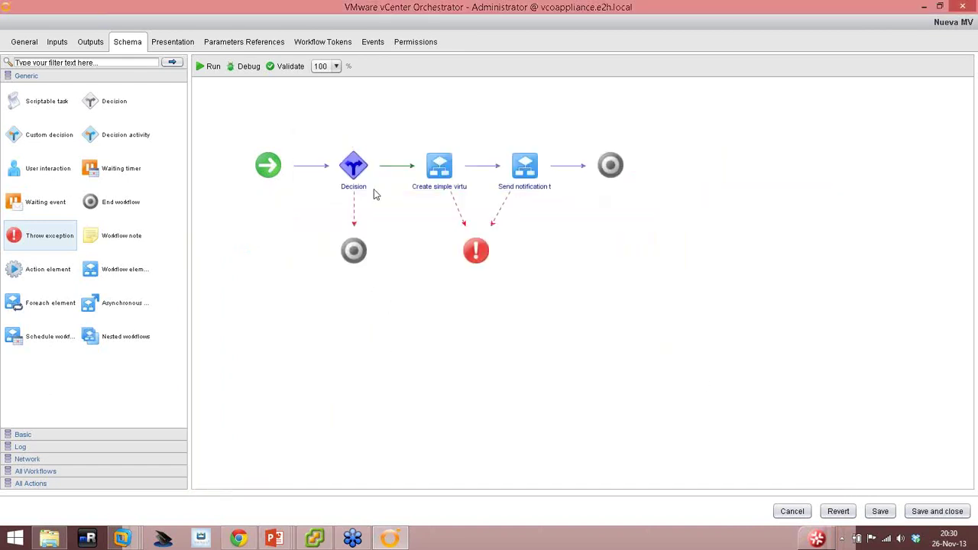
- Insert a Custom decision after Start, review its Scripting tab, then choose to leave the editor with Cancel
left_click_drag(22, 139, 314, 172)
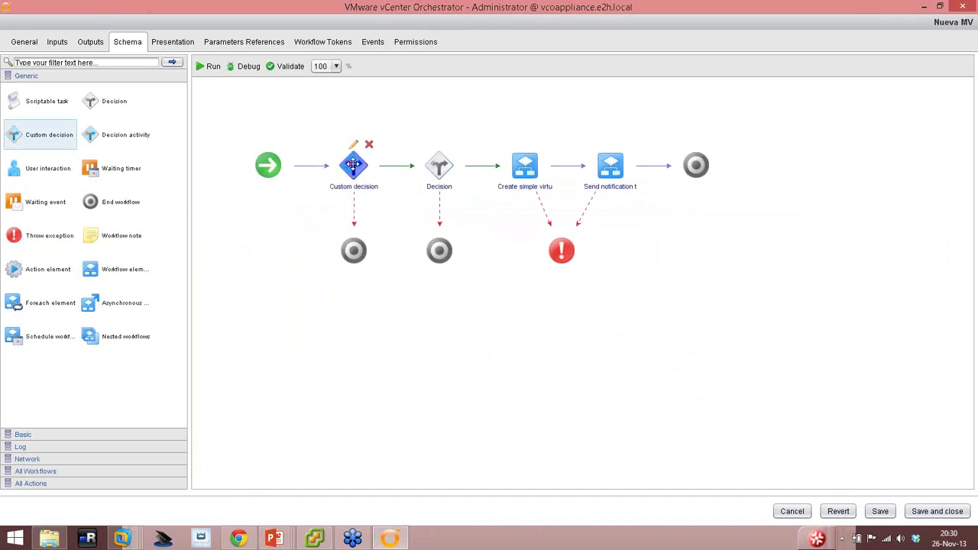
left_click(355, 151)
left_click(261, 220)
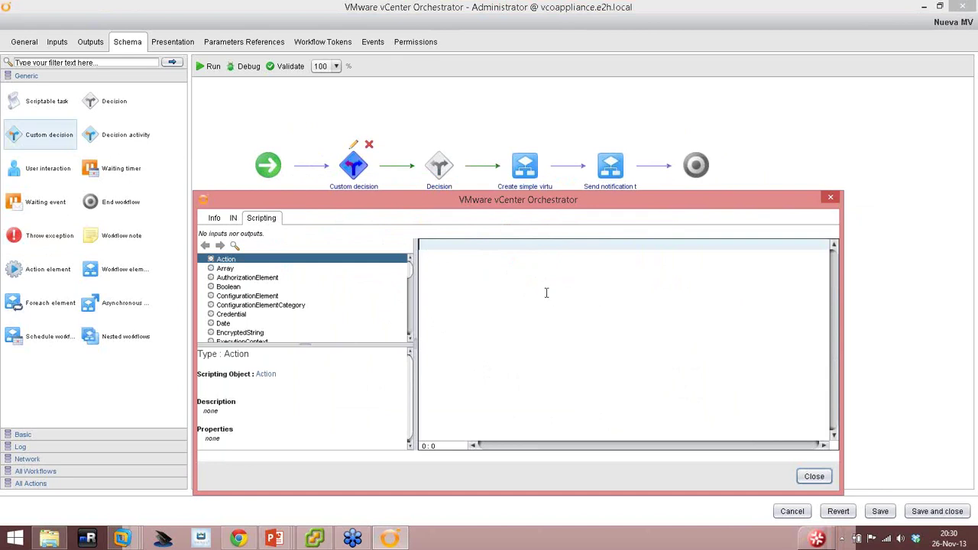
left_click(831, 197)
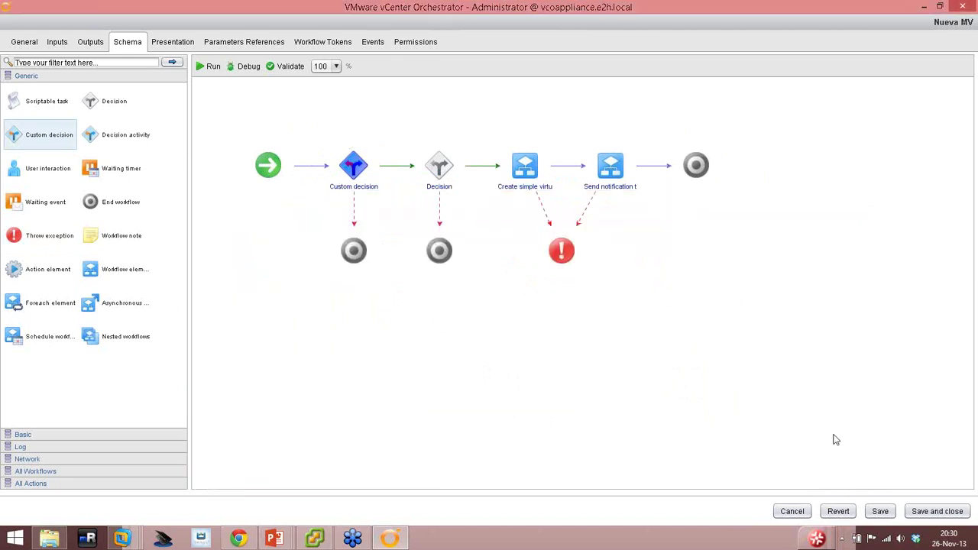
left_click(795, 511)
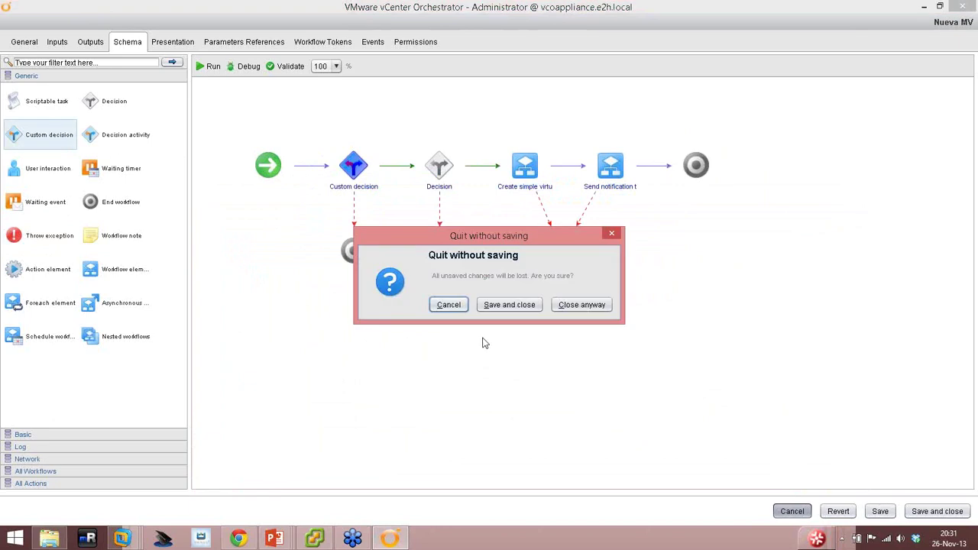
- Close the workflow editor with Close anyway, discarding the unsaved decision changes
left_click(451, 307)
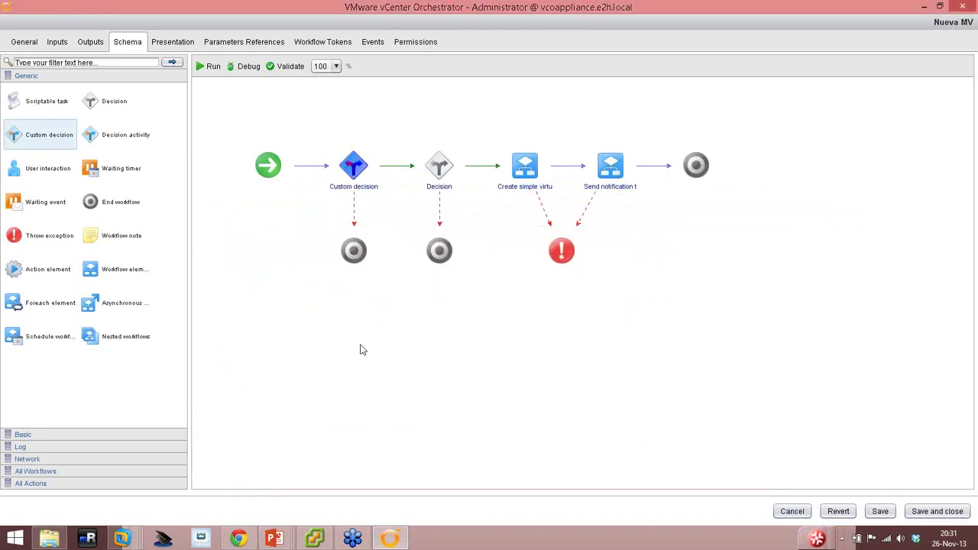
left_click(791, 512)
left_click(592, 309)
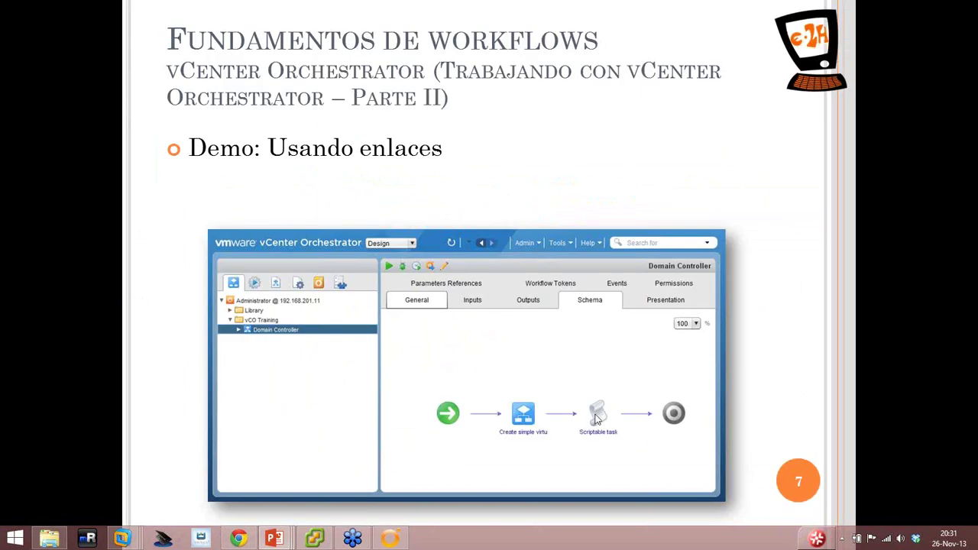
- Advance the slide show to slide 8, 'Decisiones'
left_click(458, 217)
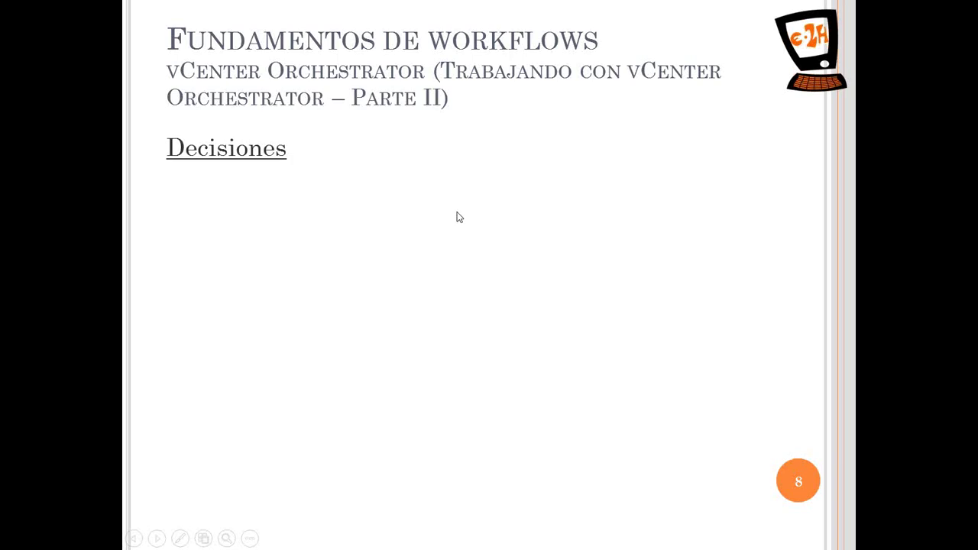
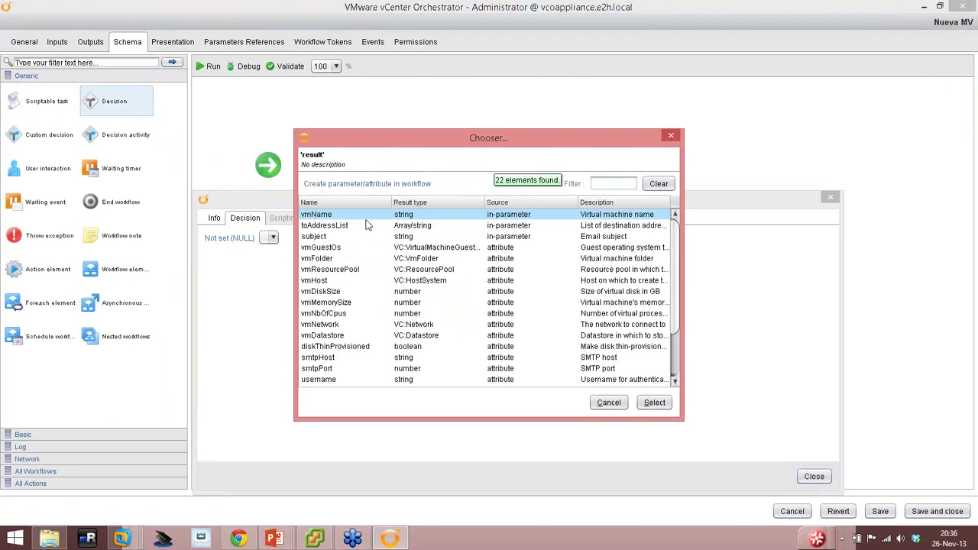
- Set the Decision condition to check whether vmName contains 'xyz'
double_click(321, 215)
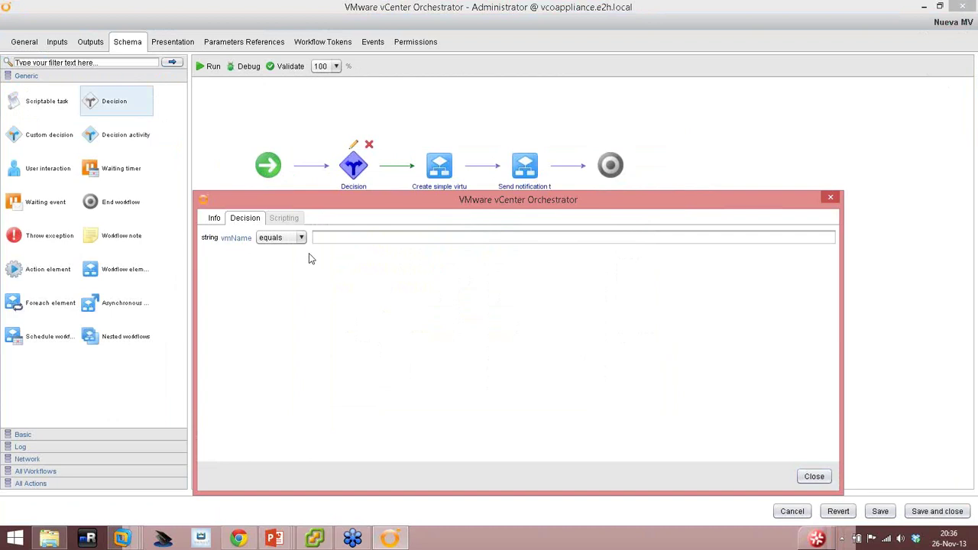
left_click(301, 238)
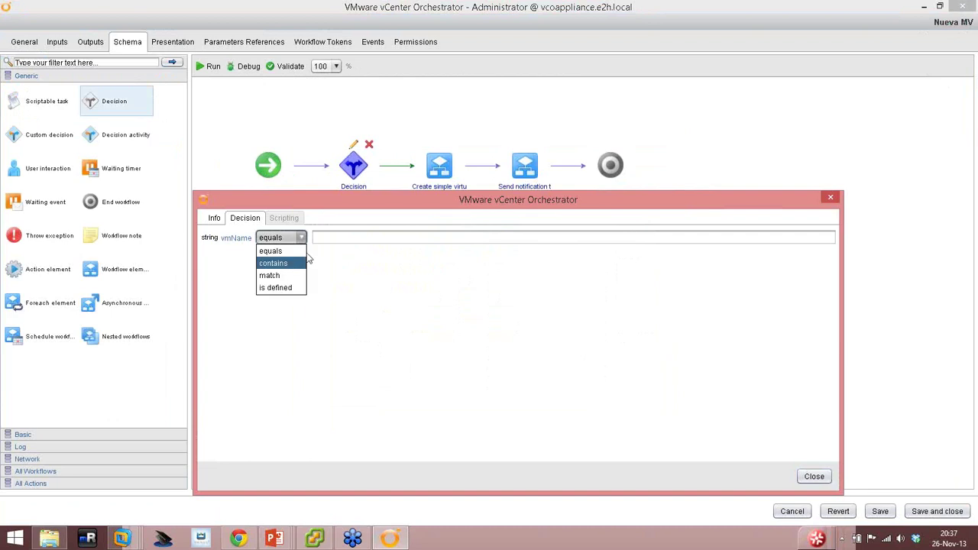
left_click(273, 262)
left_click(325, 238)
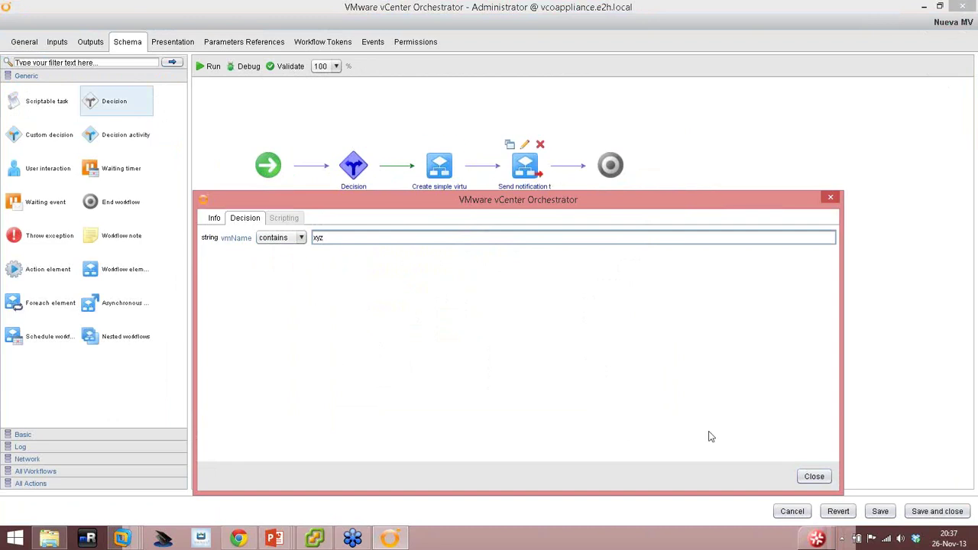
left_click(813, 476)
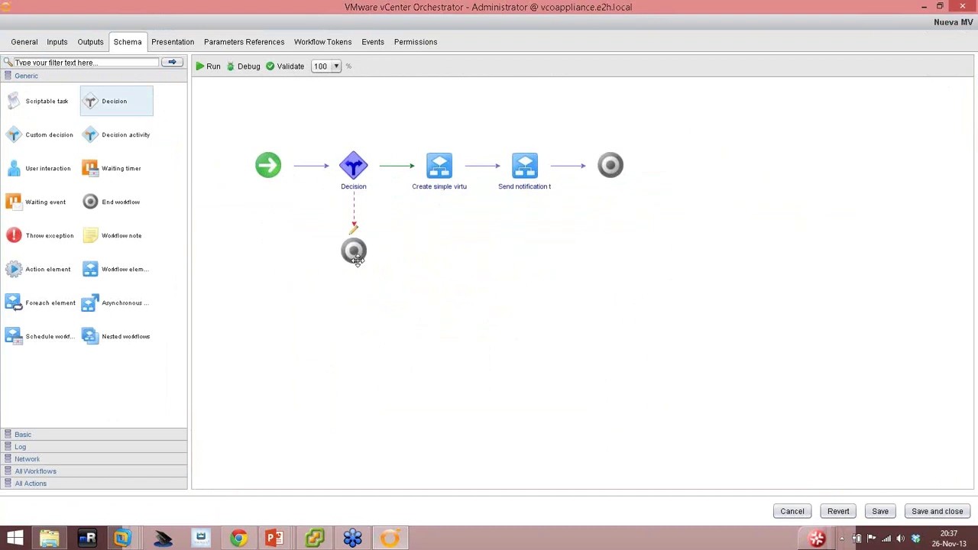
- Validate the workflow, then save and close it as an increased version
left_click(453, 297)
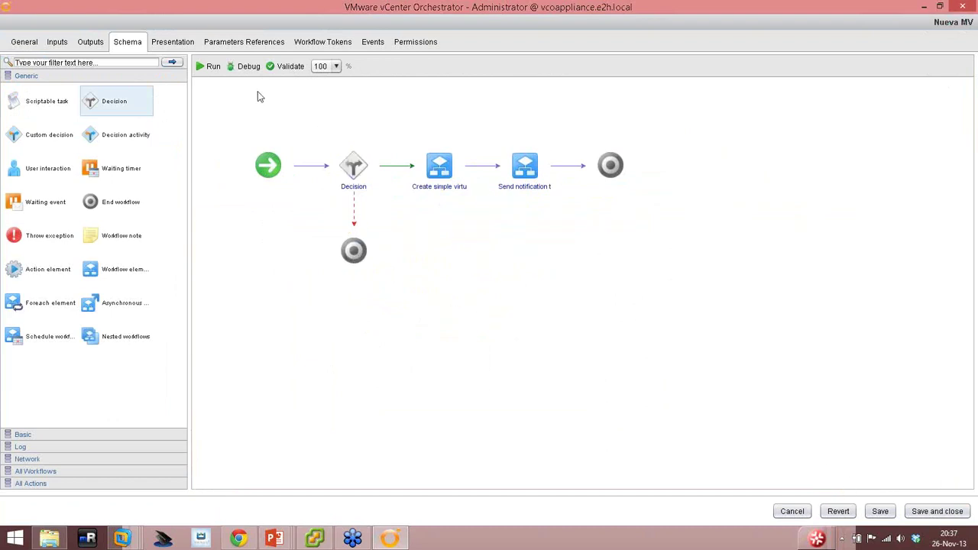
left_click(284, 68)
left_click(768, 401)
mouse_move(464, 175)
left_click(926, 512)
left_click(547, 322)
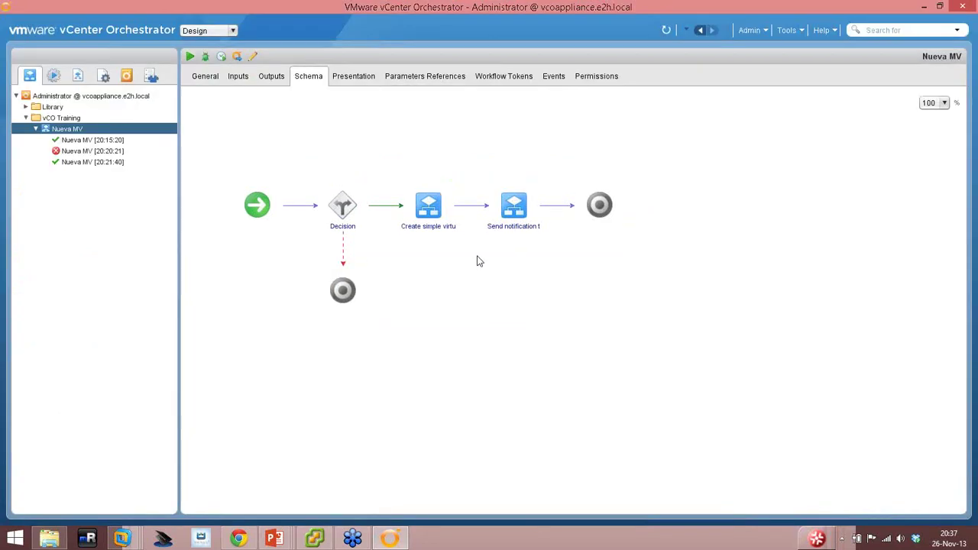
- Start a Nueva MV run with VM name xyhola and add one recipient e-mail address
left_click(190, 56)
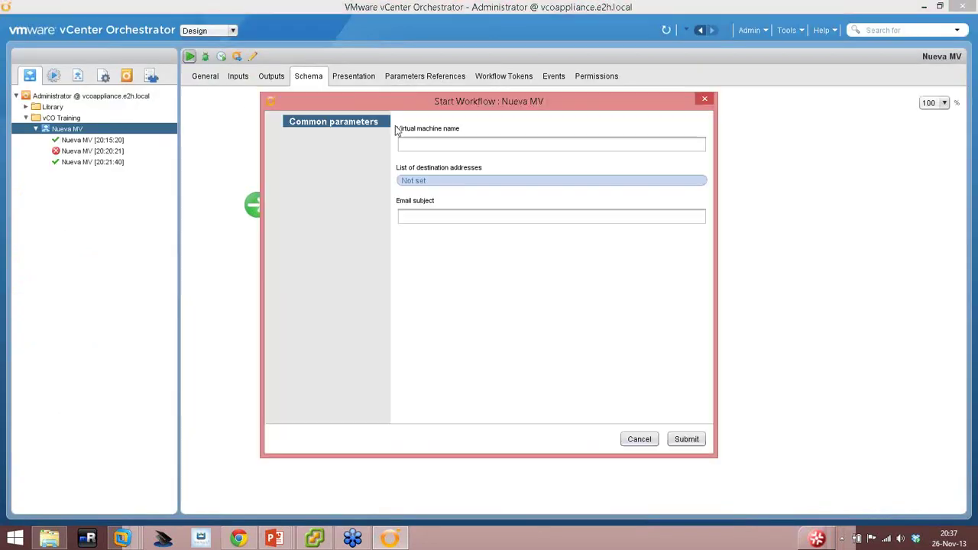
left_click(419, 141)
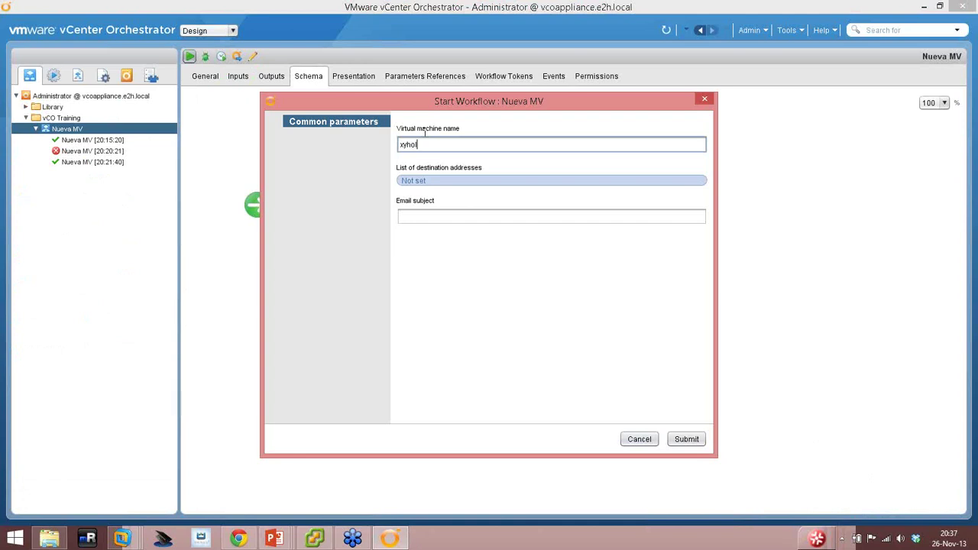
left_click(420, 181)
left_click(550, 306)
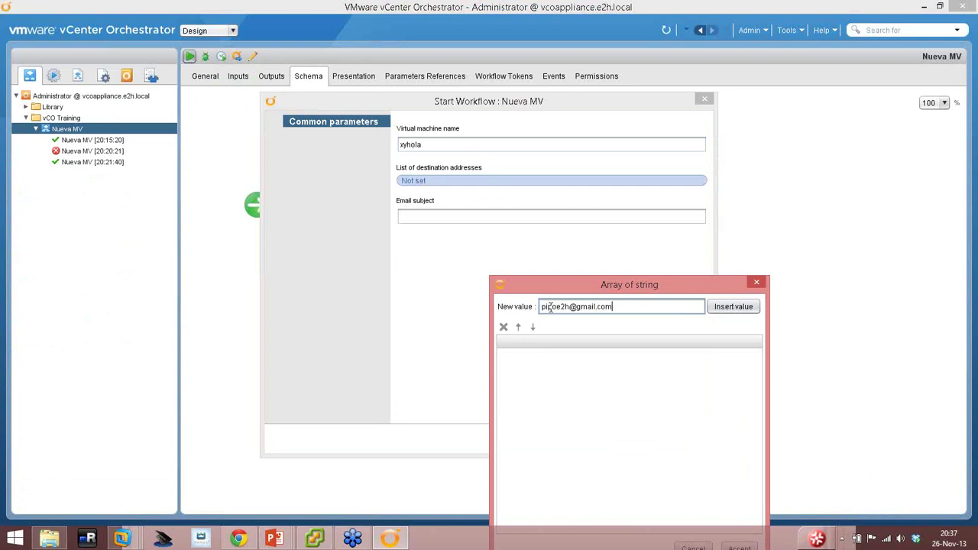
left_click(730, 309)
left_click_drag(680, 285, 693, 214)
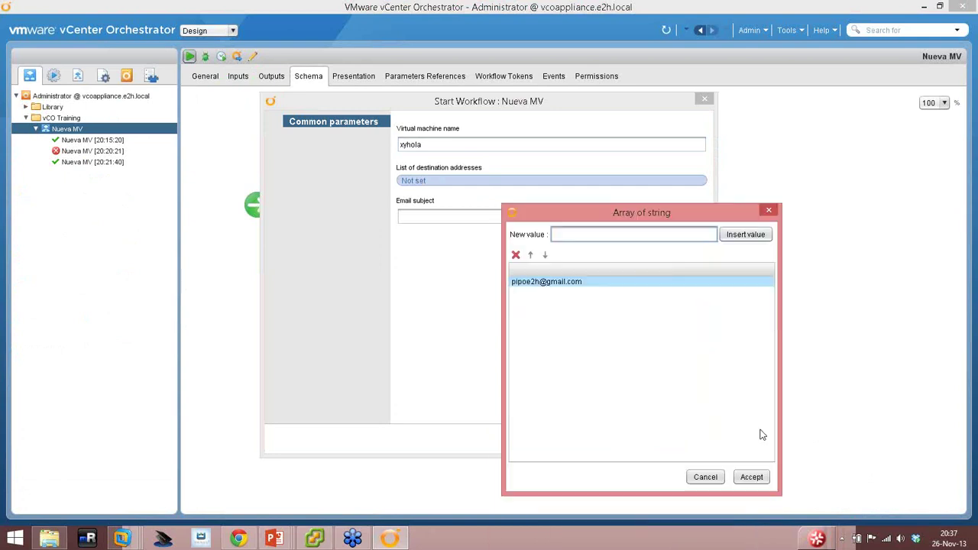
left_click(752, 476)
- Enter the e-mail subject 'Test decision' and submit the run
left_click(447, 215)
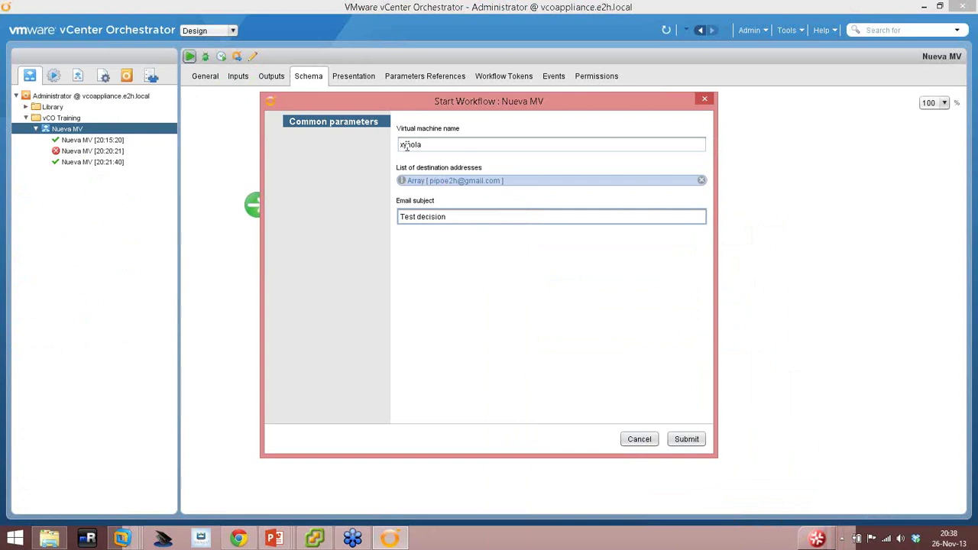
left_click_drag(440, 103, 553, 106)
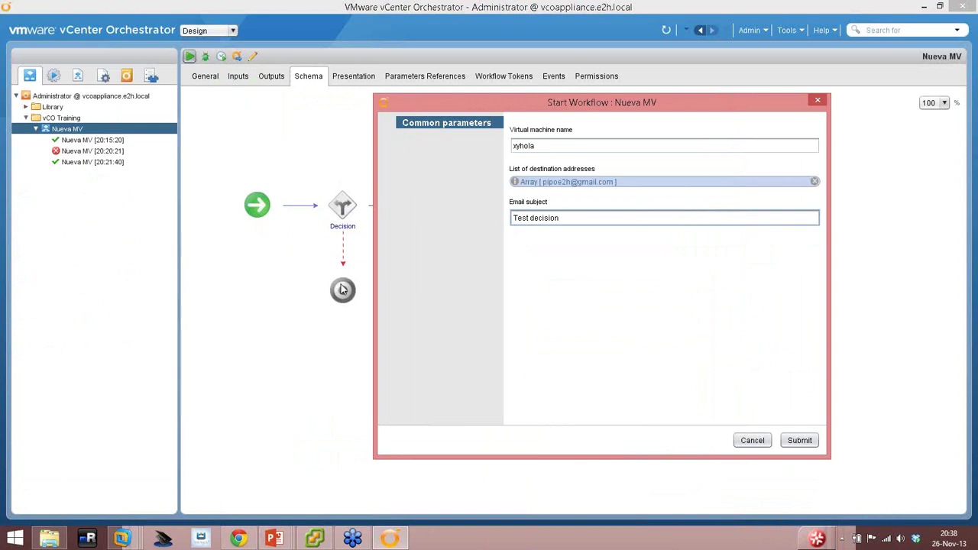
left_click(799, 441)
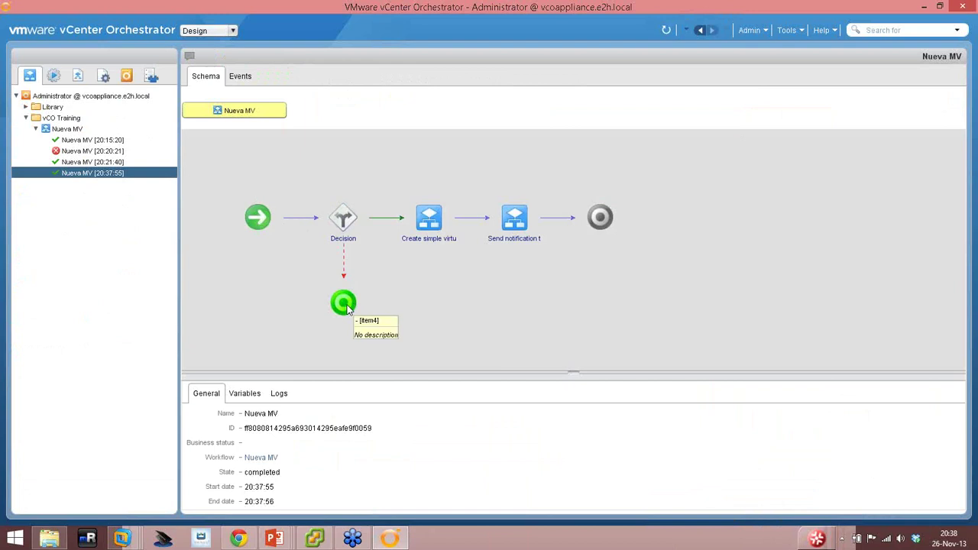
- Review the run's Variables, Logs, General and Events tabs, then glance at the vSphere Client
left_click(257, 396)
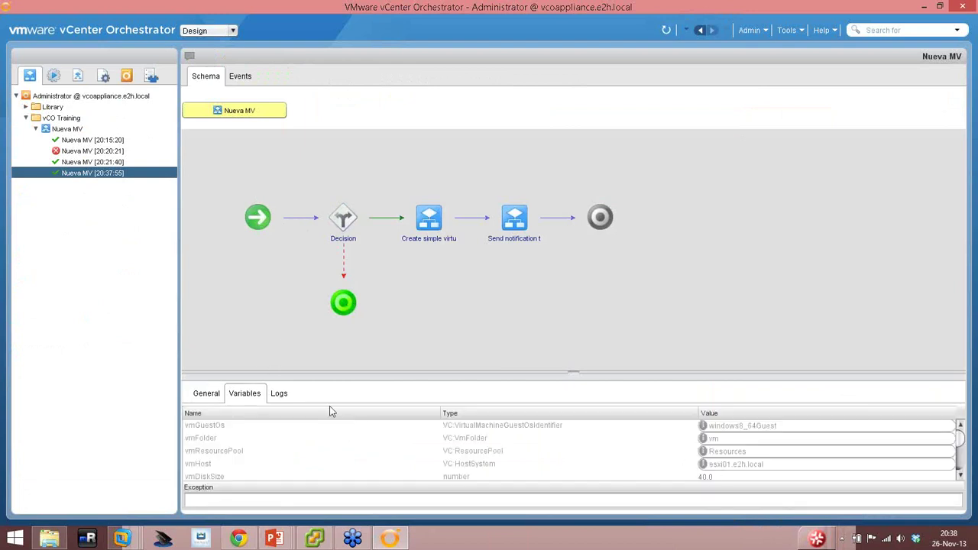
left_click(280, 394)
left_click(217, 396)
left_click(245, 394)
left_click(203, 394)
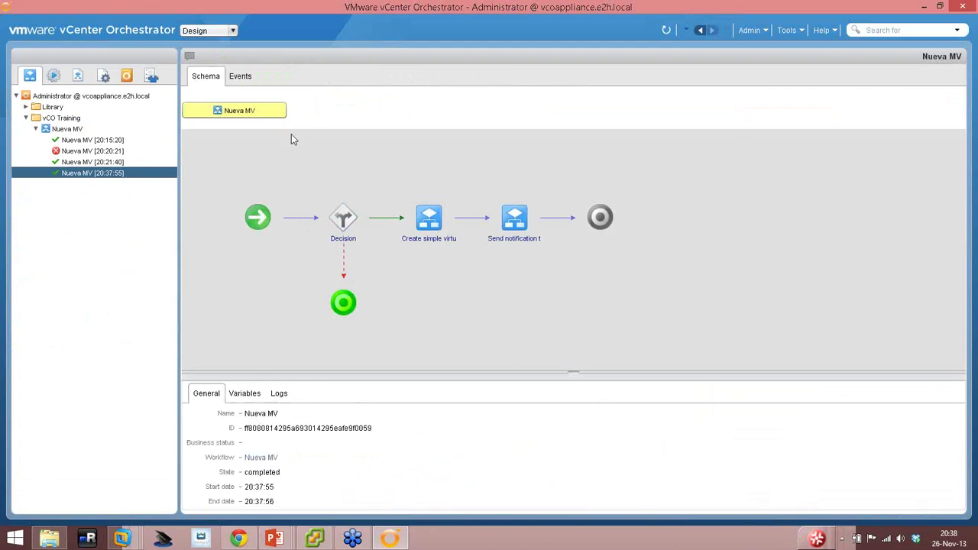
left_click(240, 77)
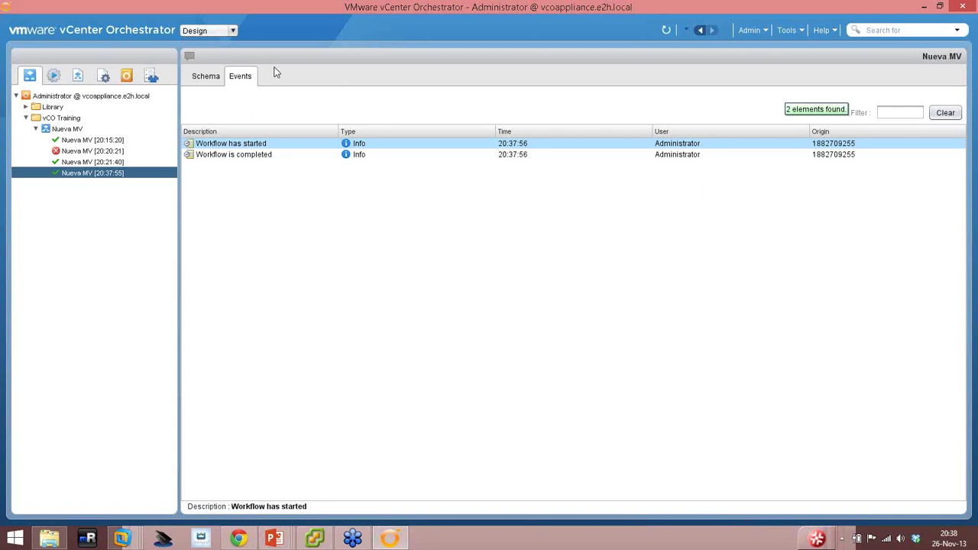
left_click(207, 76)
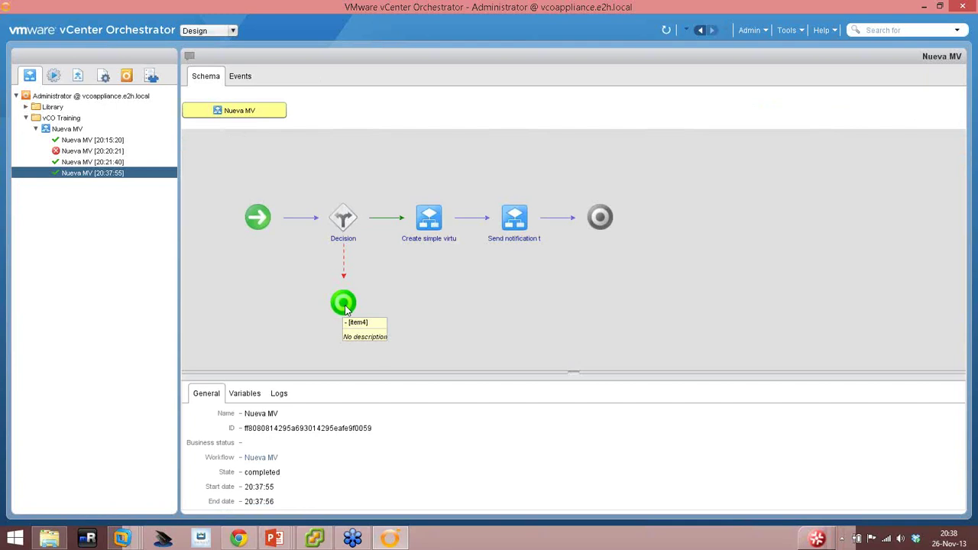
left_click(316, 540)
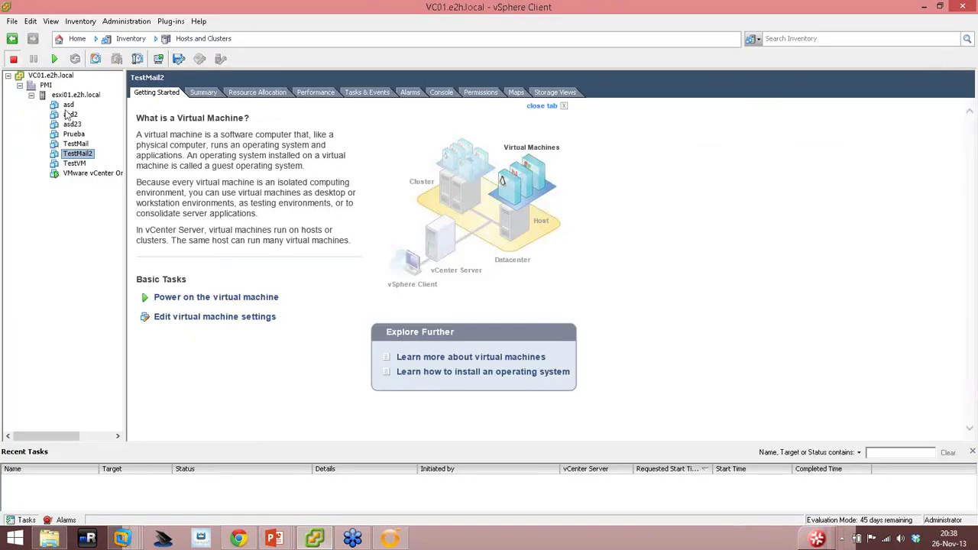
left_click(925, 11)
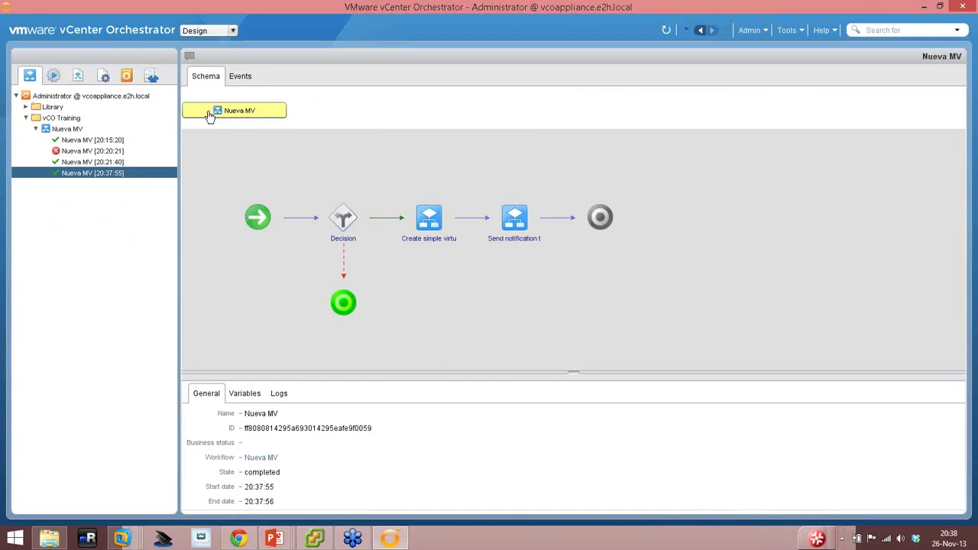
- Start a new Nueva MV run with the virtual machine name xyzhola
right_click(74, 131)
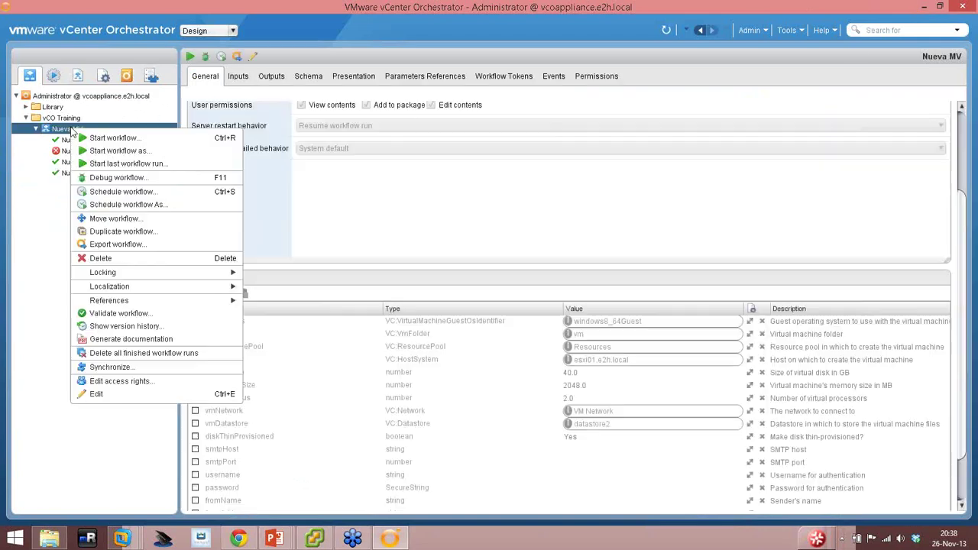
left_click(111, 138)
left_click(424, 143)
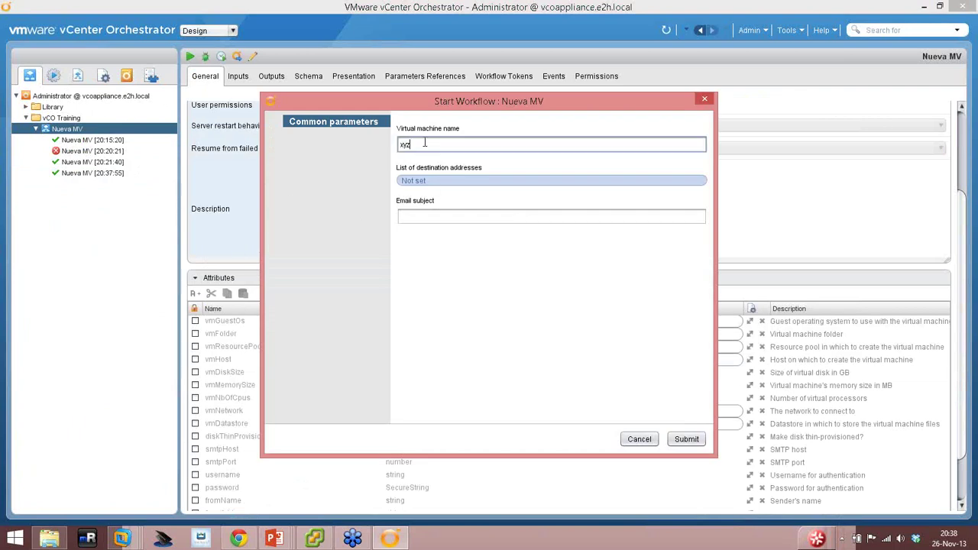
type("xyzhola")
- Add one recipient e-mail address, fill in the subject, and submit the run
left_click(413, 184)
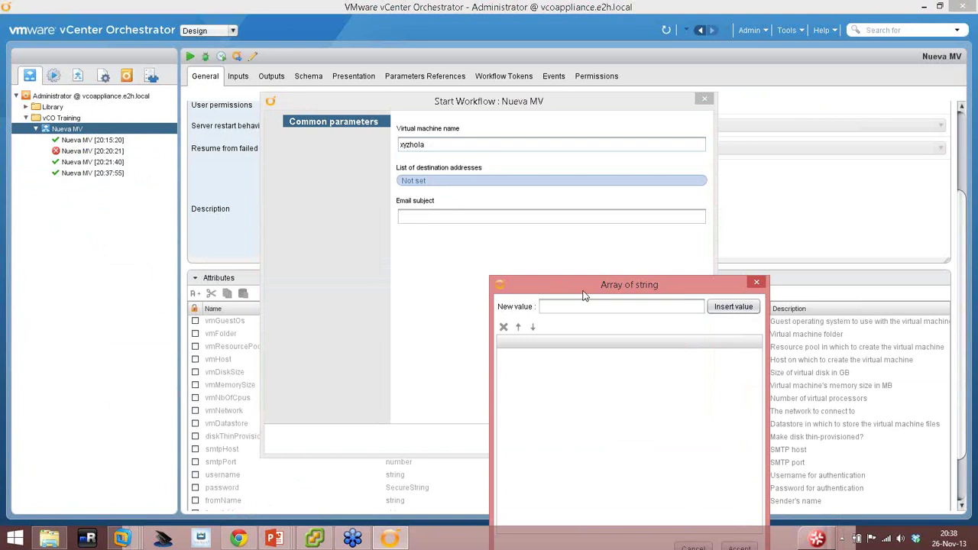
left_click(578, 305)
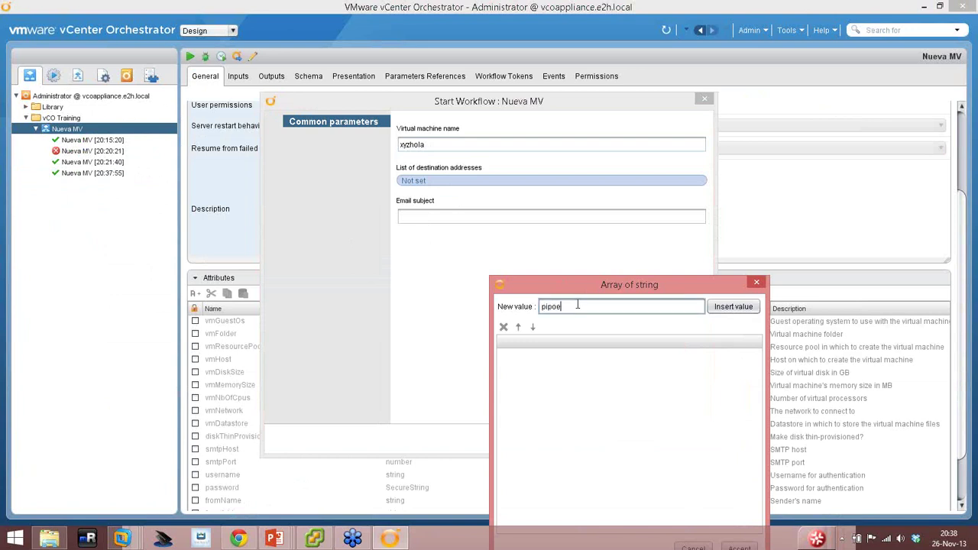
left_click_drag(613, 292, 650, 172)
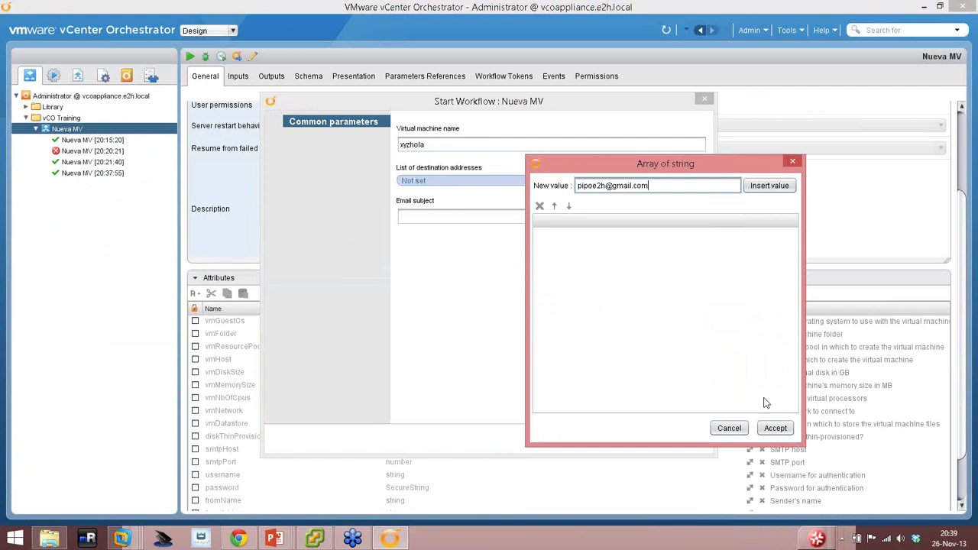
left_click(764, 186)
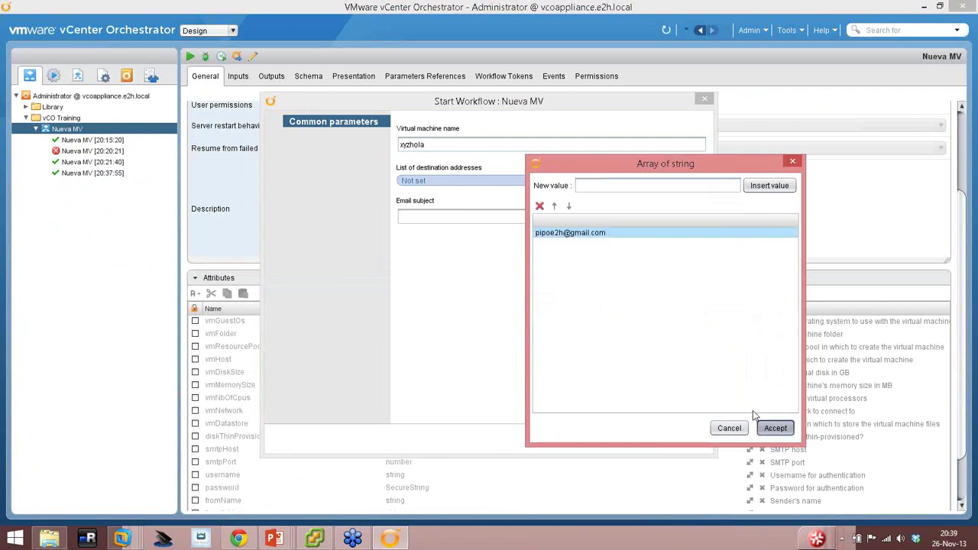
left_click(773, 428)
left_click(485, 213)
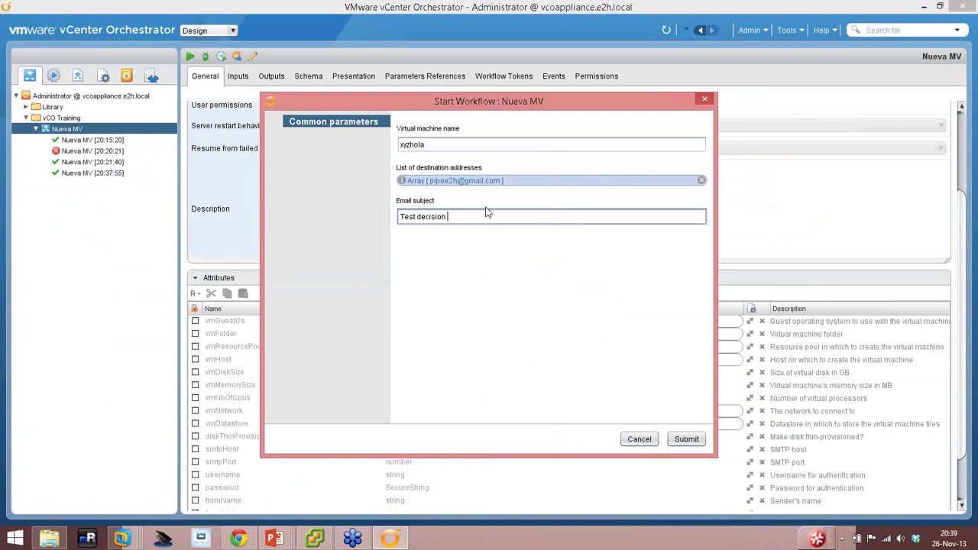
left_click(686, 439)
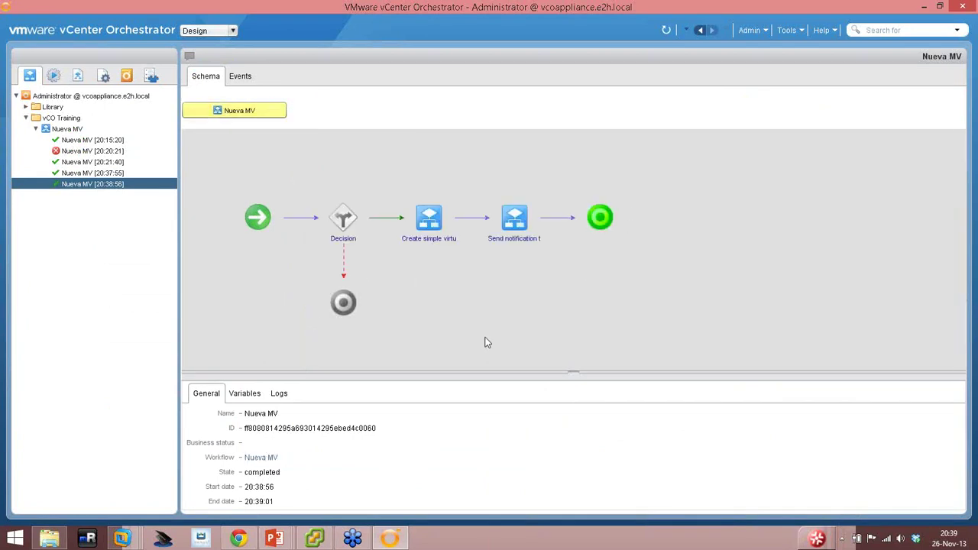
- Check the new xyzhola virtual machine in the vSphere Client inventory
left_click(314, 539)
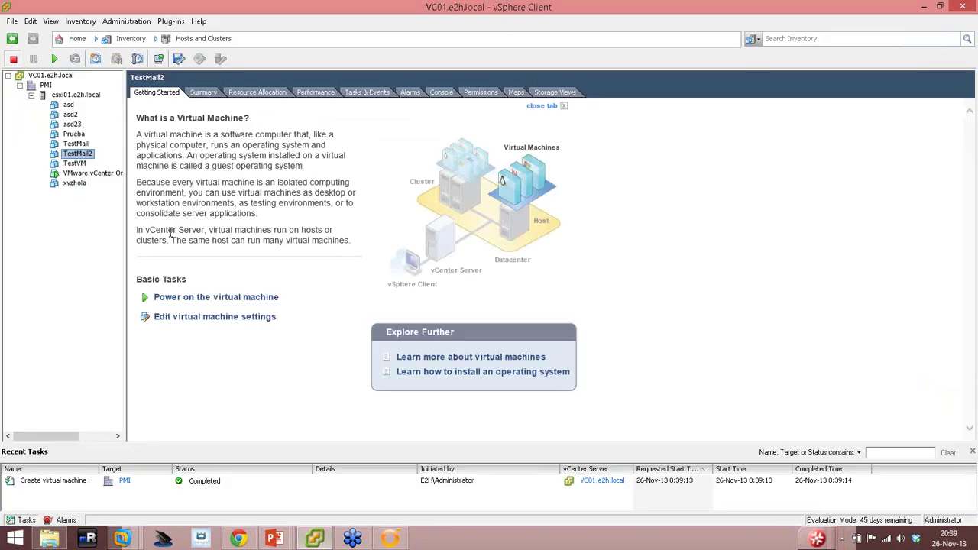
left_click(68, 186)
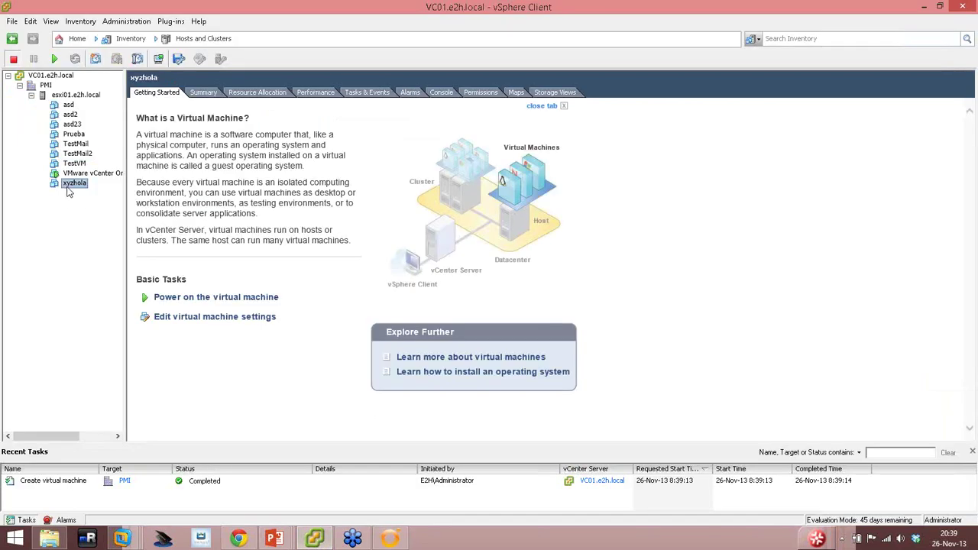
left_click(238, 539)
- Read the 'Test decision true' email in the Gmail inbox, then return to Orchestrator
left_click(16, 13)
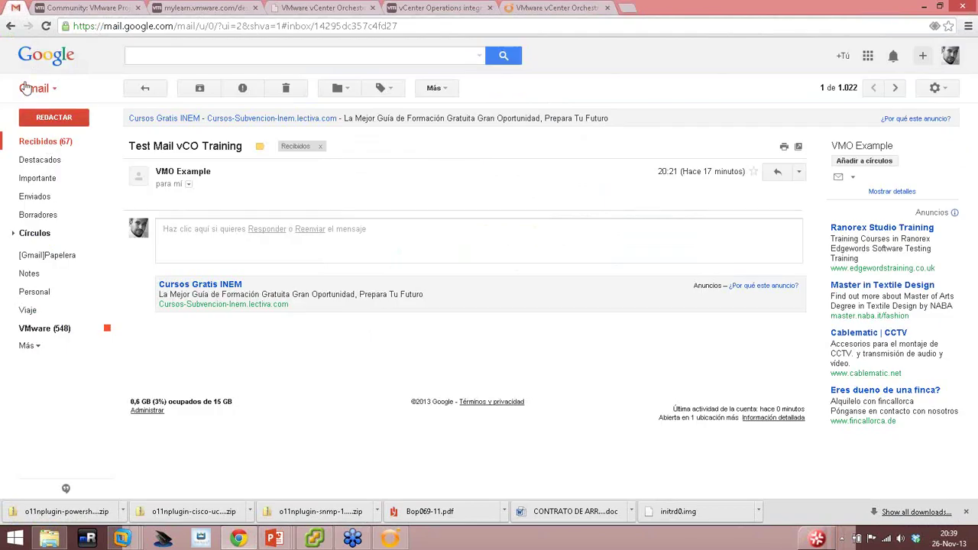
left_click(43, 143)
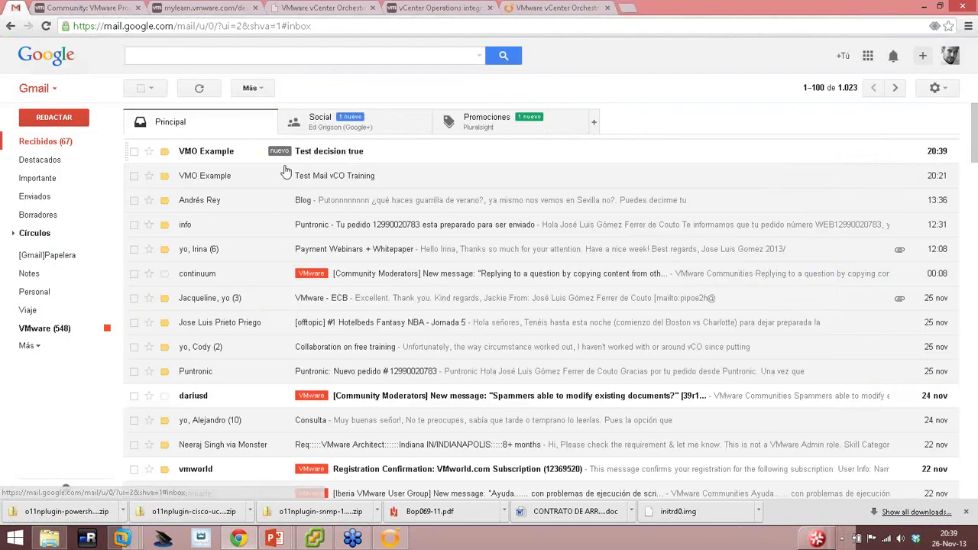
left_click(332, 155)
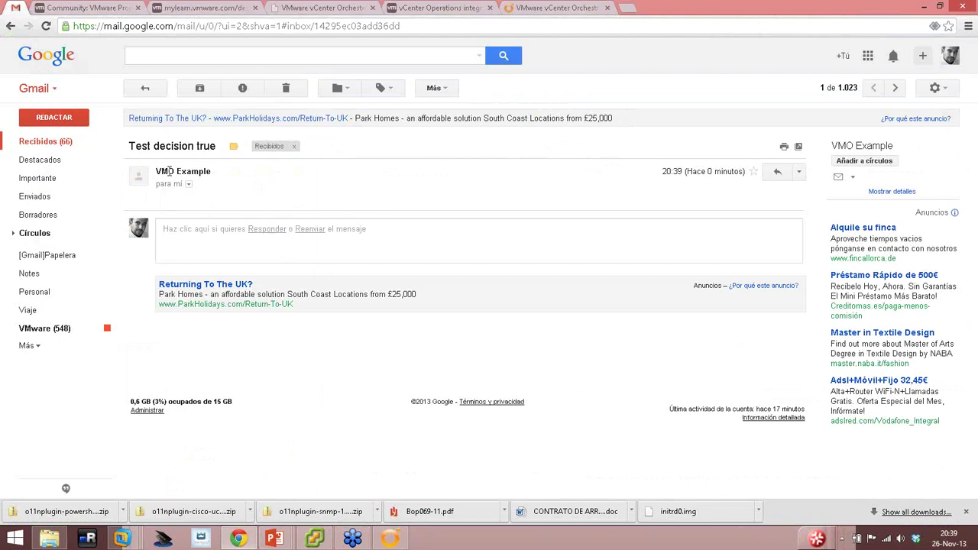
left_click(68, 146)
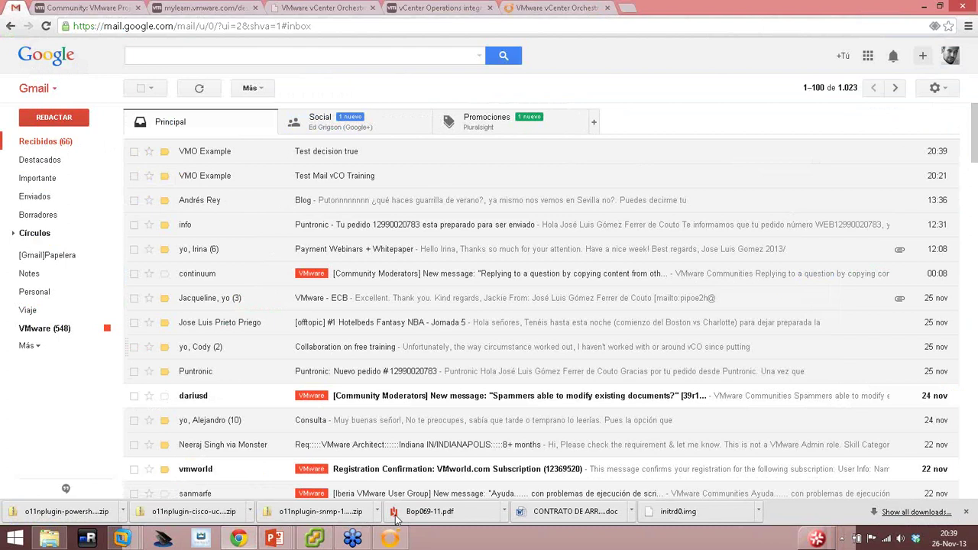
left_click(389, 539)
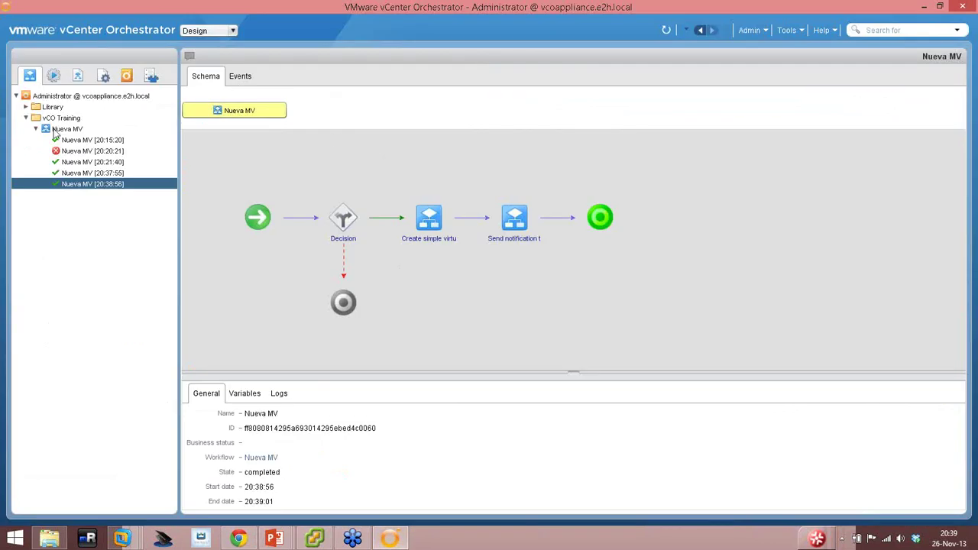
- Open the Nueva MV workflow for editing on its Schema tab
left_click(66, 129)
right_click(65, 130)
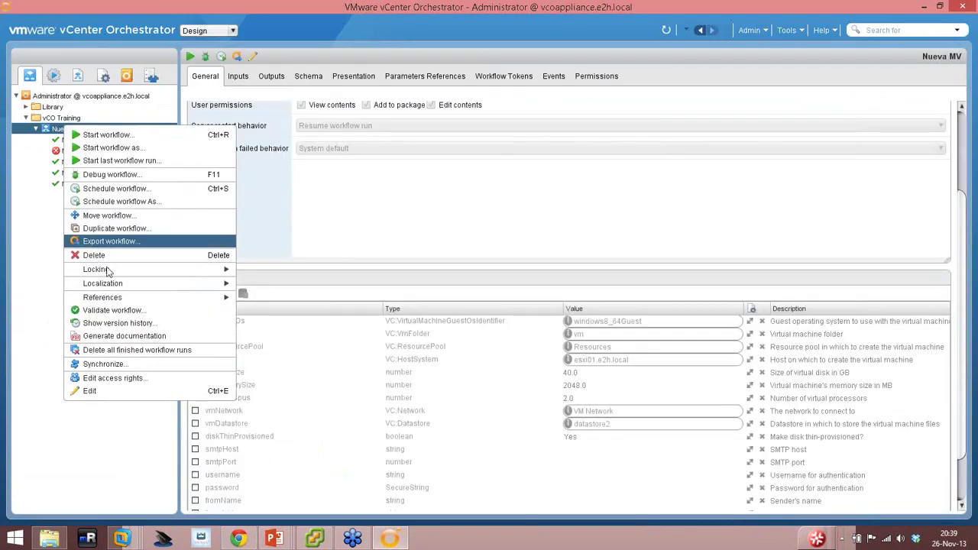
left_click(103, 391)
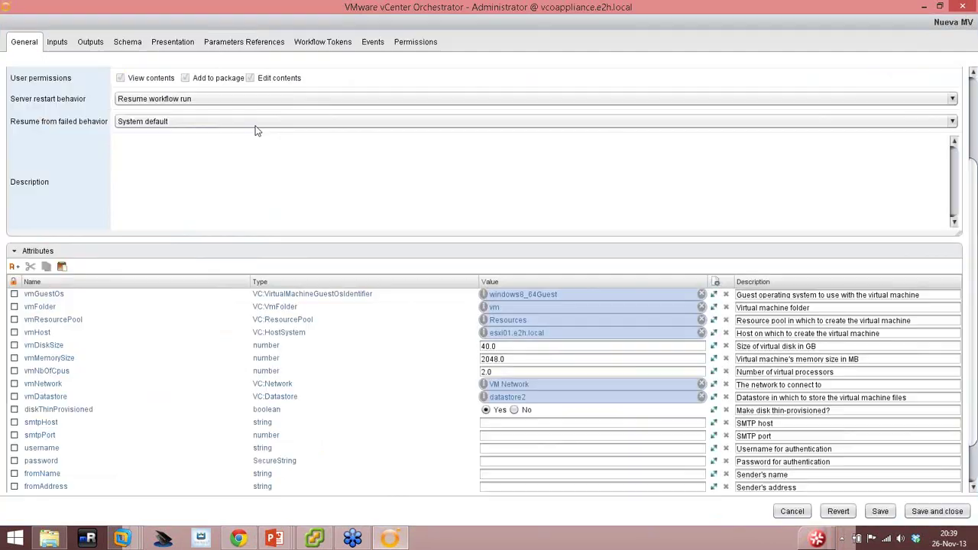
left_click(128, 46)
- Reconnect the Decision's false branch to Send notification and place End workflow beside it
mouse_move(524, 164)
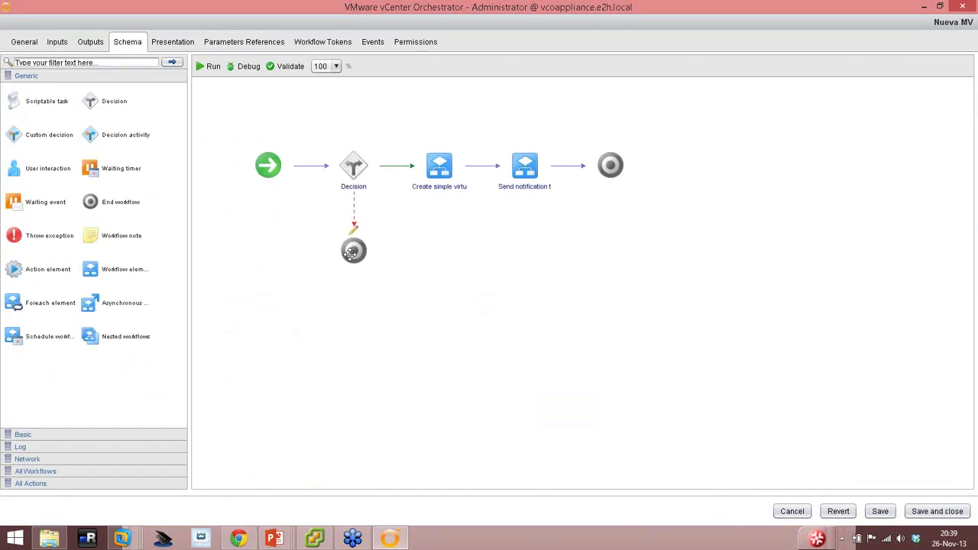
left_click(353, 252)
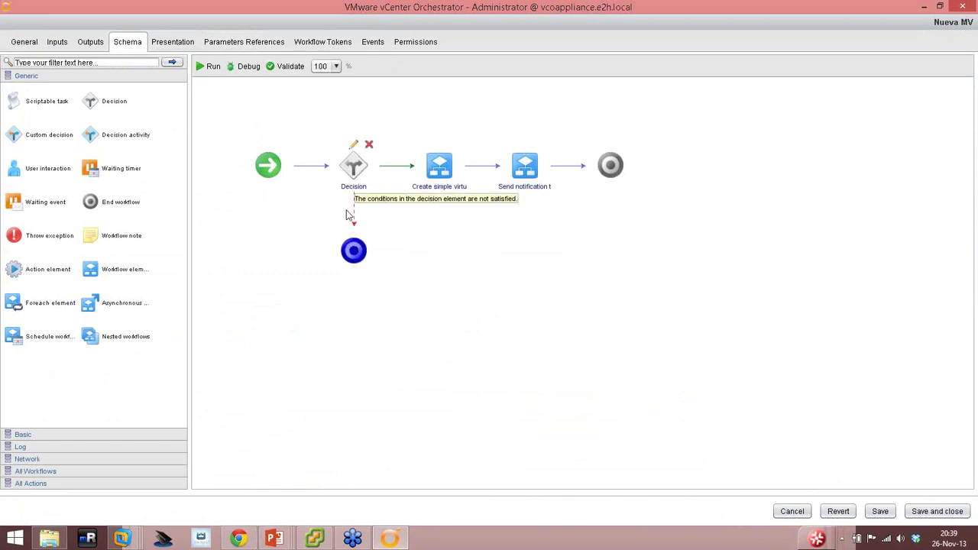
left_click(354, 227)
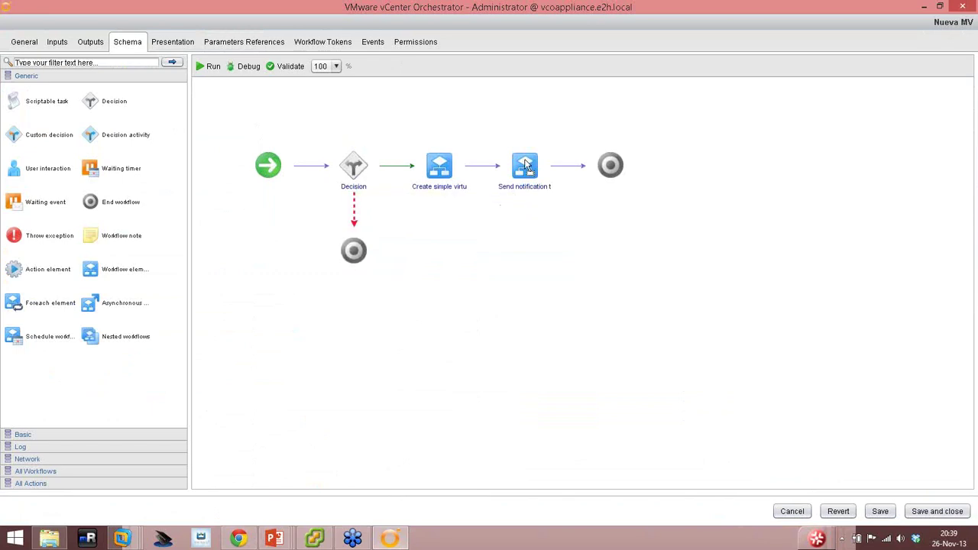
mouse_move(527, 176)
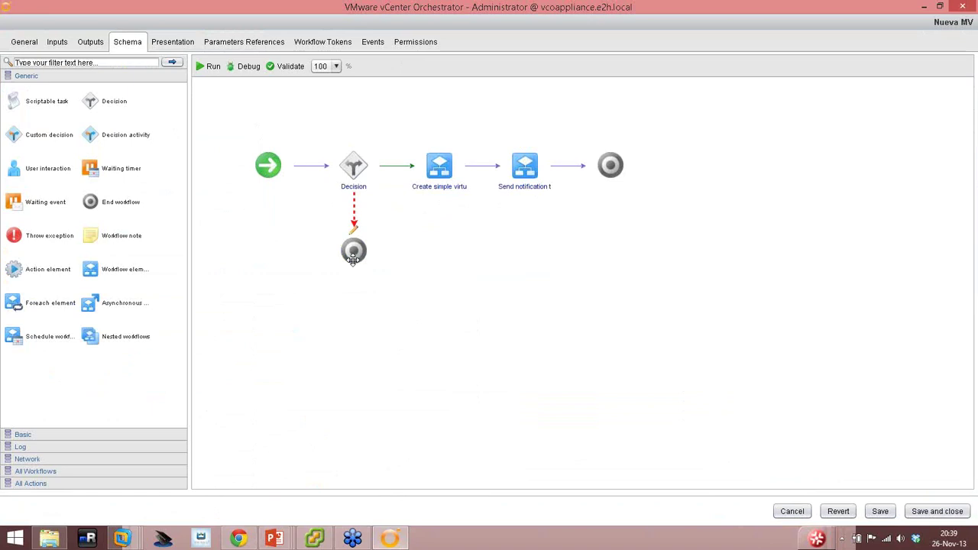
left_click_drag(355, 248, 380, 357)
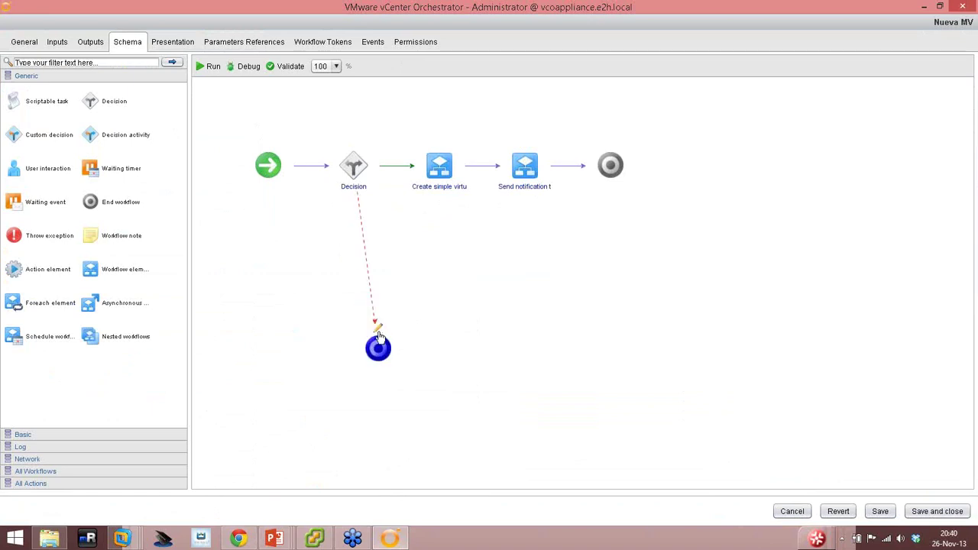
left_click_drag(553, 178, 435, 292)
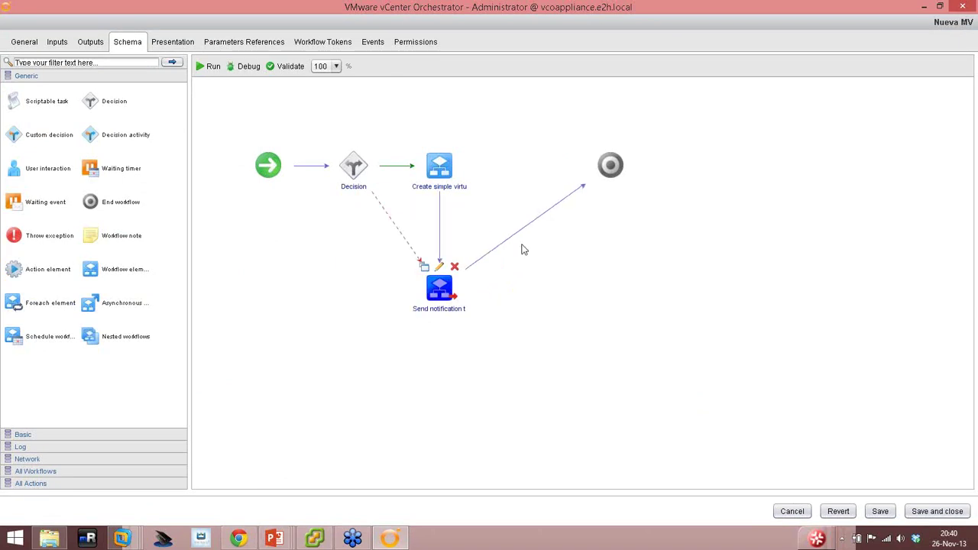
left_click_drag(611, 177, 576, 335)
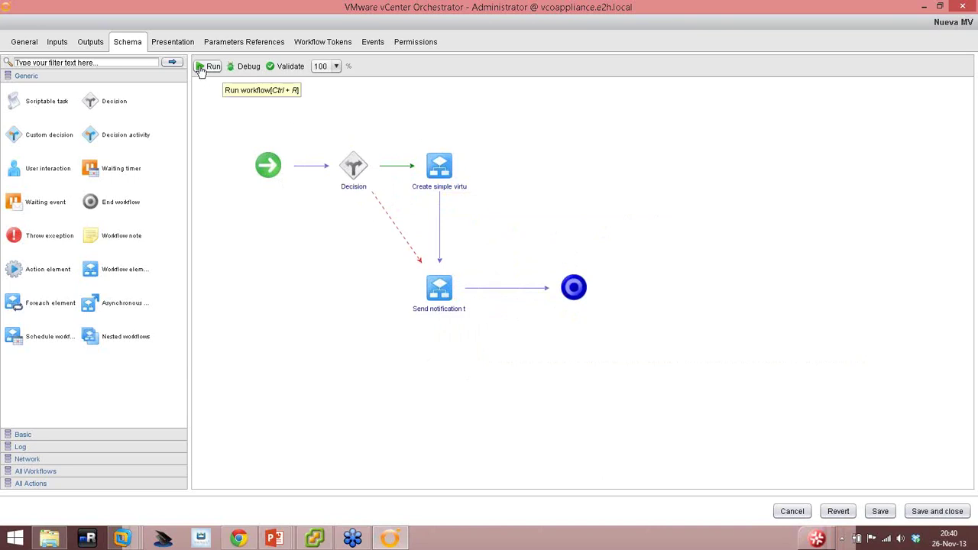
- Validate the edited workflow and save it as an increased version
left_click(292, 67)
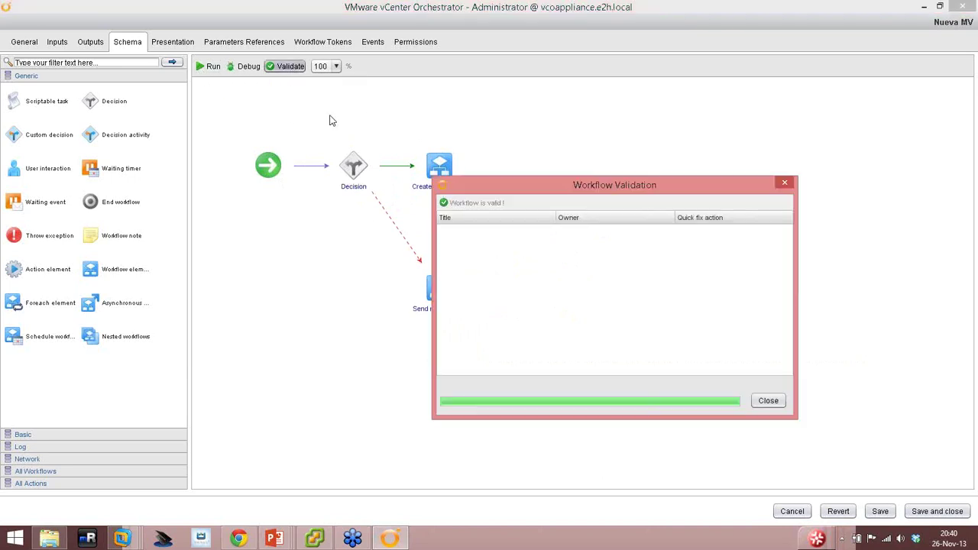
left_click(767, 400)
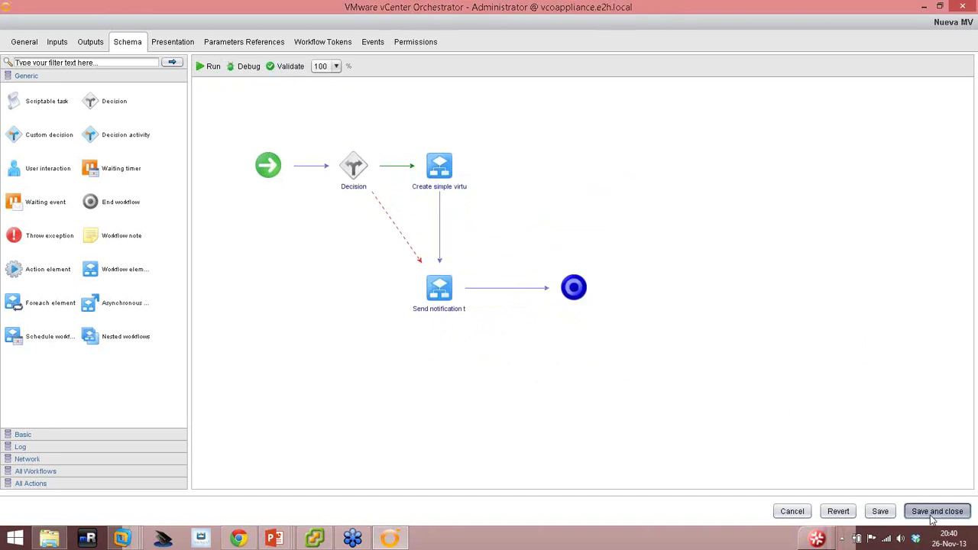
left_click(935, 511)
left_click(528, 319)
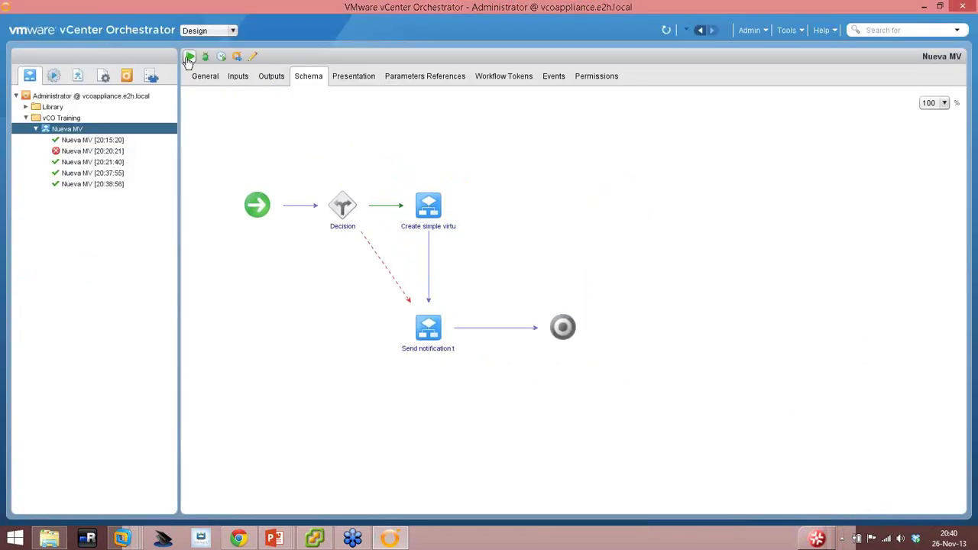
- Start a Nueva MV run with VM name terter and one recipient e-mail address
left_click(188, 58)
left_click(427, 151)
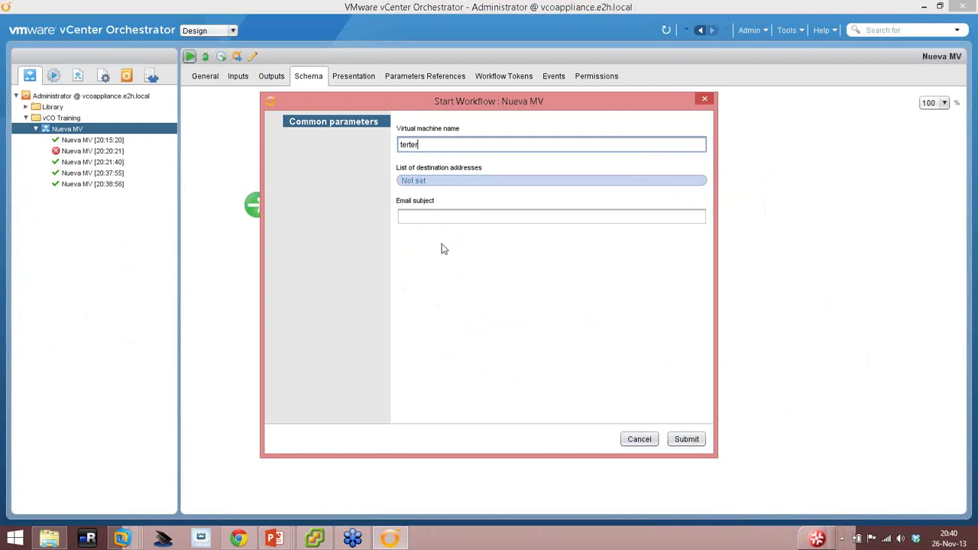
left_click(419, 183)
left_click(564, 306)
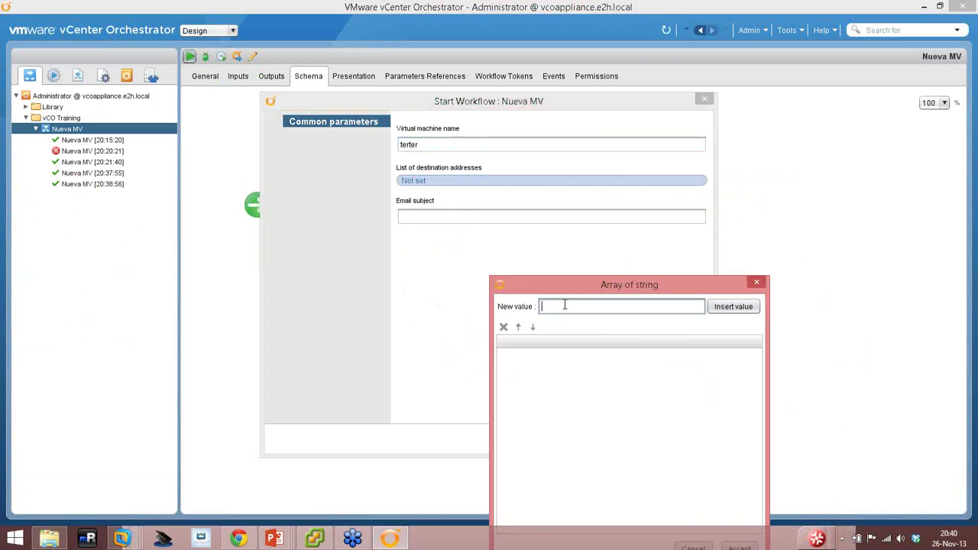
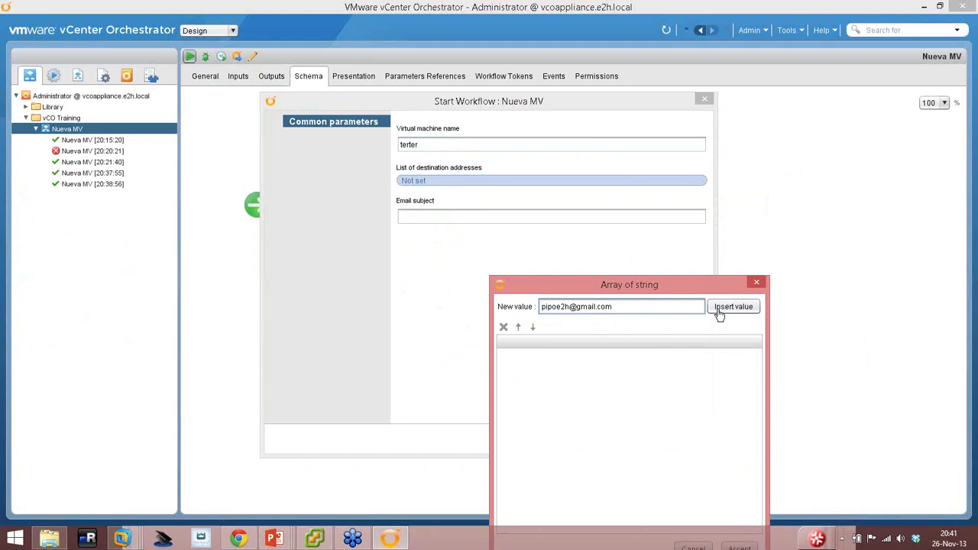
left_click(719, 310)
left_click(748, 391)
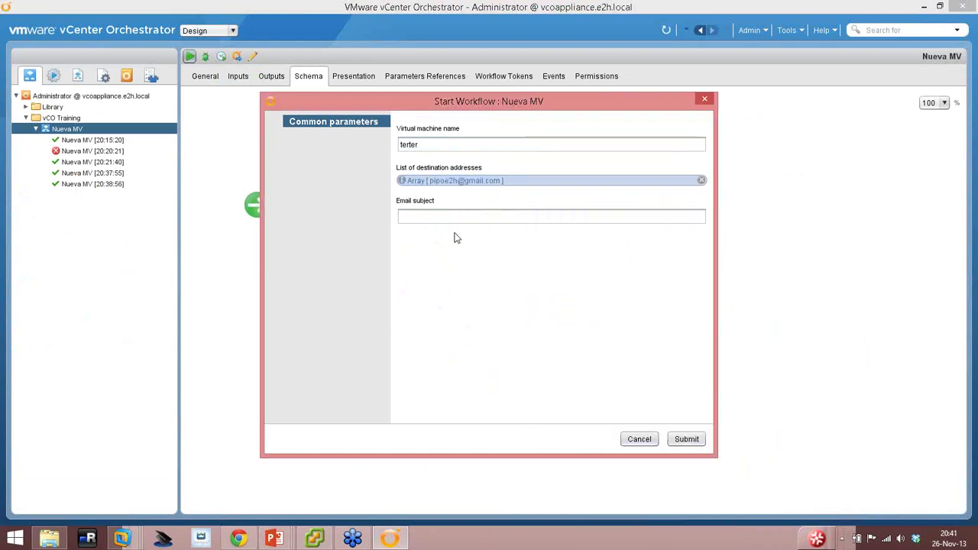
- Enter the subject 'Test Decision False con Mail' and submit the run
left_click(452, 216)
type("Test Deci")
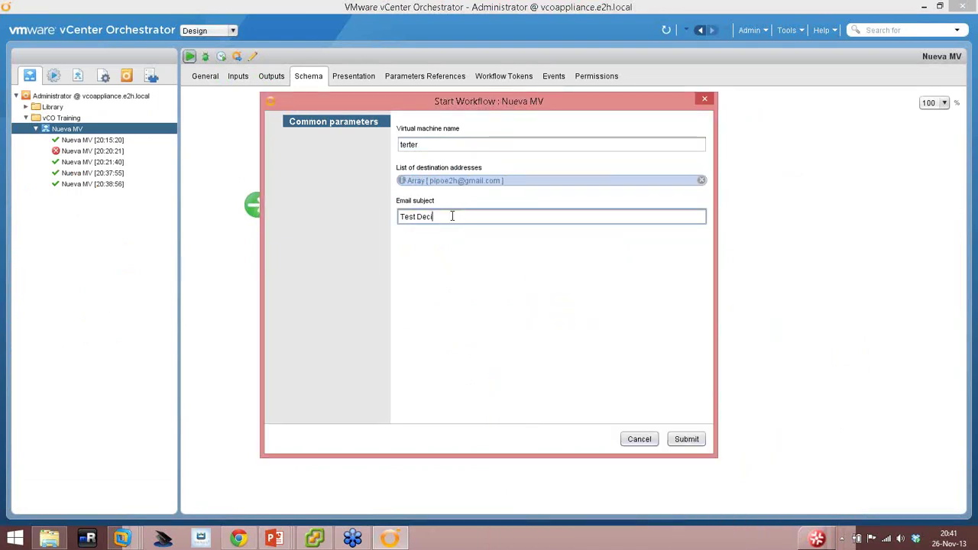
type("sion False con Mail")
left_click(697, 440)
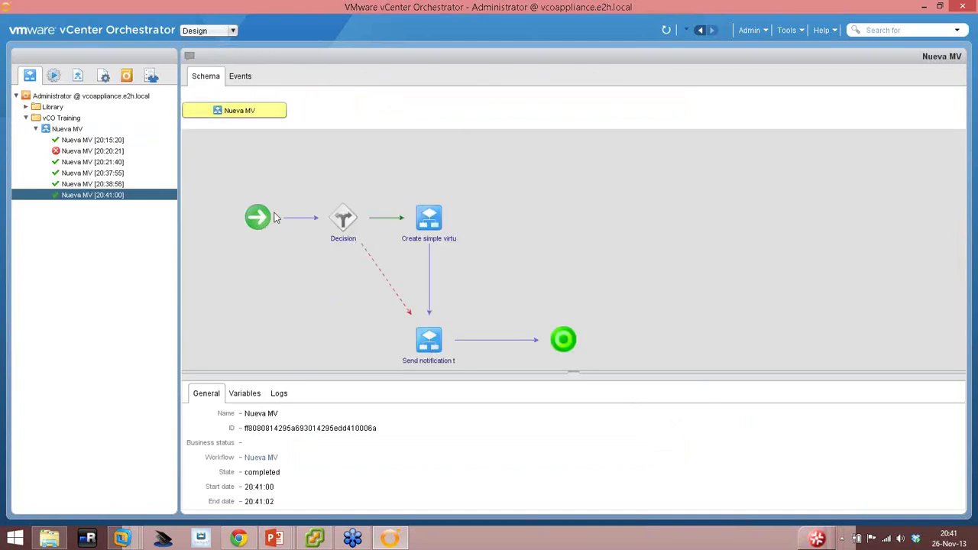
- Refresh the Gmail inbox, read the 'Test Decision False con Mail' email, then return to Orchestrator
left_click(236, 539)
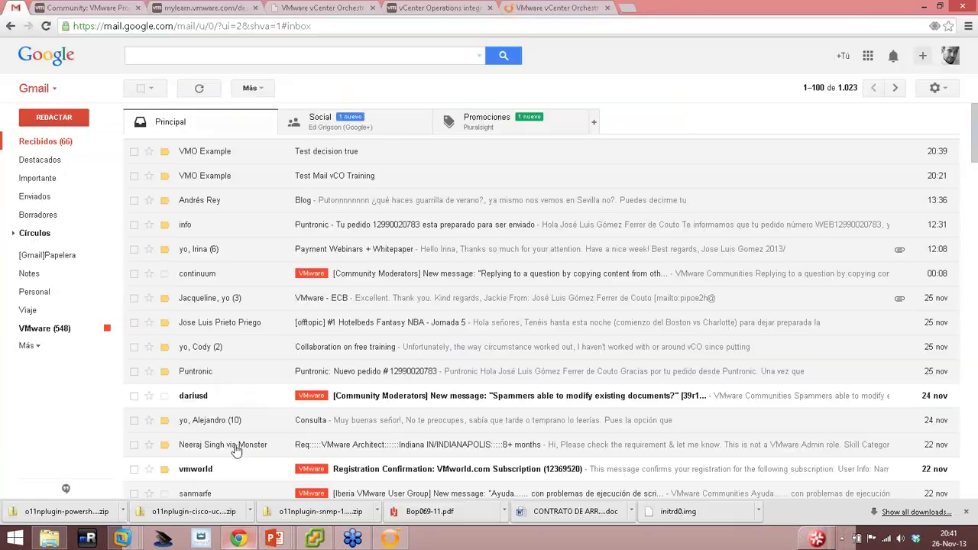
left_click(61, 145)
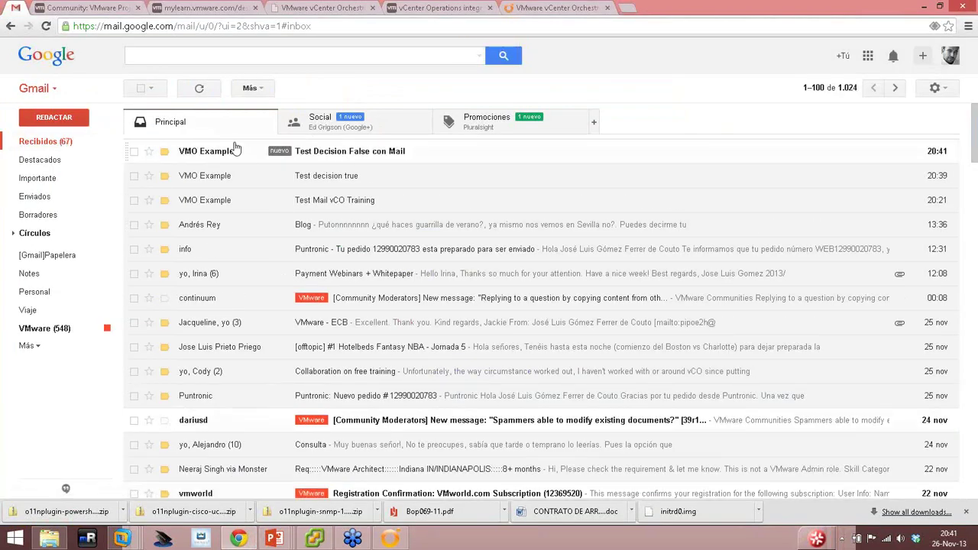
left_click(333, 155)
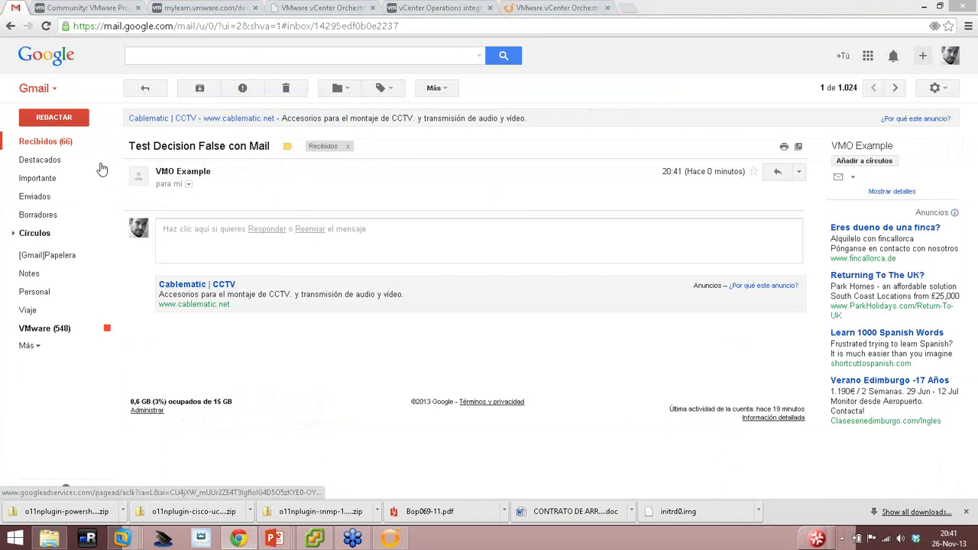
left_click(55, 139)
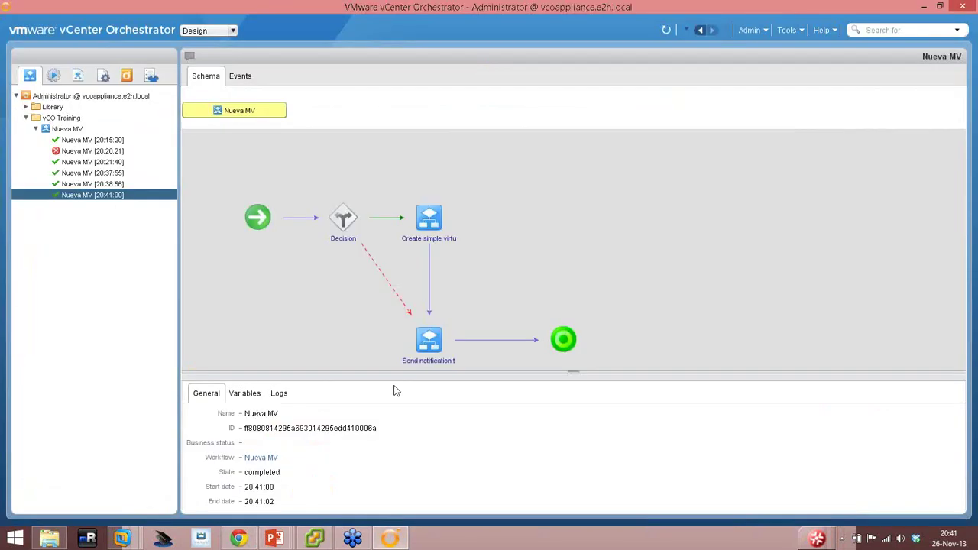
left_click(389, 539)
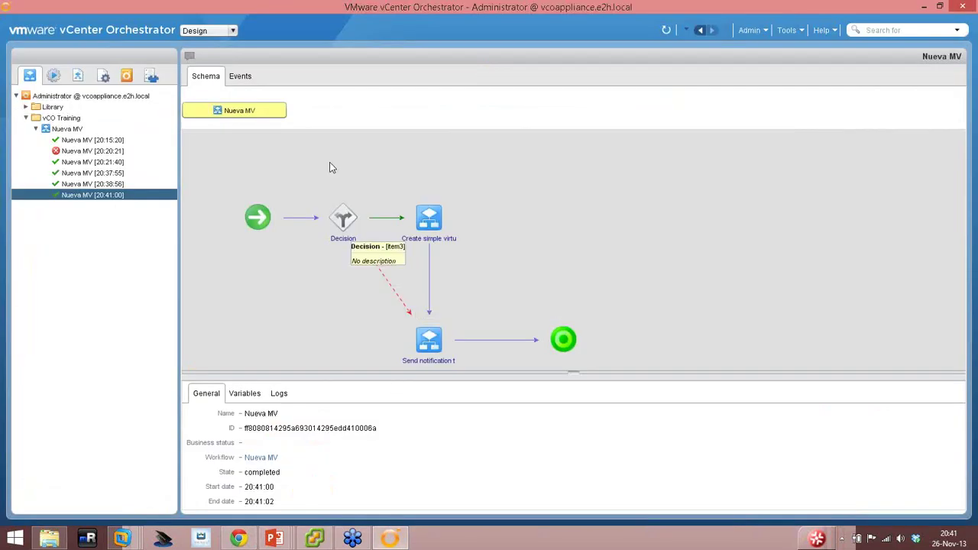
- Drop a Custom decision before the Decision, wire its false end to Send notification, open its script
left_click(69, 130)
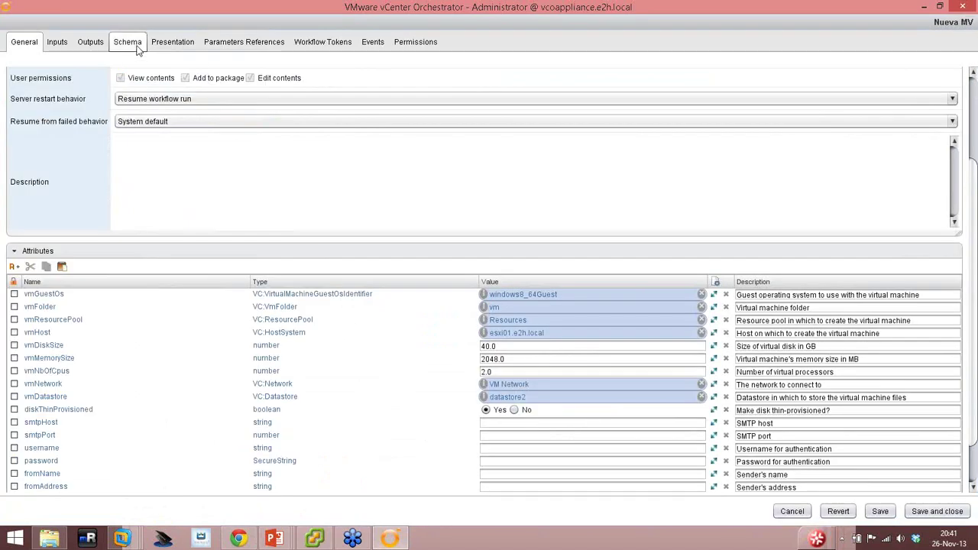
left_click(131, 42)
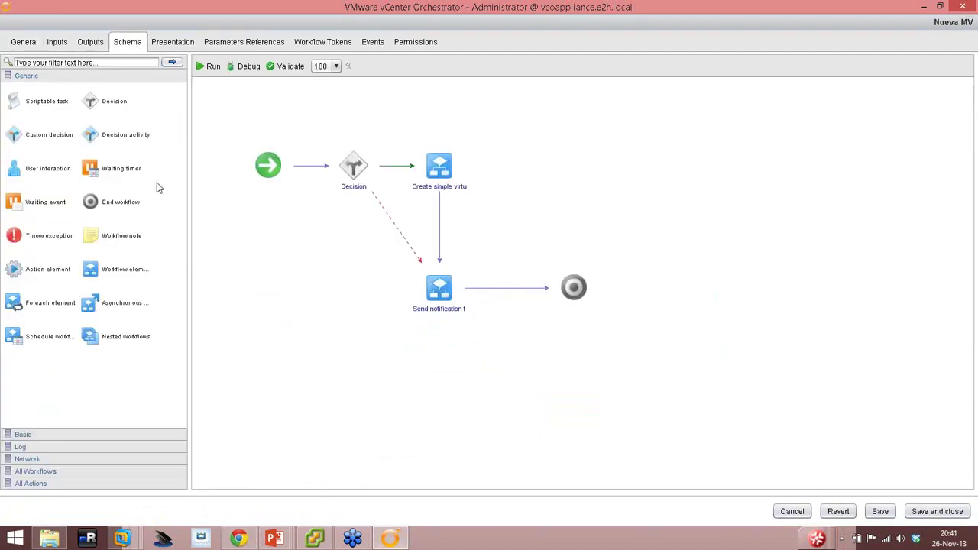
left_click_drag(26, 135, 317, 169)
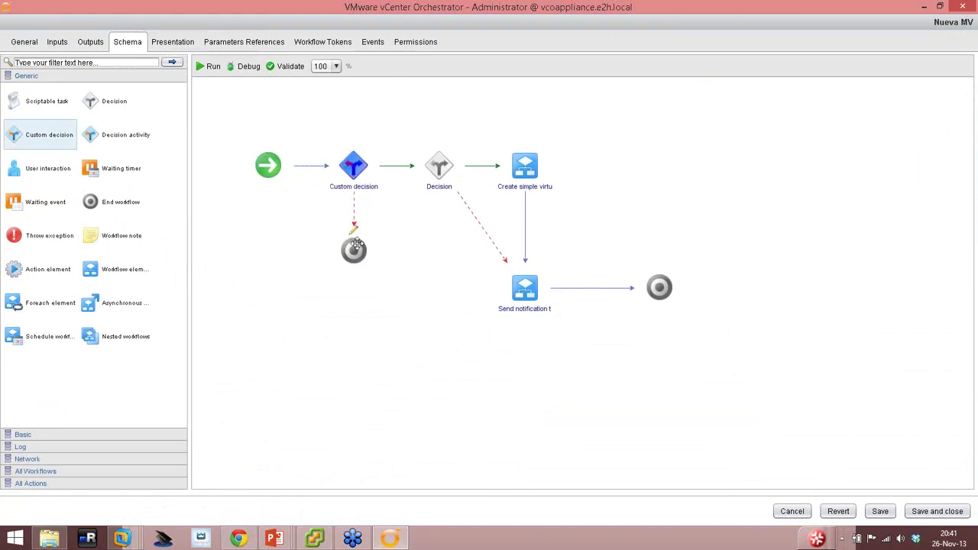
left_click(353, 251)
left_click_drag(353, 252, 502, 302)
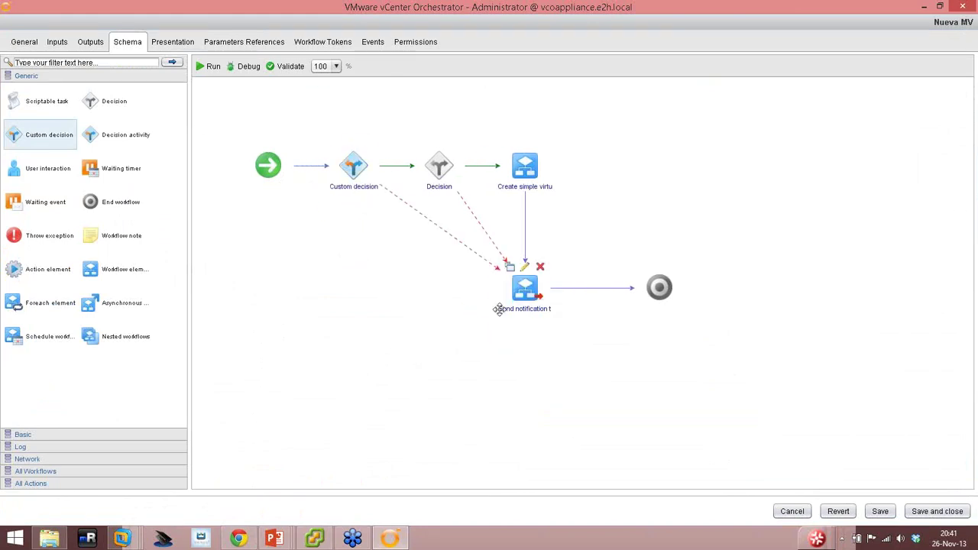
double_click(353, 165)
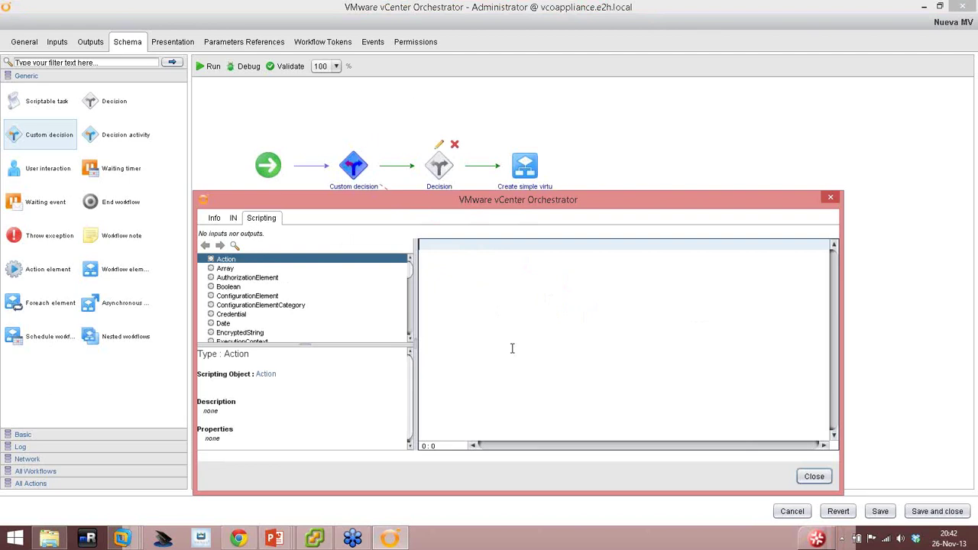
- Type a test if/else block into the Custom decision script and select all of it
type("if(){")
key("Return")
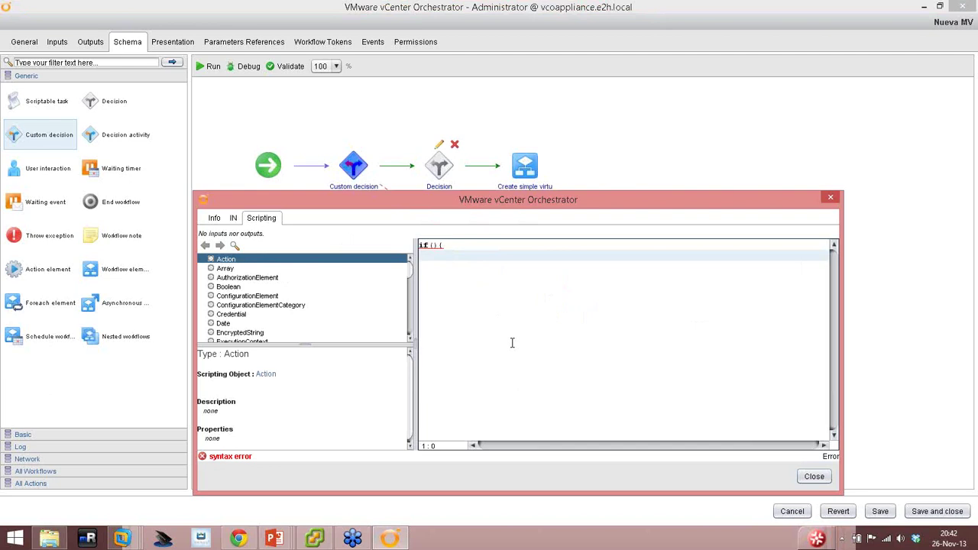
type("sadsadsad}")
key("Return")
type("e")
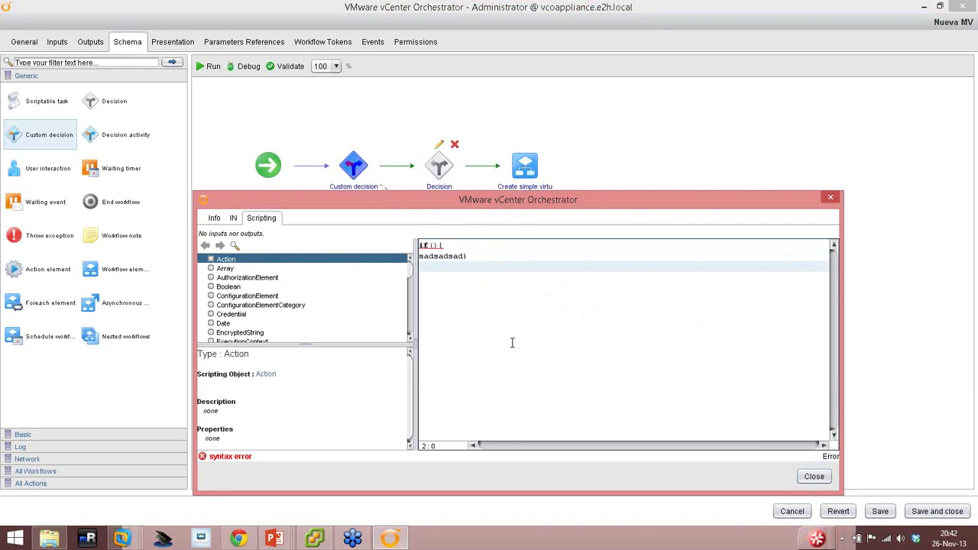
type("else{")
key("Return")
type("sadasd}")
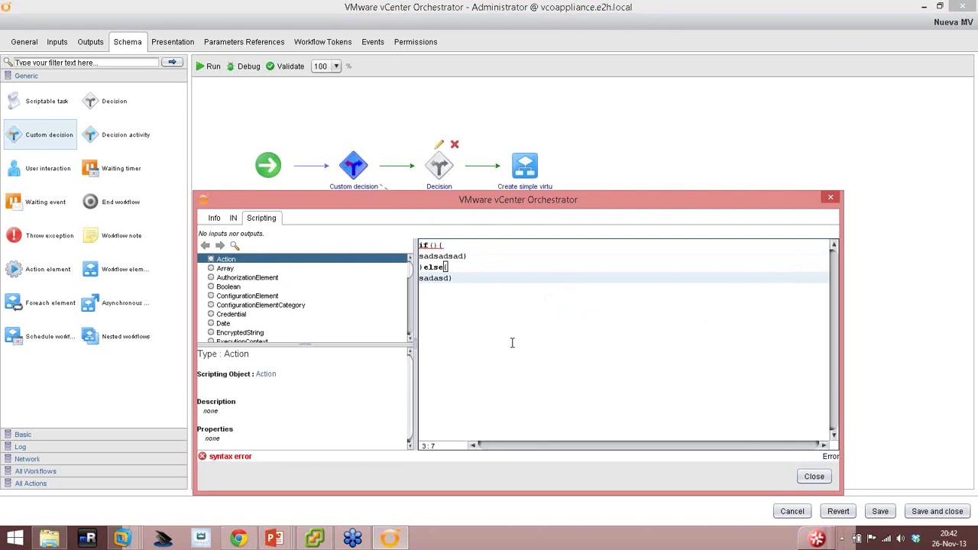
left_click(463, 257)
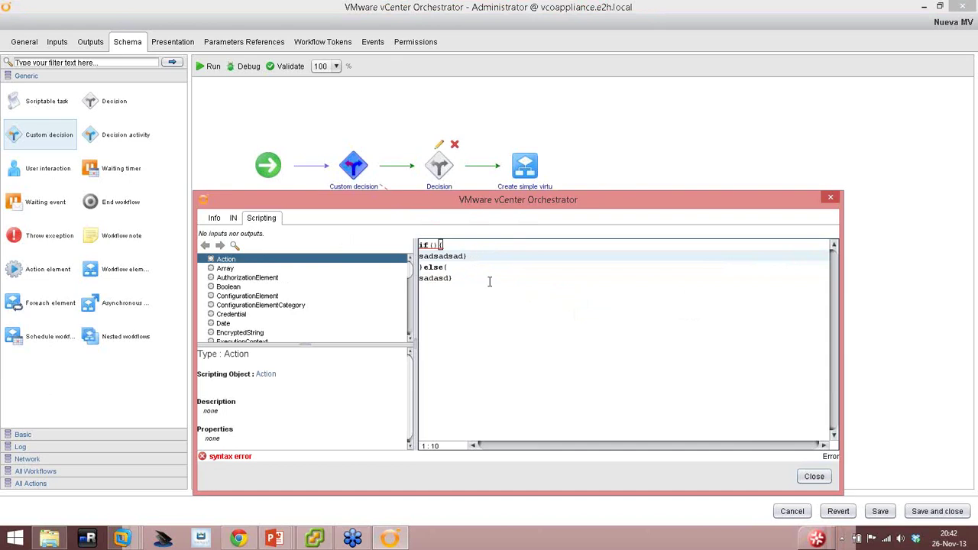
left_click(449, 267)
key("ctrl+a")
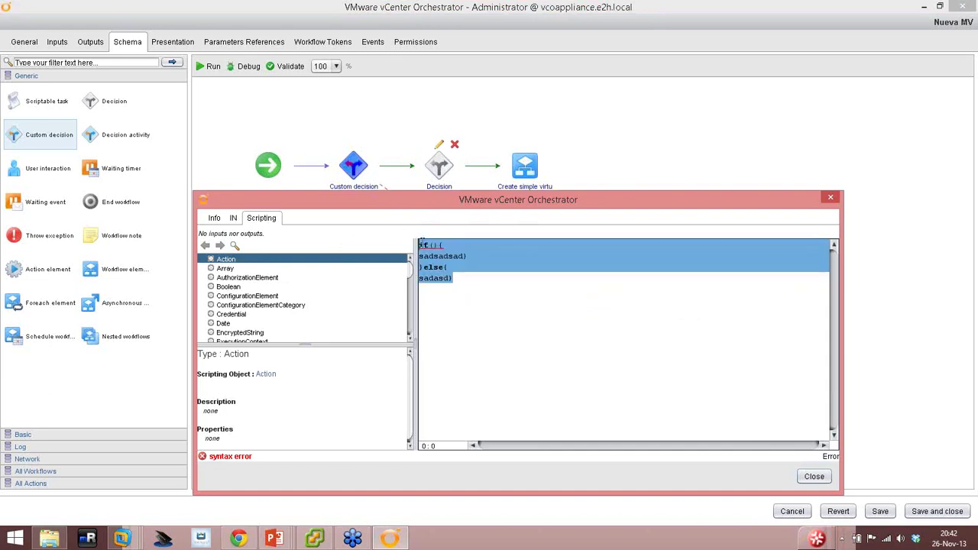
left_click(449, 267)
key("ctrl+End")
key("ctrl+a")
left_click(461, 275)
key("ctrl+a")
left_click(465, 281)
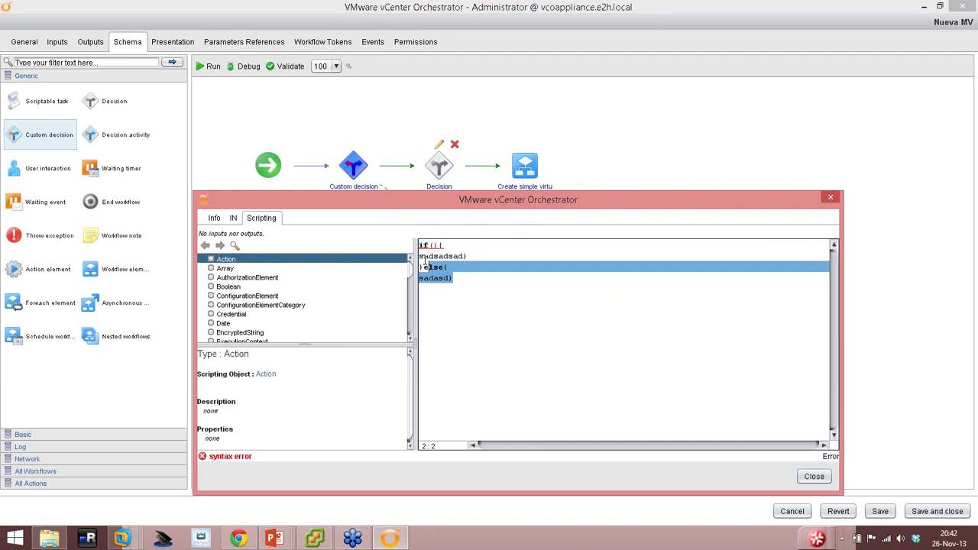
key("ctrl+a")
left_click(488, 295)
key("ctrl+a")
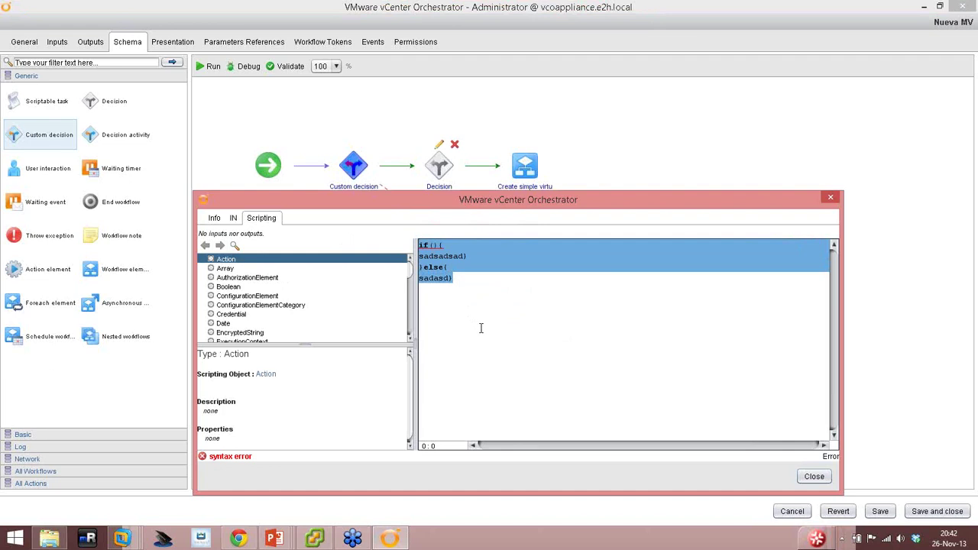
- Close the script, delete the Custom decision, and close the editor without saving
left_click(830, 198)
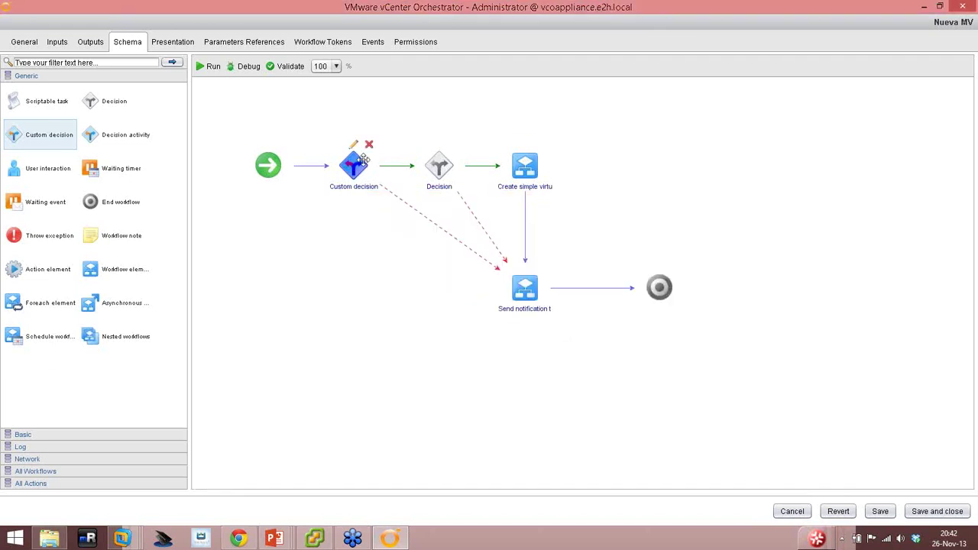
left_click(369, 146)
left_click(583, 325)
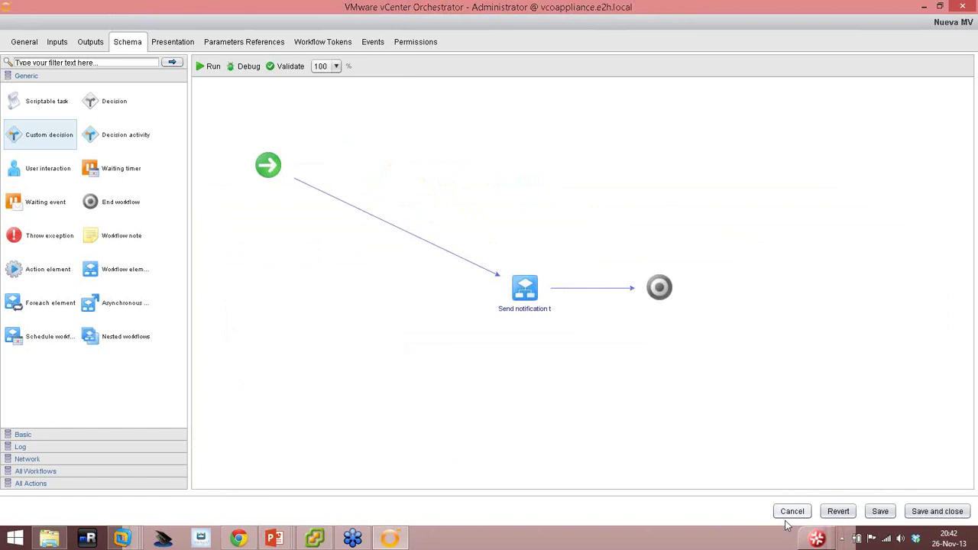
left_click(788, 514)
left_click(565, 304)
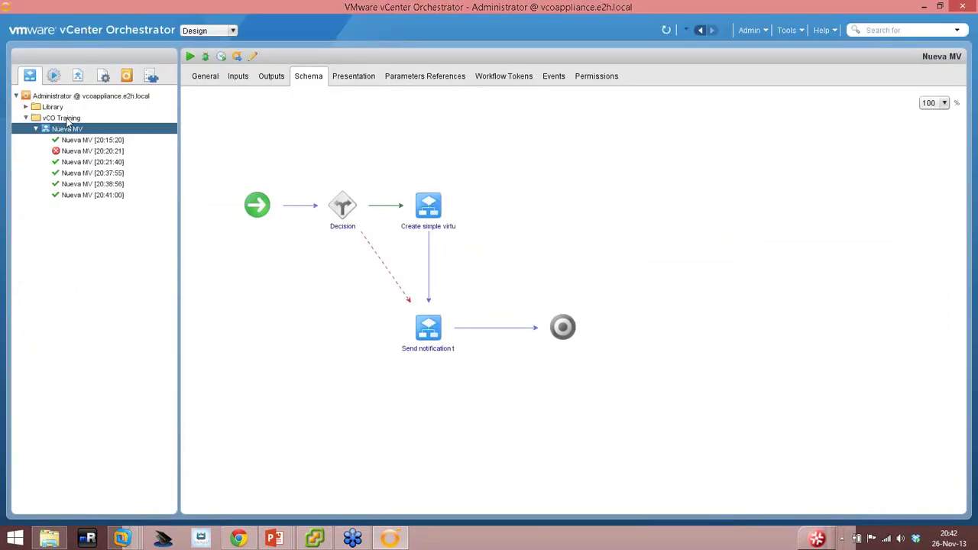
- Create a new workflow named 'Arrancar VM' in the vCO Training folder
right_click(67, 120)
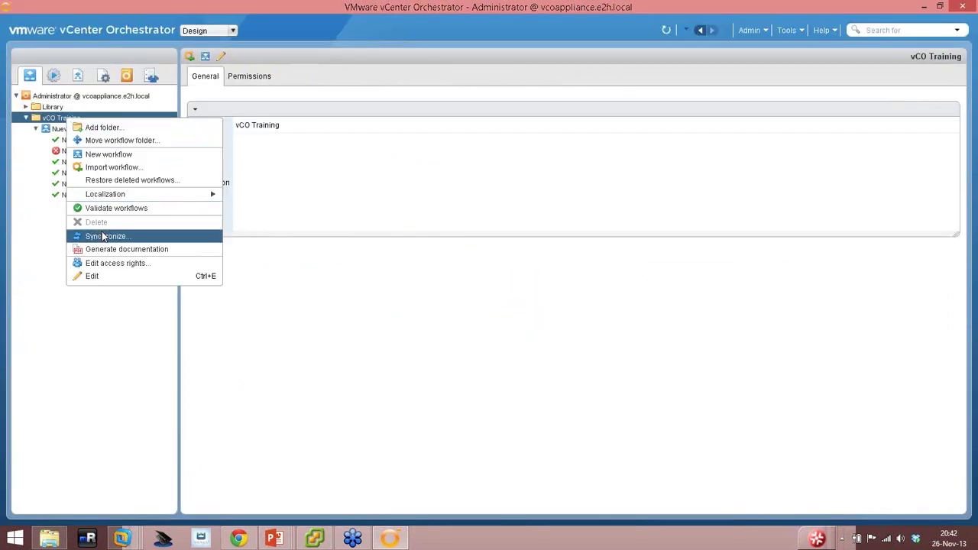
left_click(109, 154)
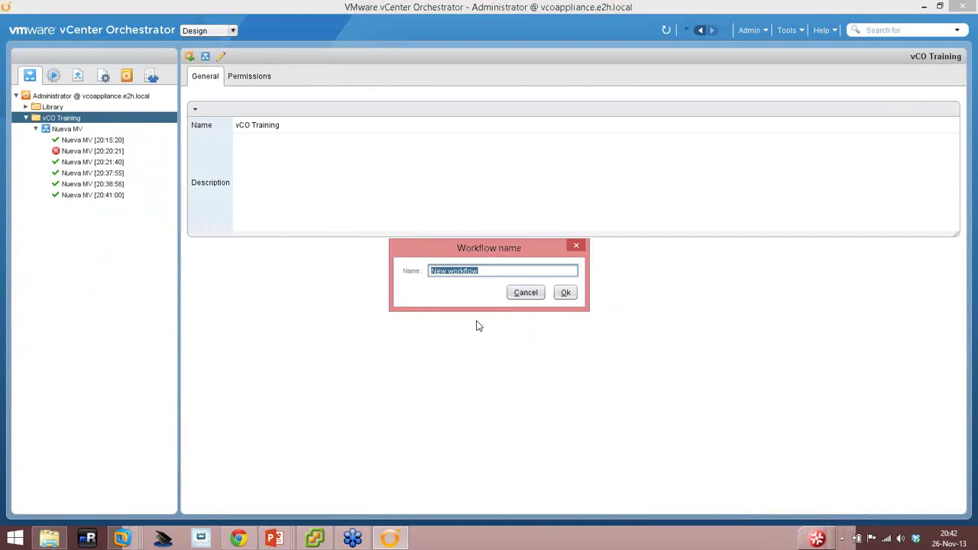
type("Arrancar VM")
left_click(566, 294)
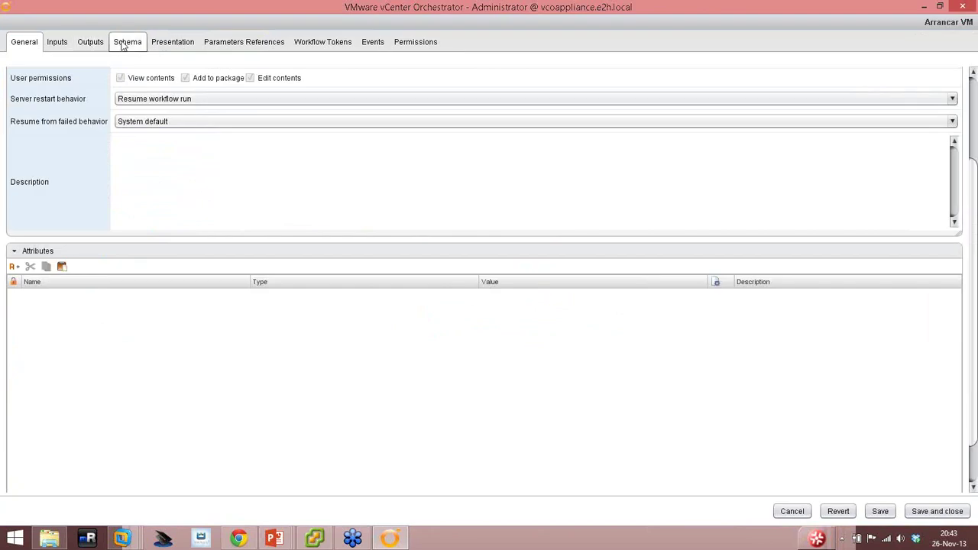
- In the workflow schema, drop an Action element onto the start-to-end link
left_click(123, 45)
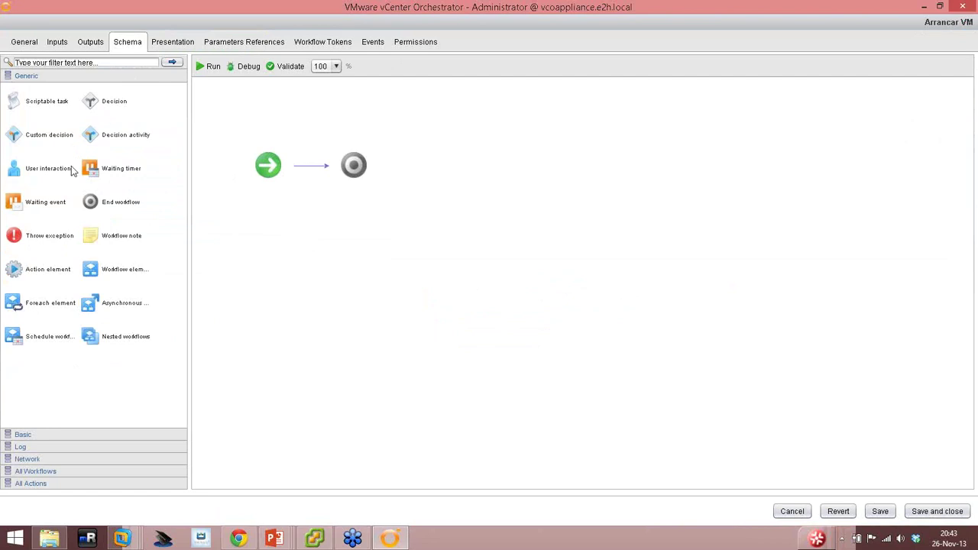
left_click(92, 102)
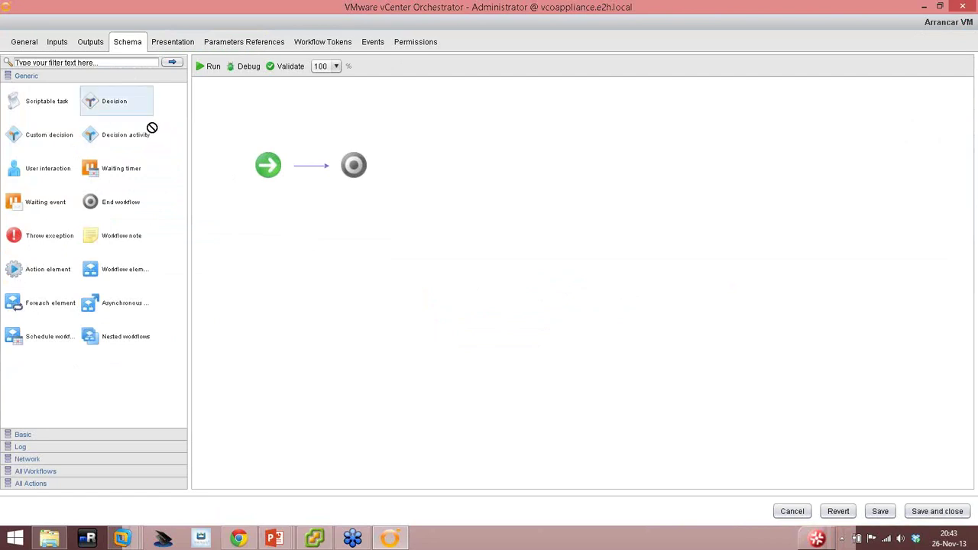
left_click_drag(15, 271, 322, 178)
- Add the startVM action to the schema and bring up its parameter bindings
type("s")
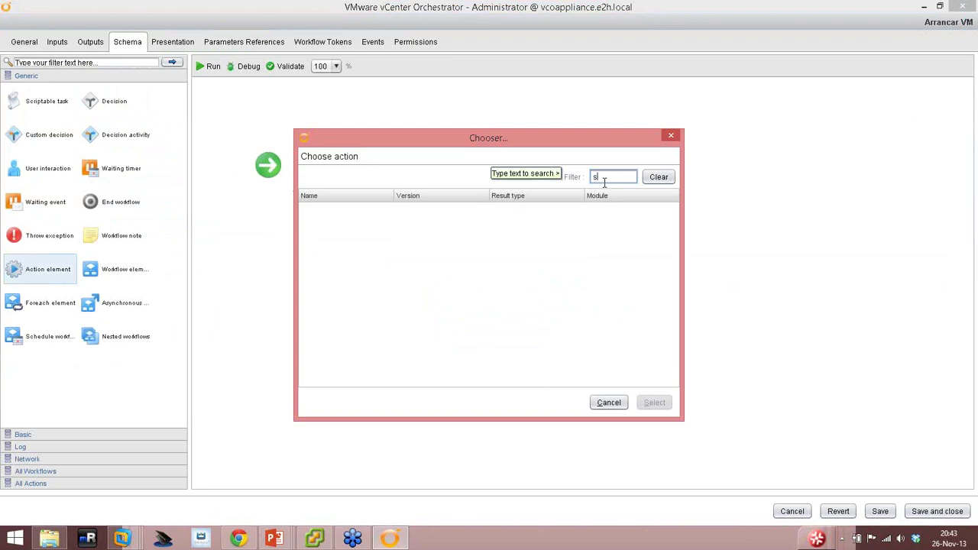
type("tart")
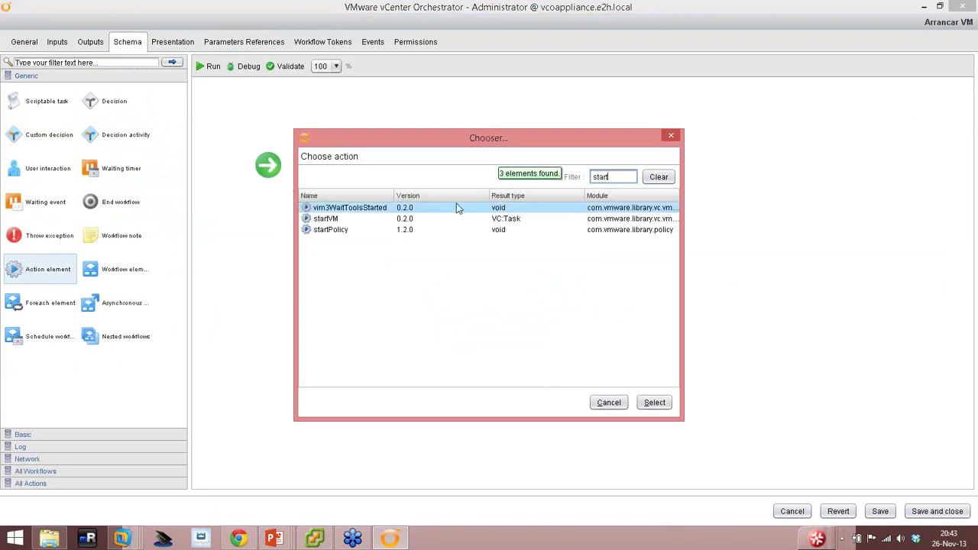
double_click(330, 222)
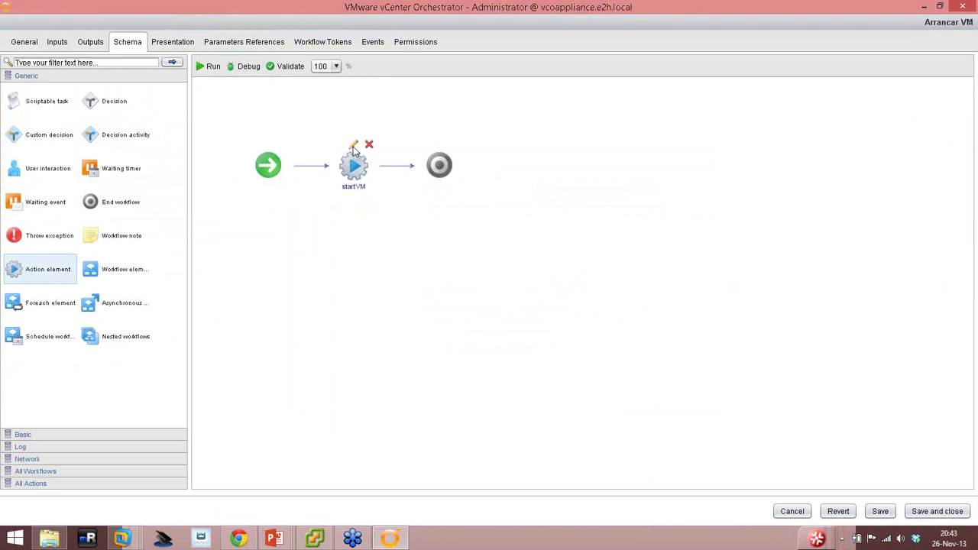
left_click(353, 145)
left_click(336, 218)
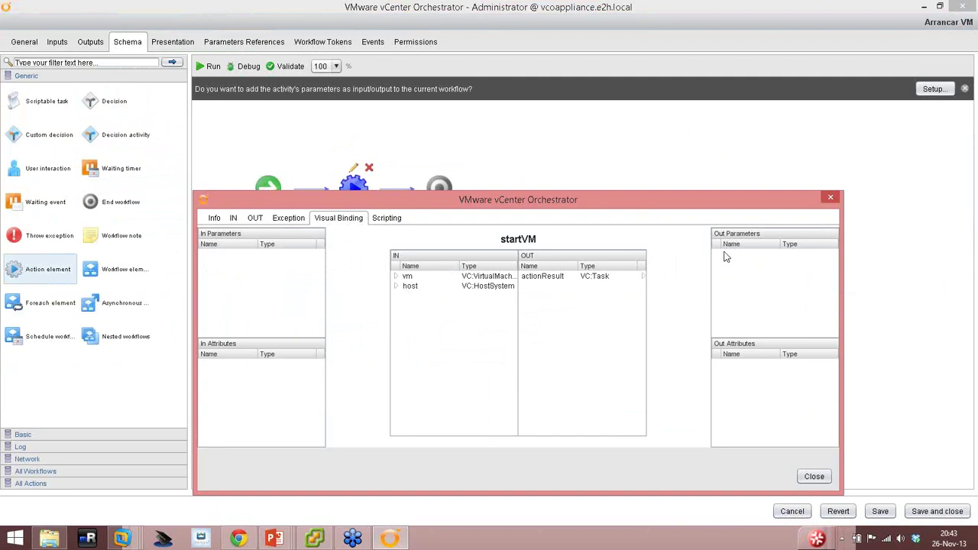
left_click(831, 198)
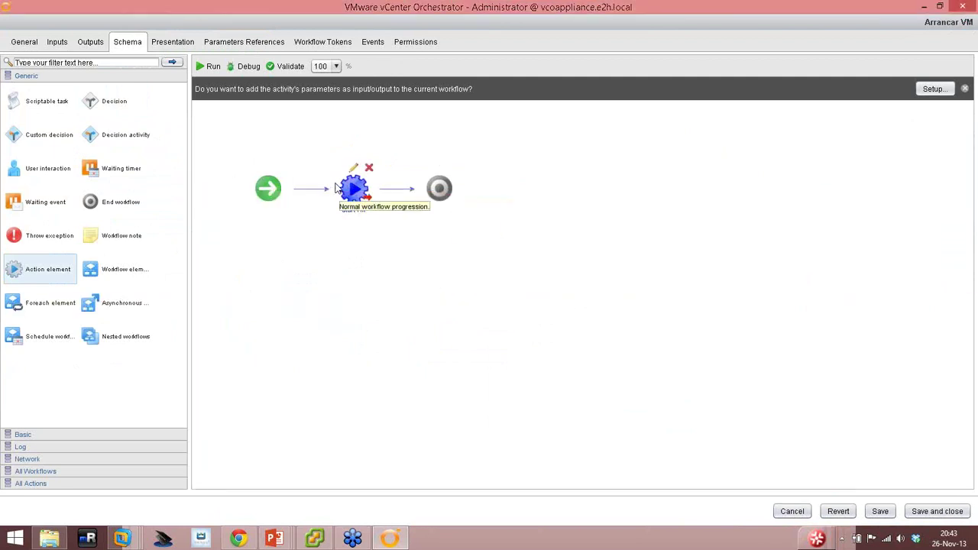
left_click(353, 168)
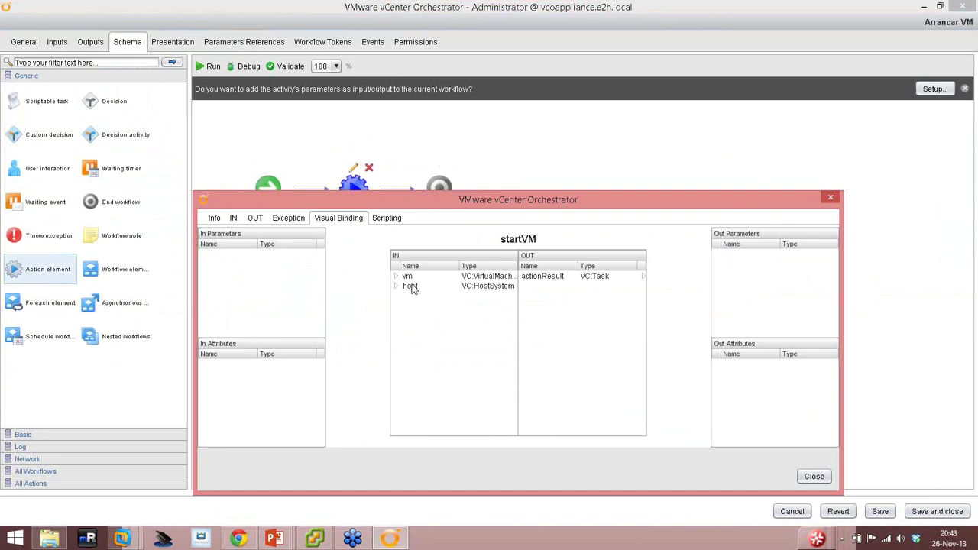
- Bind startVM's host input to a new attribute set to esxi01.e2h.local
left_click(414, 287)
left_click_drag(411, 289, 246, 389)
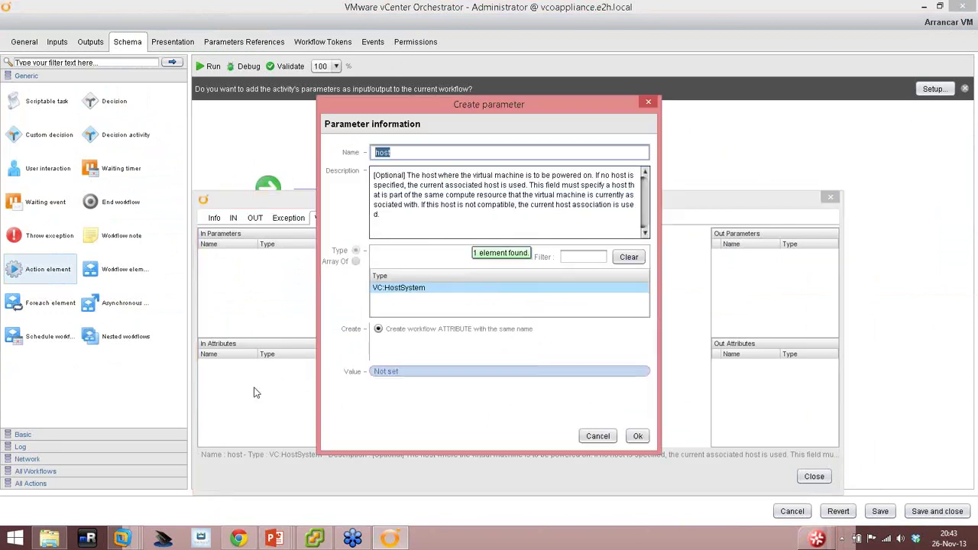
left_click(393, 374)
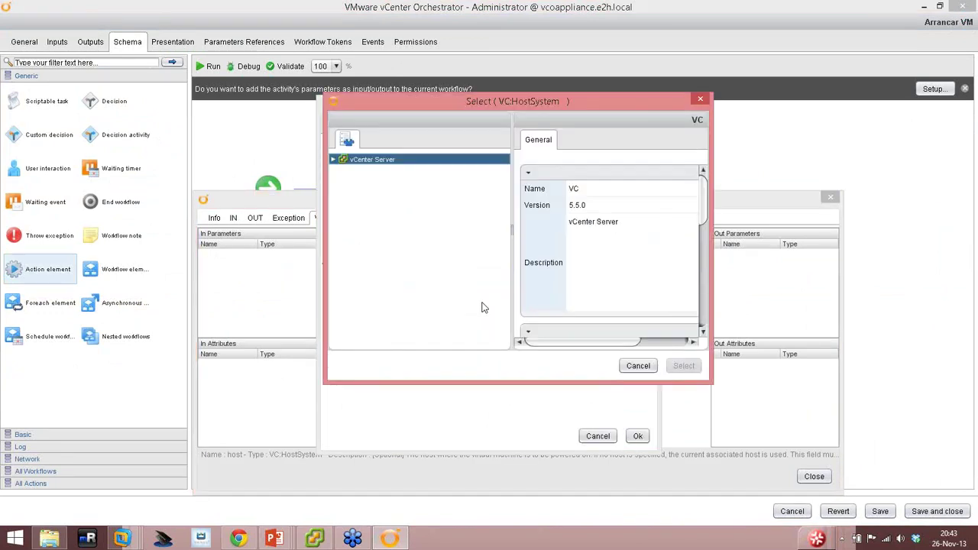
left_click(333, 160)
left_click(343, 171)
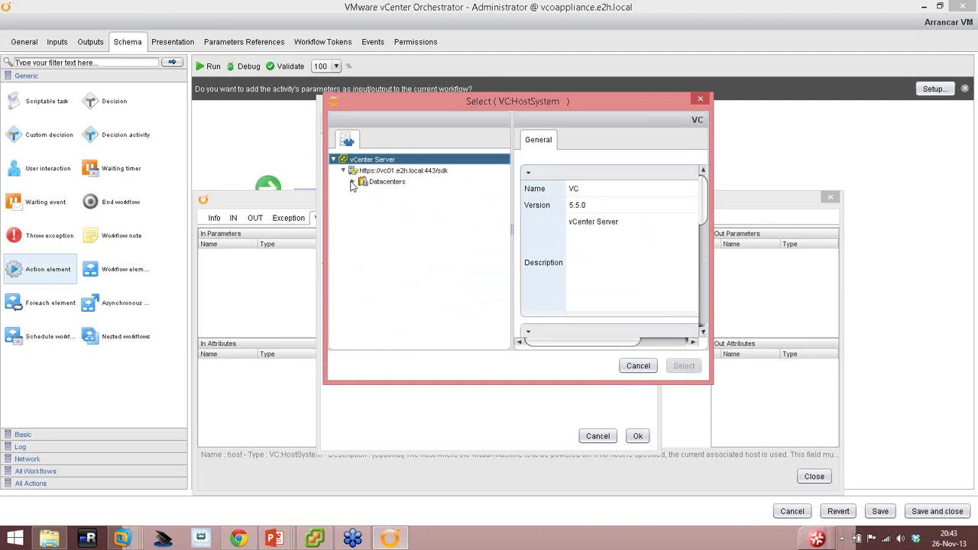
left_click(353, 182)
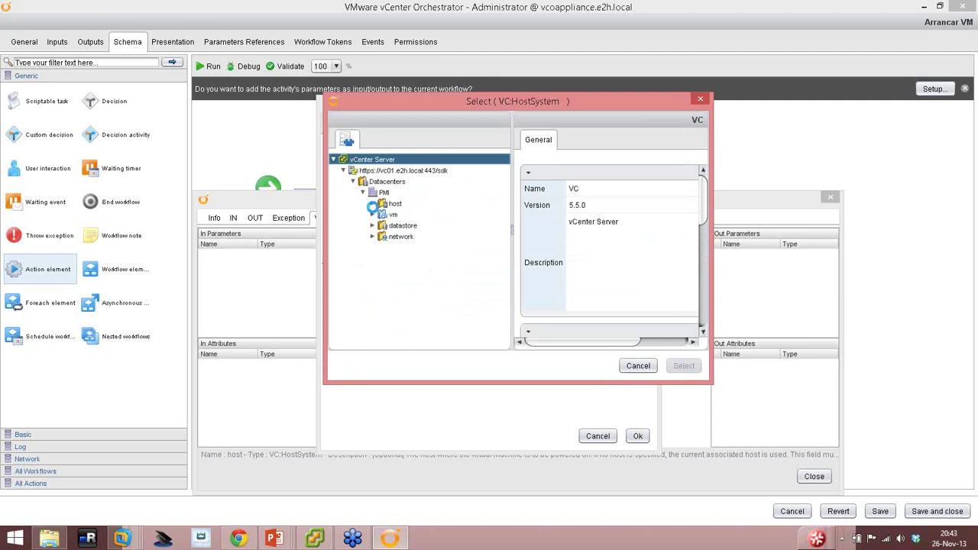
left_click(372, 203)
left_click(382, 215)
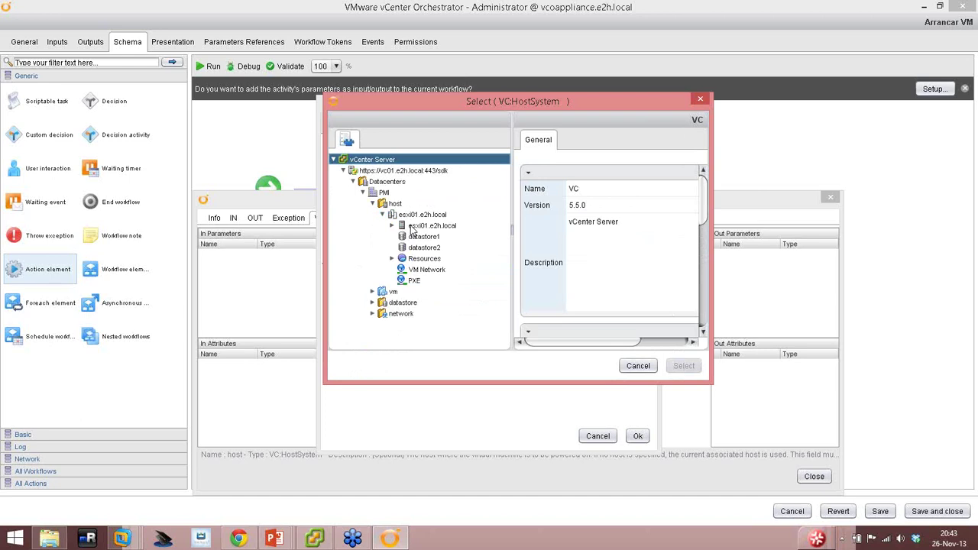
left_click(419, 227)
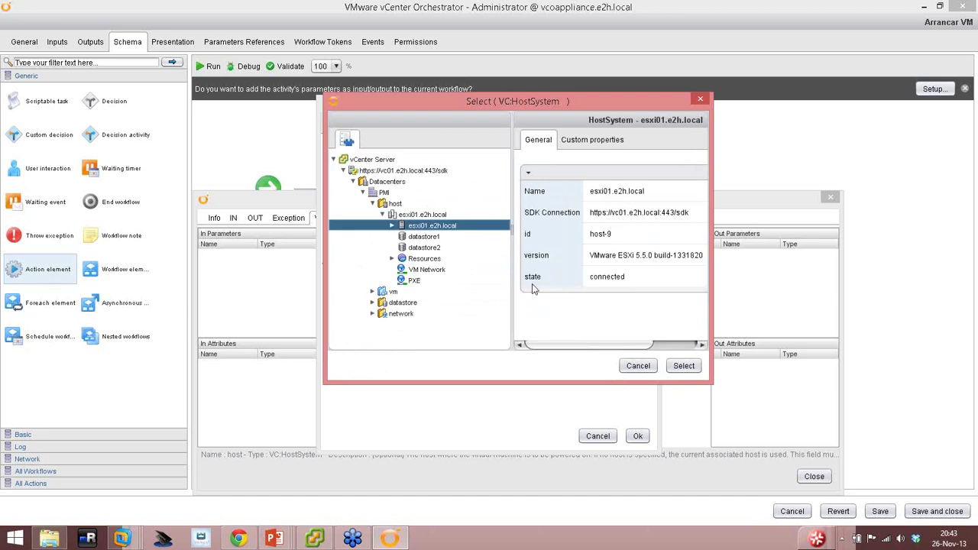
left_click(683, 365)
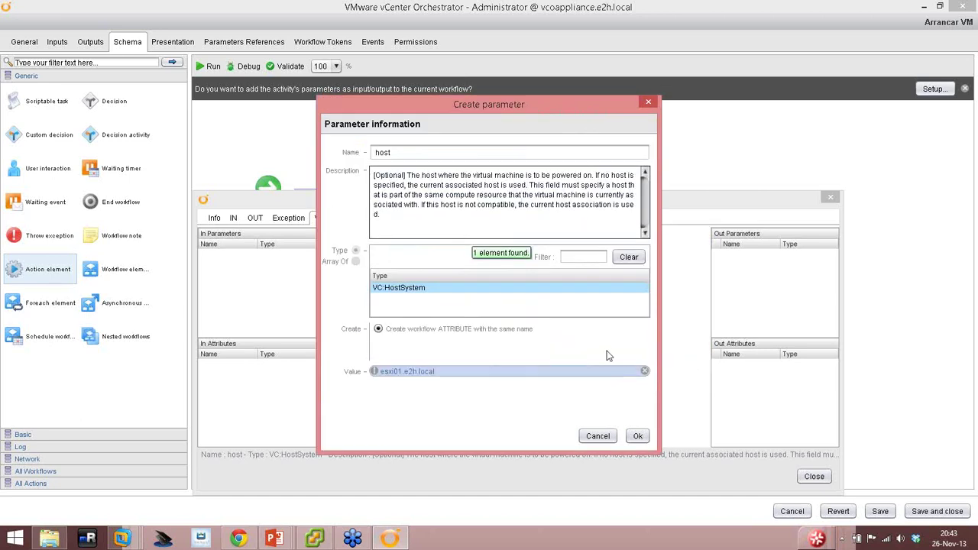
left_click(637, 436)
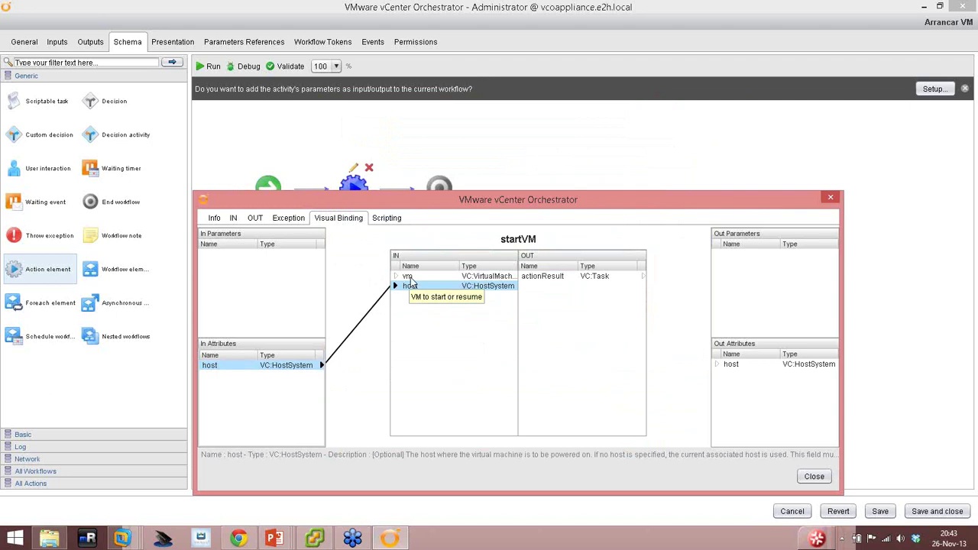
- Bind vm to a new workflow input and actionResult to a new workflow output
left_click_drag(409, 278, 278, 276)
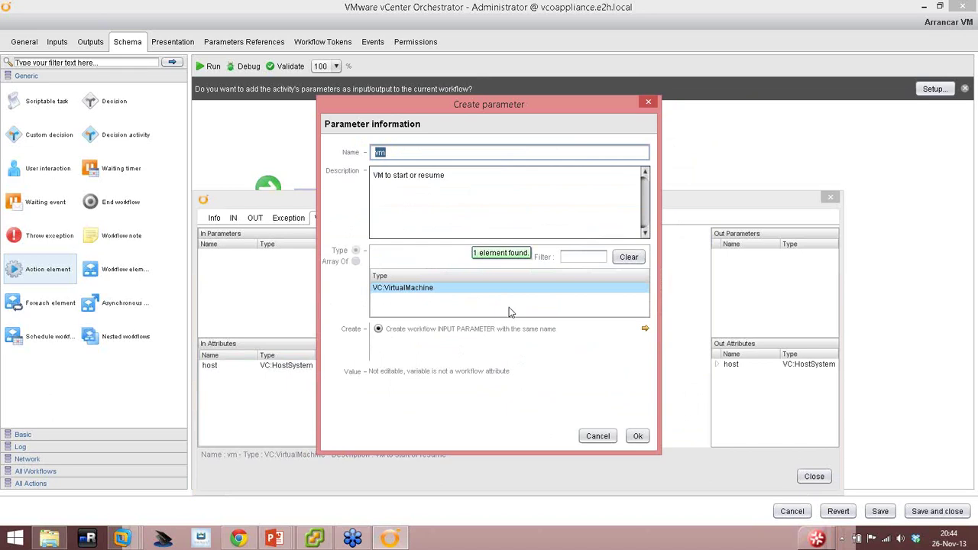
left_click(637, 436)
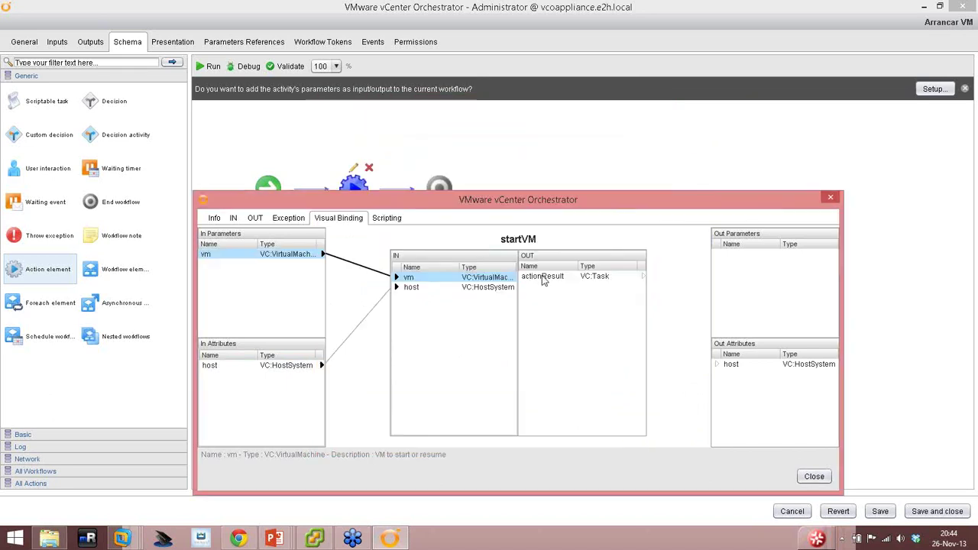
left_click_drag(543, 280, 742, 299)
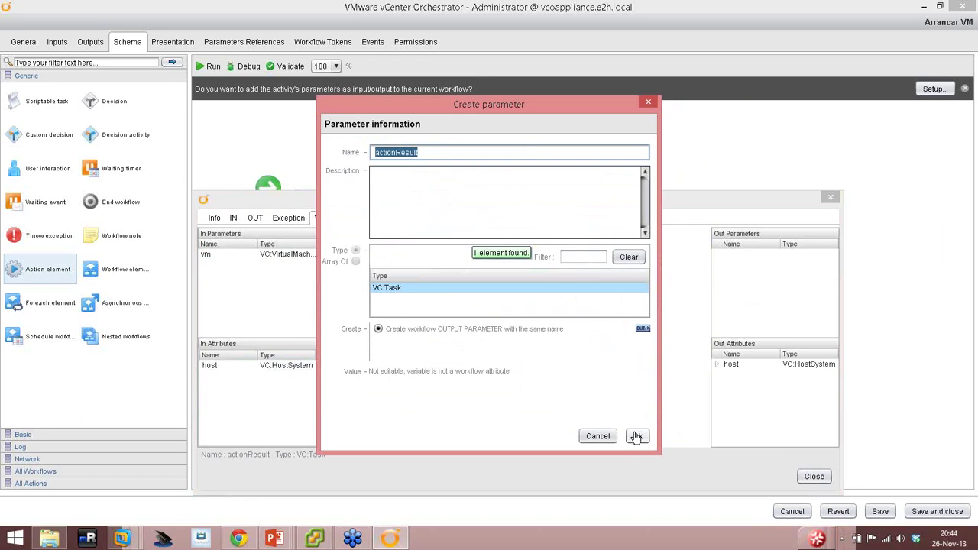
left_click(636, 436)
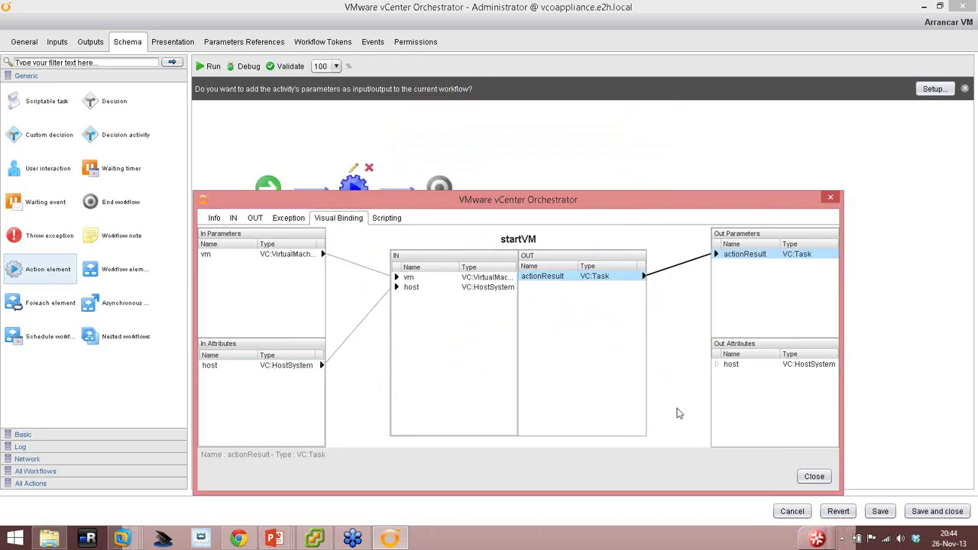
left_click(815, 476)
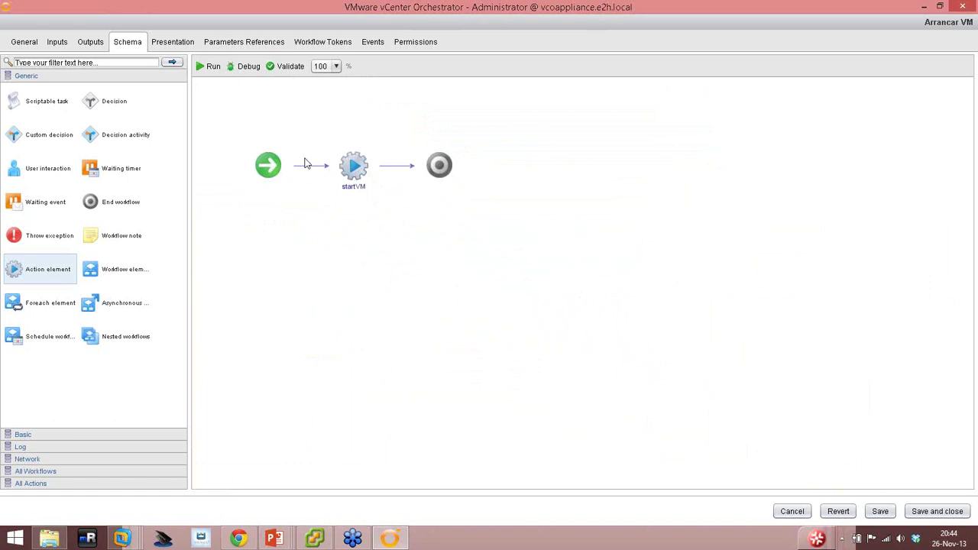
- Insert a Decision before startVM that tests whether the vm's state is poweredOff
left_click_drag(92, 102, 309, 167)
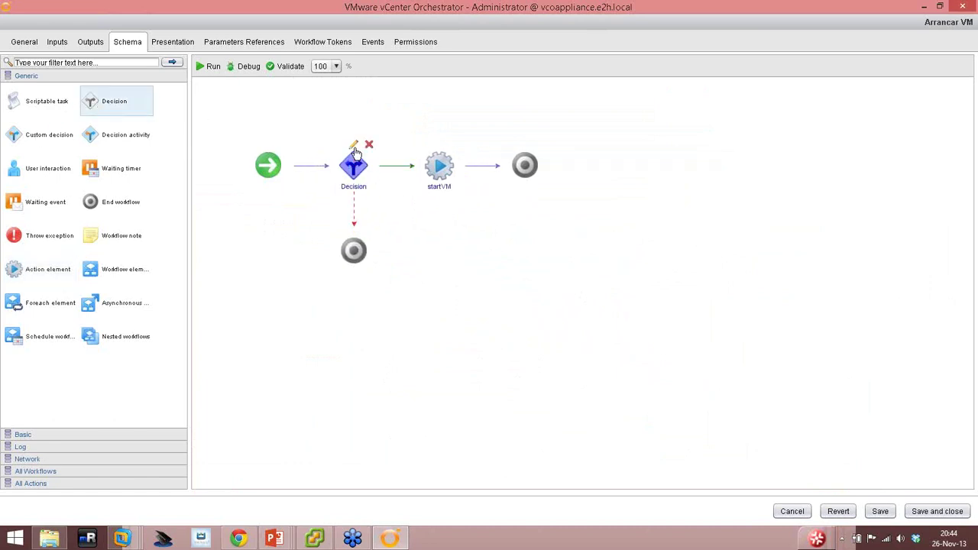
left_click(353, 147)
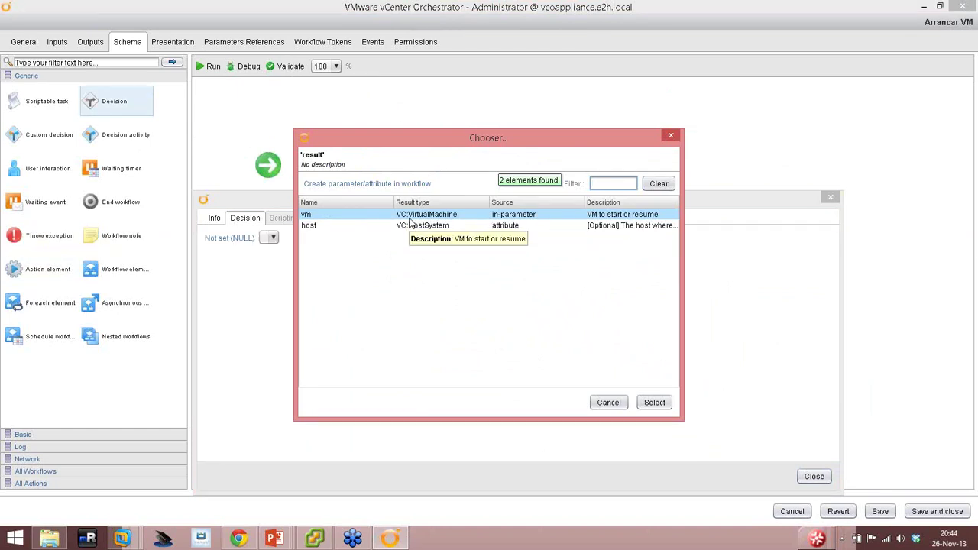
double_click(410, 217)
left_click(336, 239)
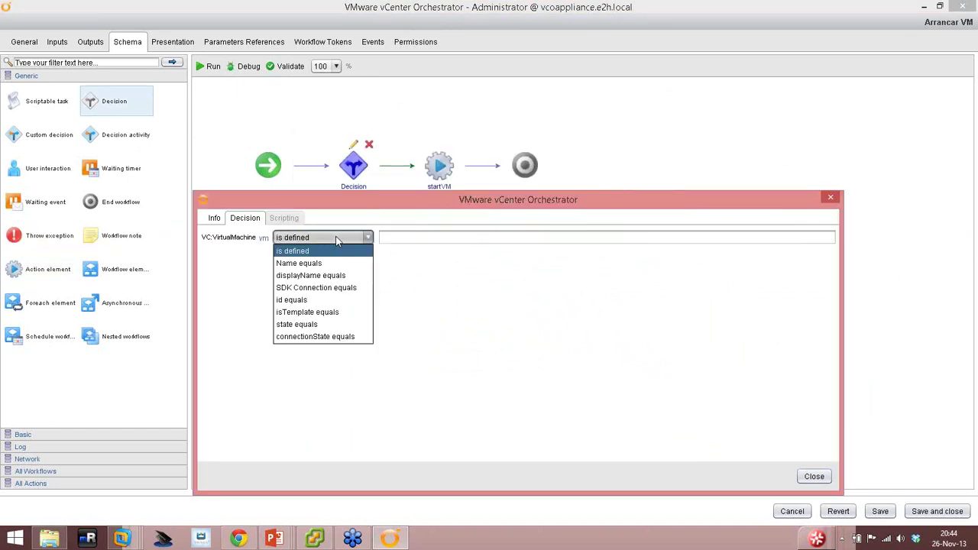
left_click(343, 324)
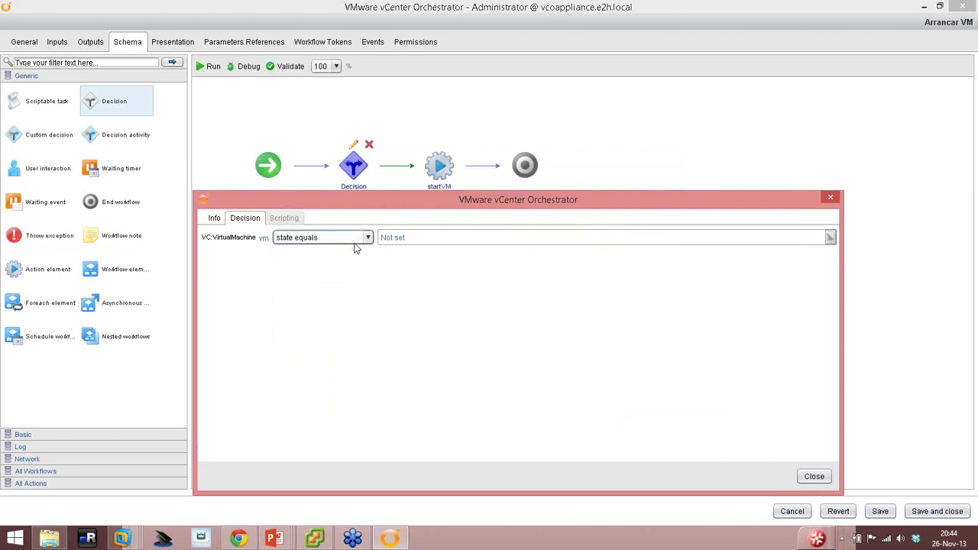
left_click(393, 242)
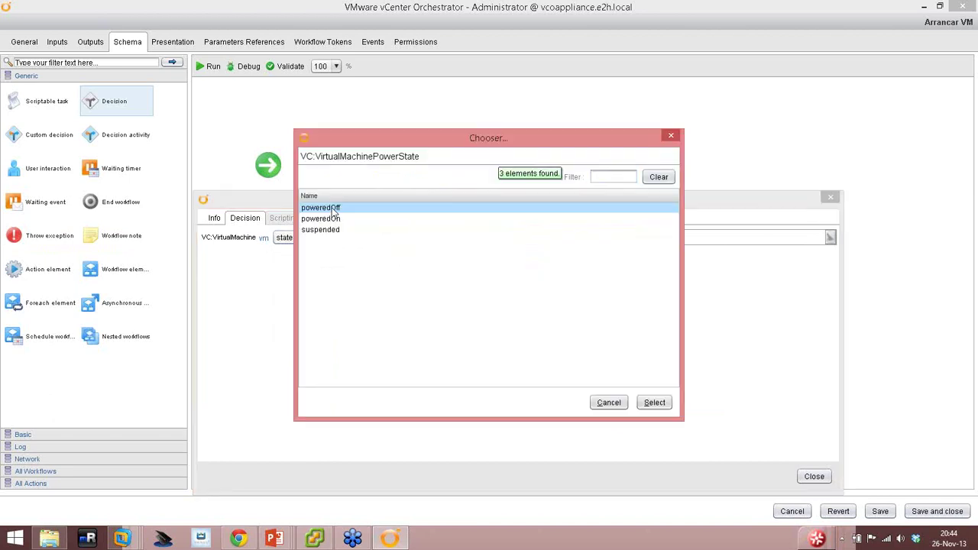
double_click(333, 208)
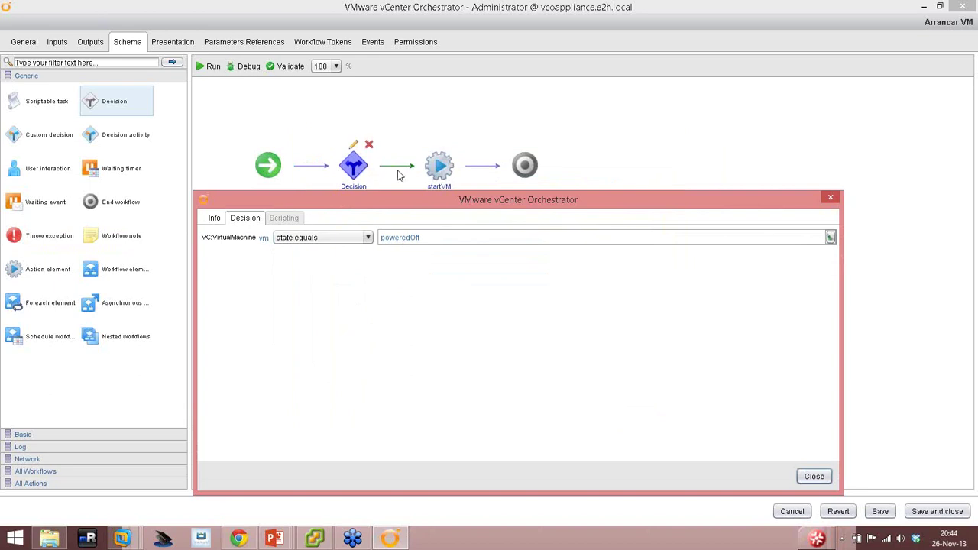
- Keep the condition 'state equals' and reselect poweredOff as the compared value
mouse_move(440, 173)
left_click_drag(719, 204, 738, 254)
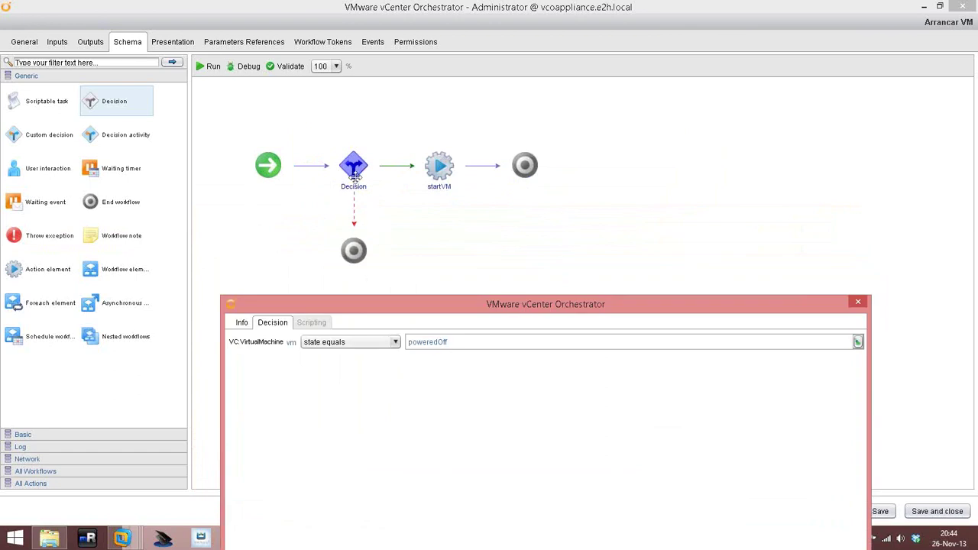
left_click_drag(390, 312, 464, 163)
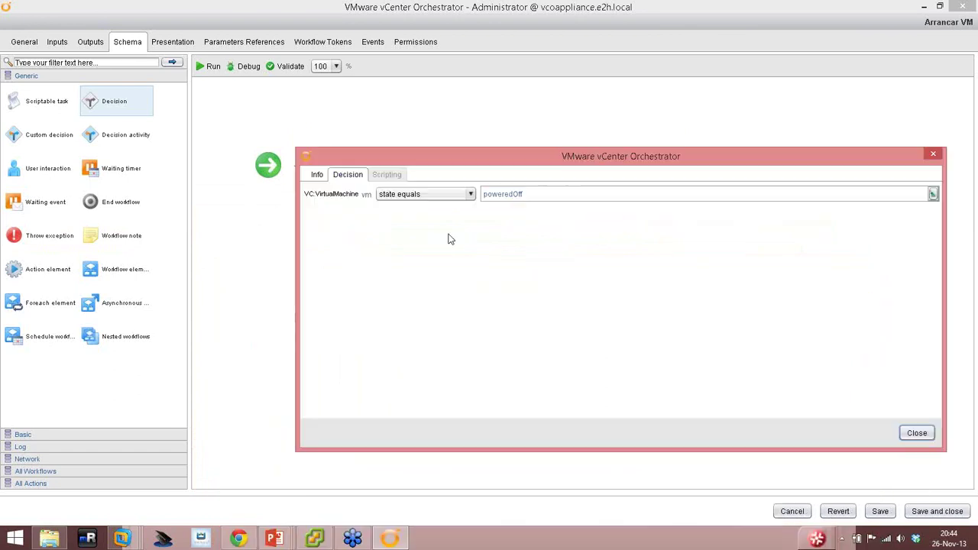
left_click(412, 196)
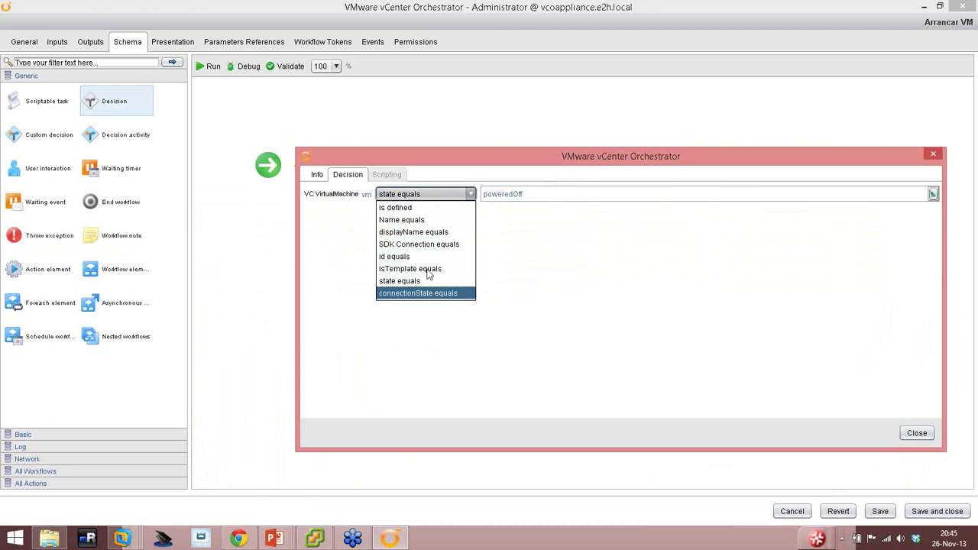
left_click(651, 256)
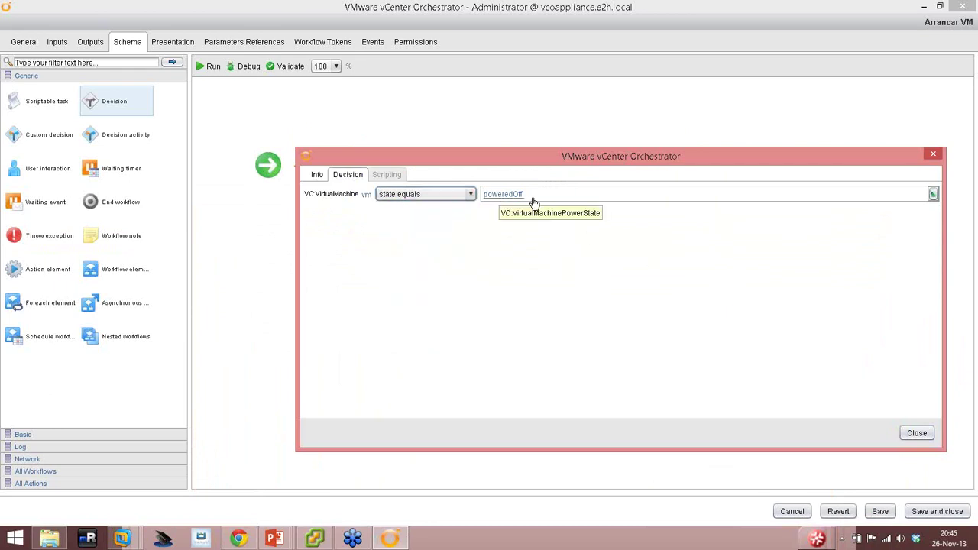
left_click(935, 194)
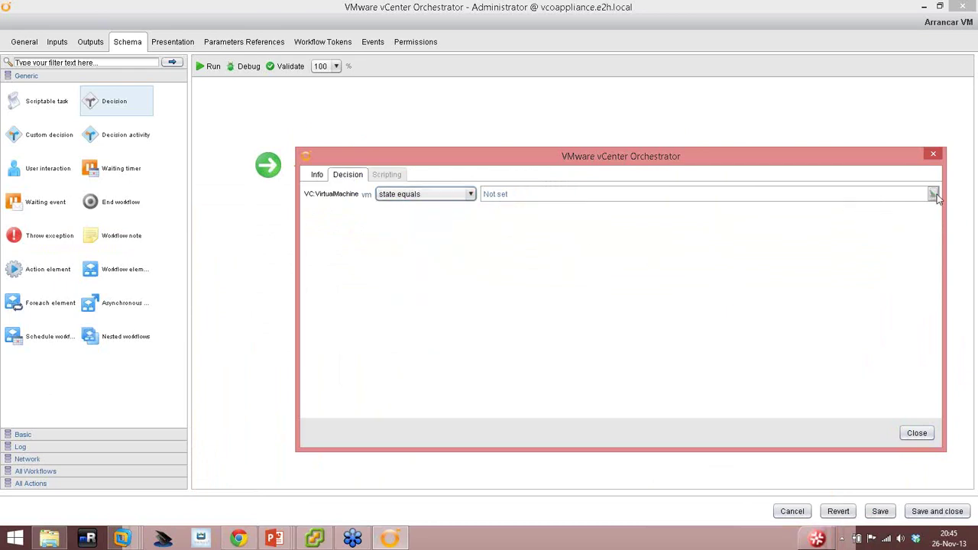
left_click(501, 196)
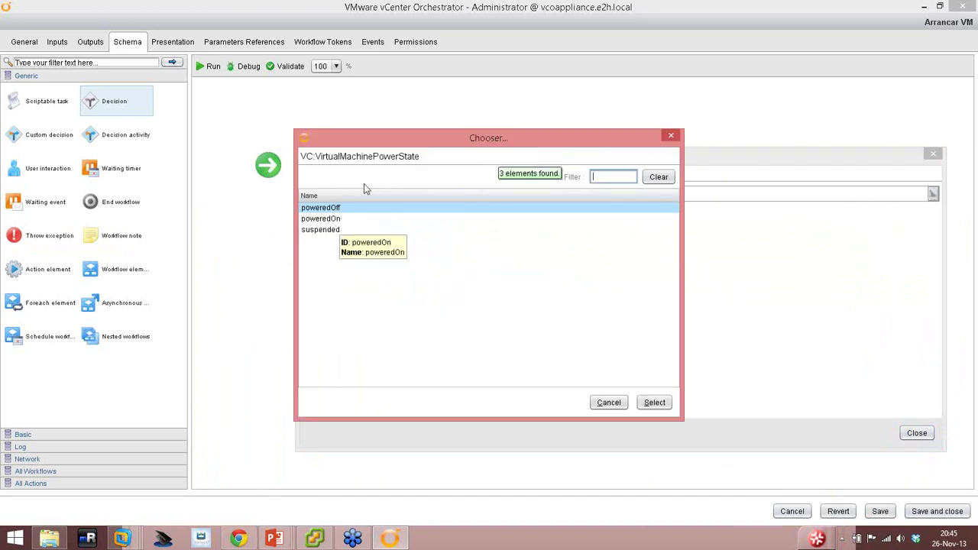
left_click_drag(397, 144, 415, 223)
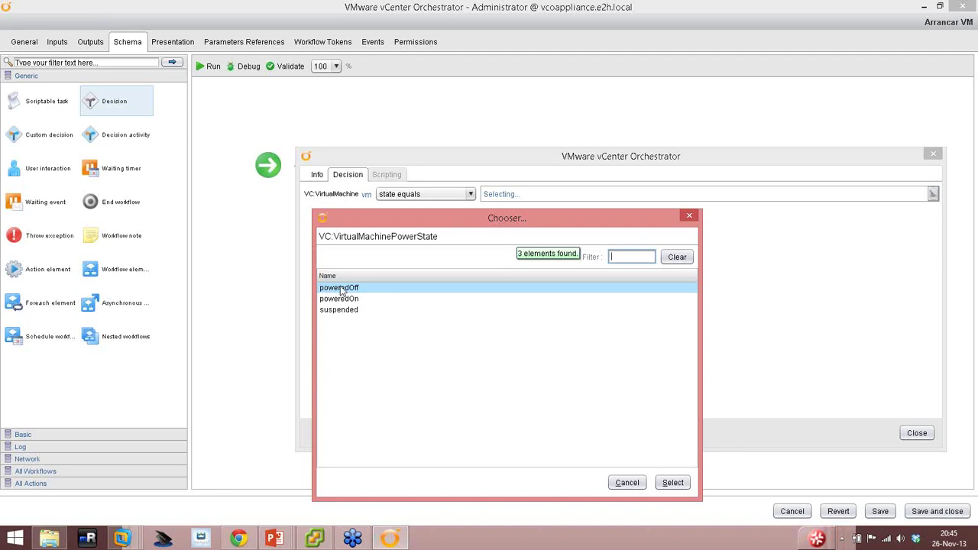
double_click(340, 289)
left_click(916, 432)
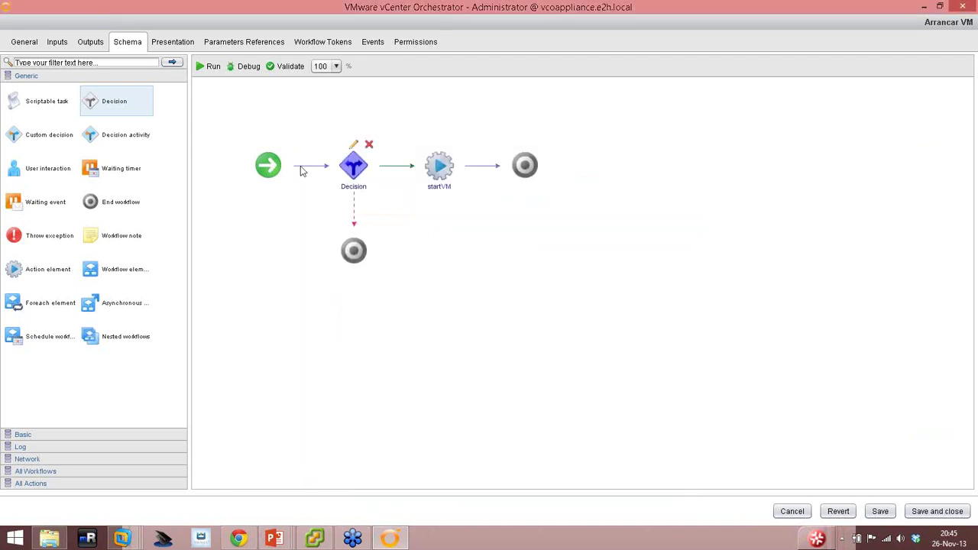
- Validate the Arrancar VM workflow and save it as a new version
mouse_move(440, 166)
left_click(279, 67)
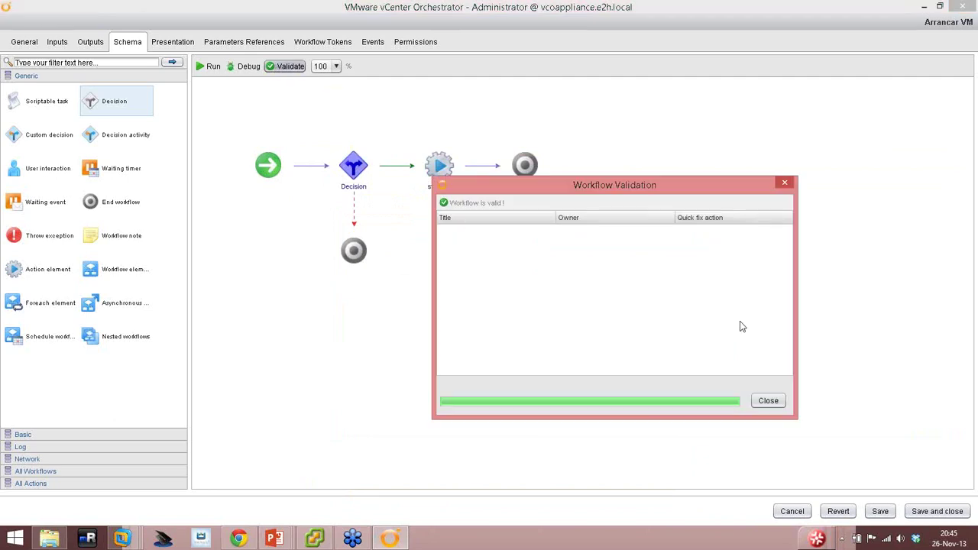
left_click(767, 400)
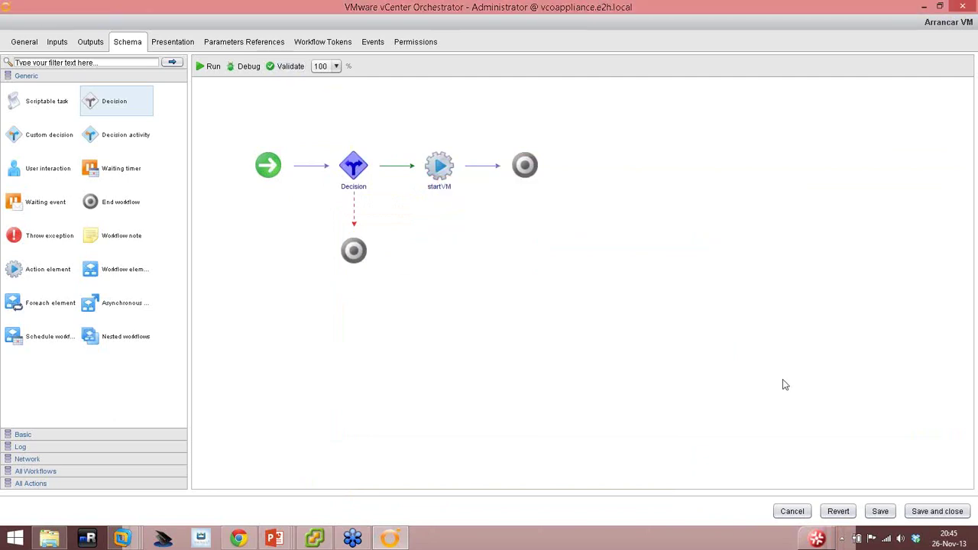
left_click(929, 512)
left_click(520, 320)
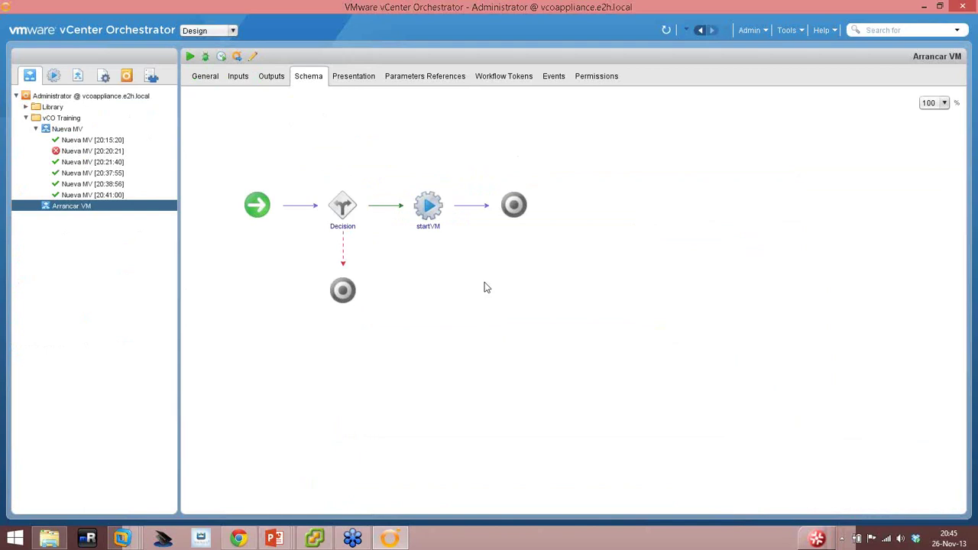
- Start a workflow run and check TestMail2's power state in vSphere Client
left_click(190, 55)
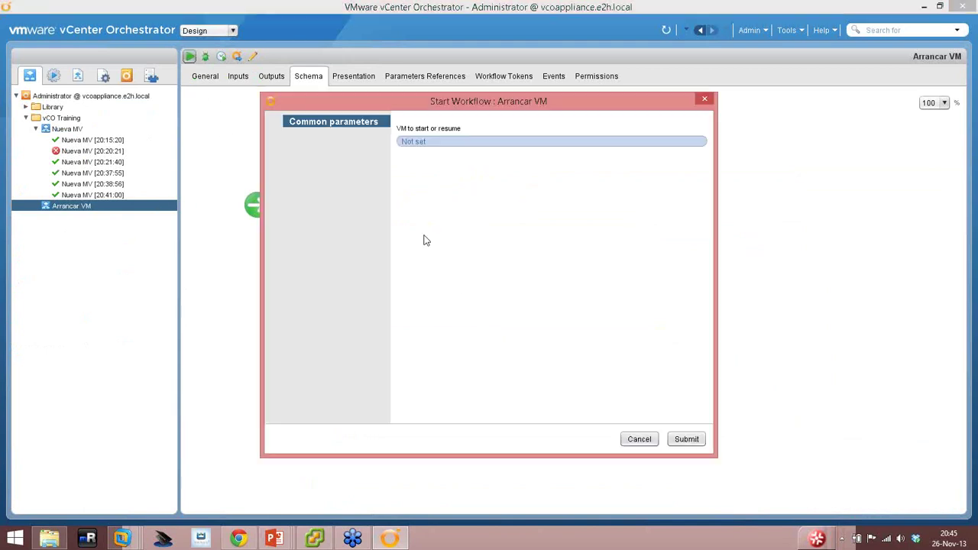
left_click(425, 142)
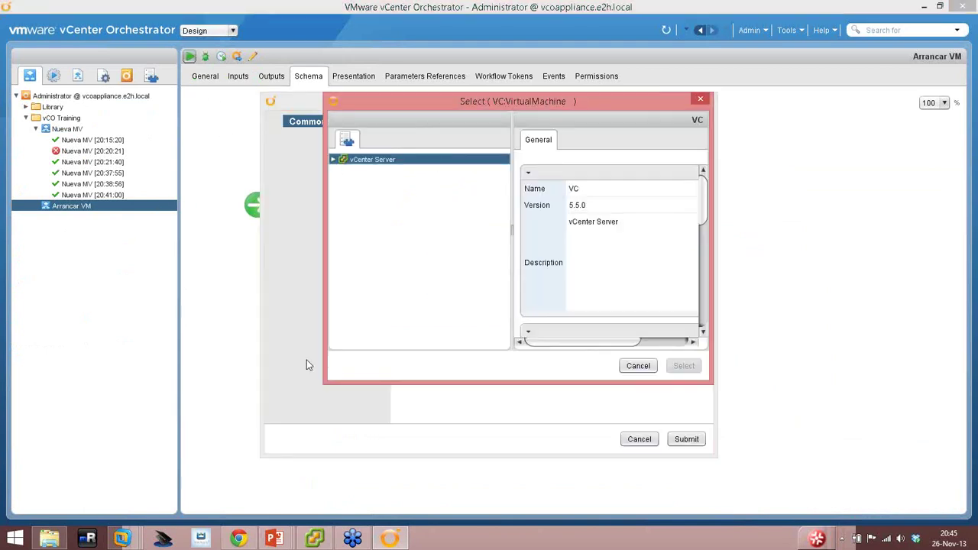
left_click(313, 540)
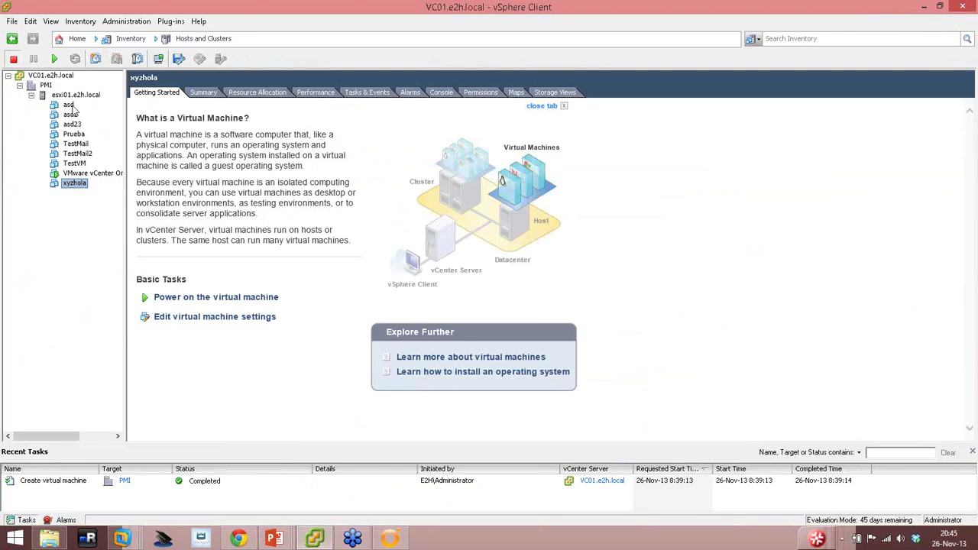
left_click(83, 154)
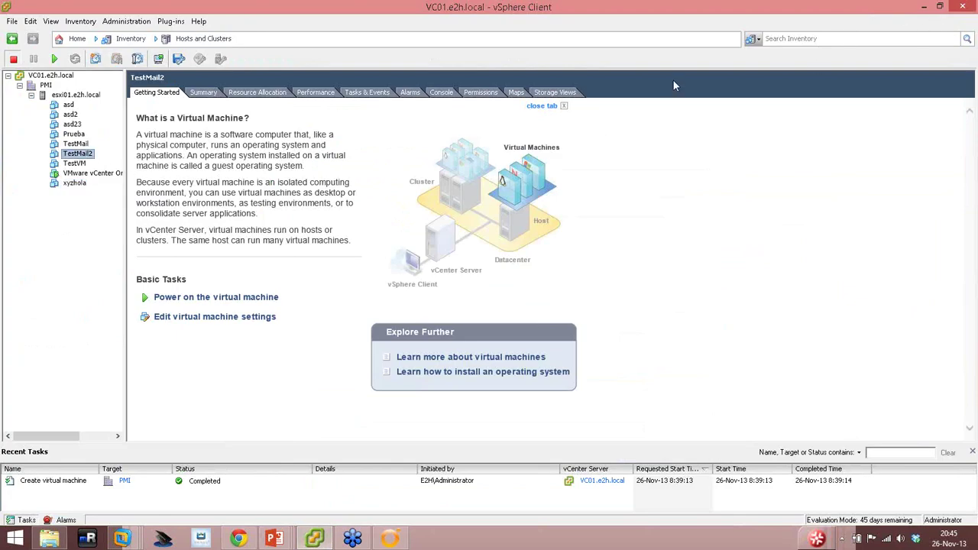
left_click(924, 6)
- Choose TestMail2 from the PMI datacenter's VMs as input and submit the run
left_click(333, 159)
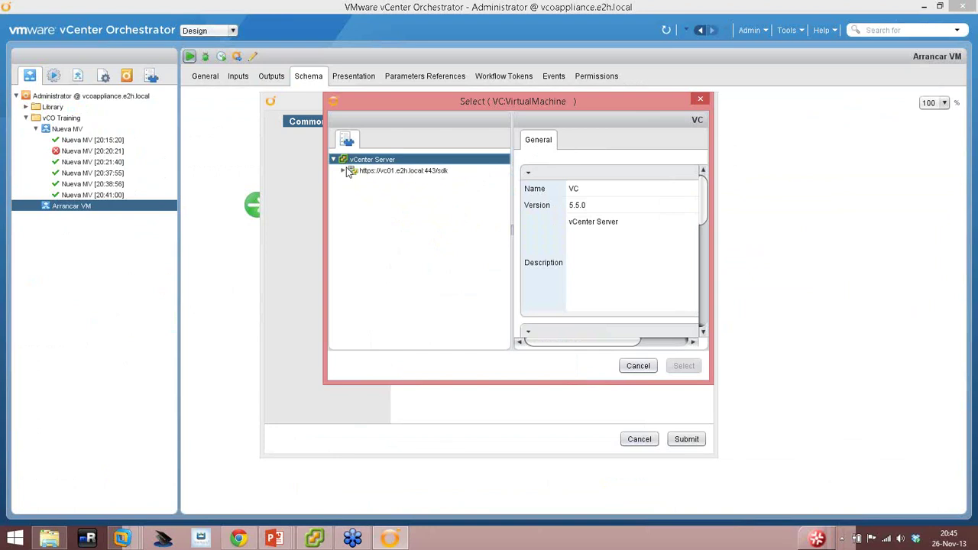
left_click(343, 171)
left_click(363, 193)
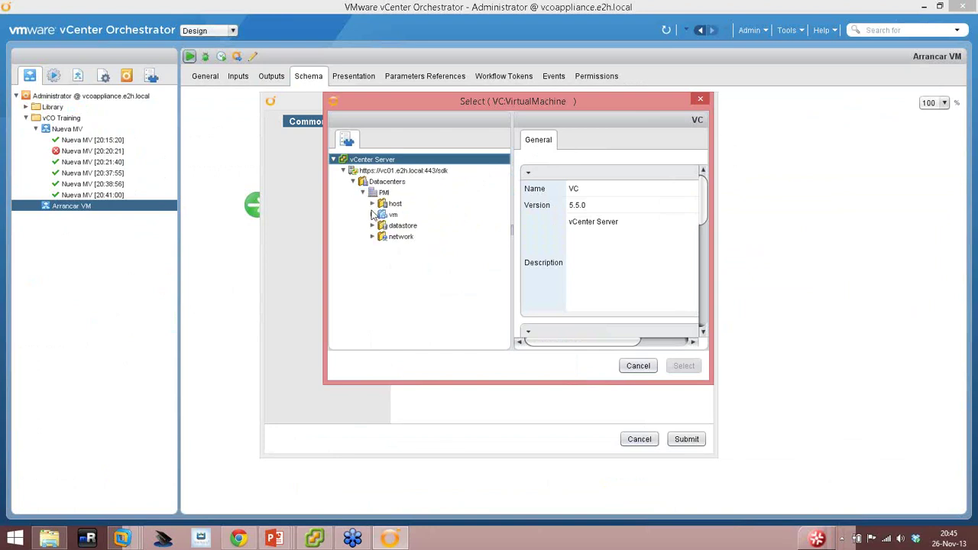
left_click(372, 215)
left_click(413, 259)
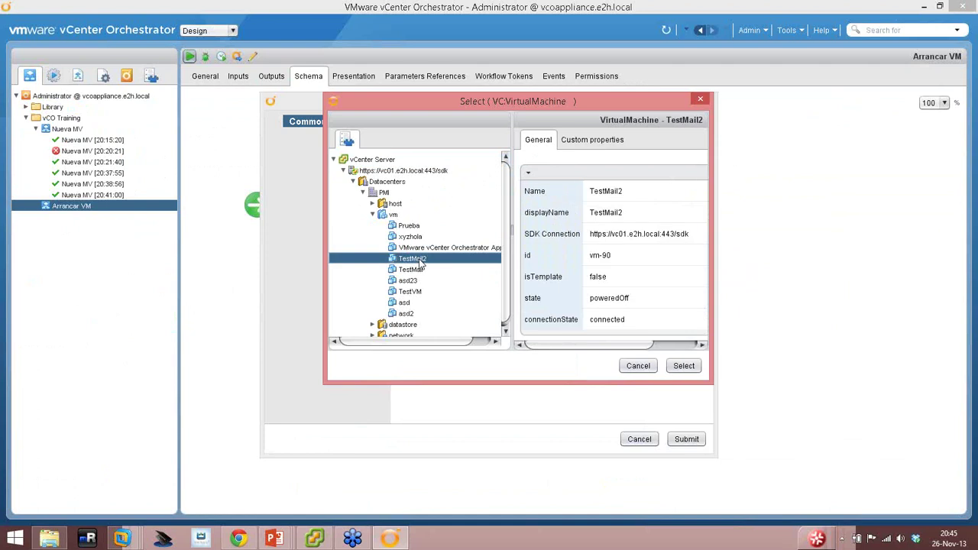
left_click(685, 366)
left_click(687, 439)
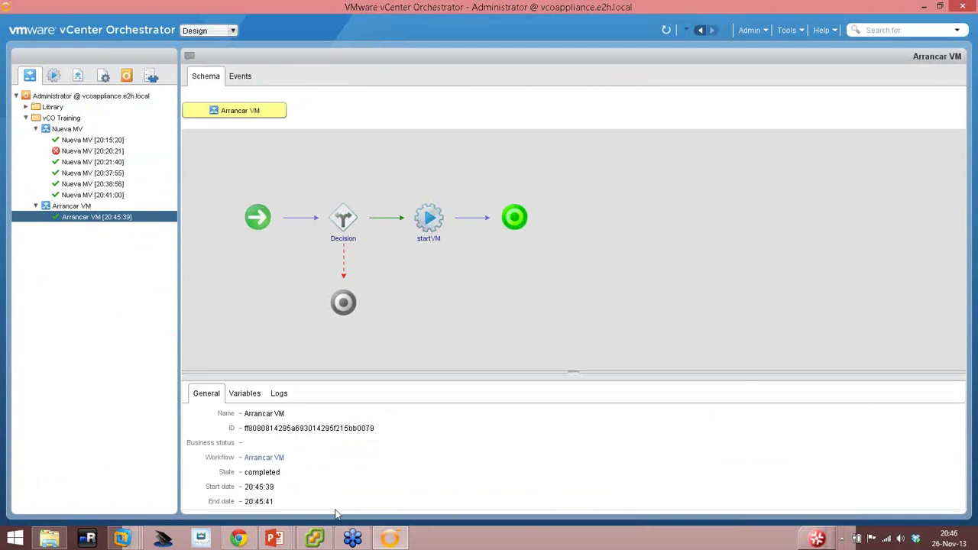
- Power on the Prueba virtual machine in vSphere Client, then return to Orchestrator
left_click(314, 538)
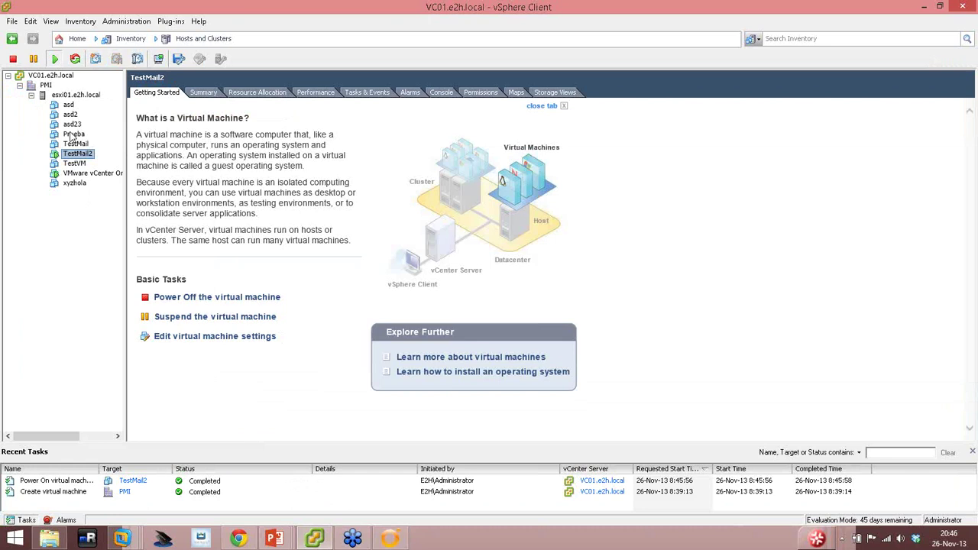
right_click(71, 136)
mouse_move(107, 139)
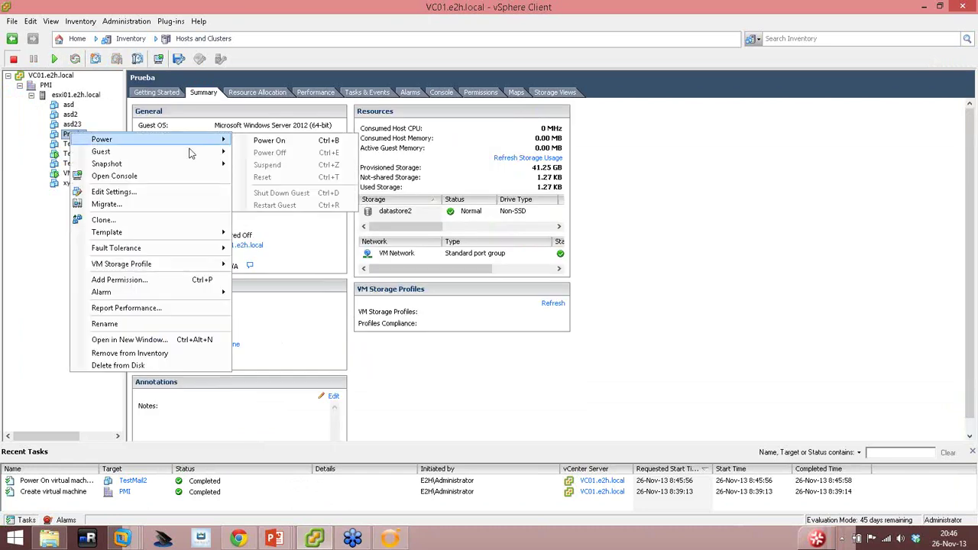
left_click(255, 146)
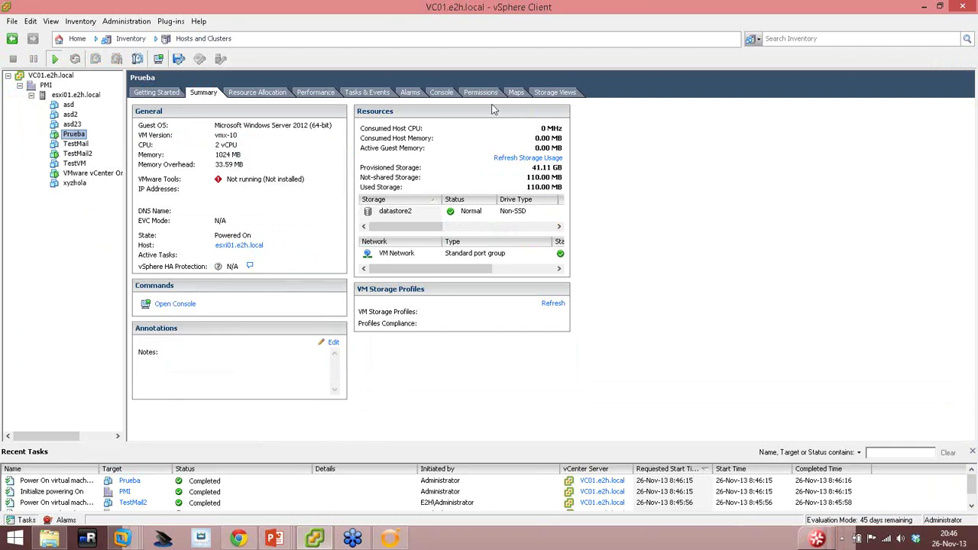
key("alt+Tab")
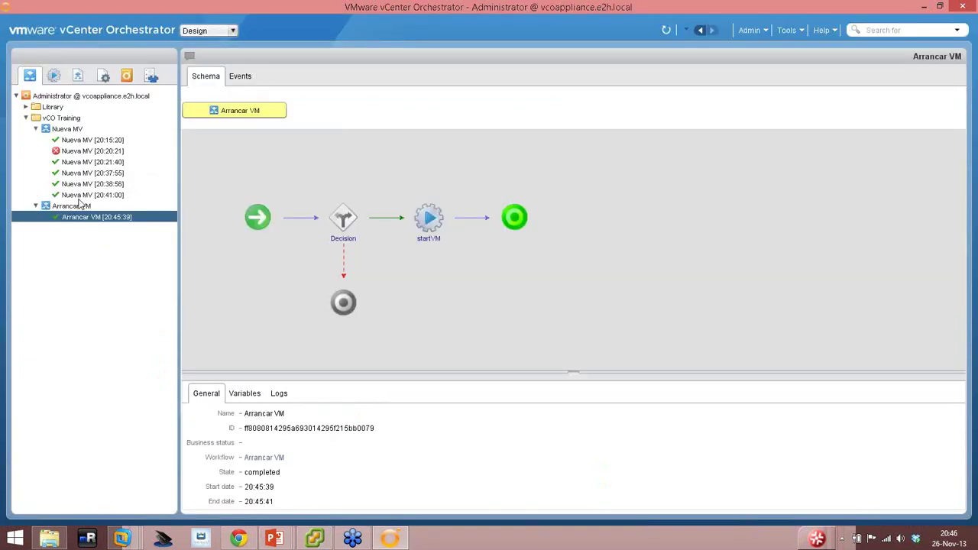
- Run Arrancar VM again with Prueba, from vc01 > PMI's VMs, as the input
right_click(74, 211)
left_click(100, 216)
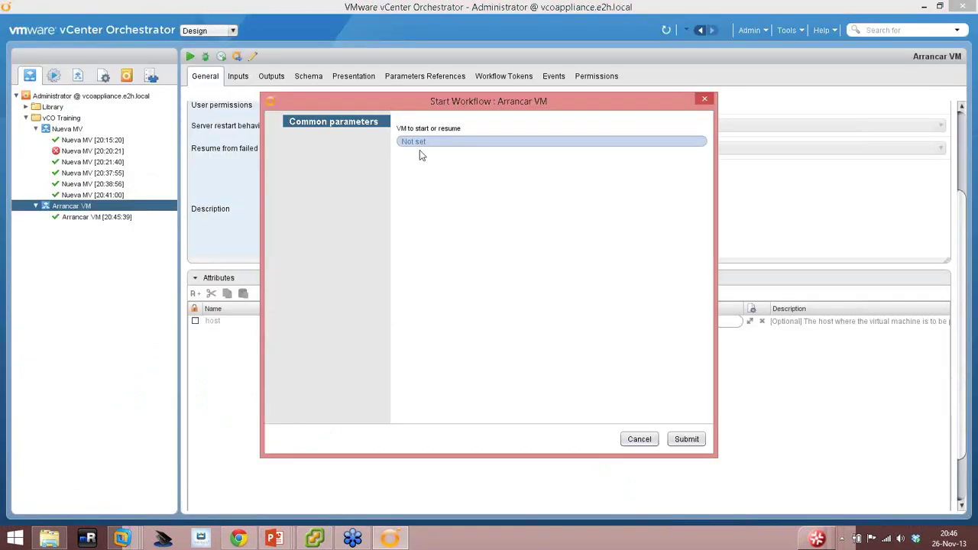
left_click(333, 159)
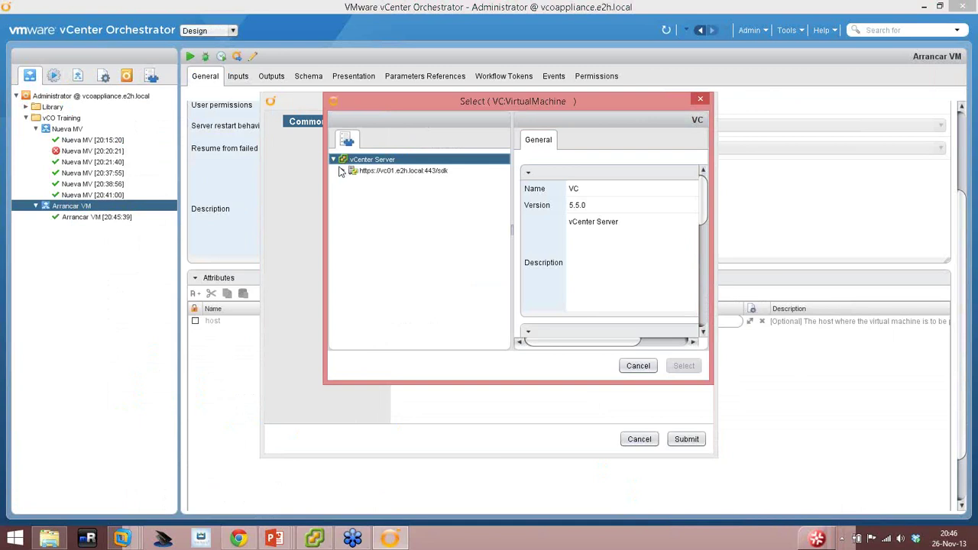
left_click(343, 170)
left_click(352, 182)
left_click(363, 192)
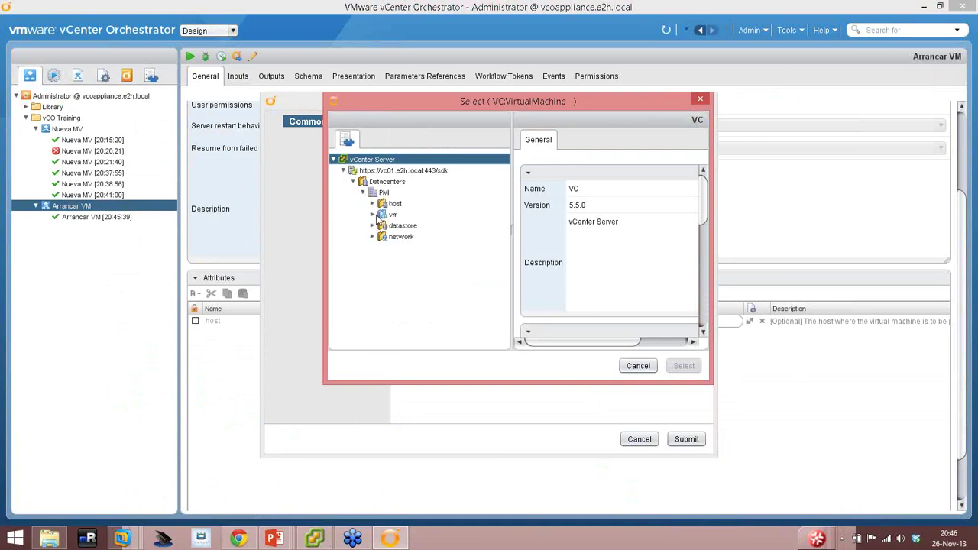
left_click(372, 214)
left_click(409, 225)
left_click(684, 366)
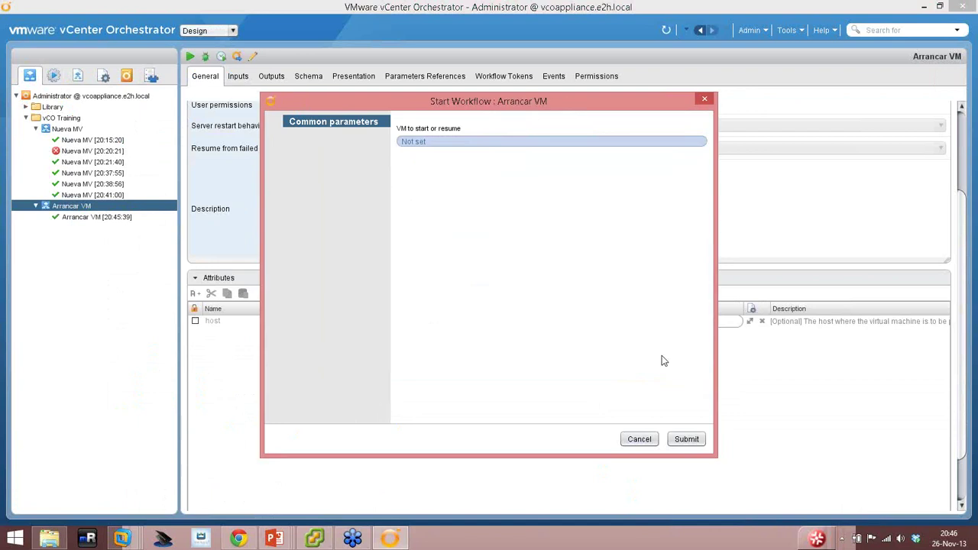
left_click(698, 439)
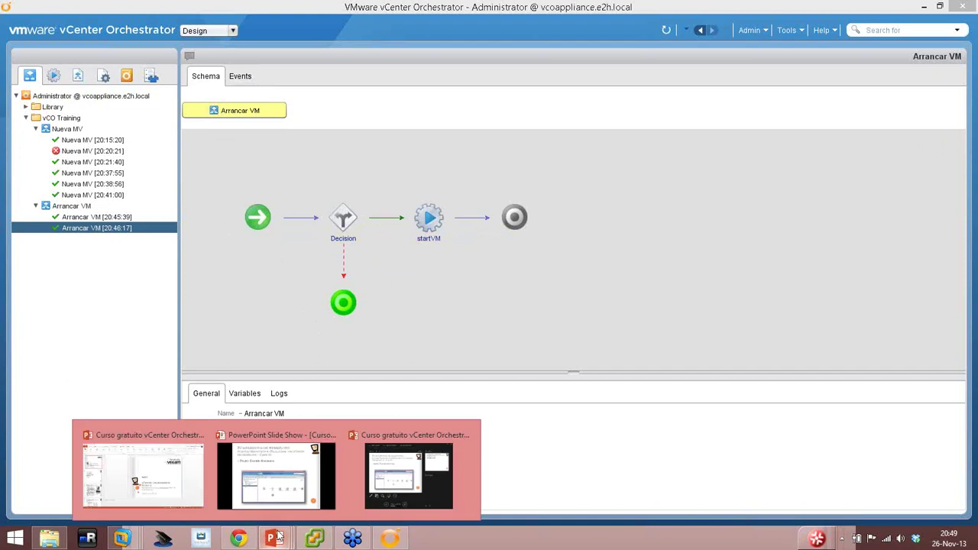
- Advance the slideshow to slide 10, 'Interacciones de usuario', and reveal its first bullet
mouse_move(275, 538)
left_click(280, 498)
left_click(454, 221)
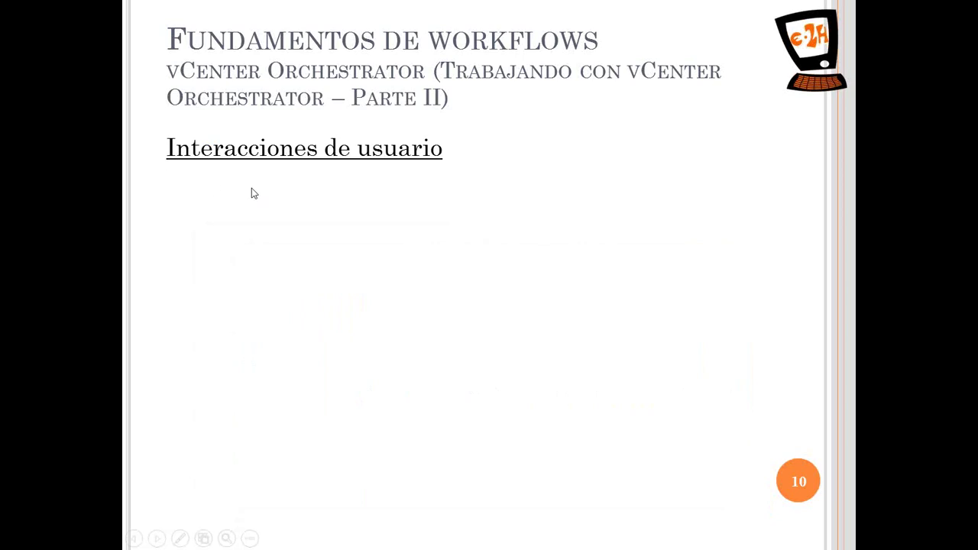
left_click(279, 216)
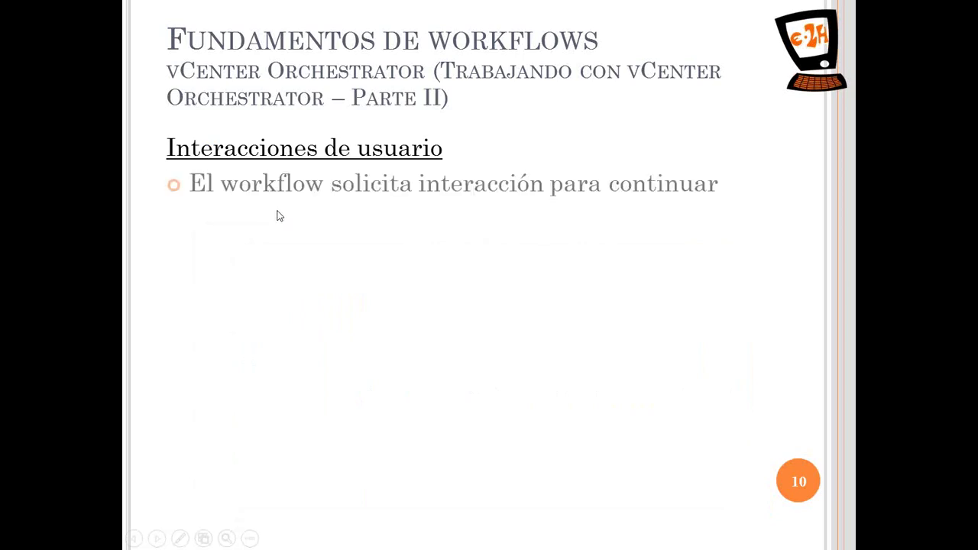
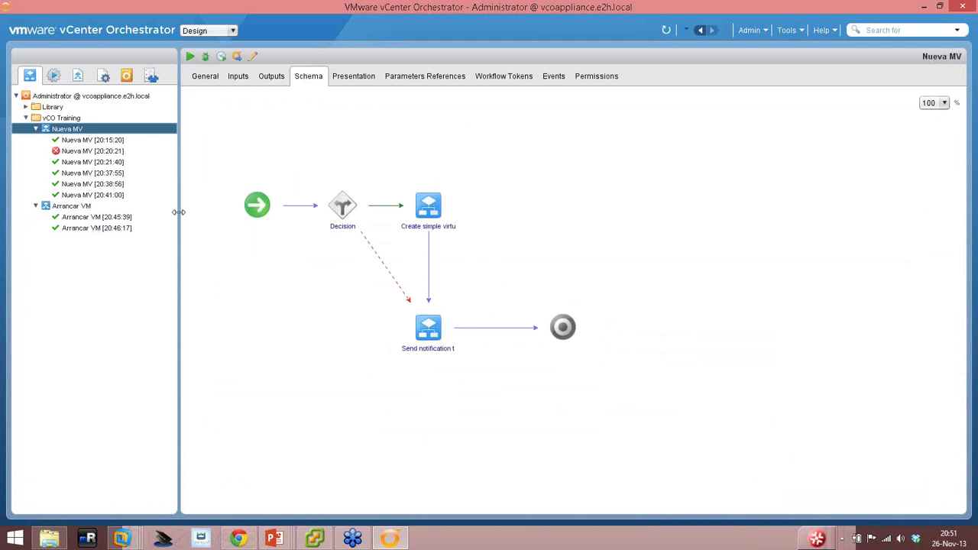
- Edit Nueva MV and drop a User interaction element onto the Start→Decision arrow
mouse_move(260, 214)
left_click(252, 59)
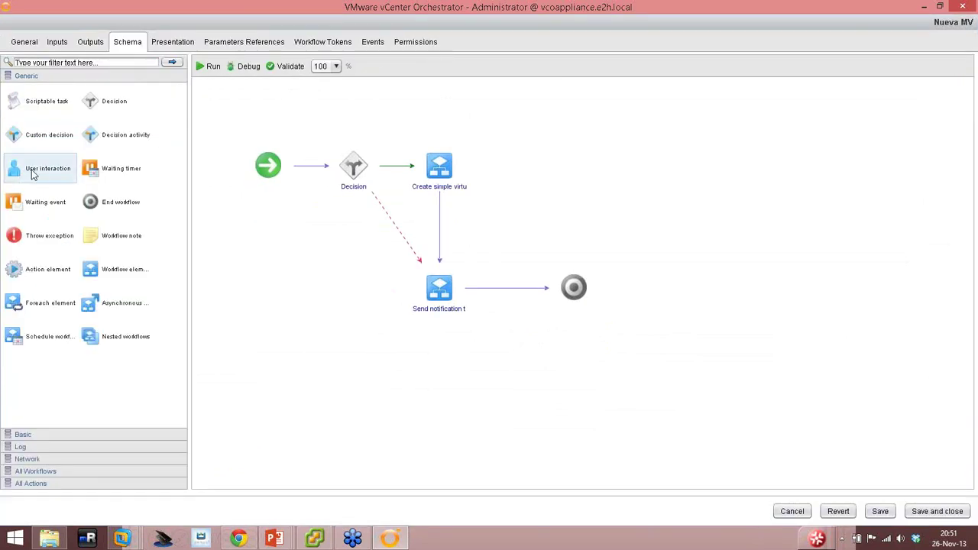
left_click_drag(26, 172, 305, 167)
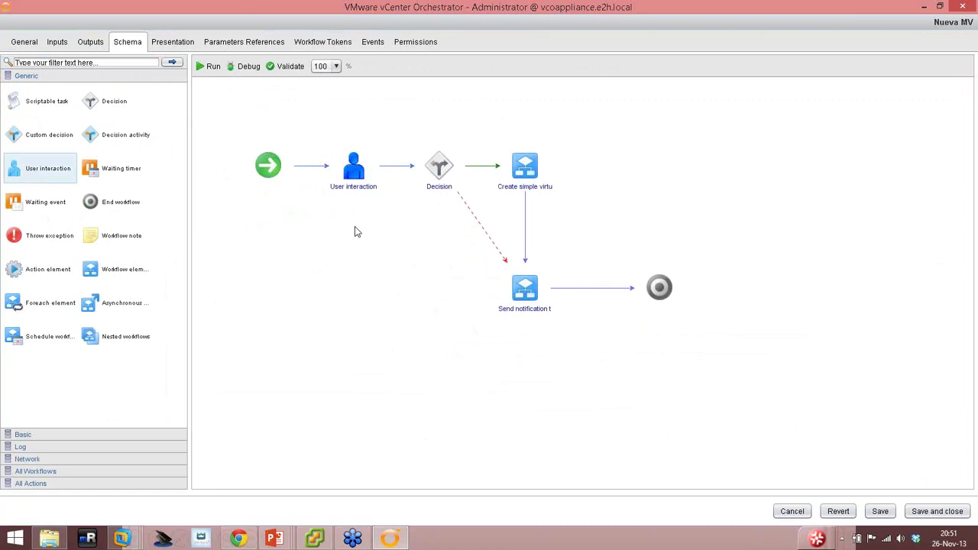
left_click(353, 151)
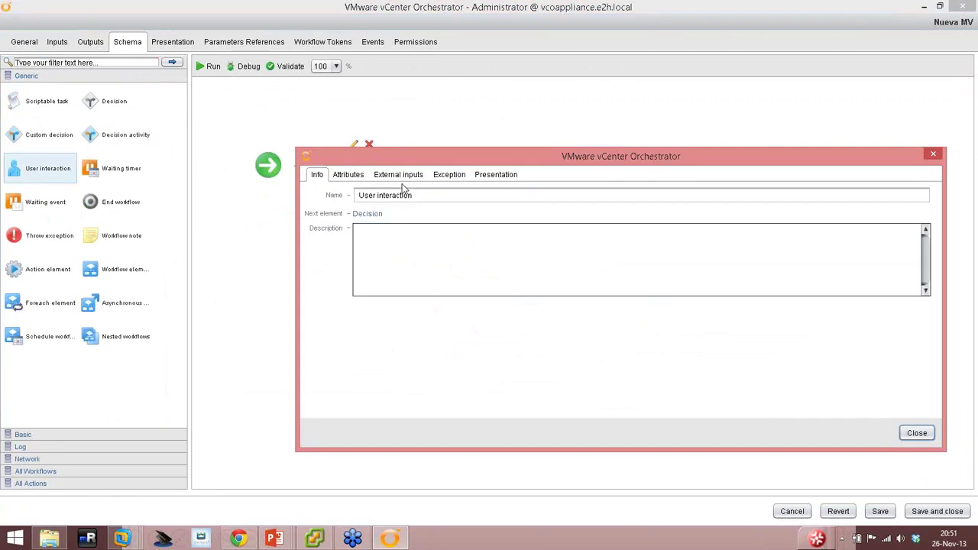
- Inspect the User interaction's External inputs and Attributes, selecting security.group and timeout.date
left_click(398, 178)
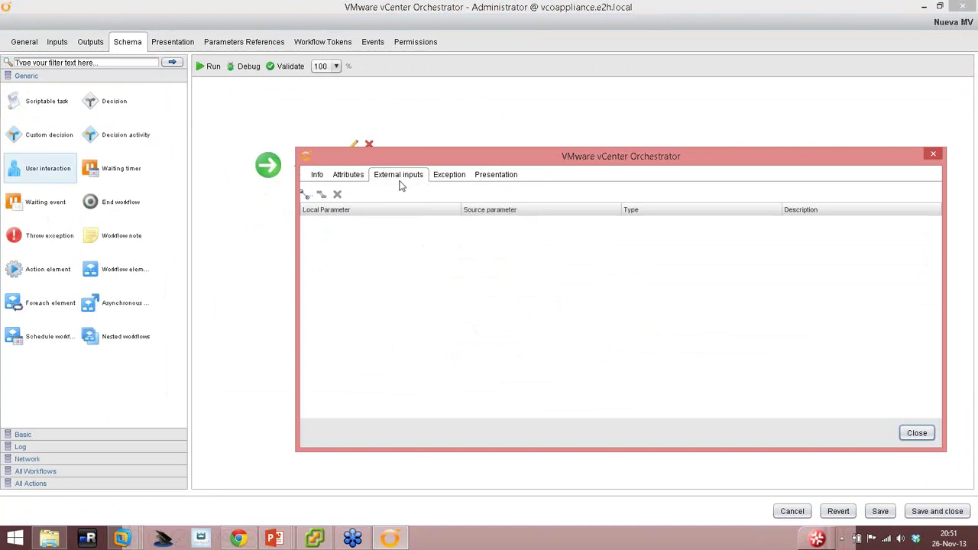
left_click(349, 177)
left_click(329, 222)
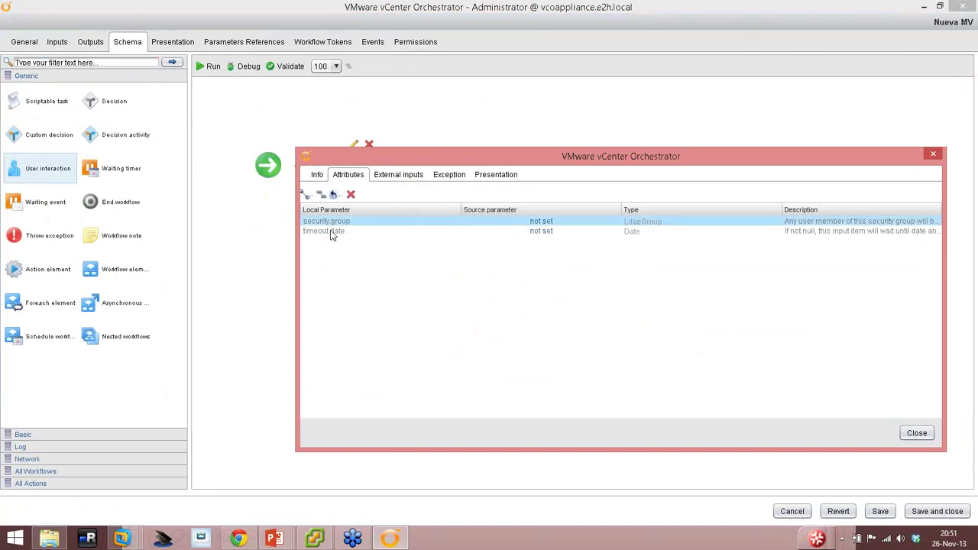
left_click(328, 230)
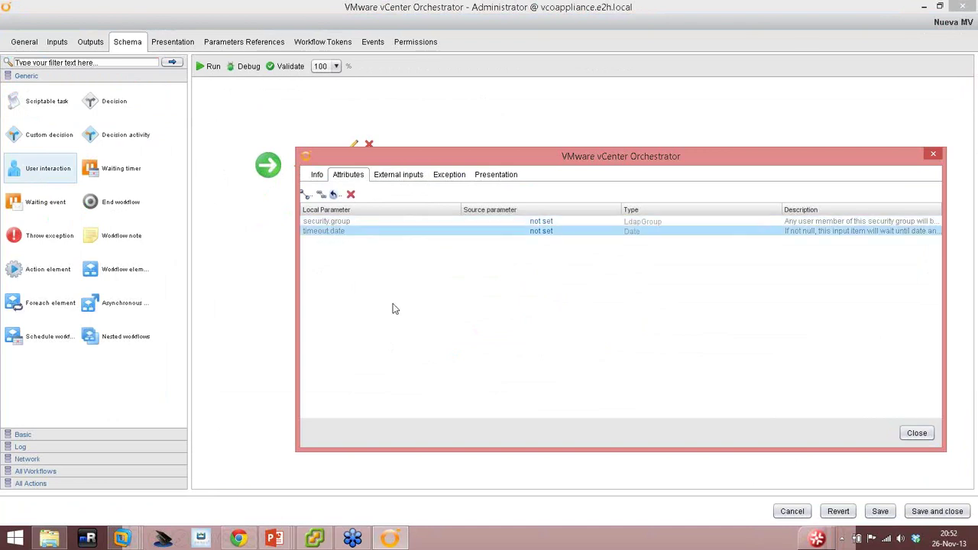
left_click(328, 222)
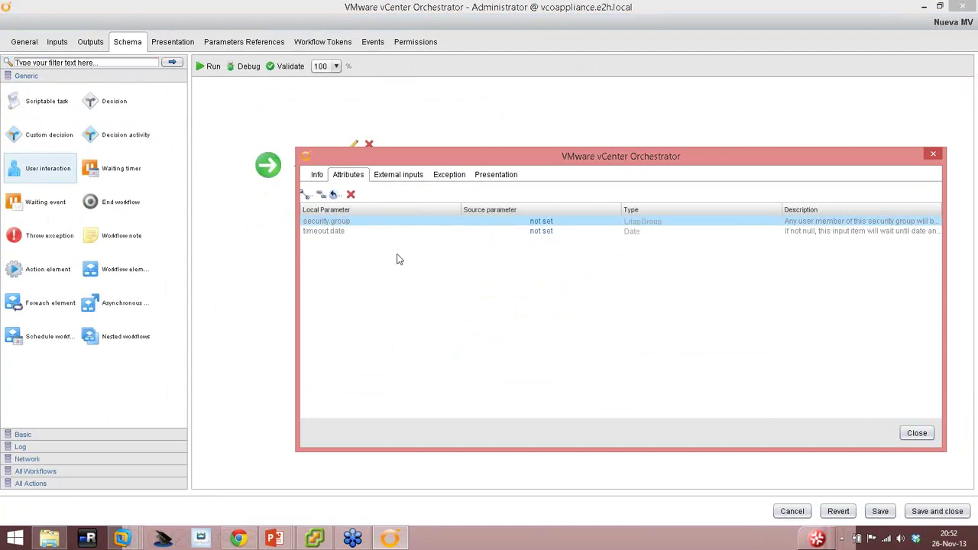
- Open the security.group source chooser, cancel it unset, and return to Attributes
left_click(540, 221)
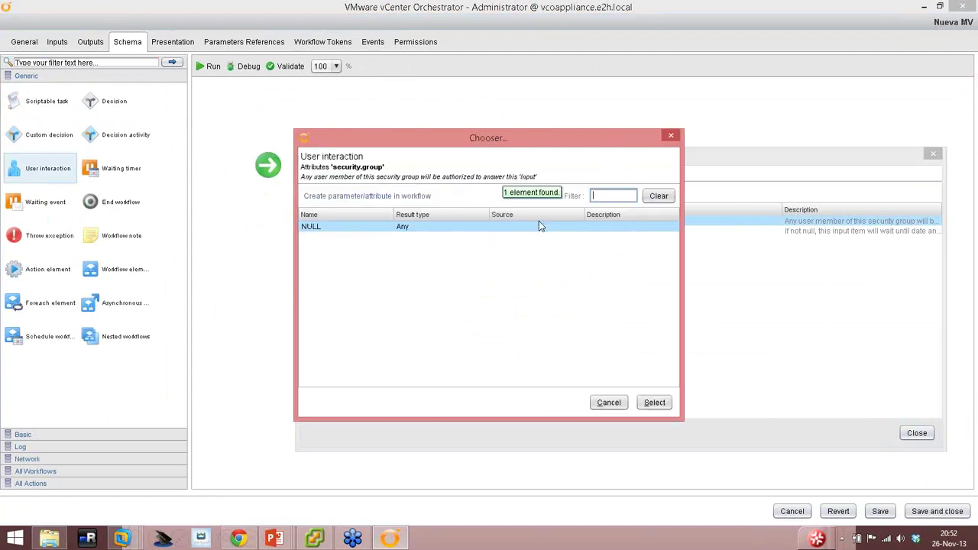
left_click(382, 197)
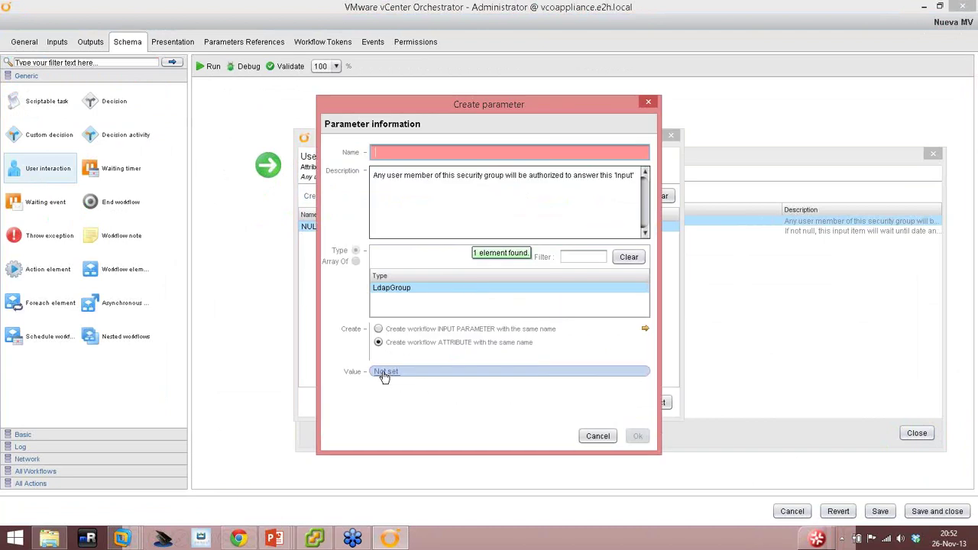
left_click(597, 436)
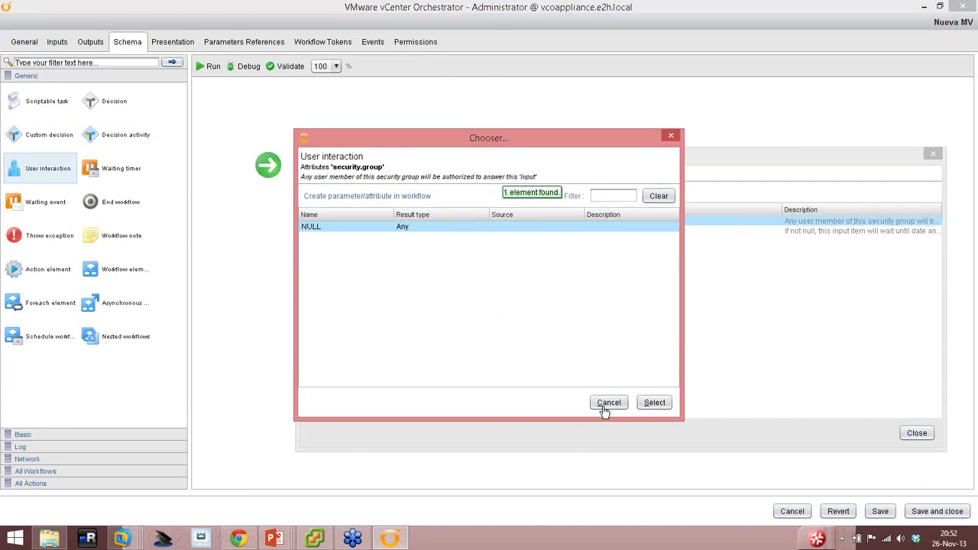
left_click(608, 402)
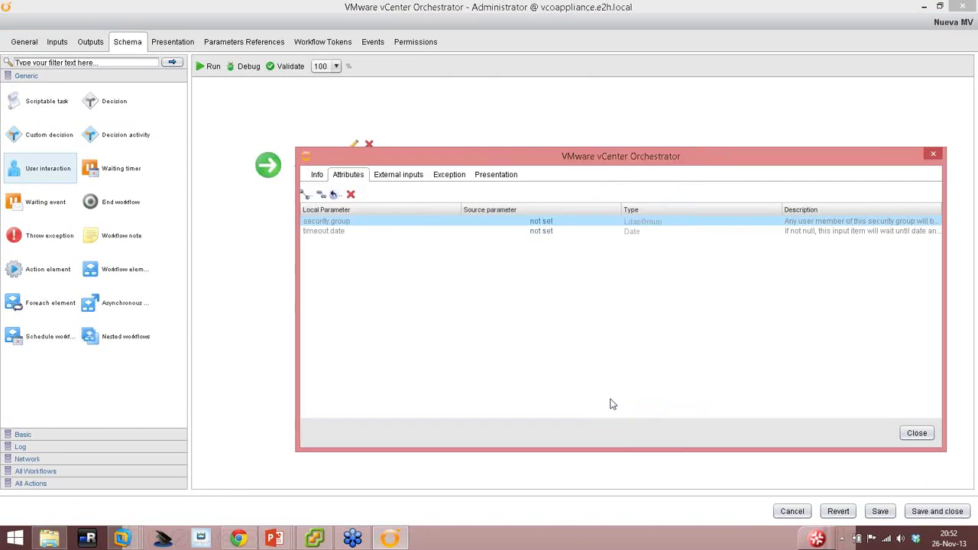
left_click(450, 181)
left_click(413, 180)
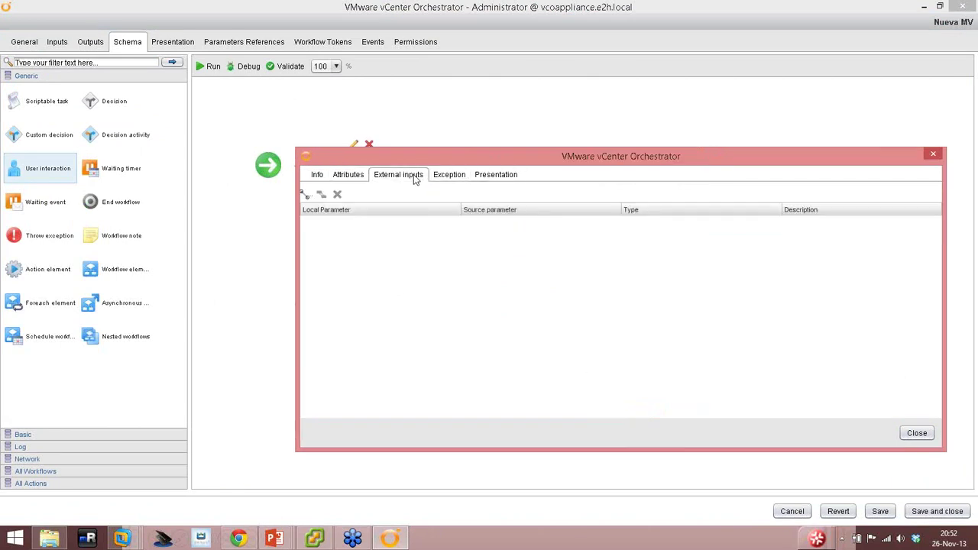
left_click(345, 180)
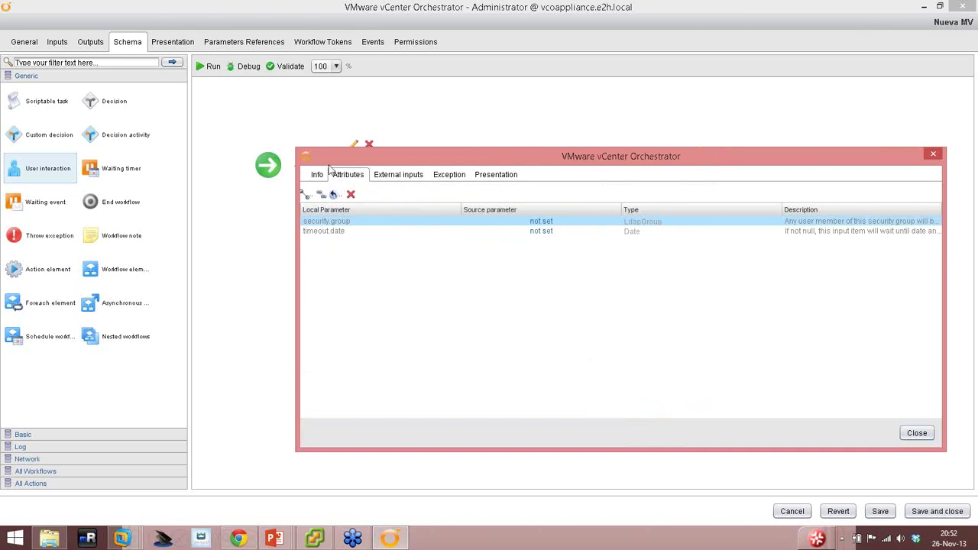
- Bind security.group to a new securityGroup attribute, choosing Domain Admins via the 'domain' filter
left_click(541, 223)
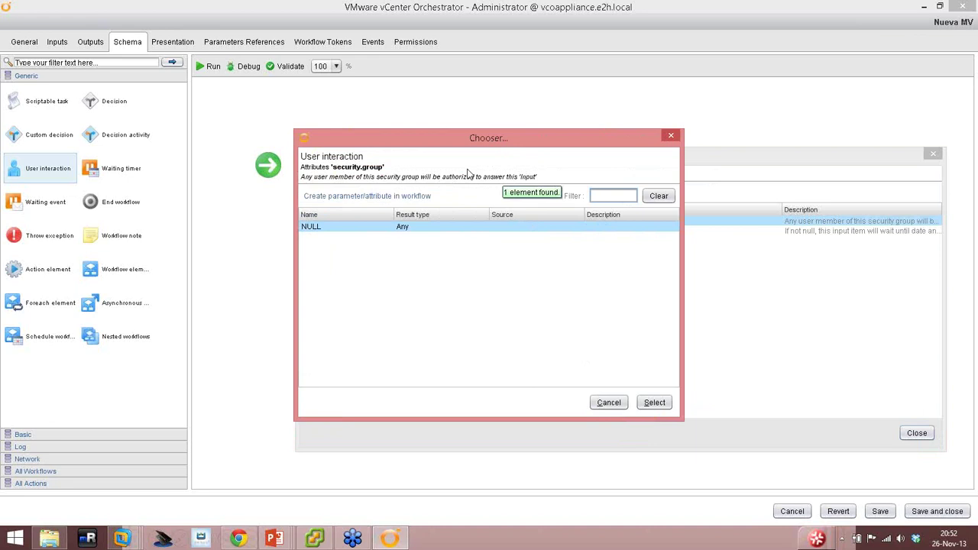
left_click(402, 199)
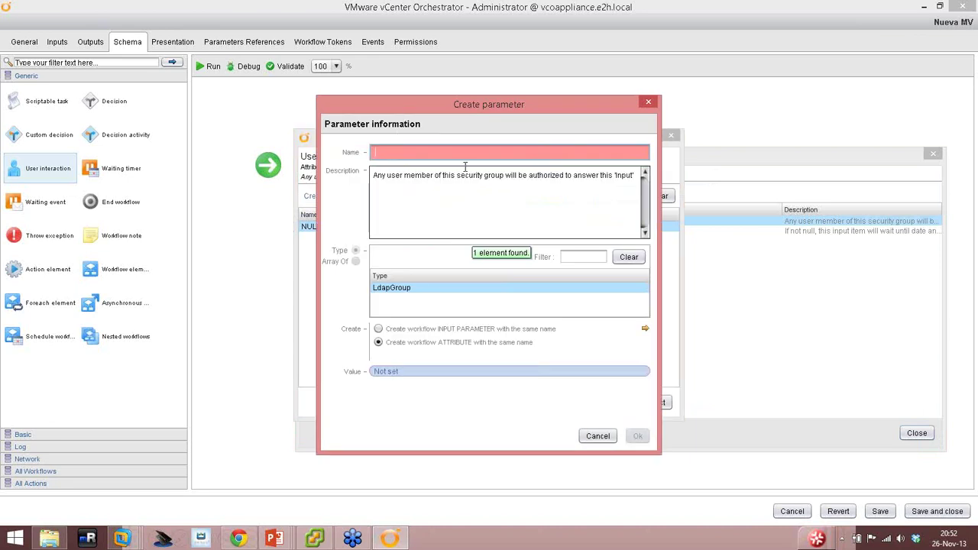
type("security")
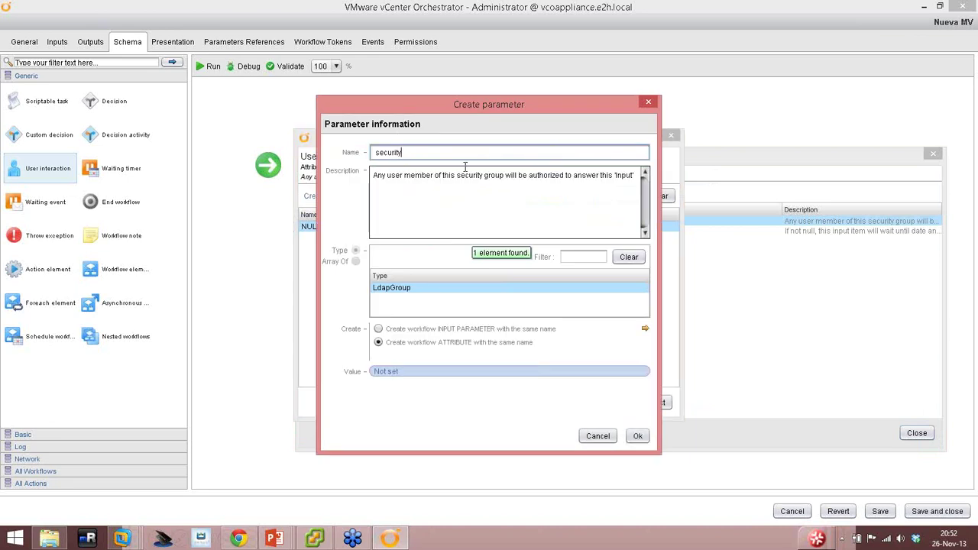
type("Group")
left_click(376, 374)
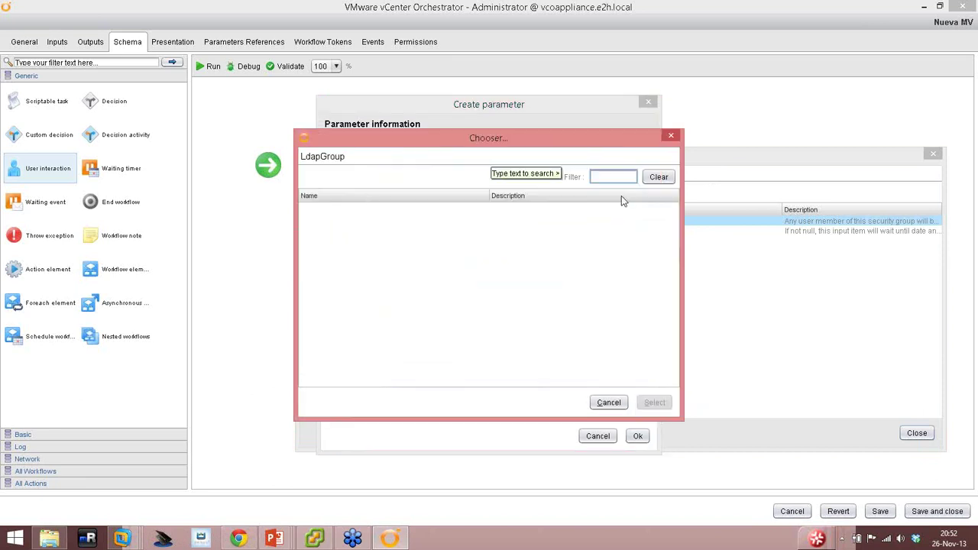
left_click(617, 177)
type("domain")
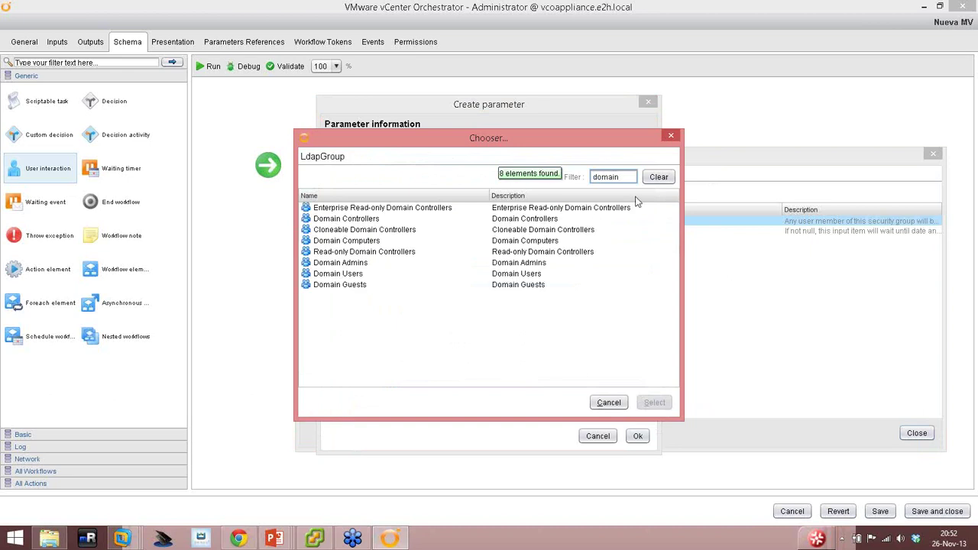
double_click(354, 262)
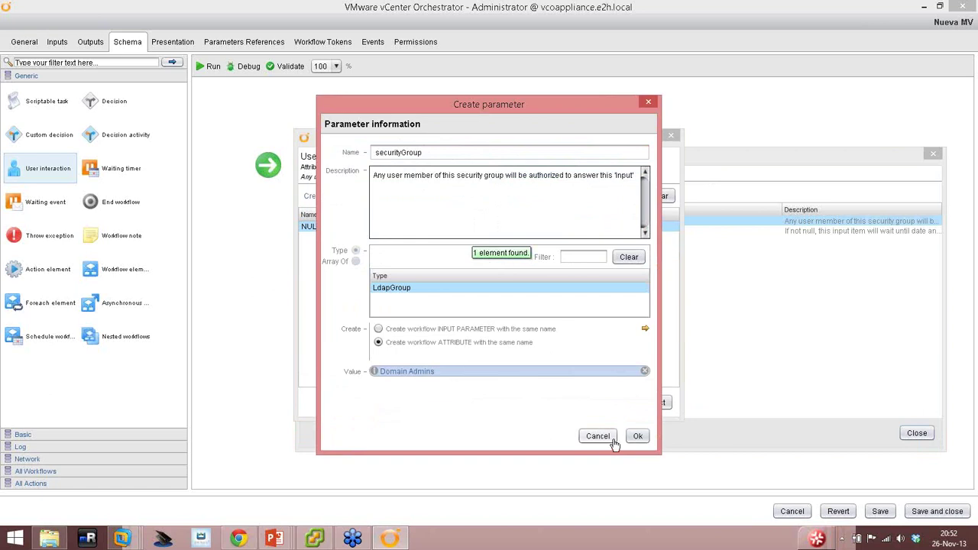
left_click(637, 435)
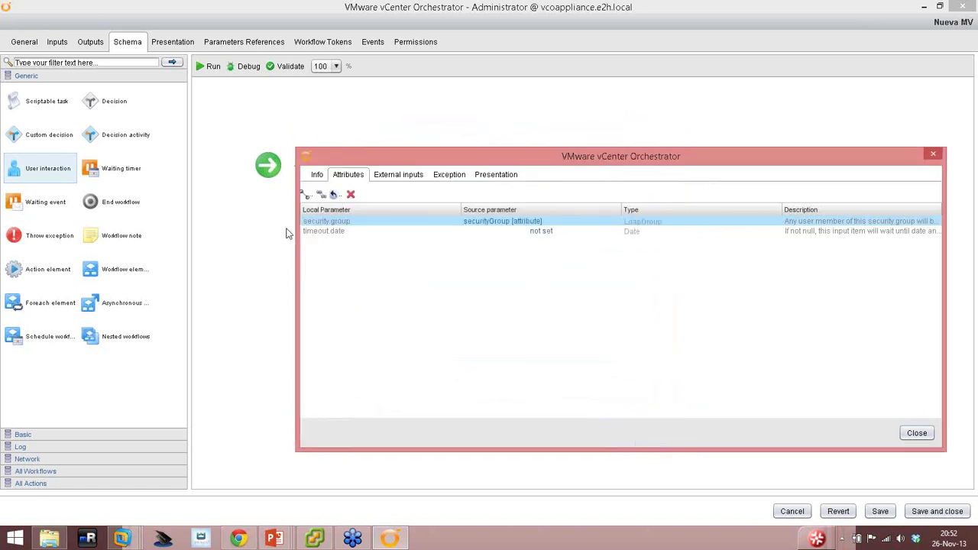
- Bind timeout.date to a new timeout attribute dated Nov 29, 2013 8:52:57 PM
left_click(544, 236)
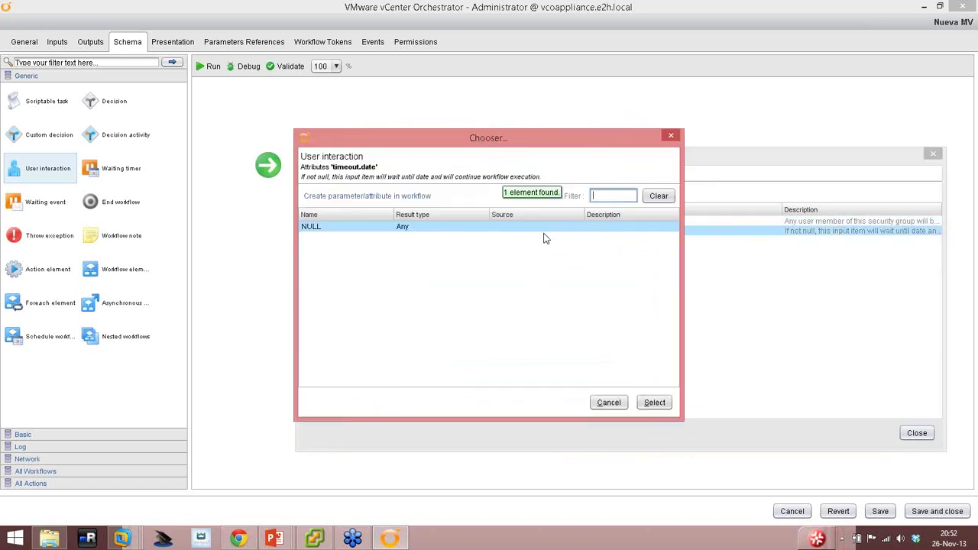
left_click(400, 196)
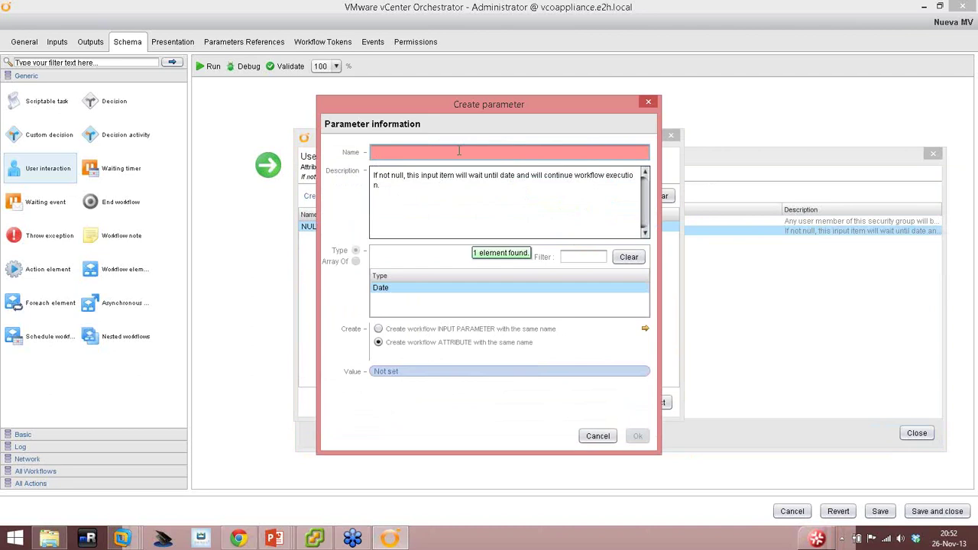
type("timeout")
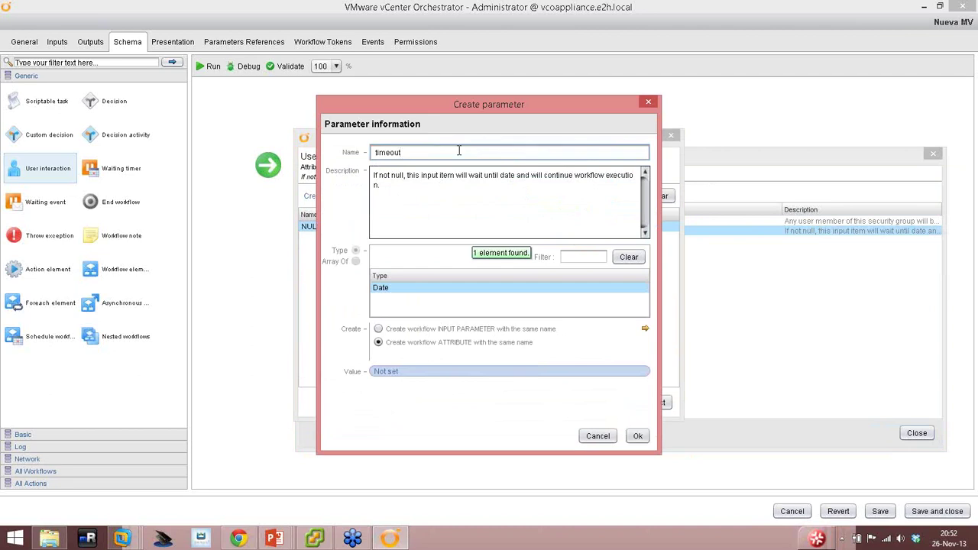
left_click(382, 375)
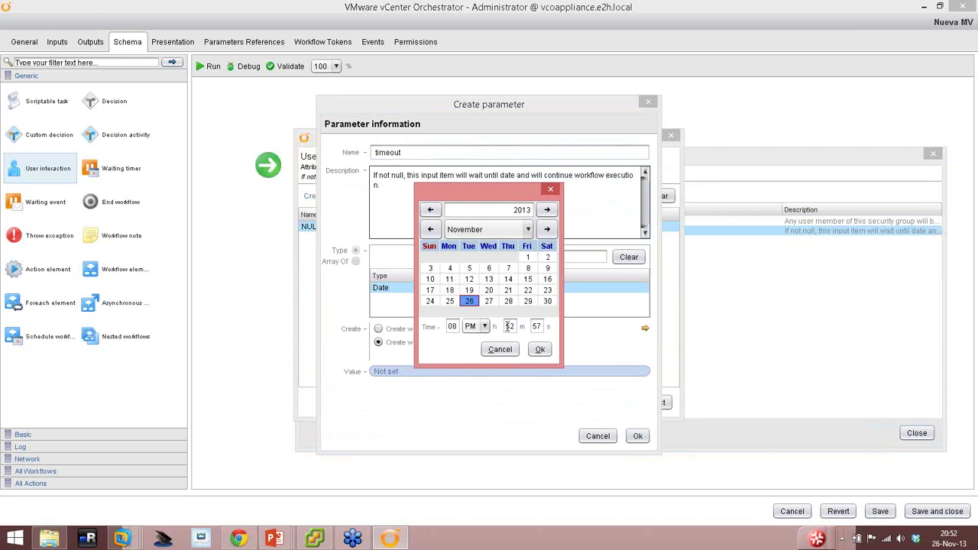
left_click(527, 301)
left_click(538, 350)
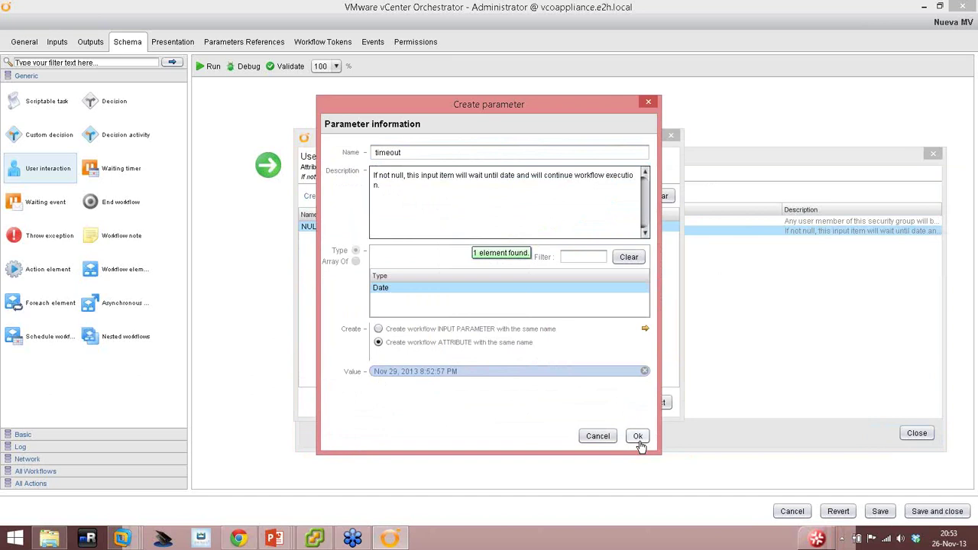
left_click(638, 437)
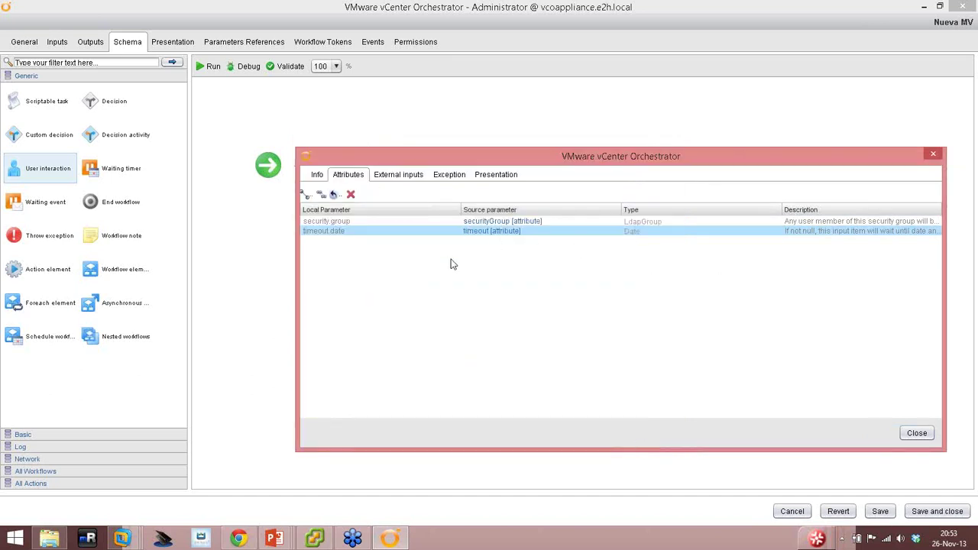
- Close the User interaction properties and validate the workflow
left_click(916, 433)
left_click(284, 66)
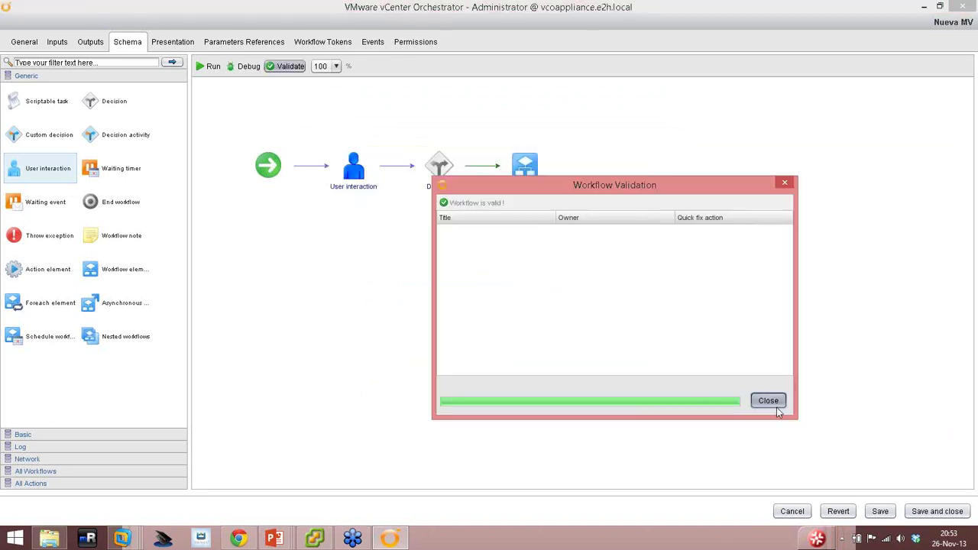
left_click(777, 406)
left_click(24, 41)
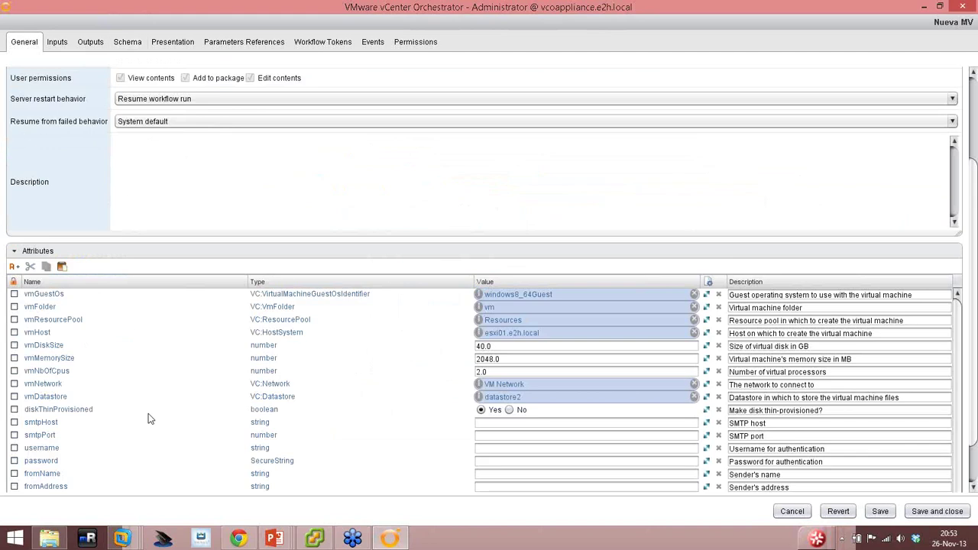
- Lock securityGroup and timeout as read-only attributes, then return to the Schema and save
scroll(149, 419, "down", 1)
scroll(151, 414, "up", 1)
scroll(71, 393, "down", 1)
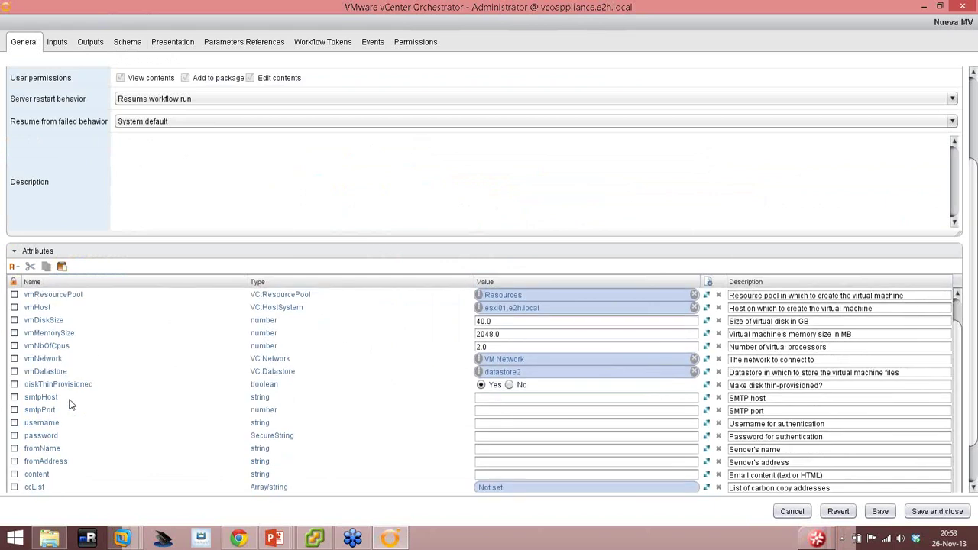
scroll(62, 419, "up", 1)
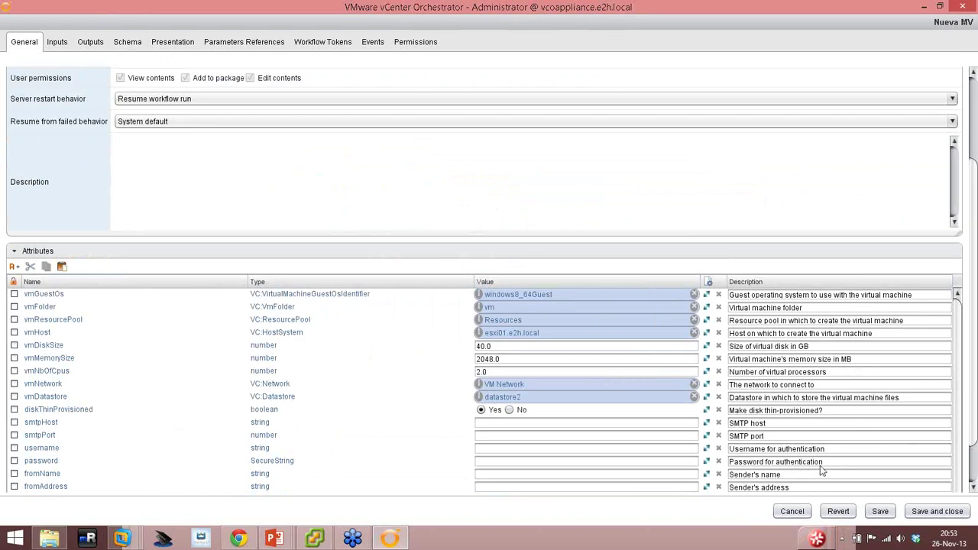
left_click(973, 486)
left_click(972, 486)
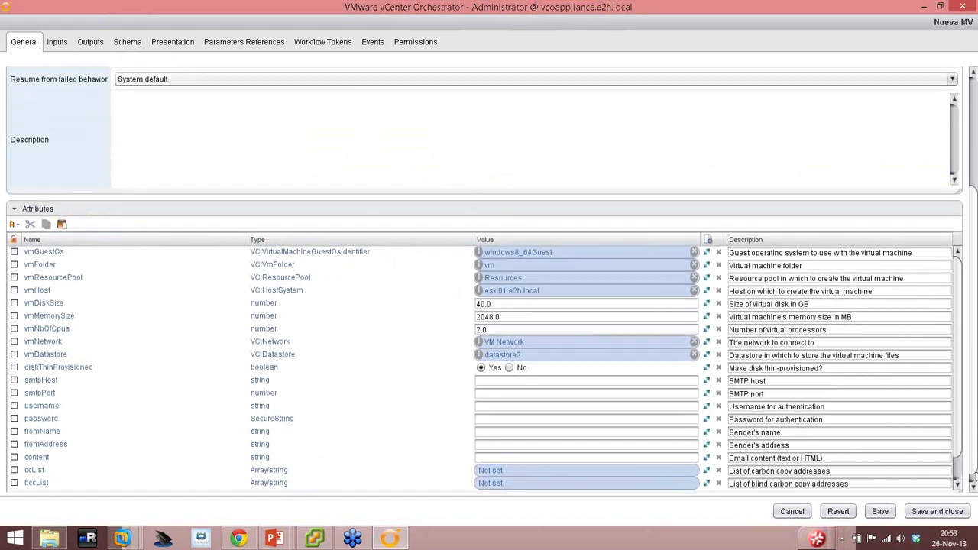
left_click(973, 487)
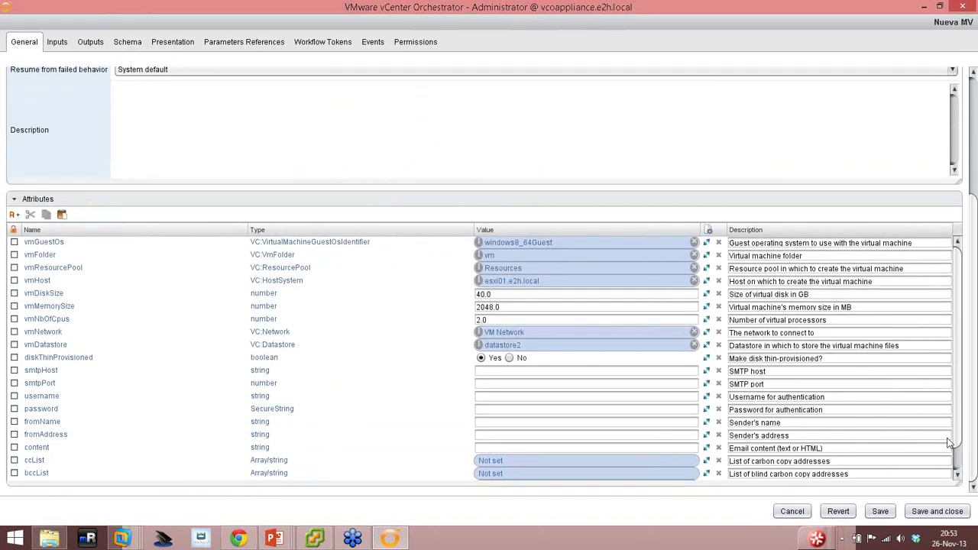
scroll(962, 465, "down", 2)
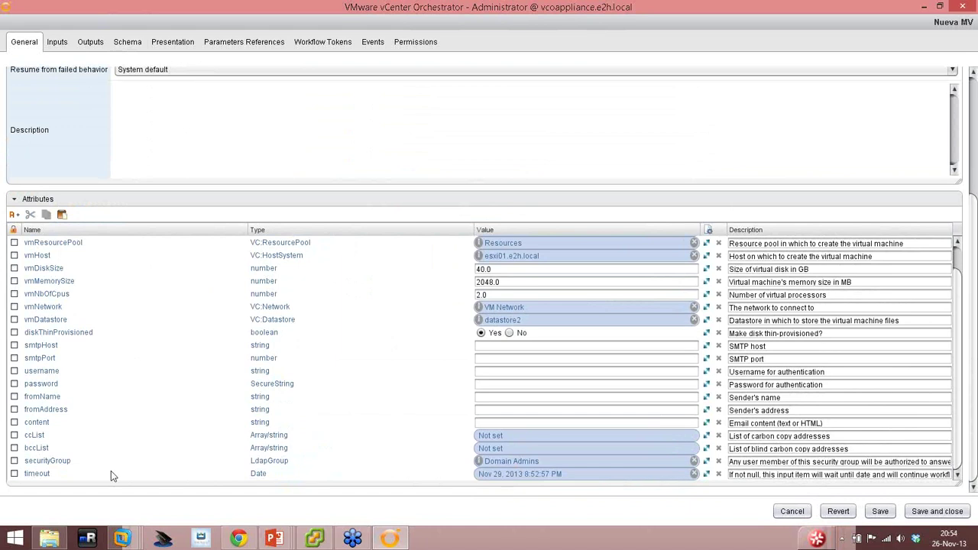
left_click(15, 462)
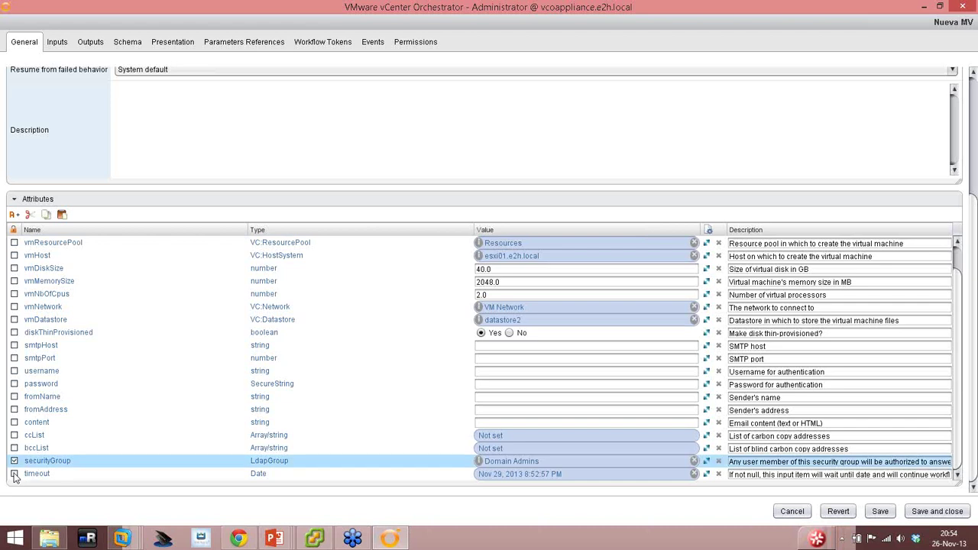
left_click(15, 474)
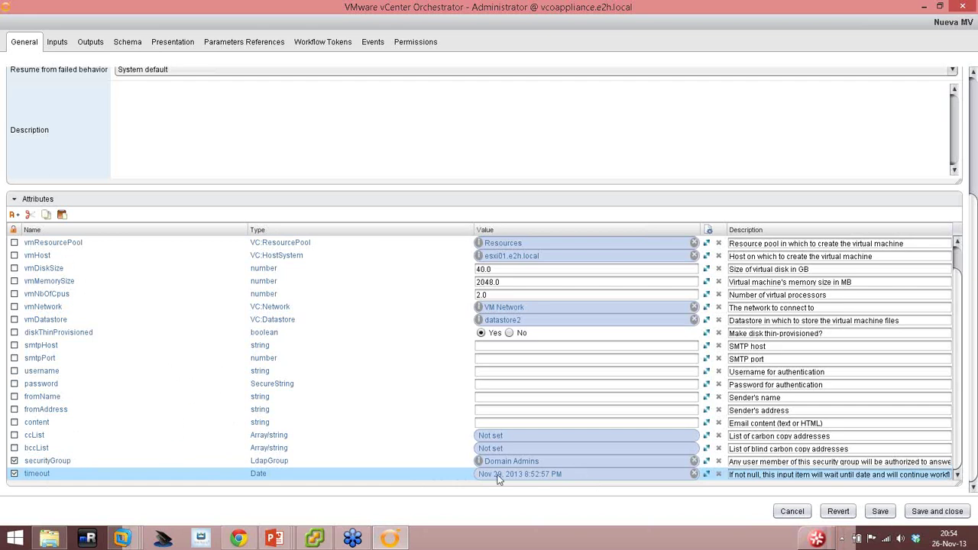
left_click(135, 44)
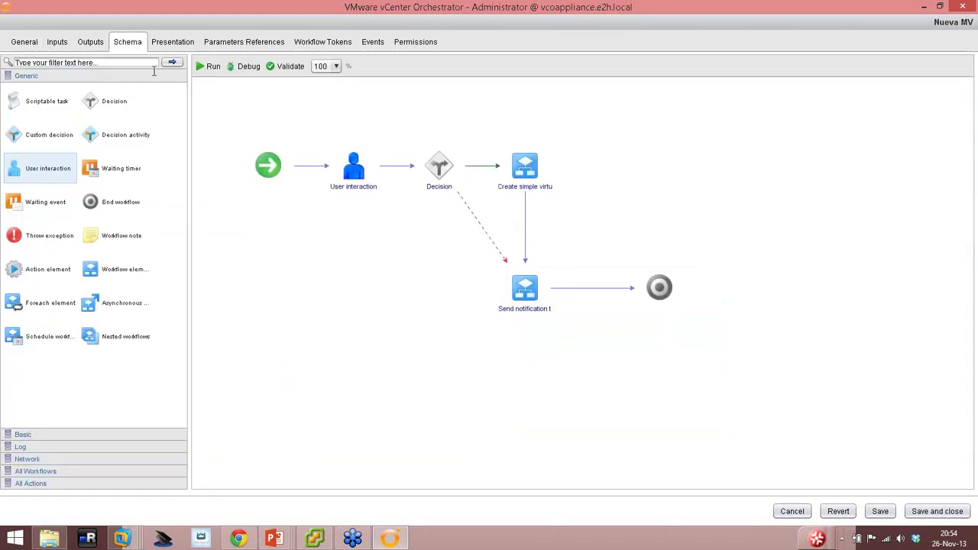
left_click(937, 511)
- Save Nueva MV as an increased version and start a run of it
left_click(526, 317)
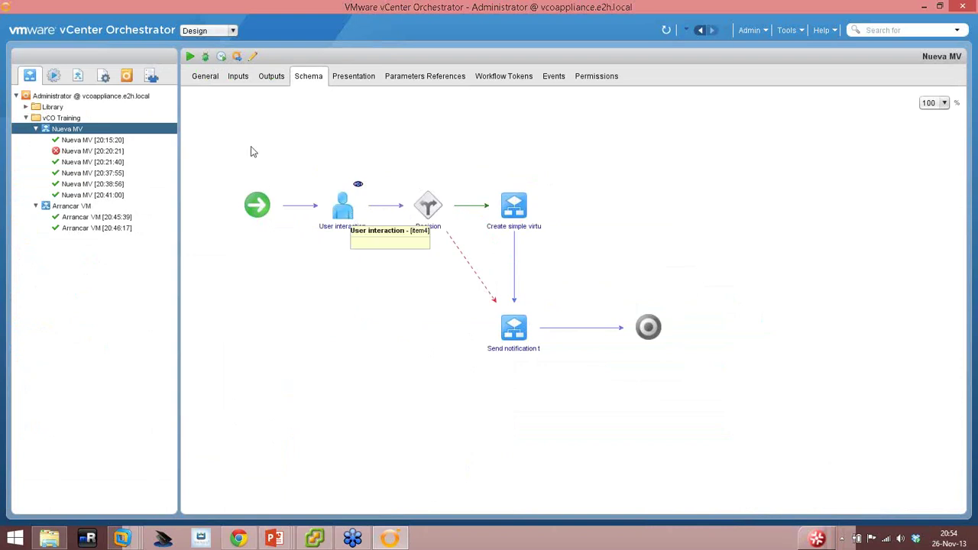
left_click(189, 55)
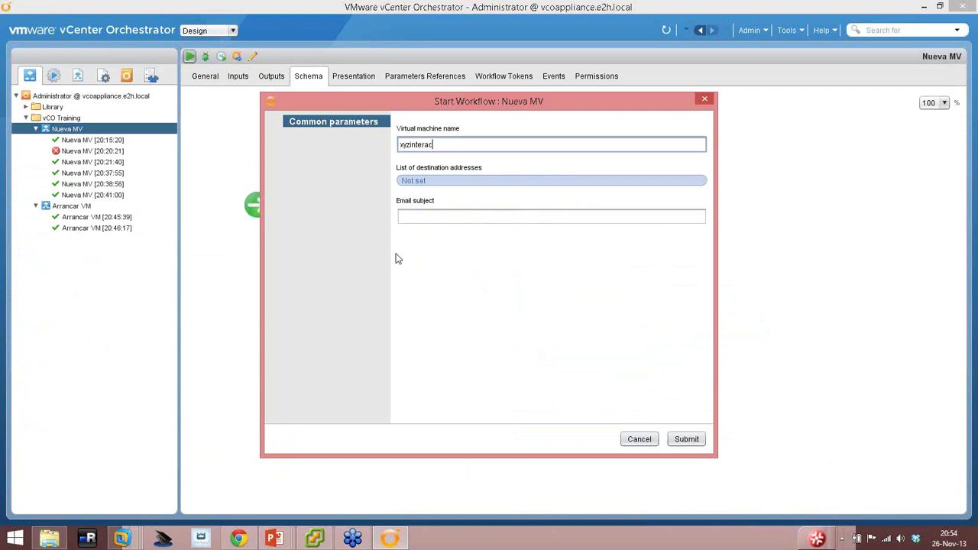
- Add one destination e-mail address to the run's destination list
left_click(414, 181)
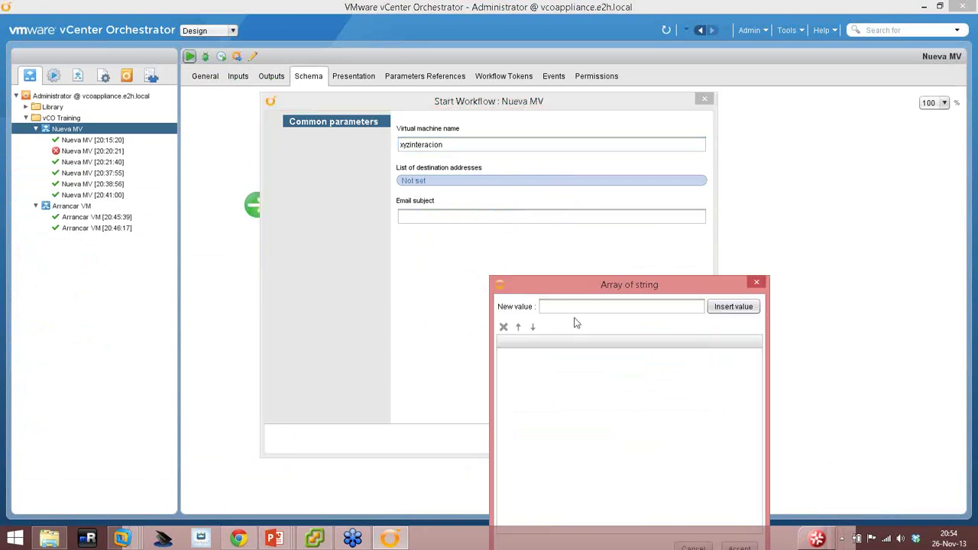
left_click(565, 306)
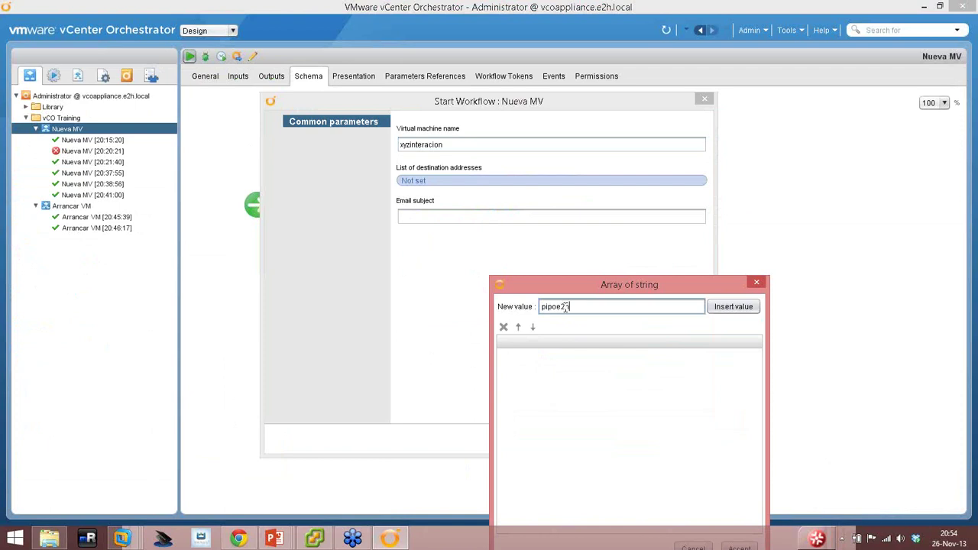
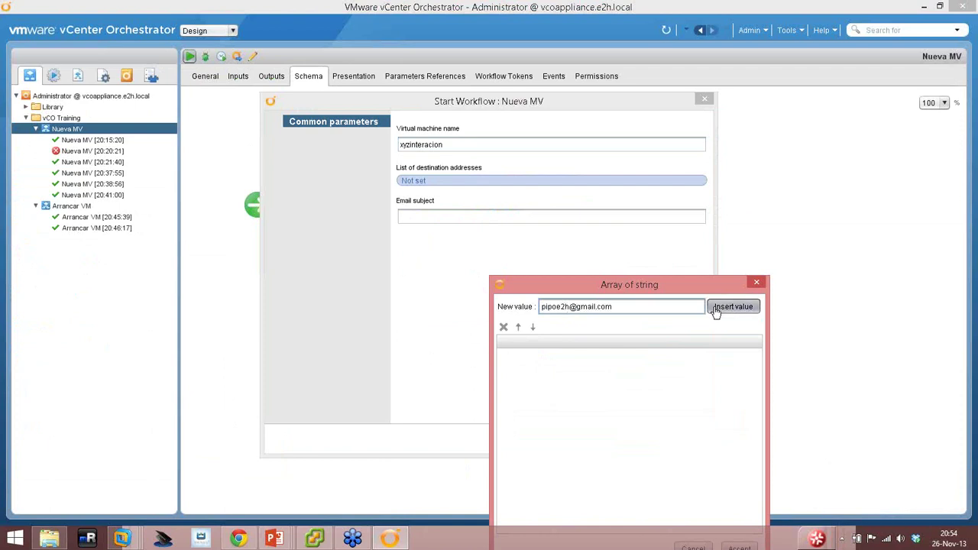
left_click(732, 307)
left_click_drag(655, 281, 647, 148)
left_click(740, 463)
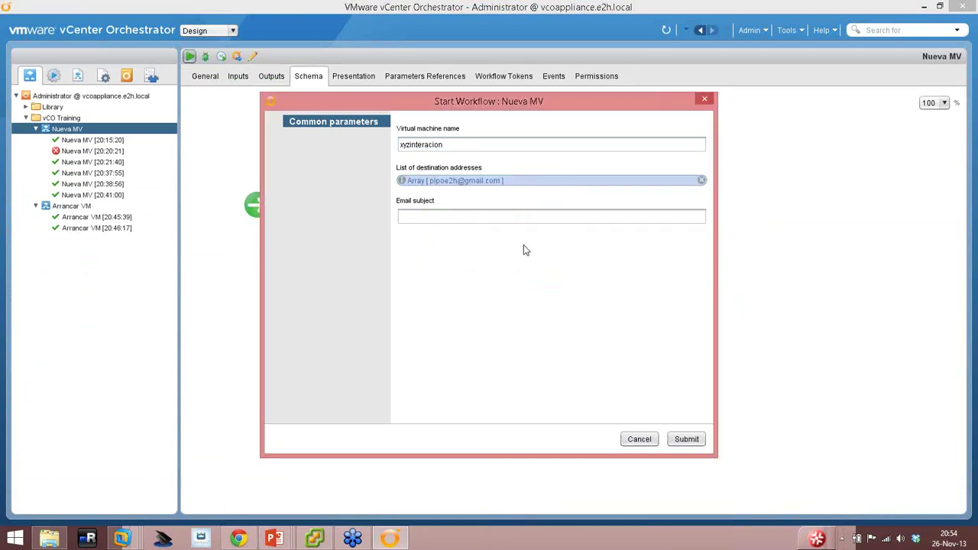
- Set the Email subject to 'Interacióin' and submit the run
left_click(457, 215)
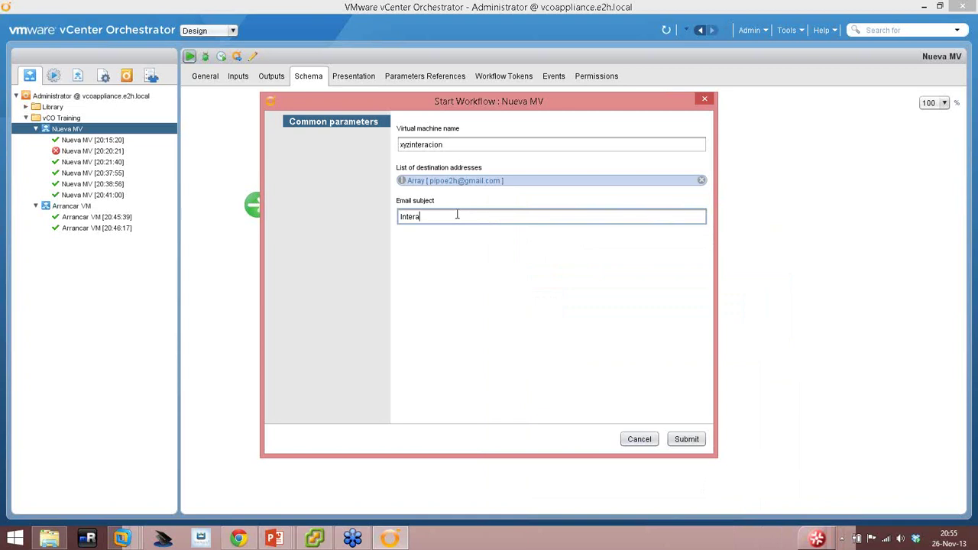
type("Interacióin")
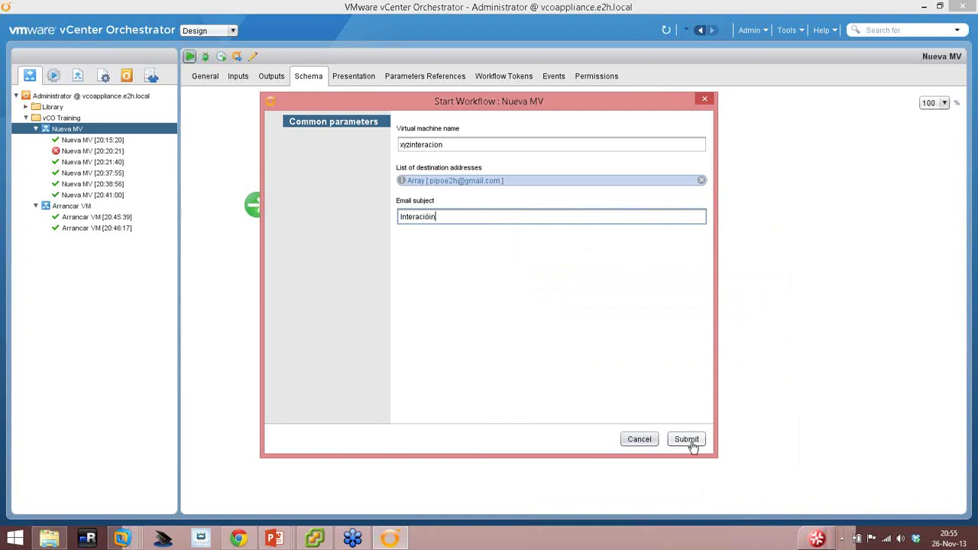
left_click(691, 444)
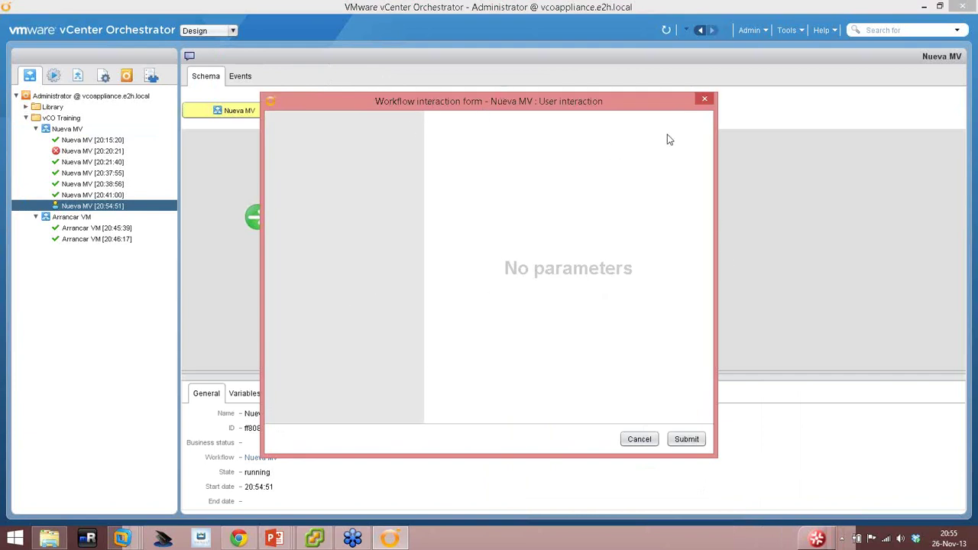
- Close the interaction form unanswered and switch the client to Run mode
left_click(705, 100)
left_click(705, 101)
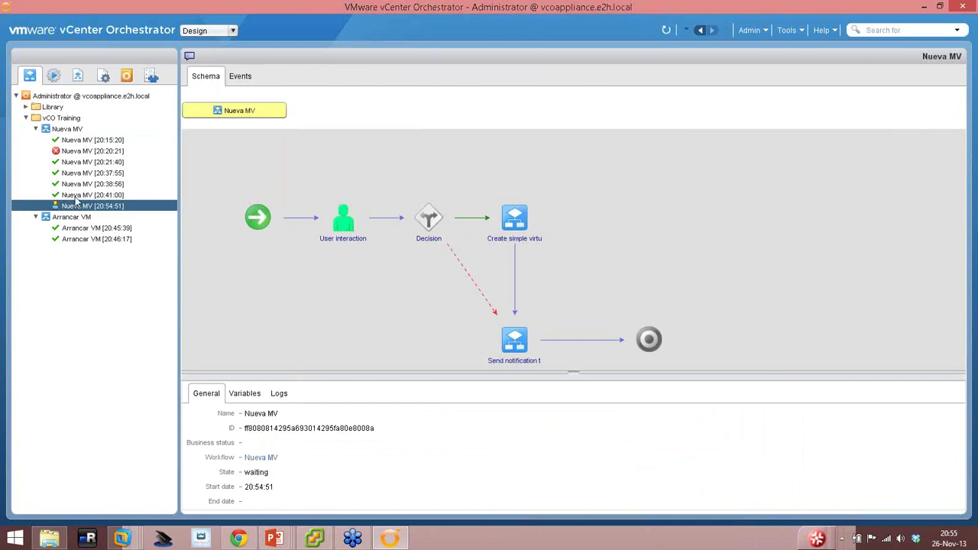
left_click(228, 31)
left_click(217, 45)
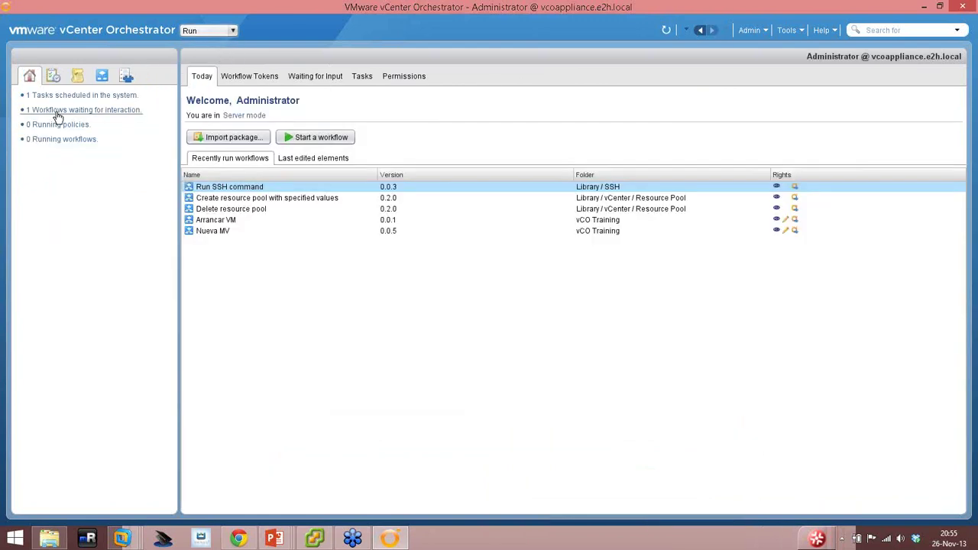
- Open and close the pending Nueva MV interaction form, then quit the Orchestrator client
left_click(91, 112)
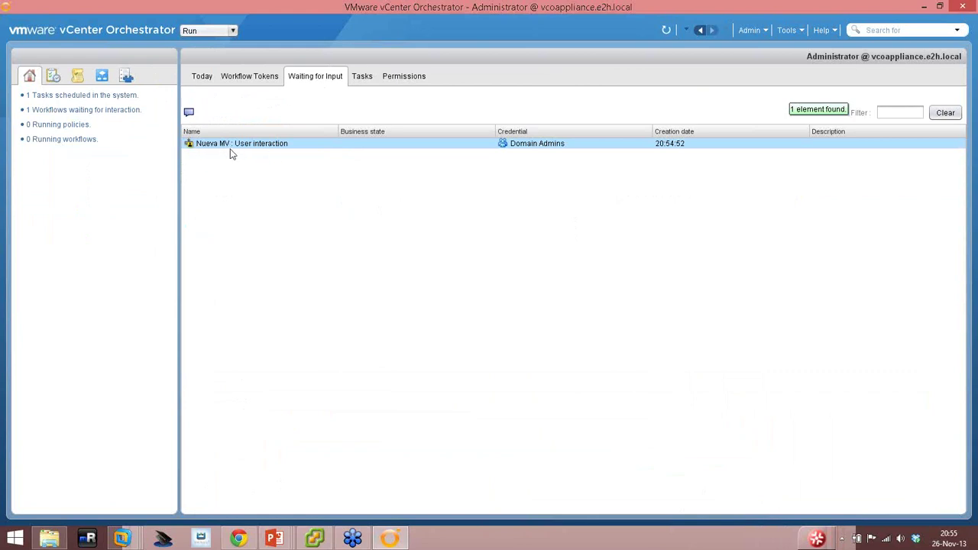
left_click(190, 113)
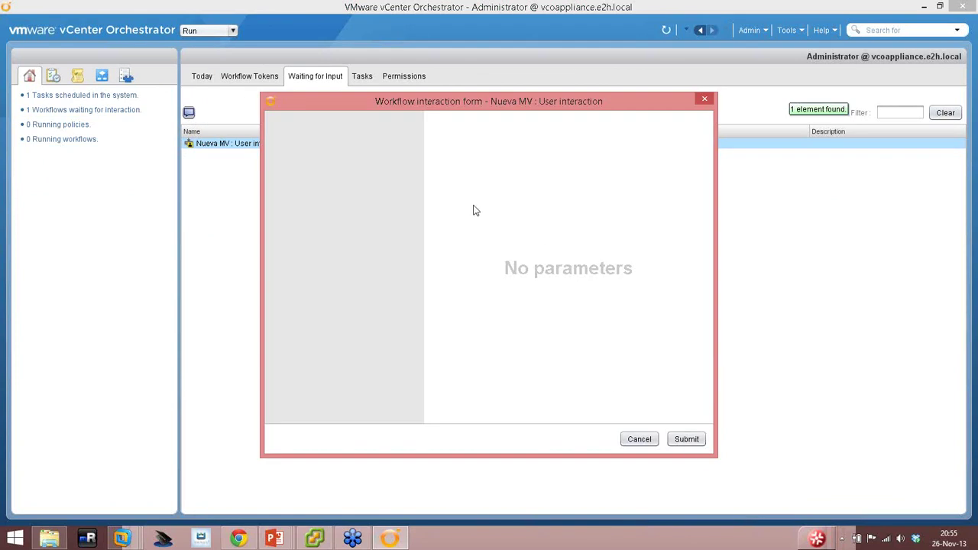
left_click(705, 98)
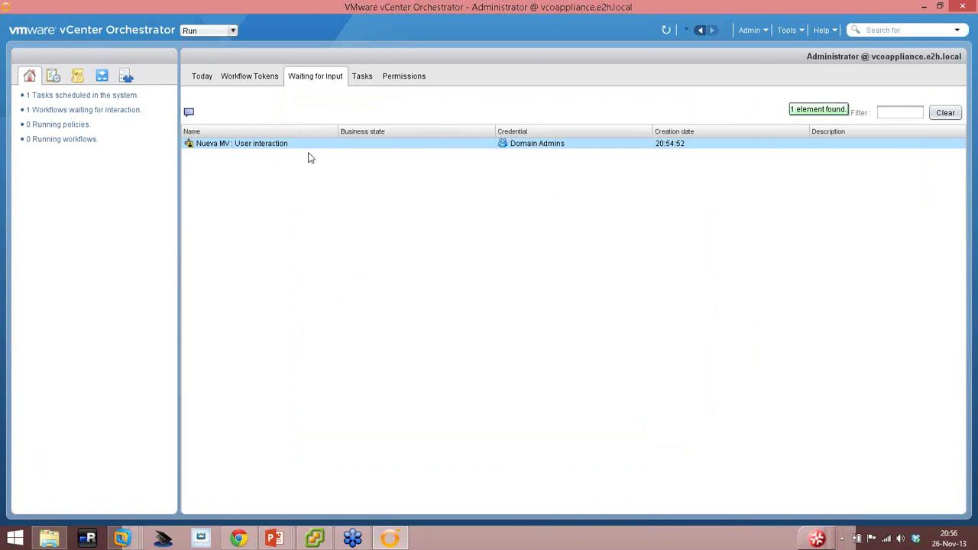
left_click(963, 7)
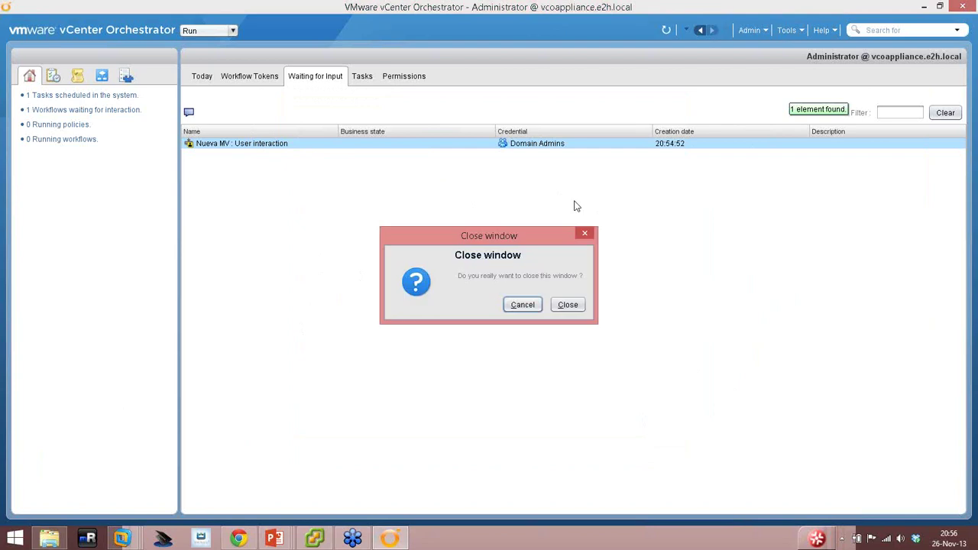
left_click(565, 304)
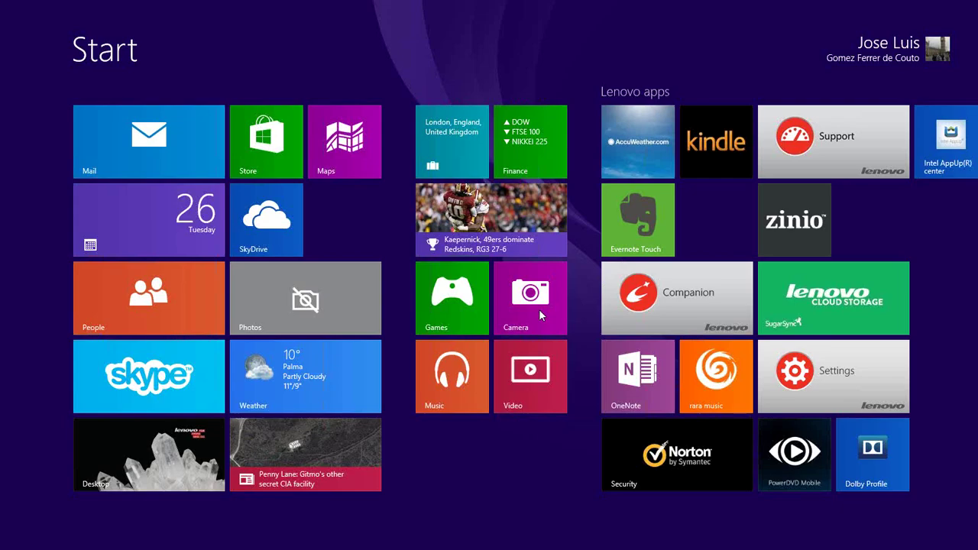
- Launch vCenter Orchestrator from a 'vco' search and log in with the administrator password
type("vcoappliance.e2h.local:8281")
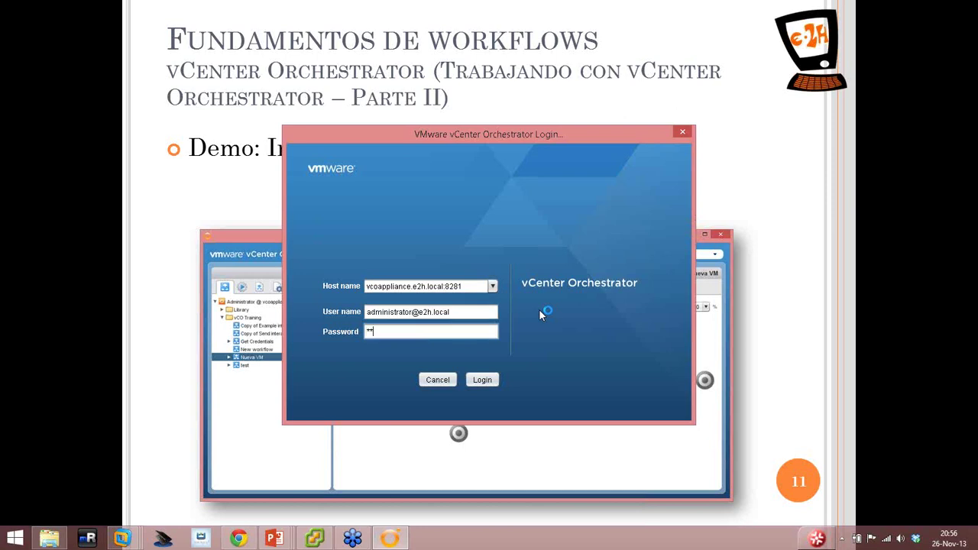
type("*****")
key("Return")
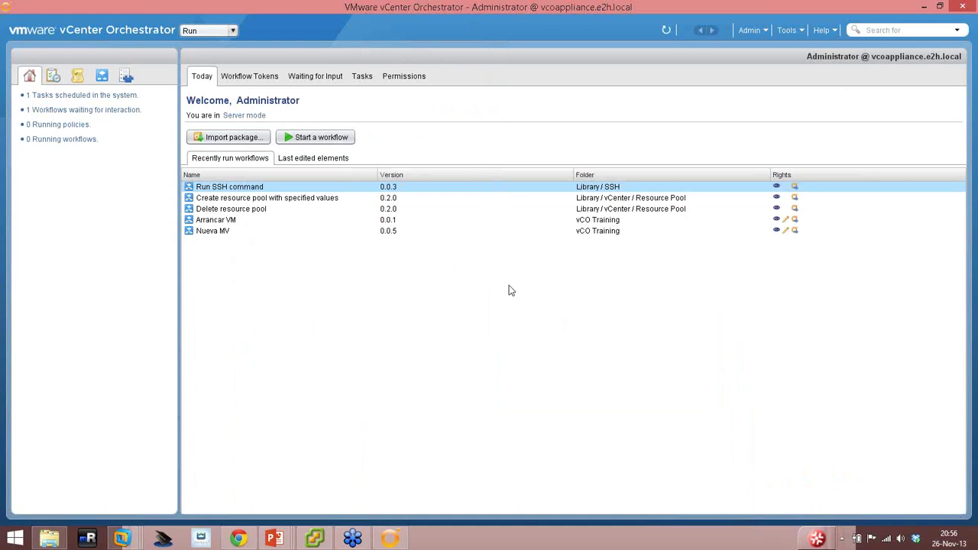
- Submit the pending Nueva MV interaction form from Waiting for Input, then bring vSphere Client forward
left_click(127, 109)
left_click(189, 112)
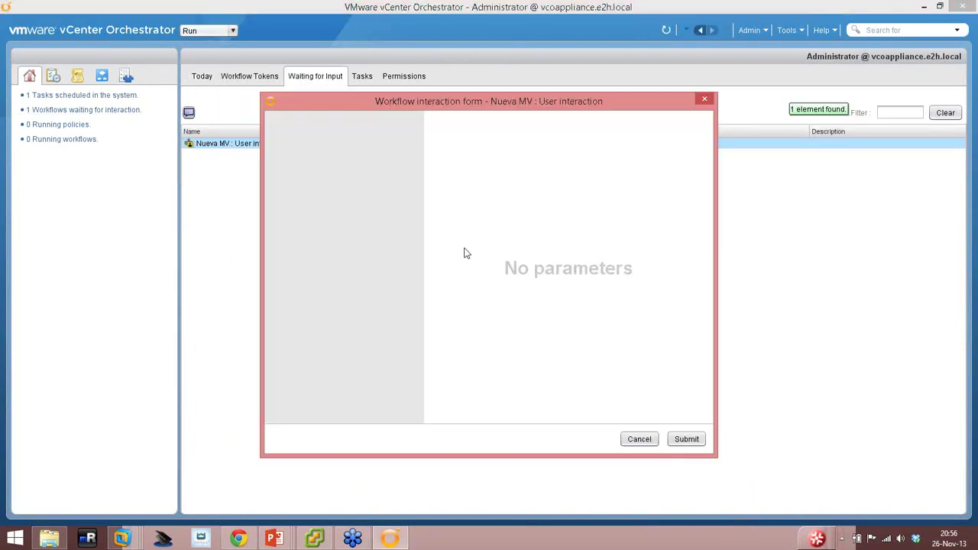
left_click(686, 439)
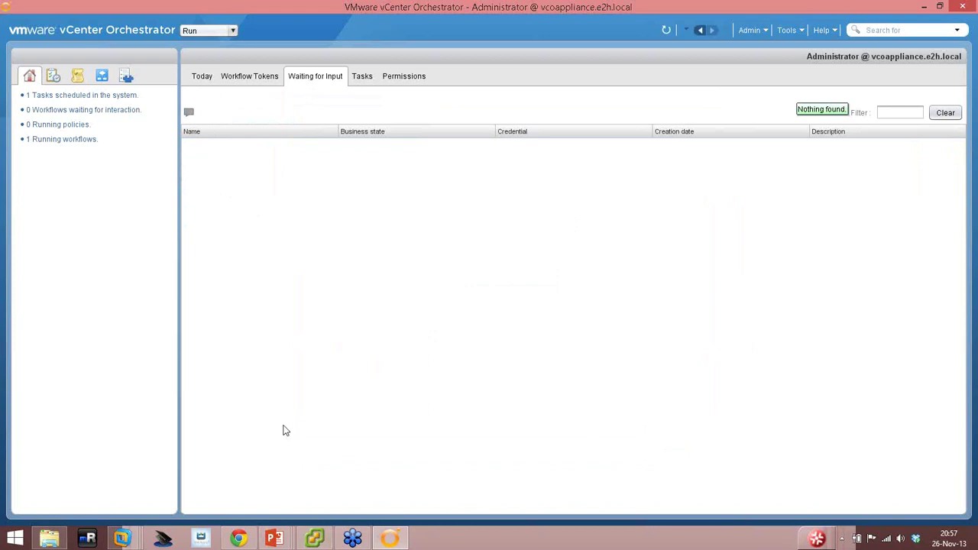
left_click(314, 538)
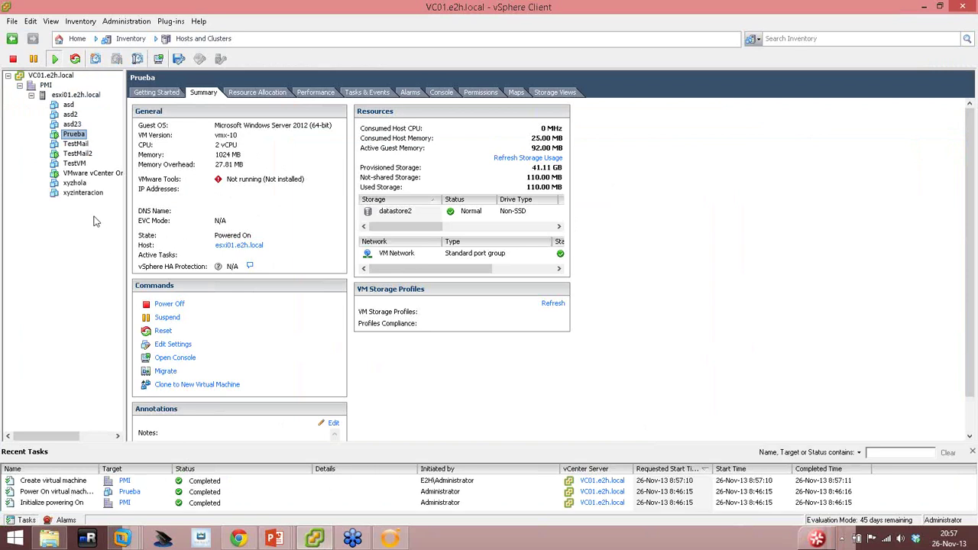
- Check the new xyzinteracion virtual machine in the vSphere inventory, then switch to Gmail
left_click(83, 192)
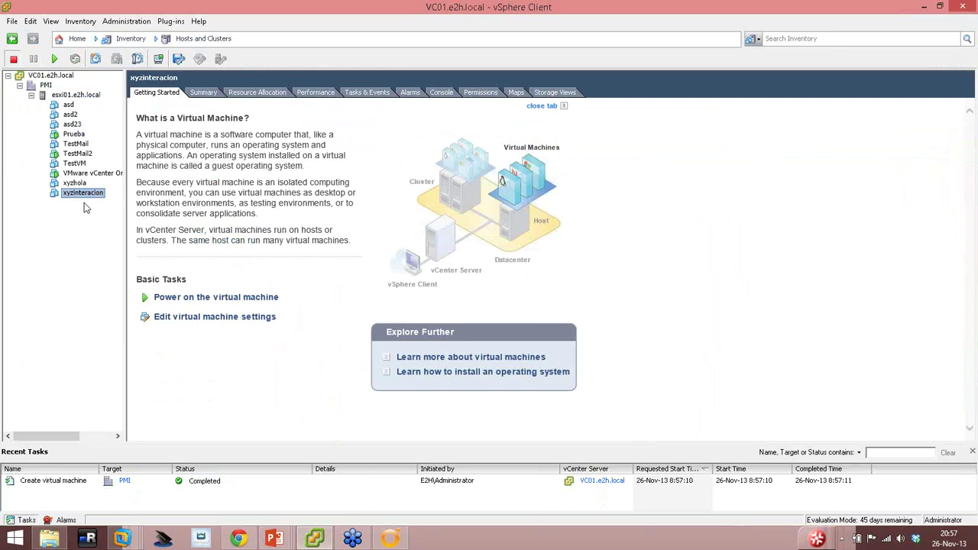
left_click(238, 539)
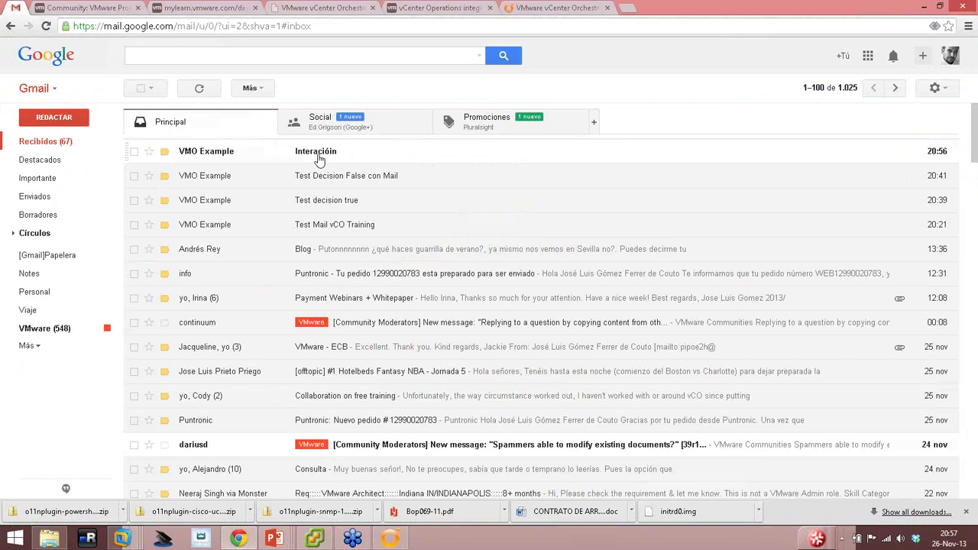
- Read the Interacióin notification e-mail and return to the Recibidos inbox
left_click(314, 153)
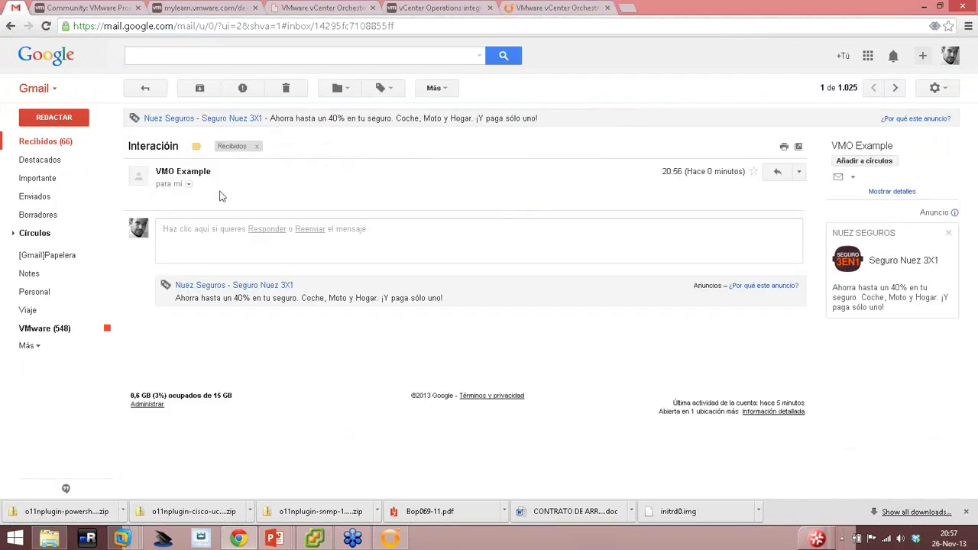
left_click(63, 144)
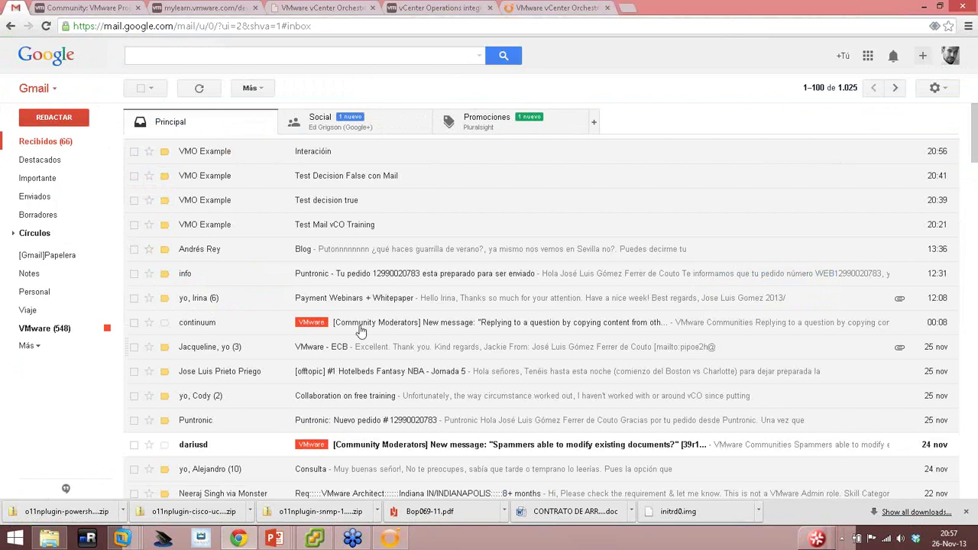
- Switch Orchestrator to Design mode and edit the Nueva MV workflow in the vCO Training folder
left_click(397, 537)
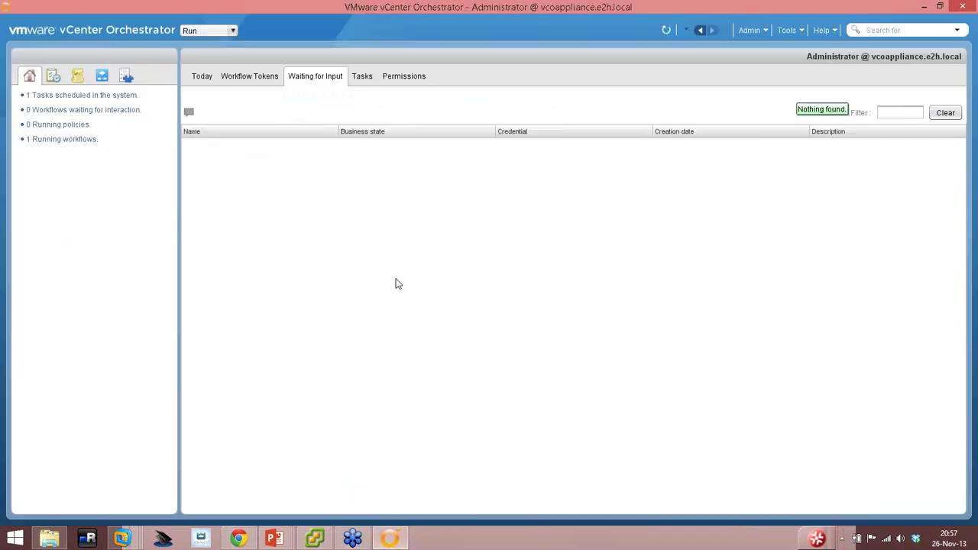
left_click(227, 30)
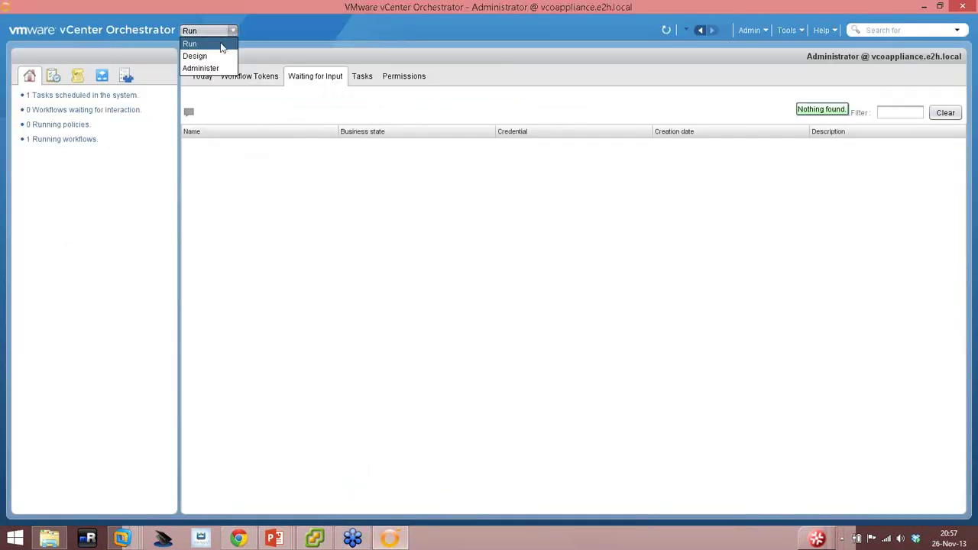
left_click(218, 55)
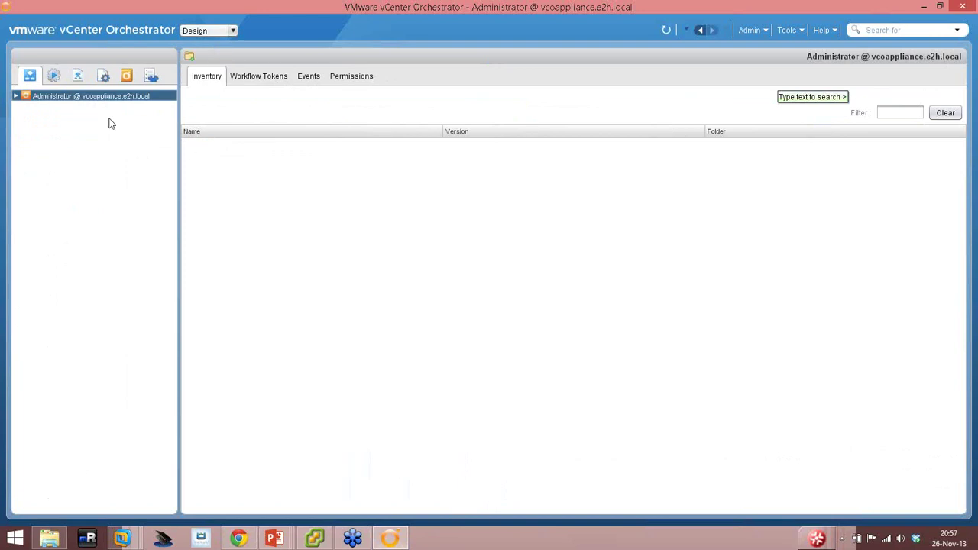
left_click(15, 97)
left_click(25, 118)
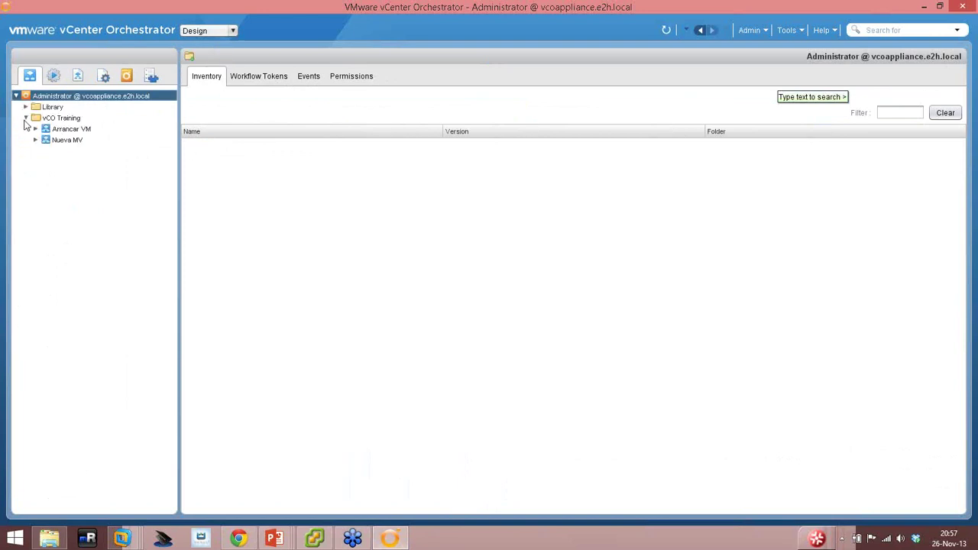
left_click(62, 142)
right_click(63, 143)
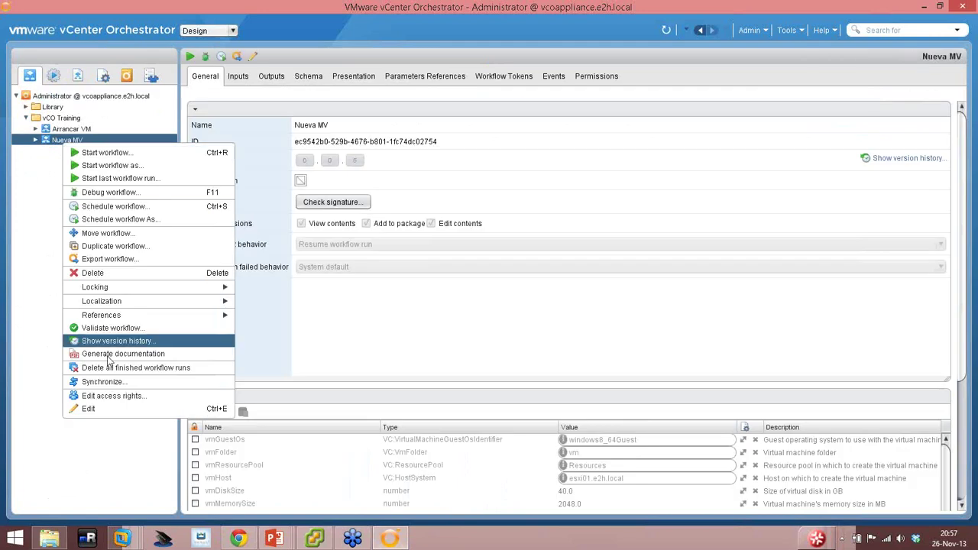
left_click(96, 408)
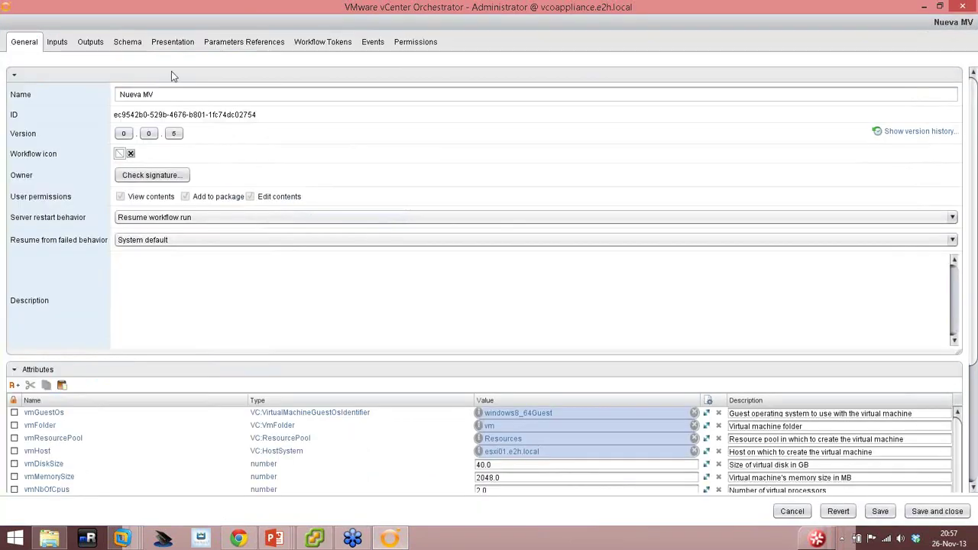
- Delete the User interaction element and drop a workflow element onto the start-to-Decision link
left_click(132, 45)
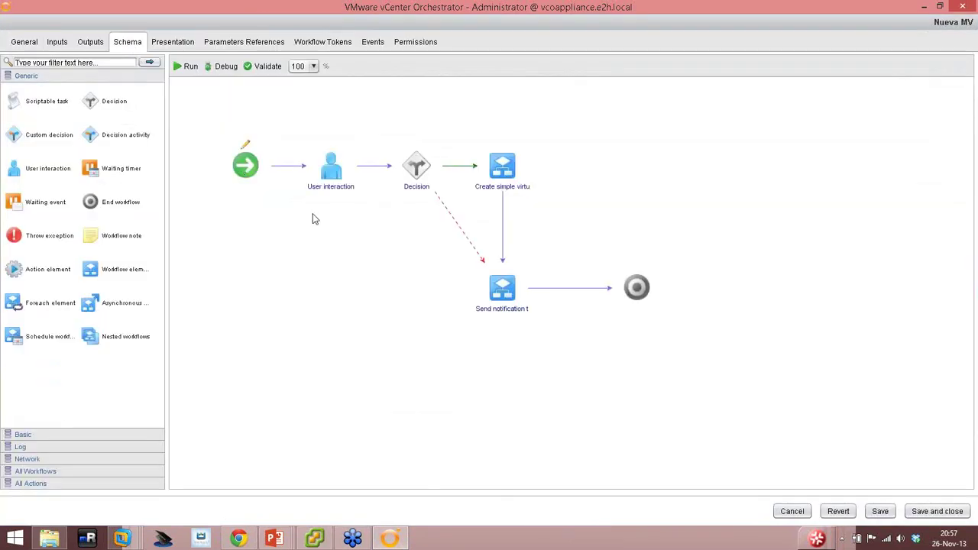
left_click(340, 155)
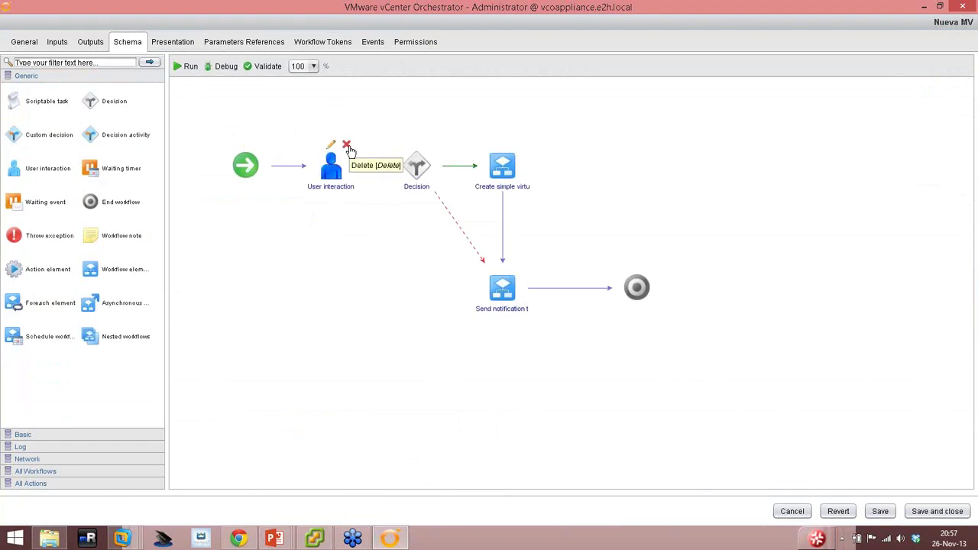
left_click(347, 146)
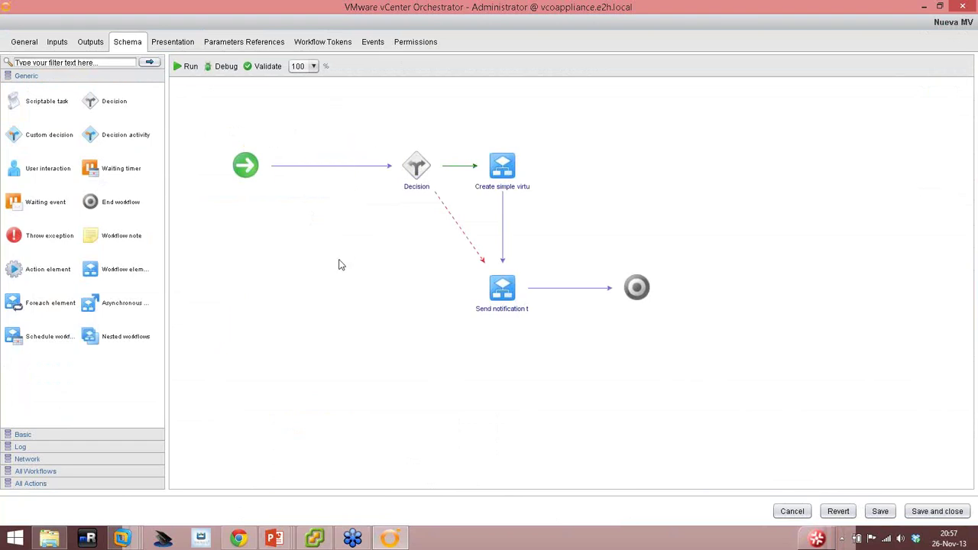
left_click(120, 269)
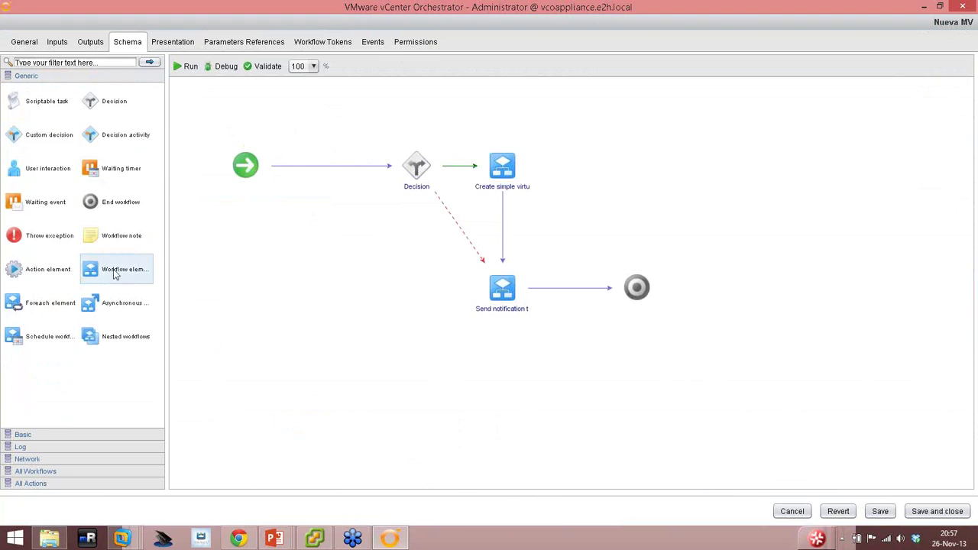
left_click_drag(119, 272, 330, 170)
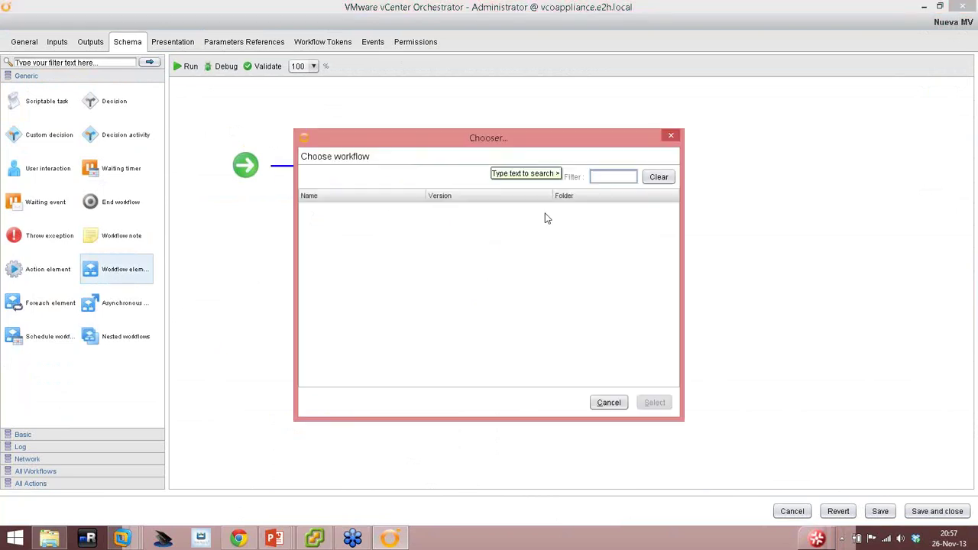
- Insert the Send interaction workflow found by filtering 'intera', skip parameter promotion, and edit the element
type("mail")
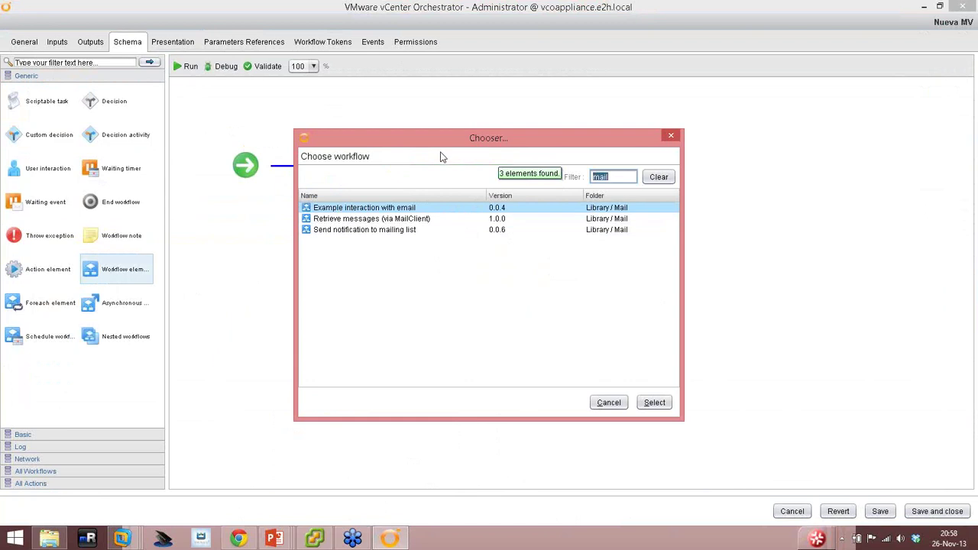
type("interaction")
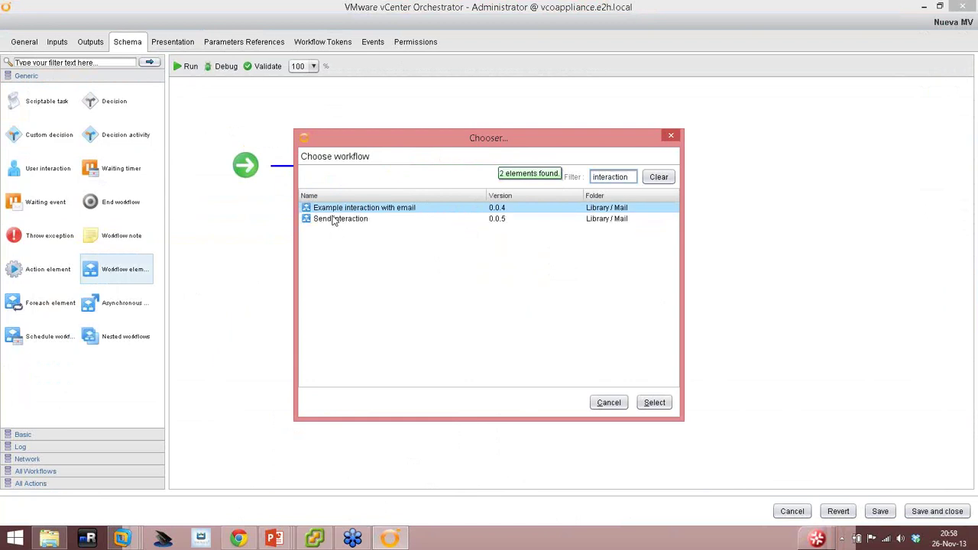
left_click(332, 219)
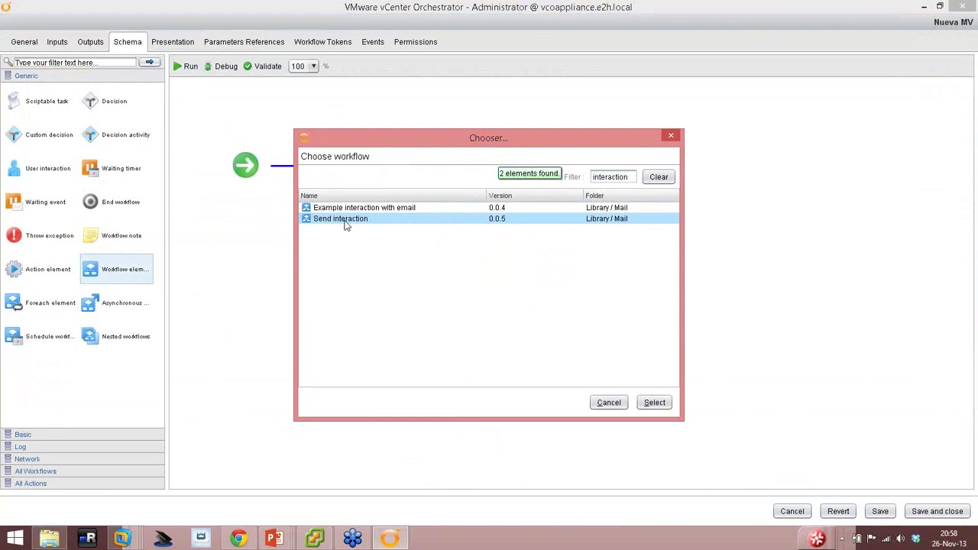
left_click(650, 401)
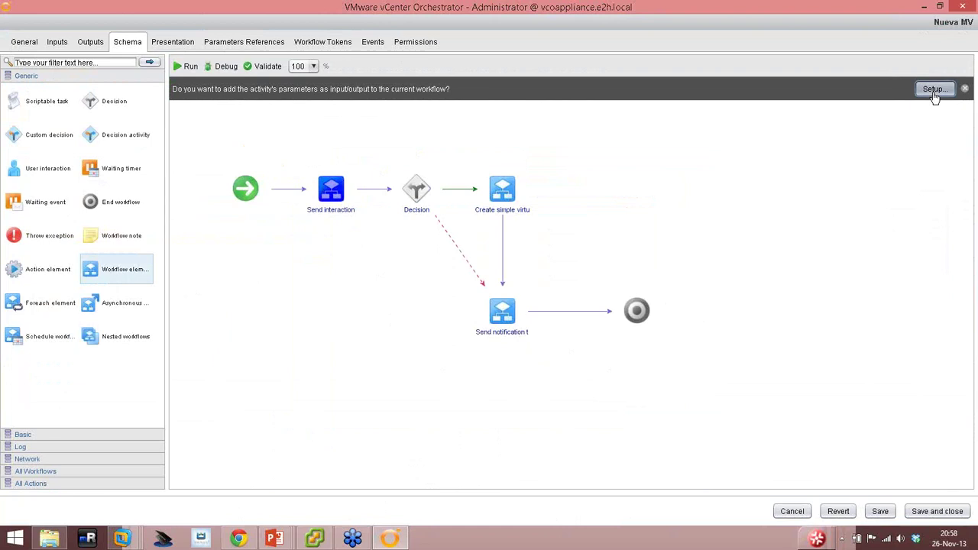
left_click(934, 89)
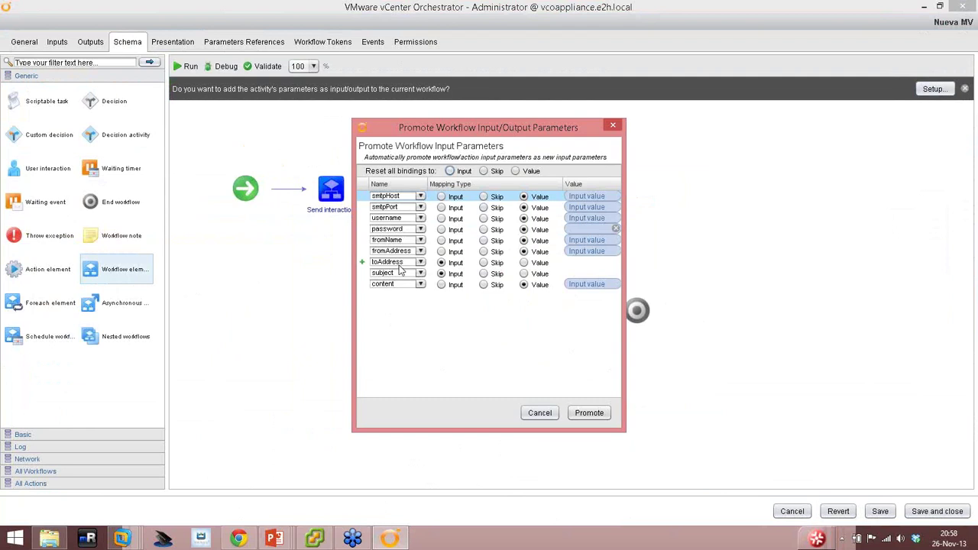
left_click(543, 412)
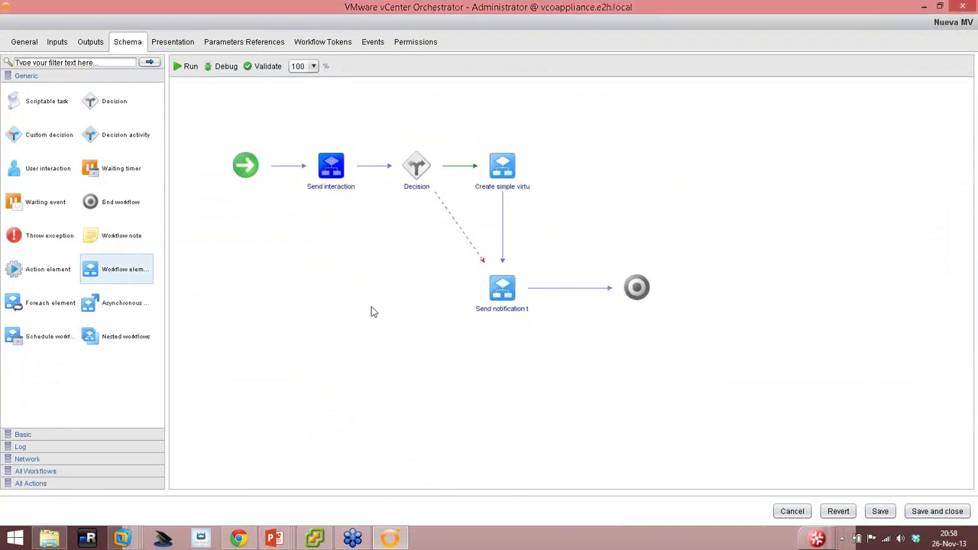
mouse_move(345, 175)
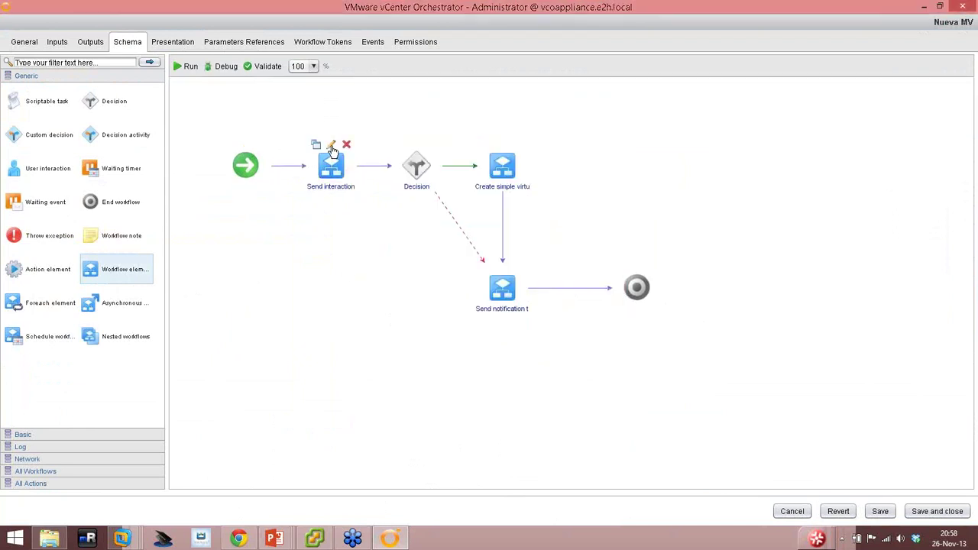
left_click(331, 144)
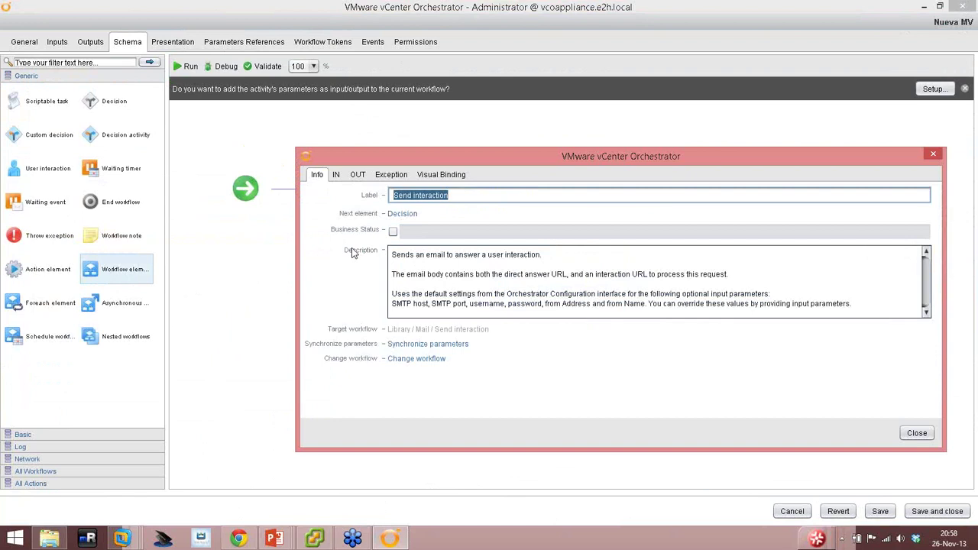
- In Visual Binding, map toAddress to a new toAddress attribute holding the destination e-mail address
left_click(441, 175)
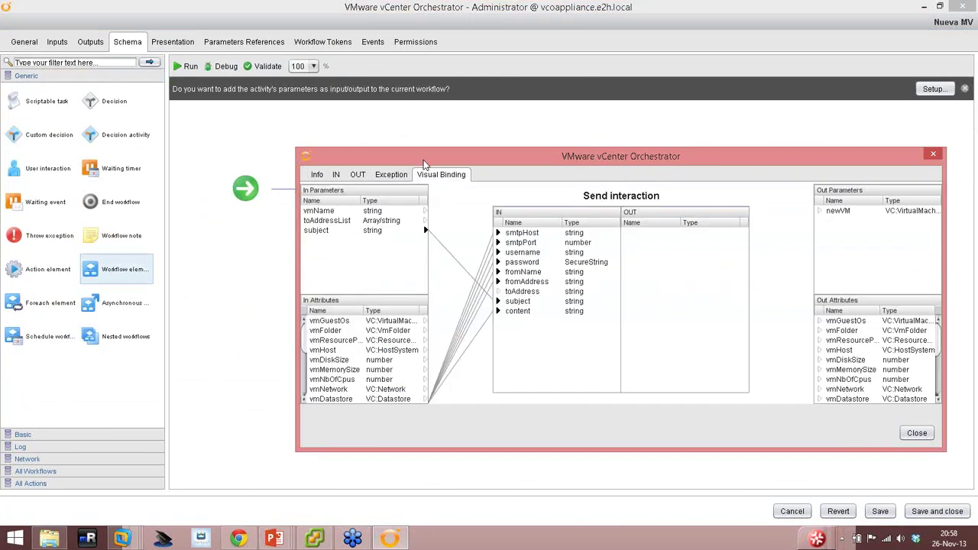
left_click_drag(426, 164, 507, 334)
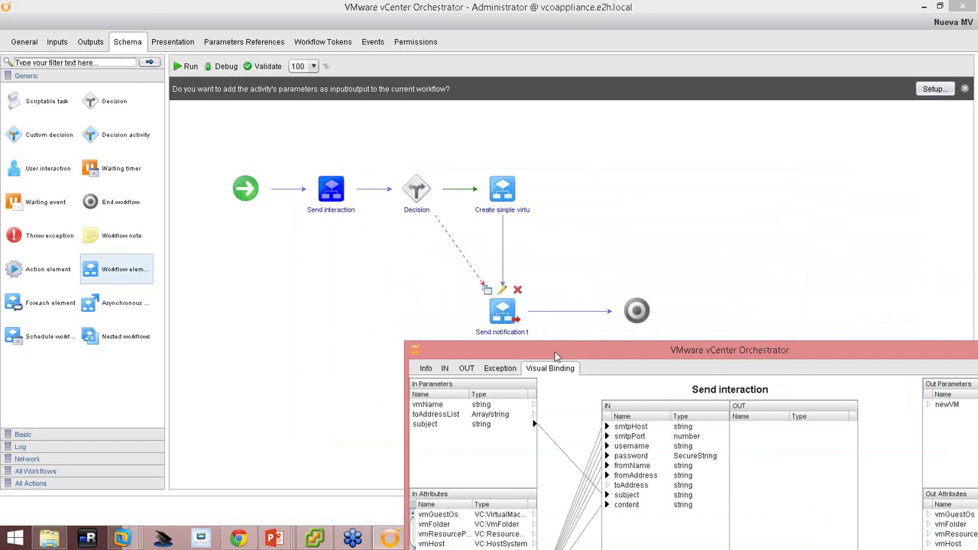
left_click_drag(558, 356, 517, 142)
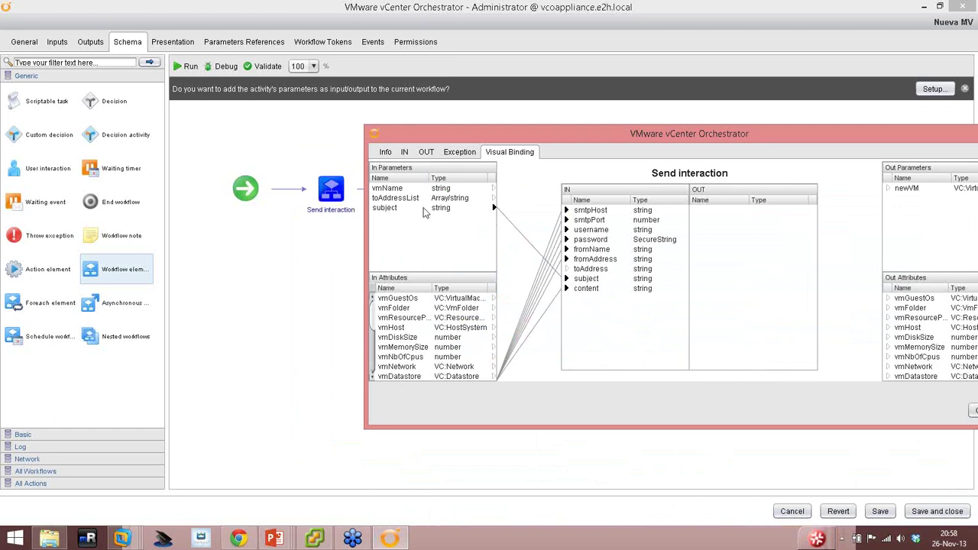
left_click(402, 199)
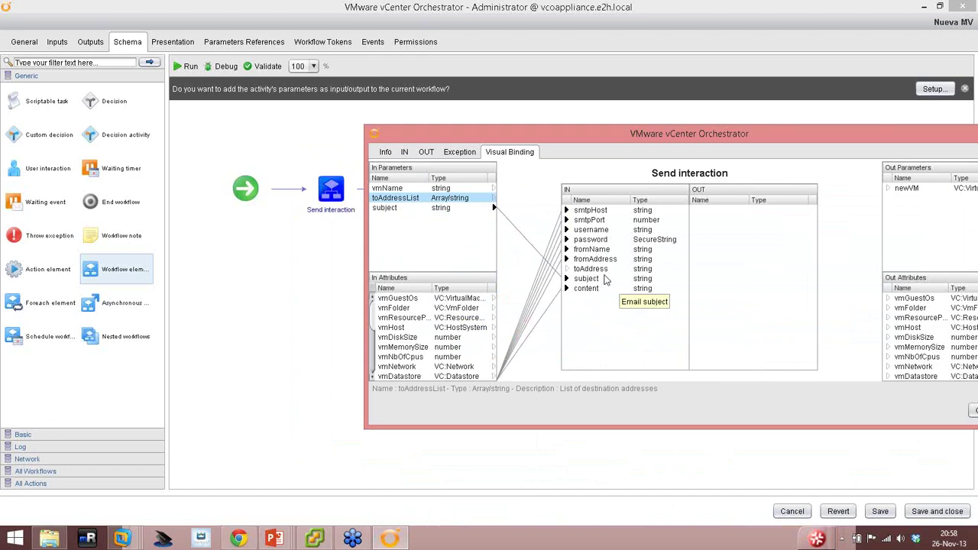
left_click(598, 272)
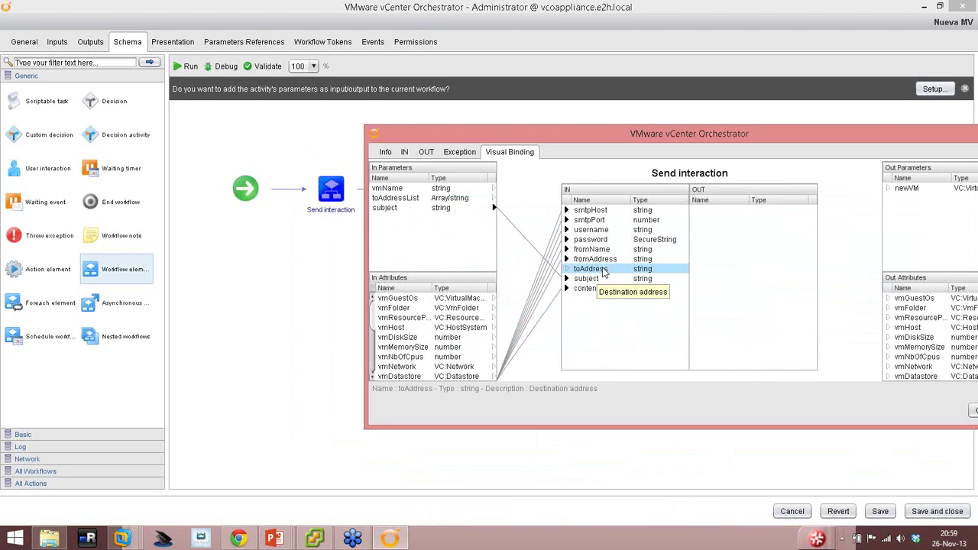
left_click_drag(603, 272, 434, 303)
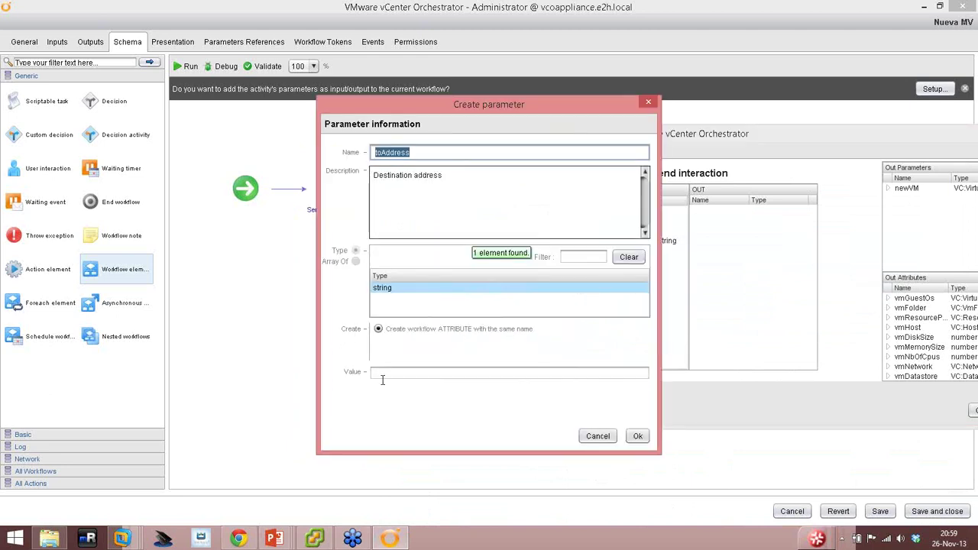
left_click(406, 374)
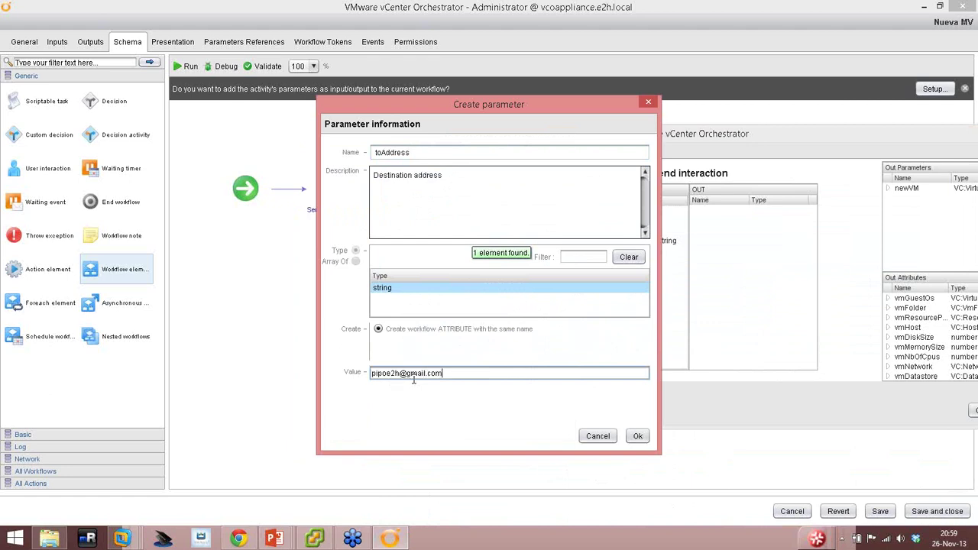
left_click(637, 435)
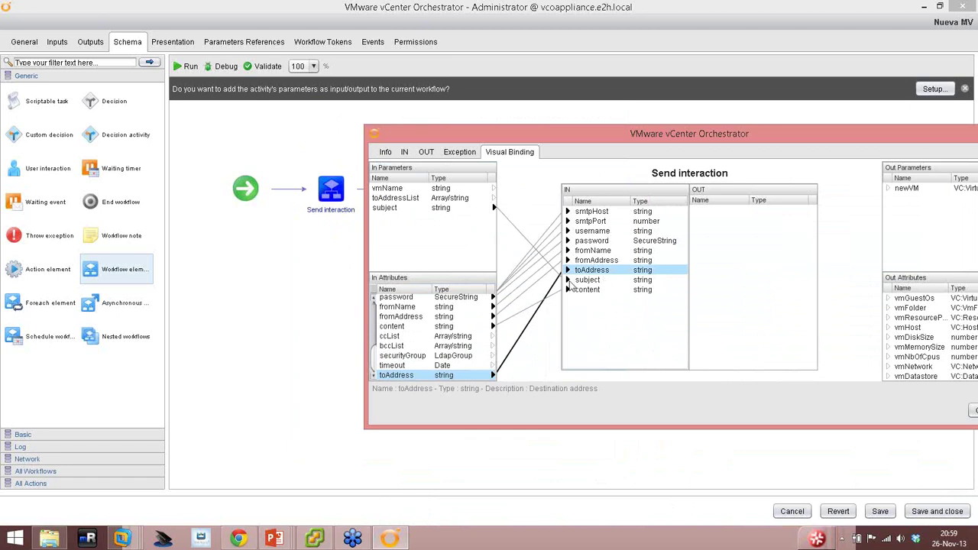
left_click_drag(642, 147, 514, 134)
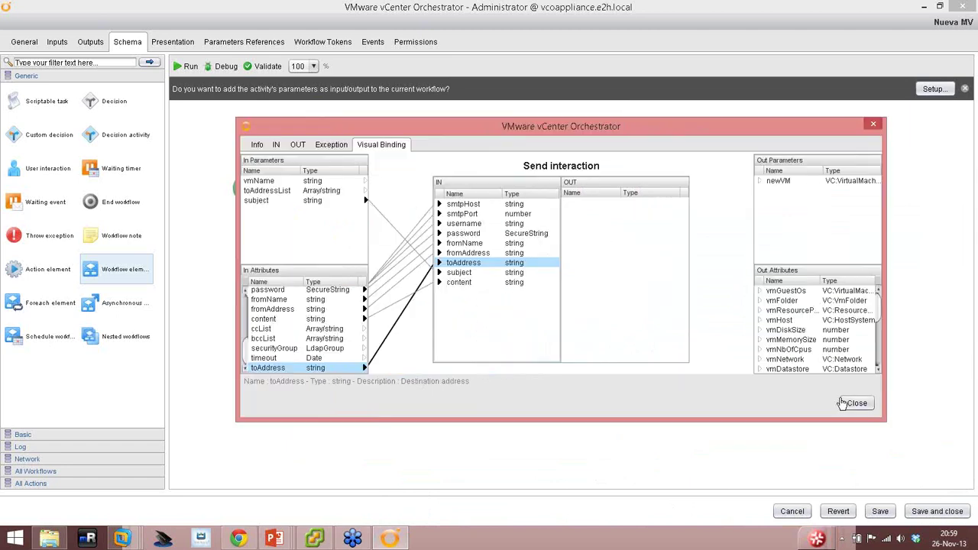
left_click(852, 404)
- Delete the unused securityGroup and timeout attributes so validation passes, then save as an increased version
left_click(964, 89)
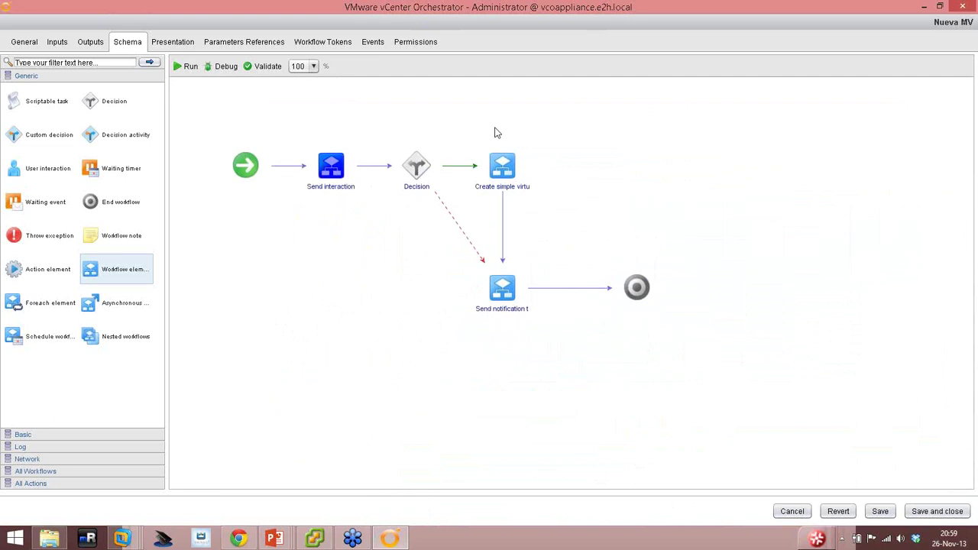
left_click(266, 67)
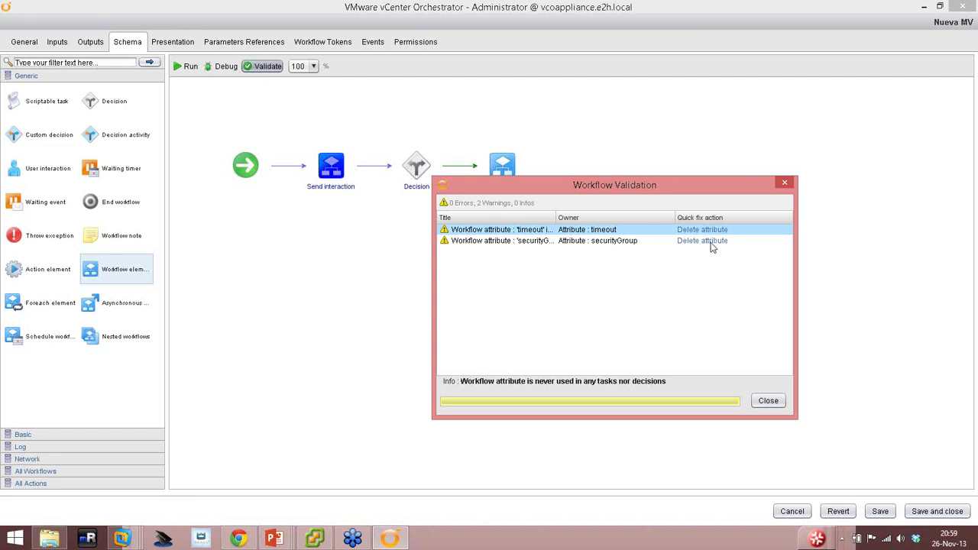
left_click(705, 241)
left_click(707, 233)
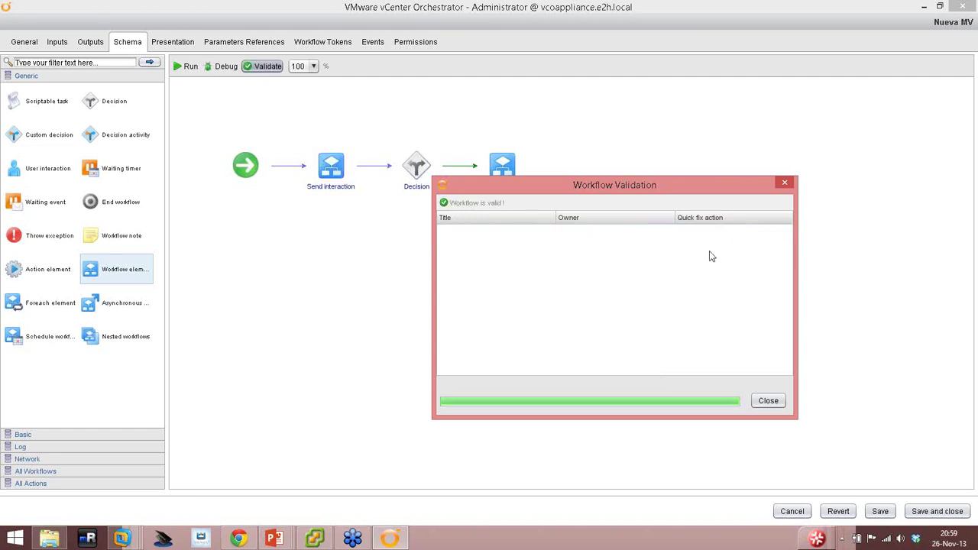
left_click(768, 401)
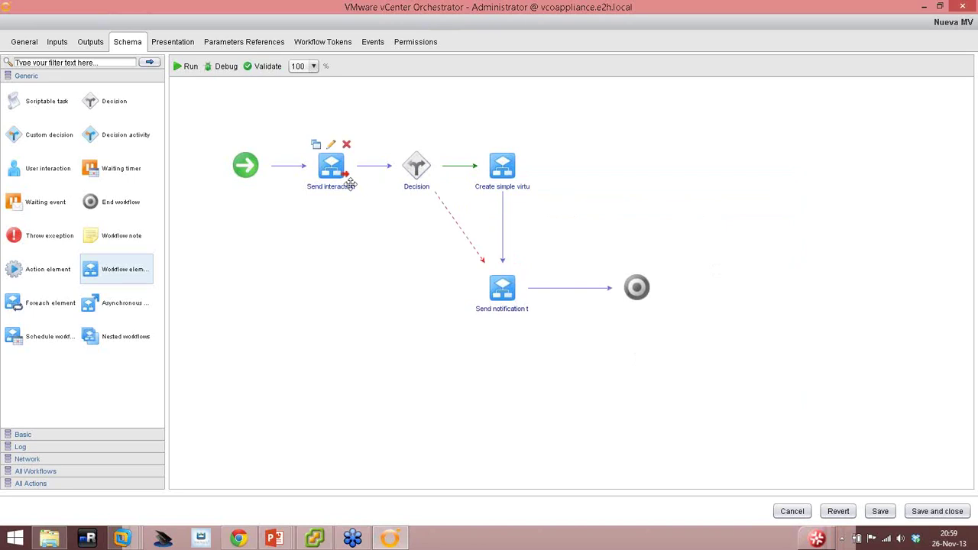
left_click(263, 66)
left_click(769, 400)
left_click(922, 511)
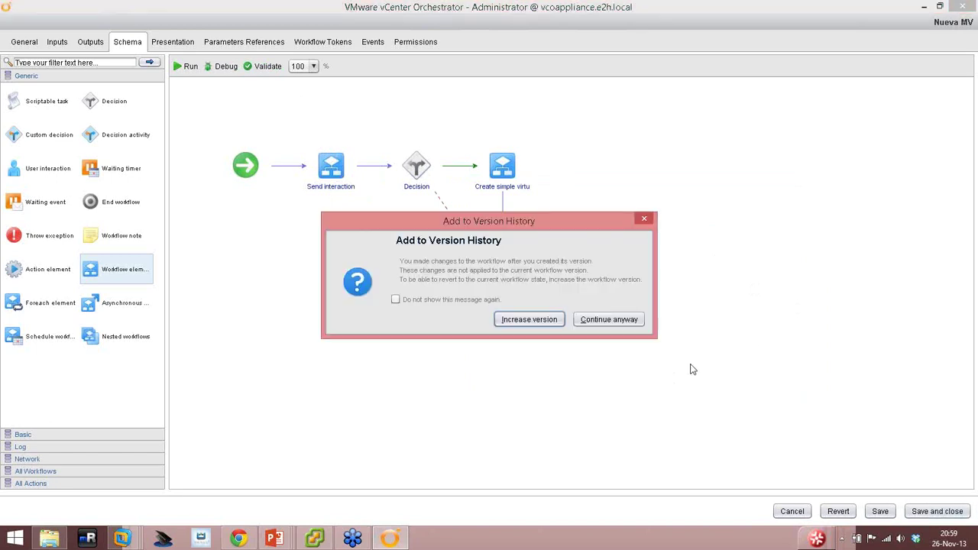
left_click(527, 327)
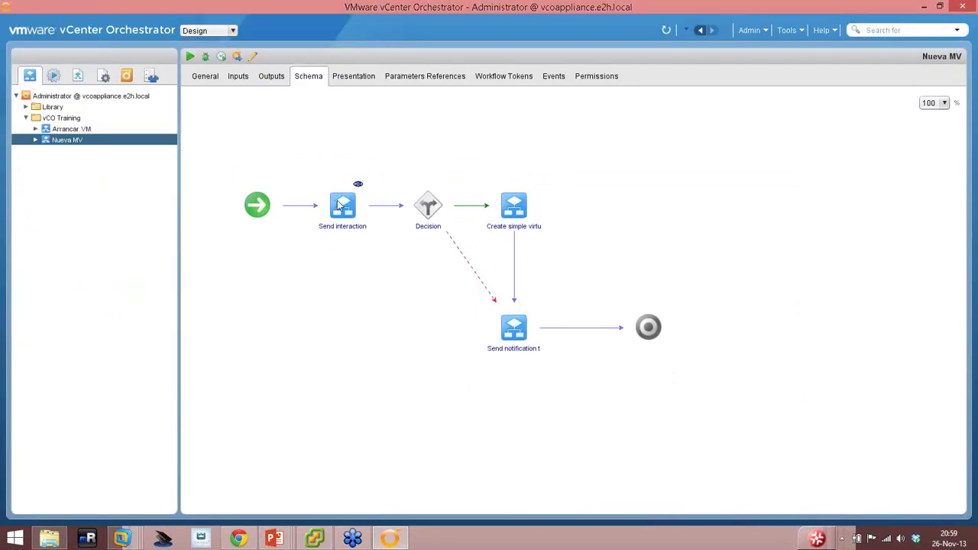
- Run Nueva MV for VM xyzparami with one destination address and a rewritten Email subject
left_click(190, 56)
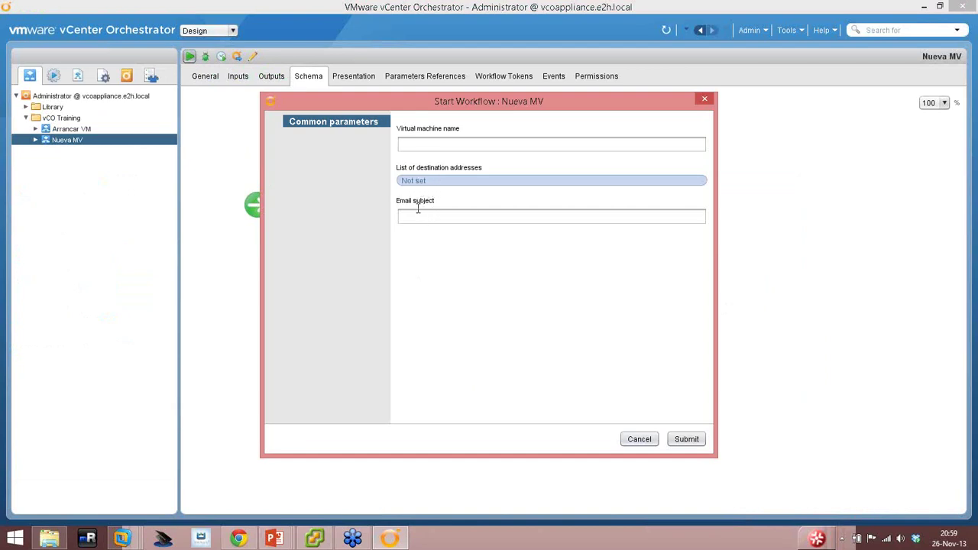
left_click(425, 146)
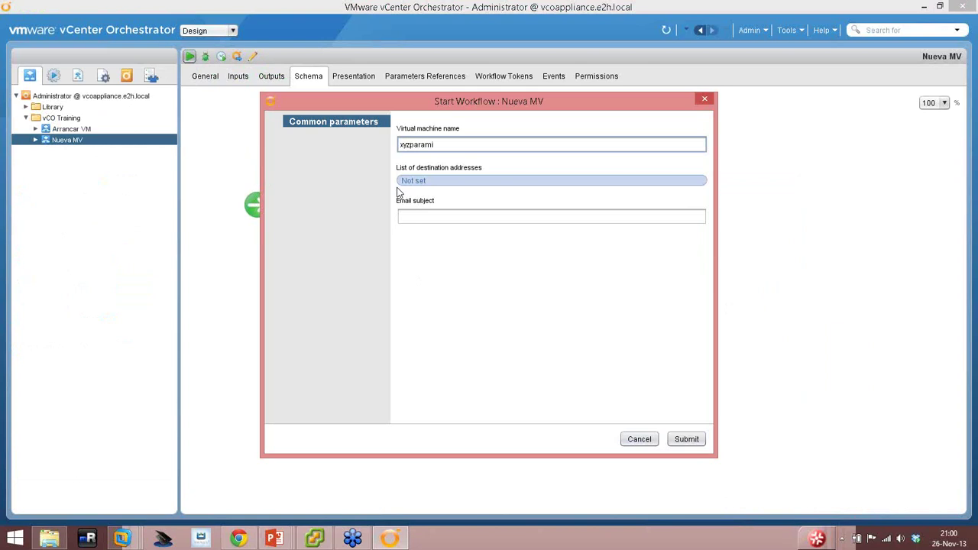
left_click(411, 182)
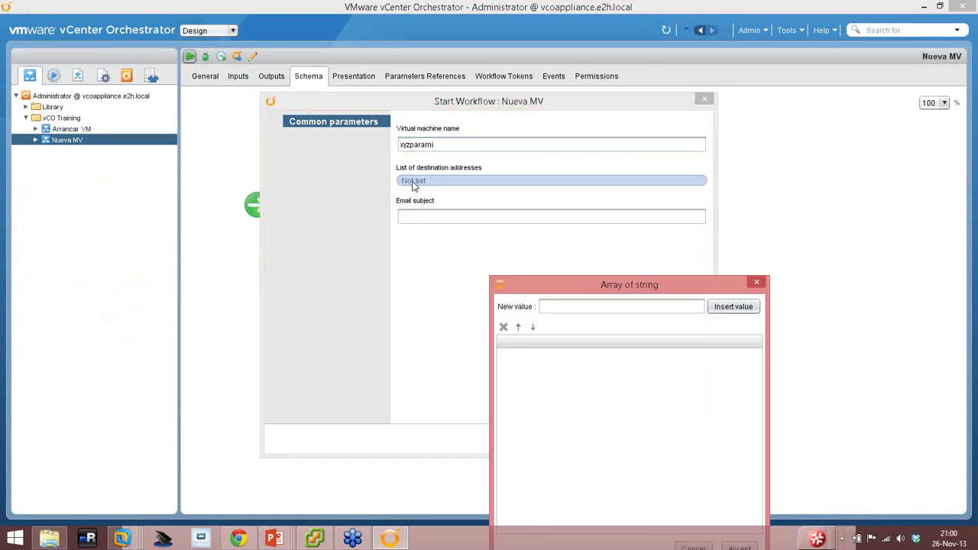
left_click_drag(590, 288, 550, 151)
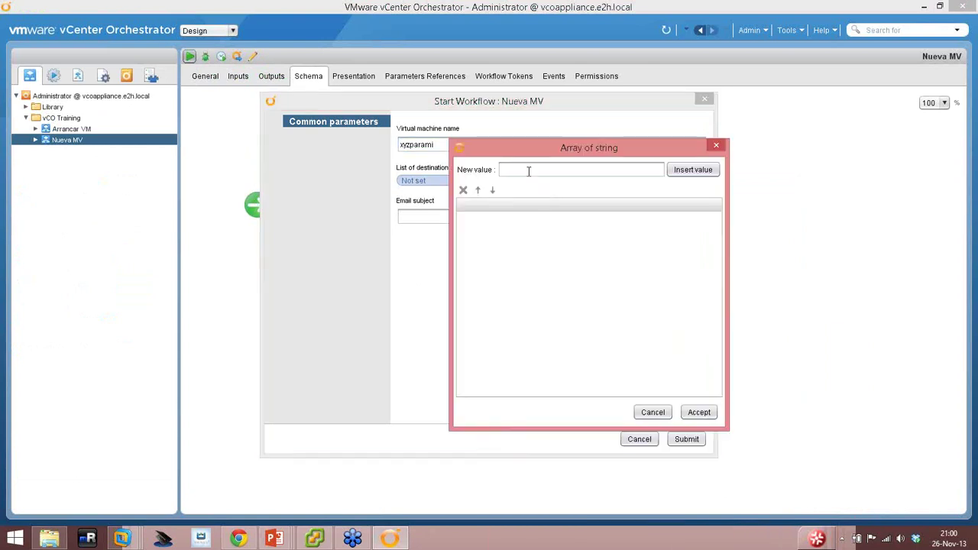
left_click(528, 171)
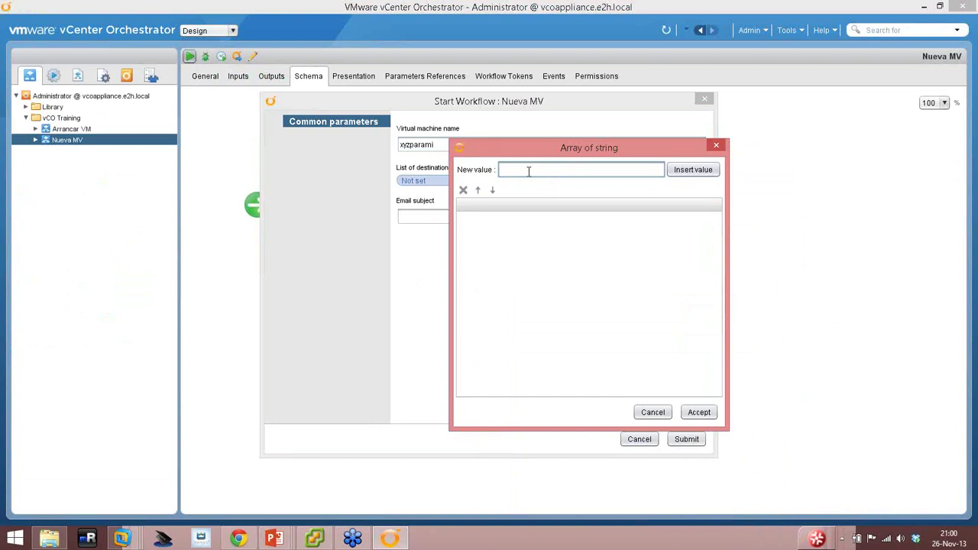
left_click(690, 174)
left_click(696, 411)
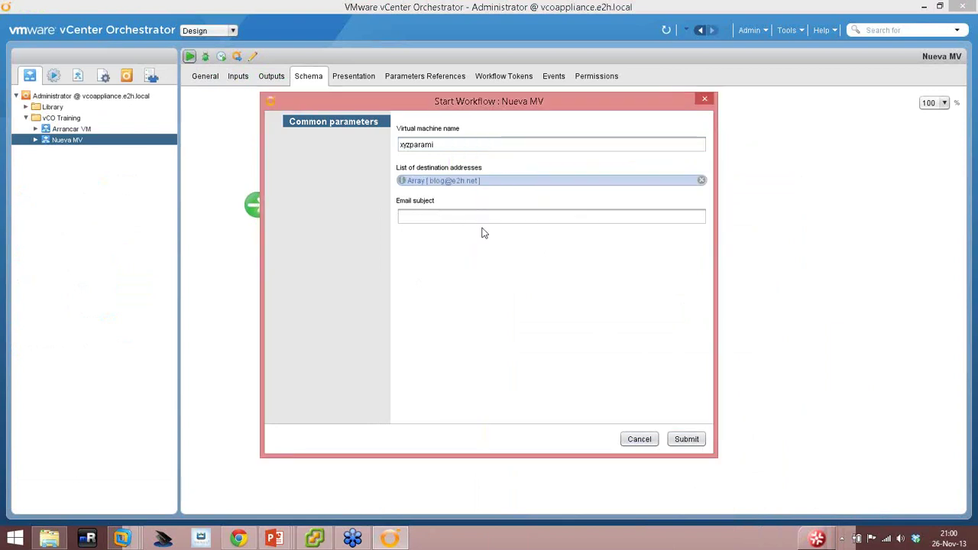
left_click(469, 217)
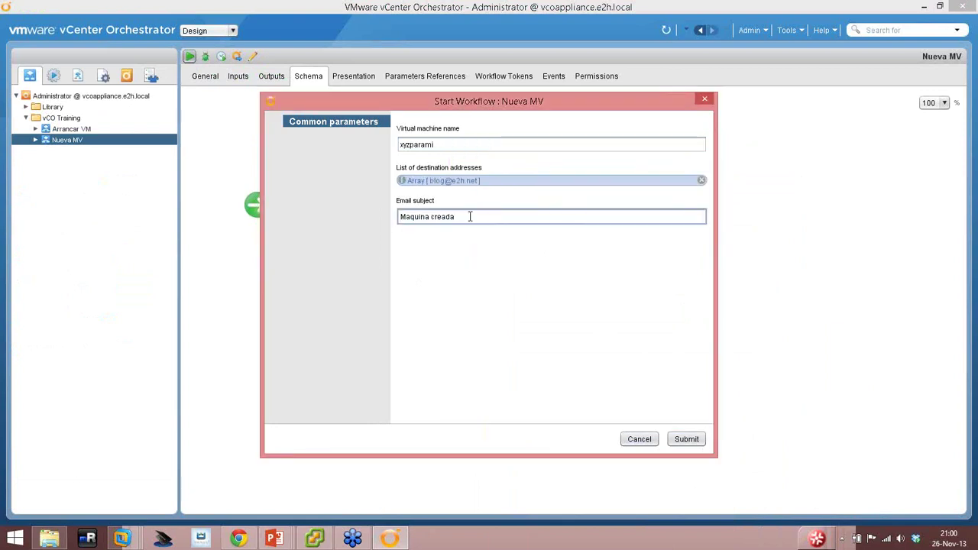
key("BackSpace")
key("BackSpace")
key("BackSpace")
key("BackSpace")
key("BackSpace")
key("BackSpace")
key("BackSpace")
key("BackSpace")
key("BackSpace")
key("BackSpace")
key("BackSpace")
key("BackSpace")
key("BackSpace")
key("BackSpace")
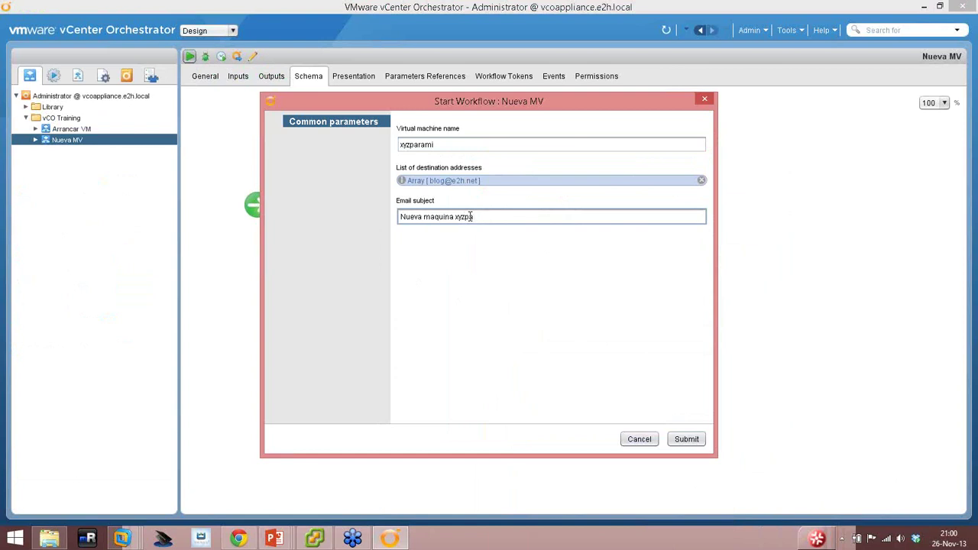
left_click(692, 443)
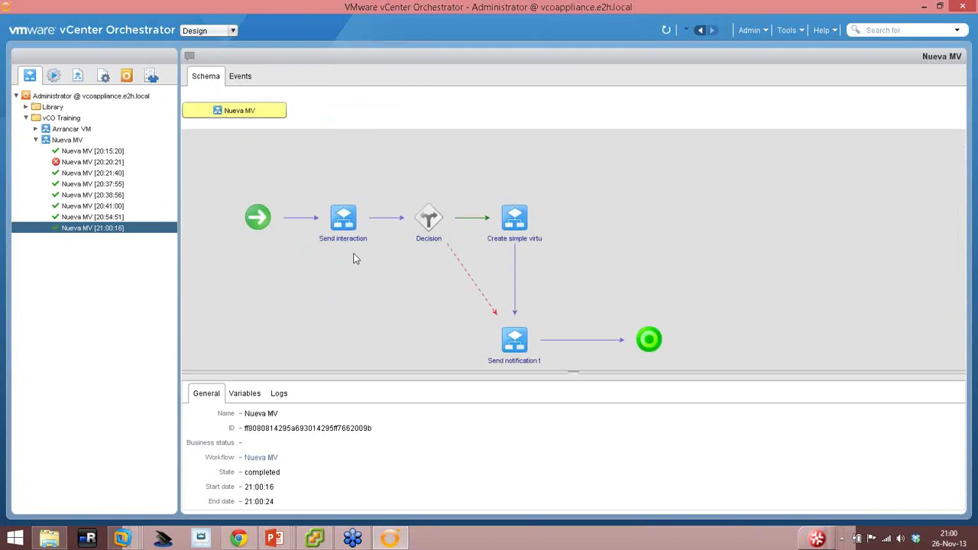
- Glance at the new VM in vSphere Client, then reopen the Nueva MV workflow's Schema tab
left_click(318, 543)
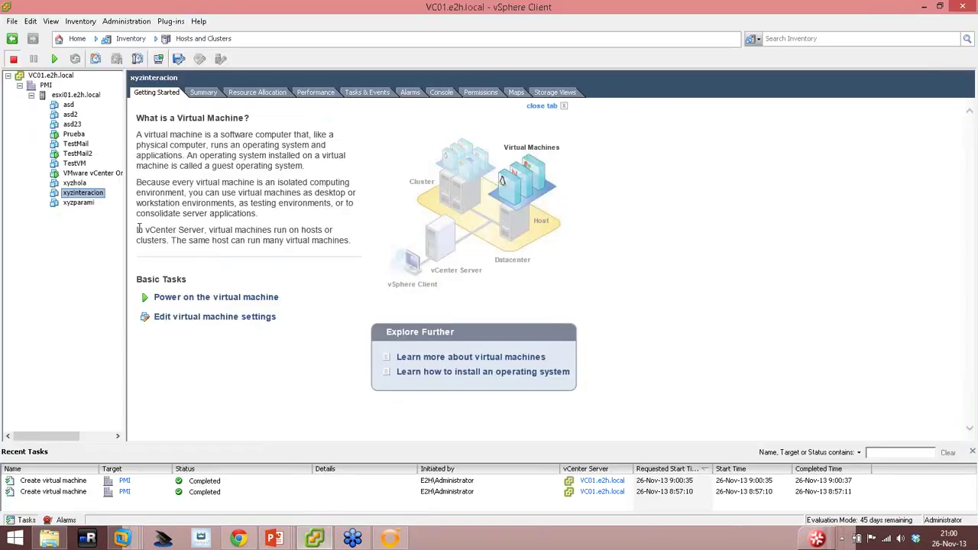
key("alt+Tab")
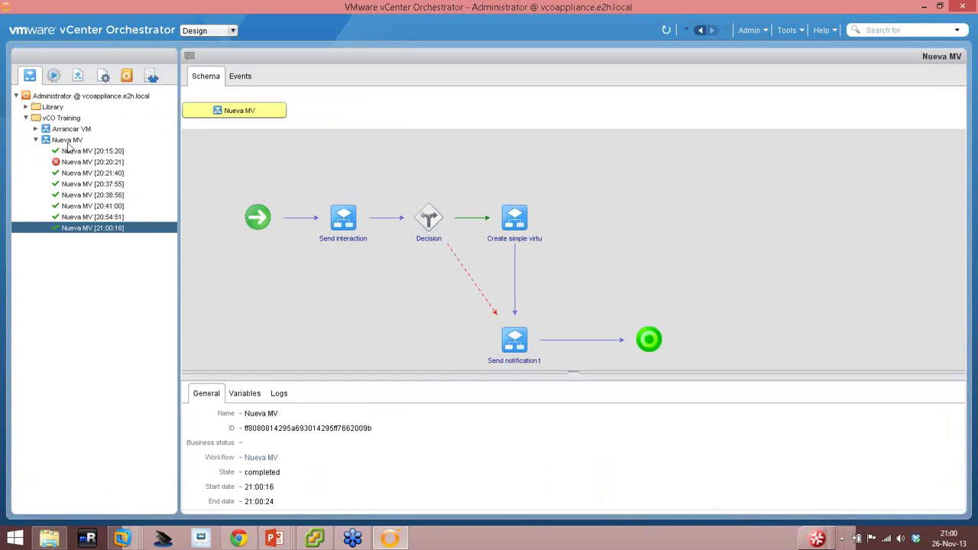
left_click(67, 141)
left_click(315, 79)
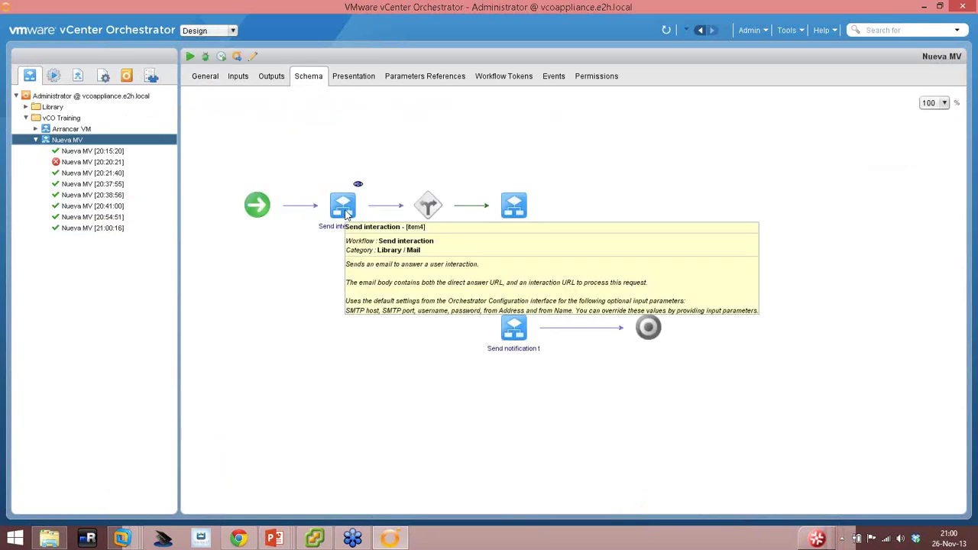
- Drag Example interaction with email from Library > Mail after the start node and open its bindings
left_click(345, 215)
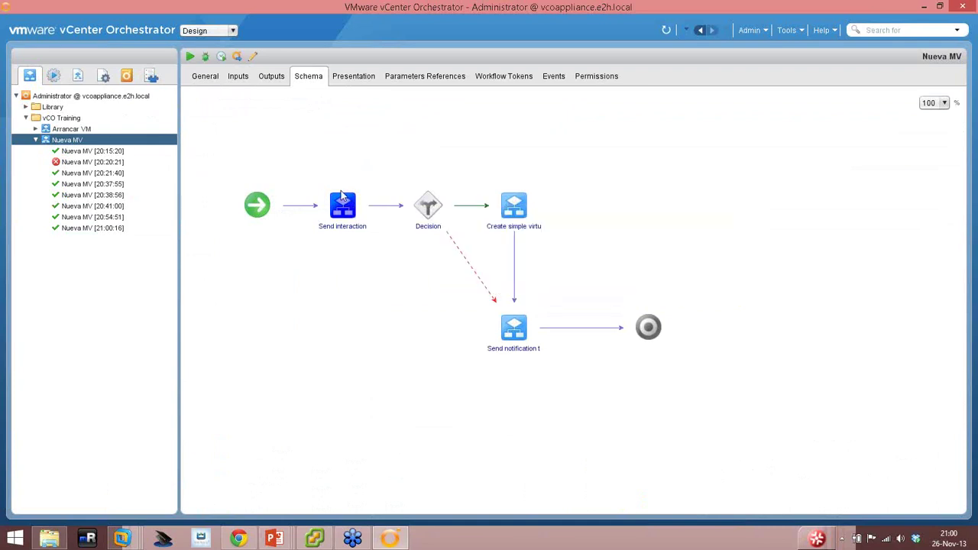
left_click(253, 57)
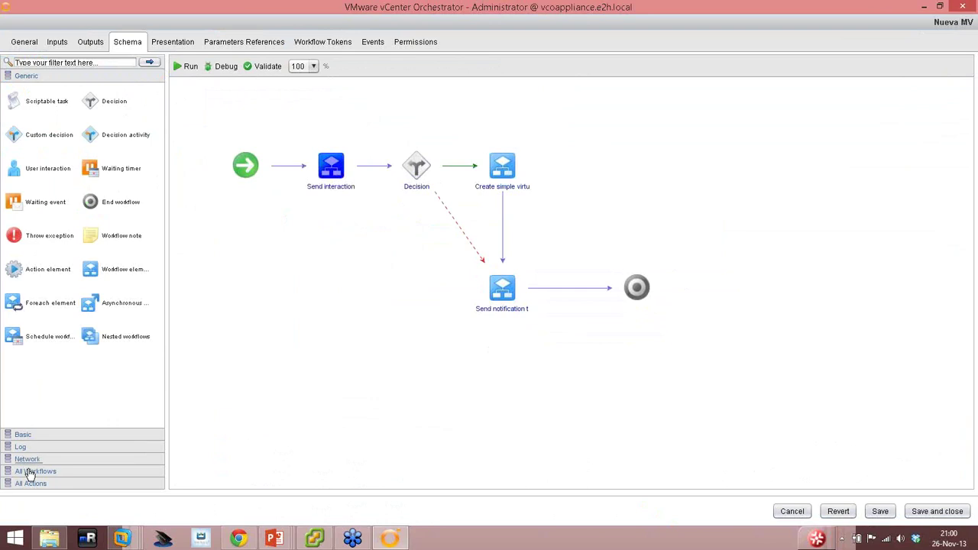
left_click(30, 471)
left_click(7, 145)
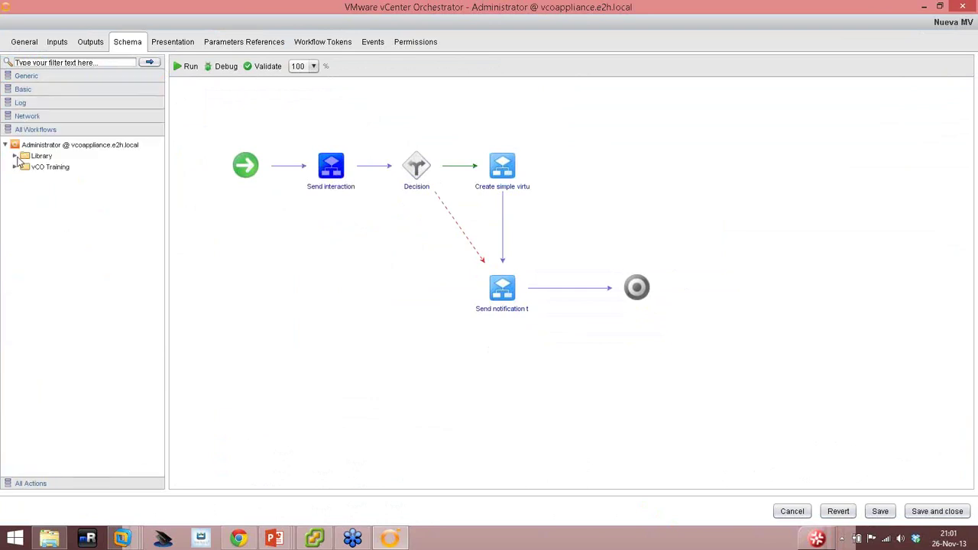
left_click(15, 155)
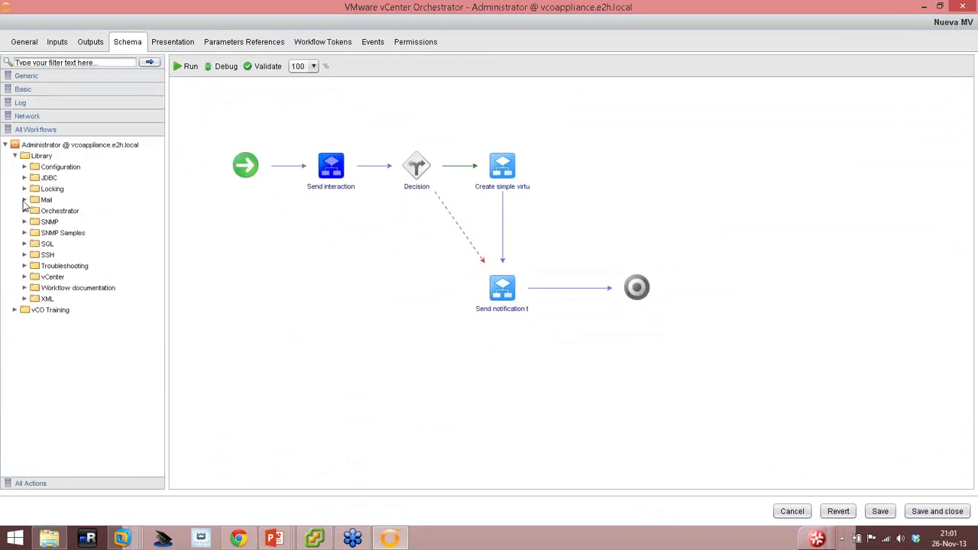
left_click(25, 200)
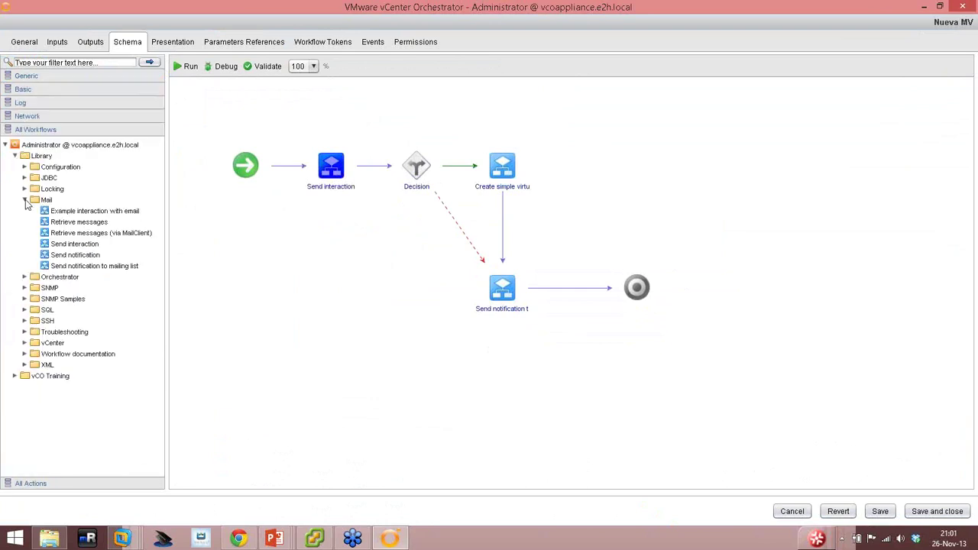
left_click(77, 212)
left_click_drag(91, 216, 294, 168)
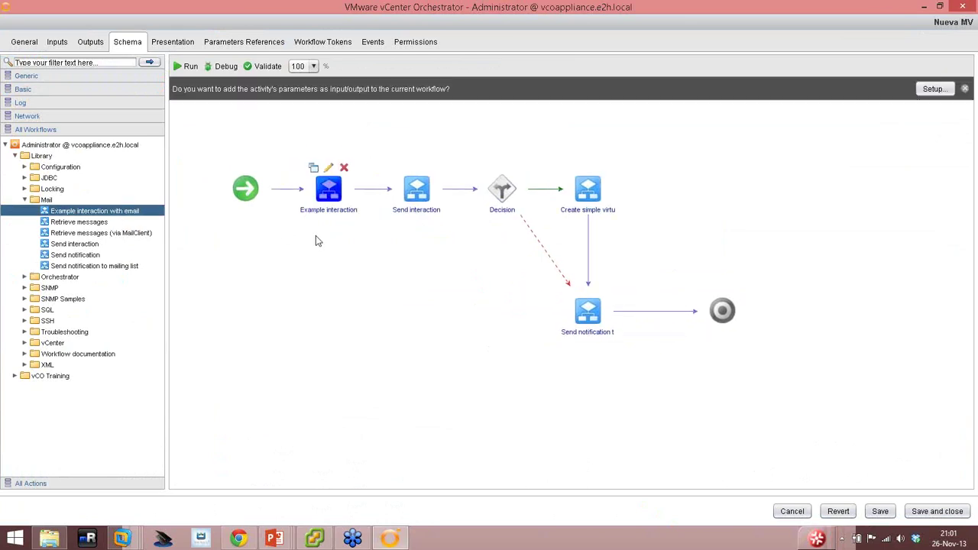
left_click(329, 168)
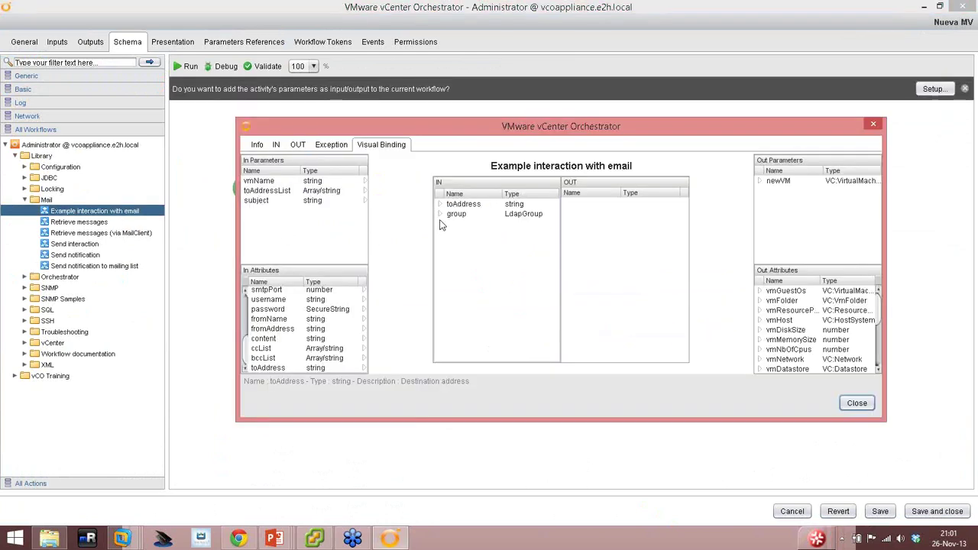
- Cancel a stray toAddress1 parameter, then bind toAddress to the existing toAddress attribute
left_click(465, 207)
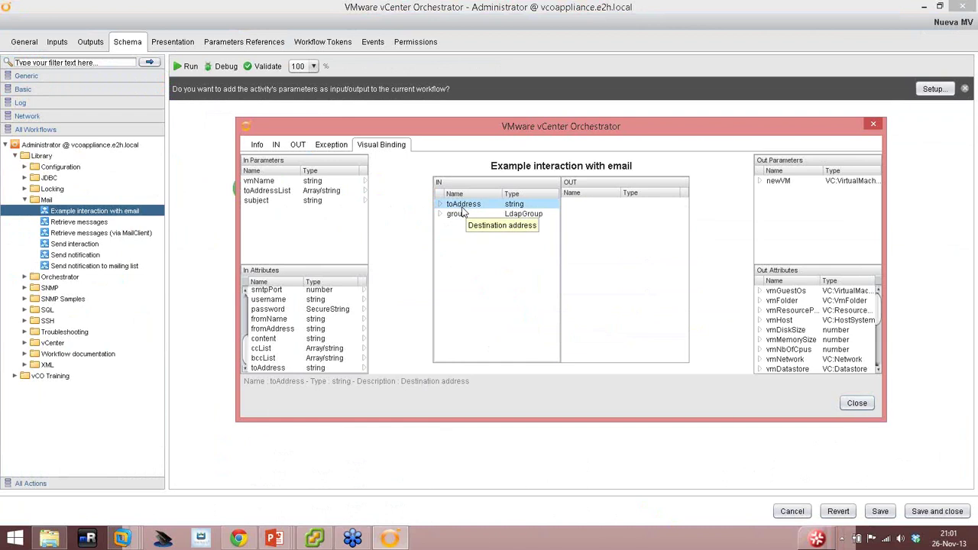
left_click_drag(461, 211, 315, 285)
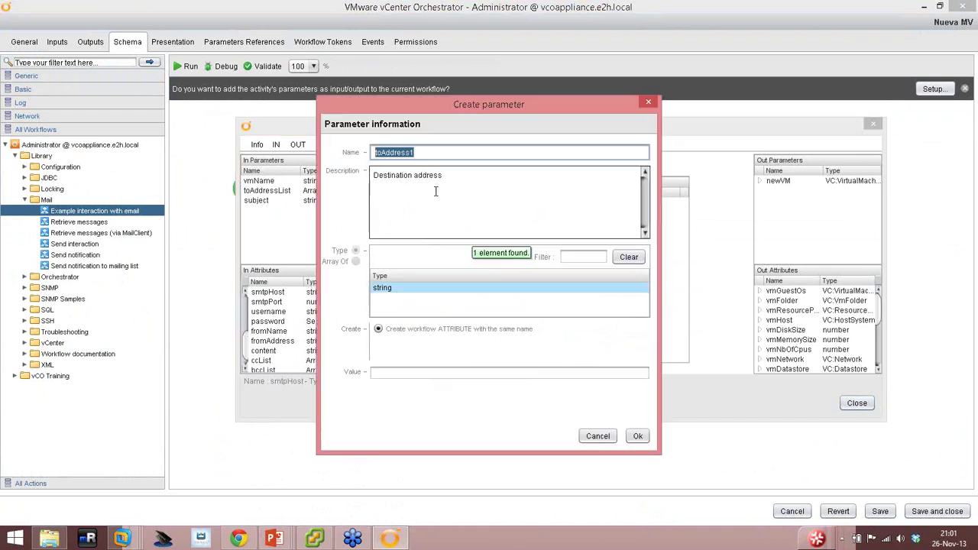
left_click(593, 436)
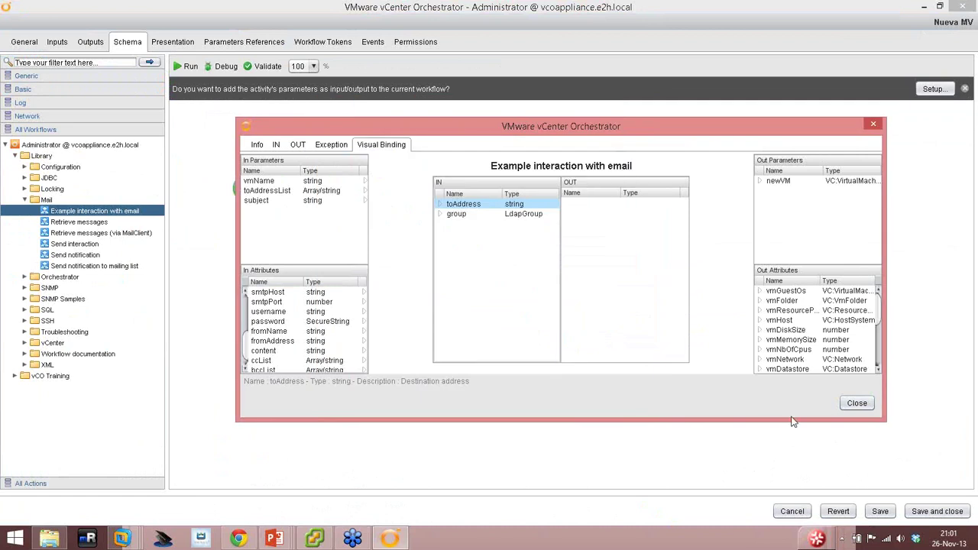
left_click(857, 404)
double_click(349, 201)
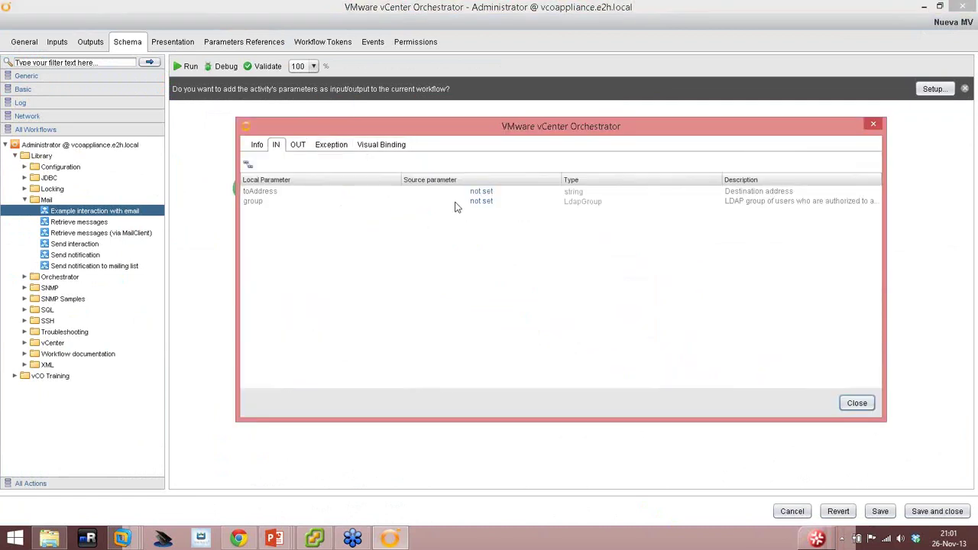
left_click(480, 192)
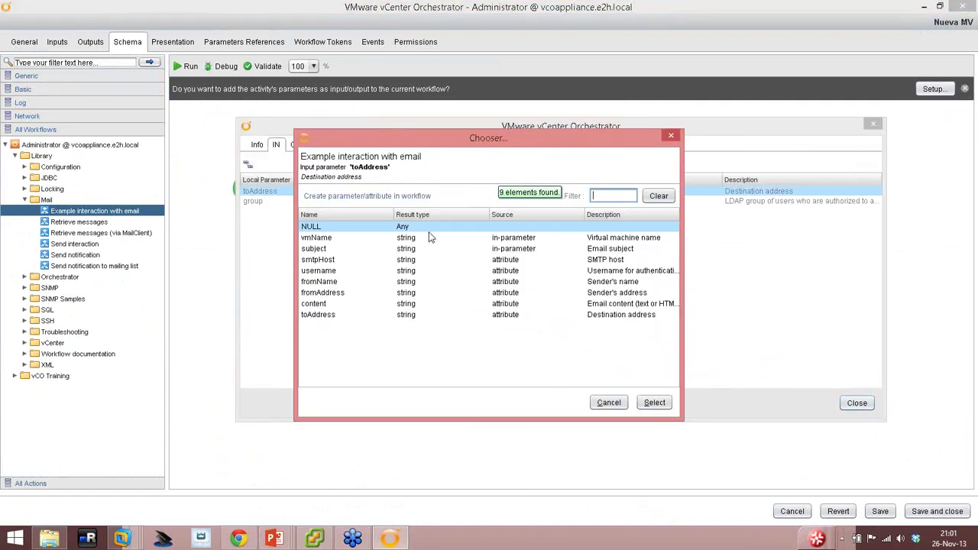
double_click(322, 319)
- Bind the group input to a new group attribute valued Domain Admins
left_click(488, 202)
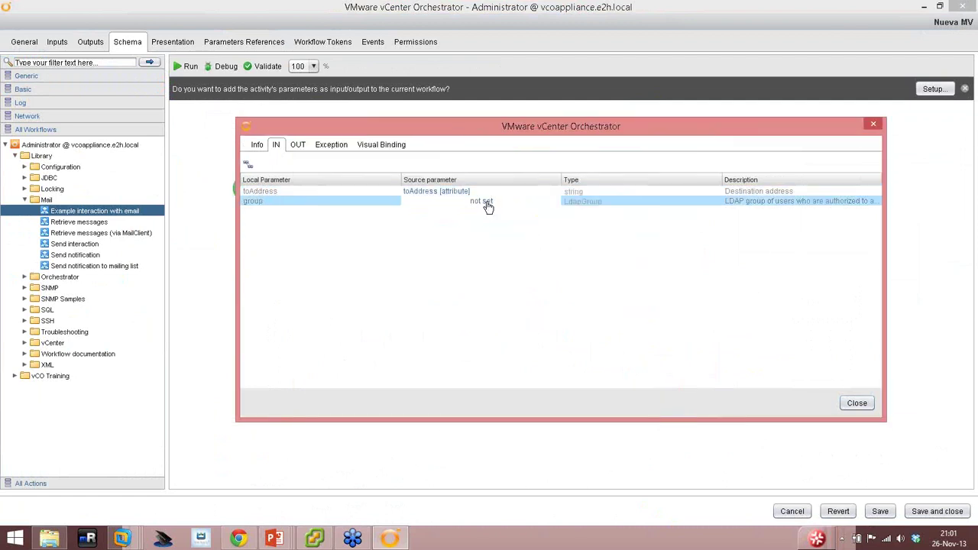
left_click(416, 197)
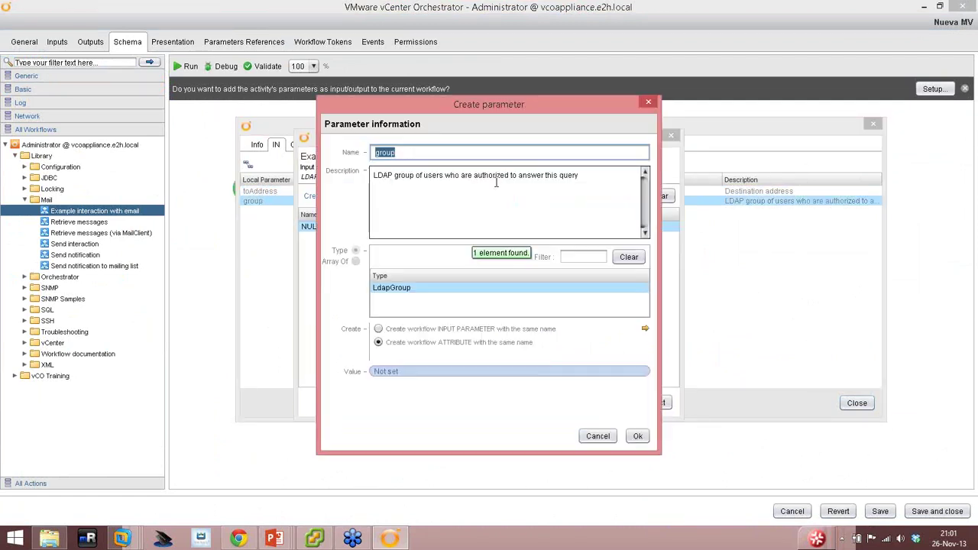
left_click(392, 374)
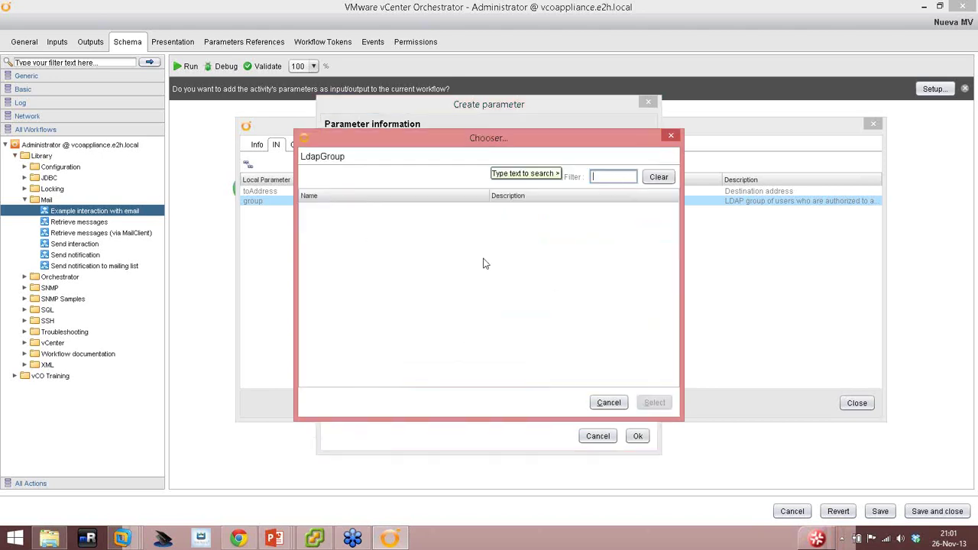
type("domain")
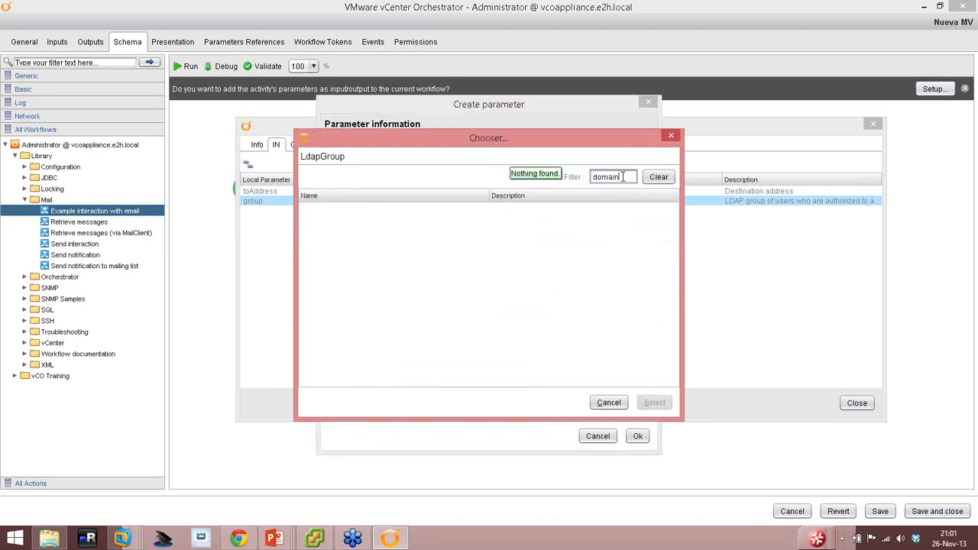
type(" ad")
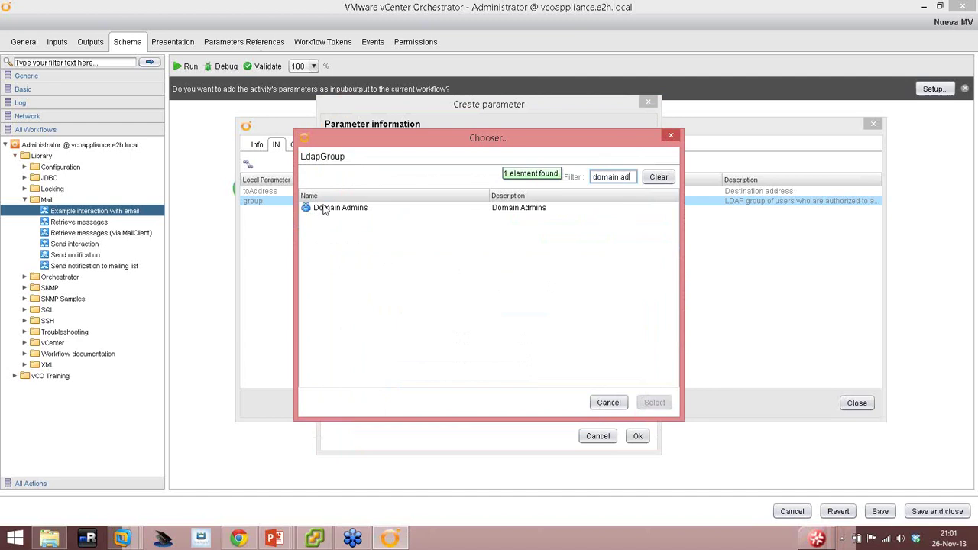
double_click(324, 208)
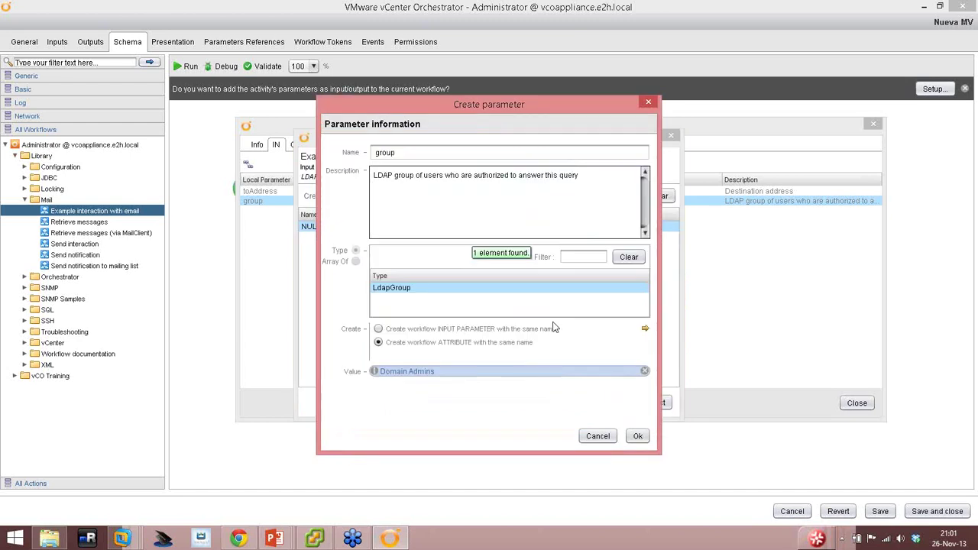
left_click(638, 436)
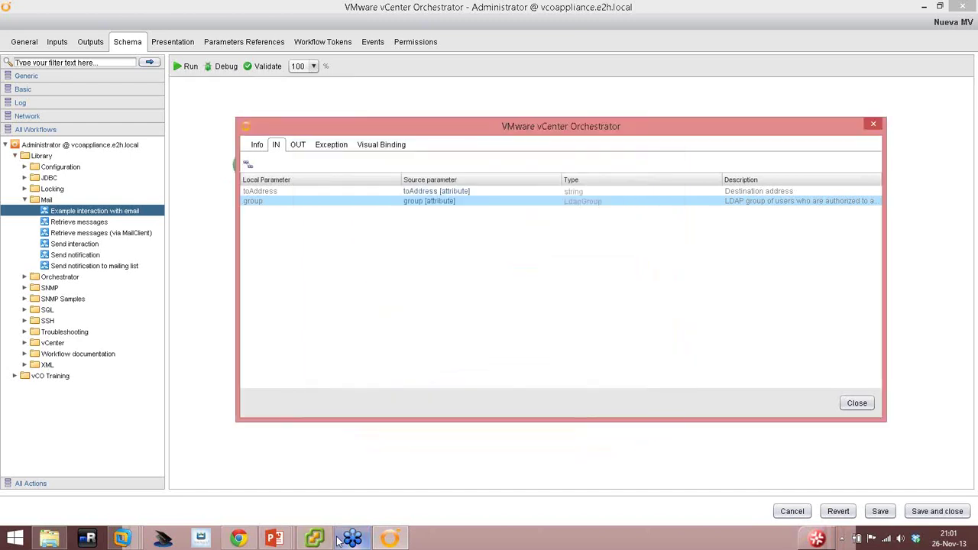
left_click(239, 539)
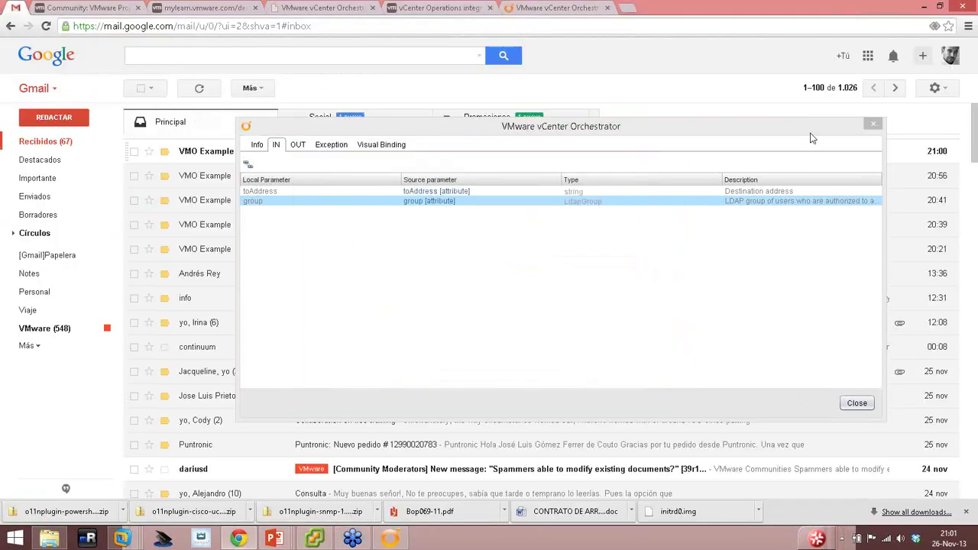
- Close the Orchestrator binding dialog, then open the VMO Example e-mail and follow its answer link
left_click(240, 536)
left_click(243, 535)
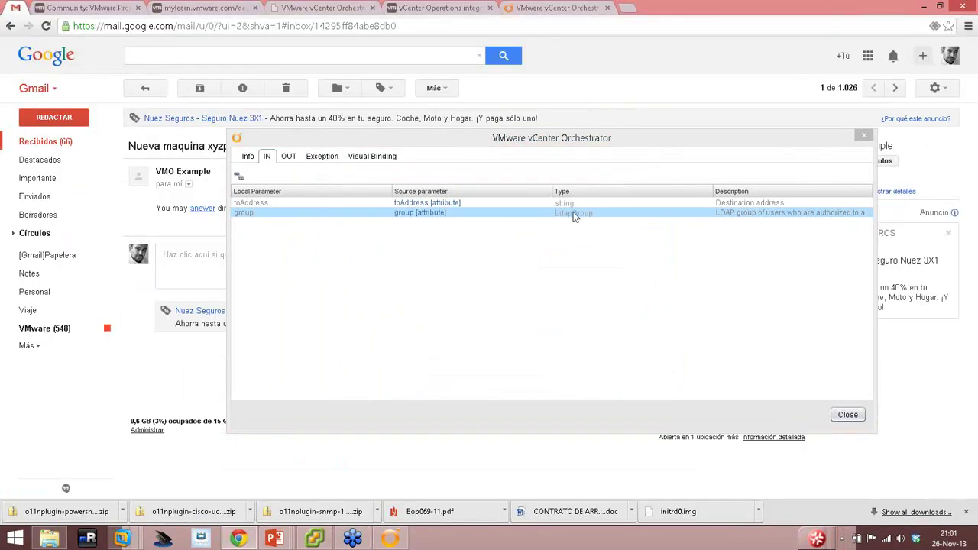
left_click(799, 275)
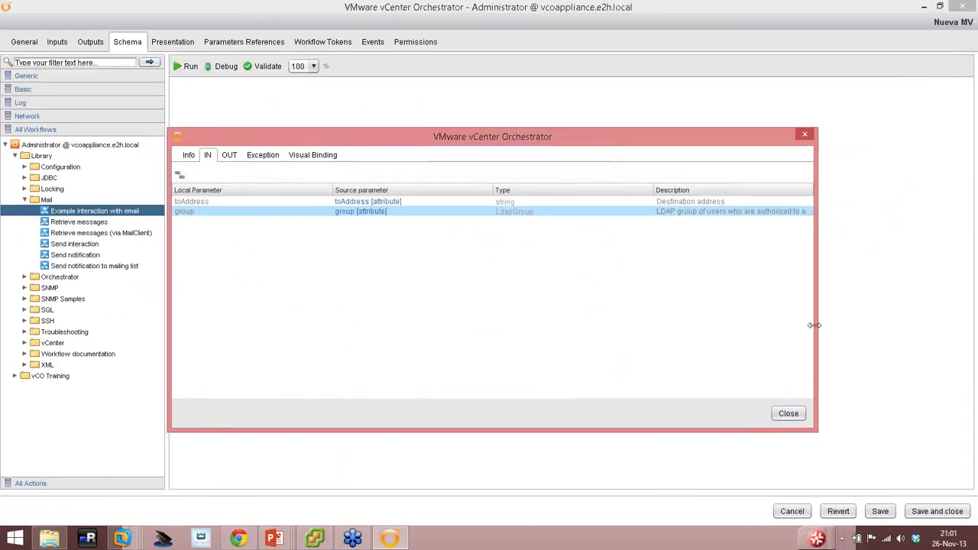
left_click(847, 414)
key("alt+Tab")
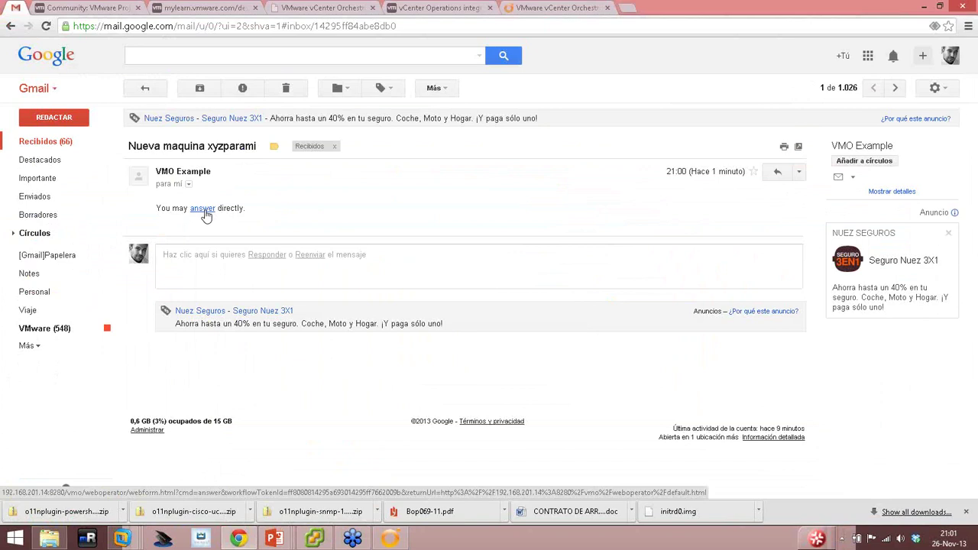
left_click(203, 210)
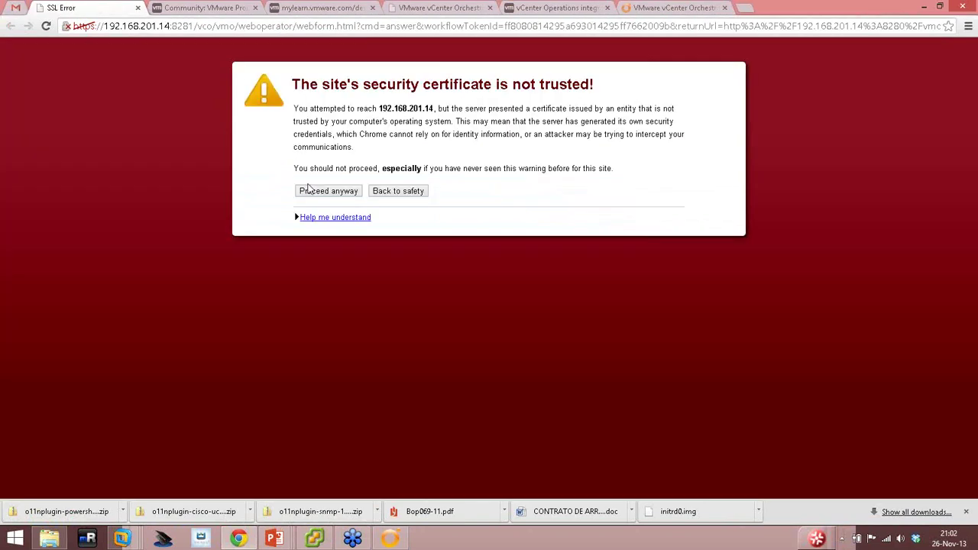
- Proceed past the certificate warning and sign in to weboperator with the saved username and password
left_click(313, 191)
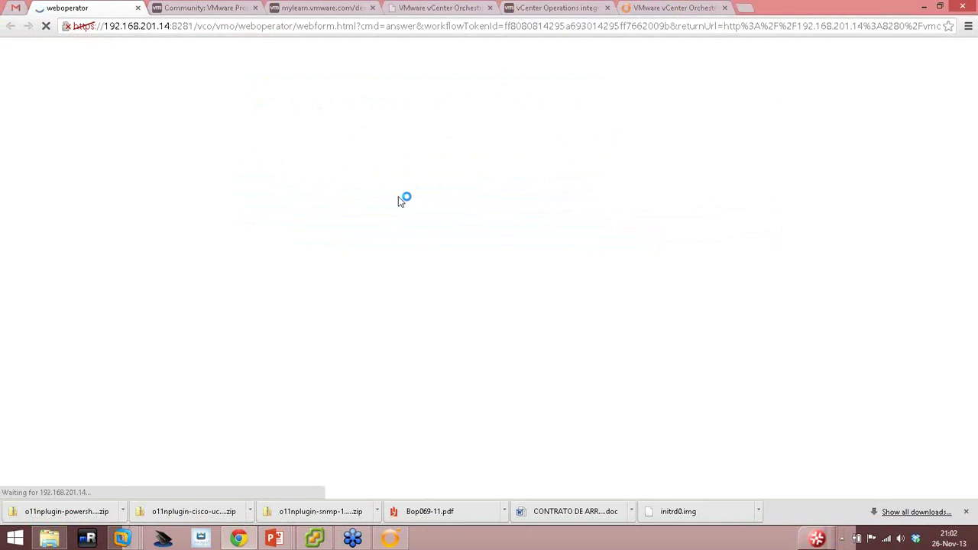
left_click(552, 156)
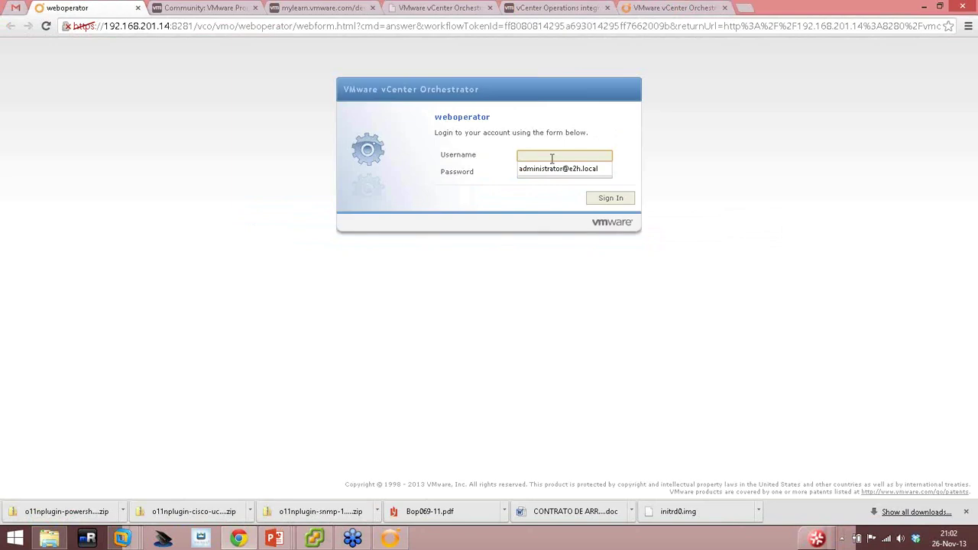
left_click(545, 169)
key("Tab")
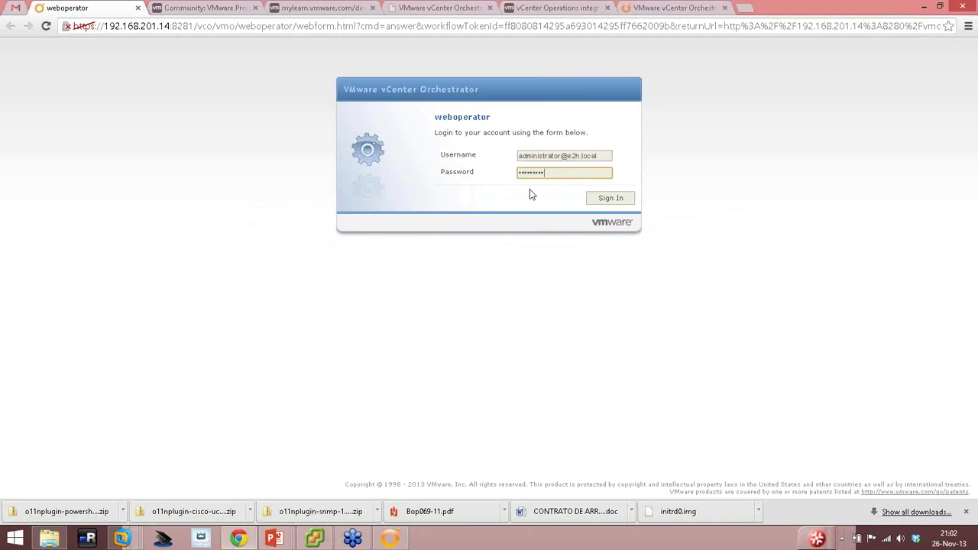
left_click(607, 199)
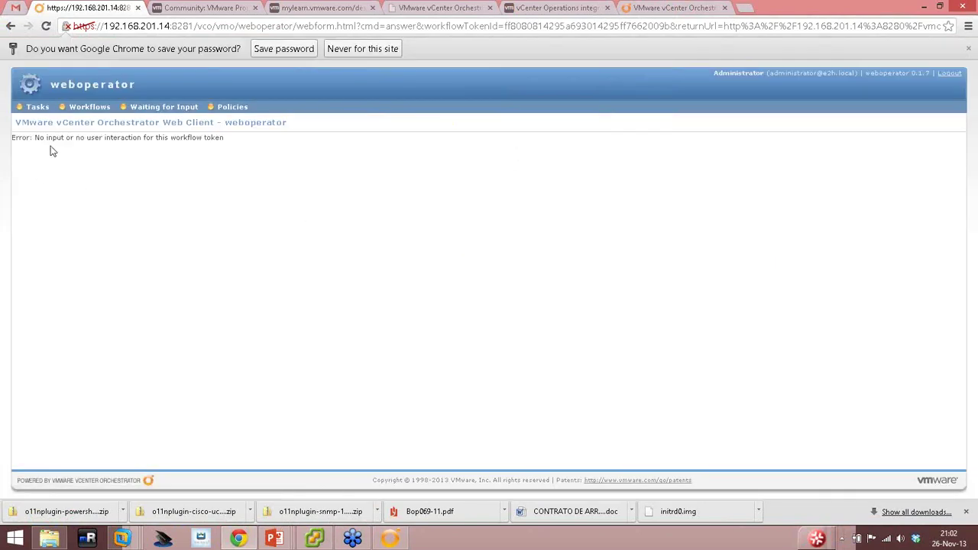
- Note the 'no user interaction for this workflow token' message and return to the Orchestrator client
left_click_drag(52, 137, 233, 142)
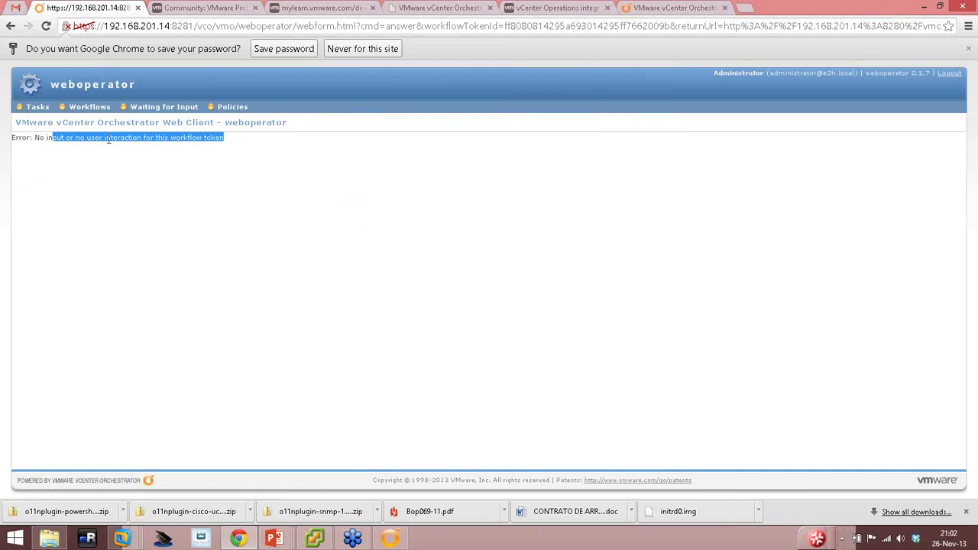
left_click(310, 306)
left_click(389, 537)
mouse_move(392, 178)
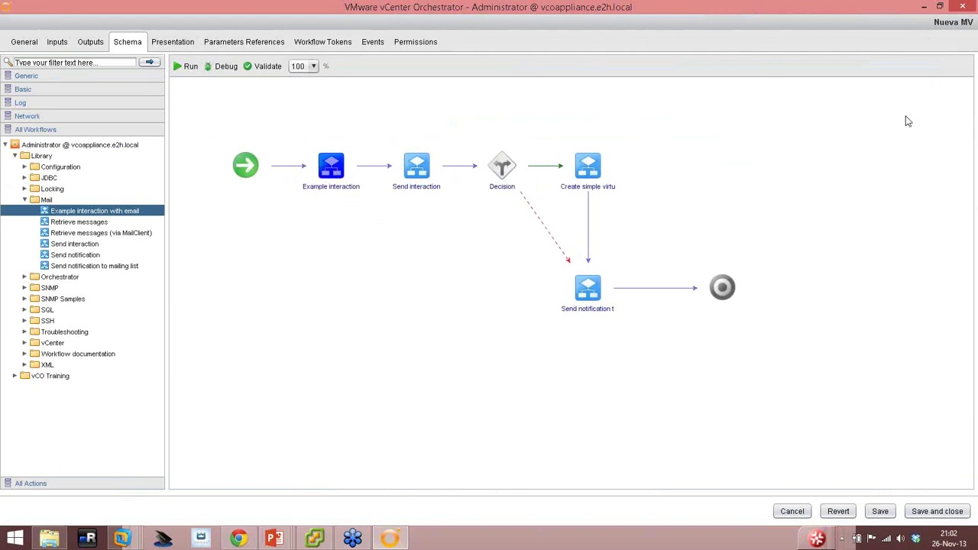
- Decline Chrome's password save, then close the Nueva MV editor, discarding its changes
left_click(924, 7)
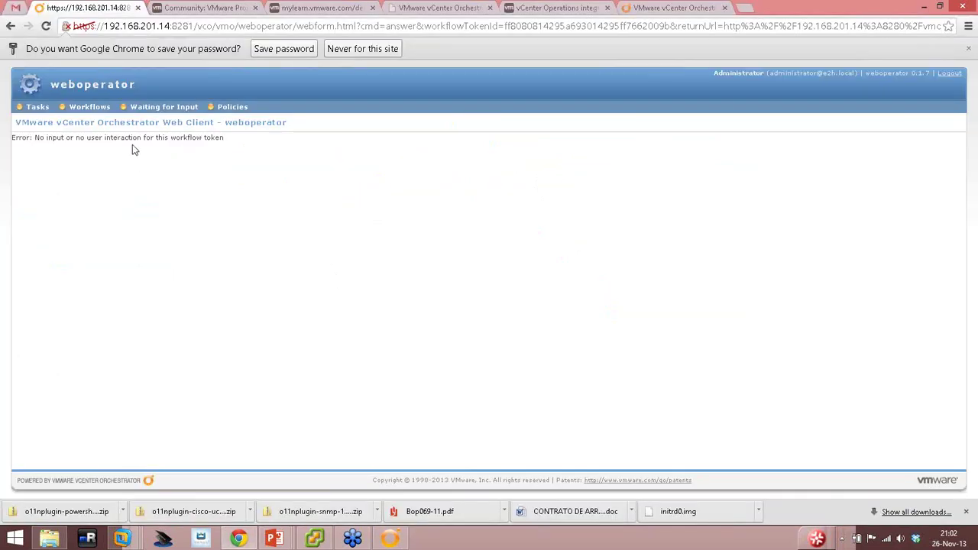
left_click(356, 50)
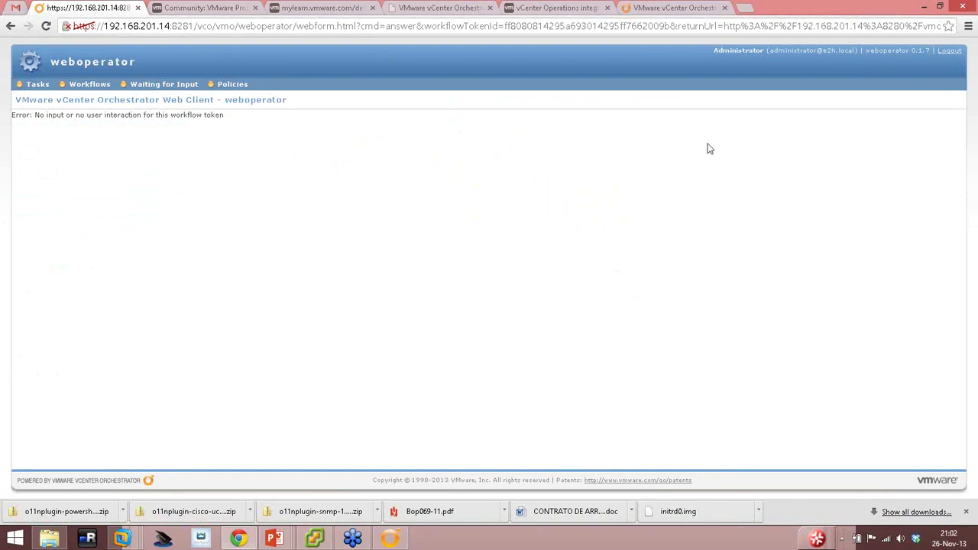
left_click(390, 538)
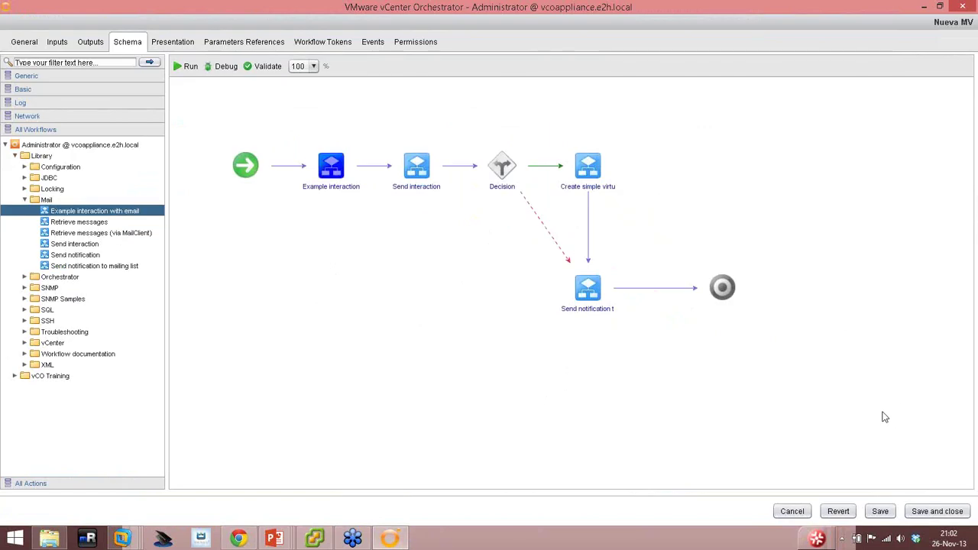
left_click(798, 512)
left_click(581, 305)
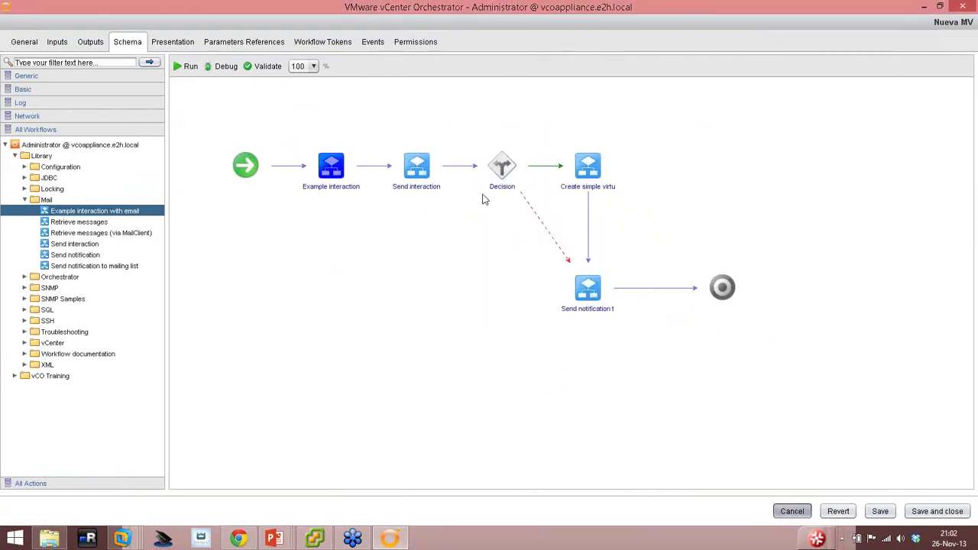
left_click(226, 31)
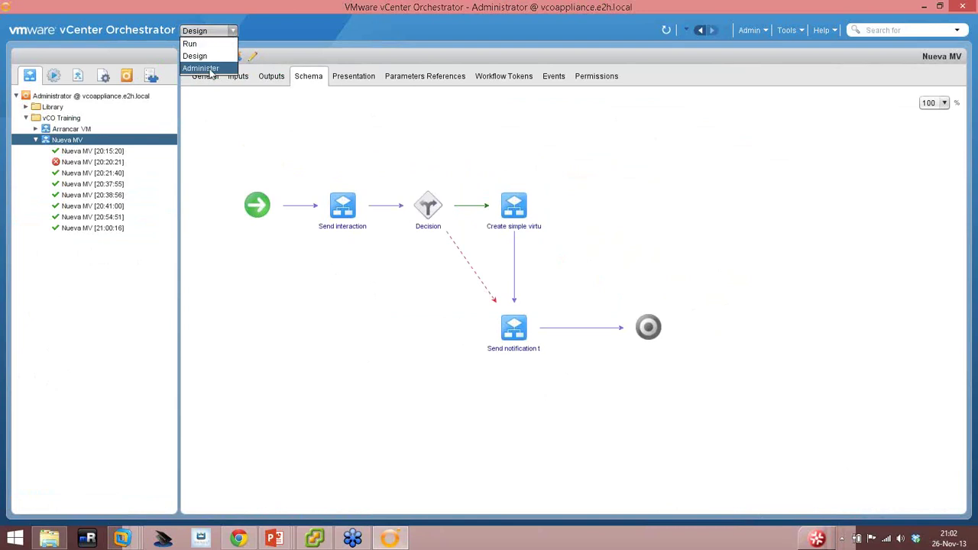
- Inspect the weboperator entry in Administer mode's Web Views list
left_click(208, 65)
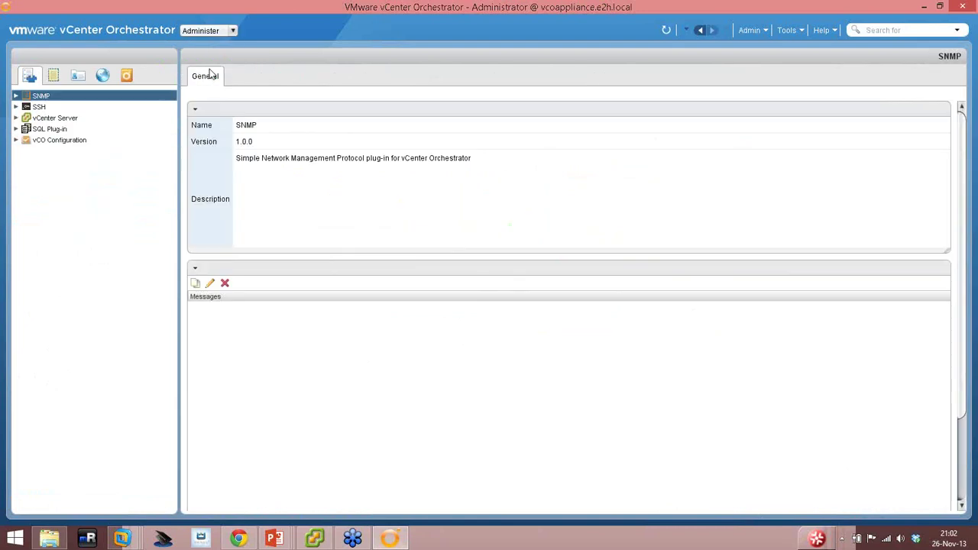
left_click(103, 76)
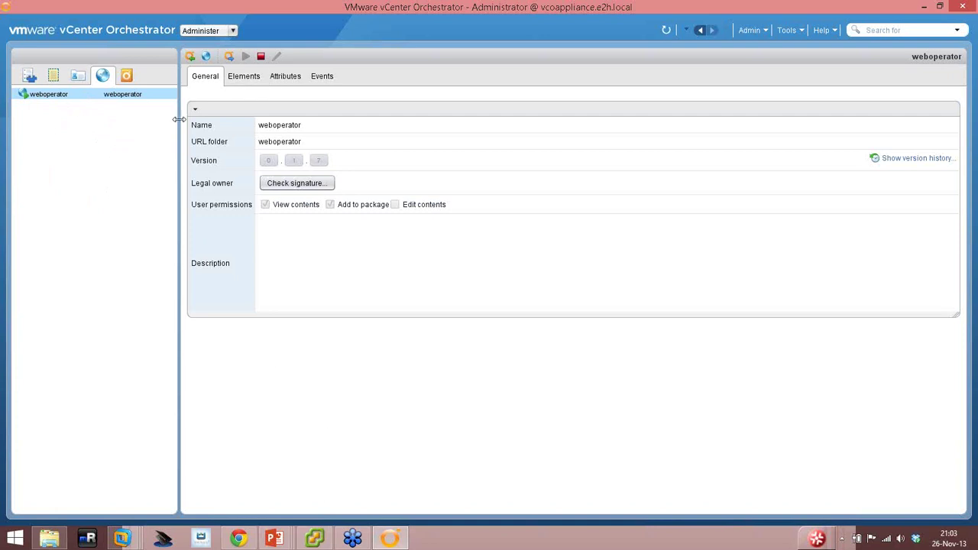
left_click(207, 32)
- Open the Nueva MV schema in Design mode for editing
left_click(201, 57)
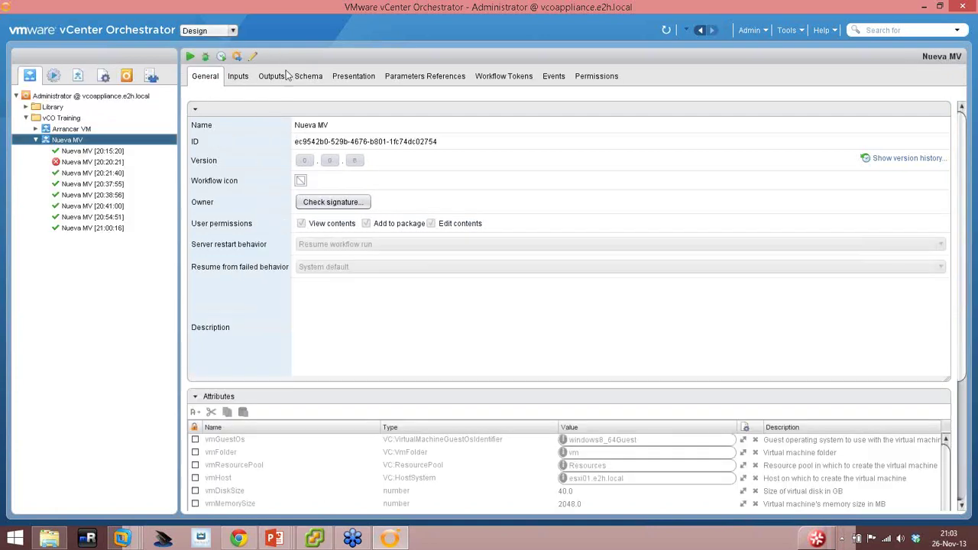
left_click(308, 77)
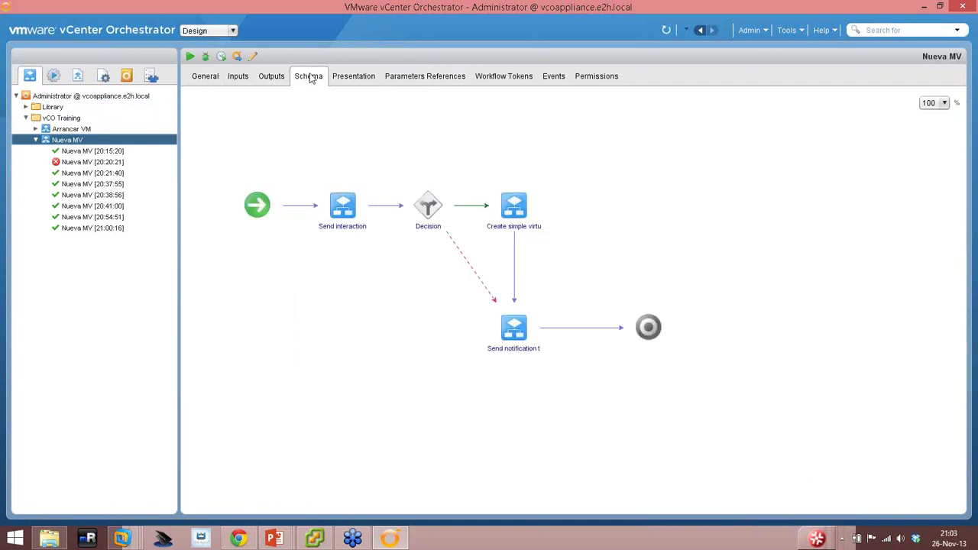
left_click(344, 213)
left_click(253, 56)
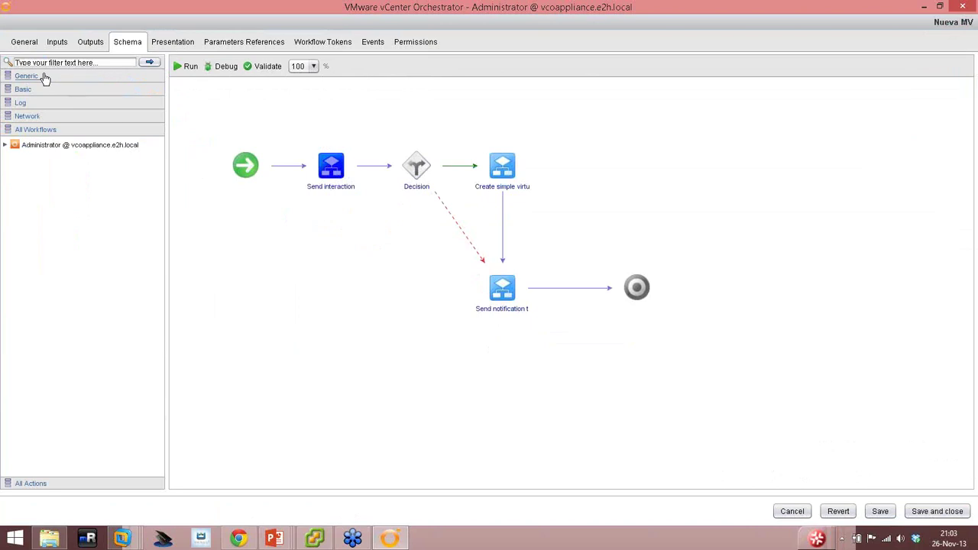
- Delete Send interaction and drop Library > Mail's Example interaction with email before Decision
left_click(44, 77)
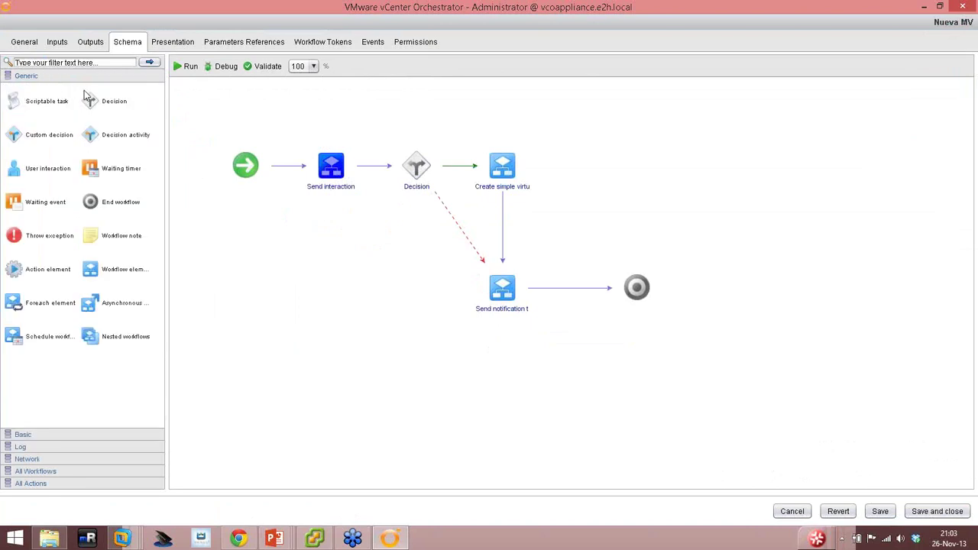
left_click(36, 471)
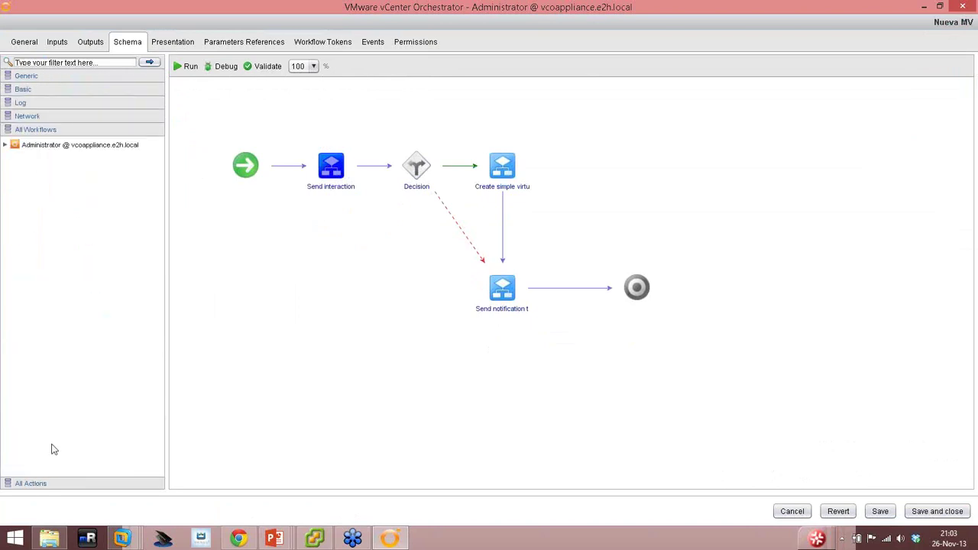
left_click(6, 146)
left_click(15, 155)
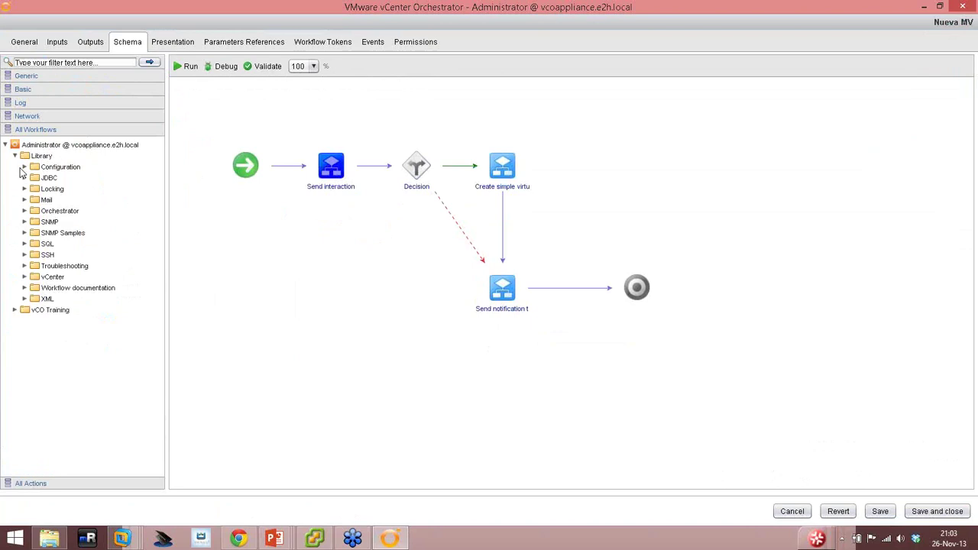
left_click(24, 199)
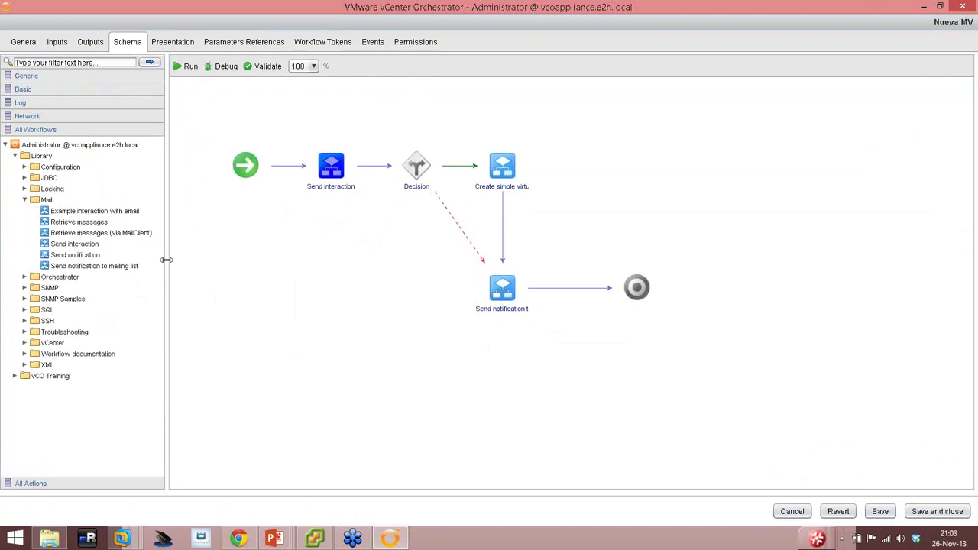
left_click_drag(167, 260, 205, 266)
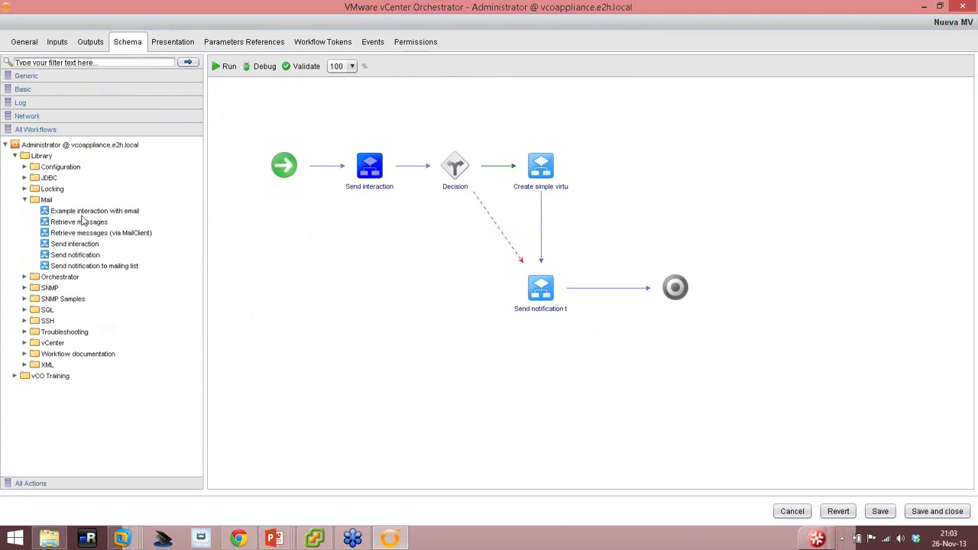
mouse_move(370, 162)
left_click(385, 145)
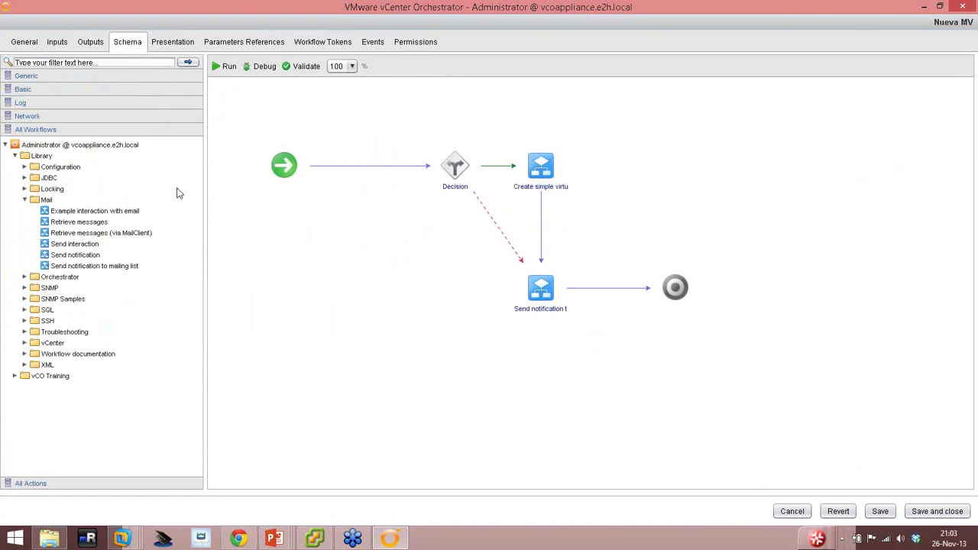
left_click_drag(98, 212, 374, 220)
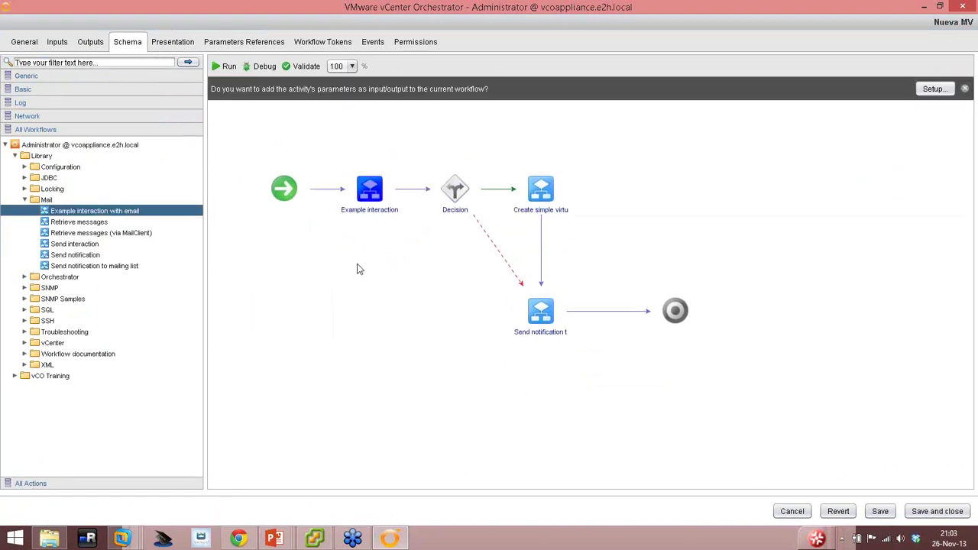
- Bind toAddress to its attribute and group to a new LdapGroup attribute set to Domain Admins
mouse_move(370, 179)
left_click(371, 145)
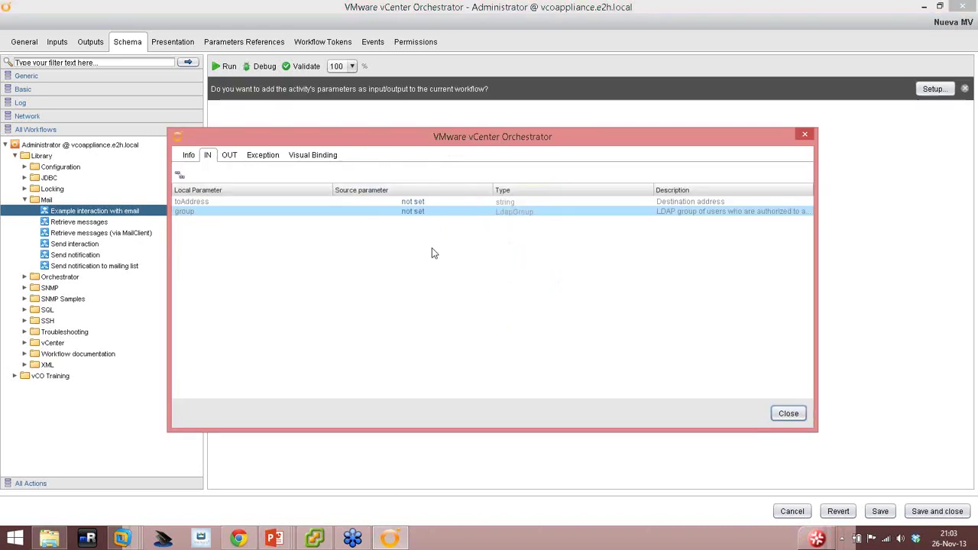
left_click(410, 203)
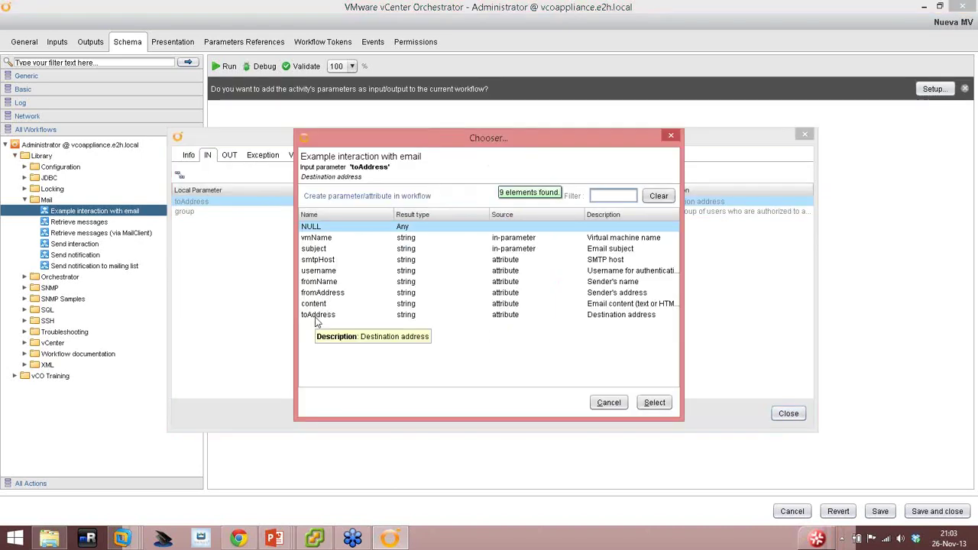
double_click(317, 315)
left_click(419, 216)
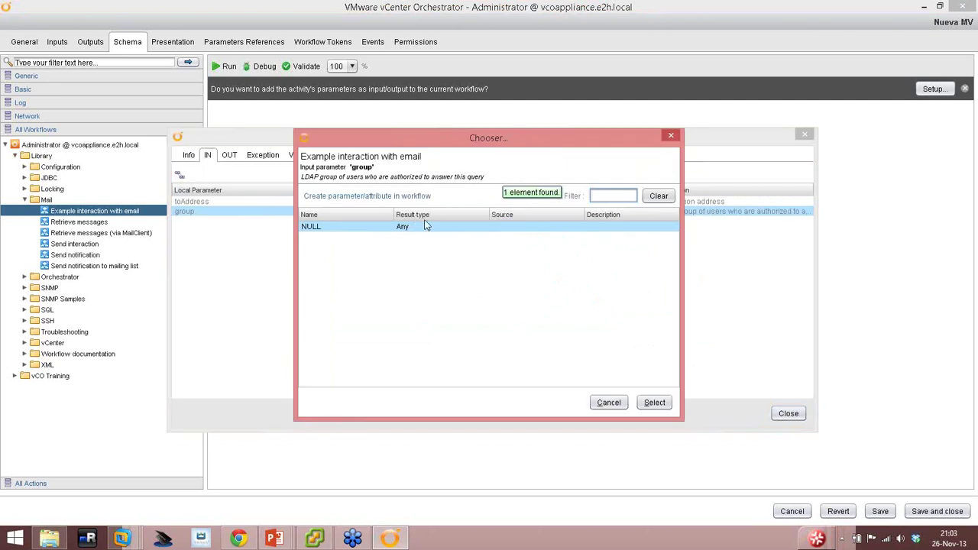
left_click(419, 197)
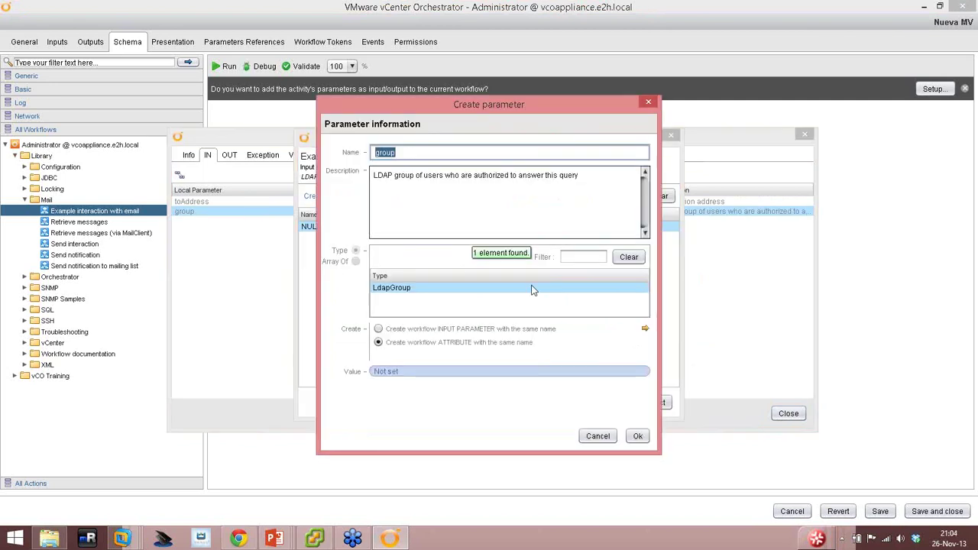
left_click(392, 371)
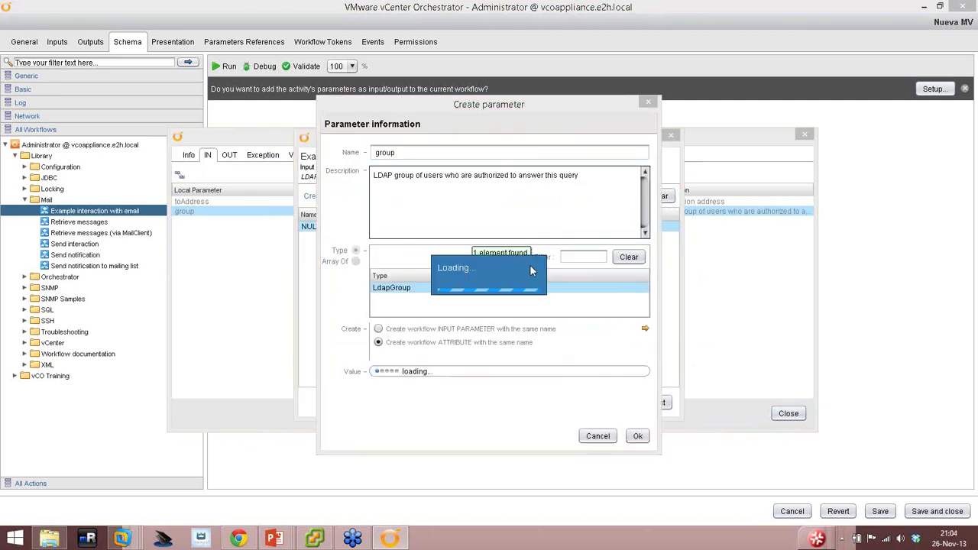
type("domain admins")
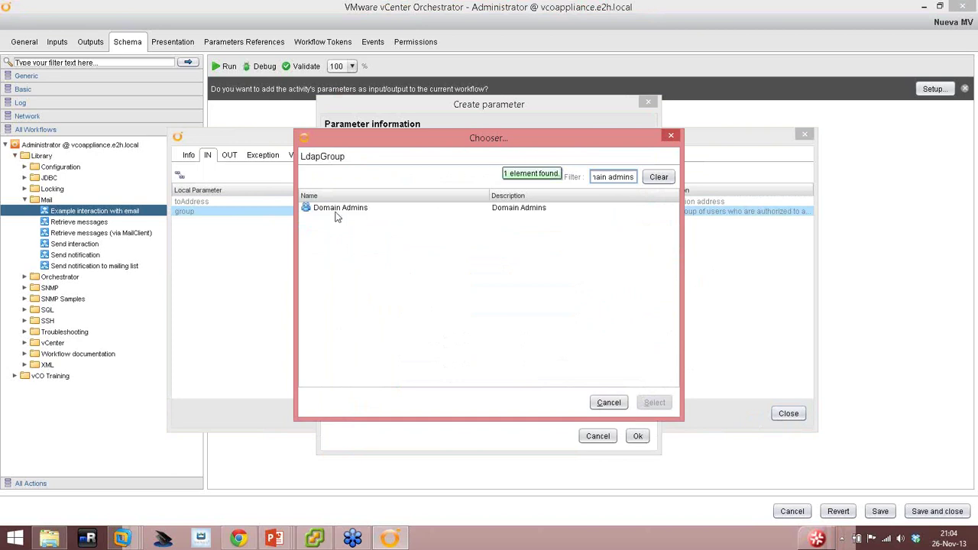
double_click(335, 213)
left_click(631, 437)
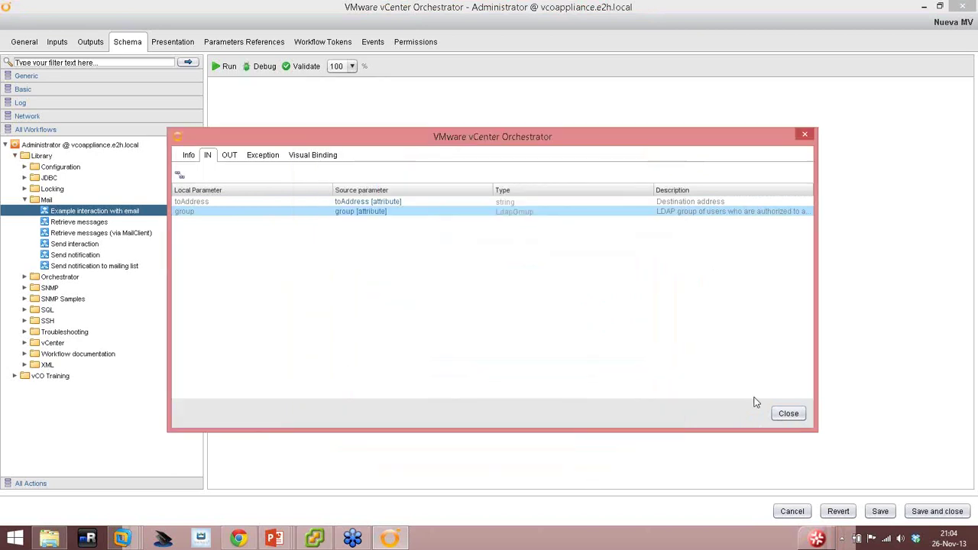
left_click(780, 417)
- Validate Nueva MV and save it with an increased version
left_click(305, 67)
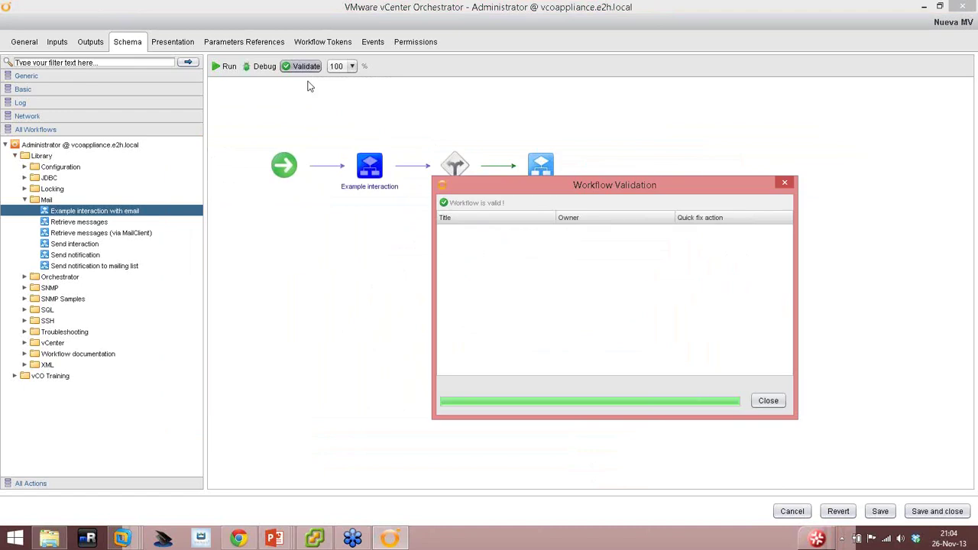
left_click(769, 400)
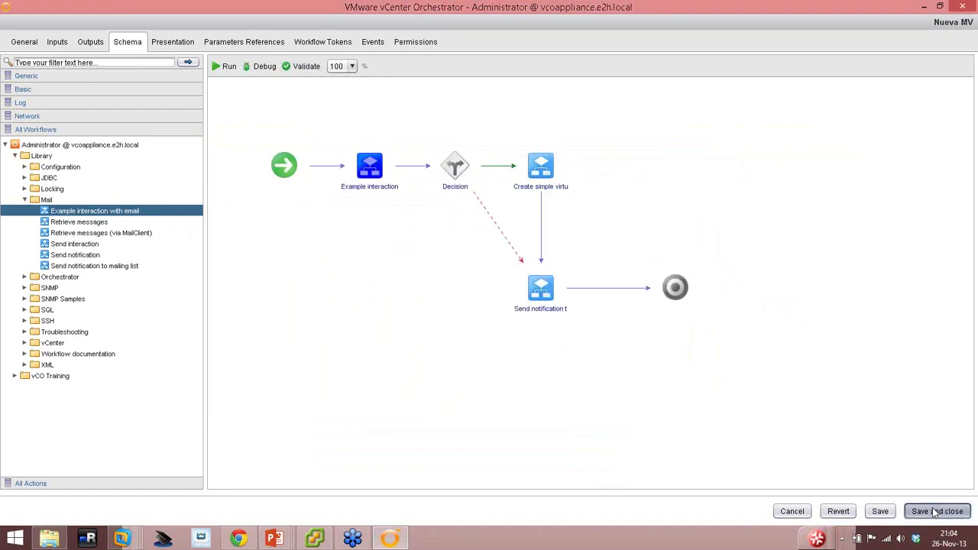
left_click(936, 512)
left_click(519, 322)
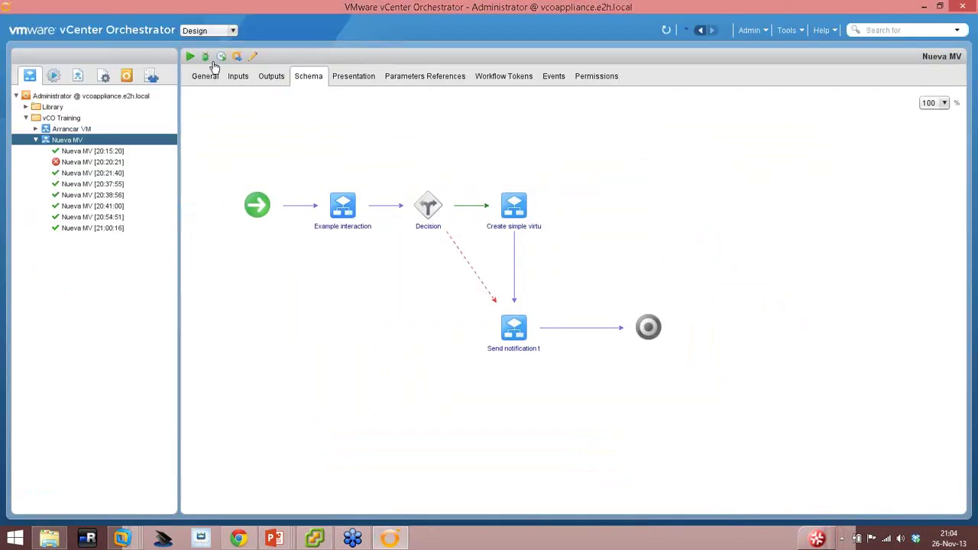
- Run Nueva MV with one destination e-mail address and subject 'Maquina xyzinteracion2 creada'
left_click(190, 56)
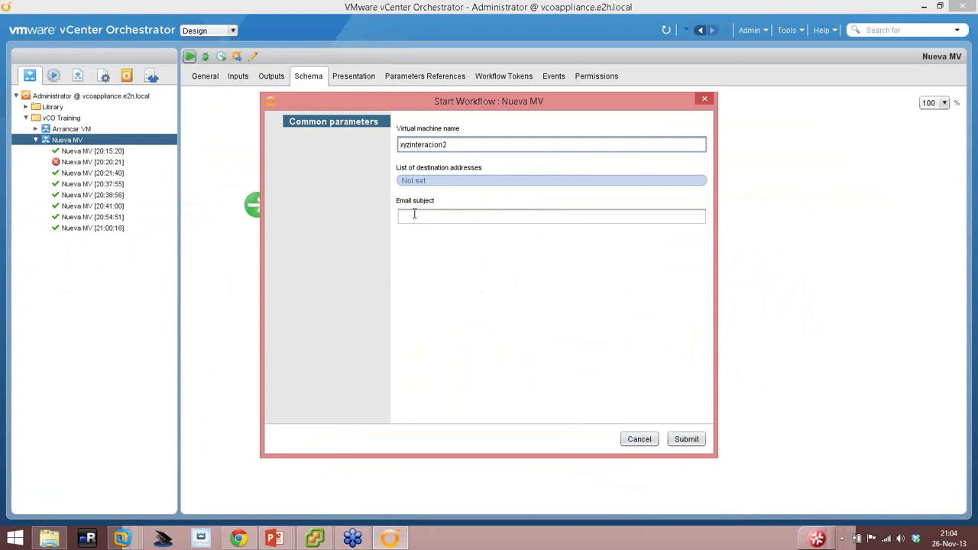
left_click(420, 183)
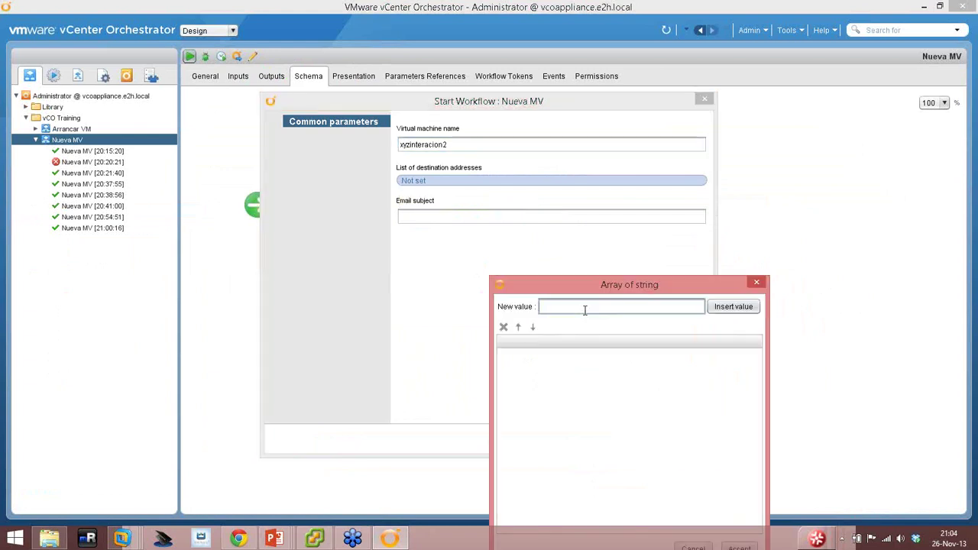
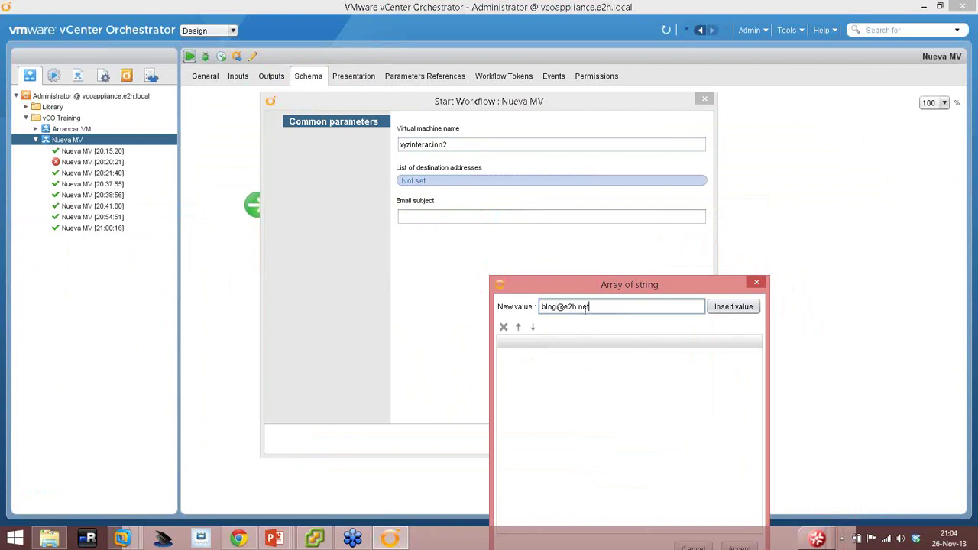
left_click(718, 311)
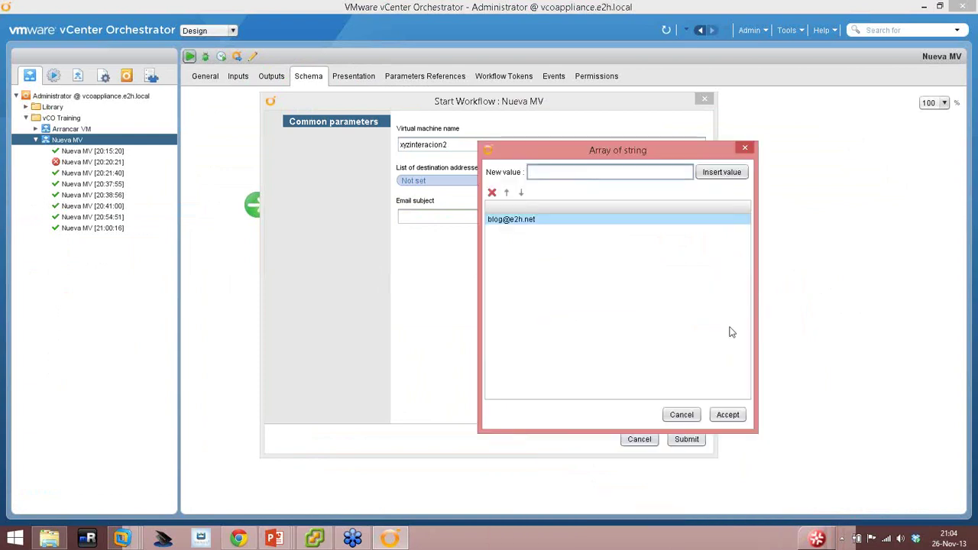
left_click(729, 414)
left_click(448, 216)
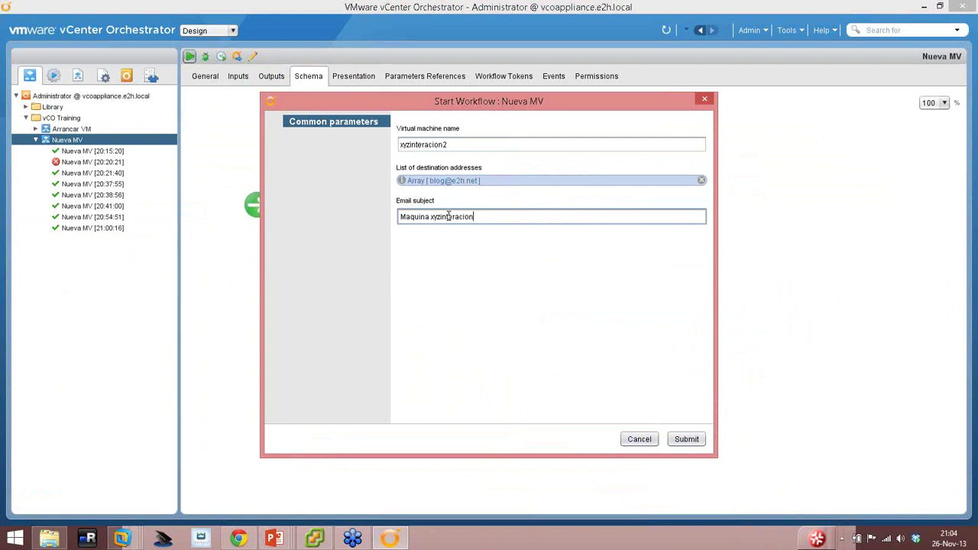
left_click(687, 440)
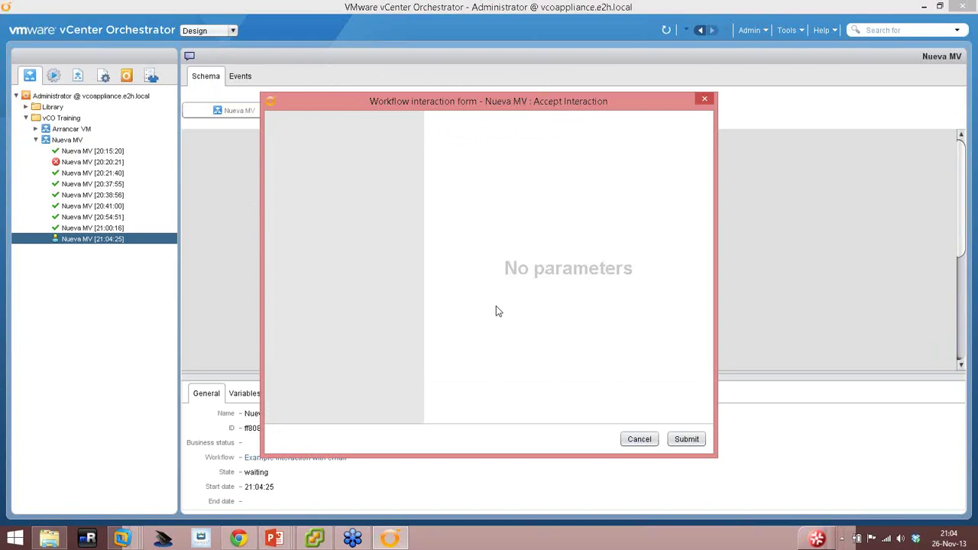
- Cancel the Accept Interaction form unanswered and scroll the schema to the Accept Interaction element
left_click(641, 442)
scroll(520, 268, "down", 3)
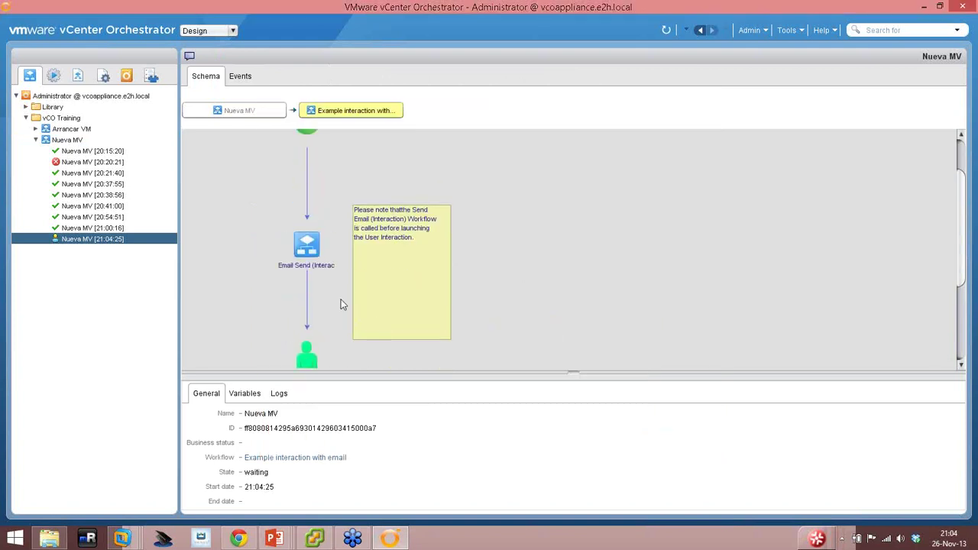
scroll(331, 297, "down", 1)
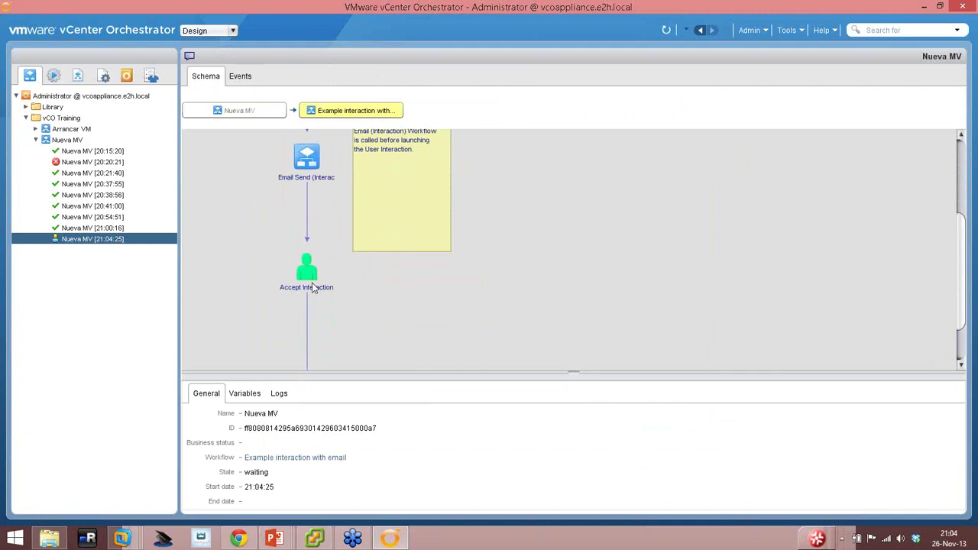
scroll(360, 283, "up", 1)
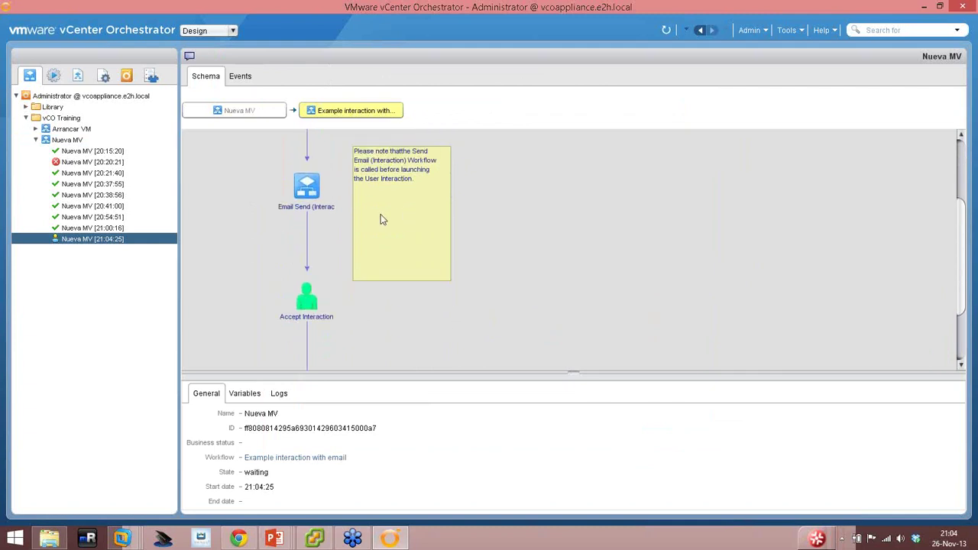
left_click(241, 539)
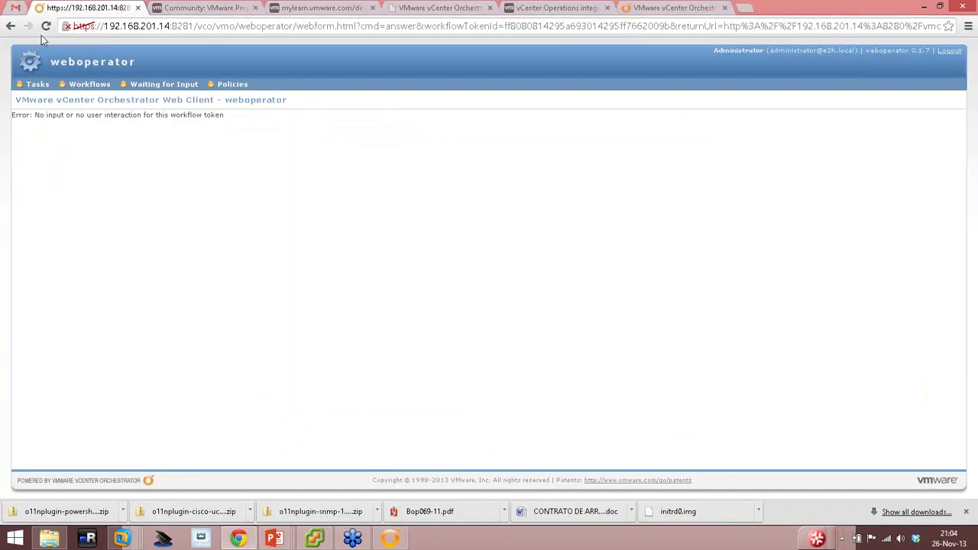
- Open the newest VMO Example e-mail's answer page and submit the Nueva MV Accept Interaction
left_click(17, 7)
left_click(35, 141)
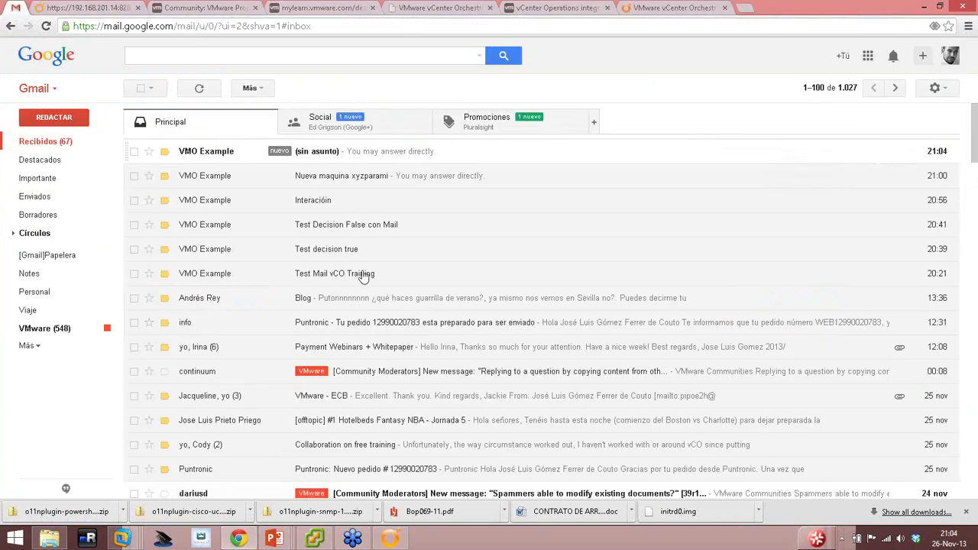
left_click(317, 151)
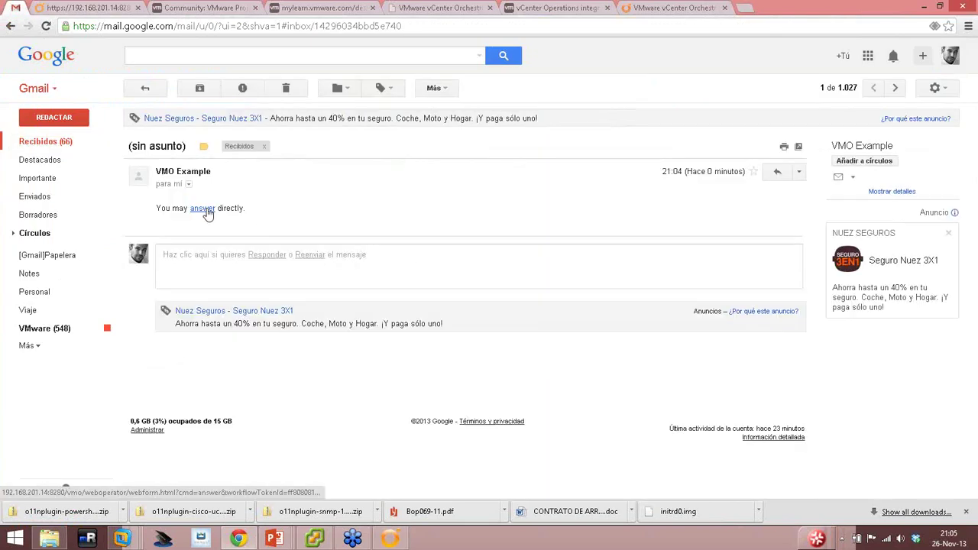
left_click(205, 211)
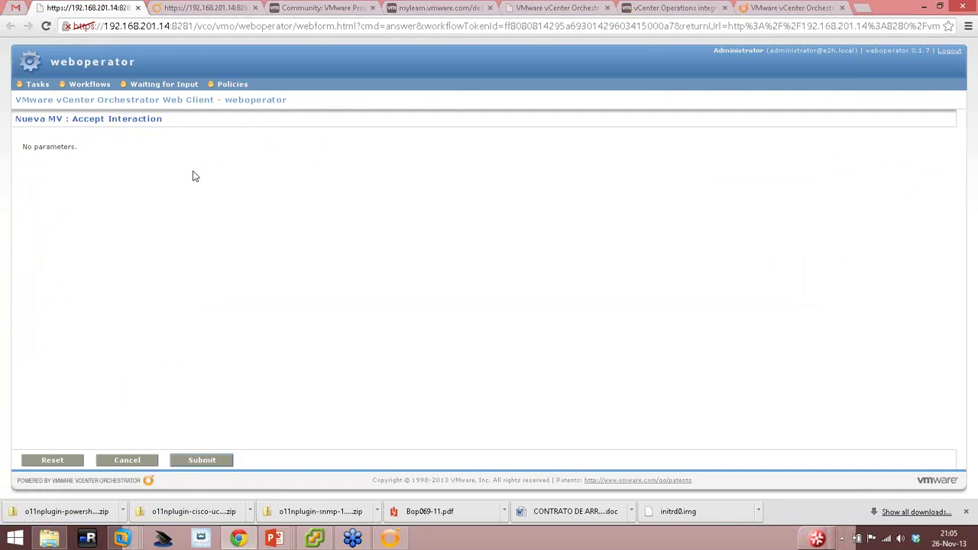
left_click_drag(25, 145, 152, 239)
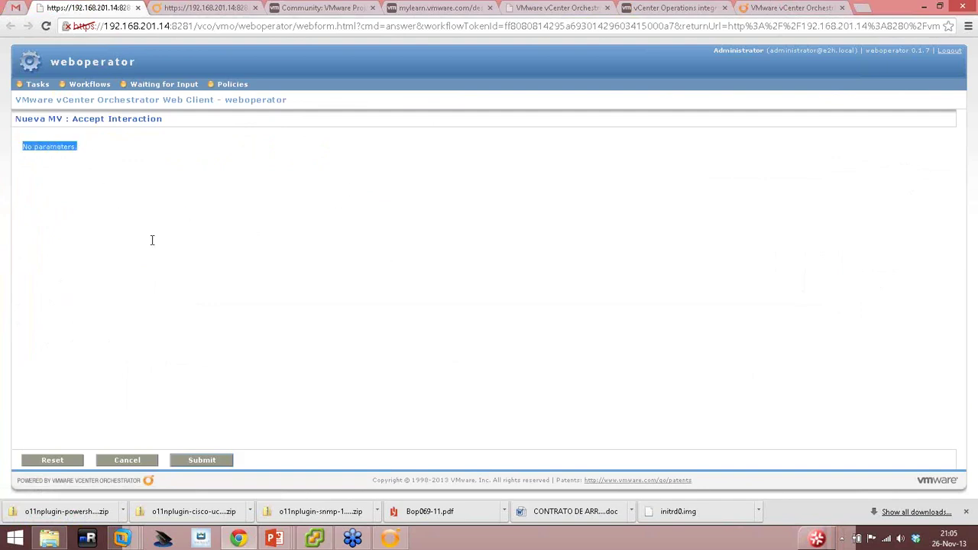
left_click(46, 118)
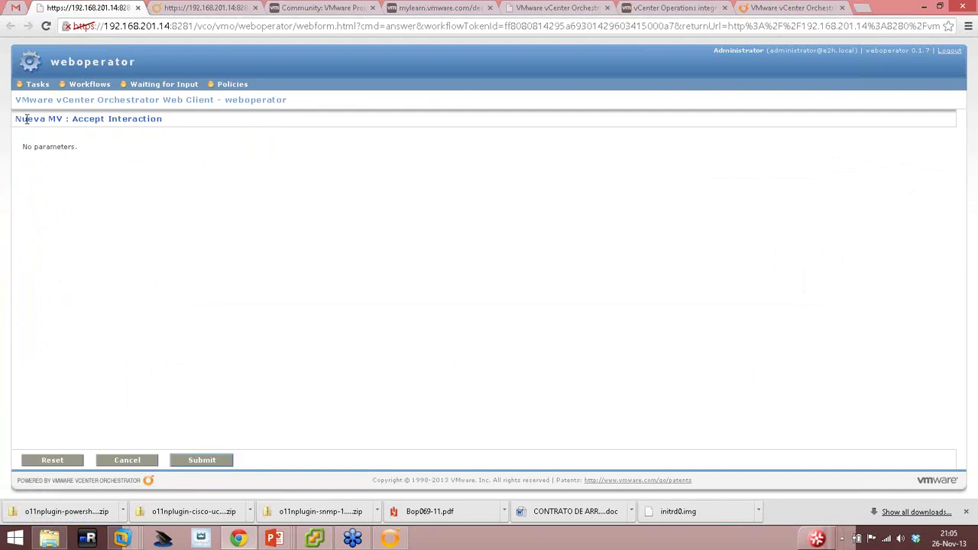
left_click_drag(26, 119, 55, 121)
left_click(80, 121)
left_click_drag(73, 121, 163, 120)
left_click(181, 242)
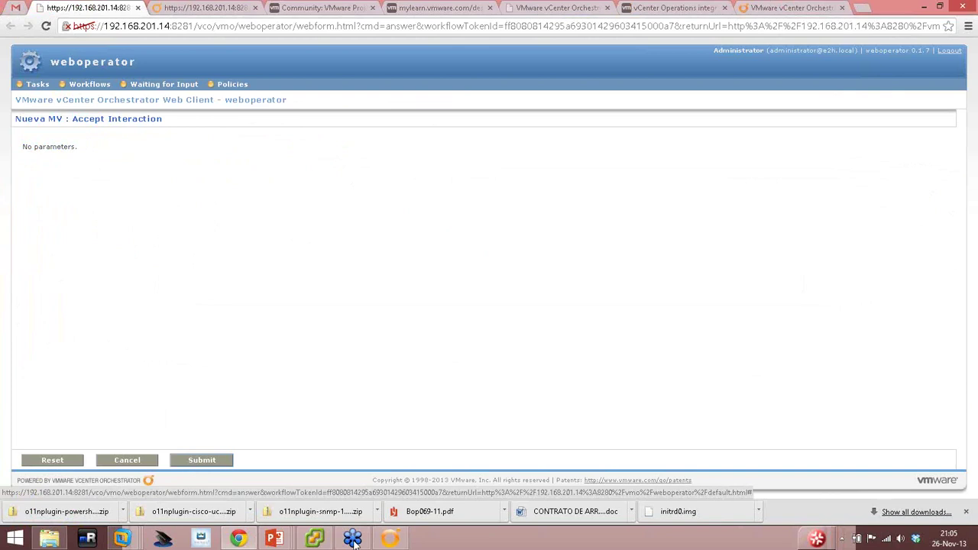
- Confirm weboperator's Waiting for Input list holds nothing before moving to vSphere Client
left_click(390, 539)
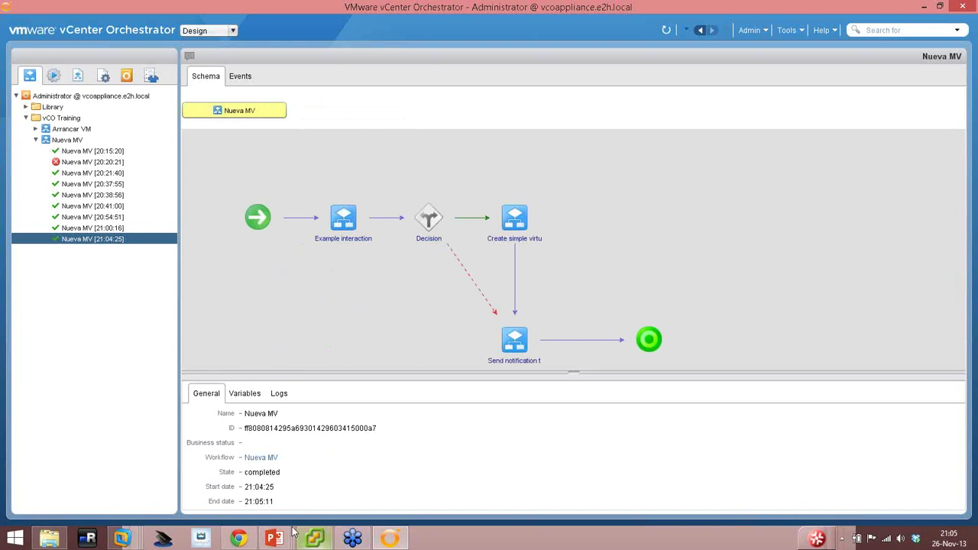
left_click(238, 538)
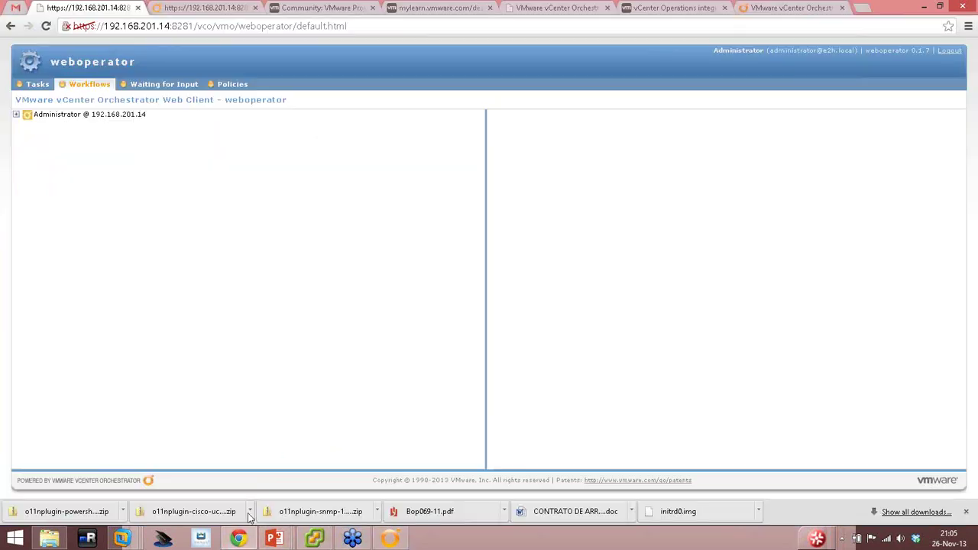
left_click(16, 115)
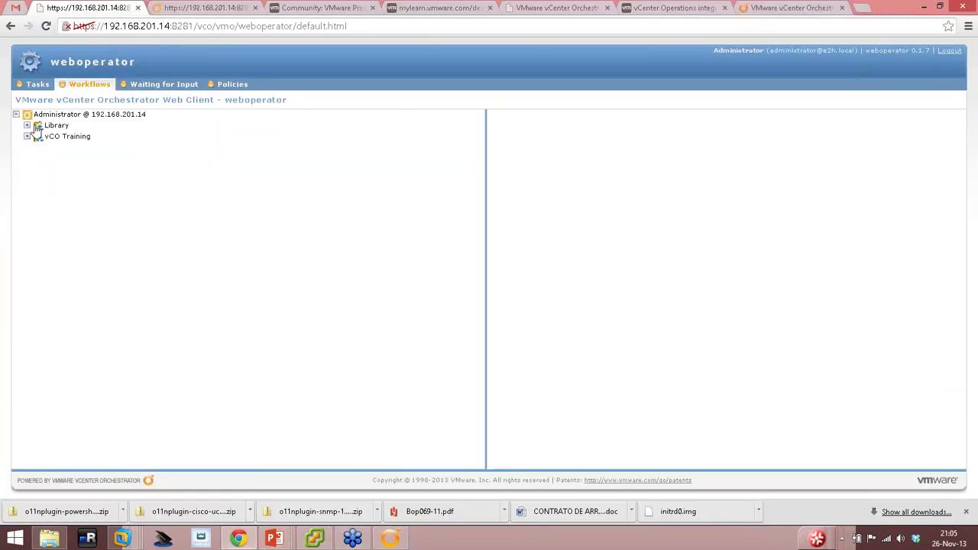
left_click(164, 86)
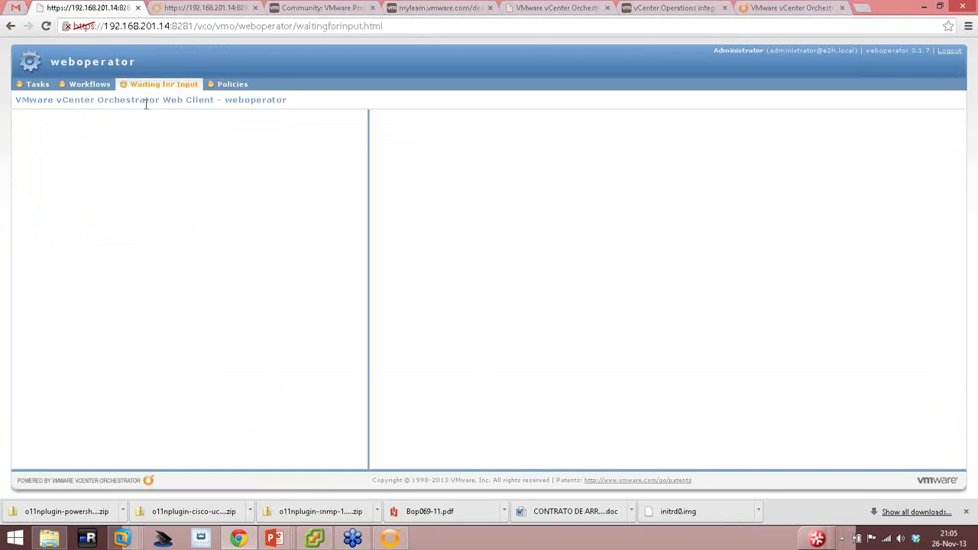
left_click(314, 538)
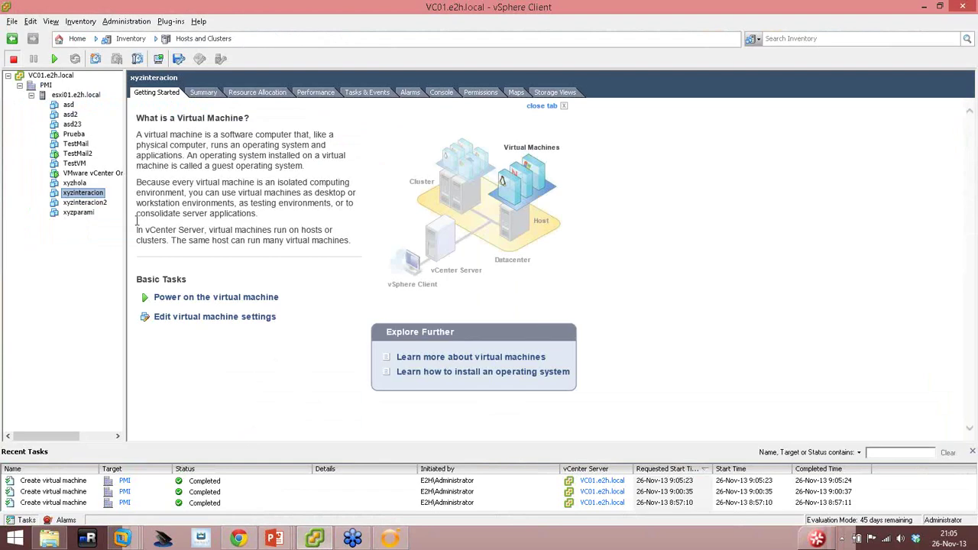
- Confirm xyzinteracion2 appears in the Hosts and Clusters tree, then go back to vCenter Orchestrator
left_click(86, 202)
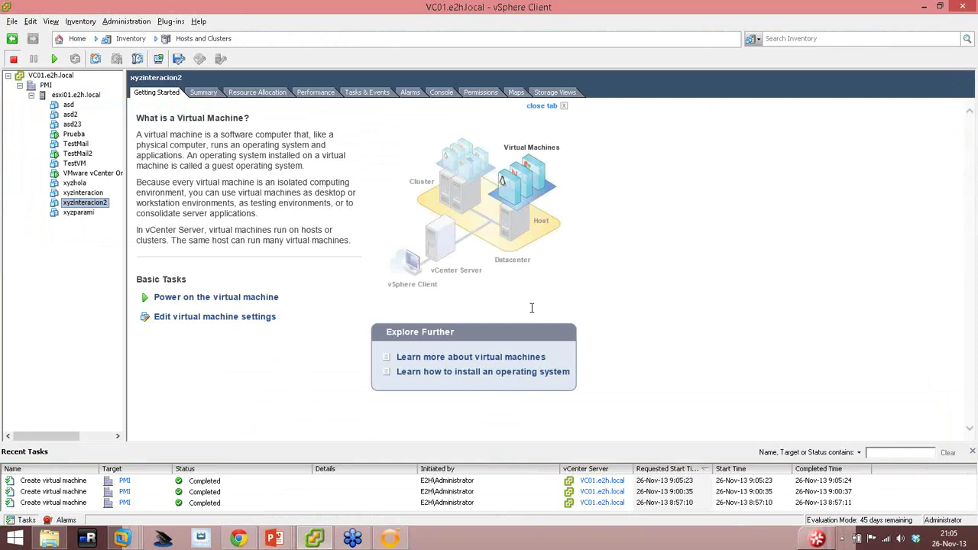
left_click(390, 539)
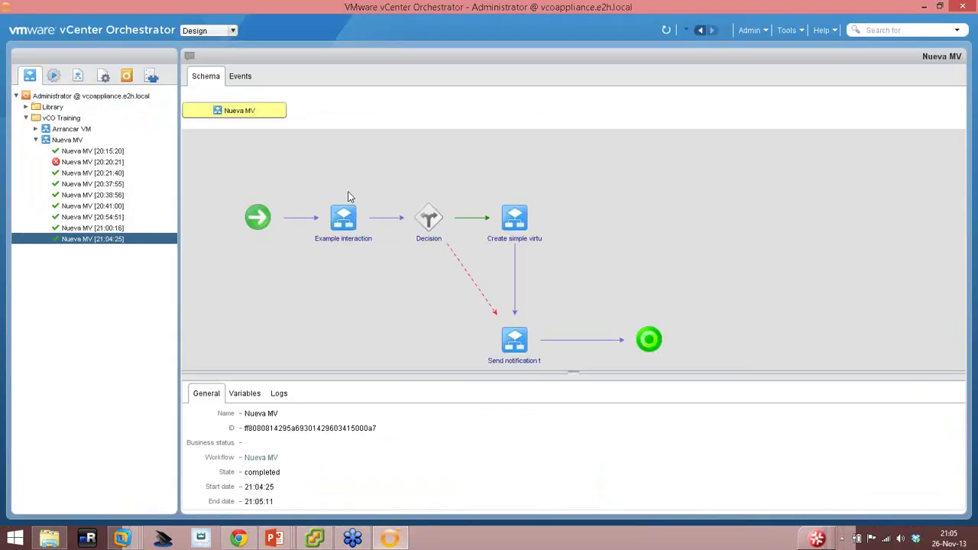
double_click(65, 141)
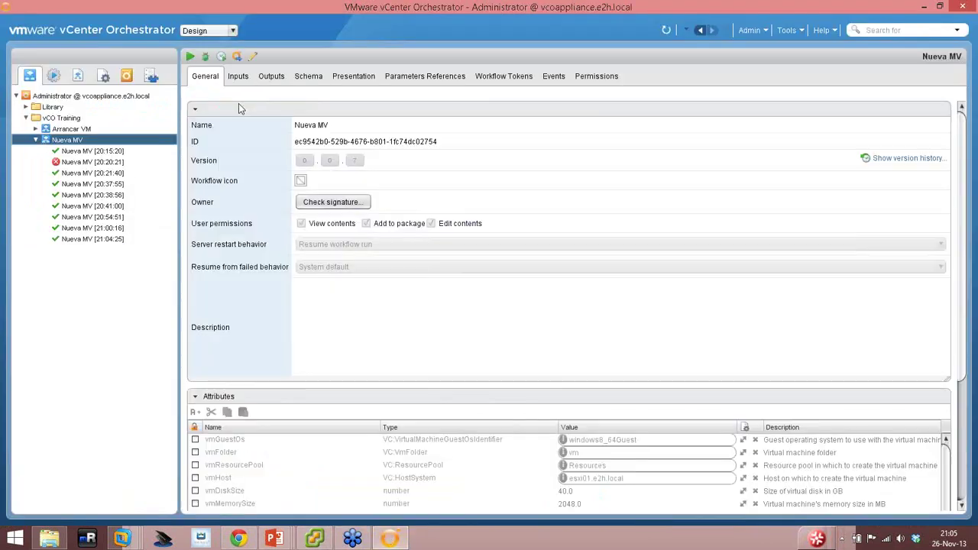
double_click(255, 54)
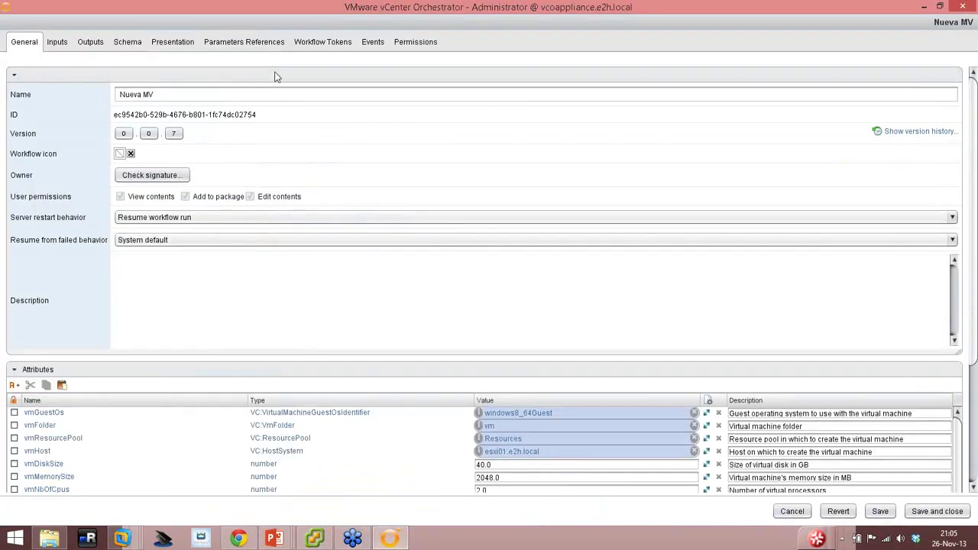
left_click(187, 46)
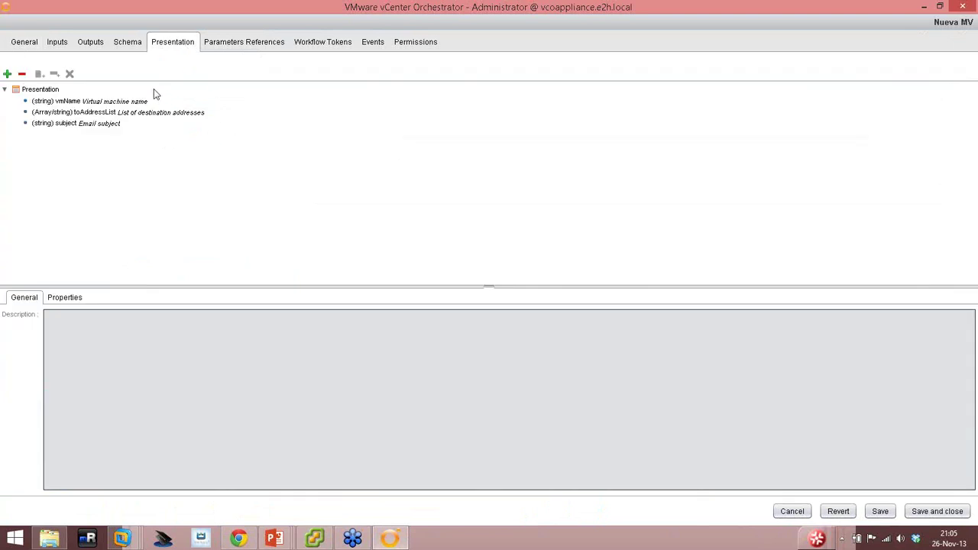
left_click(25, 43)
left_click(128, 42)
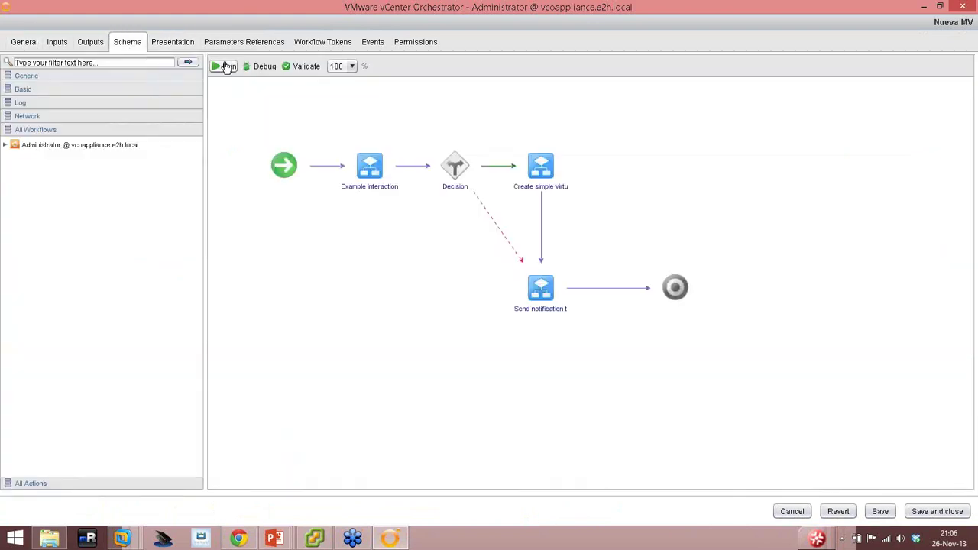
left_click(224, 66)
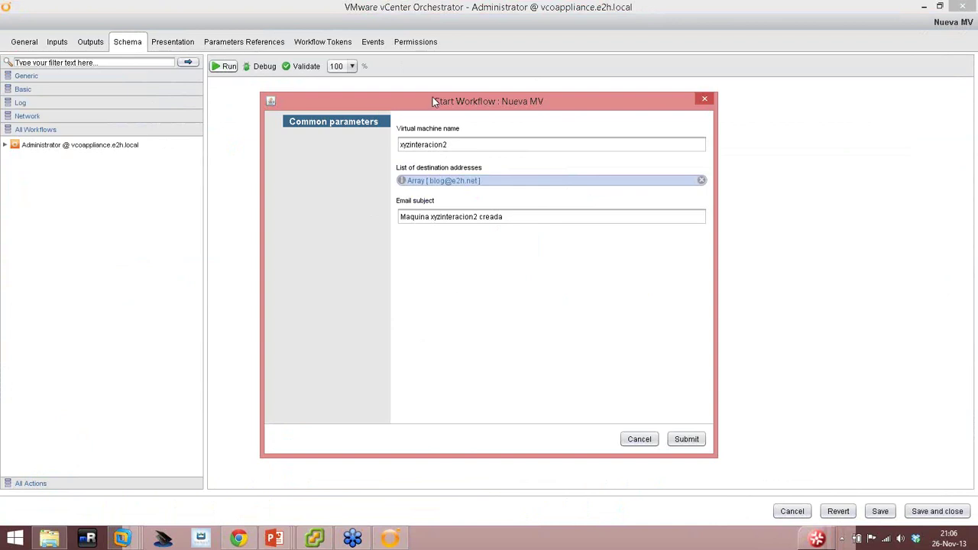
left_click(637, 439)
left_click(191, 47)
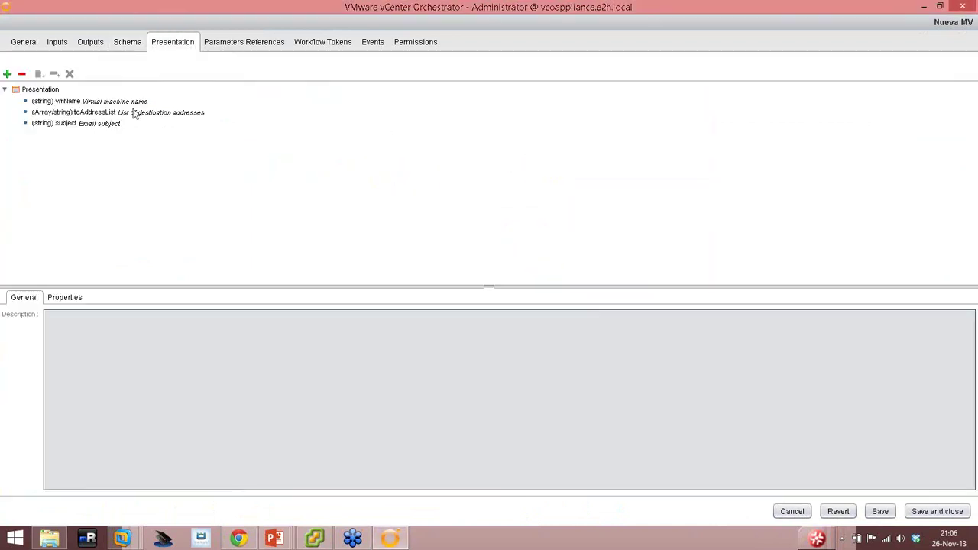
left_click(46, 91)
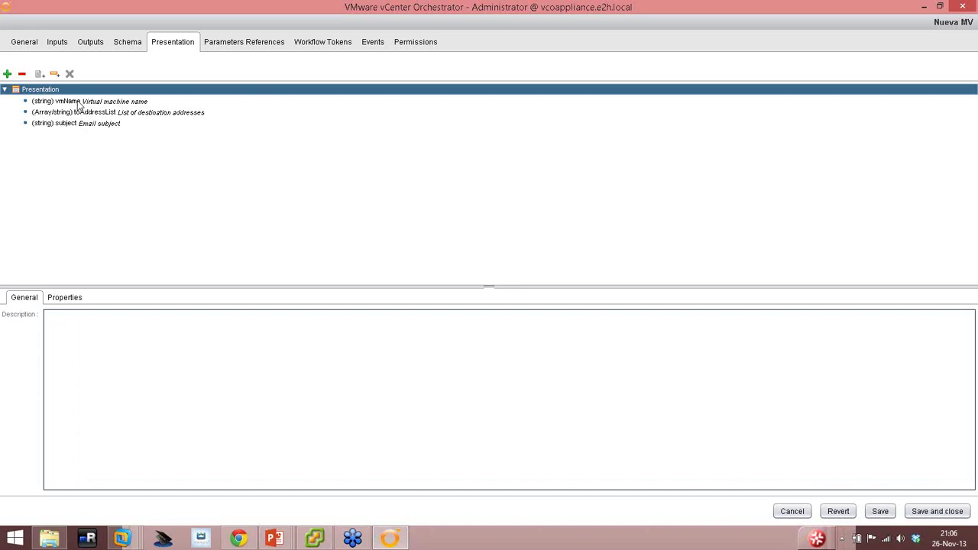
left_click(79, 104)
left_click(77, 113)
left_click(78, 124)
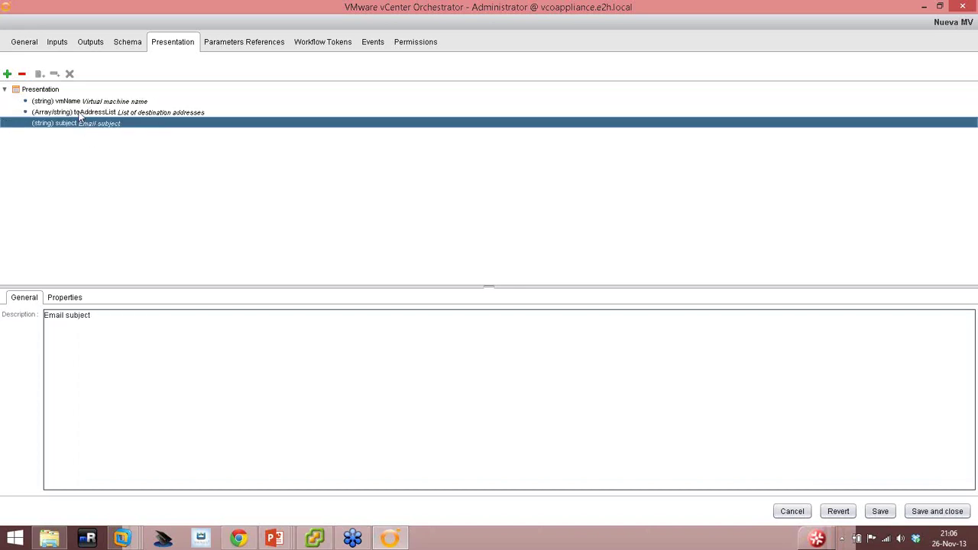
left_click(77, 113)
left_click(78, 104)
left_click(77, 113)
left_click(76, 123)
left_click(77, 113)
left_click(77, 103)
left_click_drag(126, 319, 19, 317)
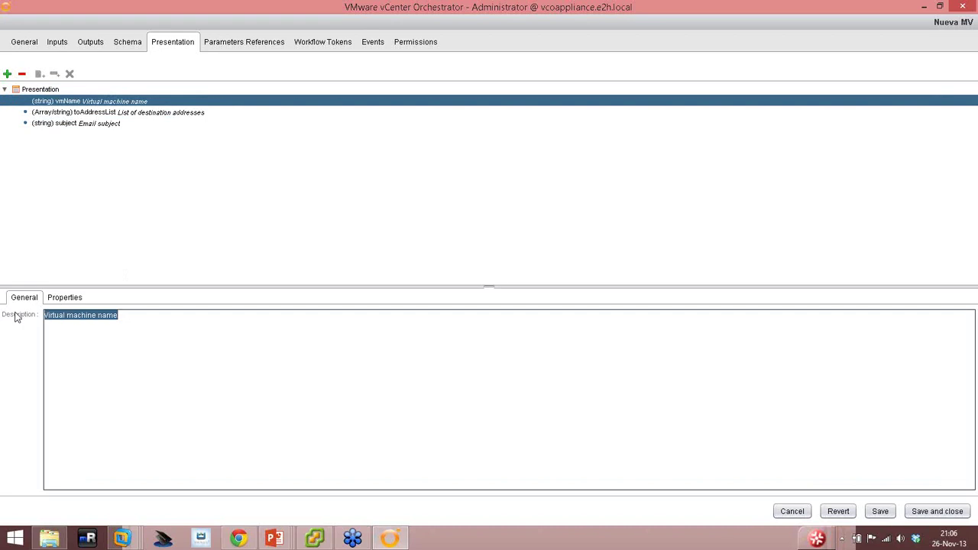
left_click(102, 114)
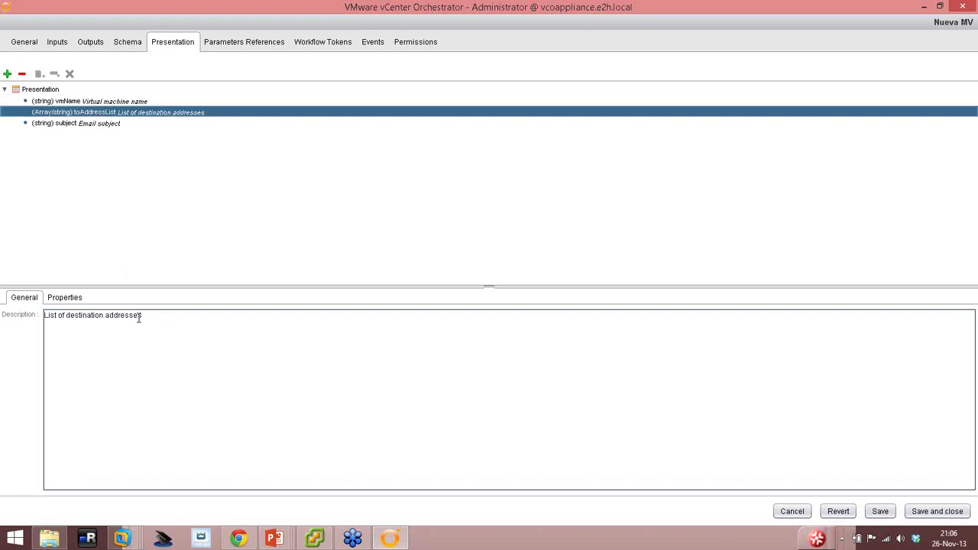
left_click_drag(139, 318, 17, 315)
left_click(63, 124)
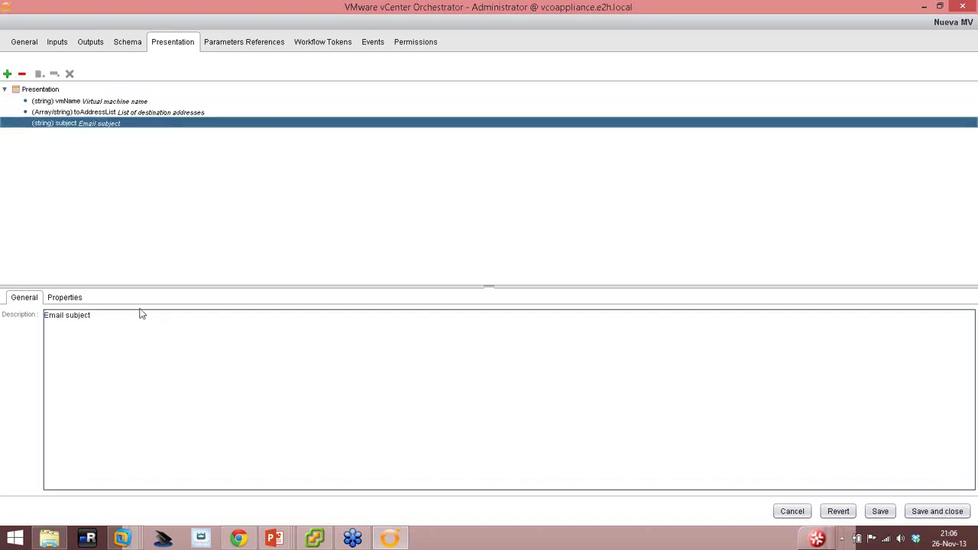
left_click(103, 324)
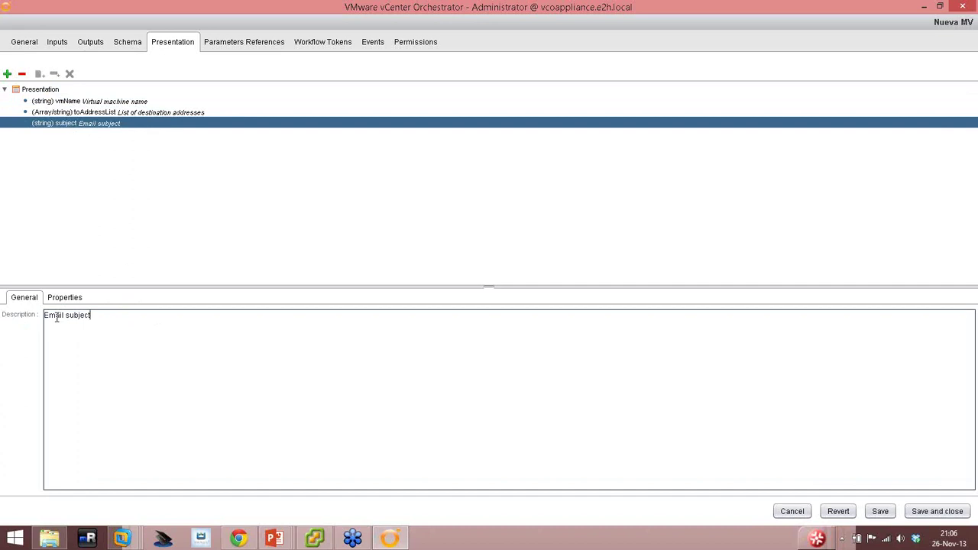
triple_click(56, 318)
left_click(124, 49)
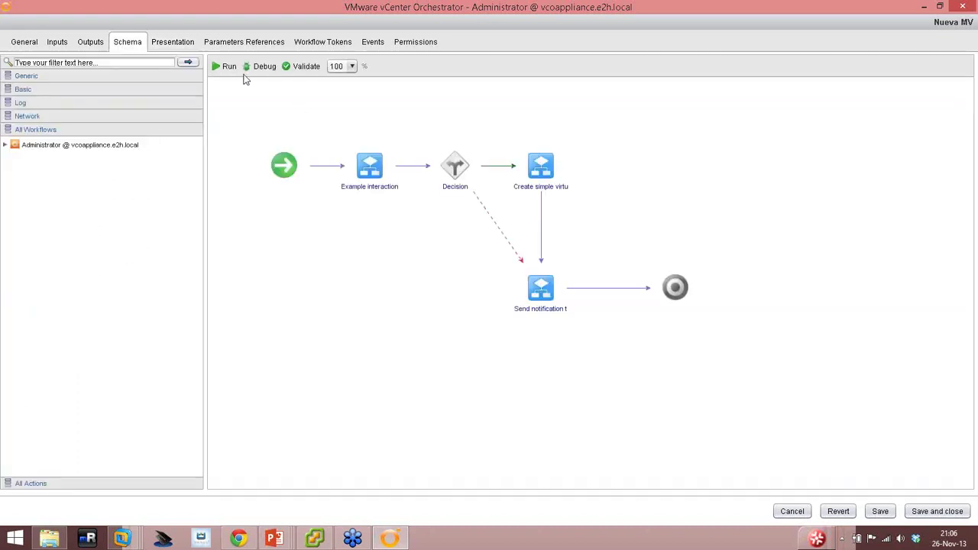
left_click(222, 69)
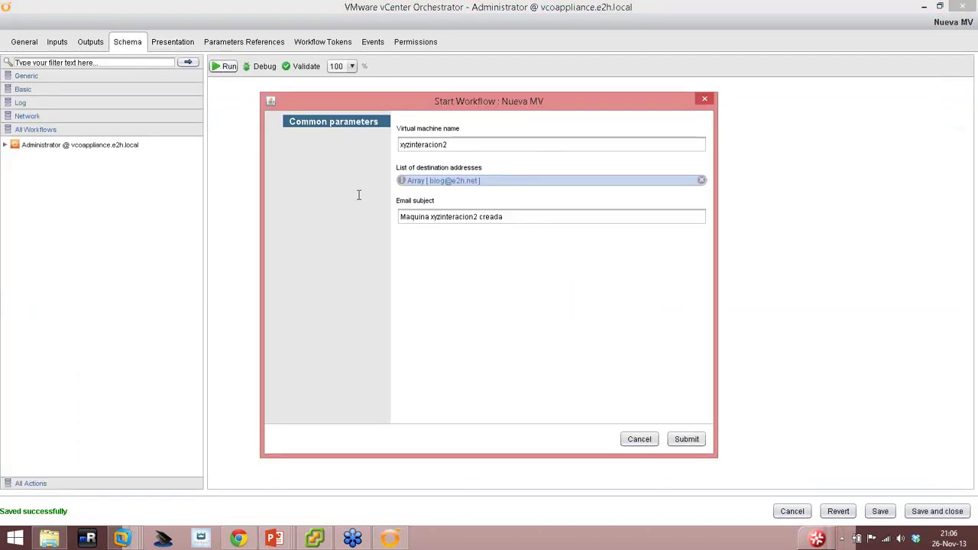
left_click(686, 440)
left_click(176, 44)
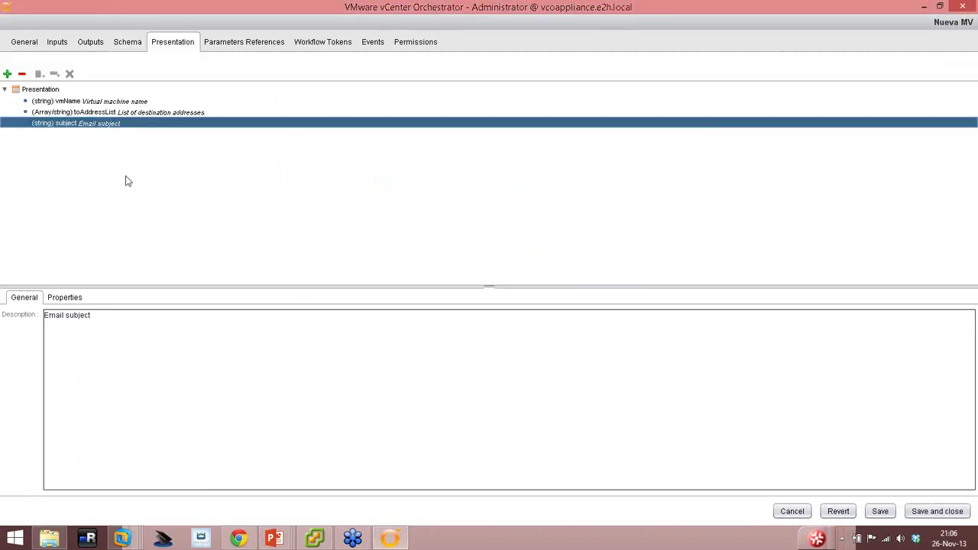
- Change the subject description to 'Asunto del correo' and preview the input form
left_click_drag(104, 320, 33, 300)
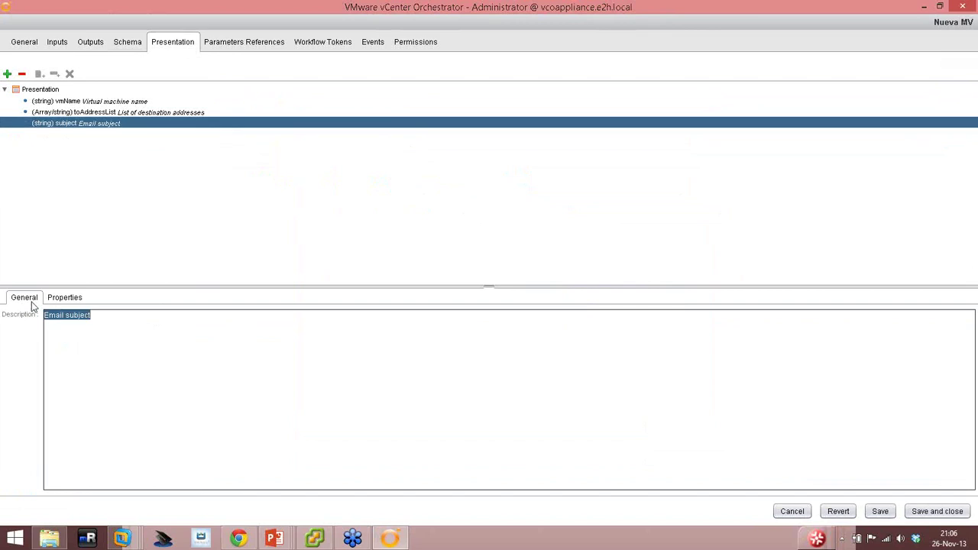
type("Asunto del correo")
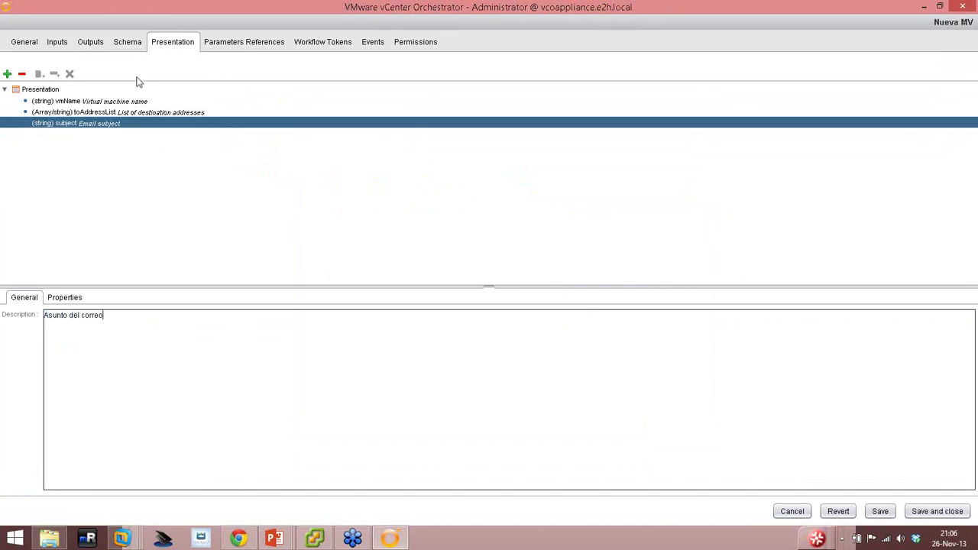
left_click(129, 46)
left_click(224, 67)
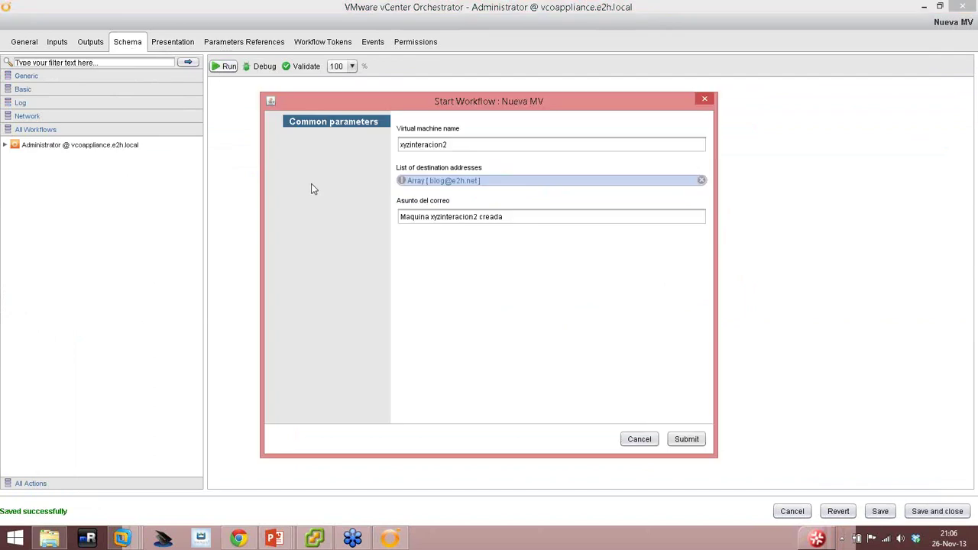
left_click(640, 440)
left_click(172, 42)
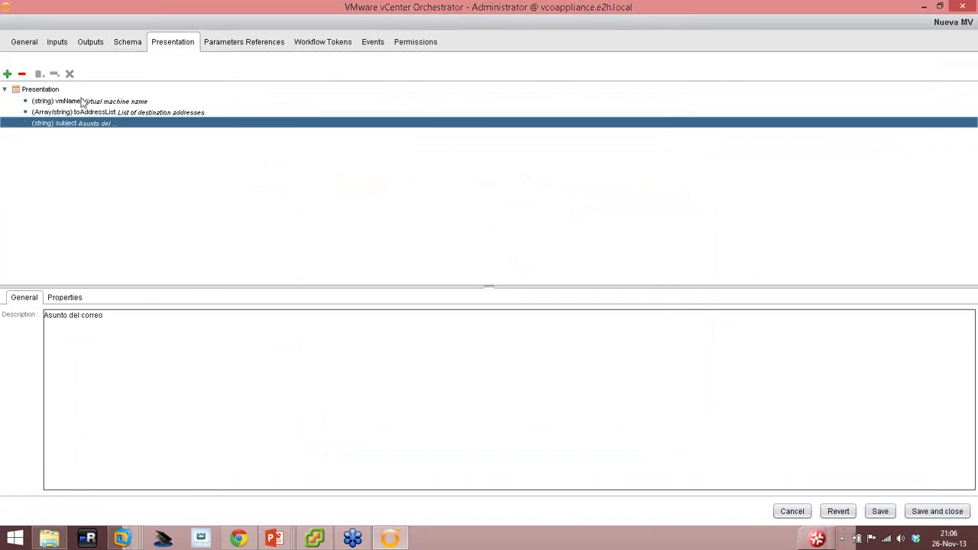
- Change the vmName description to 'Nombre de la máquina virtual' and preview the input form
left_click(81, 102)
triple_click(127, 313)
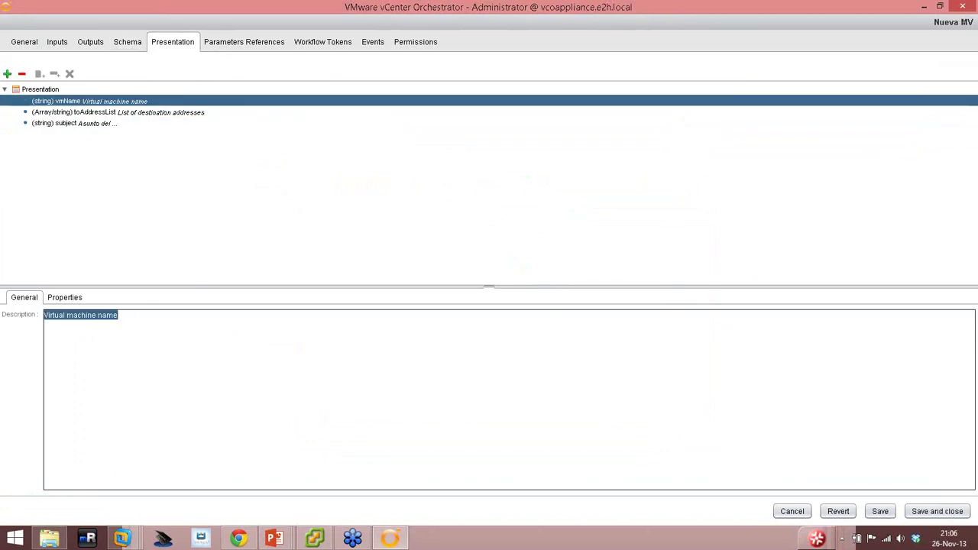
type("Nombre de la máquina virtual")
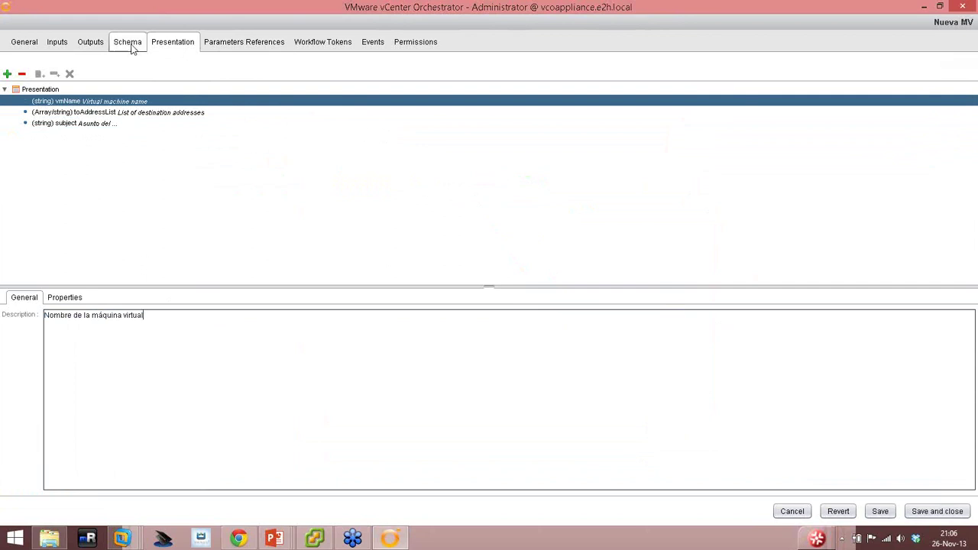
left_click(127, 42)
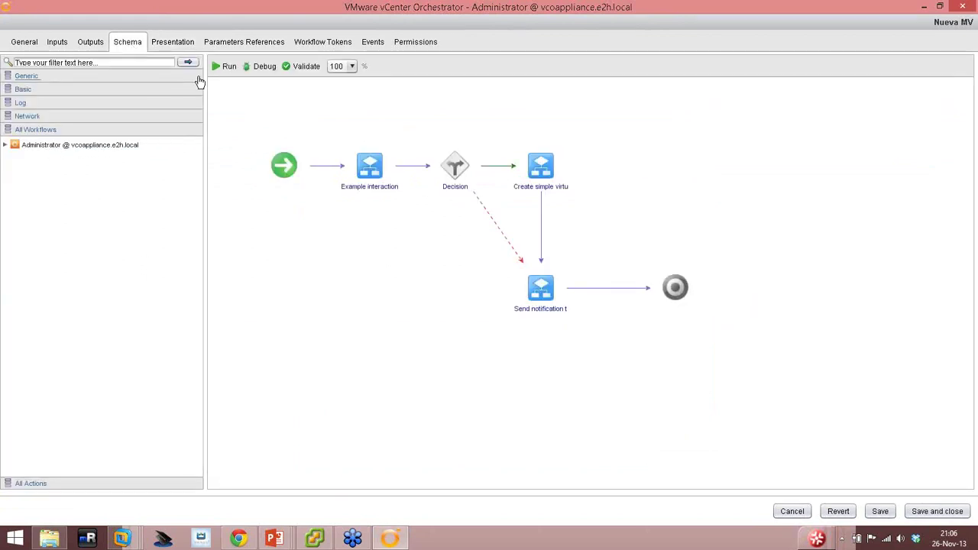
left_click(226, 67)
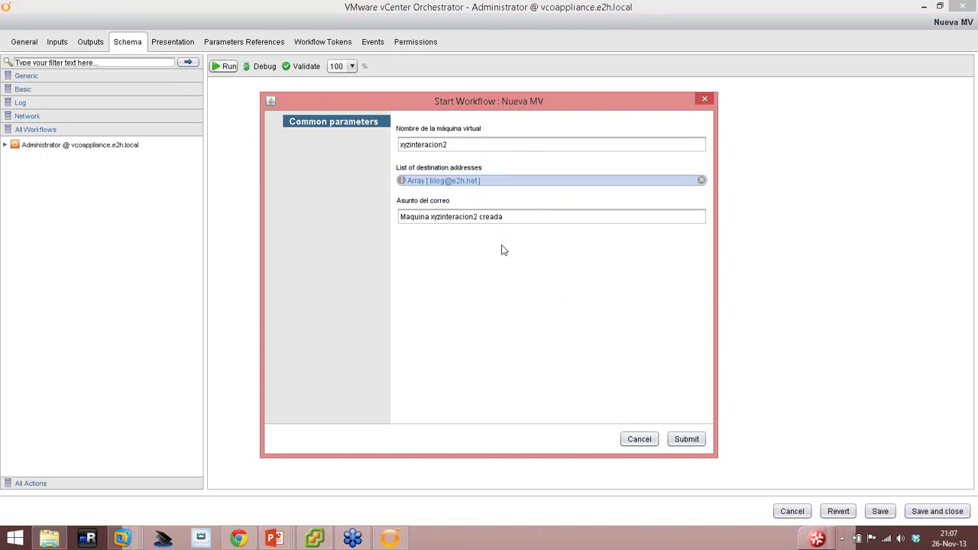
left_click(633, 440)
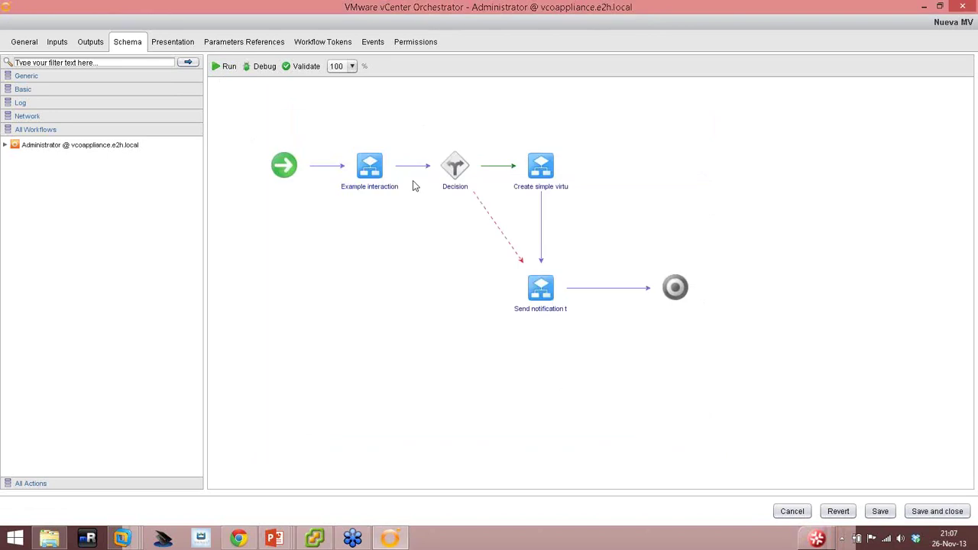
left_click(188, 46)
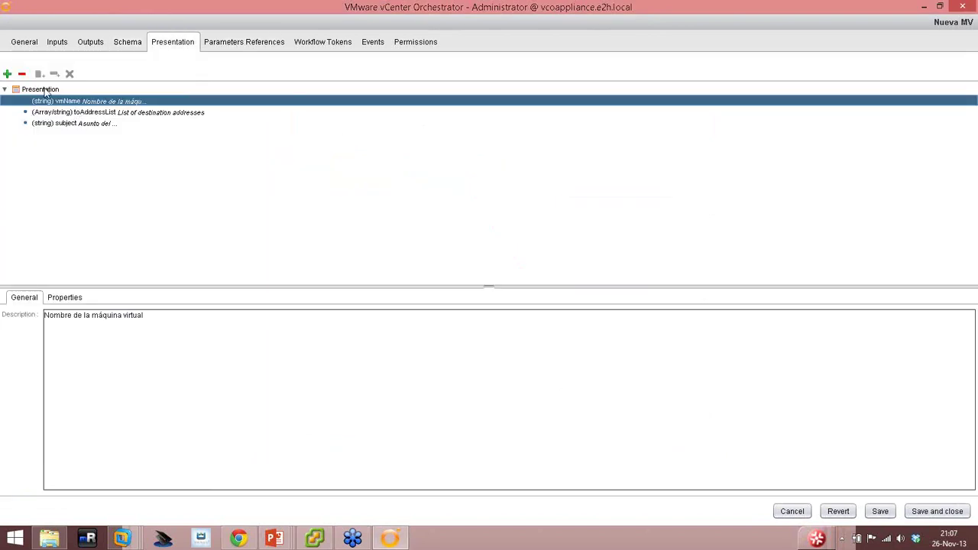
- Save and preview the input form again, checking the virtual machine name field, then cancel
left_click(130, 44)
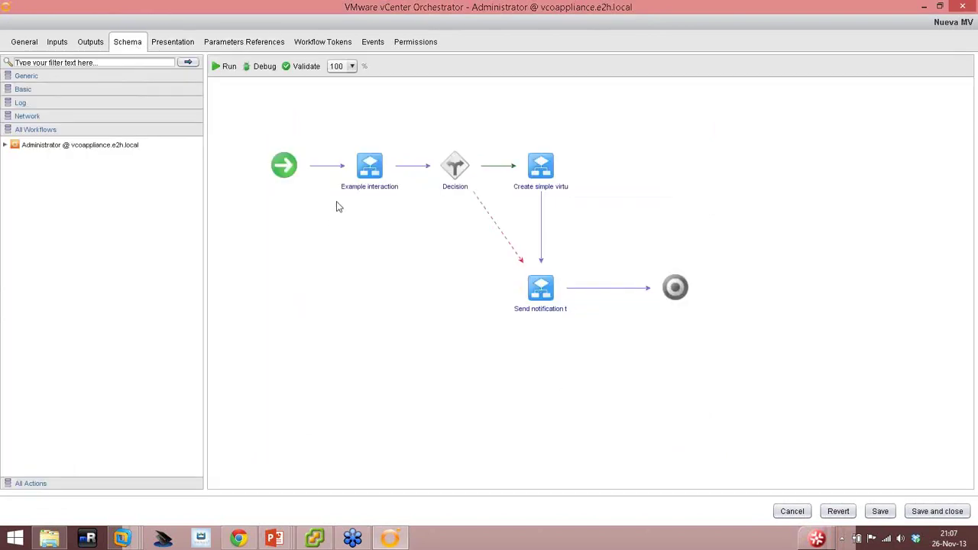
left_click(225, 70)
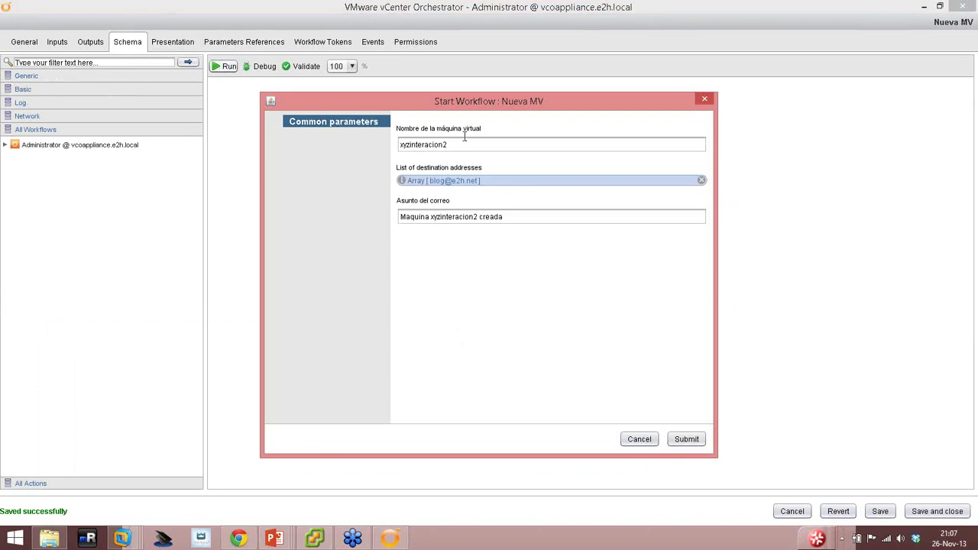
left_click(464, 139)
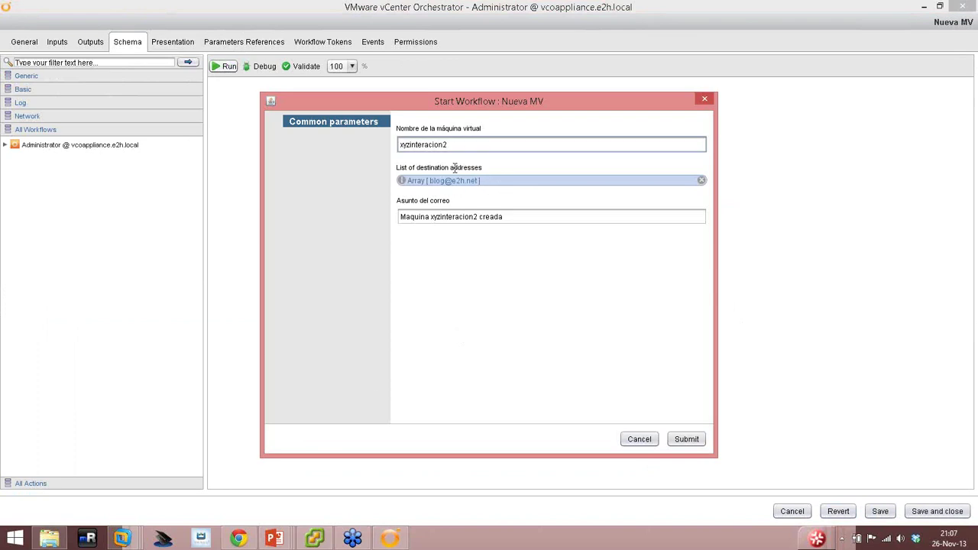
left_click(638, 438)
- Add a presentation step and name it 'Información MV'
left_click(191, 44)
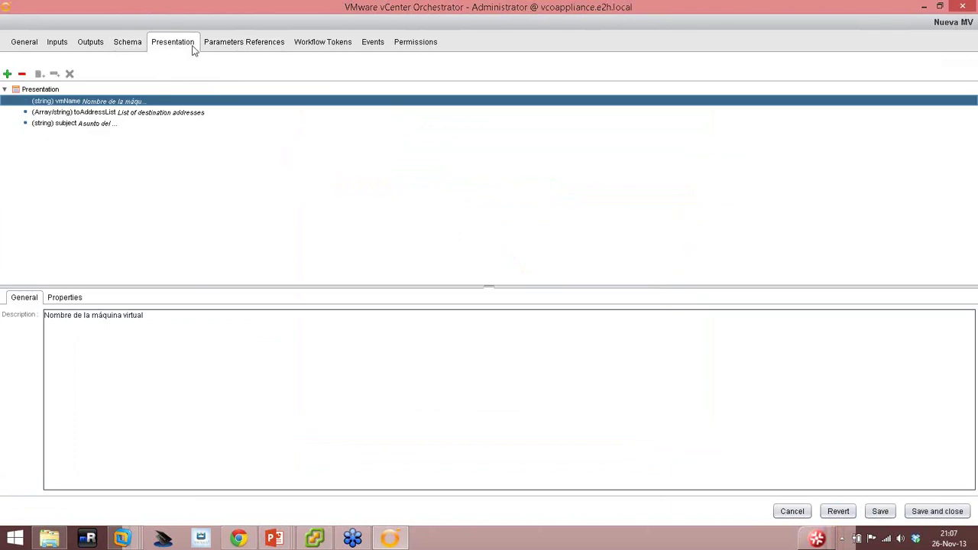
left_click(46, 90)
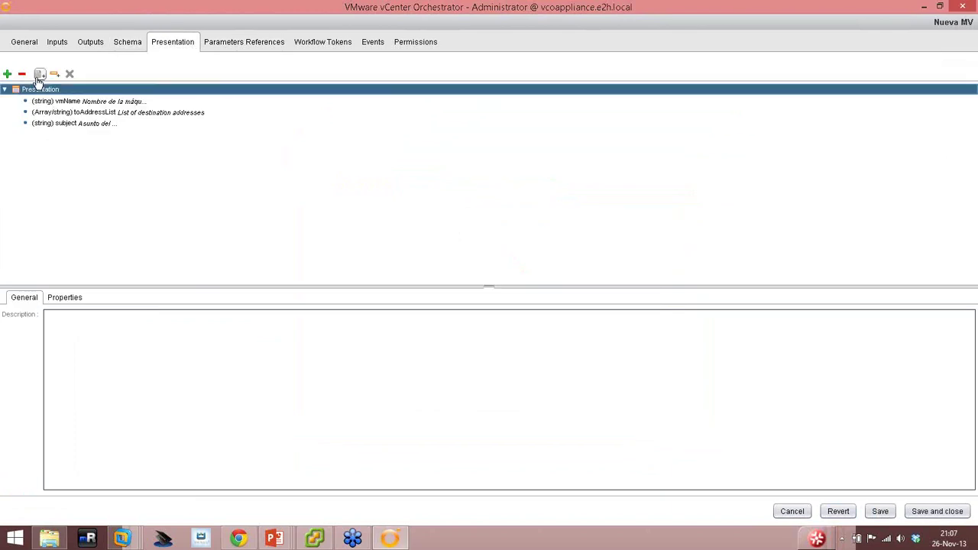
left_click(40, 74)
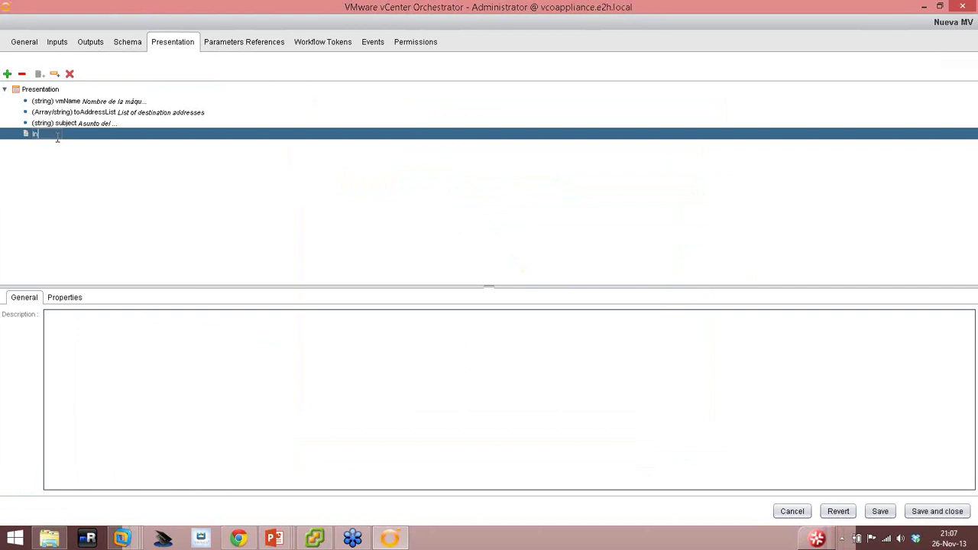
type("ción :")
key("Escape")
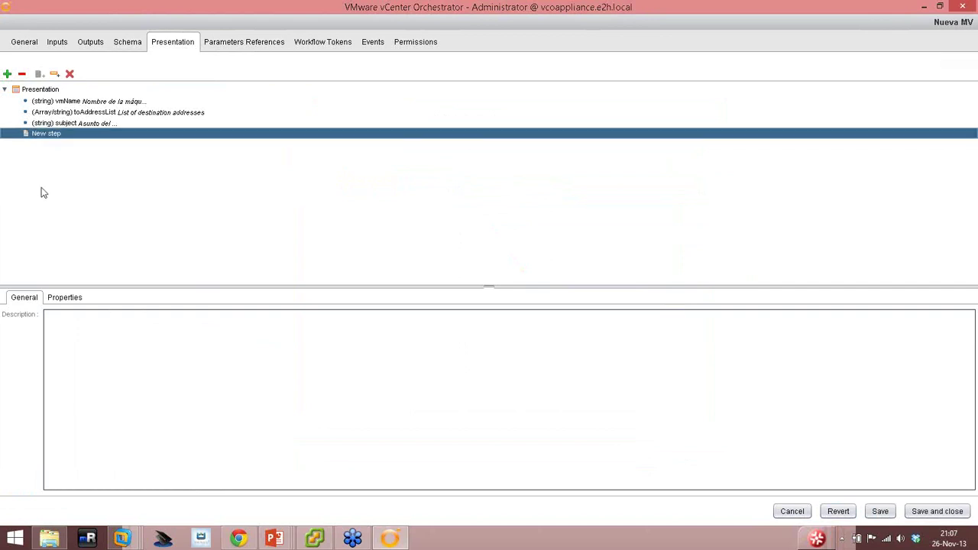
left_click(54, 123)
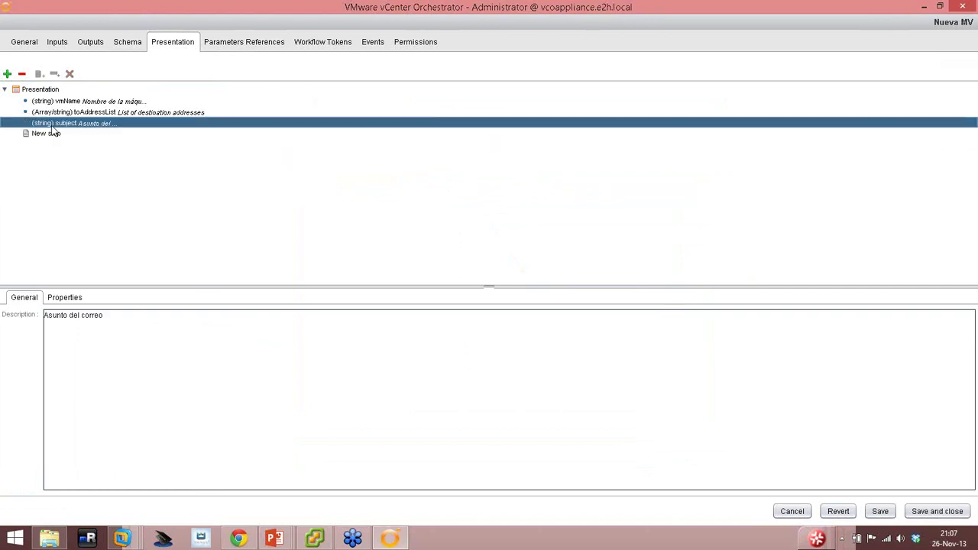
left_click(52, 135)
left_click(54, 136)
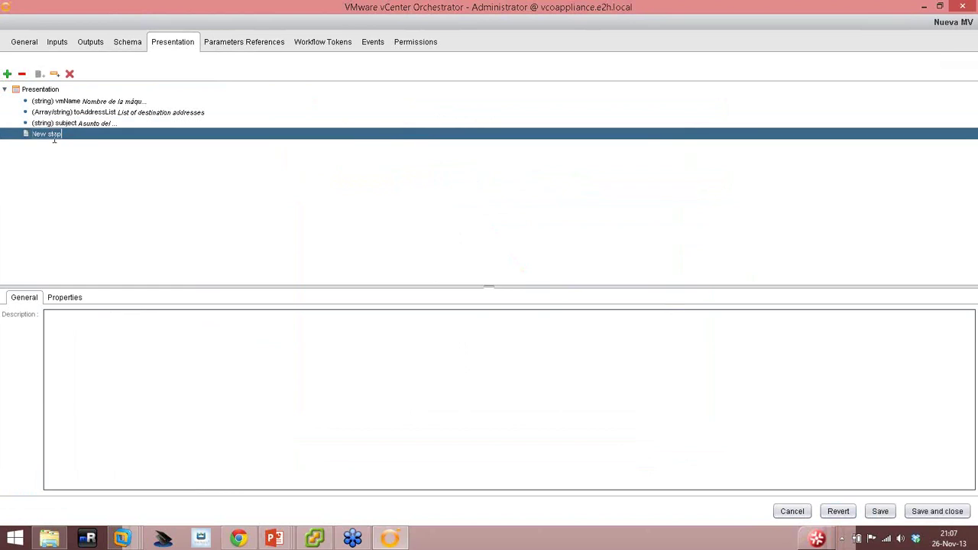
key("BackSpace")
type("Información MV")
key("Return")
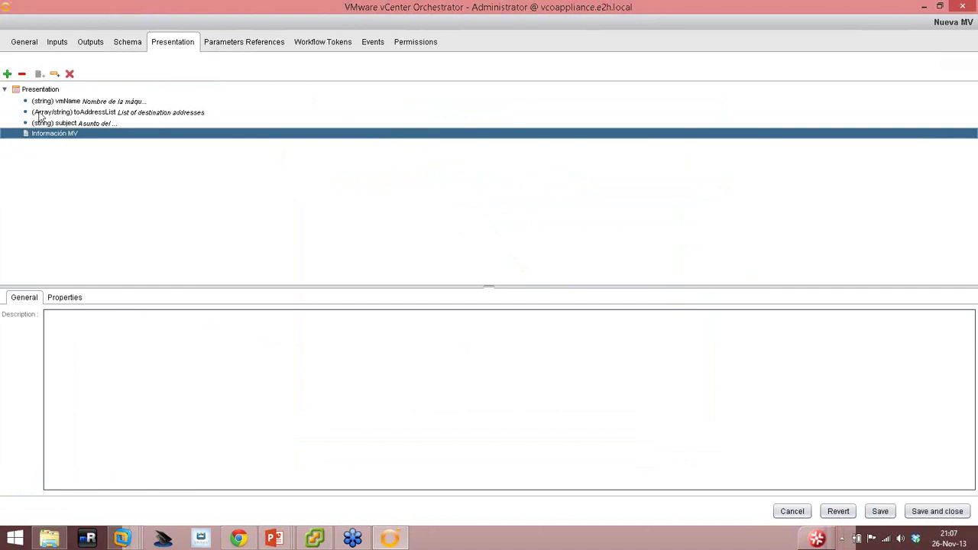
- Add a second presentation step named 'Datos de contacto'
left_click(36, 90)
left_click(38, 74)
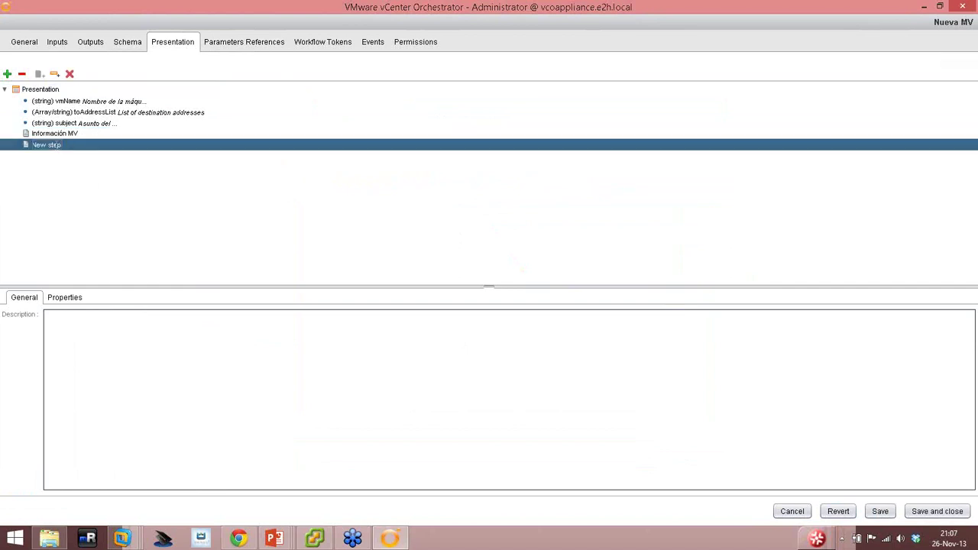
key("BackSpace")
type("Datos de con")
key("Return")
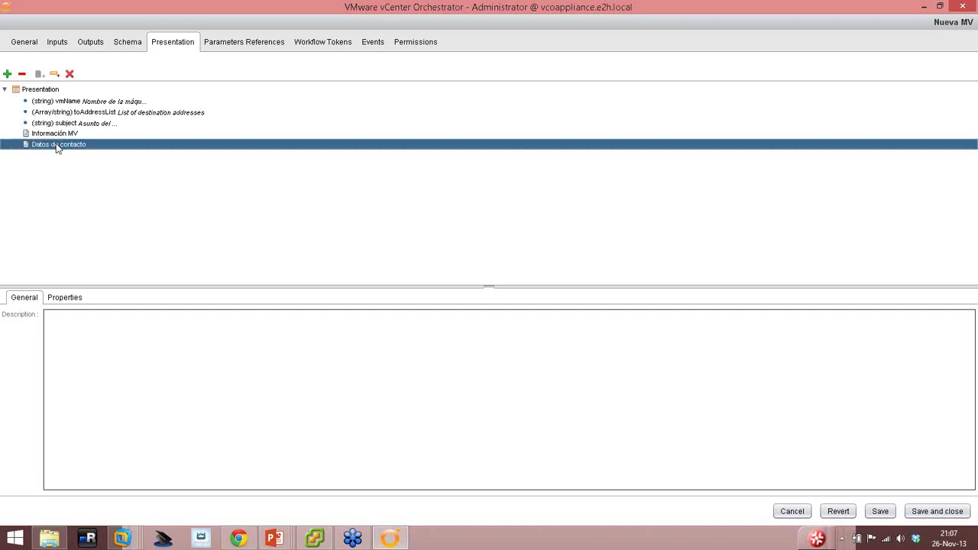
- Move vmName into Información MV, and toAddressList and subject into Datos de contacto
left_click(56, 135)
left_click(58, 145)
left_click(61, 135)
left_click_drag(80, 102, 71, 136)
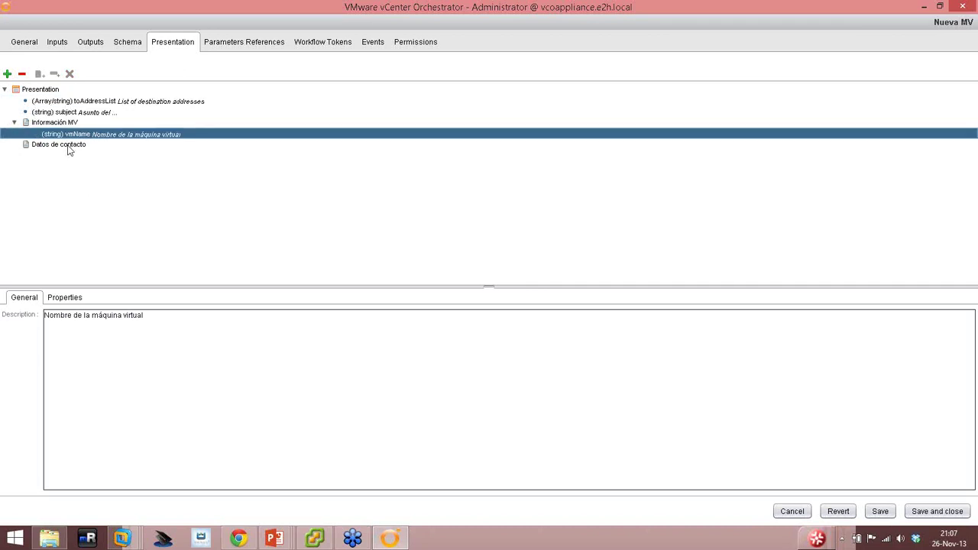
left_click(98, 102)
left_click_drag(77, 153, 76, 147)
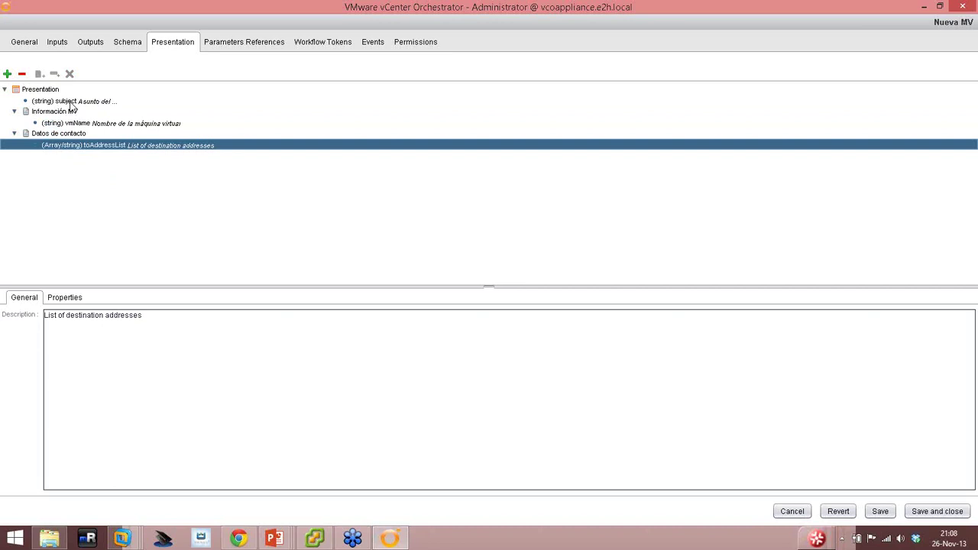
left_click_drag(71, 106, 79, 136)
left_click_drag(69, 136, 70, 135)
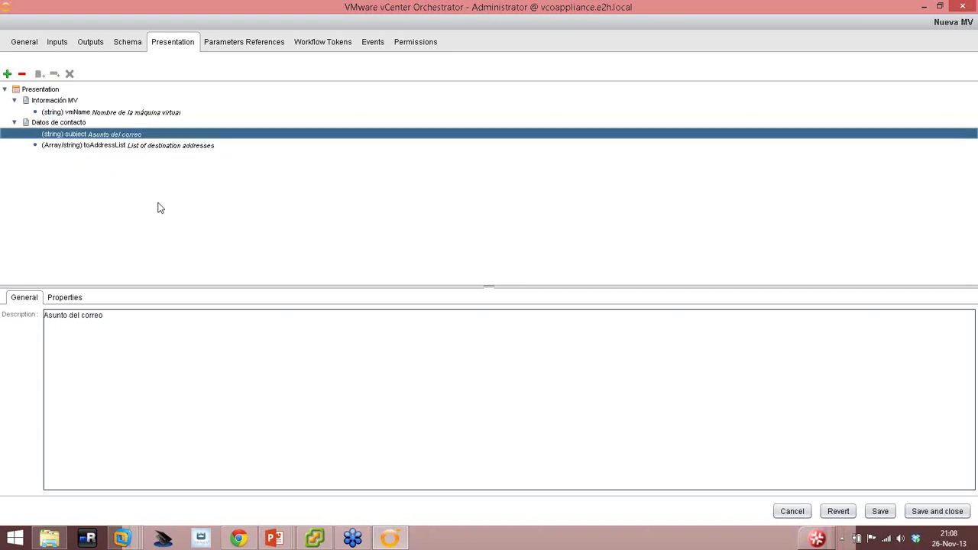
left_click(129, 50)
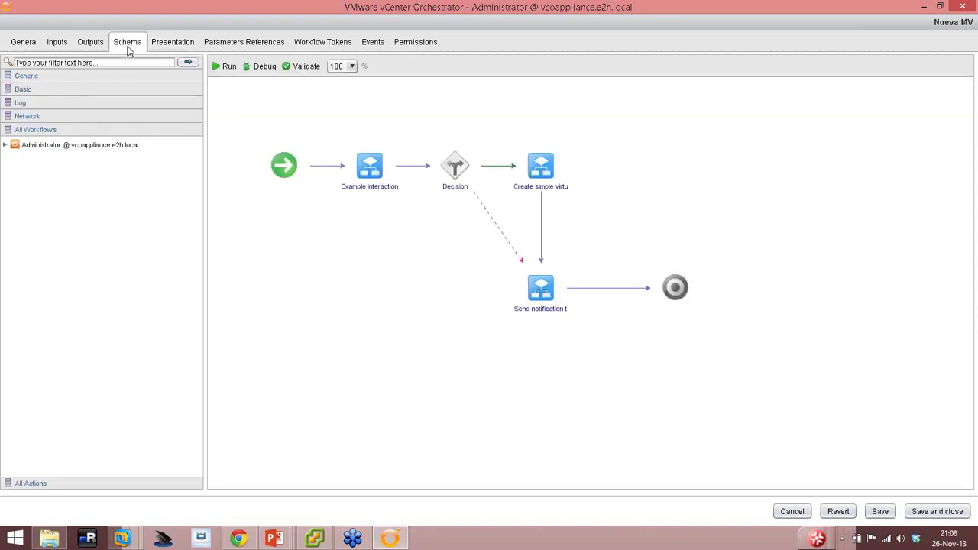
left_click(226, 66)
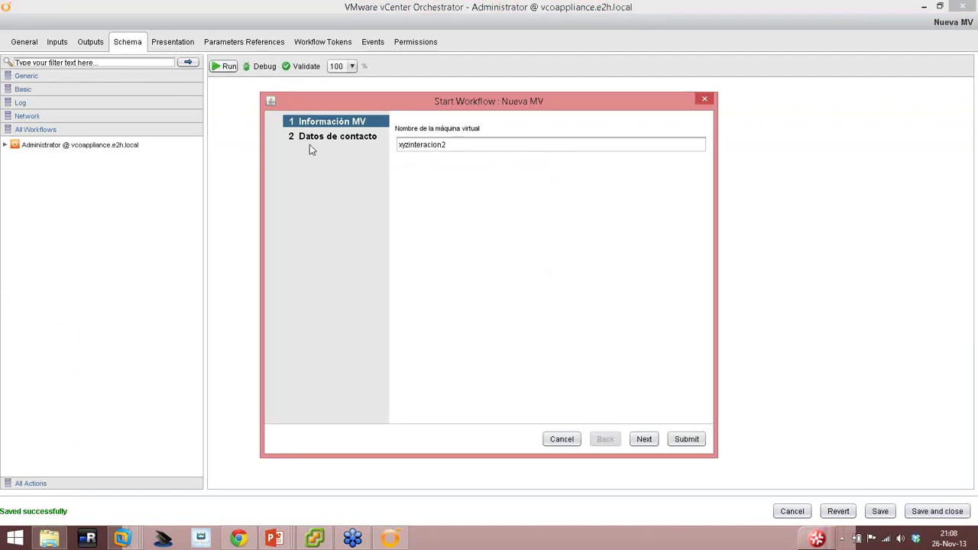
double_click(467, 146)
left_click(639, 438)
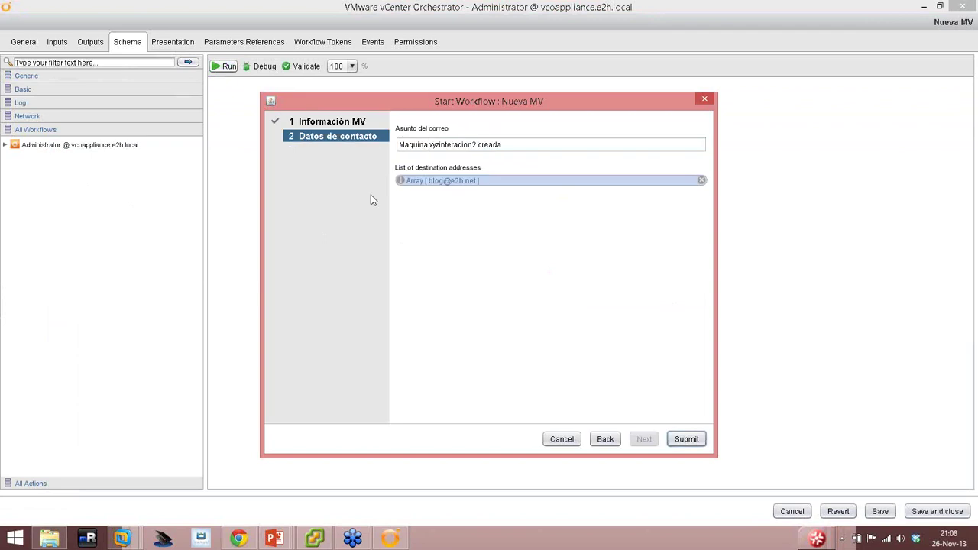
triple_click(534, 144)
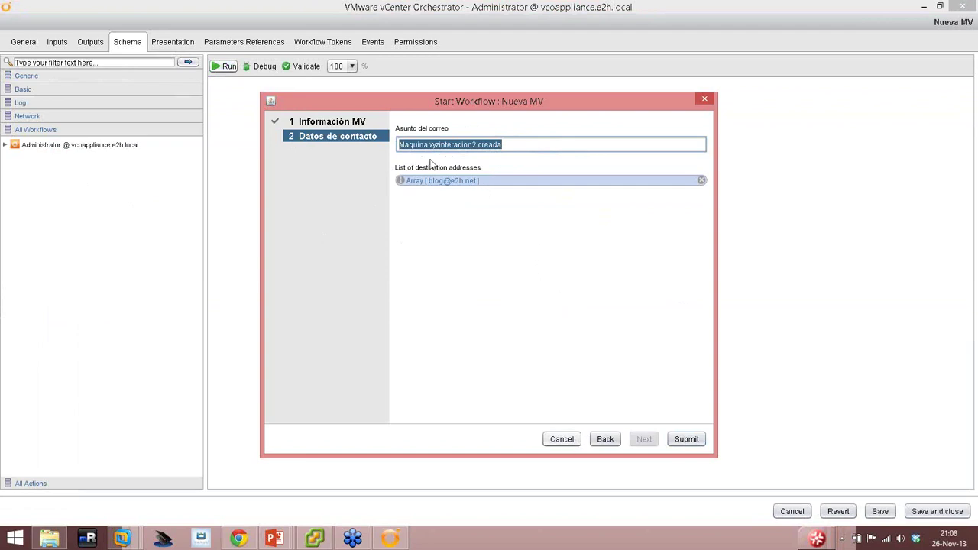
left_click(557, 441)
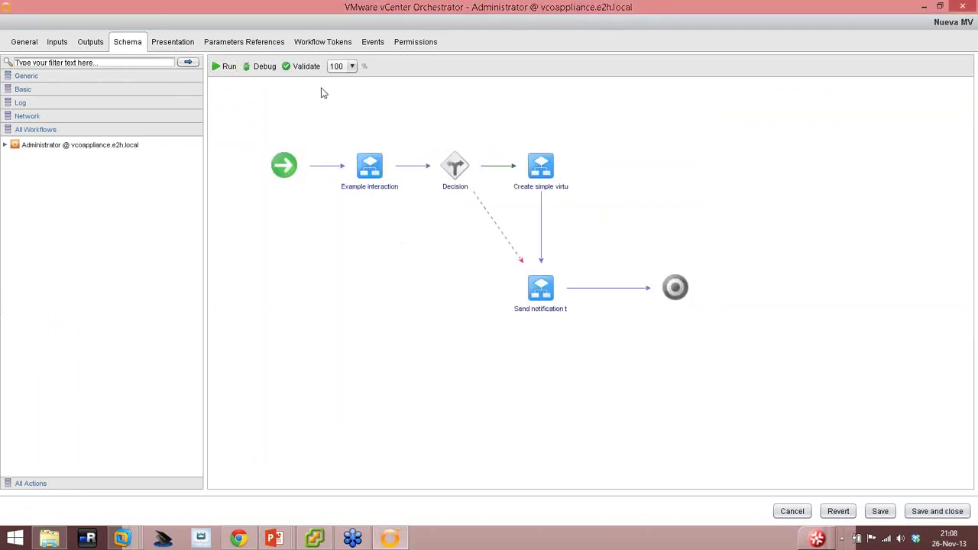
left_click(182, 47)
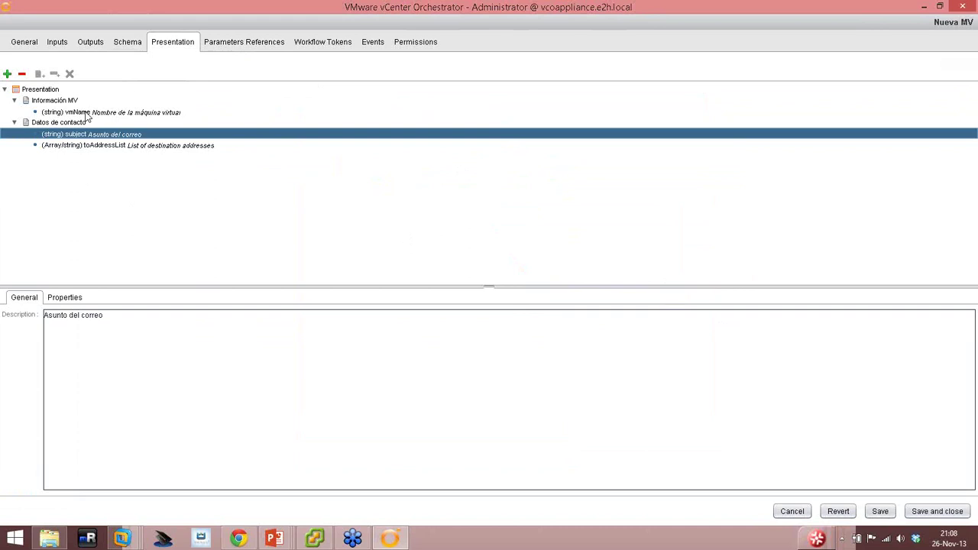
- Add the Mandatory input property to the vmName input
left_click(86, 112)
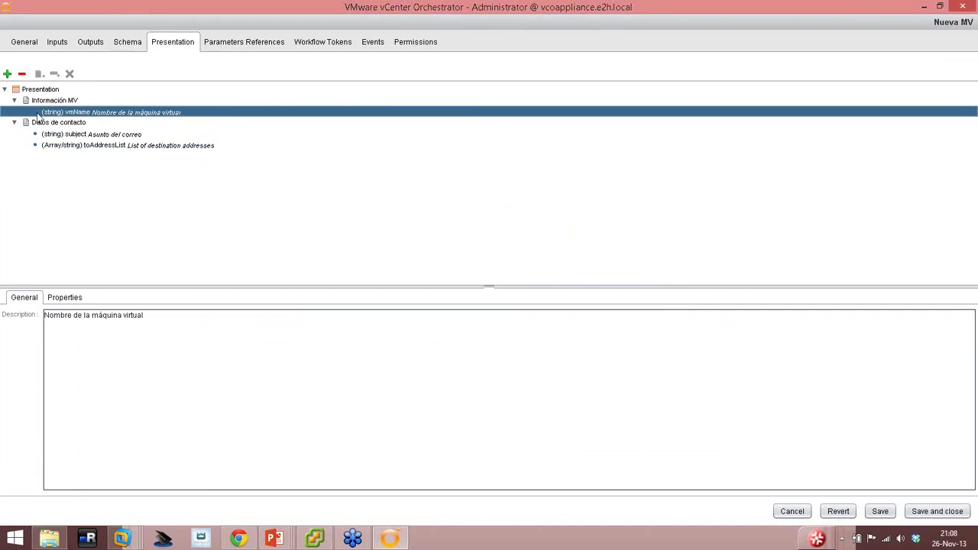
left_click(63, 299)
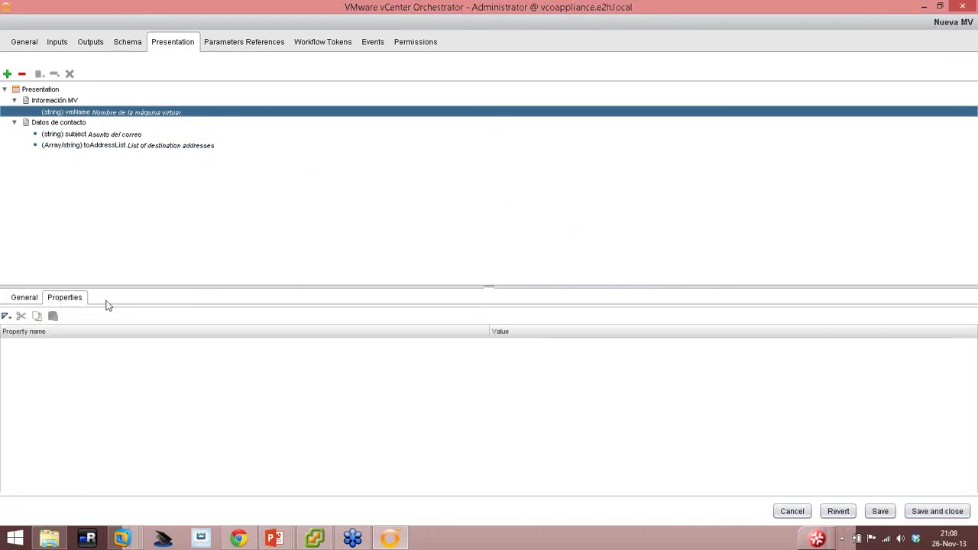
left_click(6, 317)
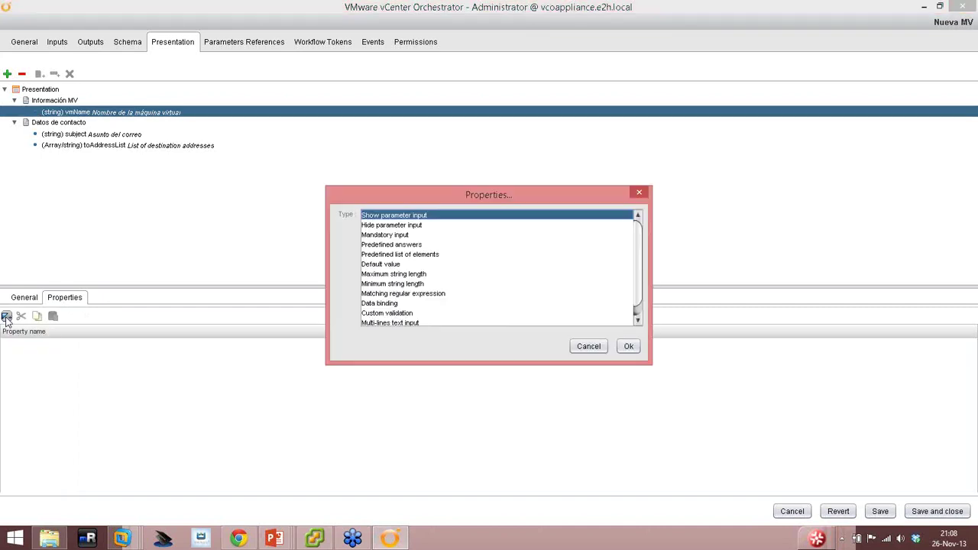
left_click(397, 236)
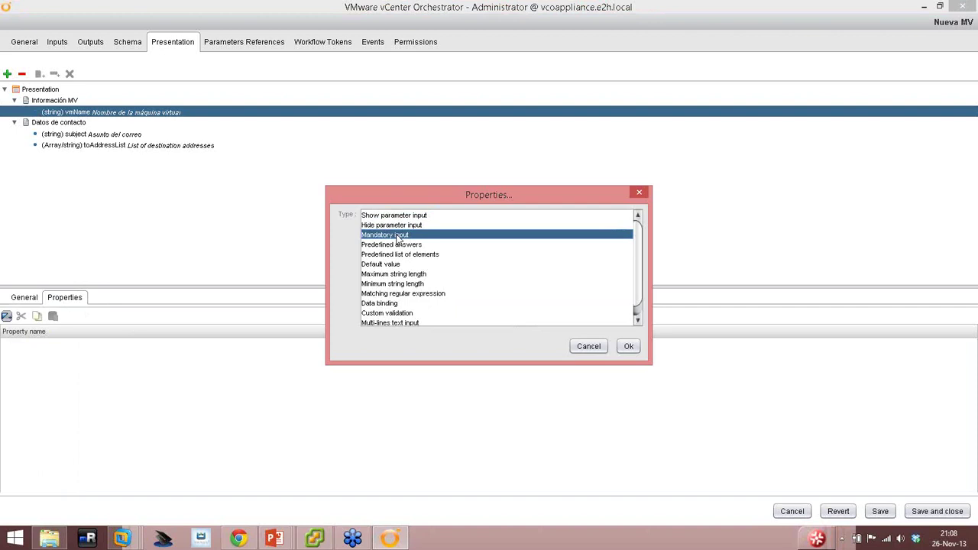
double_click(397, 237)
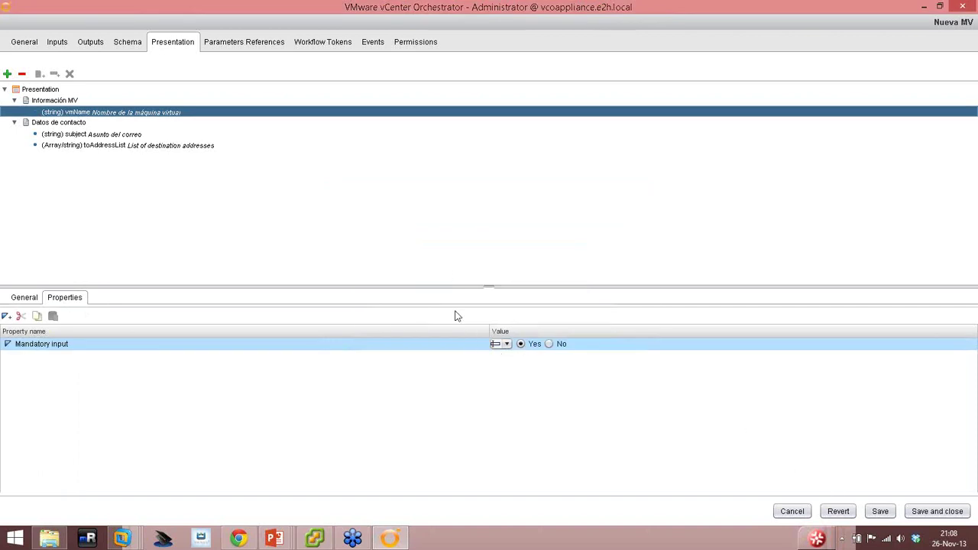
- Test-run the workflow with the virtual machine name cleared to see the mandatory error, then cancel
left_click(118, 42)
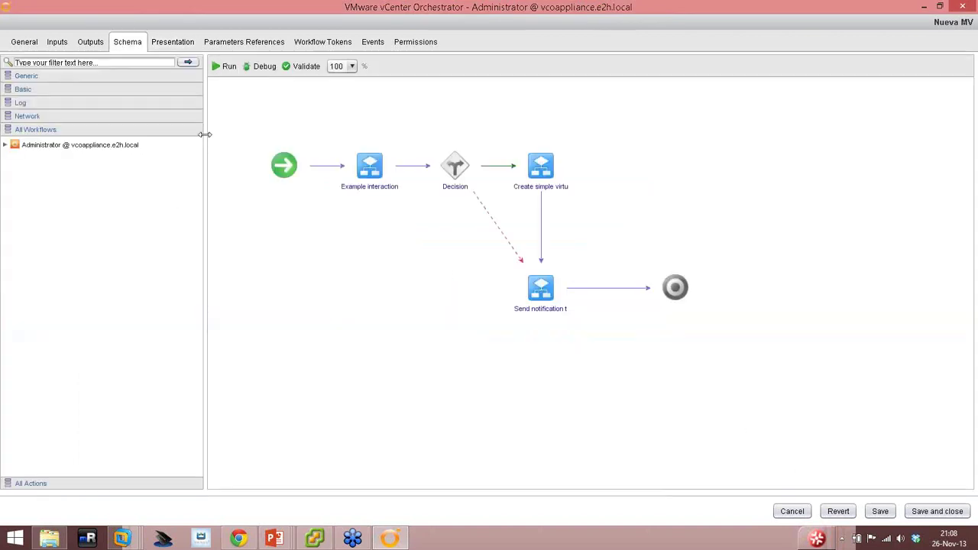
left_click(225, 66)
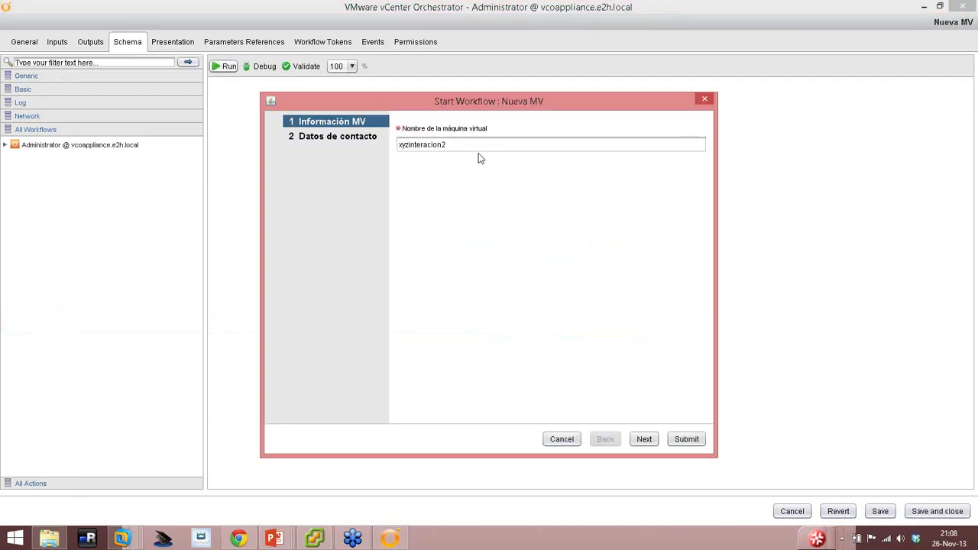
key("BackSpace")
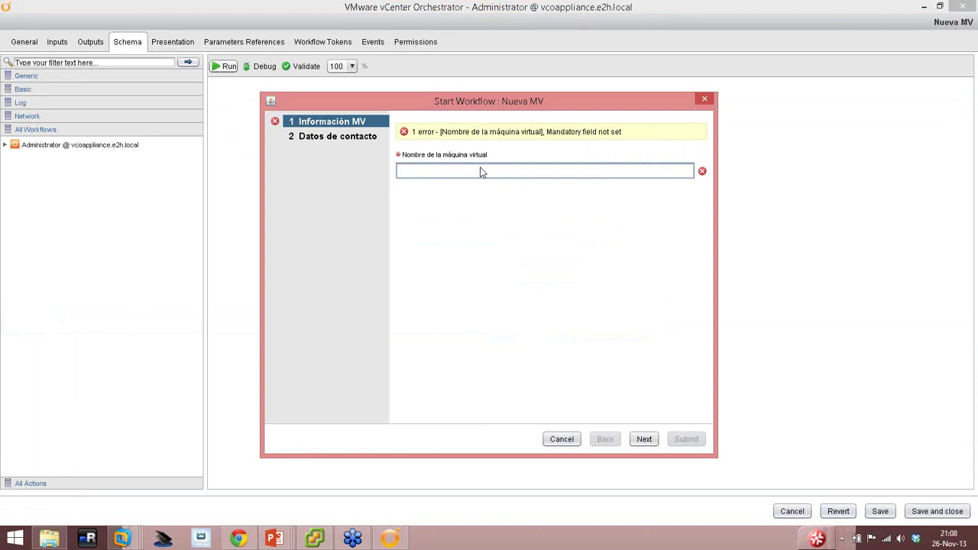
left_click(562, 439)
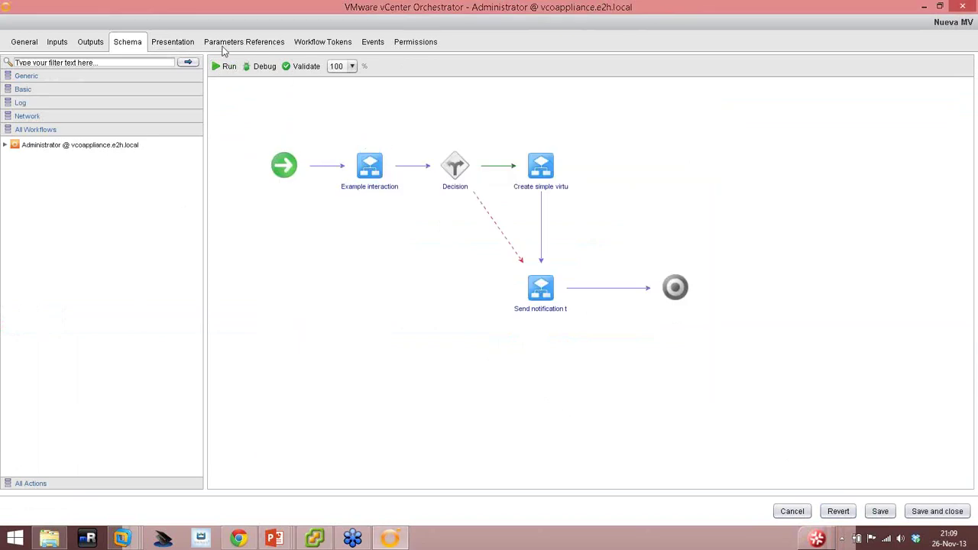
- Add the Mandatory input property to the toAddressList input
left_click(192, 46)
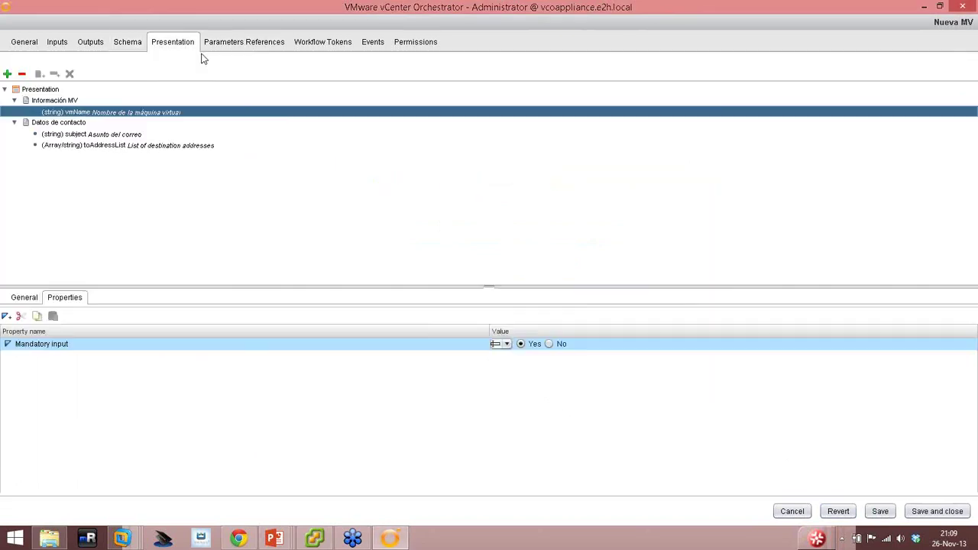
left_click(107, 145)
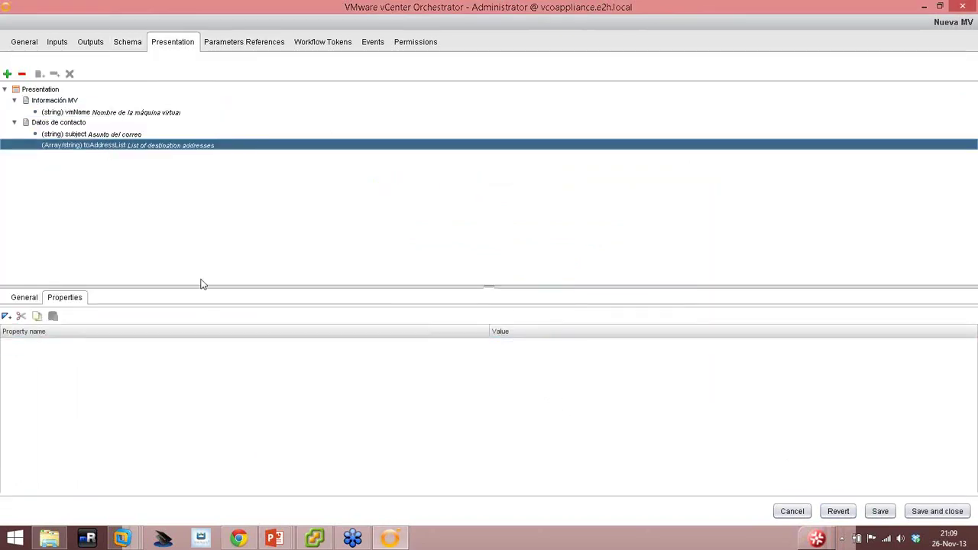
left_click(7, 316)
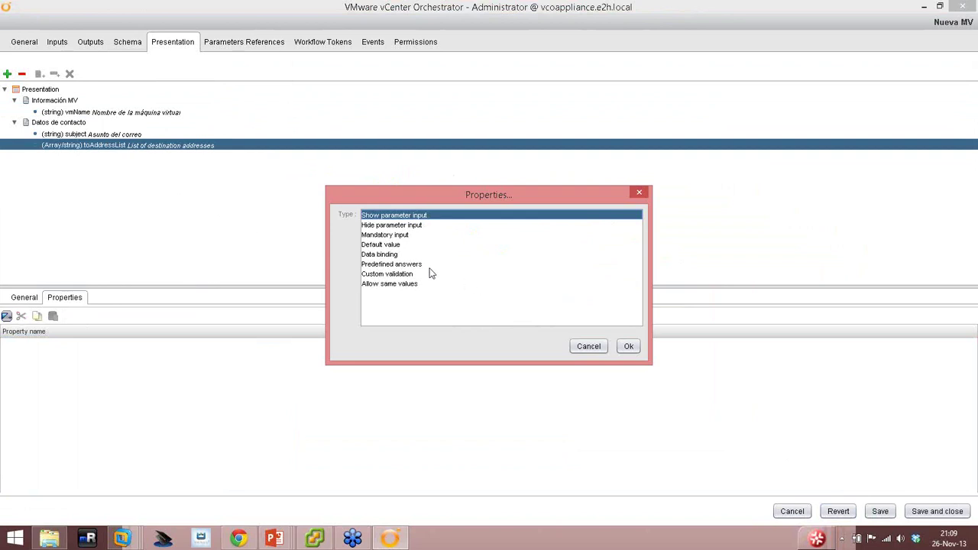
left_click(387, 235)
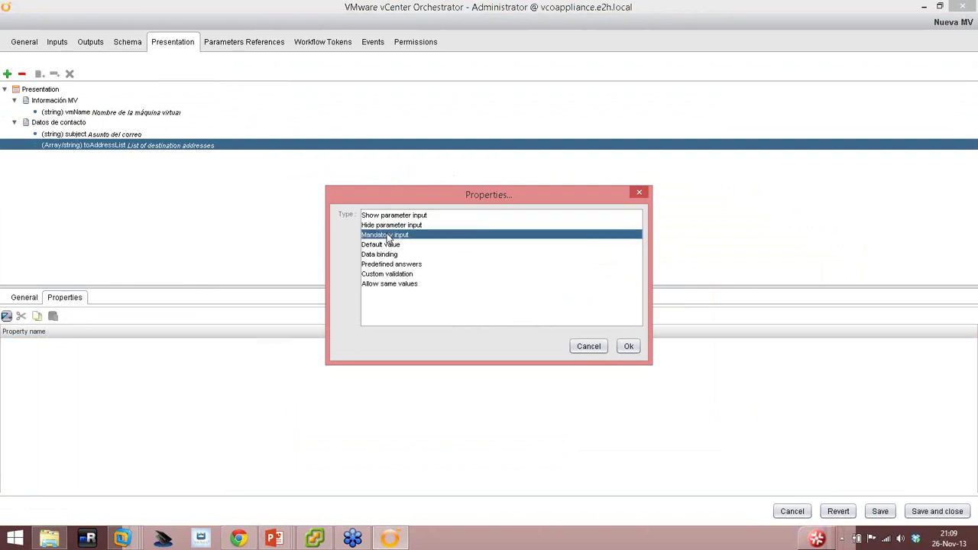
left_click(628, 348)
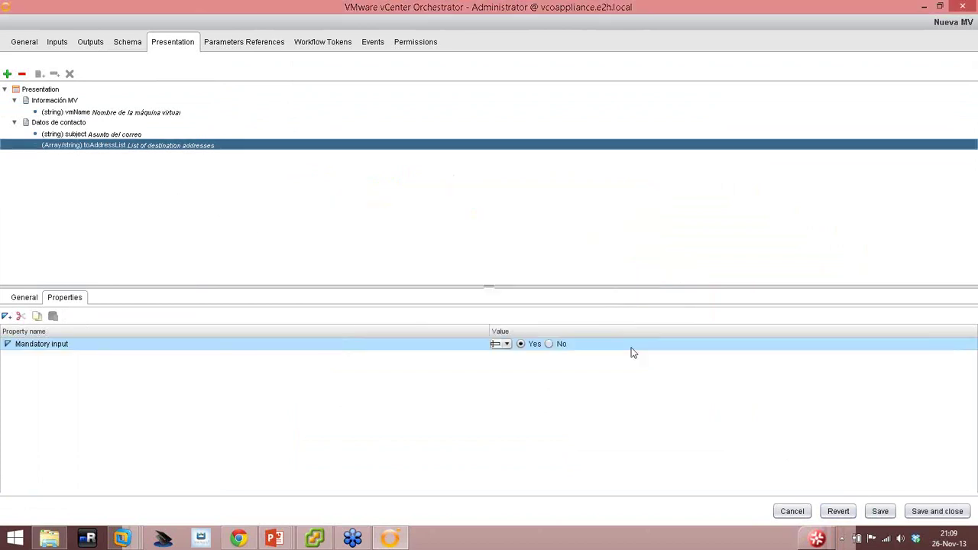
- Add a Custom validation property to toAddressList, glance at the lecture slides, and return
left_click(7, 316)
double_click(382, 269)
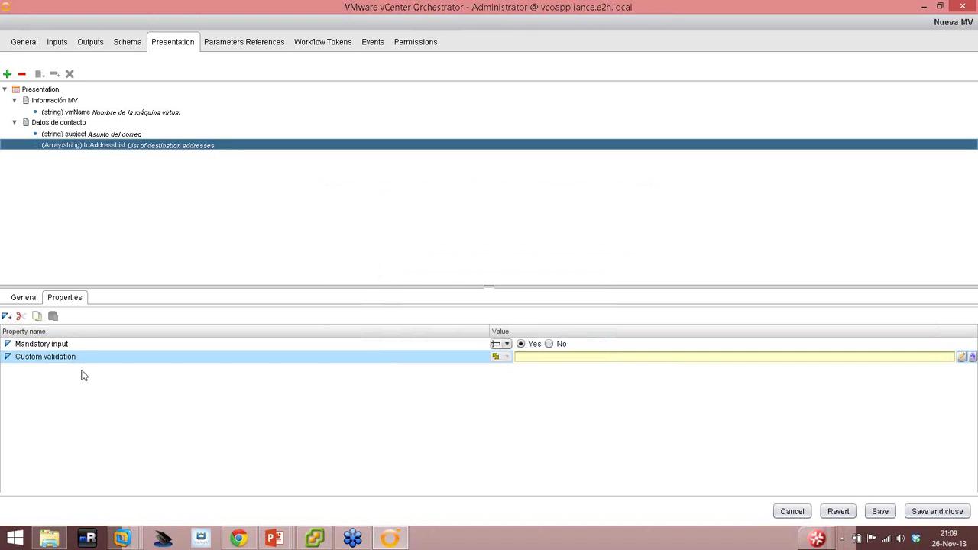
key("alt+Tab")
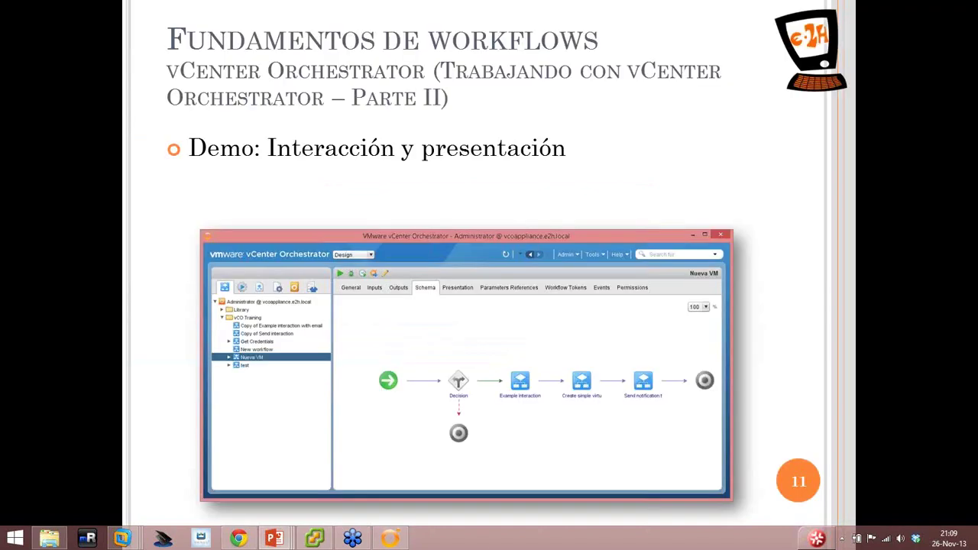
left_click(390, 538)
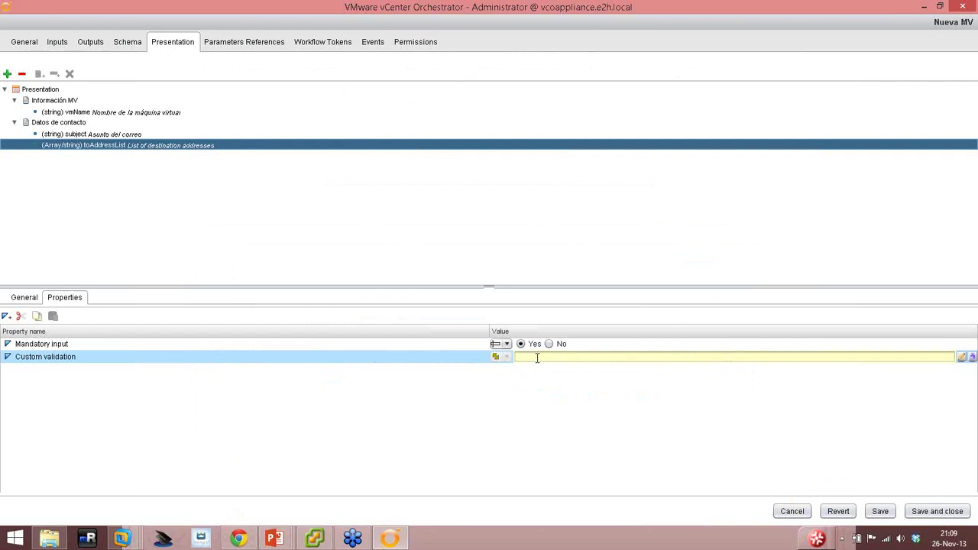
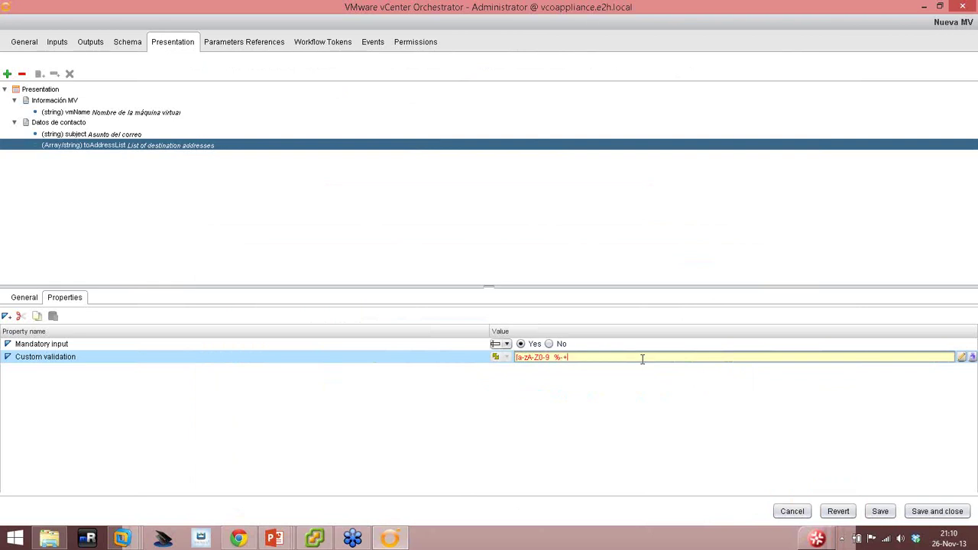
- Append '.' to the toAddressList custom validation pattern
type(".")
triple_click(593, 358)
left_click(35, 361)
- Add Default value and Data binding properties to toAddressList, leaving the default list empty
left_click(8, 316)
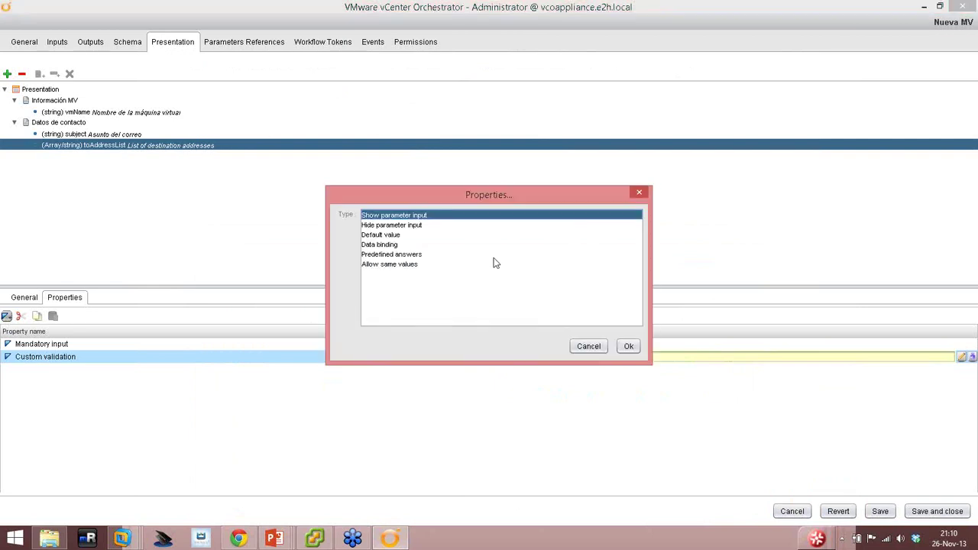
double_click(396, 236)
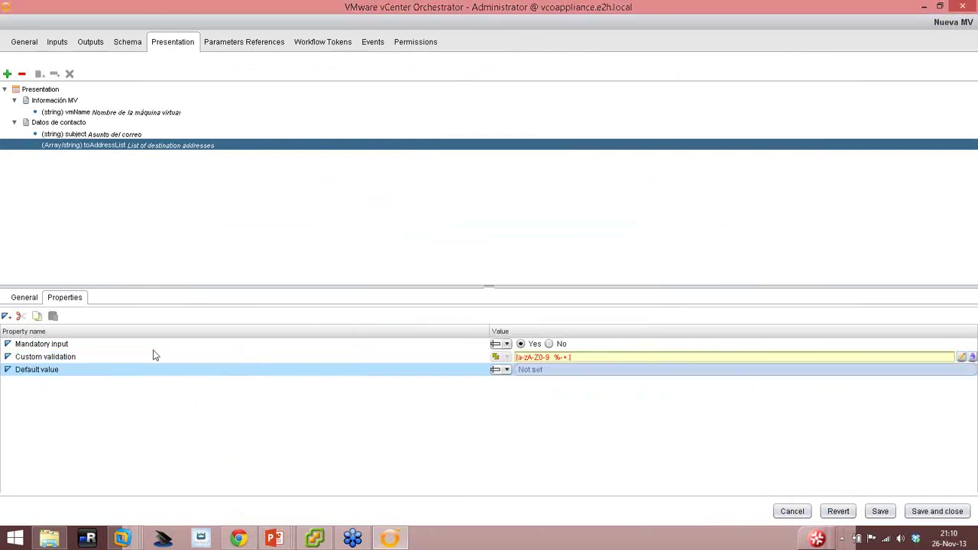
left_click(6, 315)
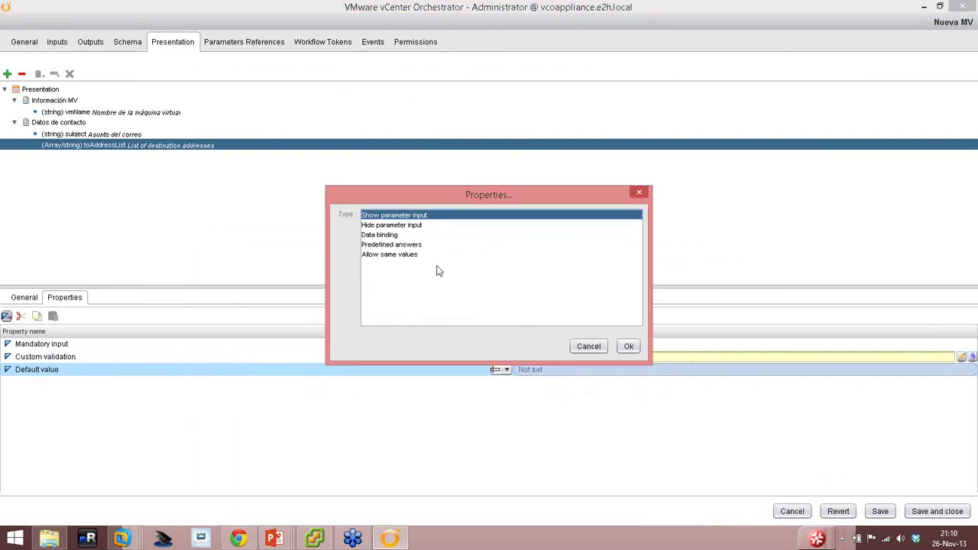
double_click(392, 235)
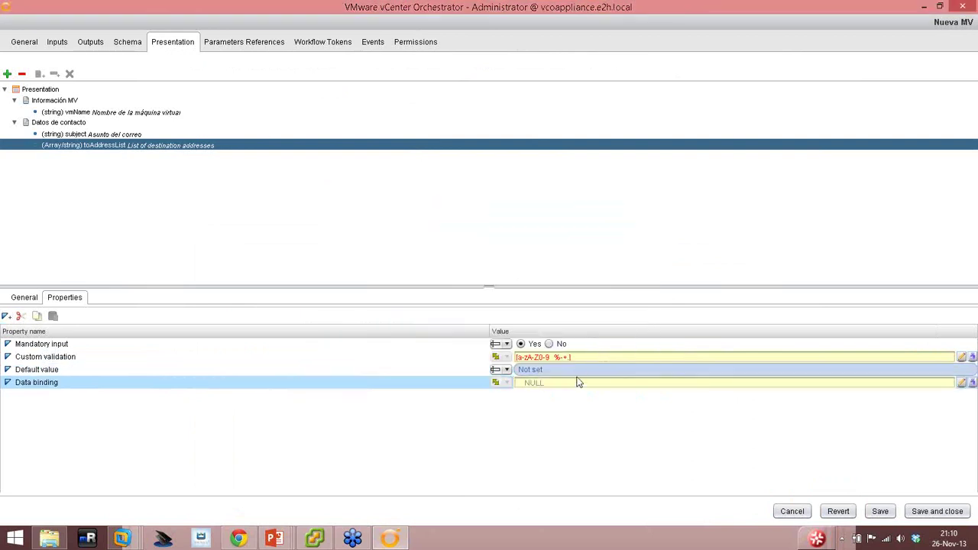
left_click(578, 369)
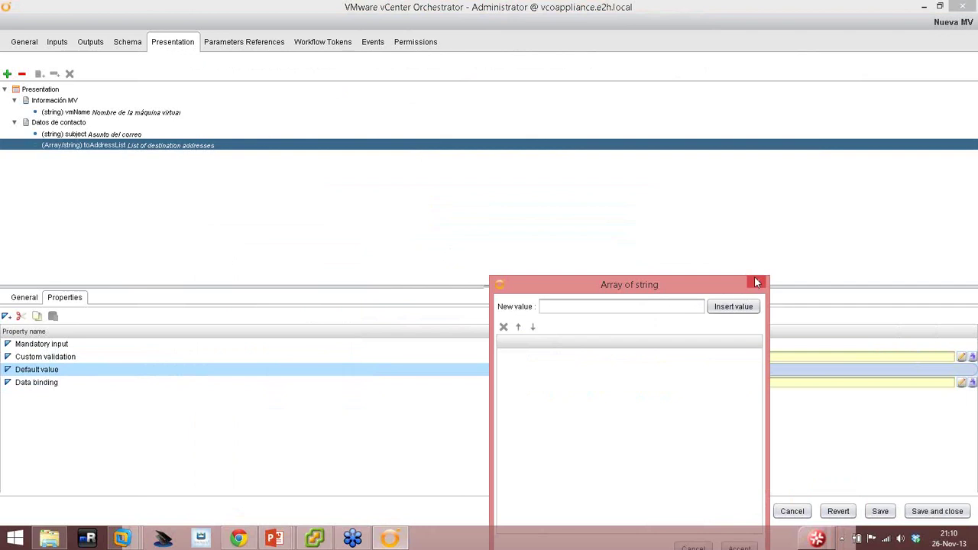
left_click(756, 282)
left_click(573, 356)
triple_click(573, 357)
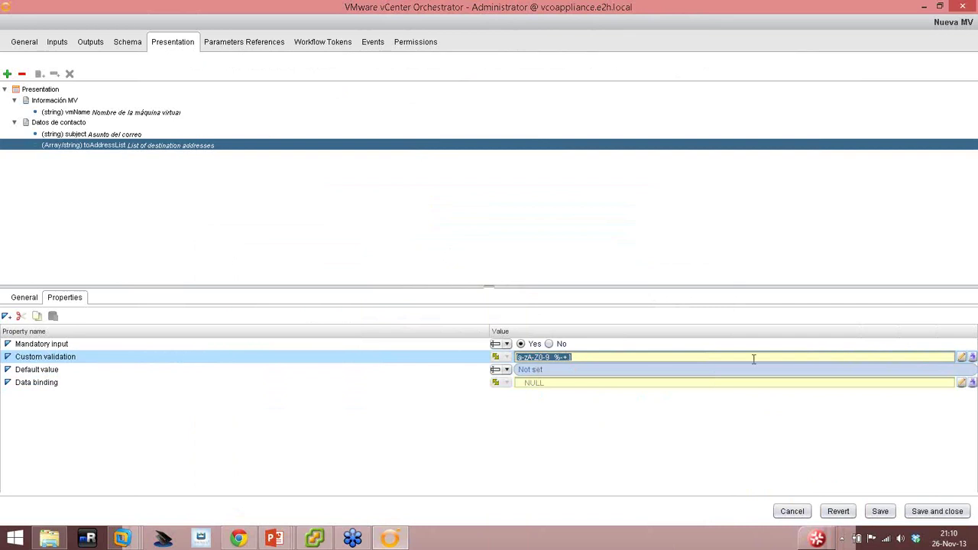
- Delete the Custom validation, Default value and Data binding properties from toAddressList
left_click(32, 349)
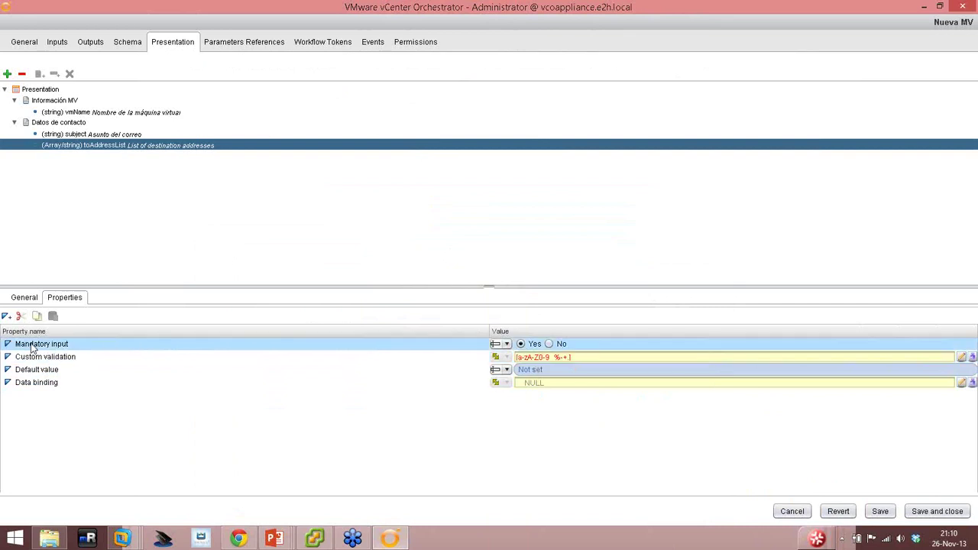
right_click(32, 356)
left_click(49, 374)
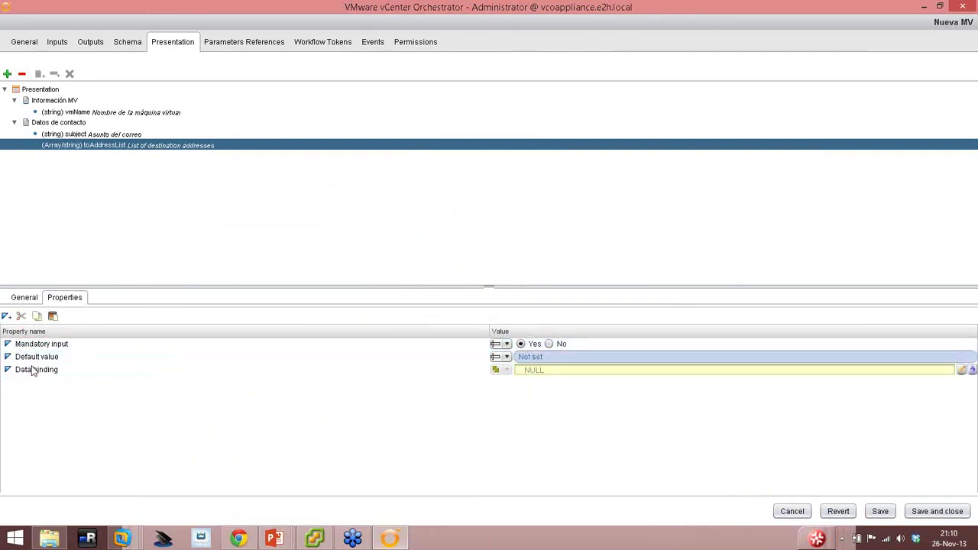
right_click(32, 357)
left_click(46, 382)
right_click(35, 360)
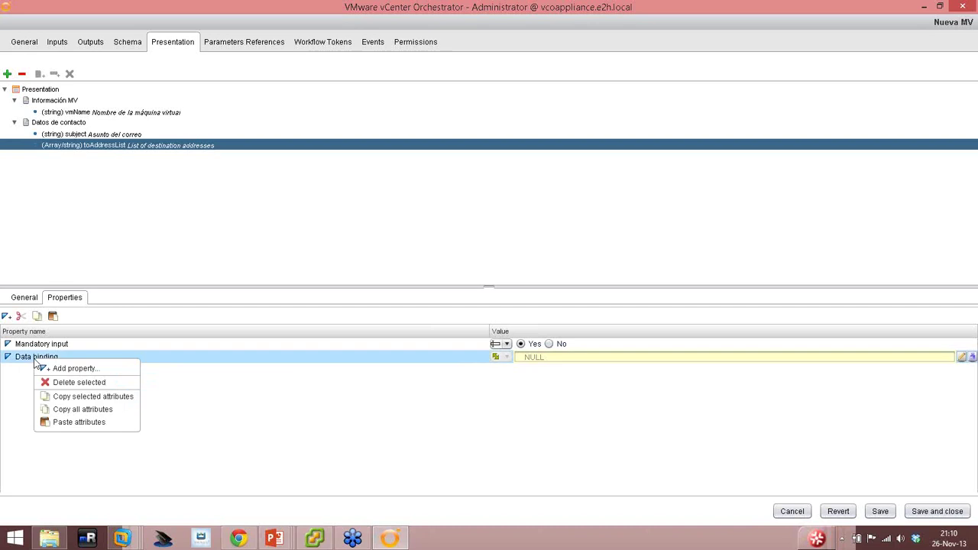
left_click(69, 382)
- Re-add a Custom validation property, delete it again, and view the workflow schema
left_click(6, 316)
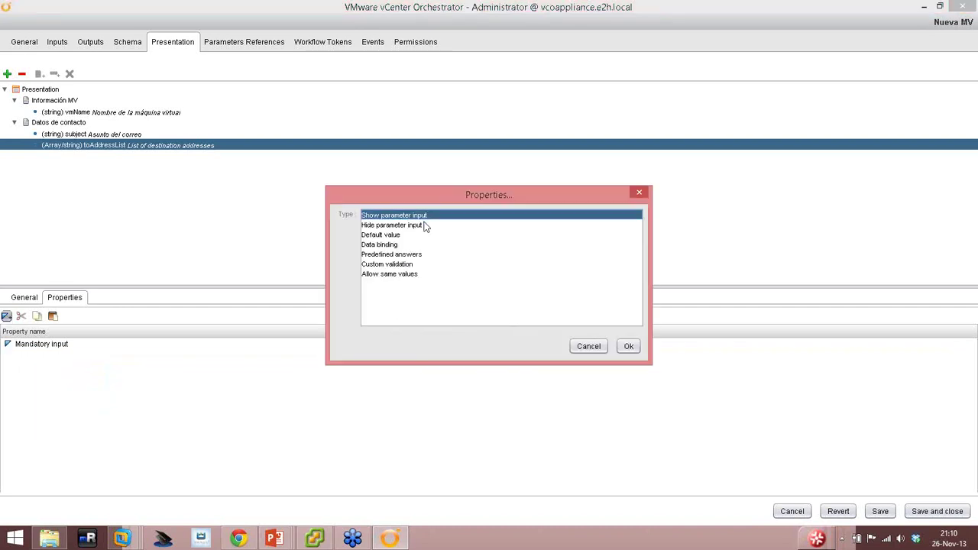
left_click(403, 266)
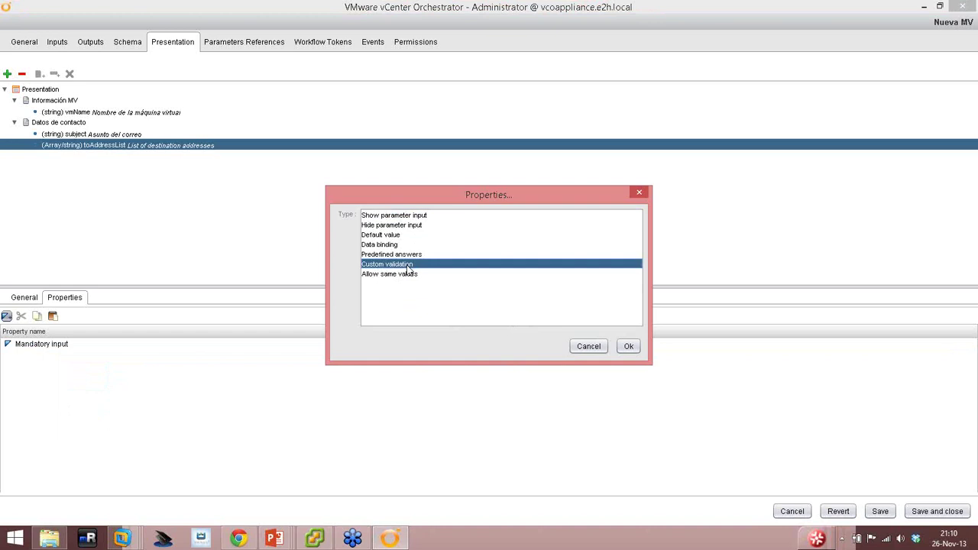
double_click(407, 268)
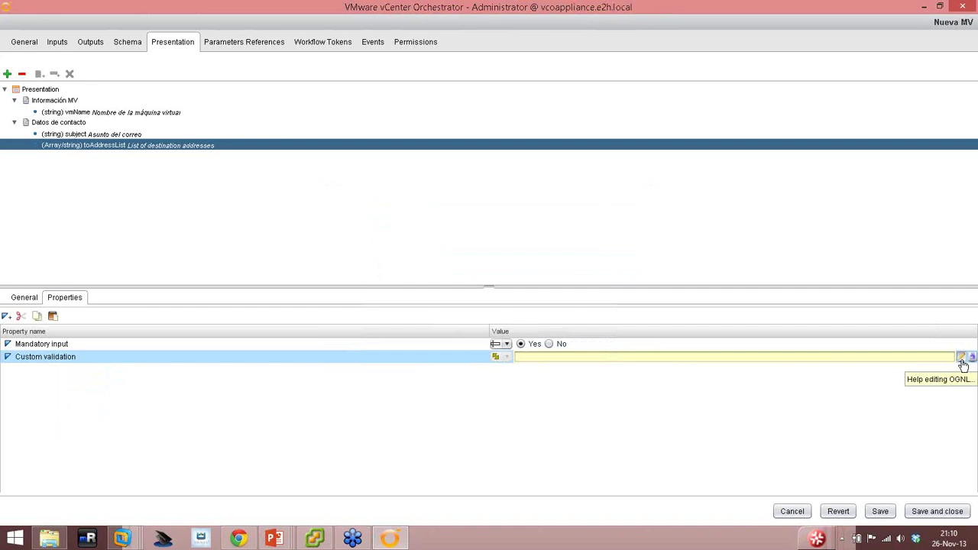
left_click(961, 360)
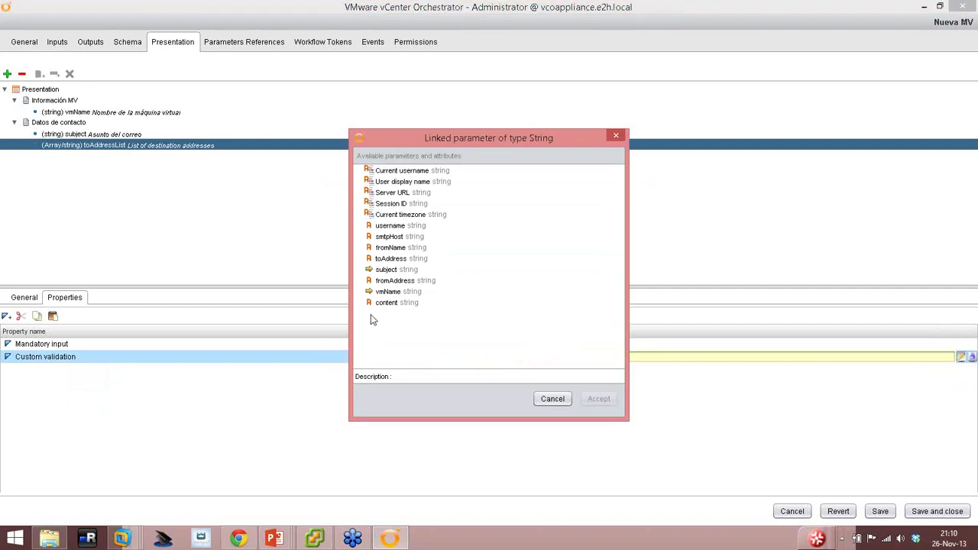
left_click(553, 398)
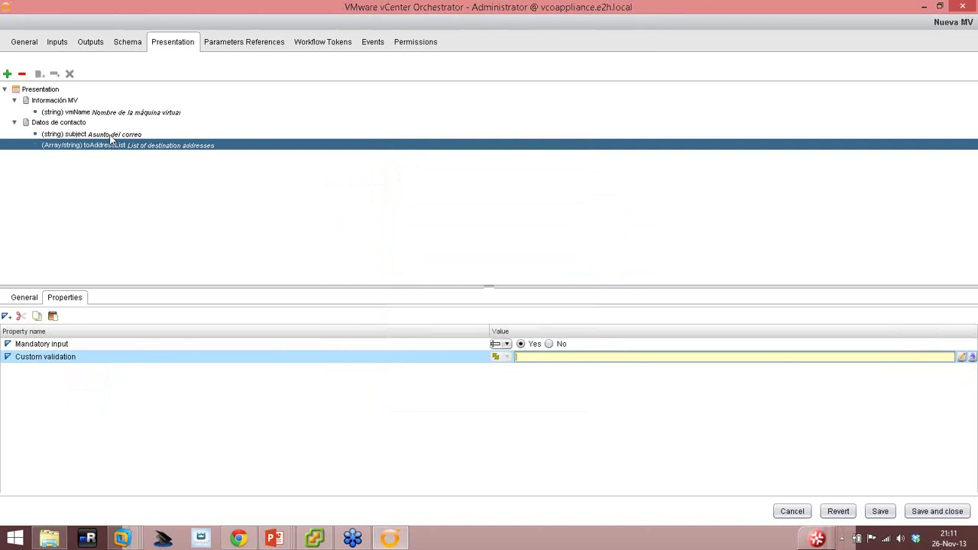
right_click(22, 357)
left_click(51, 380)
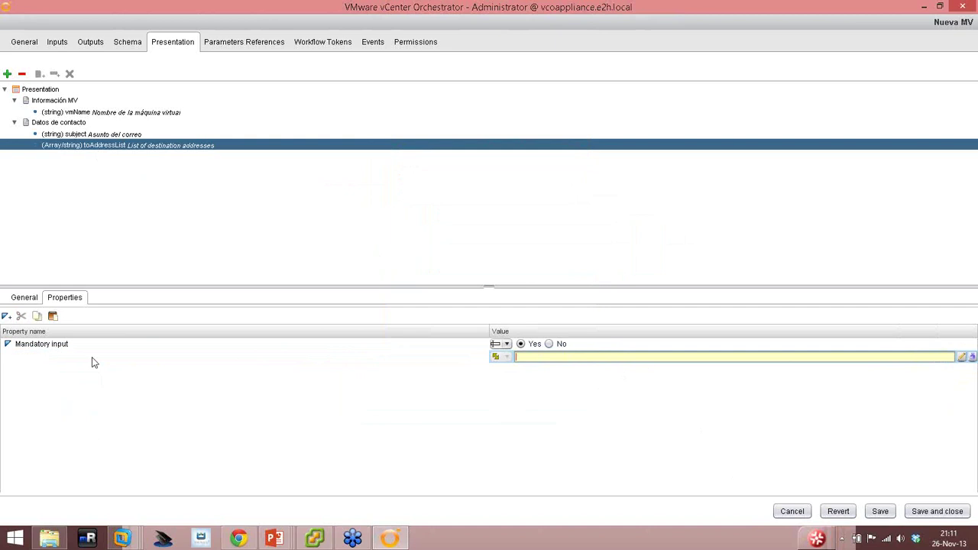
left_click(139, 42)
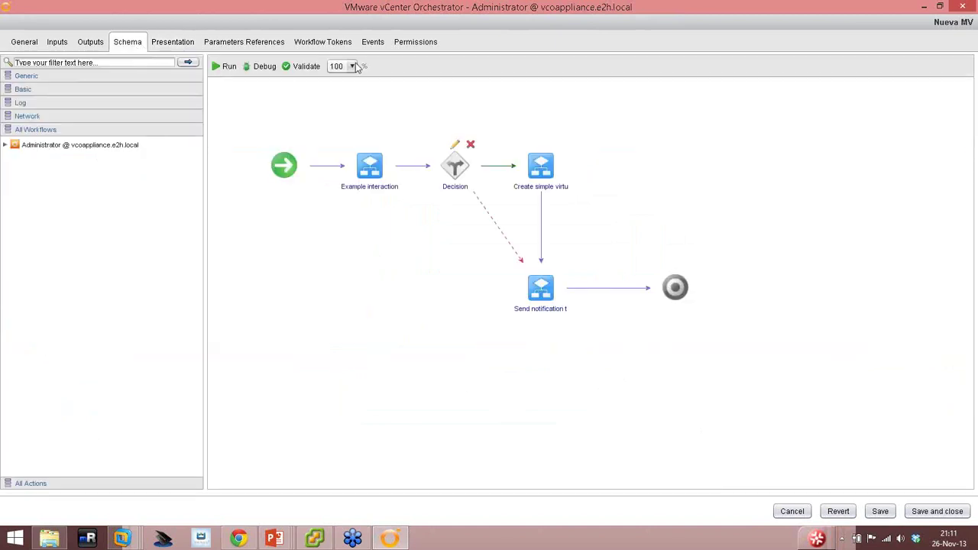
- Test-run Nueva MV, review its Información MV and Datos de contacto steps, then cancel
left_click(225, 65)
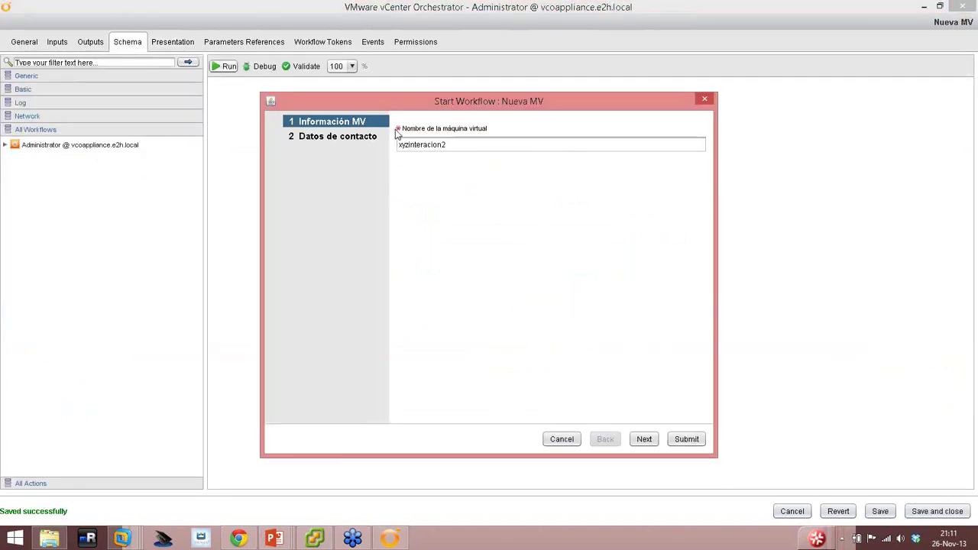
left_click(348, 138)
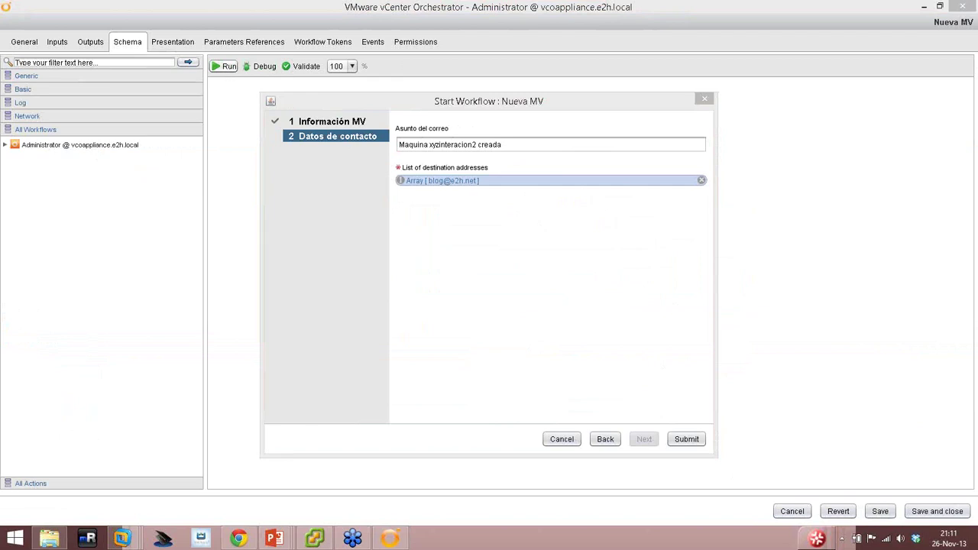
left_click(573, 443)
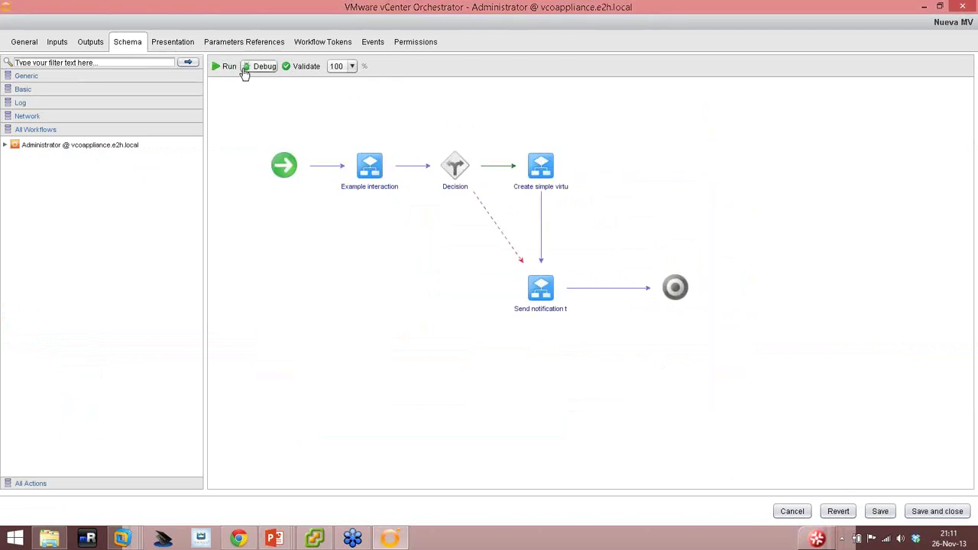
- Remove the existing Datos de contacto and Información MV groups from the presentation
left_click(183, 47)
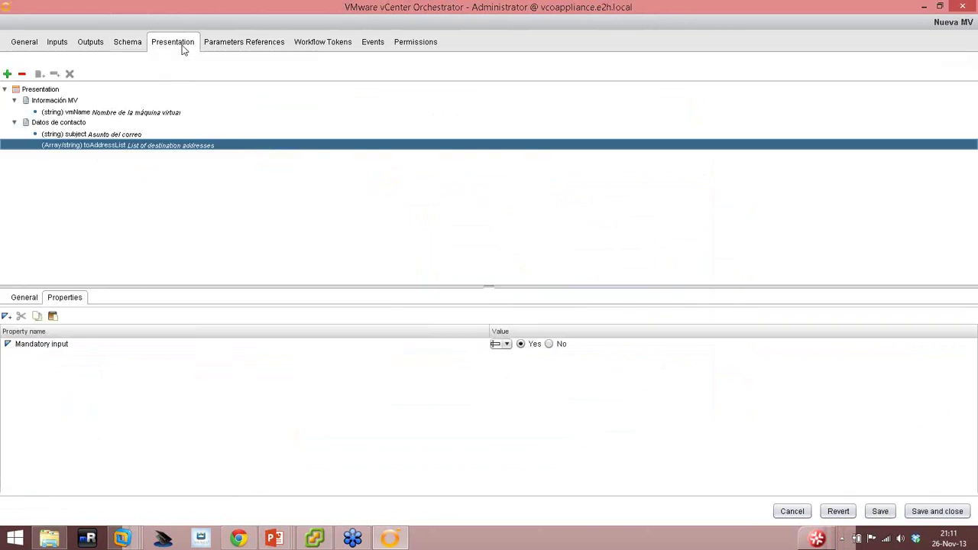
left_click(64, 123)
left_click(70, 73)
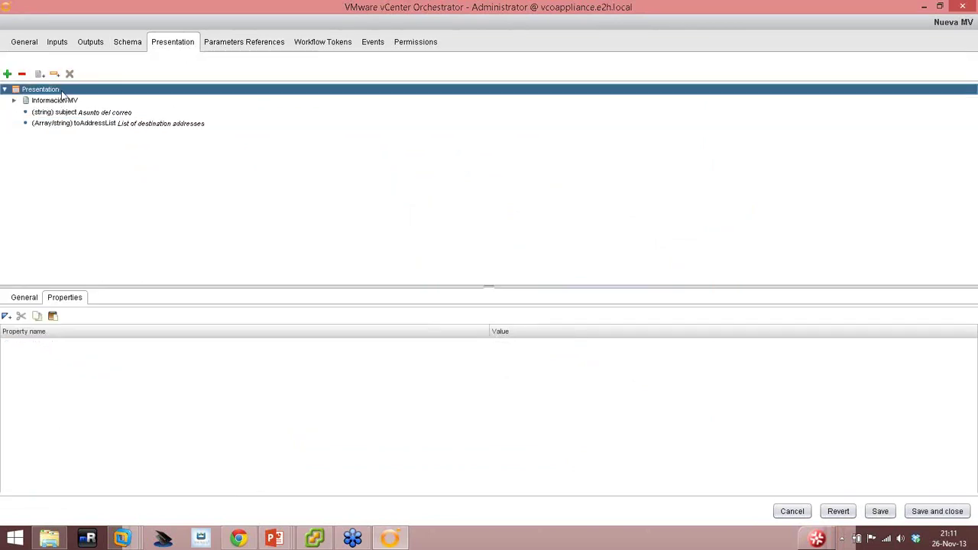
left_click(58, 112)
left_click(61, 100)
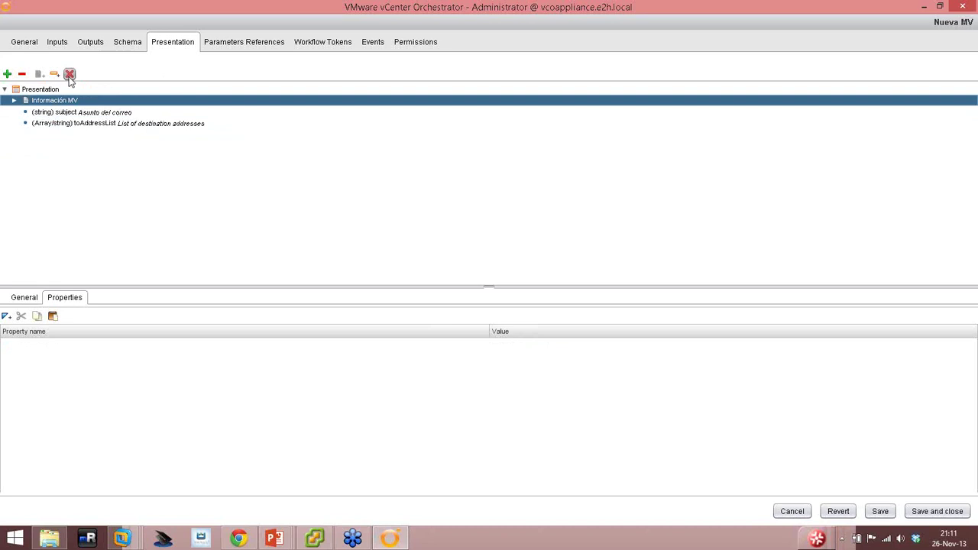
left_click(69, 74)
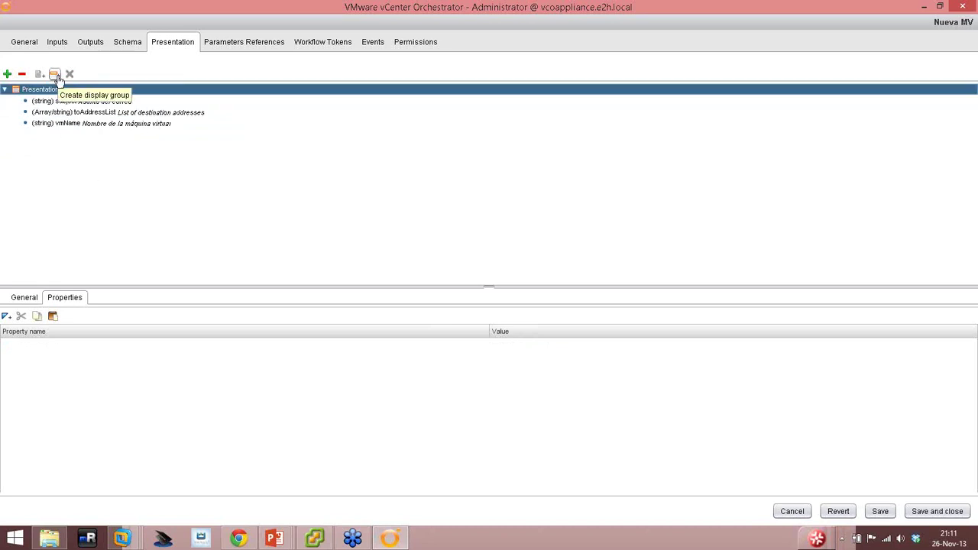
- Create a new display group named 'Información MV'
left_click(55, 74)
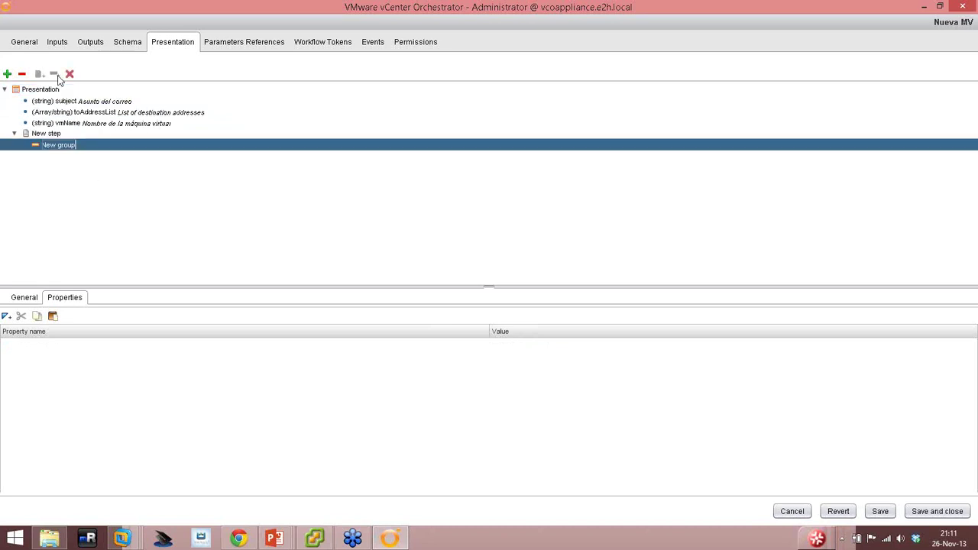
left_click(46, 136)
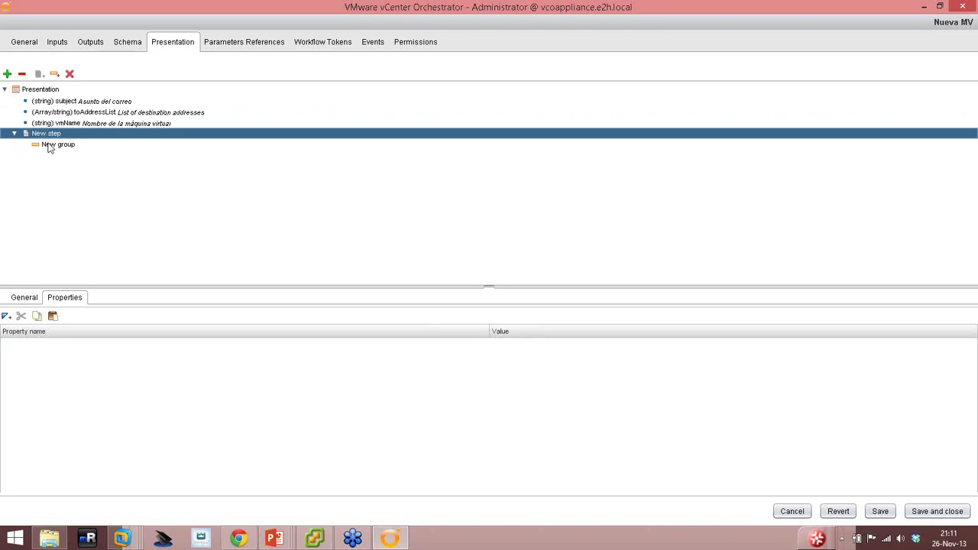
left_click(69, 74)
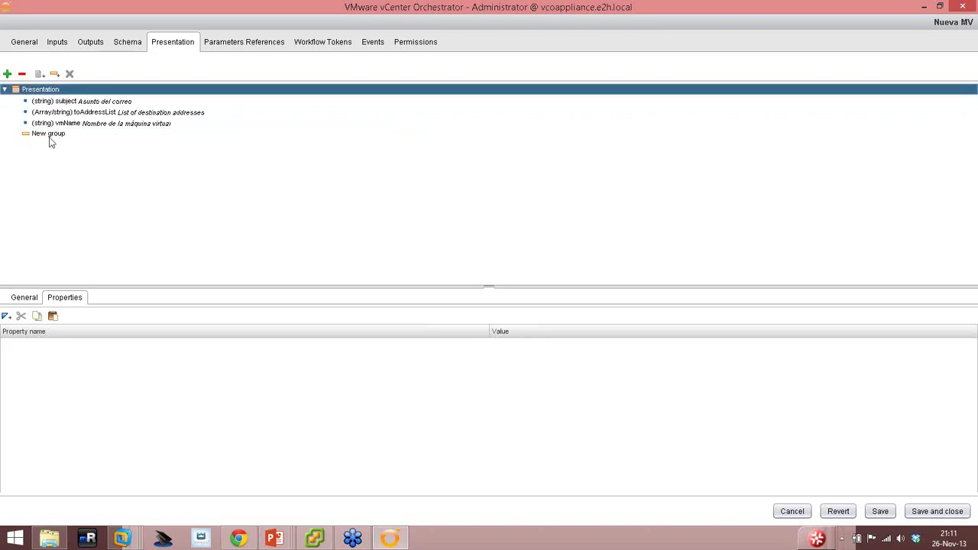
left_click(49, 135)
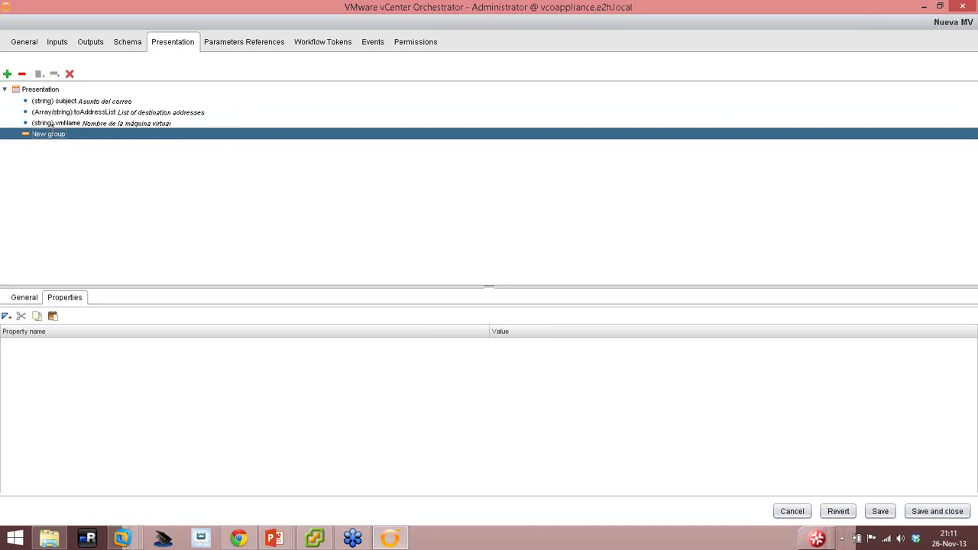
key("BackSpace")
type("Información MV")
key("Return")
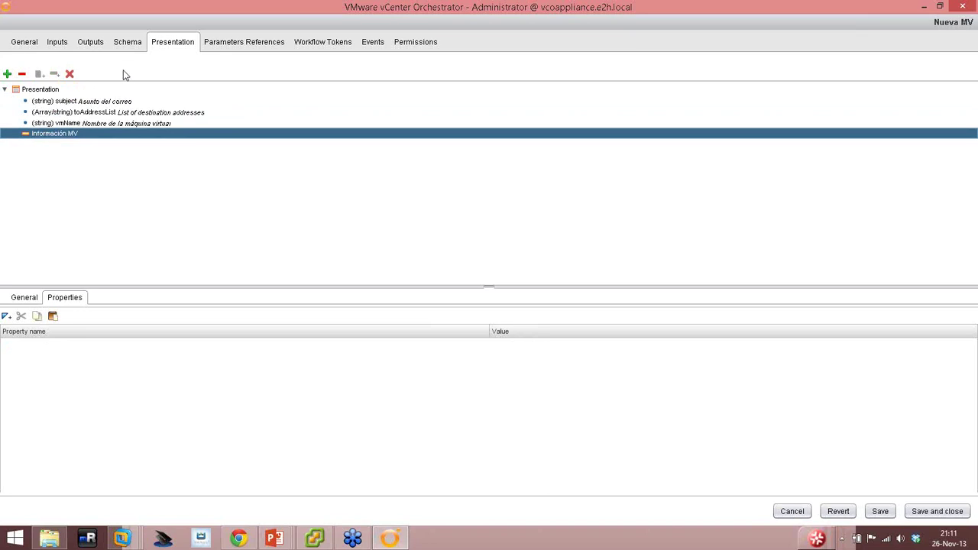
- Create a second display group under Presentation named 'Datos de contacto'
left_click(42, 91)
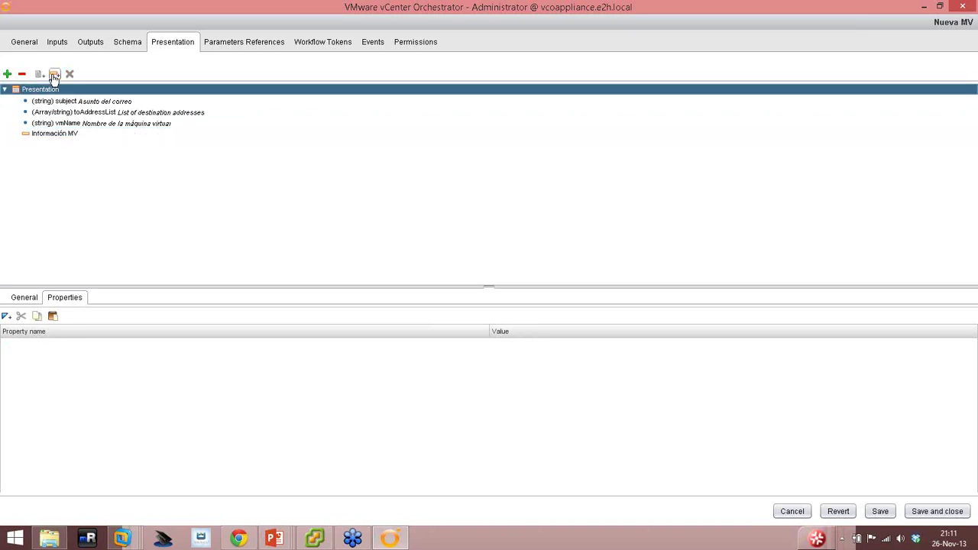
left_click(55, 74)
left_click(51, 143)
left_click(70, 73)
left_click(50, 145)
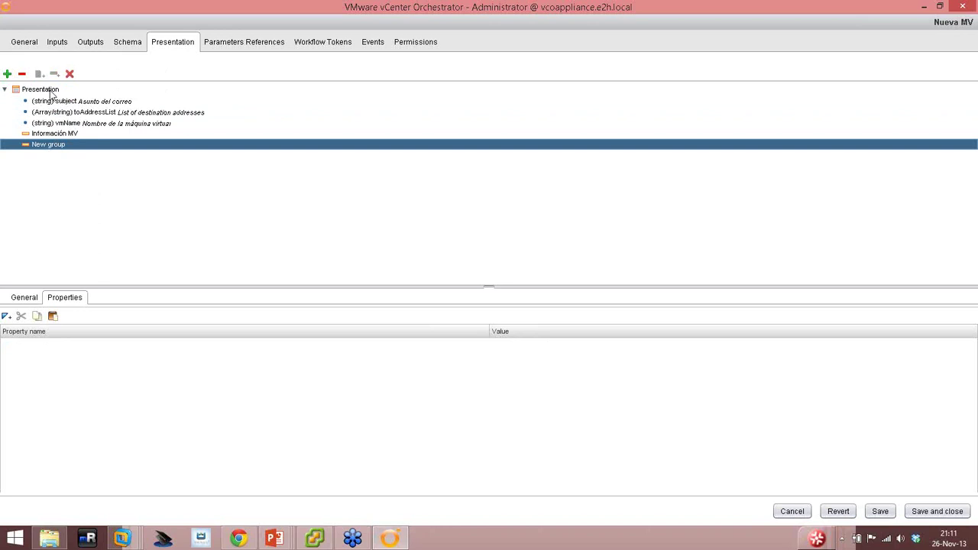
left_click(50, 141)
key("BackSpace")
key("BackSpace")
key("BackSpace")
key("BackSpace")
key("BackSpace")
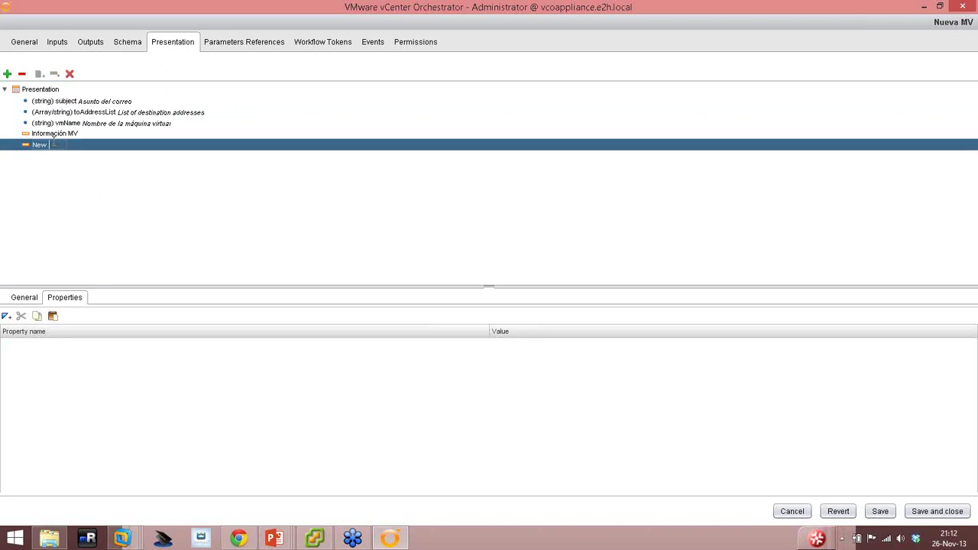
type("Datos de contacto")
key("Return")
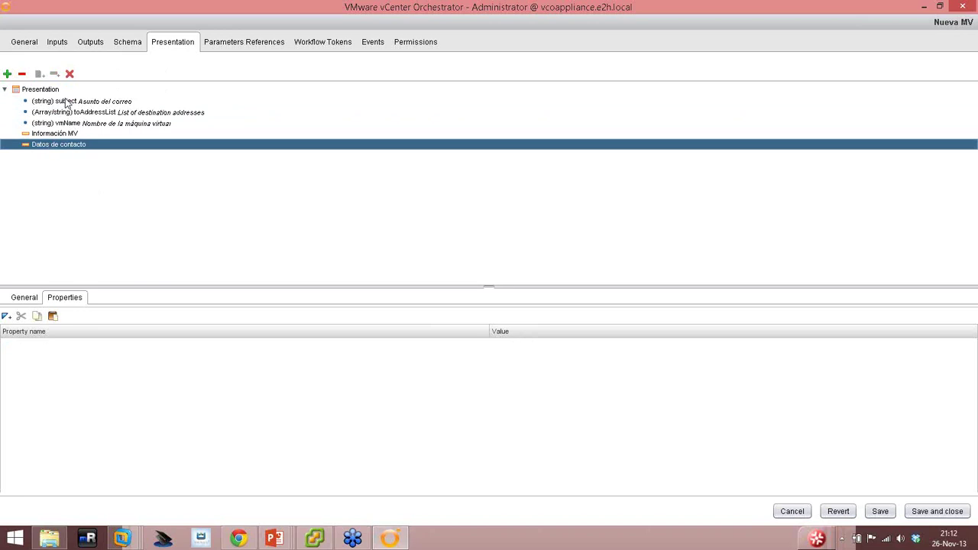
- Drag vmName into Información MV, and toAddressList and subject into Datos de contacto
left_click_drag(65, 101, 63, 138)
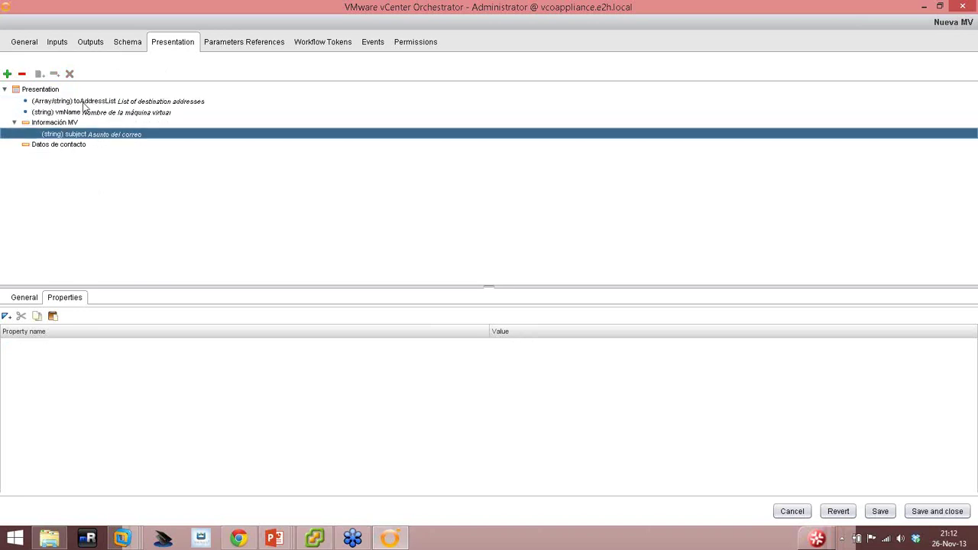
left_click_drag(84, 105, 75, 147)
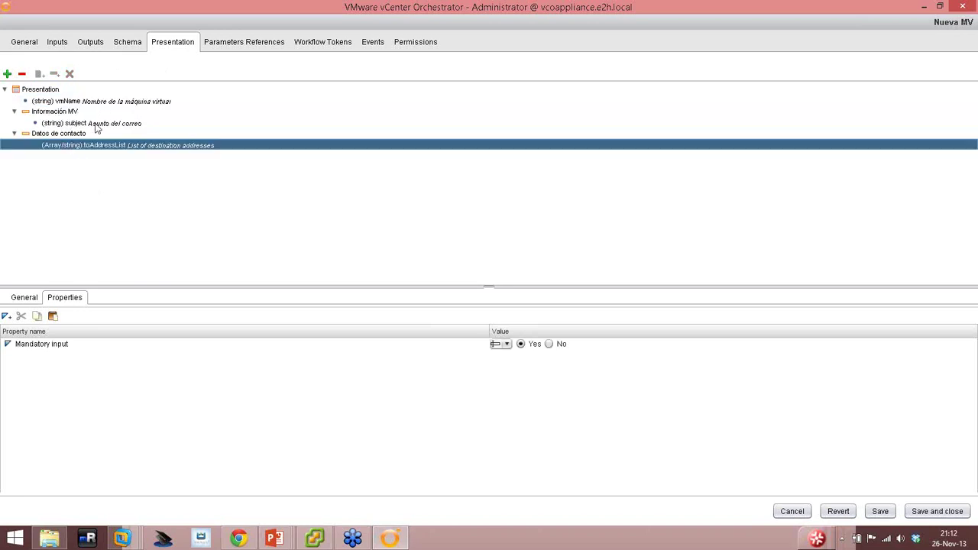
left_click_drag(96, 127, 88, 148)
left_click_drag(91, 102, 80, 117)
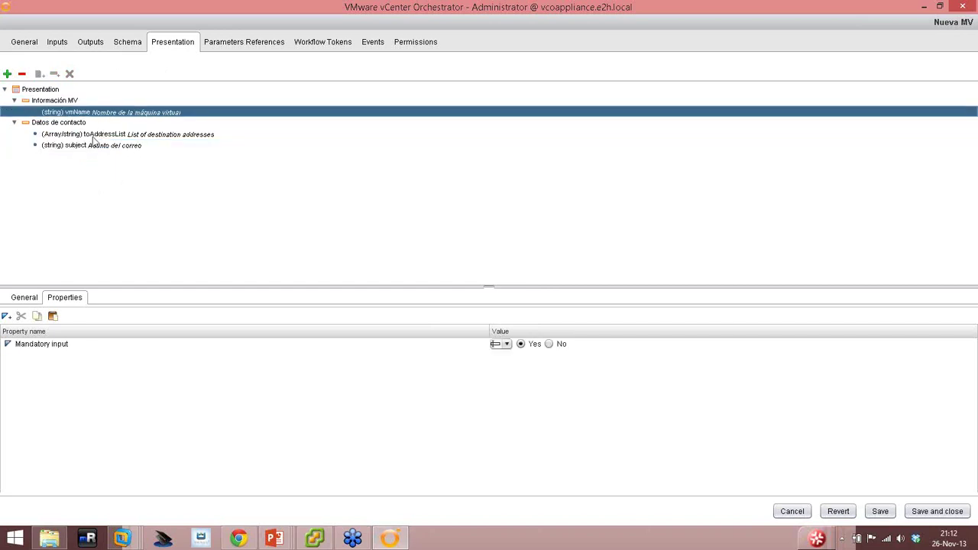
left_click(117, 42)
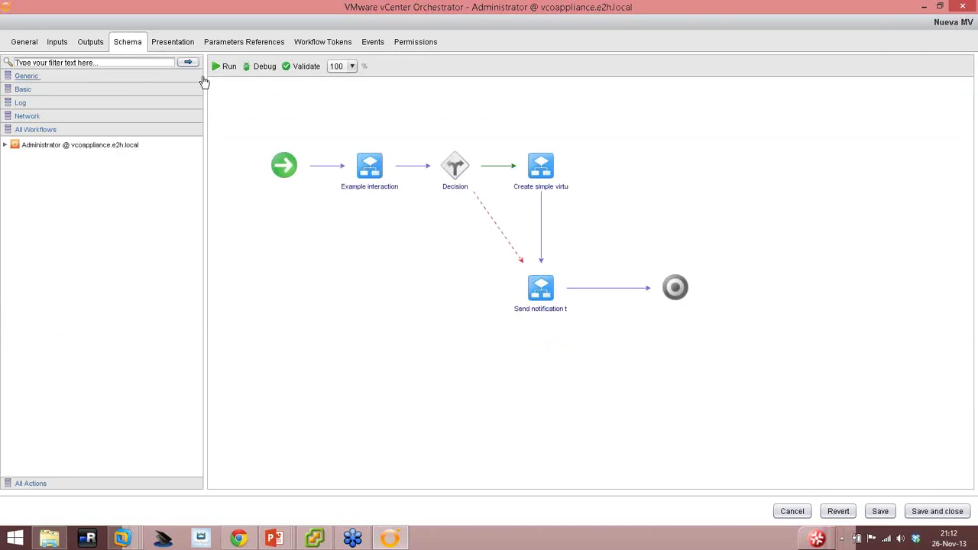
left_click(218, 71)
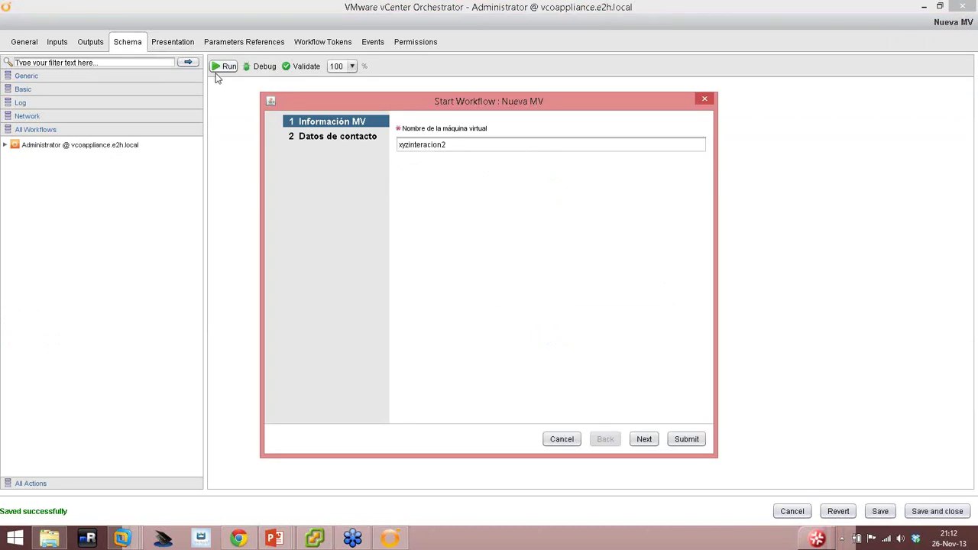
left_click(330, 135)
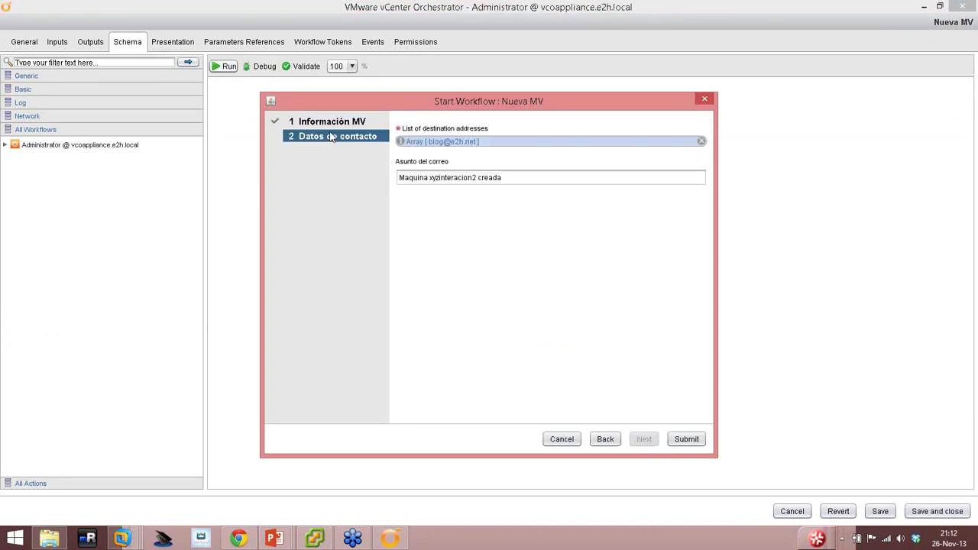
left_click(330, 122)
left_click(563, 439)
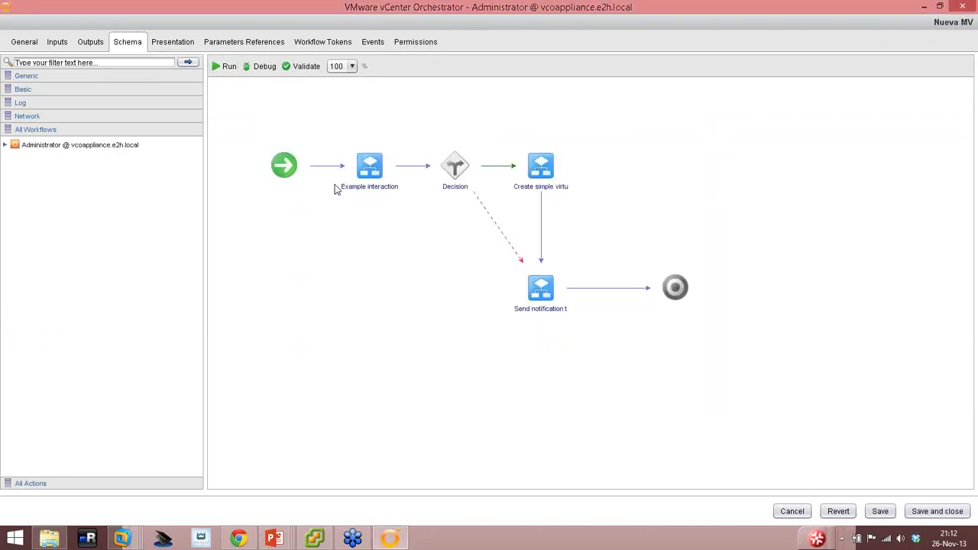
left_click(176, 42)
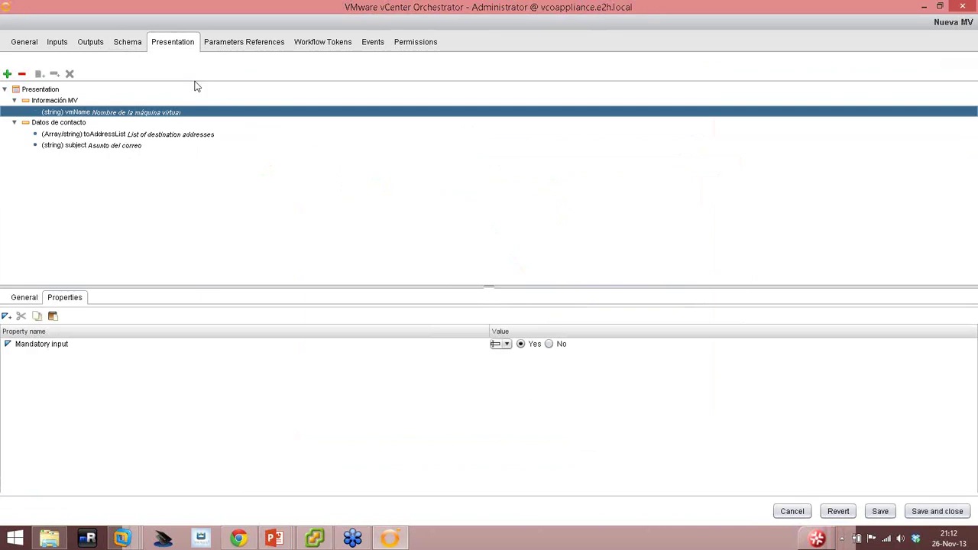
- Set descriptions 'Información MV' and 'Datos de contacto' on their groups, then save Nueva MV
left_click(53, 102)
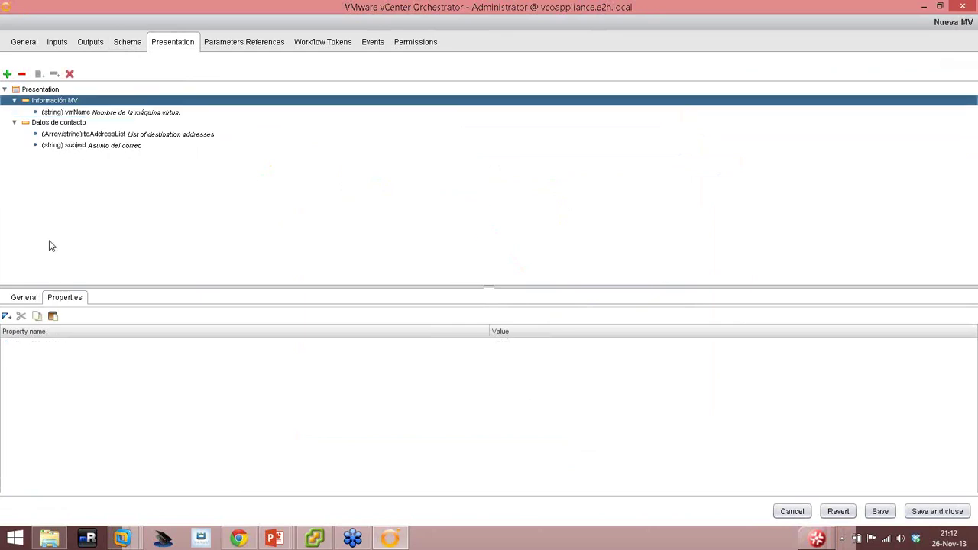
left_click(23, 298)
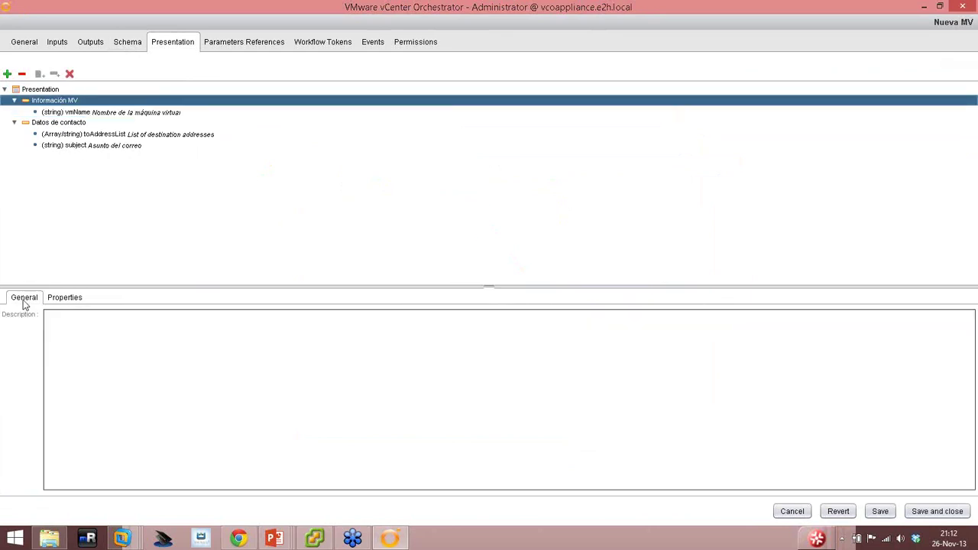
left_click(70, 317)
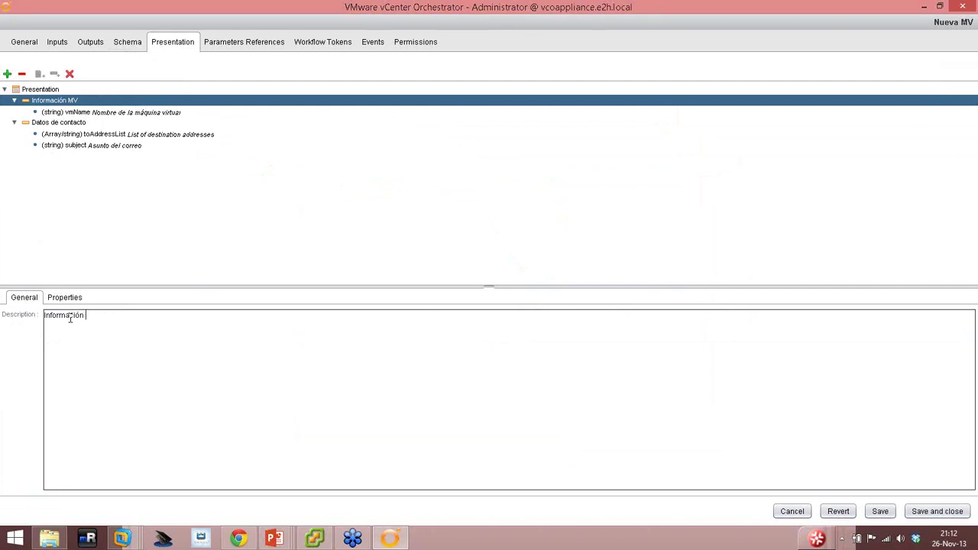
left_click(79, 124)
left_click(68, 321)
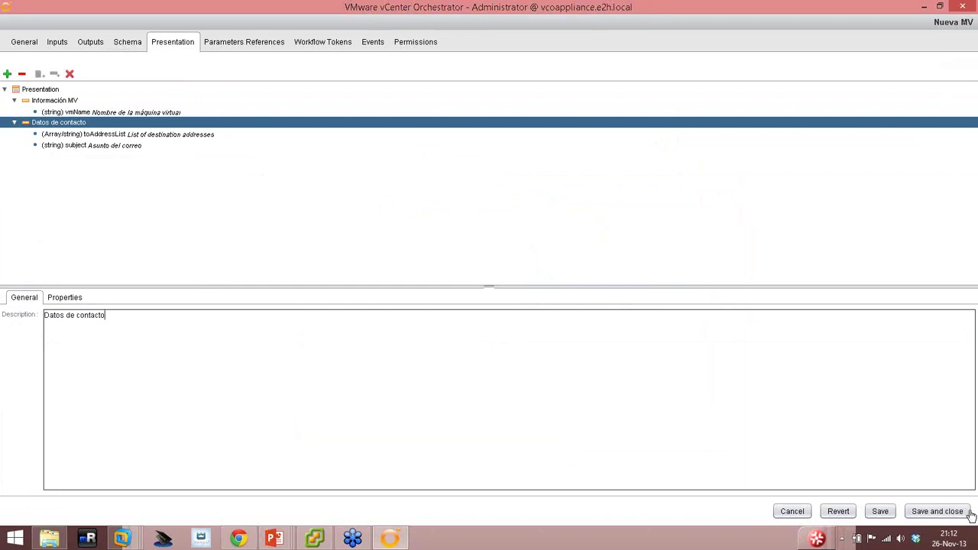
left_click(880, 511)
left_click(127, 39)
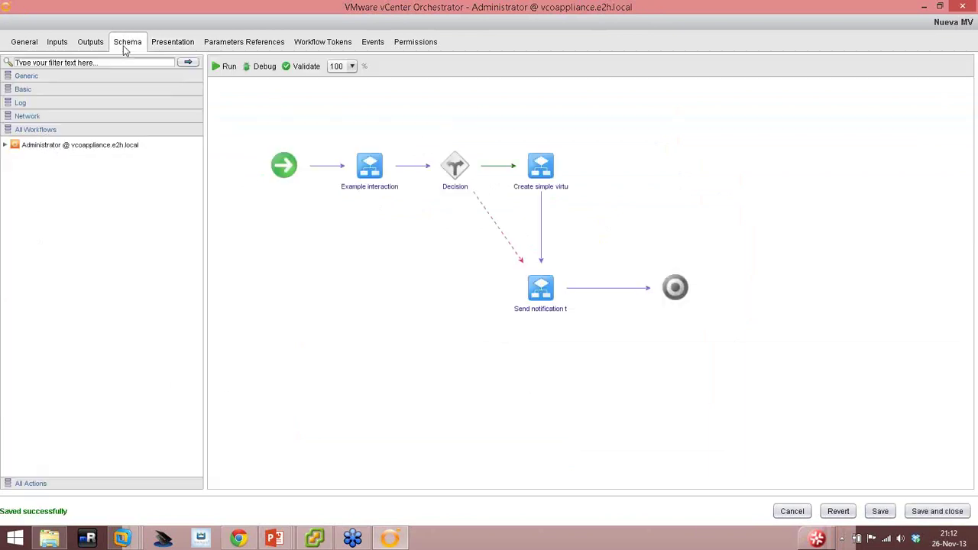
left_click(226, 67)
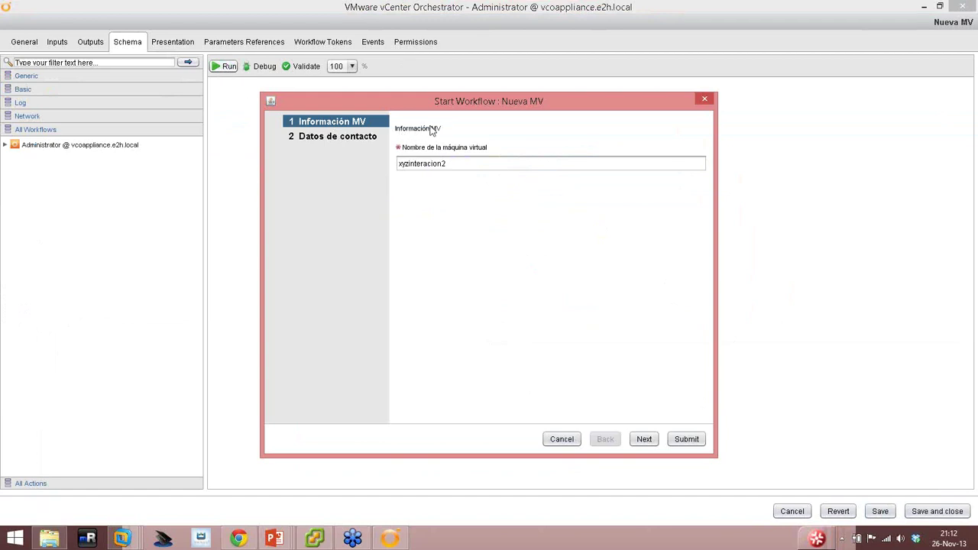
left_click(345, 137)
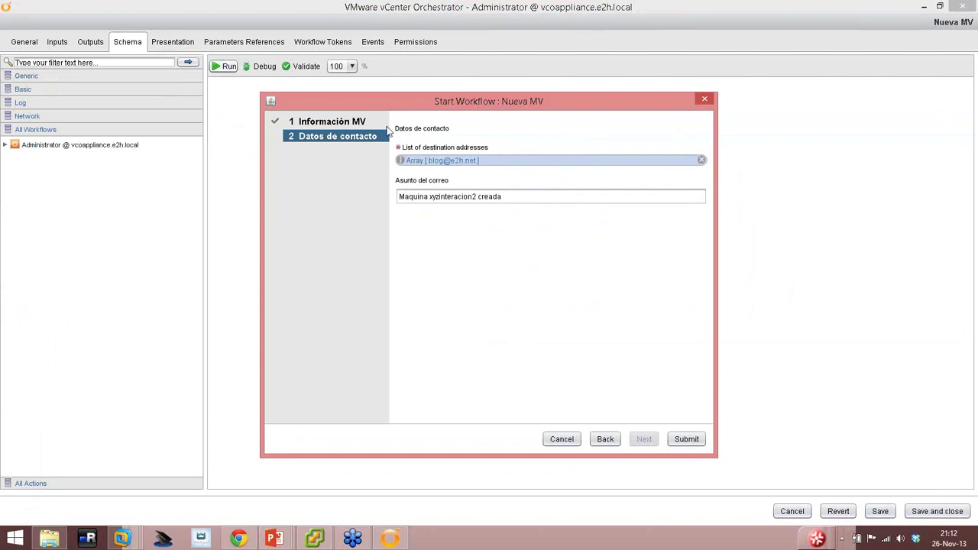
left_click(347, 122)
left_click(359, 136)
left_click(374, 123)
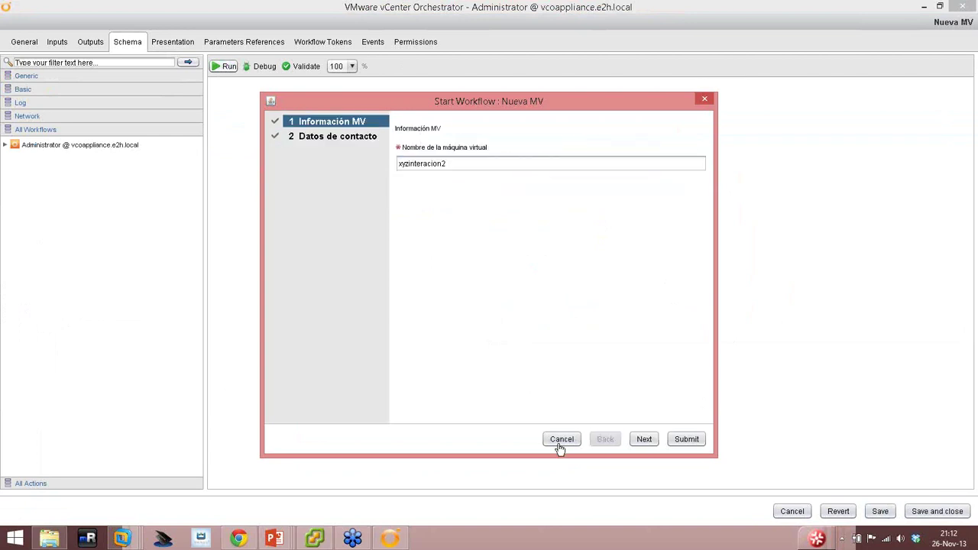
left_click(333, 138)
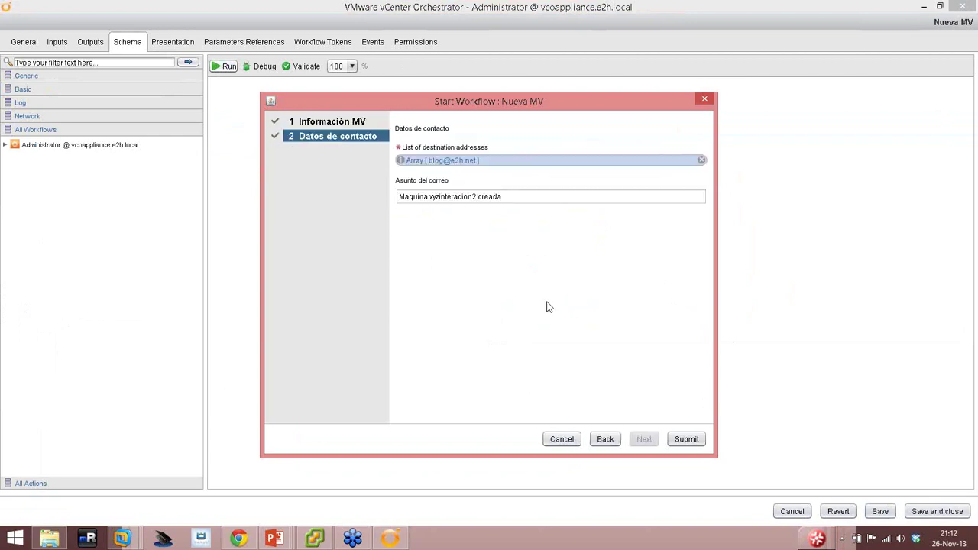
left_click(564, 439)
left_click(174, 42)
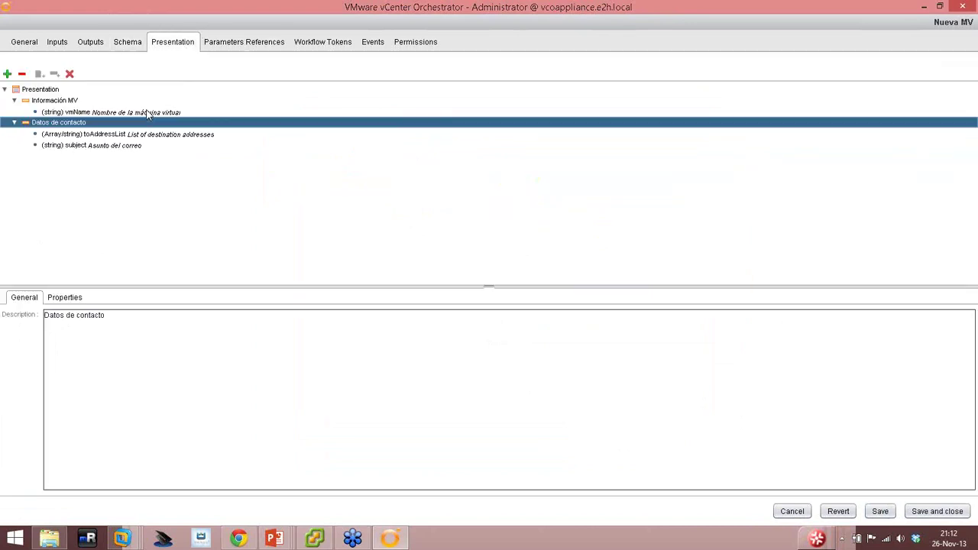
left_click(66, 113)
left_click(62, 299)
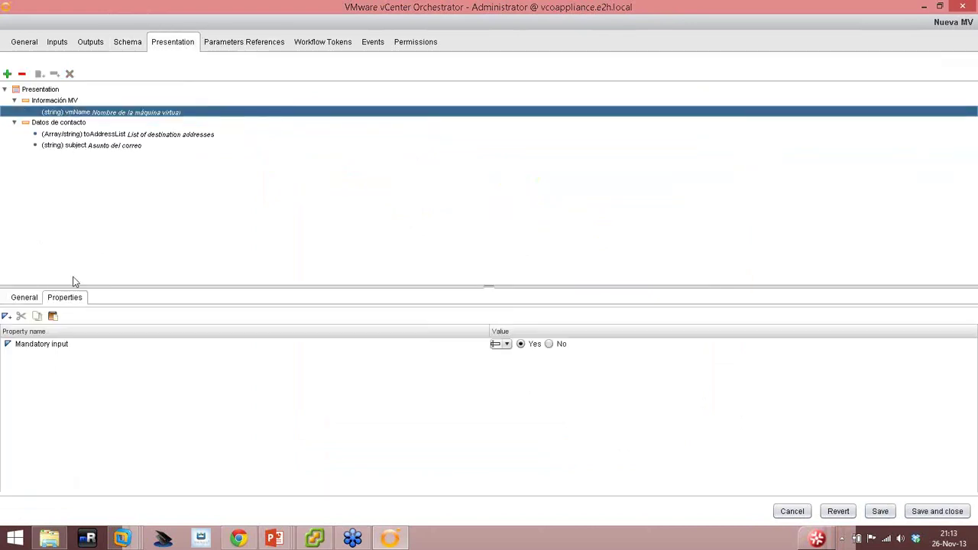
left_click(50, 101)
left_click(45, 90)
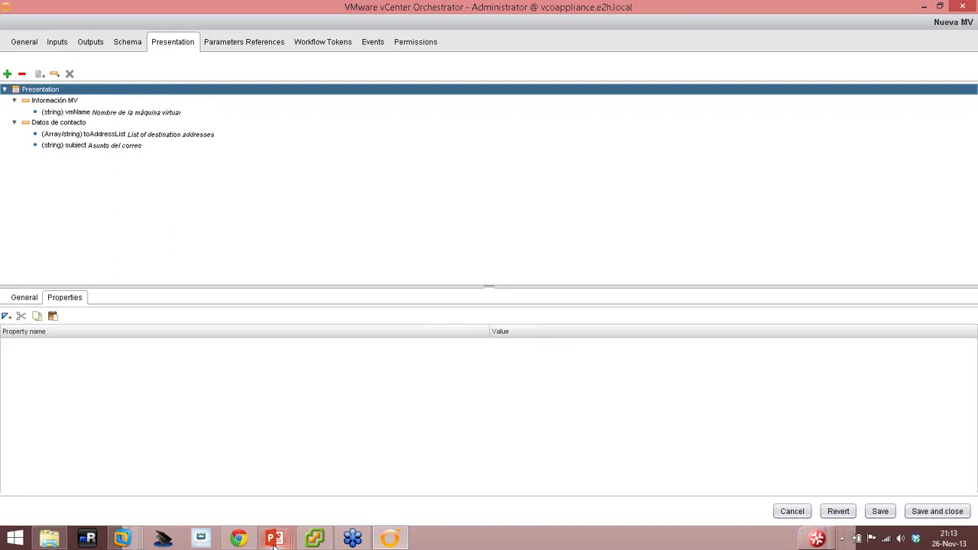
- Resume the slide show and advance to slide 12, Acciones, showing its first bullet
mouse_move(274, 539)
left_click(277, 495)
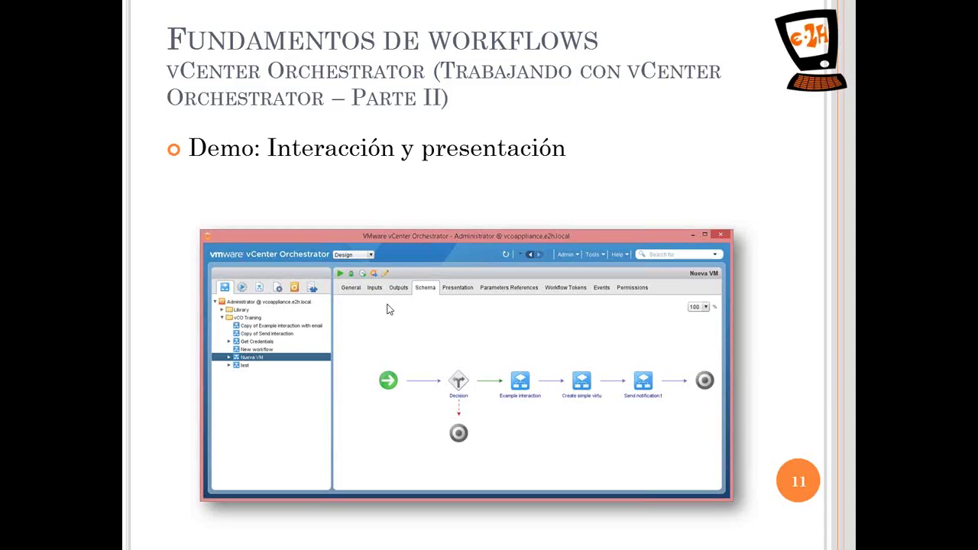
left_click(389, 229)
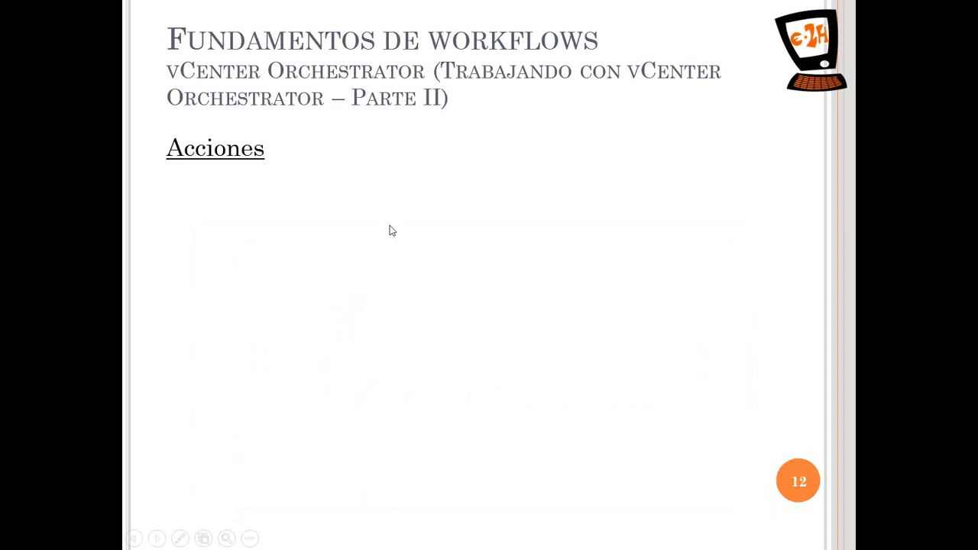
left_click(390, 230)
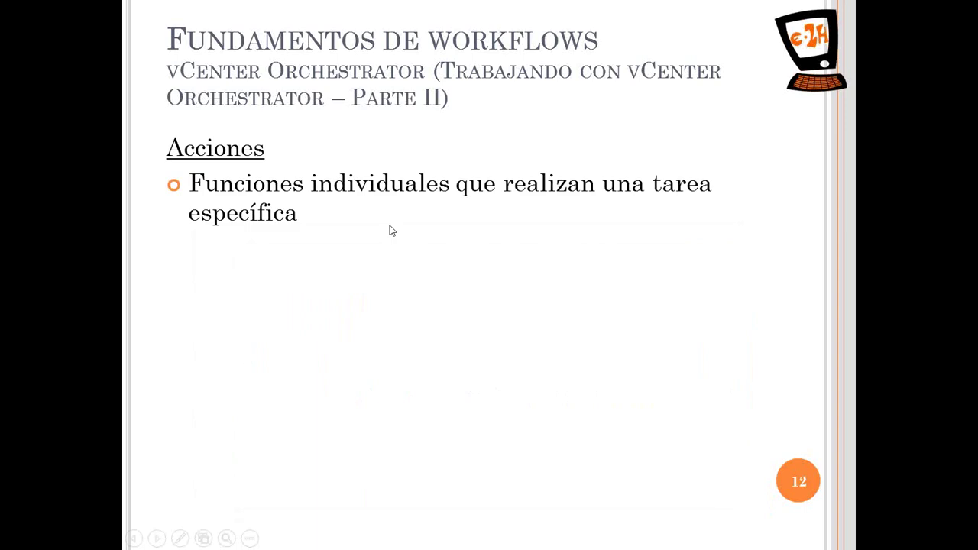
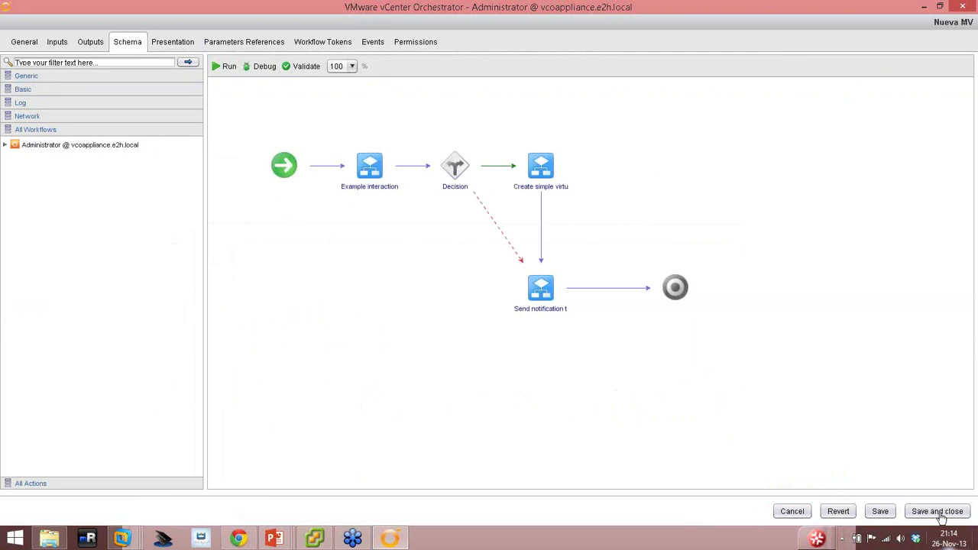
- Save and close Nueva MV as an increased version, then switch to the Actions inventory
left_click(937, 511)
left_click(526, 322)
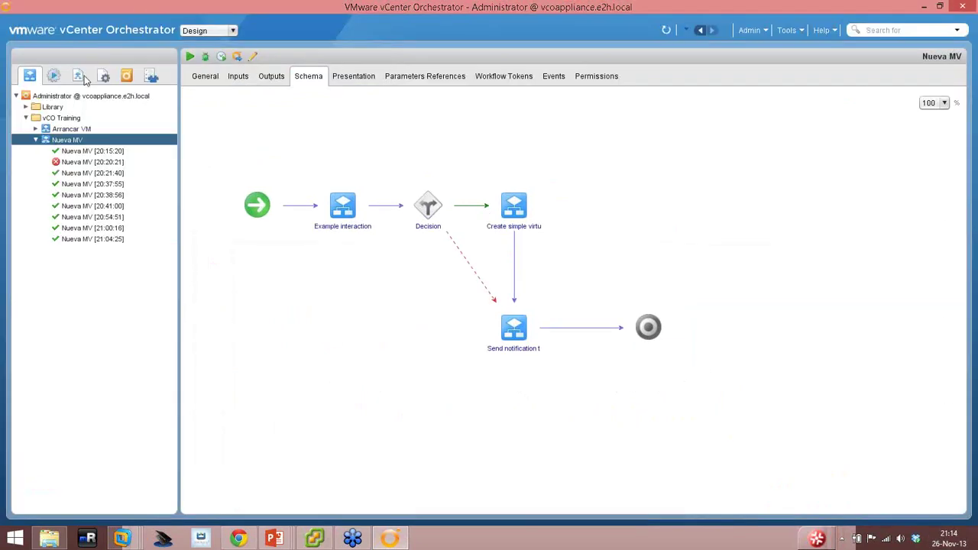
left_click(61, 78)
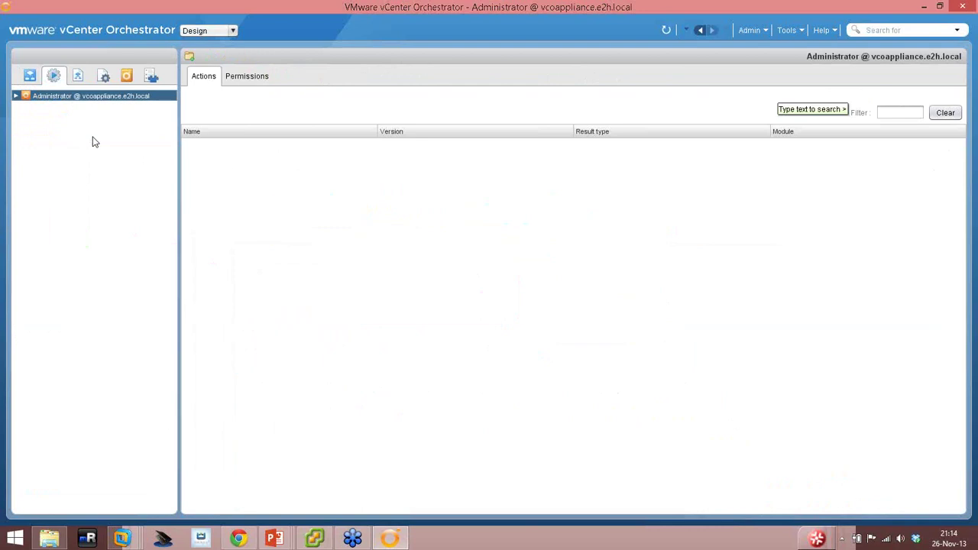
- Expand the Administrator action tree and view the basic, constants, date, ldap and mail modules
left_click(15, 96)
left_click_drag(176, 358, 168, 498)
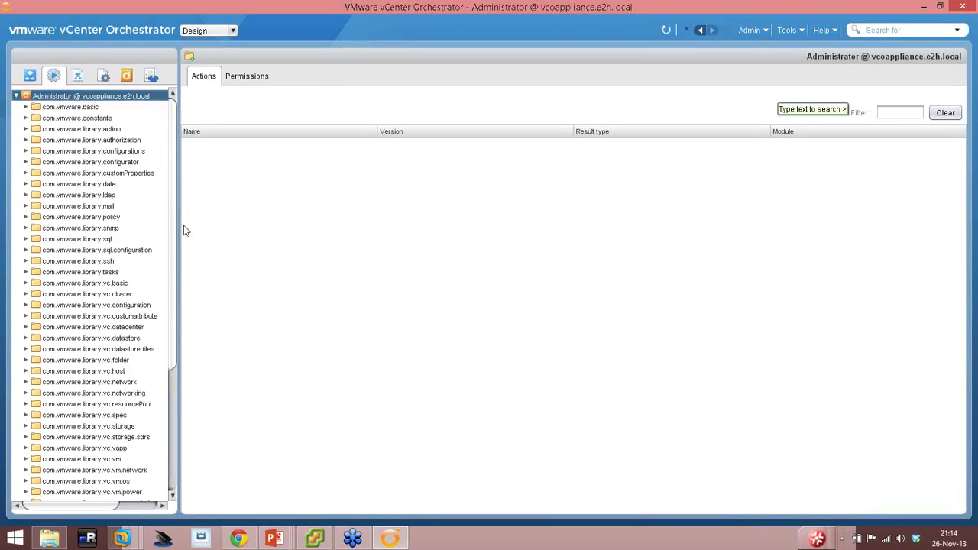
left_click(86, 107)
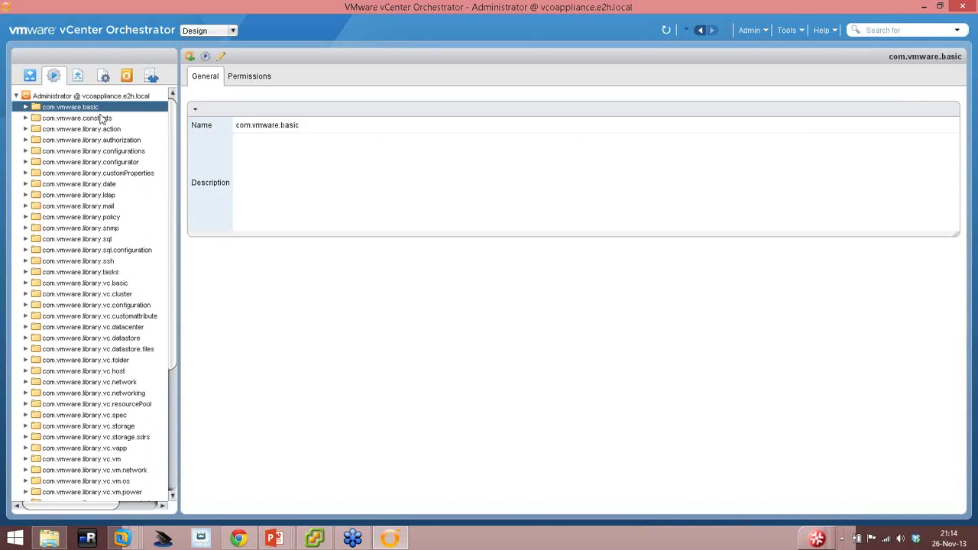
left_click(99, 119)
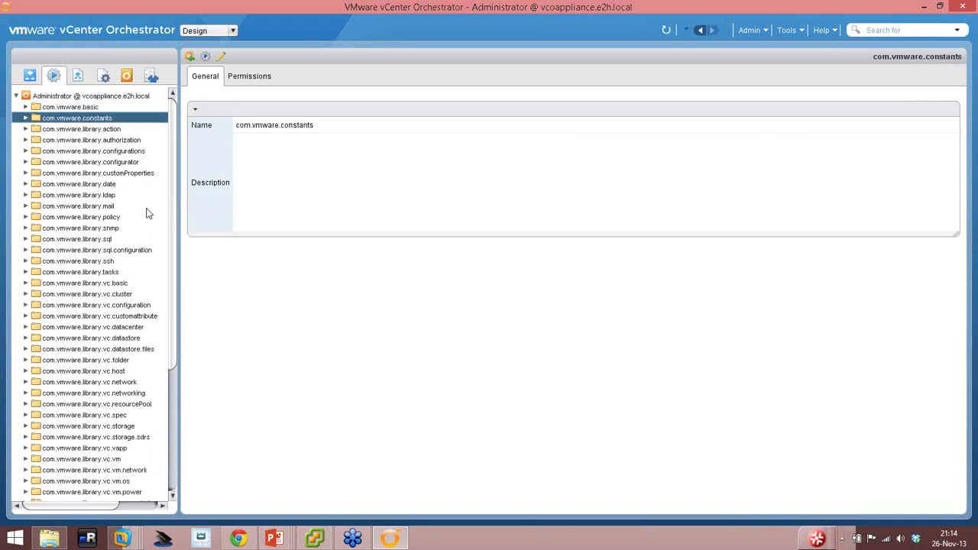
left_click(111, 186)
left_click(109, 197)
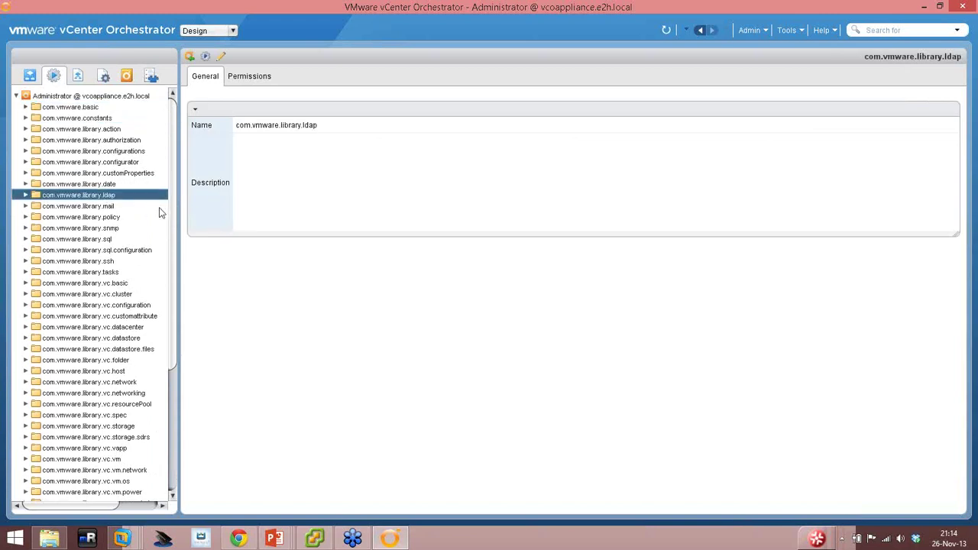
left_click(106, 208)
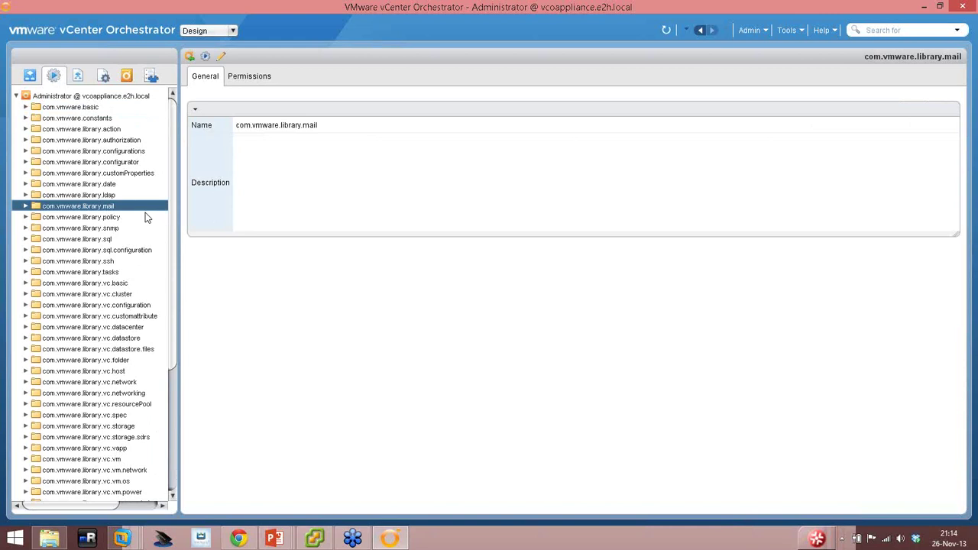
- Show the mail module's validateEmailAddressList script, highlight it, then expand vc.datacenter
left_click(26, 206)
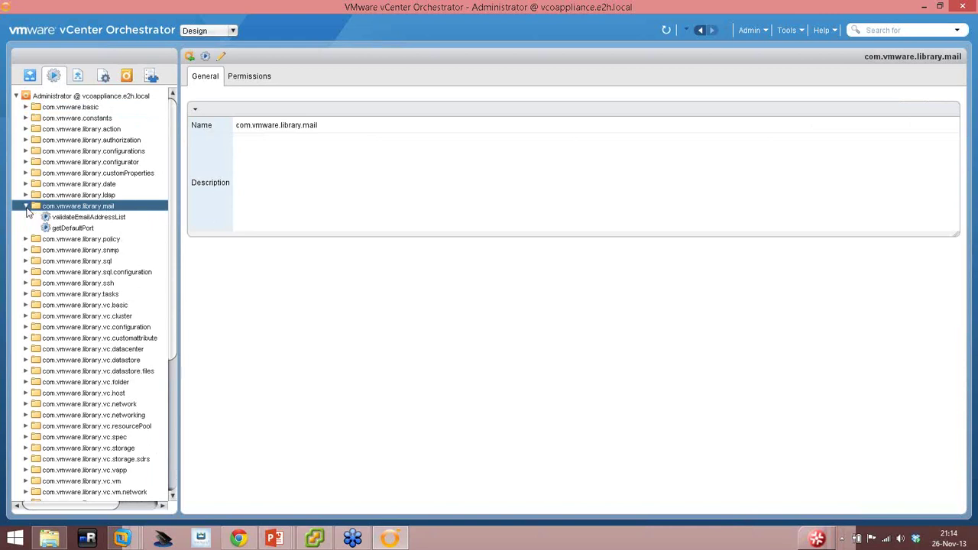
left_click(88, 217)
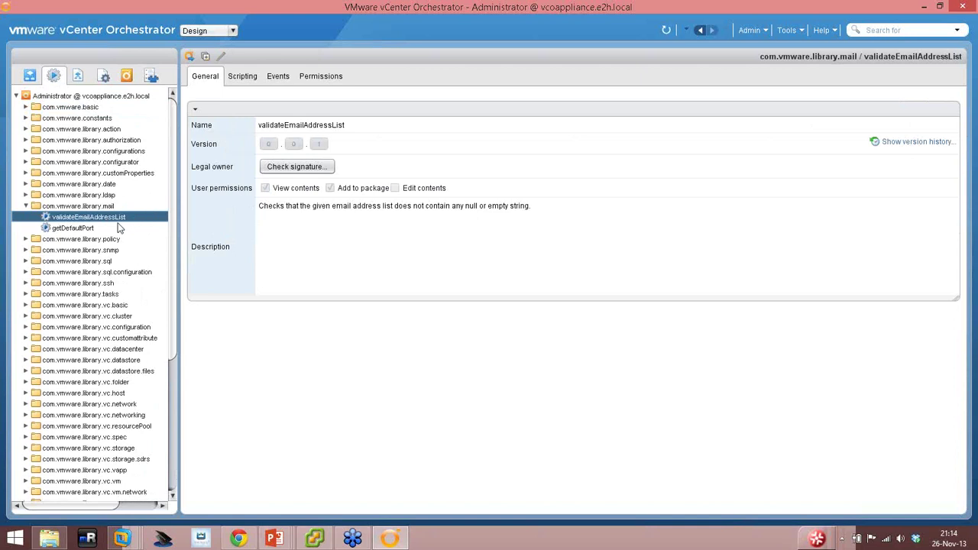
left_click(242, 75)
left_click_drag(259, 352, 157, 249)
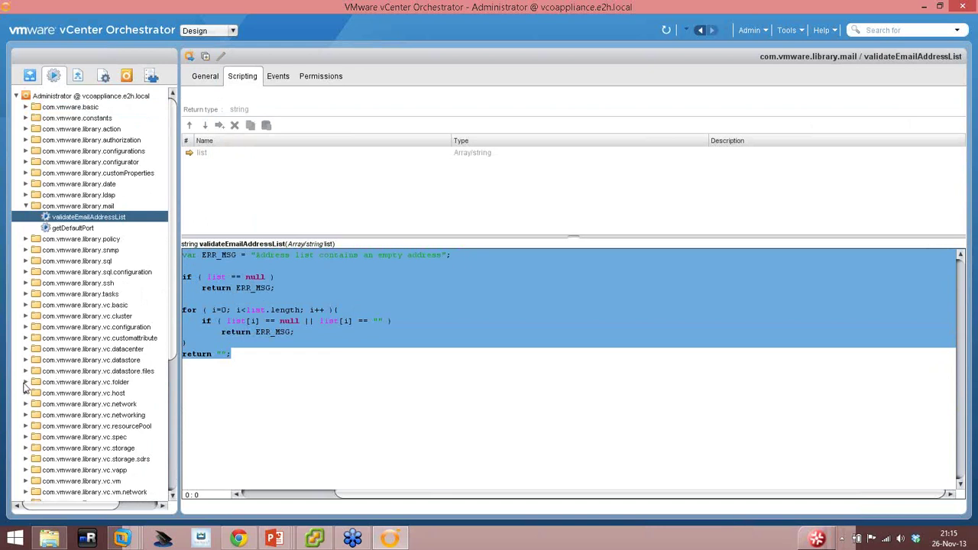
left_click(104, 349)
left_click(27, 349)
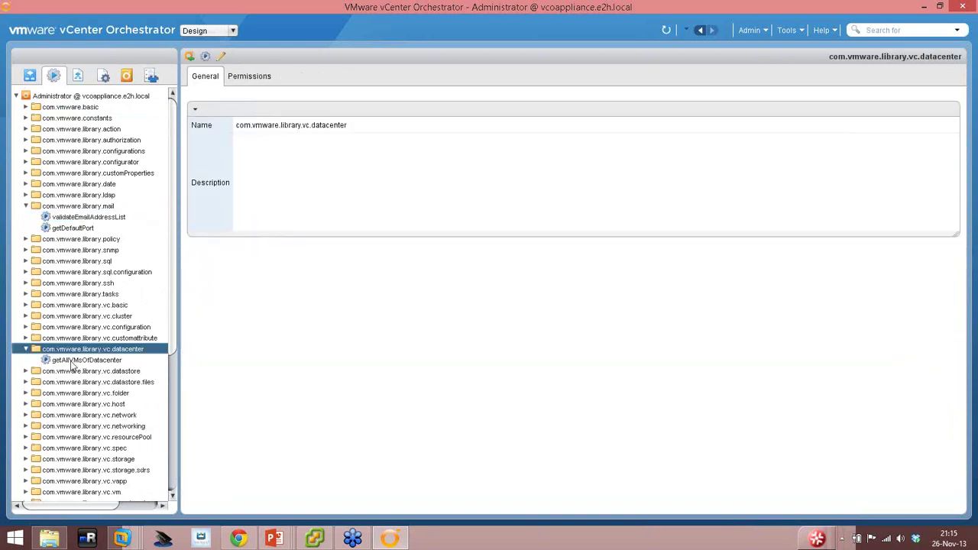
- Walk through getAllVMsOfDatacenter's script (vms, datacenter.vmFolder, returned vms), then select vc.vapp
left_click(72, 363)
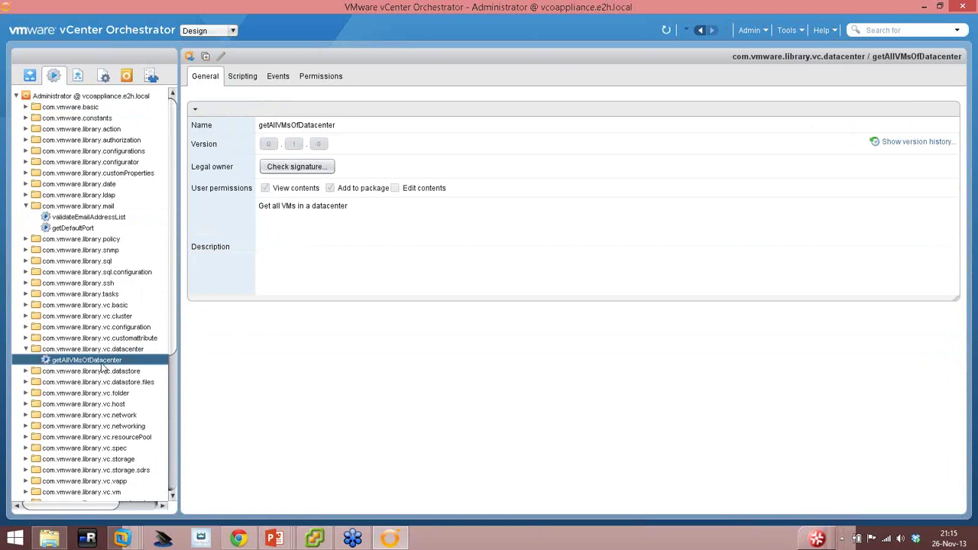
left_click(244, 77)
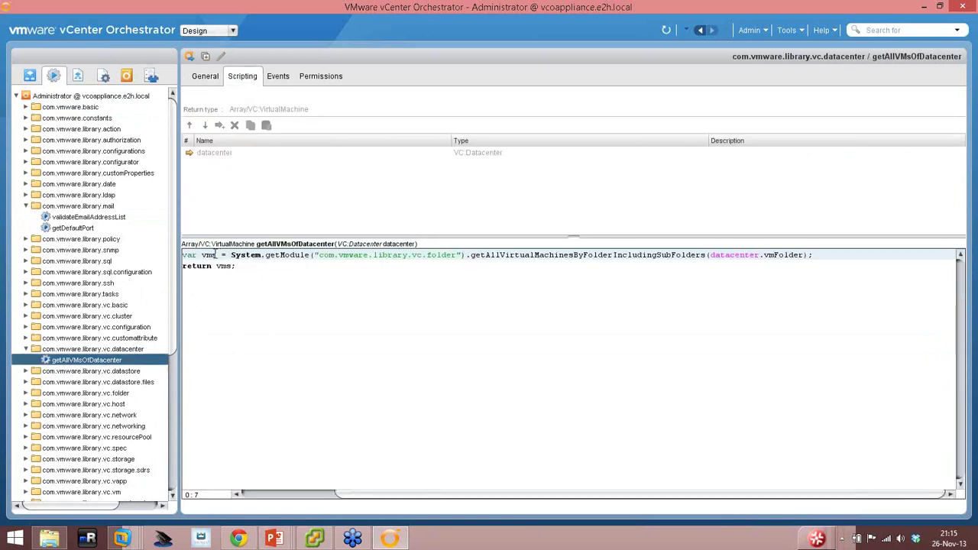
left_click_drag(217, 255, 758, 255)
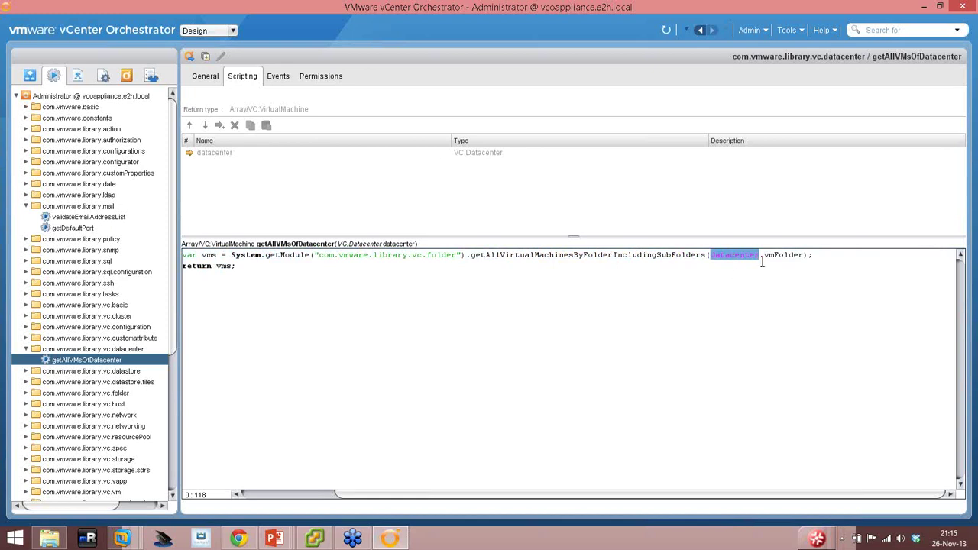
left_click_drag(763, 258, 702, 256)
left_click_drag(763, 257, 804, 256)
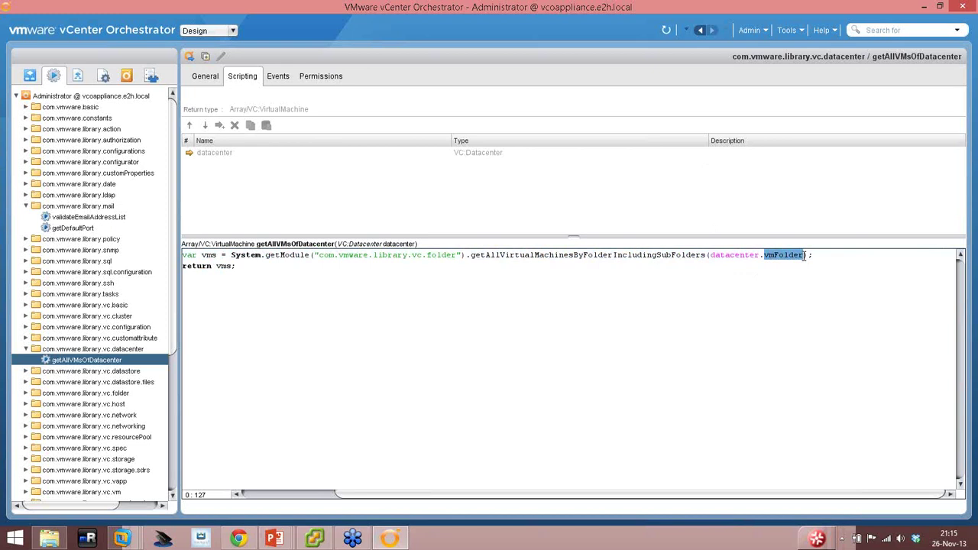
left_click(186, 268)
double_click(220, 266)
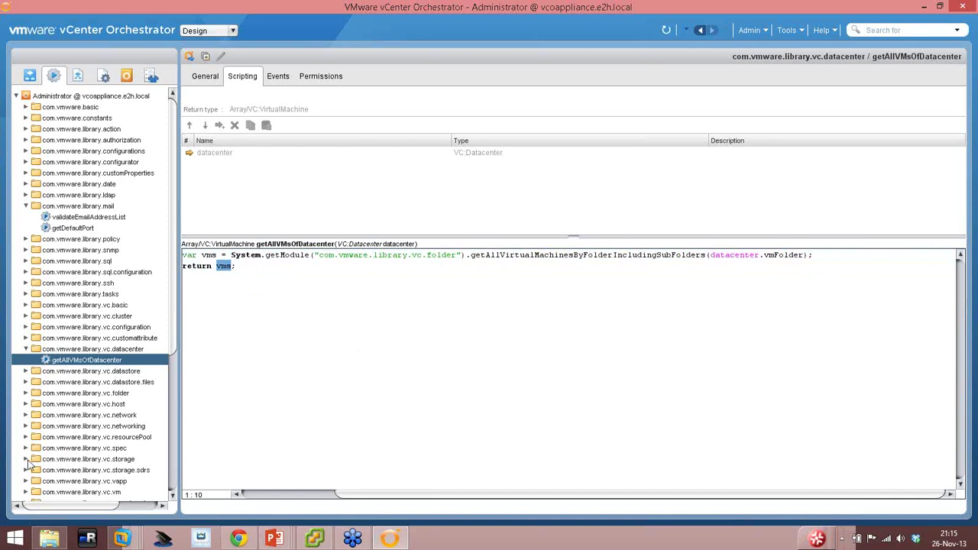
left_click(114, 481)
scroll(174, 305, "down", 6)
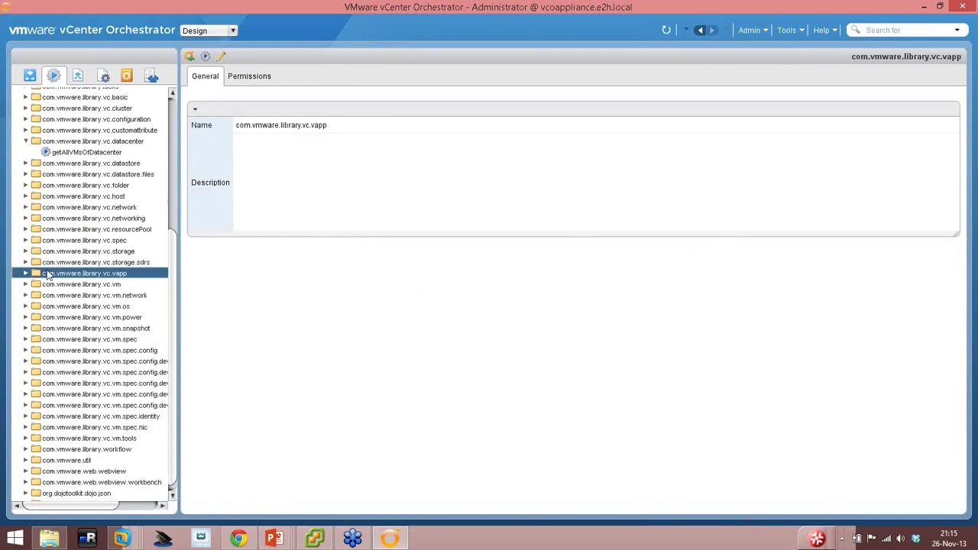
- Show getAllVMsOfVApp's script and highlight the !vapp check and its vapp input parameter
left_click(26, 273)
left_click(72, 287)
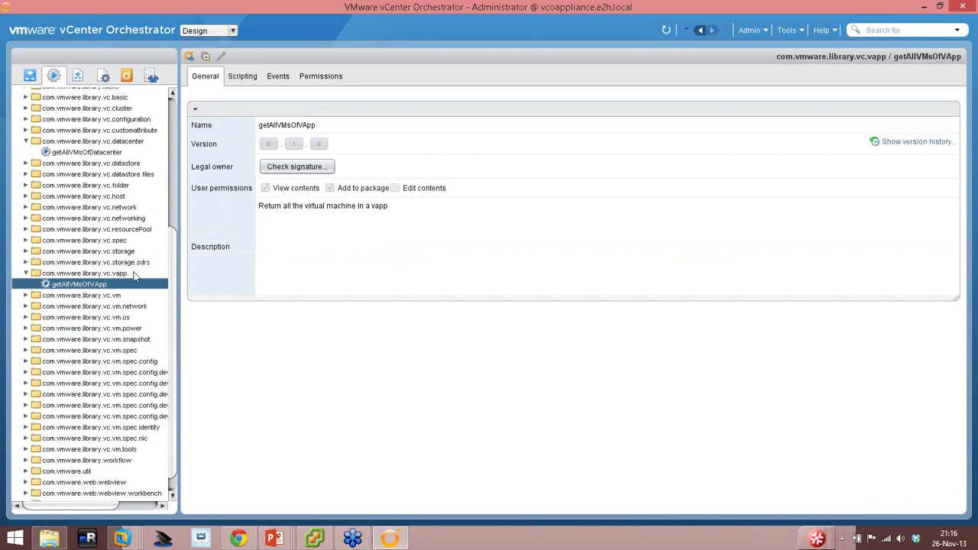
left_click(242, 75)
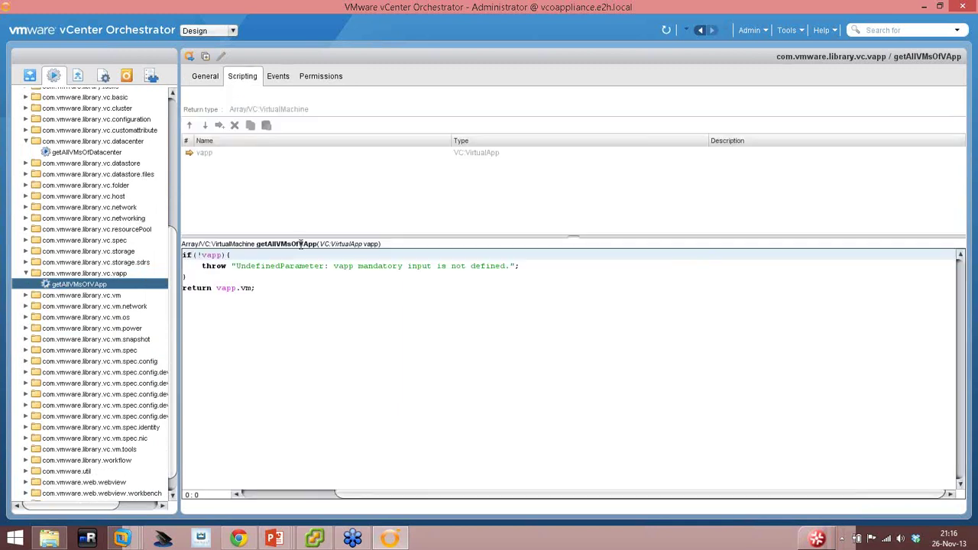
left_click(185, 257)
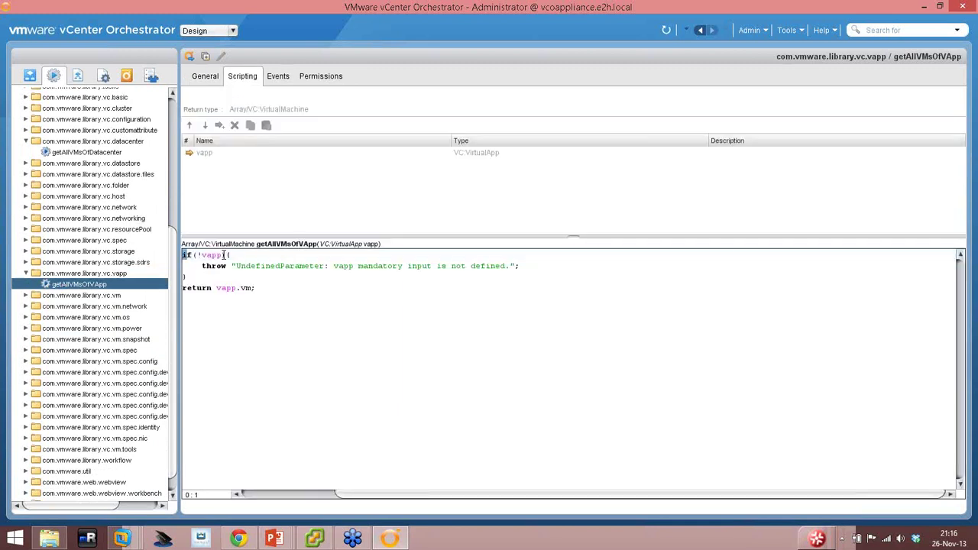
left_click_drag(227, 257, 198, 257)
left_click(210, 255)
double_click(211, 255)
left_click(206, 156)
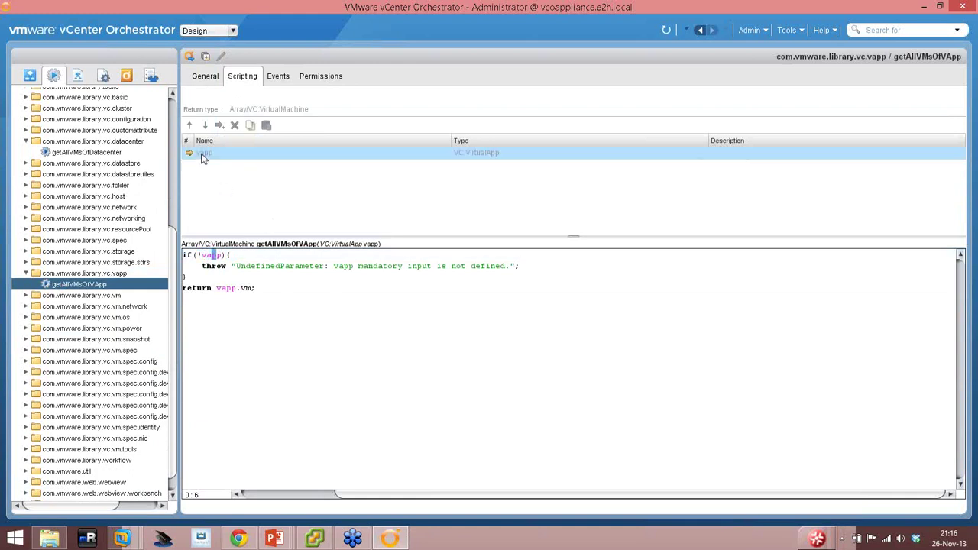
- Highlight the throw statement and the vapp and vm parts of the return line
left_click(260, 269)
left_click_drag(203, 266, 459, 272)
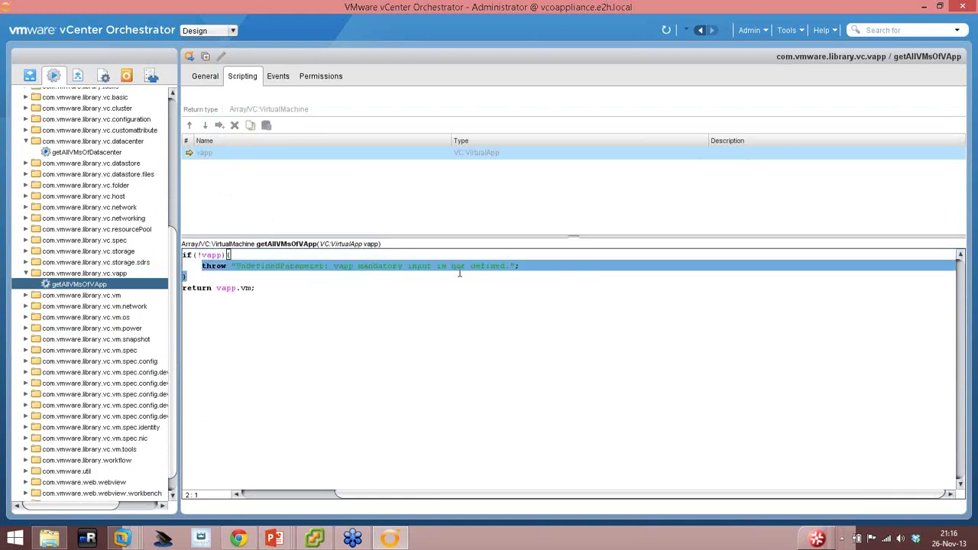
left_click(239, 287)
double_click(245, 288)
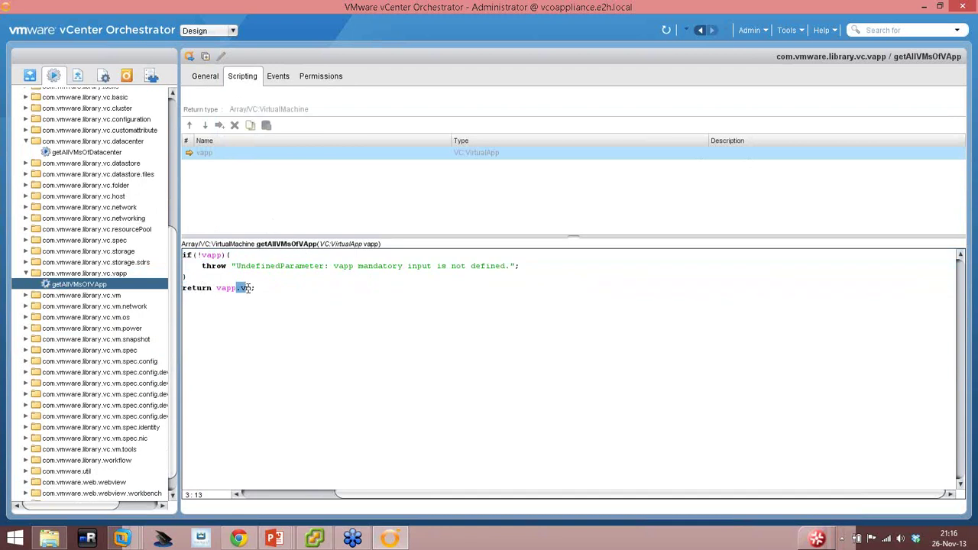
double_click(246, 288)
left_click_drag(237, 287, 213, 288)
left_click(277, 280)
- Highlight the throw statement and .vm again, then expand com.vmware.library.vc.vm.os
left_click(201, 255)
left_click_drag(203, 266, 518, 269)
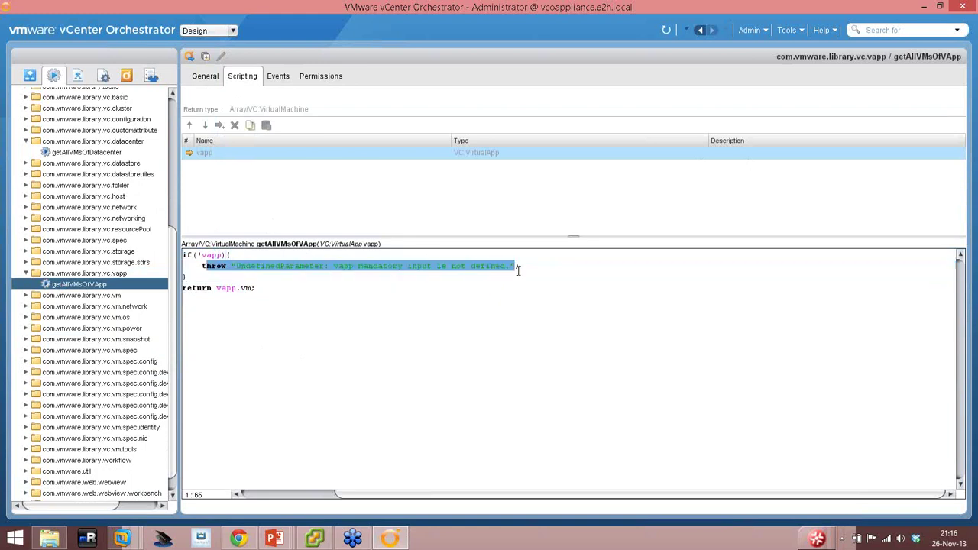
left_click(256, 287)
triple_click(253, 288)
left_click(250, 288)
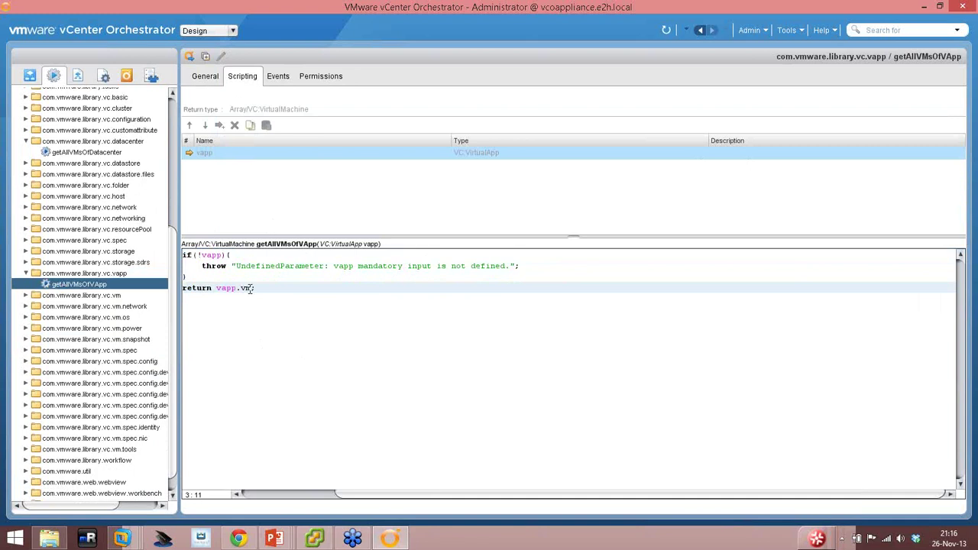
left_click_drag(250, 288, 237, 290)
left_click(219, 256)
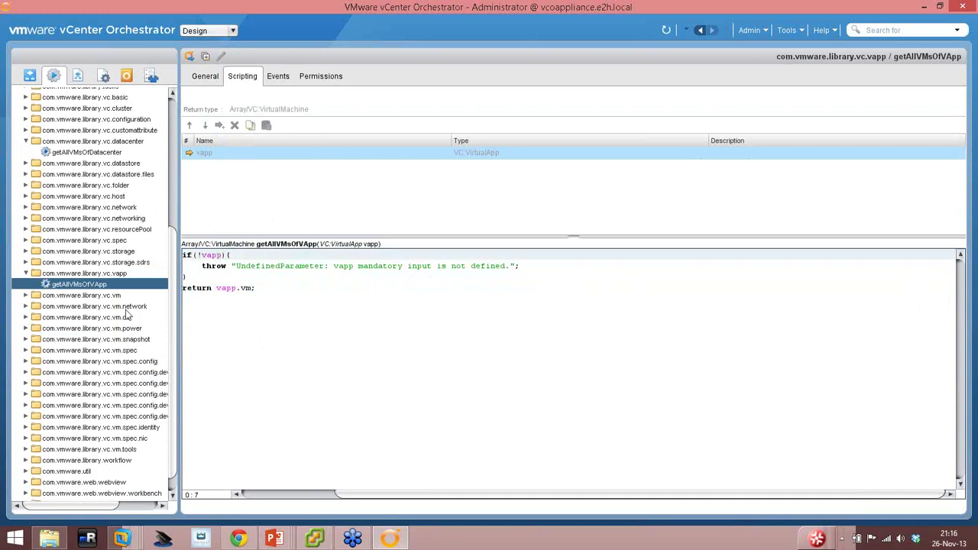
left_click(26, 317)
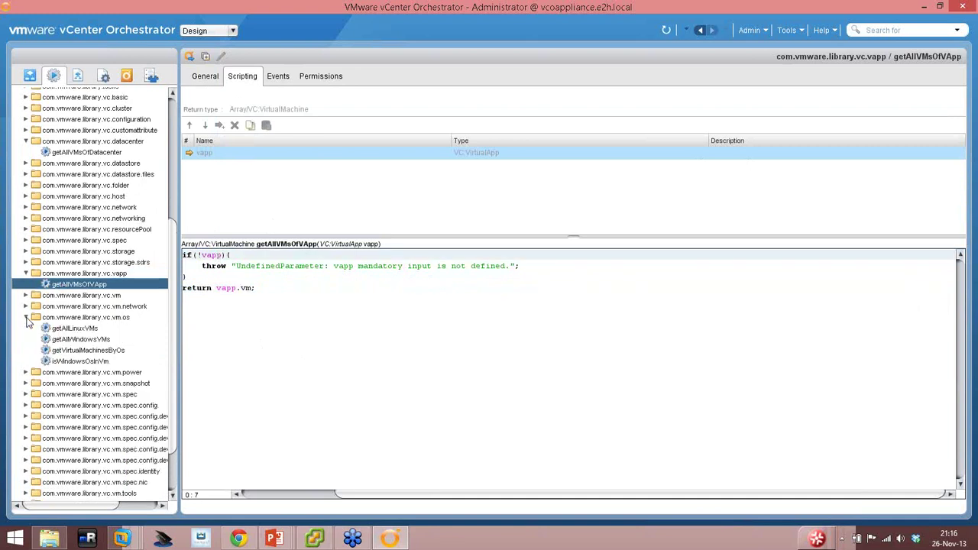
- View the getAllLinuxVMs, getAllWindowsVMs, getVirtualMachinesByOs and isWindowsOsInVm action scripts
left_click(77, 328)
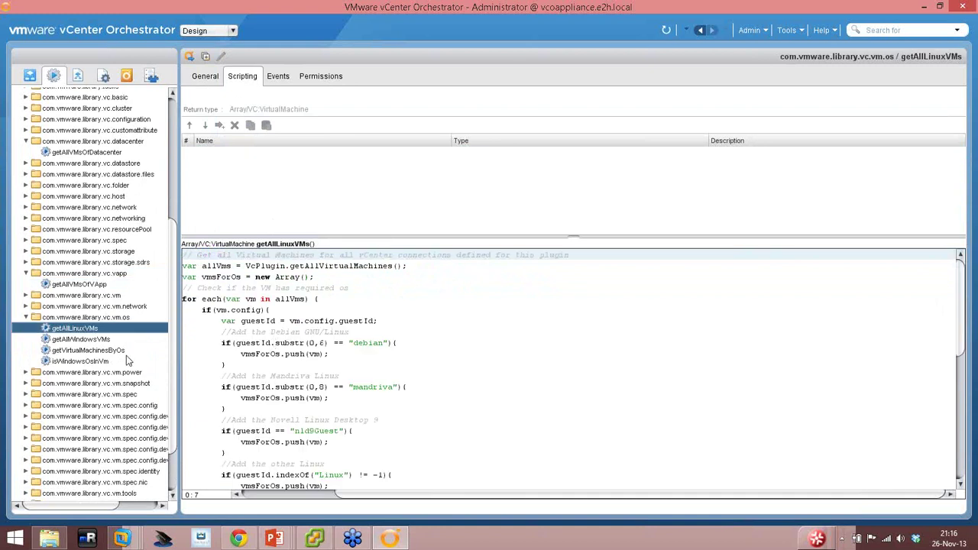
left_click(83, 339)
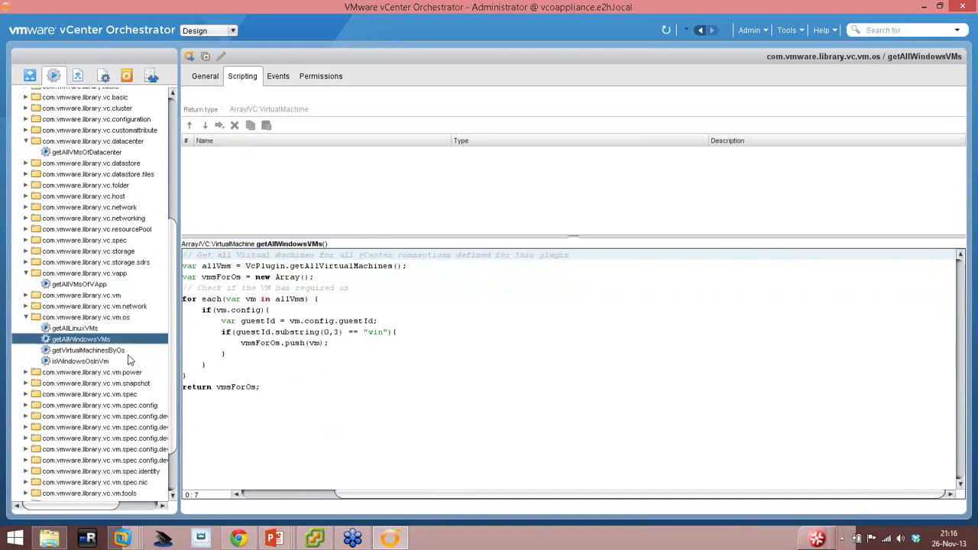
left_click(114, 350)
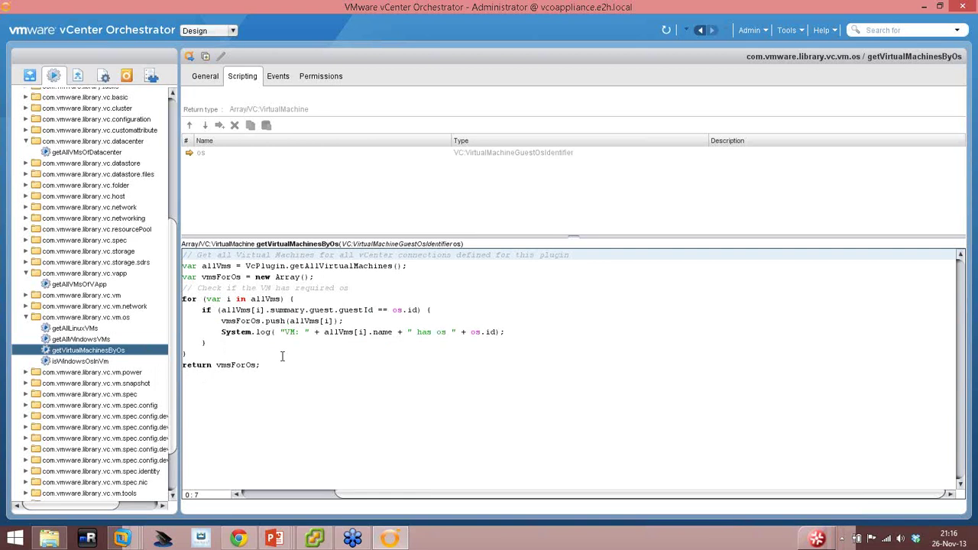
left_click(104, 362)
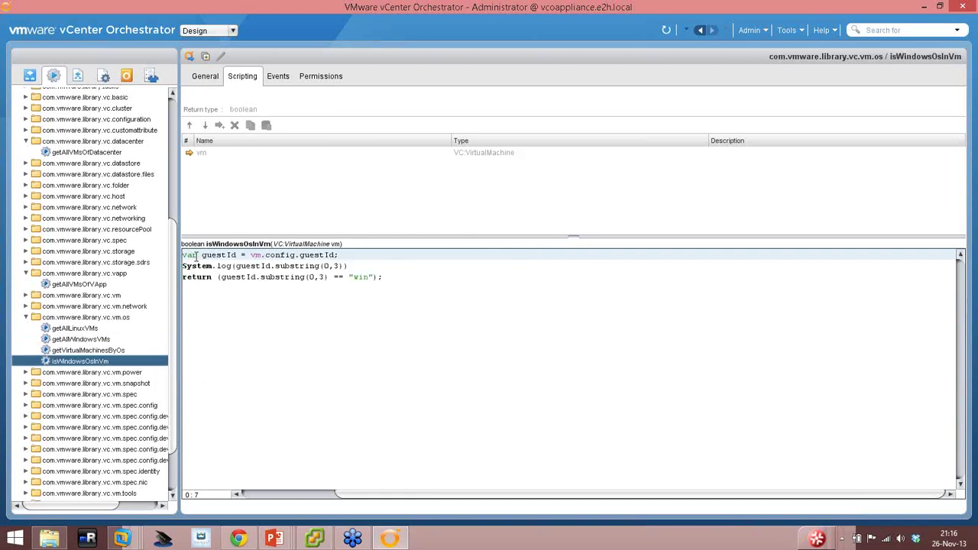
- Select the isWindowsOsInVm script from guestId to the end, then return to Workflows
left_click_drag(402, 281, 182, 254)
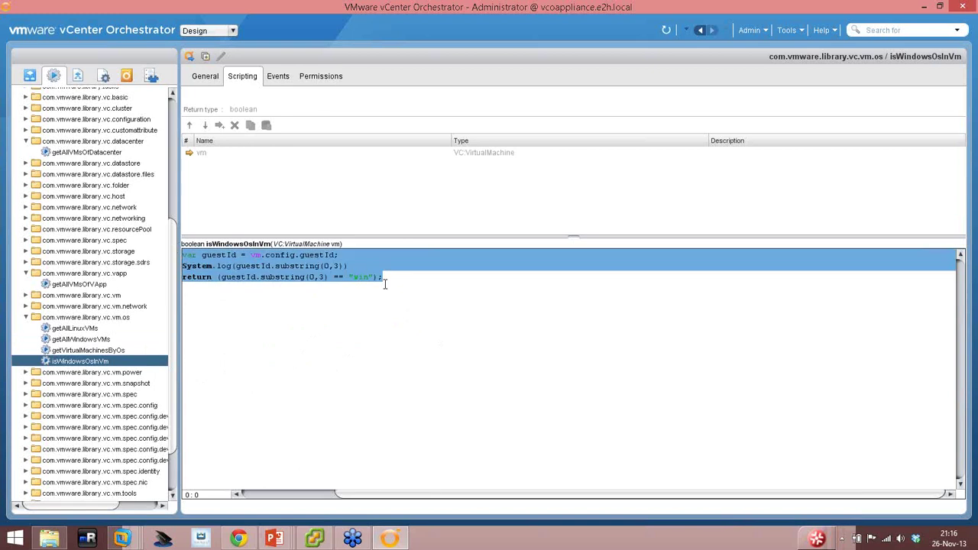
left_click(431, 291)
left_click_drag(437, 307, 220, 234)
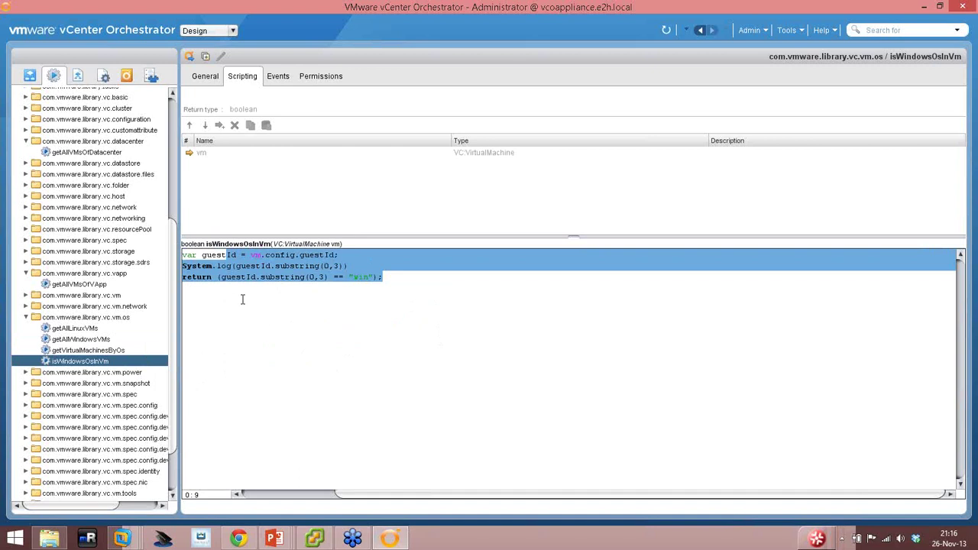
left_click(29, 75)
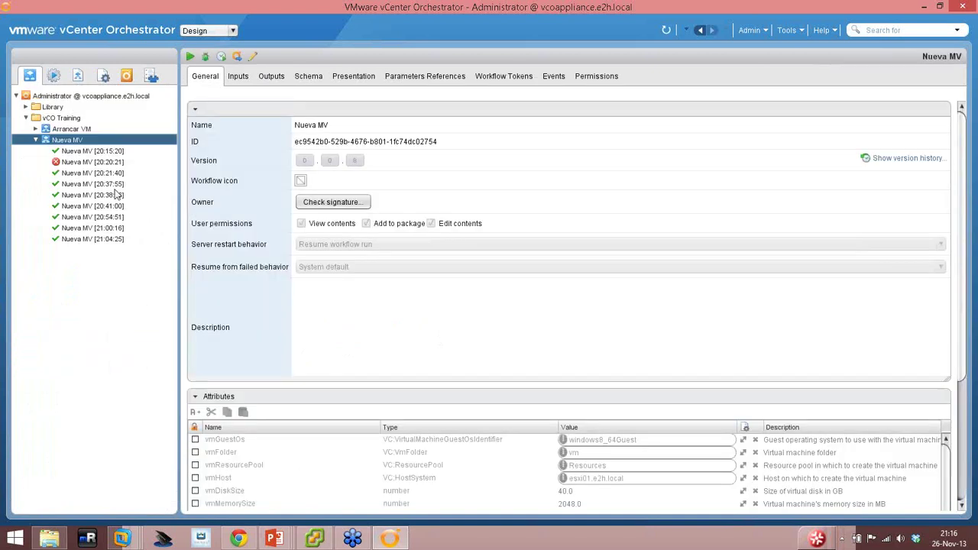
- View the Nueva MV and Arrancar VM schemas and inspect startVM's script and its vm and host arguments
left_click(306, 77)
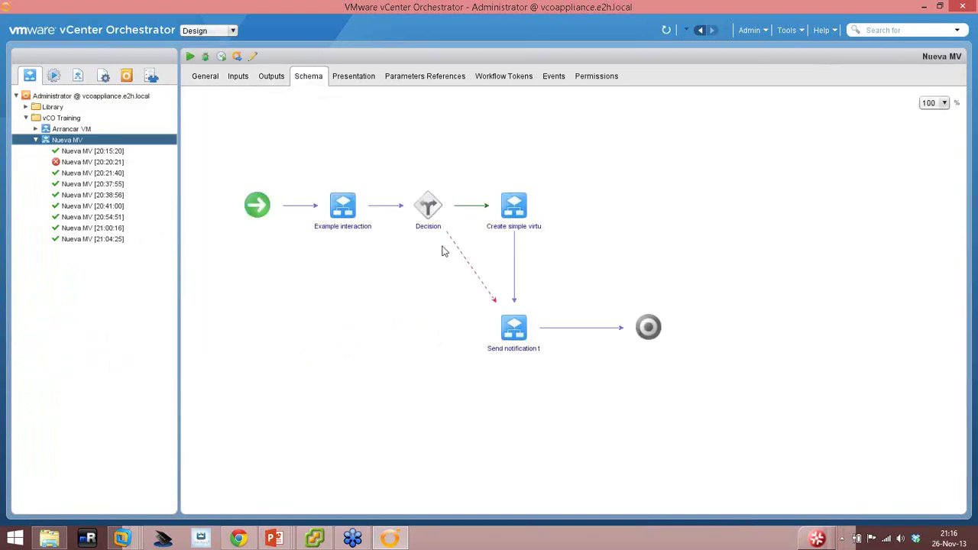
left_click(57, 129)
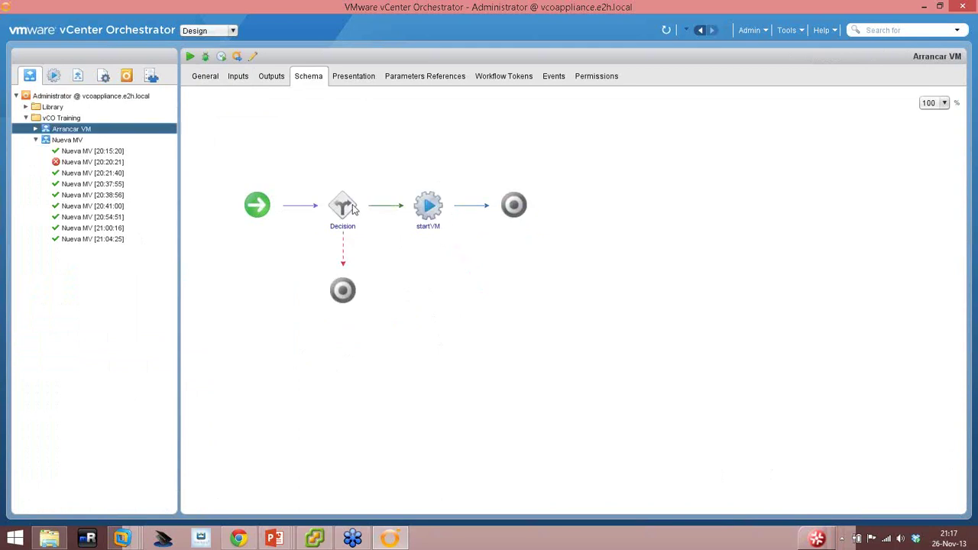
double_click(441, 193)
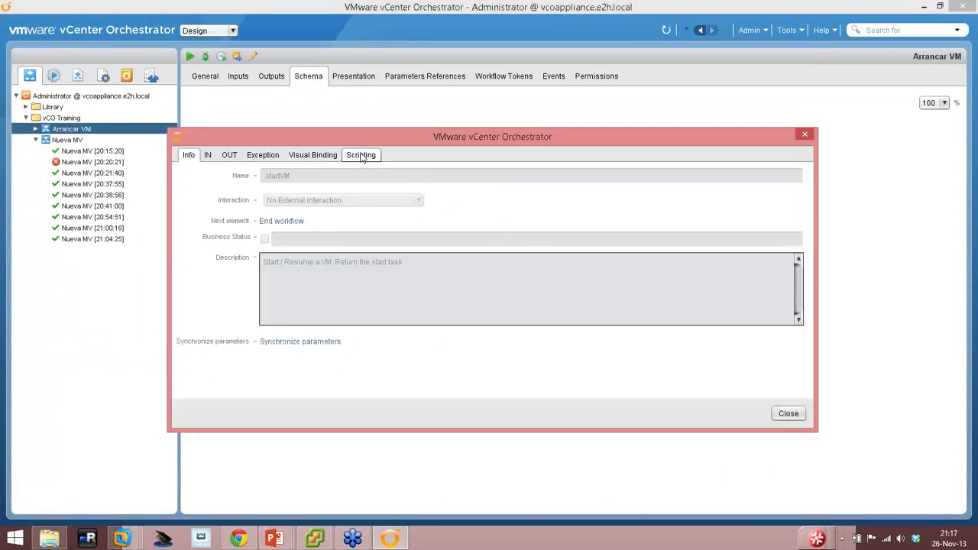
left_click(360, 155)
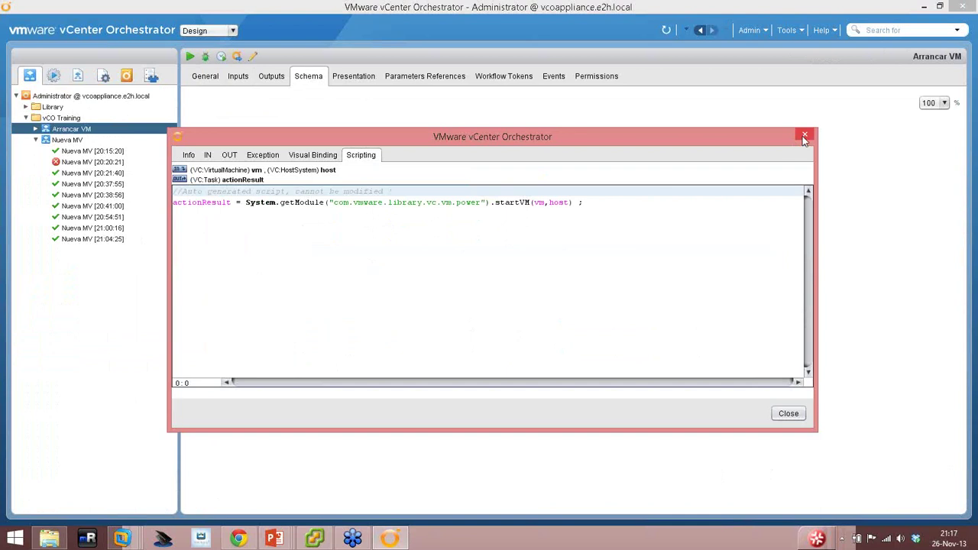
left_click_drag(278, 203, 527, 199)
left_click(527, 203)
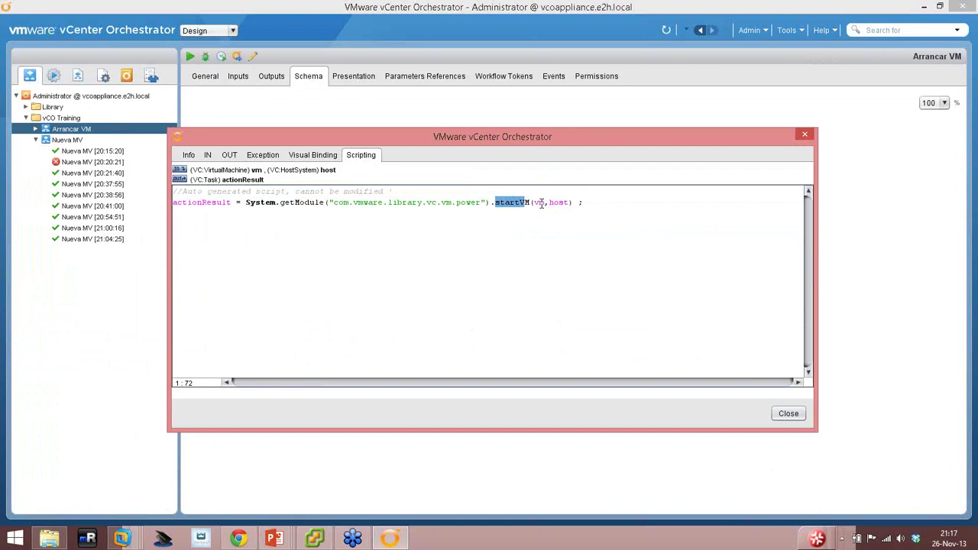
double_click(539, 202)
double_click(558, 203)
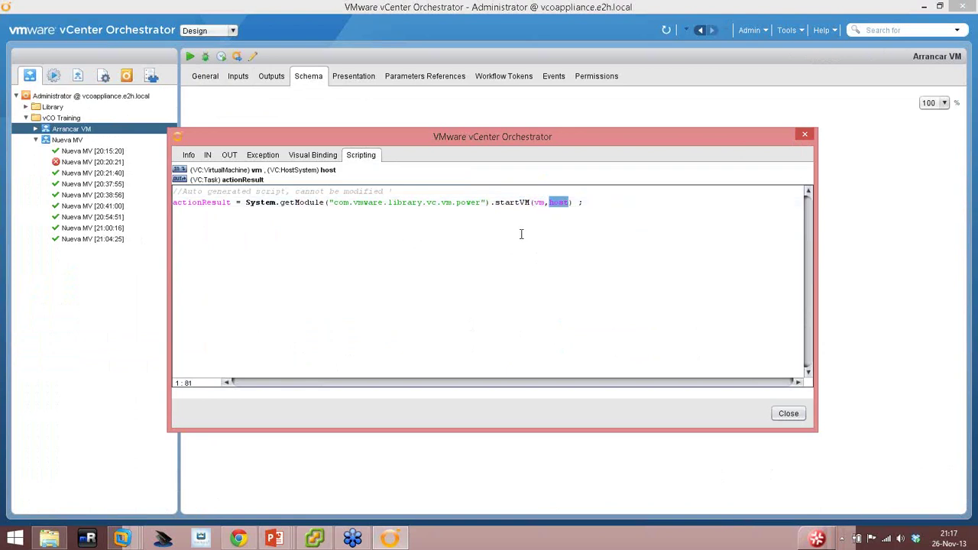
left_click(805, 134)
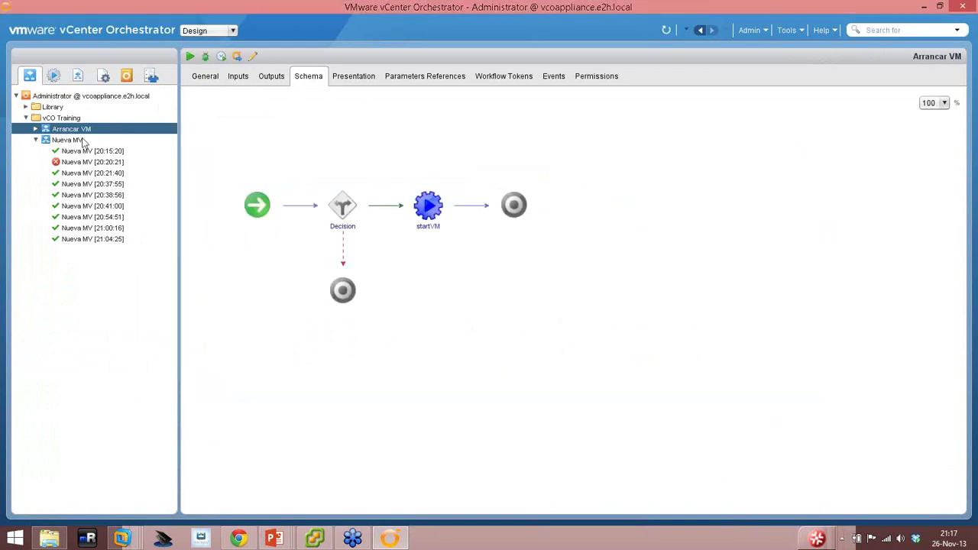
- Open Arrancar VM for editing and review the startVM element's script
left_click(253, 57)
left_click(456, 151)
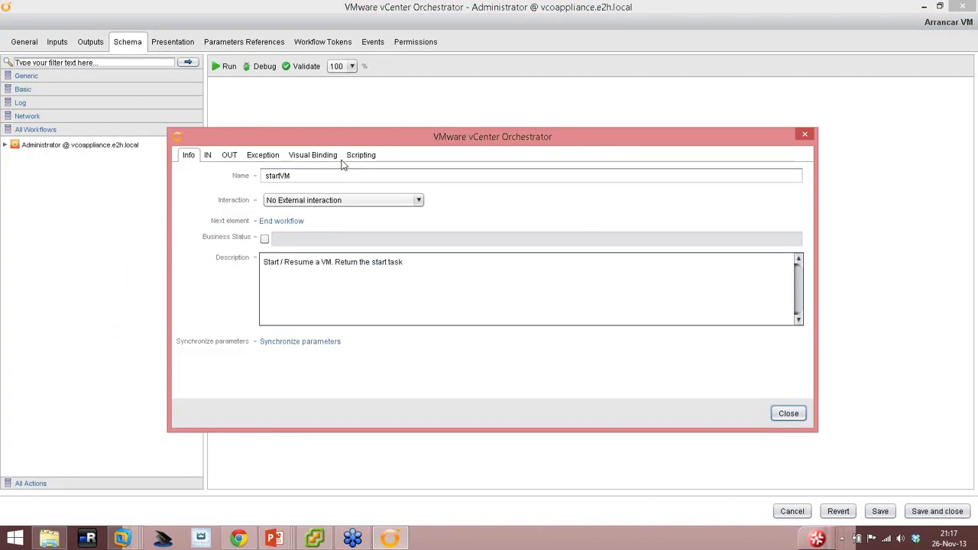
left_click(359, 155)
left_click(229, 241)
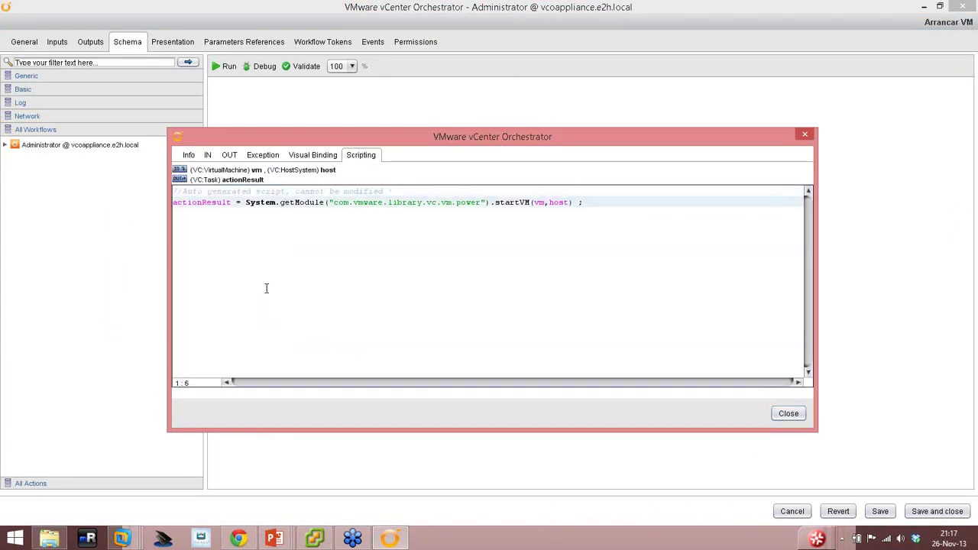
left_click(270, 299)
left_click_drag(468, 202, 482, 202)
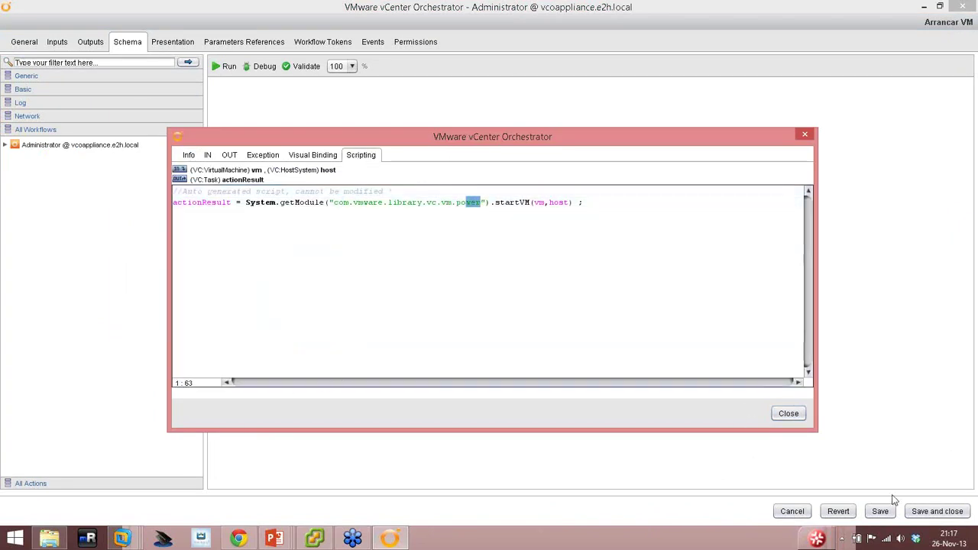
left_click(788, 414)
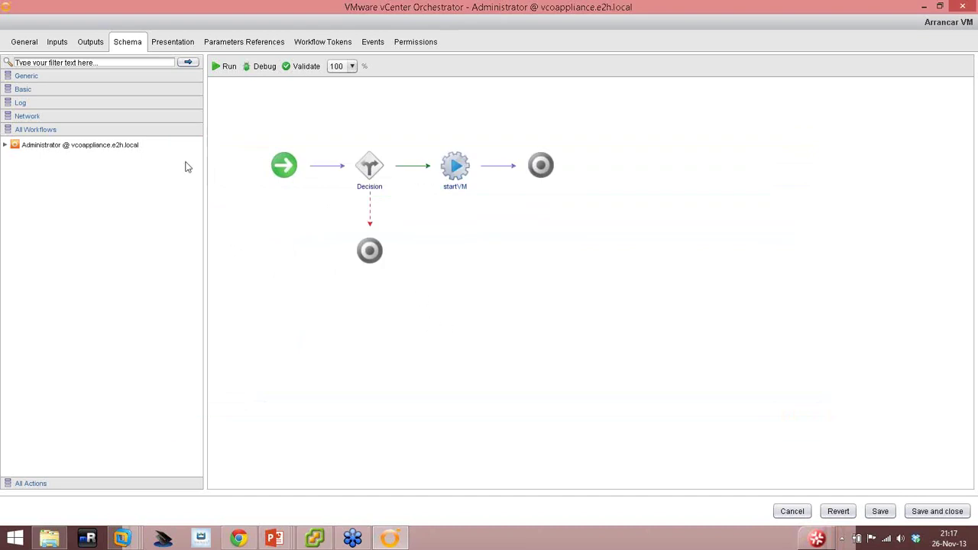
- Drop a Generic Scriptable task onto the Decision→startVM link and open its empty script
left_click(26, 76)
left_click_drag(42, 103, 409, 166)
left_click(452, 147)
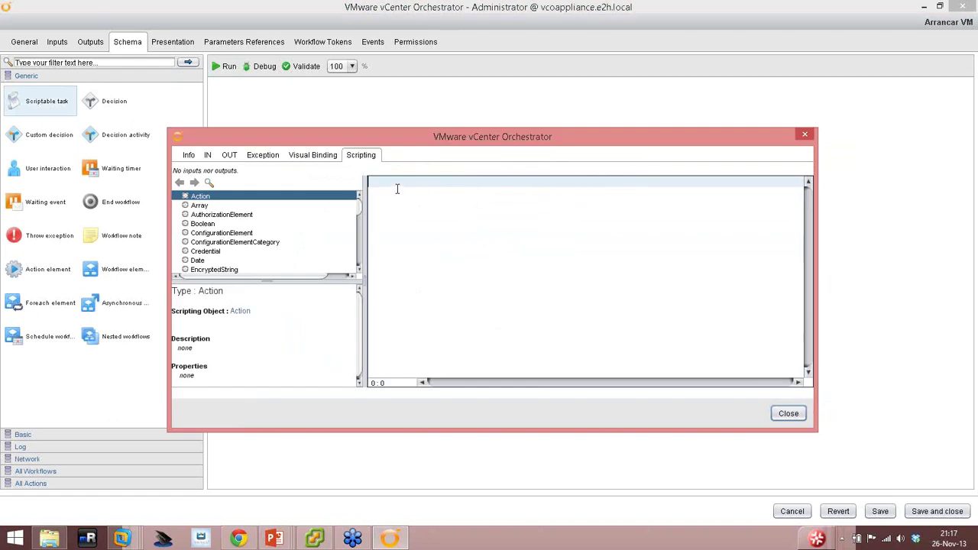
left_click(787, 413)
mouse_move(540, 161)
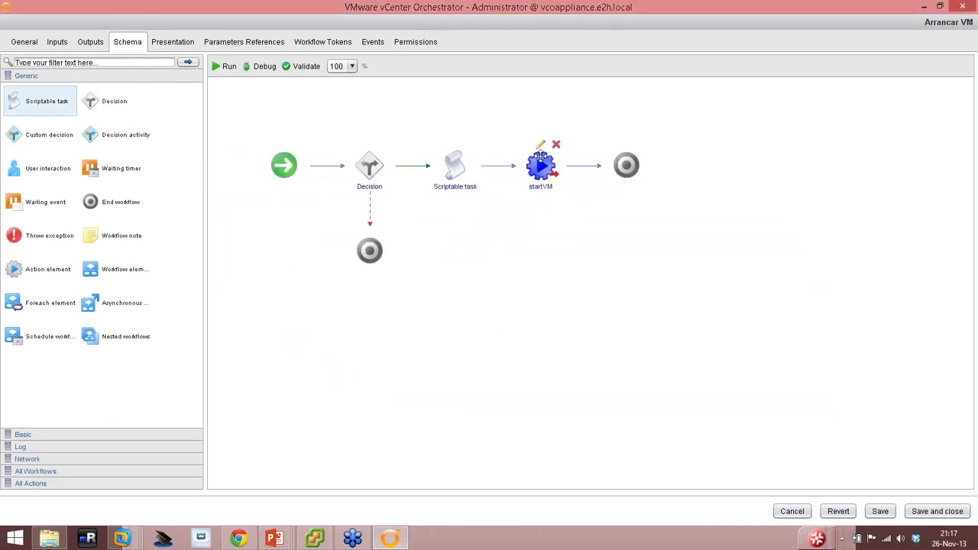
left_click(541, 146)
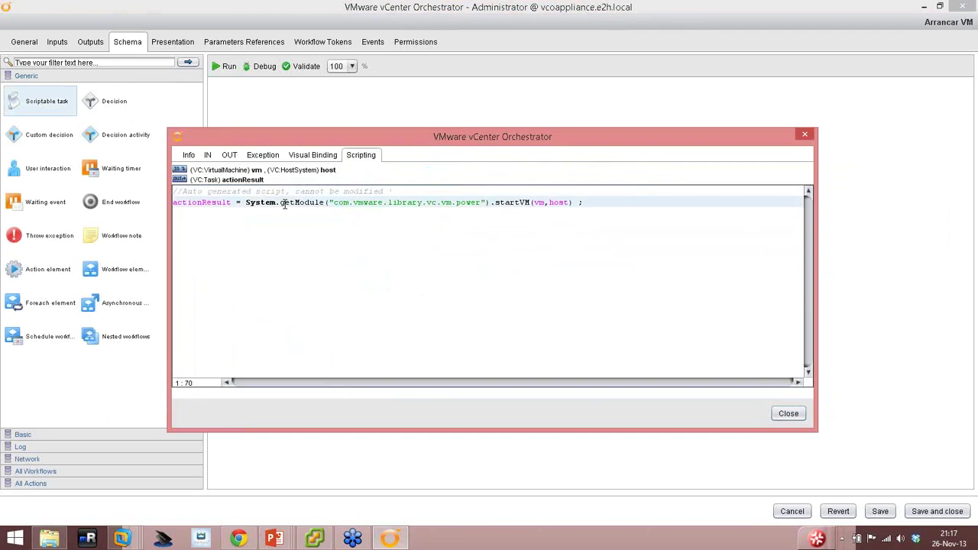
left_click_drag(340, 205, 528, 203)
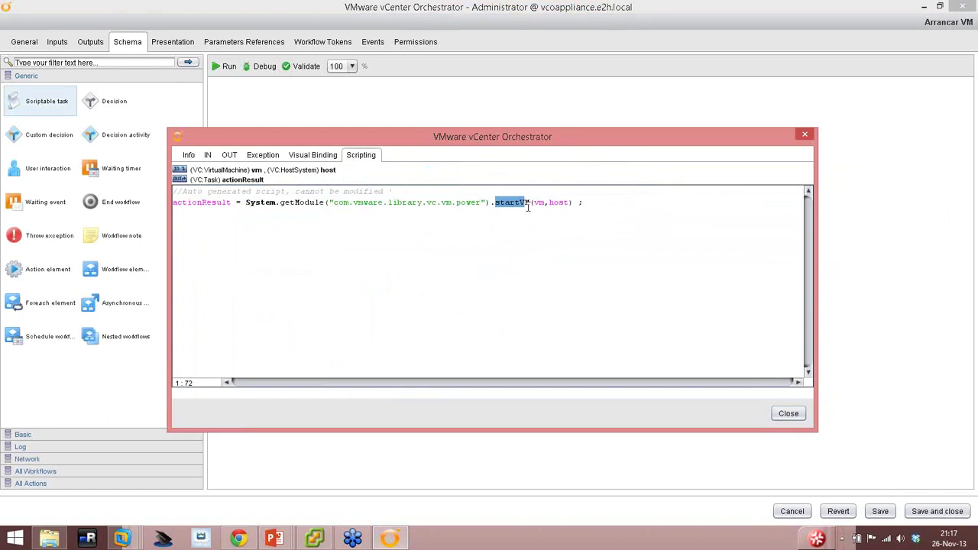
left_click(789, 414)
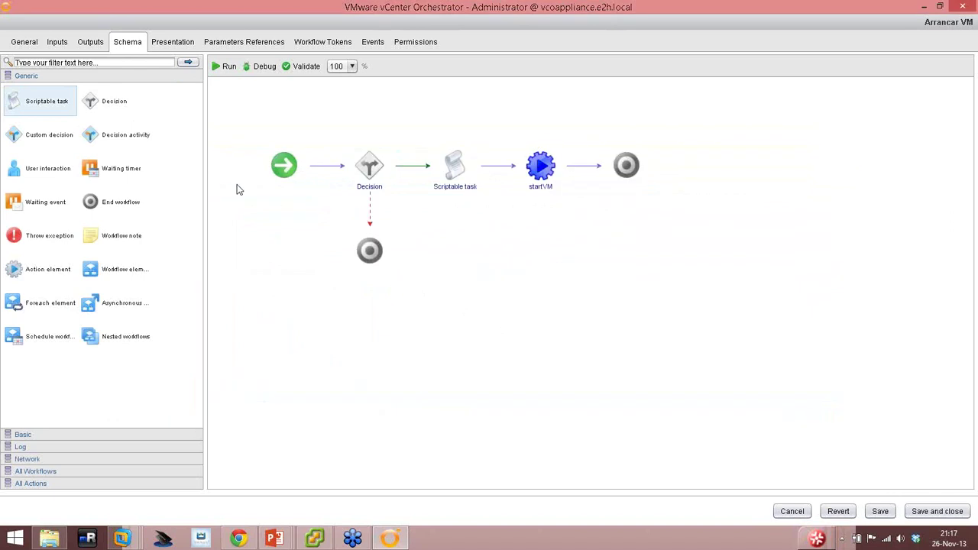
left_click(455, 150)
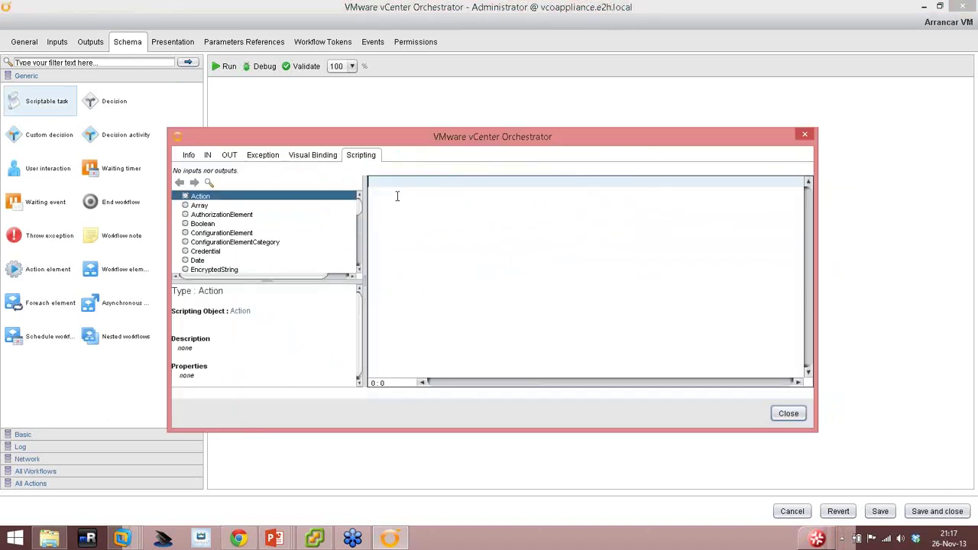
- Search the API for 'startvm' and go to com.vmware.library.vc.vm.power.startVM() in the explorer
left_click(209, 183)
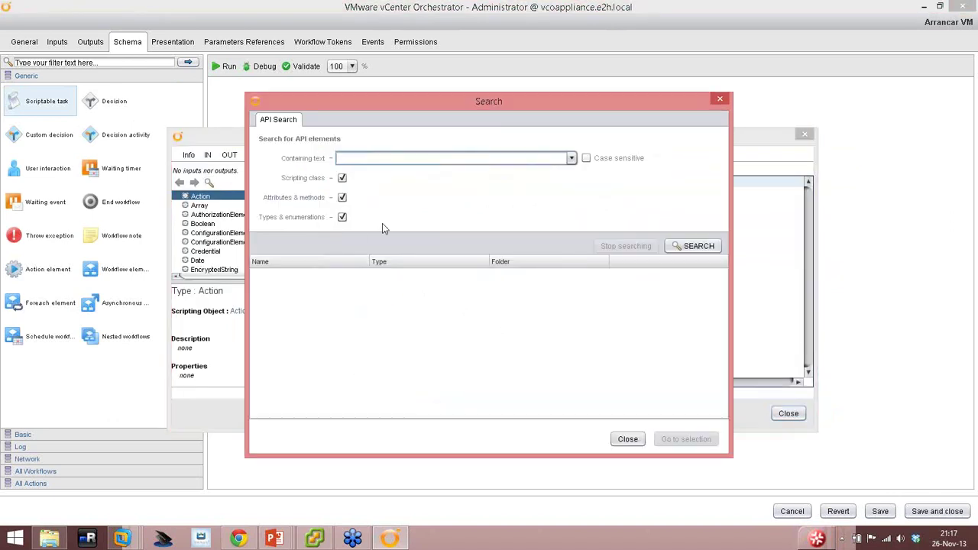
type("start")
key("Return")
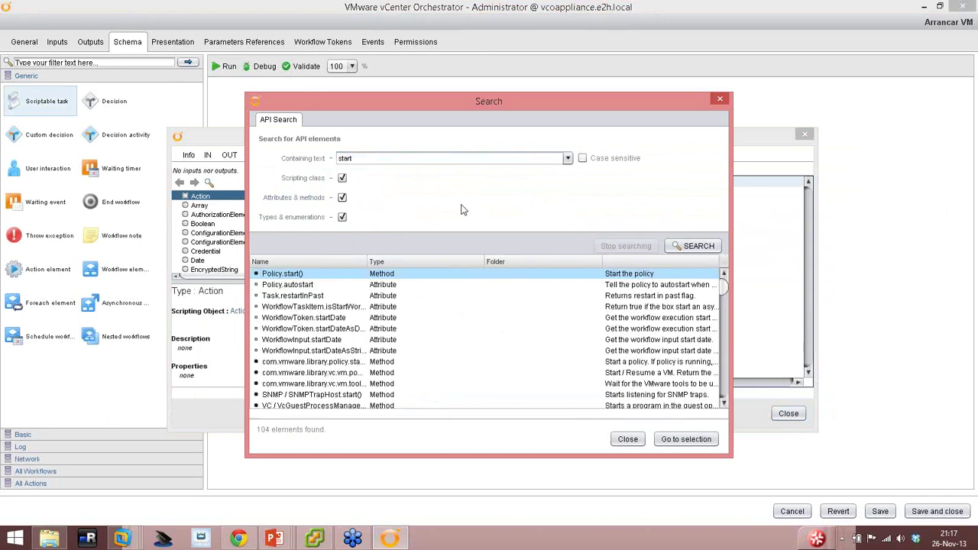
double_click(386, 159)
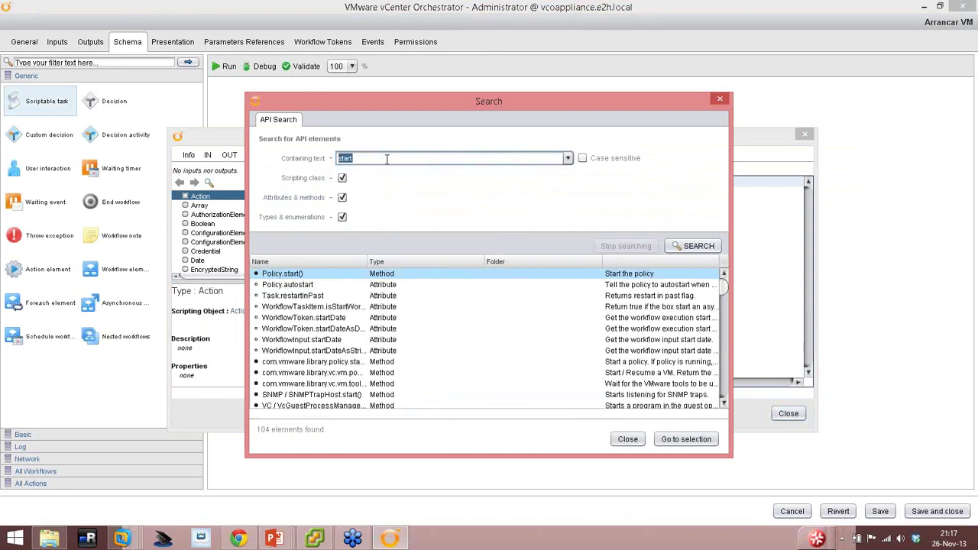
left_click(391, 159)
type("vm")
key("Return")
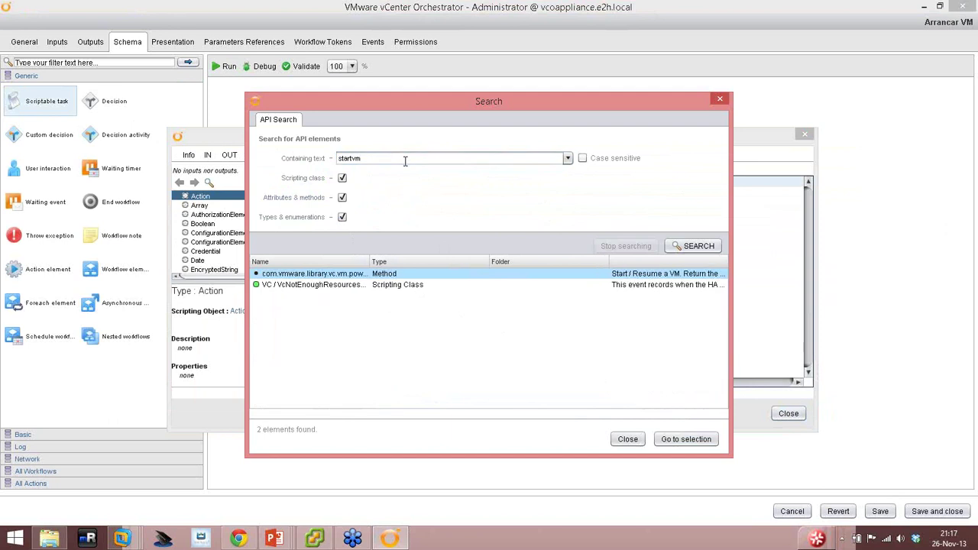
left_click_drag(367, 262, 434, 261)
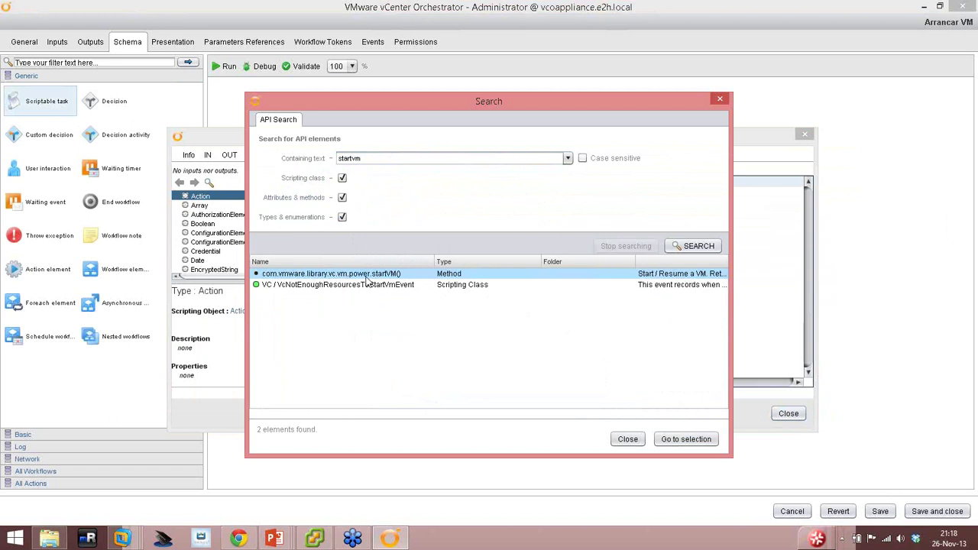
double_click(416, 275)
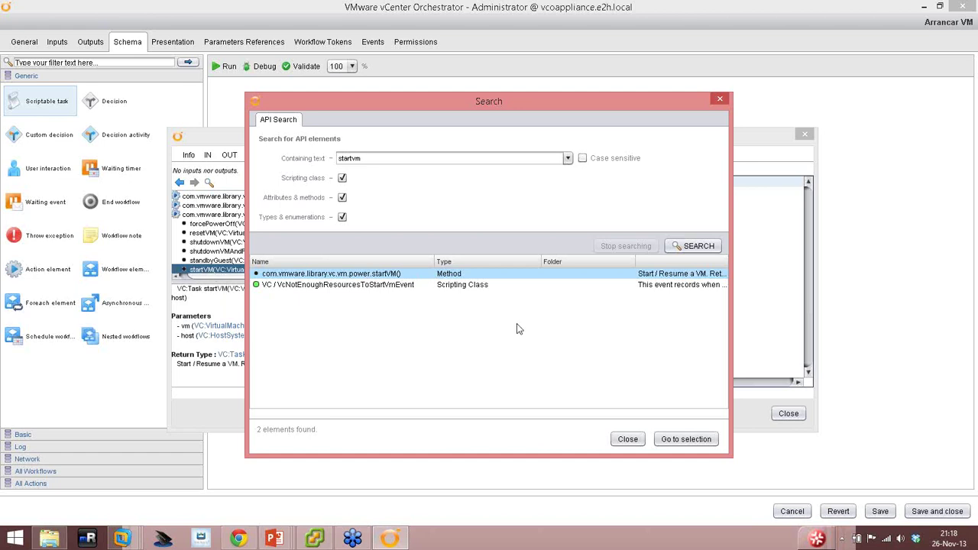
left_click(679, 445)
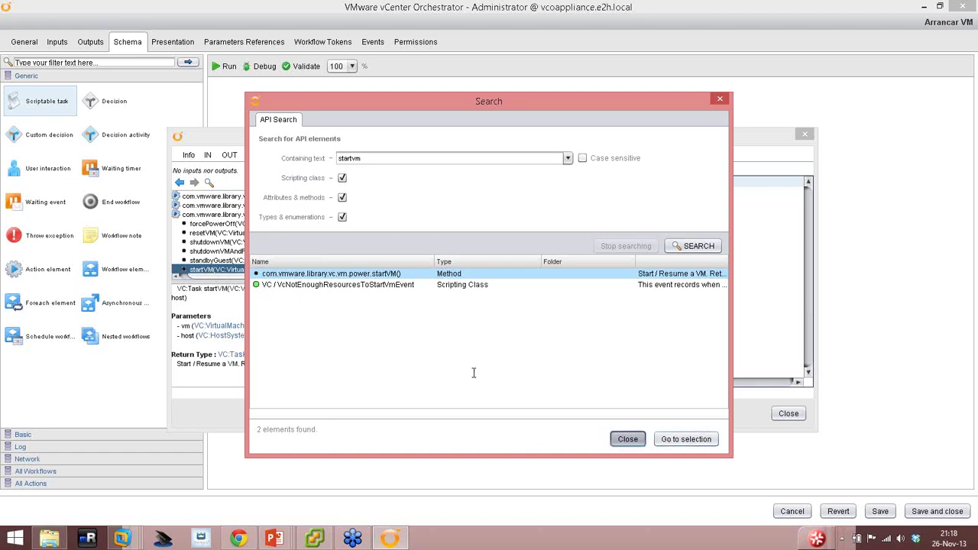
left_click(623, 441)
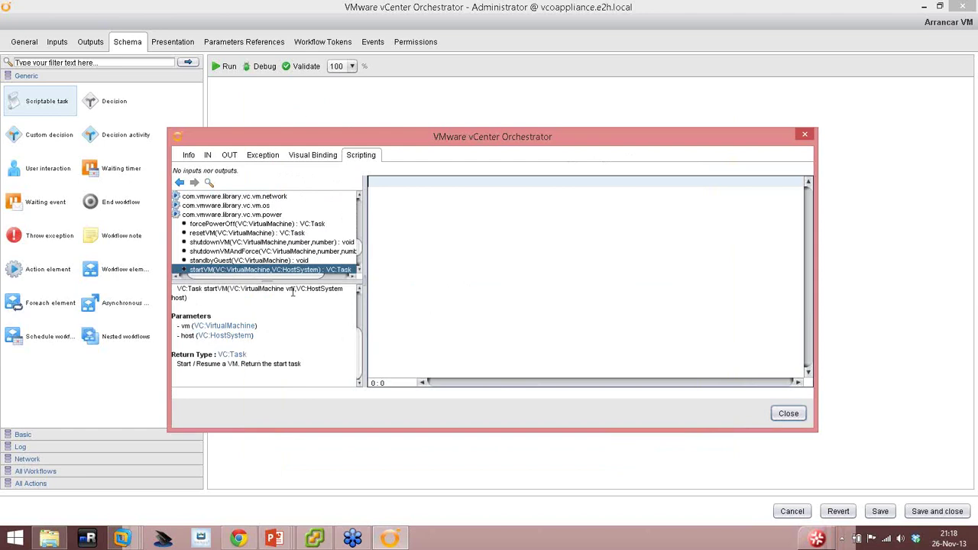
- Read resetVM, shutdownVM, shutdownVMAndForce, standbyGuest, startVM and suspendVM descriptions, then close the dialog
left_click(240, 215)
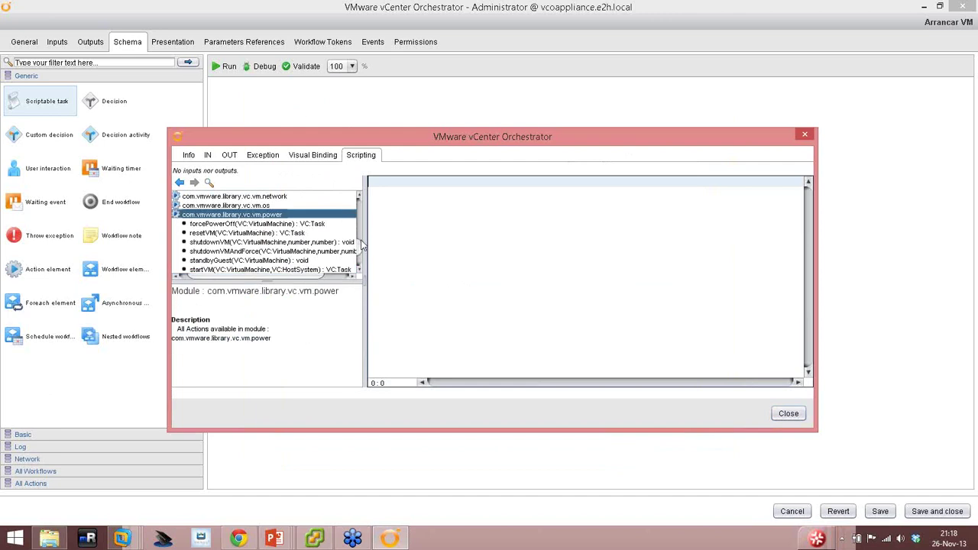
scroll(363, 245, "down", 3)
scroll(363, 244, "up", 2)
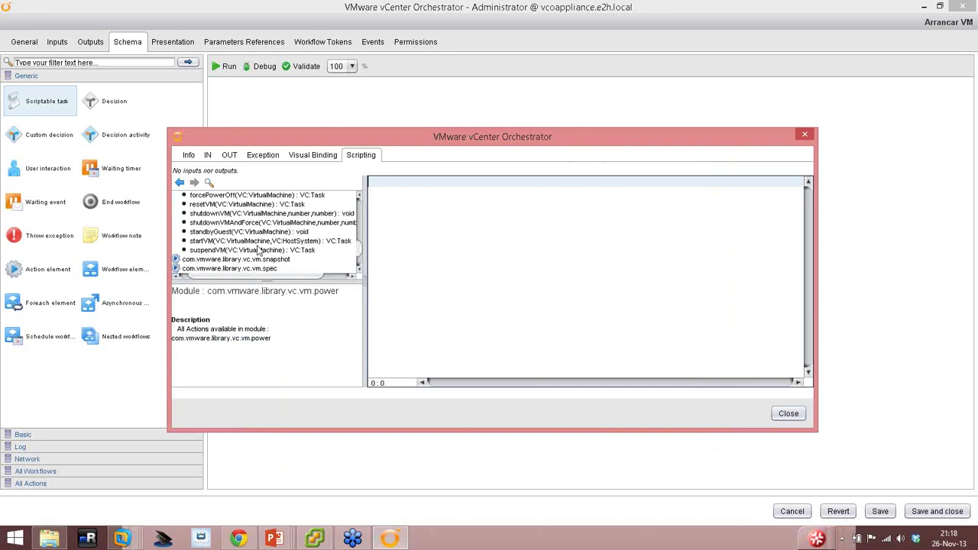
scroll(260, 242, "up", 1)
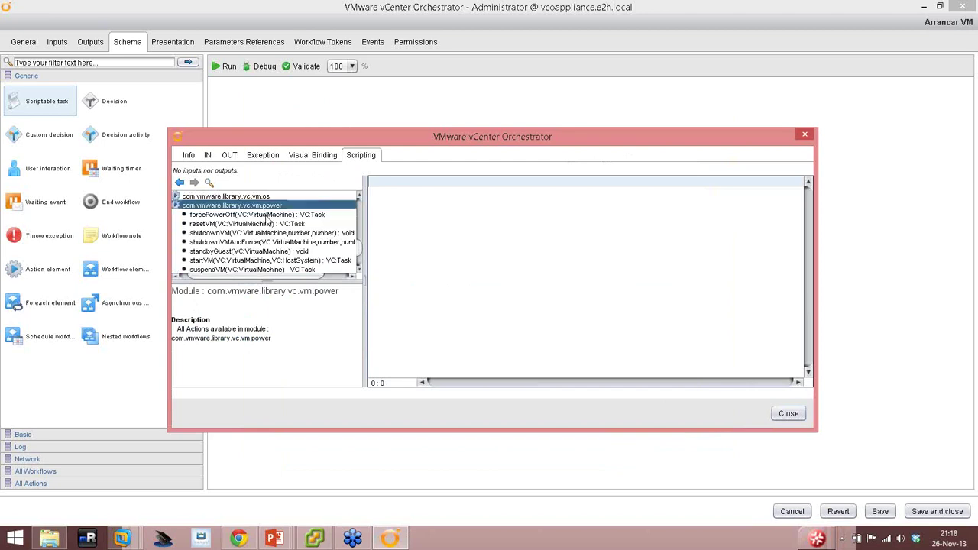
scroll(267, 218, "down", 1)
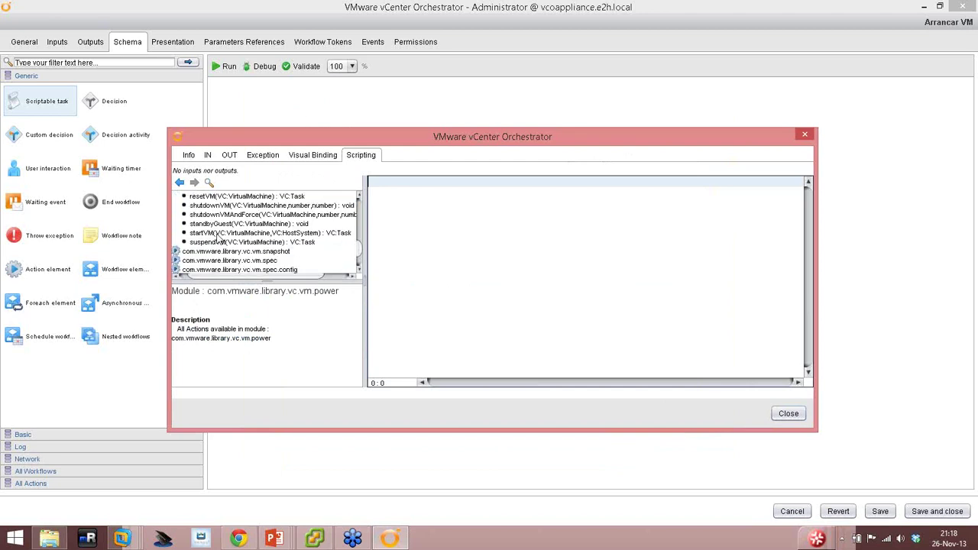
left_click(203, 198)
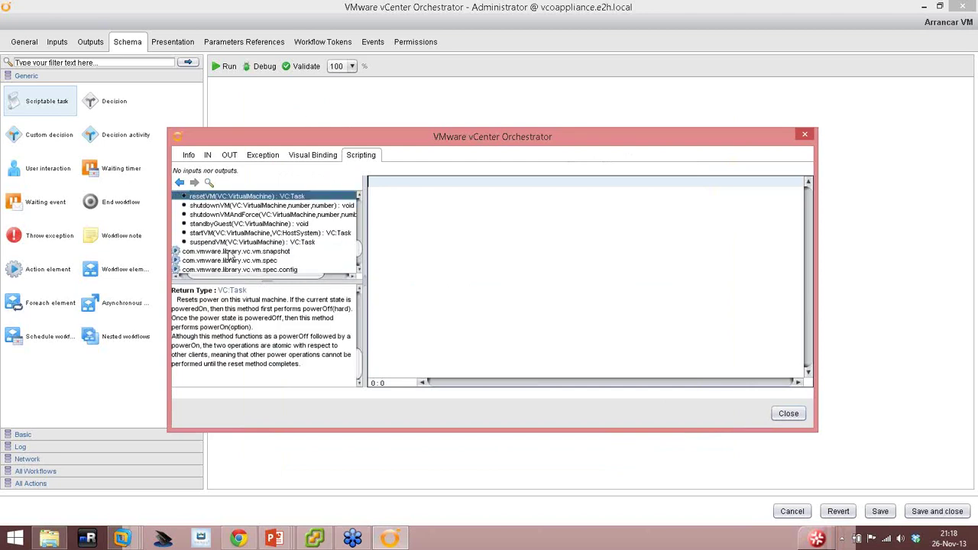
left_click(219, 207)
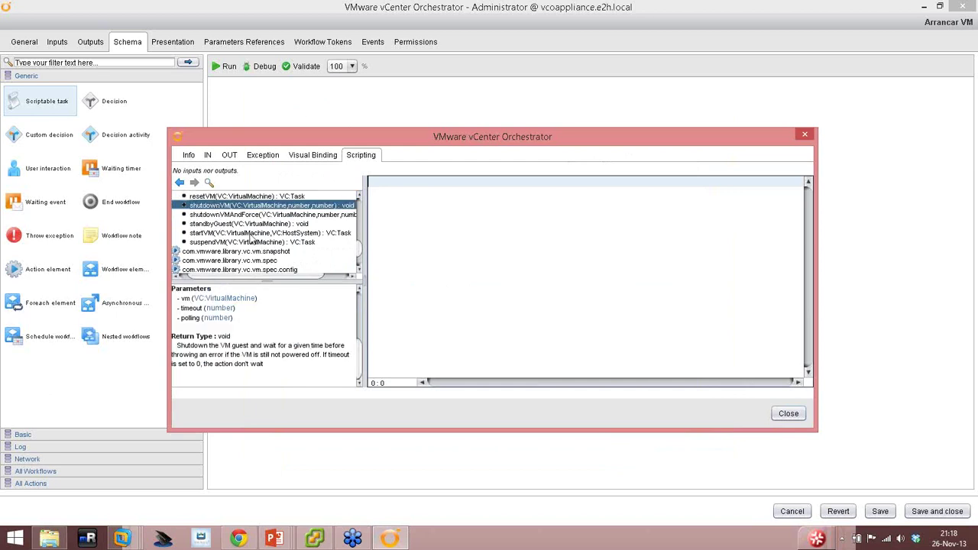
left_click(242, 216)
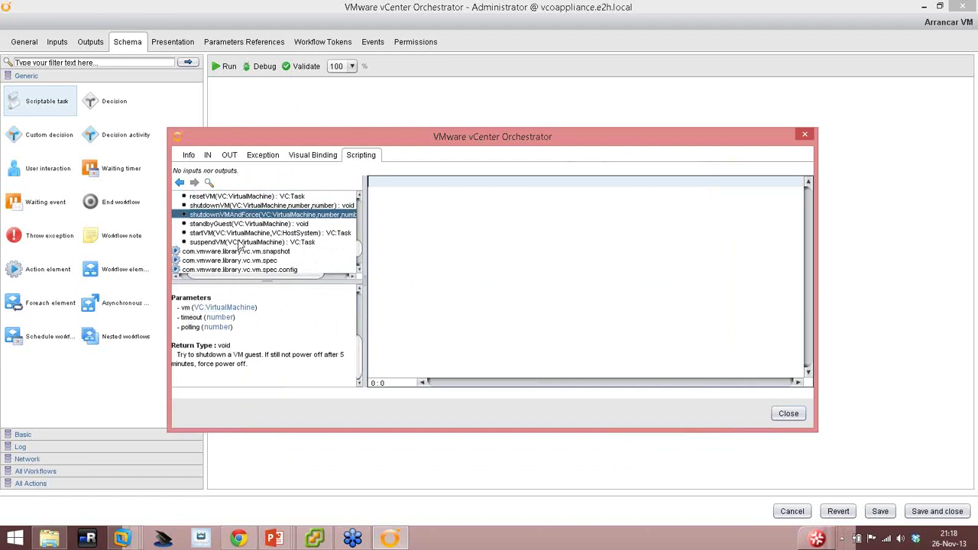
left_click(191, 224)
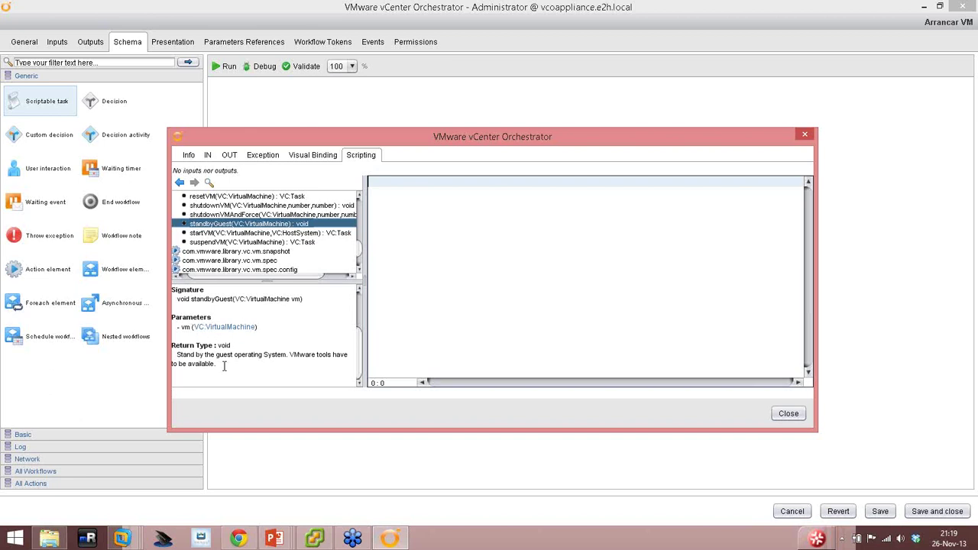
left_click(200, 234)
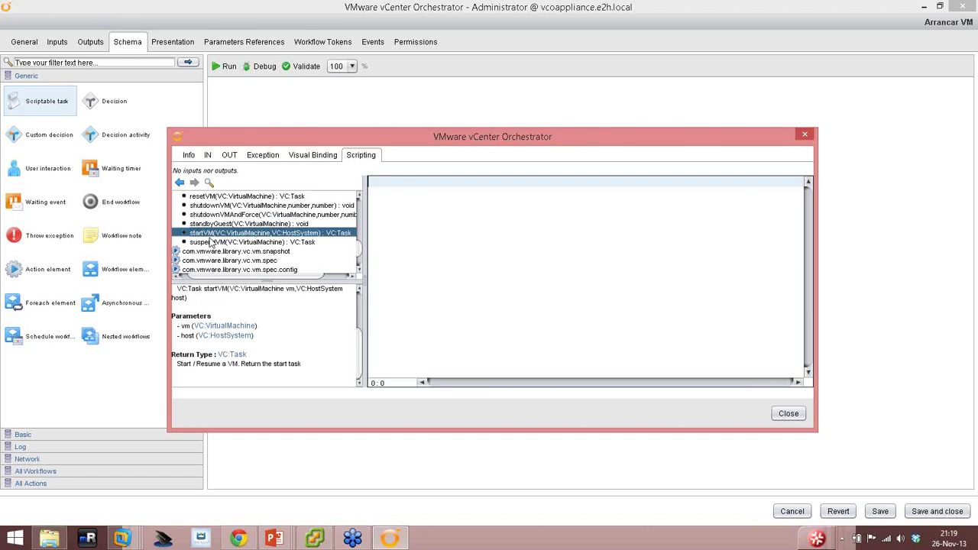
left_click(207, 242)
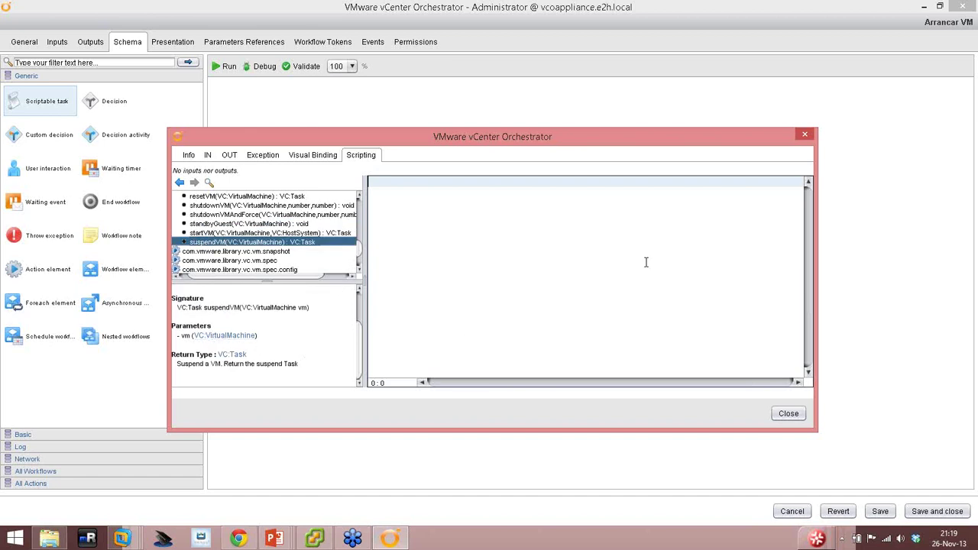
left_click(804, 134)
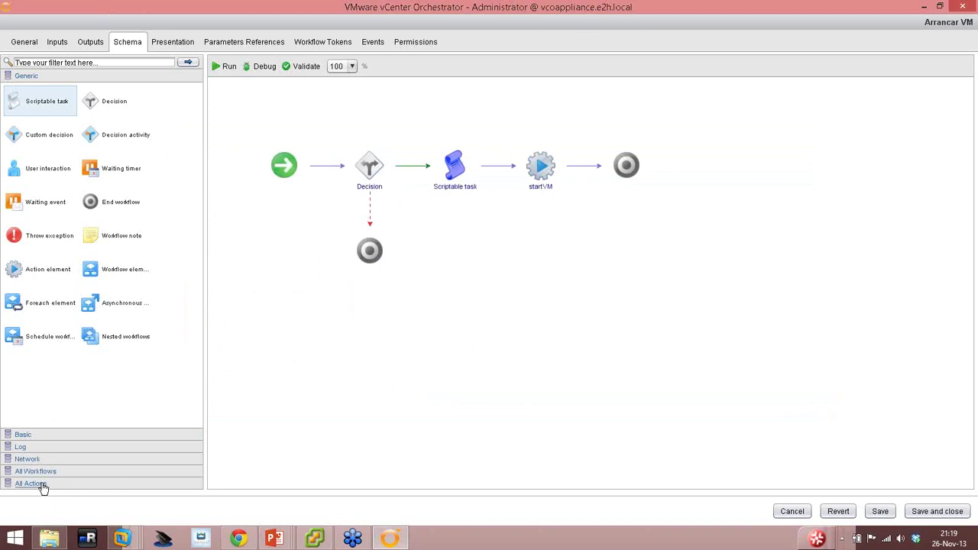
- Browse the action library, then insert an Action element before the Scriptable task
left_click(31, 483)
left_click(5, 158)
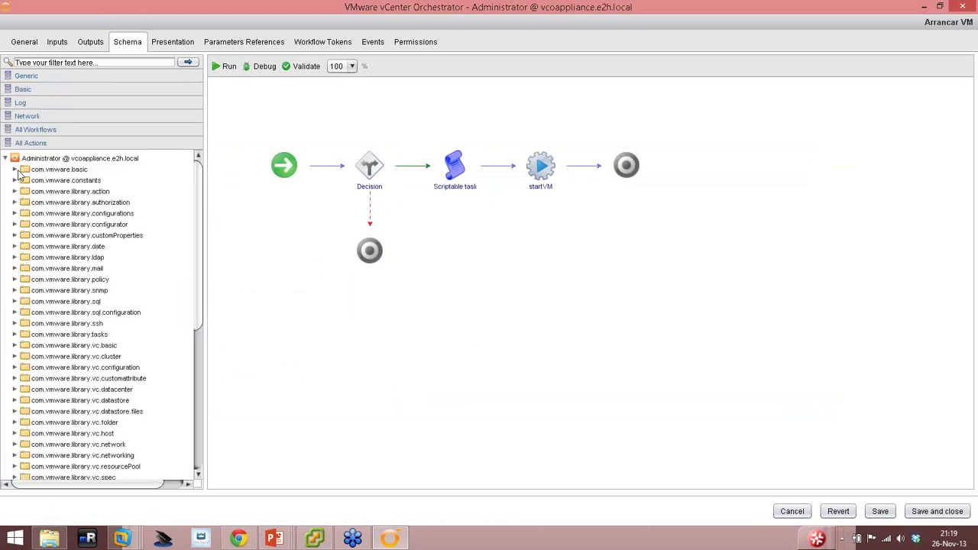
scroll(125, 367, "down", 5)
scroll(125, 339, "up", 5)
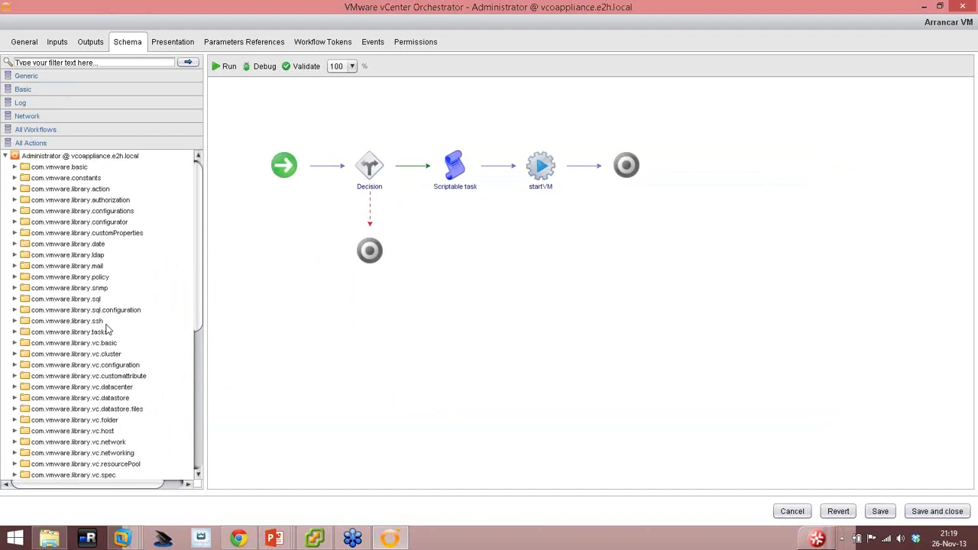
scroll(107, 328, "down", 6)
scroll(107, 329, "up", 7)
left_click(21, 76)
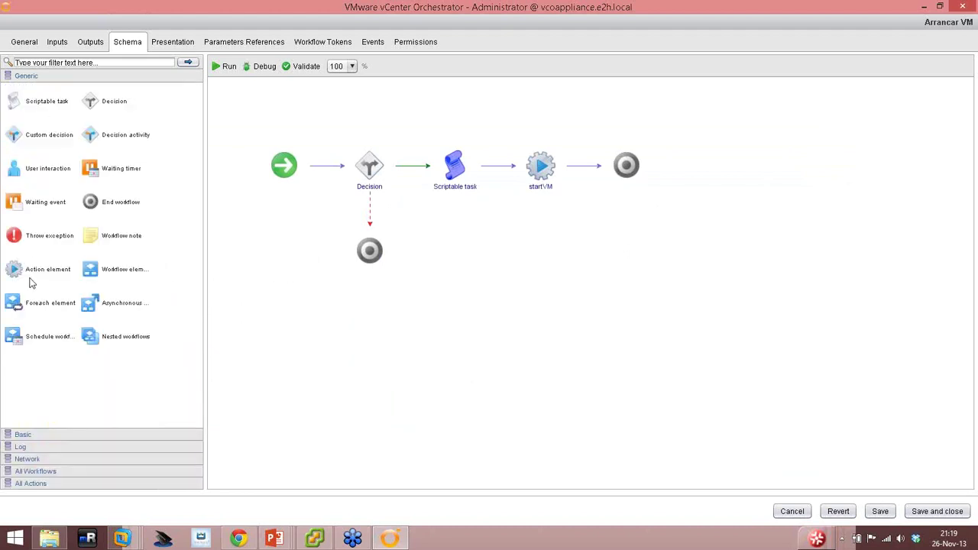
left_click_drag(31, 283, 557, 361)
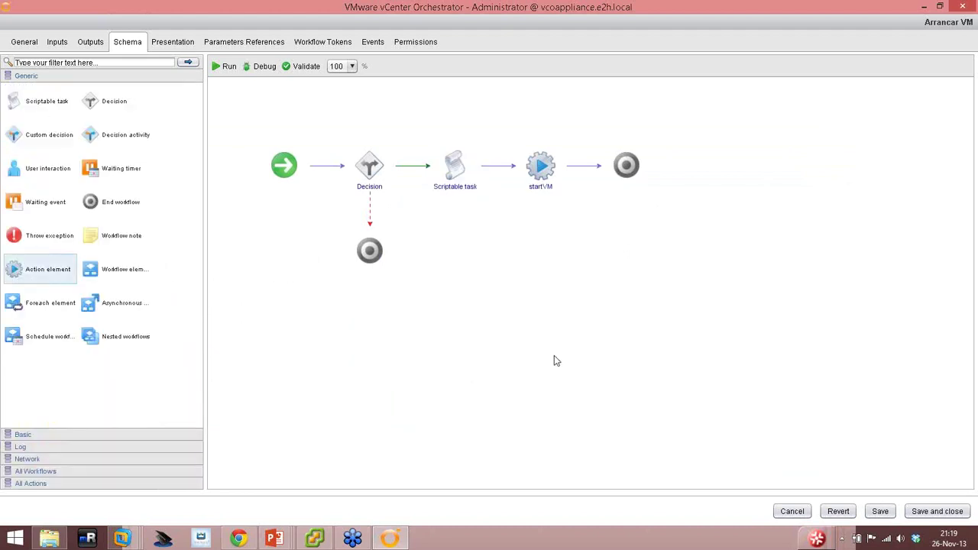
left_click_drag(18, 268, 443, 153)
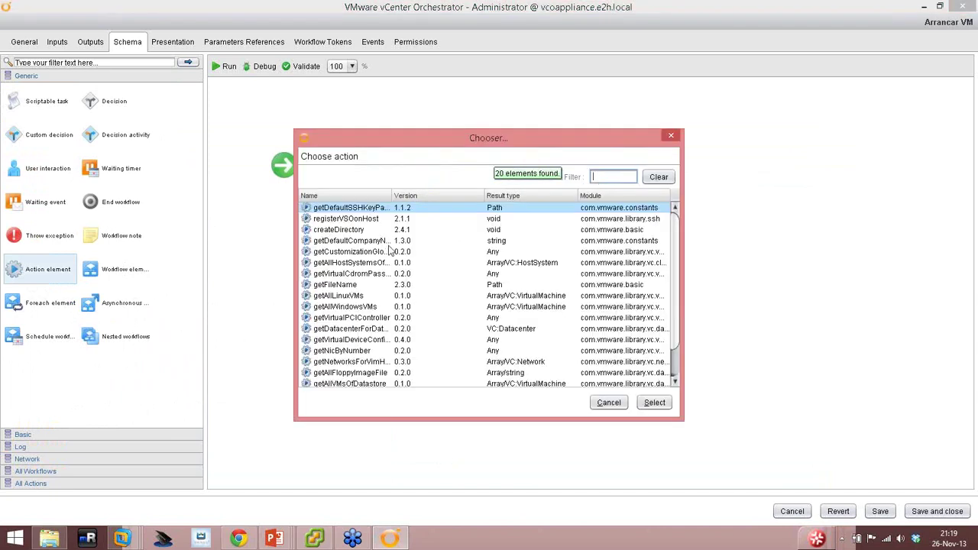
- Choose createDirectory as the action and promote its directory parameter through Setup
left_click(339, 231)
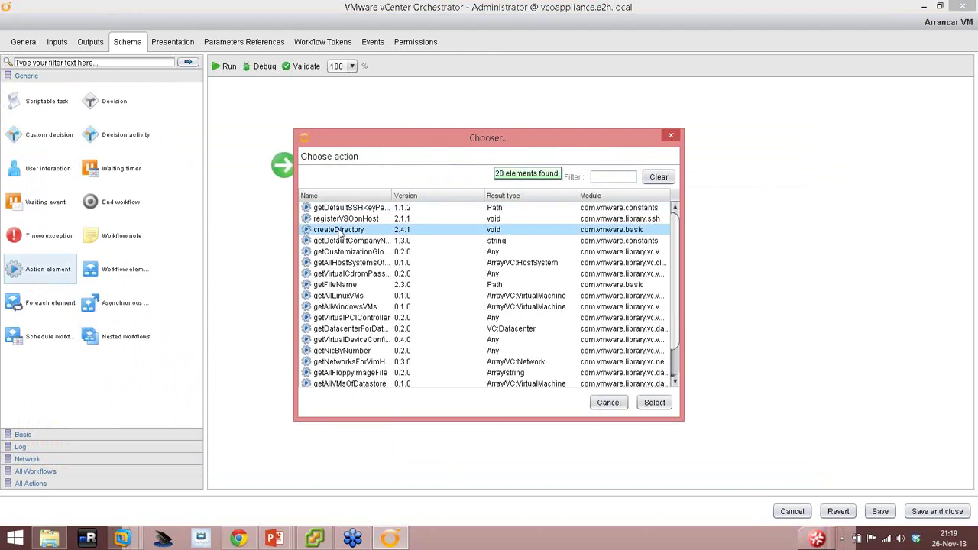
double_click(338, 230)
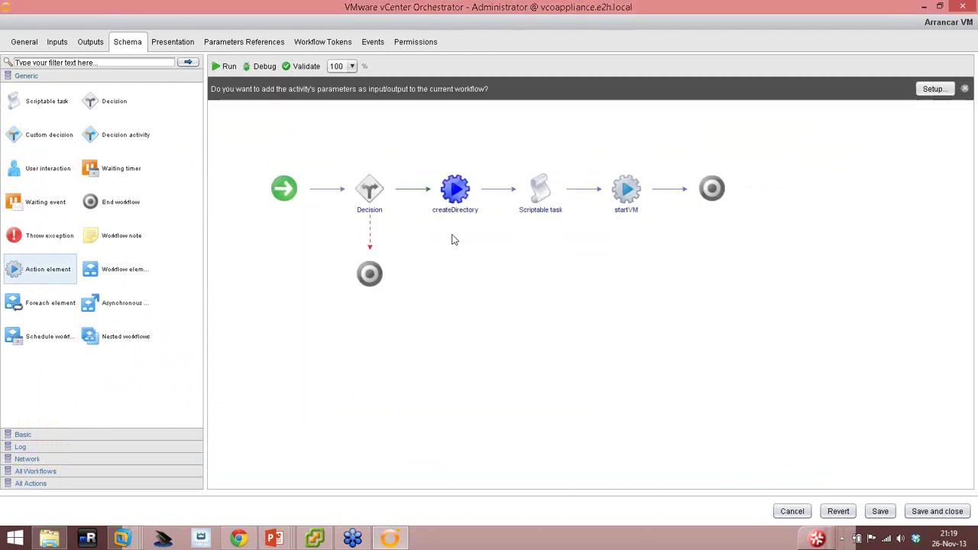
left_click(934, 89)
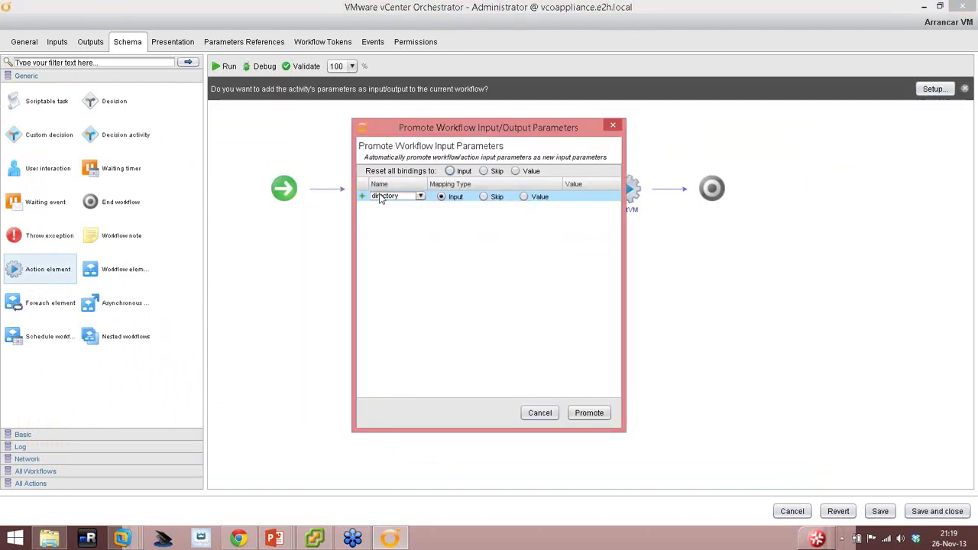
left_click(578, 414)
- Bind createDirectory's directory input to a new workflow input parameter in Visual Binding
double_click(456, 158)
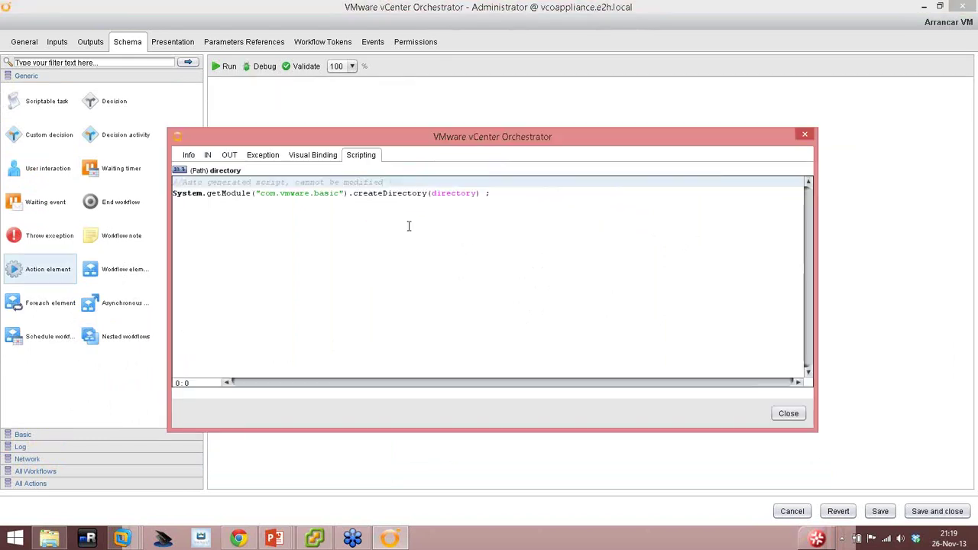
left_click(317, 155)
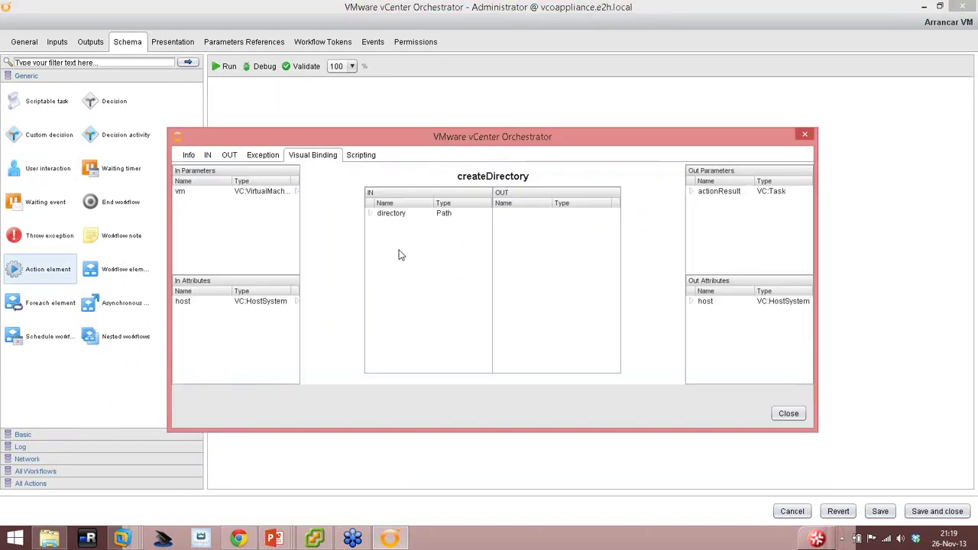
left_click(393, 214)
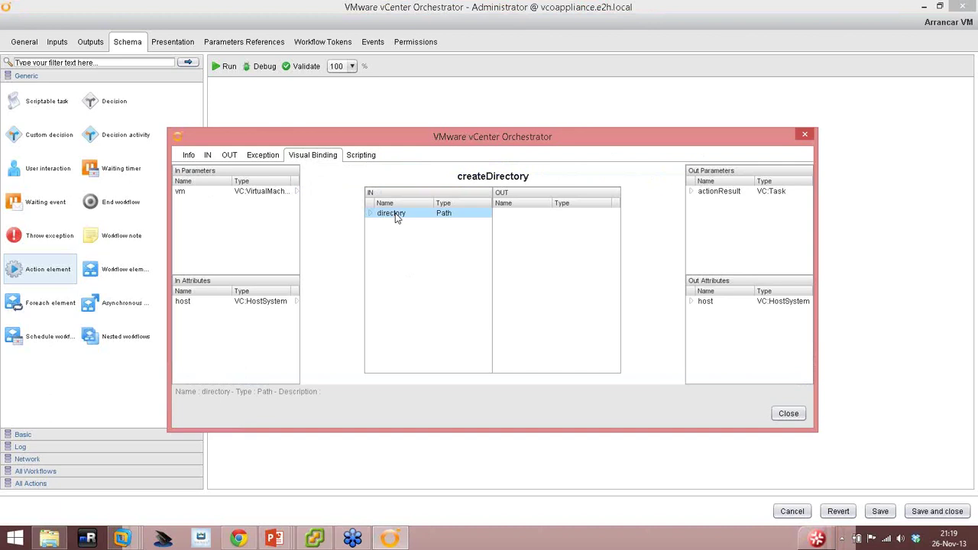
left_click_drag(395, 218, 225, 223)
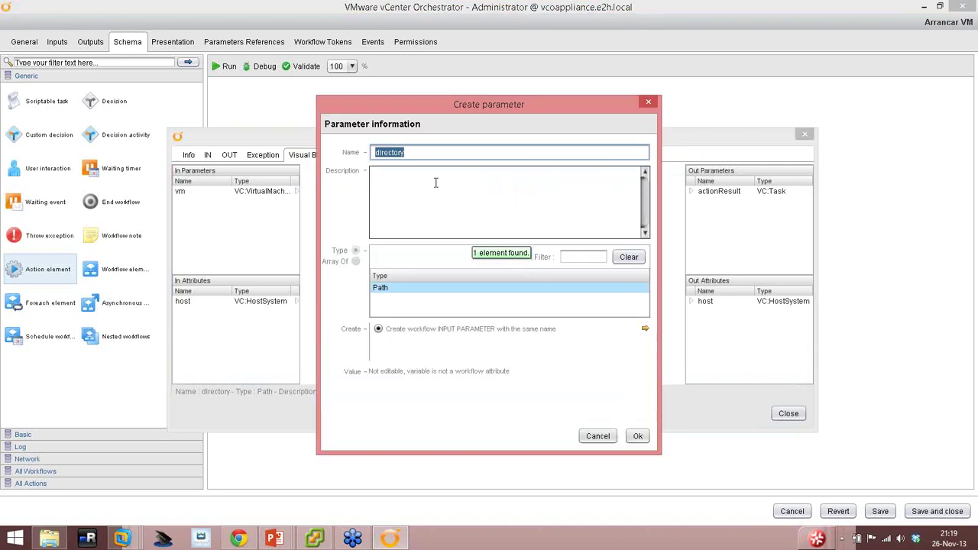
left_click(637, 437)
left_click(789, 415)
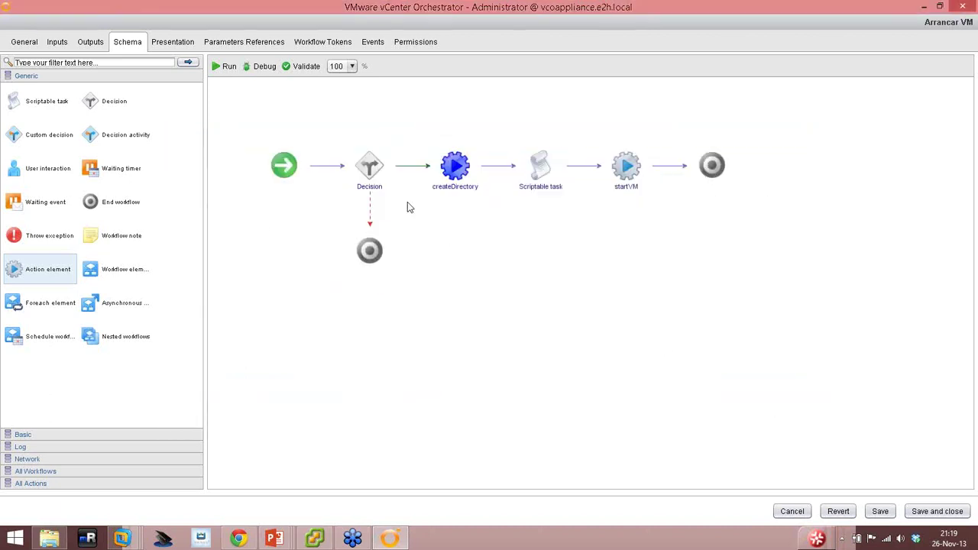
- Save Arrancar VM, check the run form's new directory field, and cancel without running
left_click(226, 66)
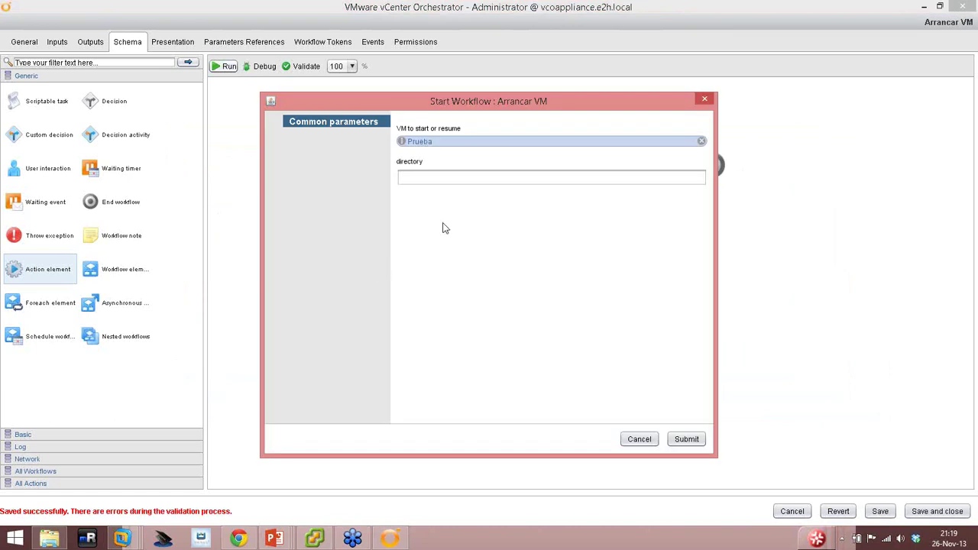
left_click(425, 175)
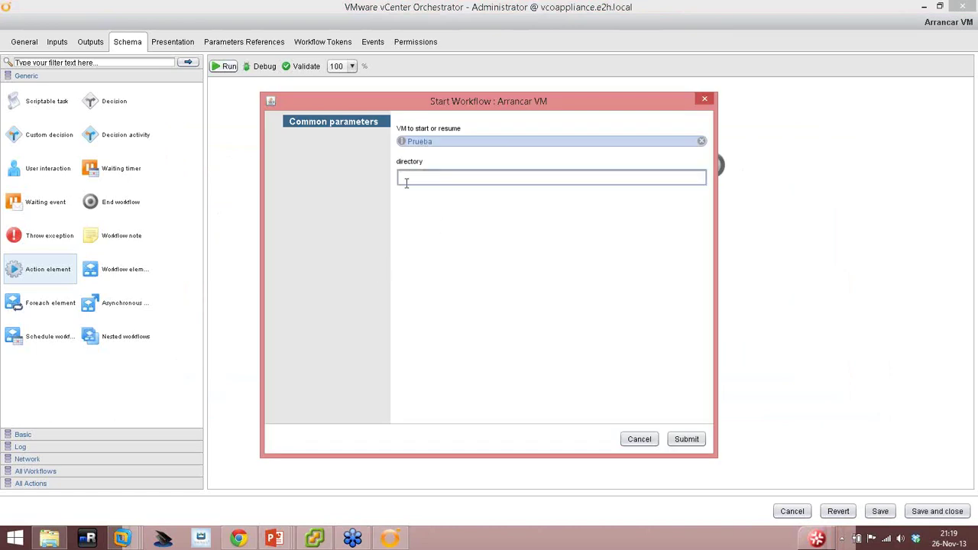
left_click(652, 439)
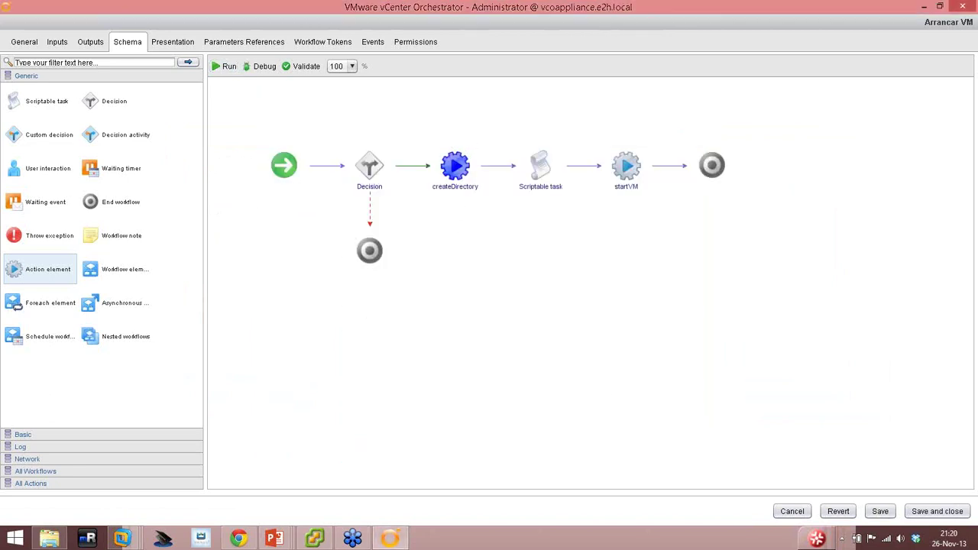
- Return to the slideshow and advance to the 'Documentación e historial' slide 14
mouse_move(273, 541)
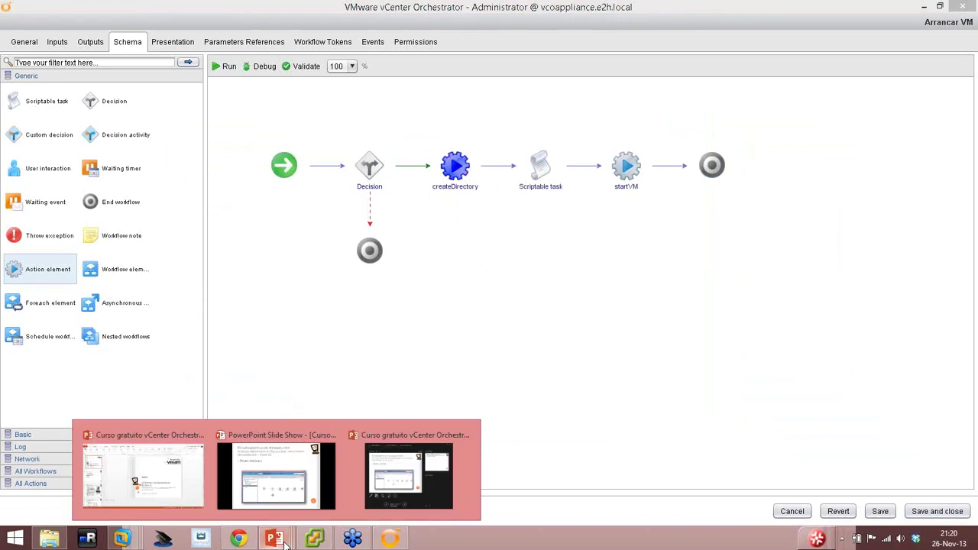
left_click(267, 477)
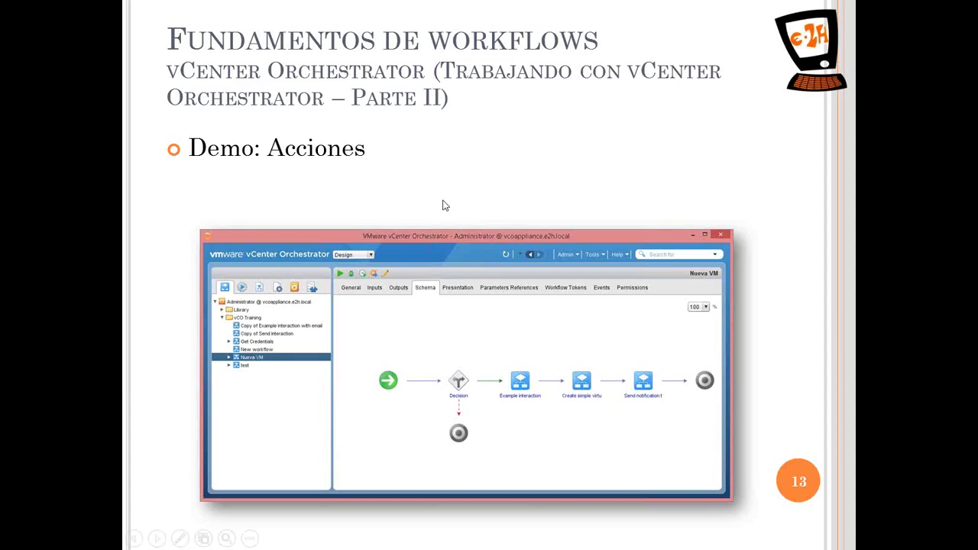
left_click(437, 242)
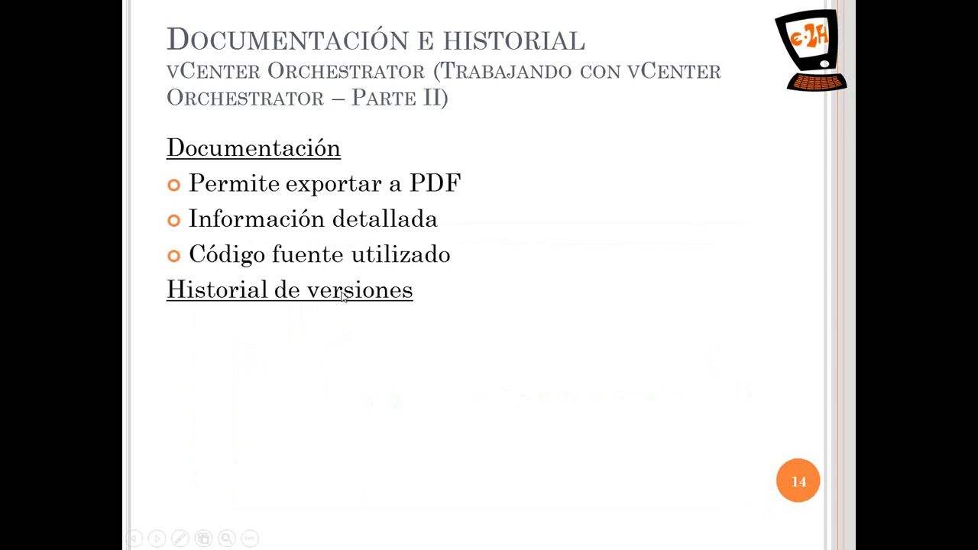
- Reveal the revert, version-increment and restore-deleted bullets, then advance to demo slide 15
left_click(345, 306)
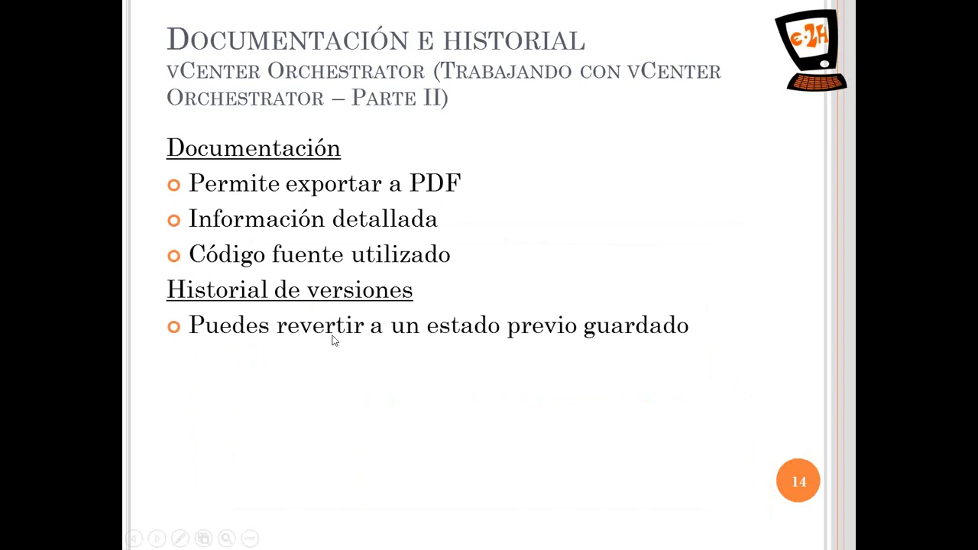
left_click(366, 401)
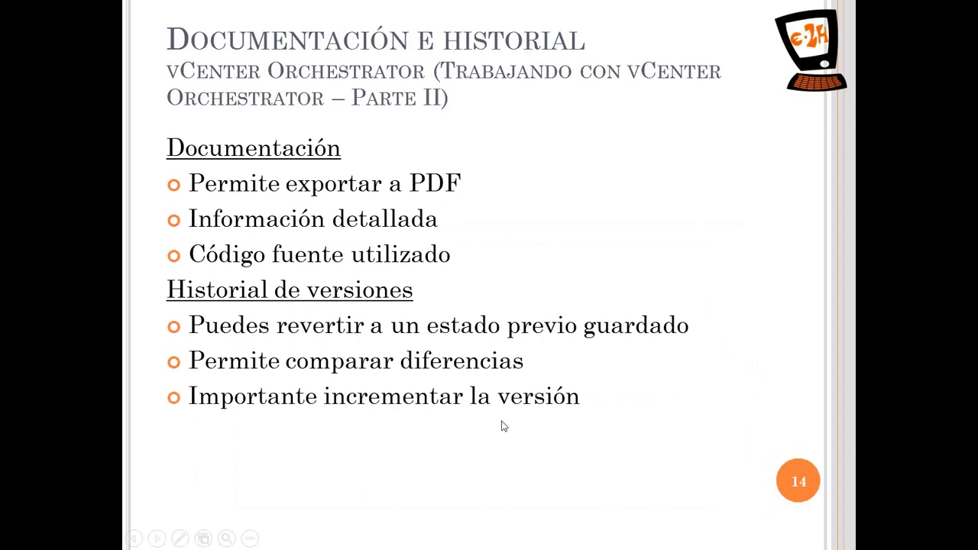
left_click(498, 430)
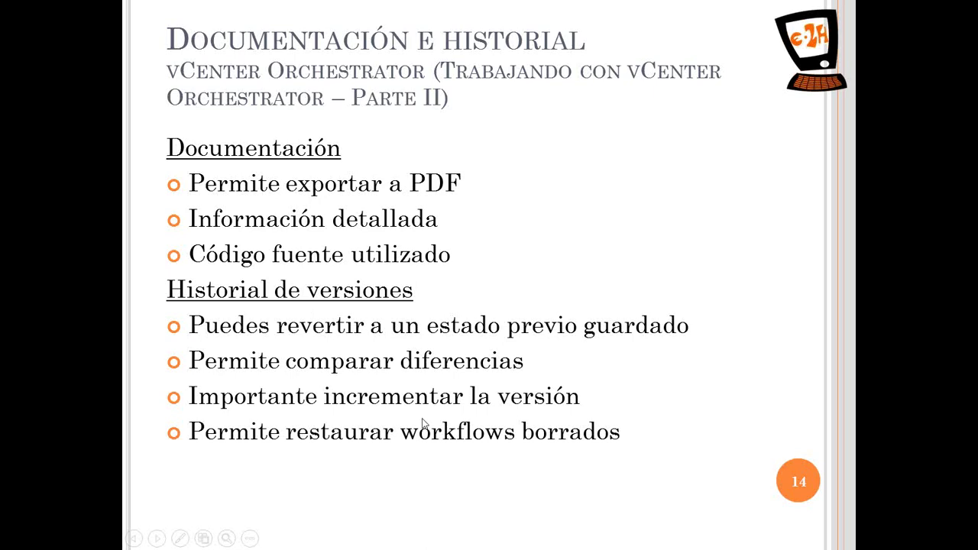
left_click(422, 424)
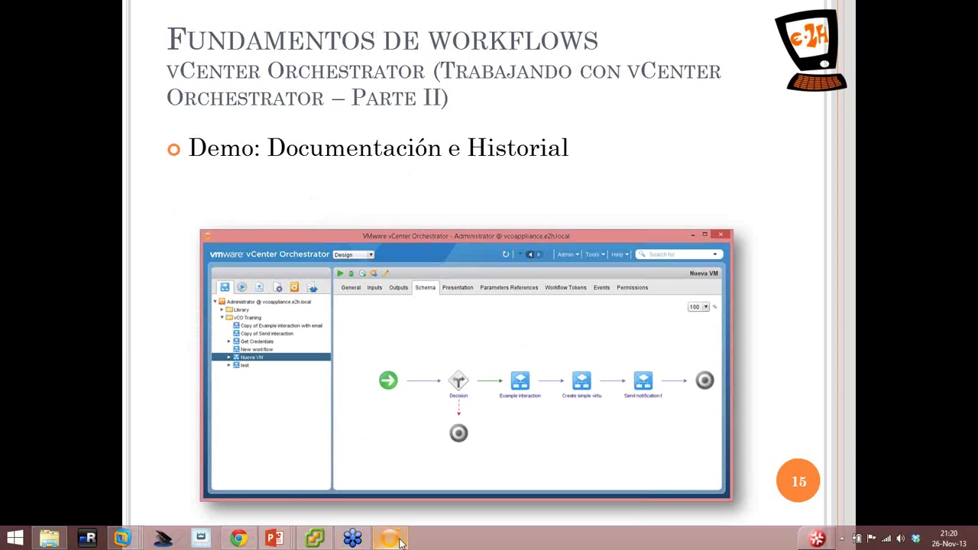
- Close the Arrancar VM editor in Orchestrator, discarding its unsaved changes
left_click(389, 537)
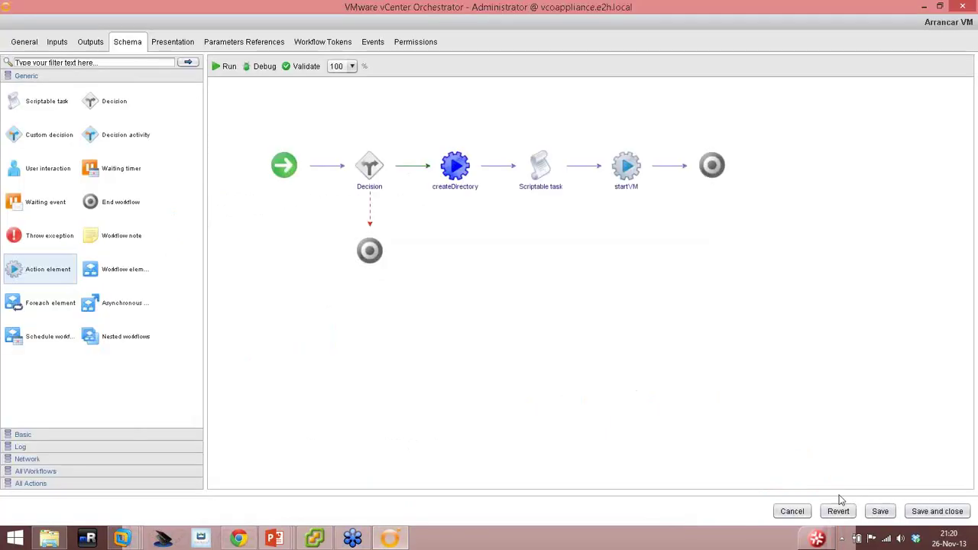
left_click(792, 511)
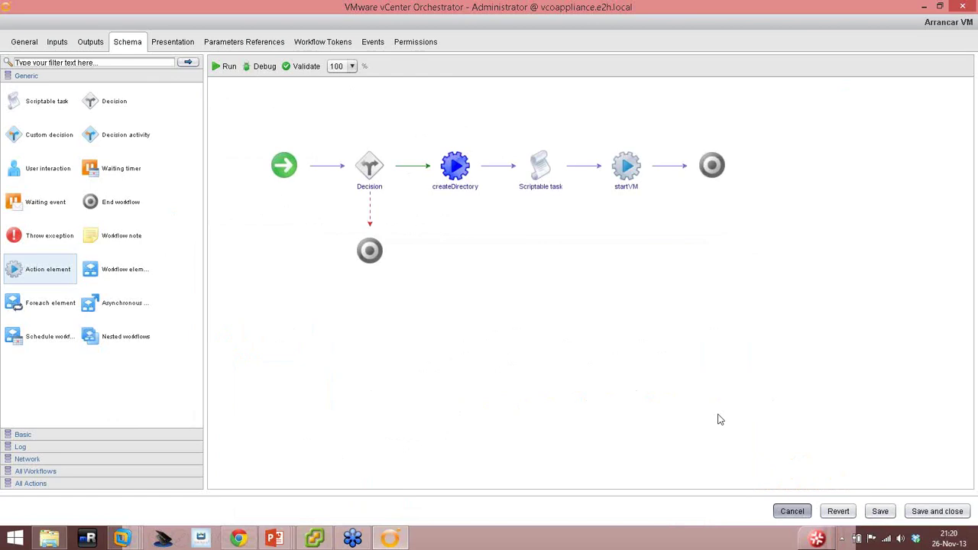
left_click(579, 308)
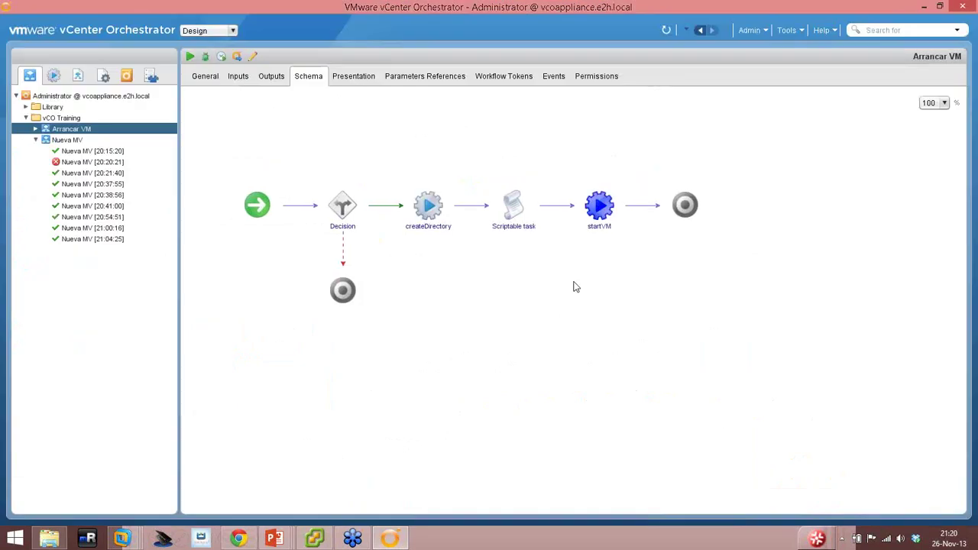
- Generate the Nueva MV workflow documentation and save it to Data (D:) as Nueva MV.pdf
left_click(71, 141)
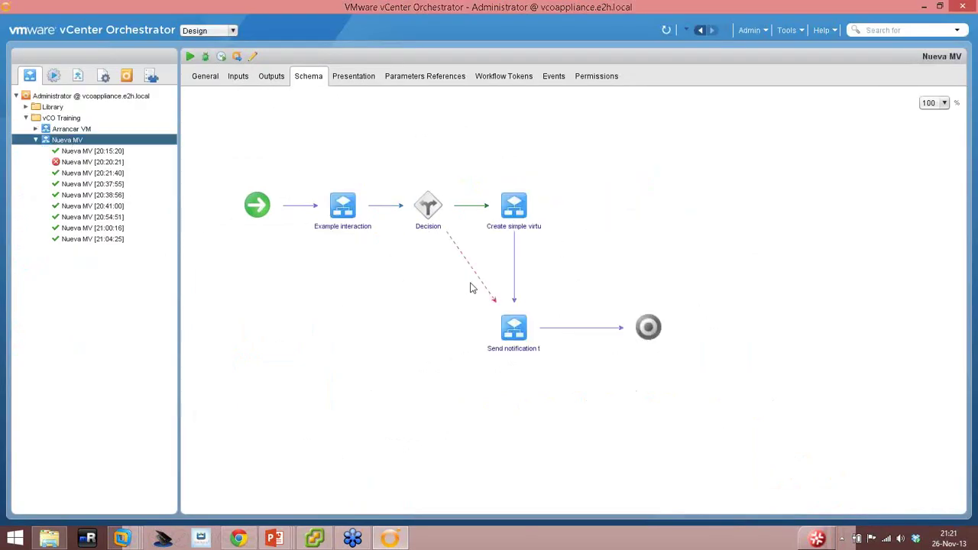
right_click(79, 148)
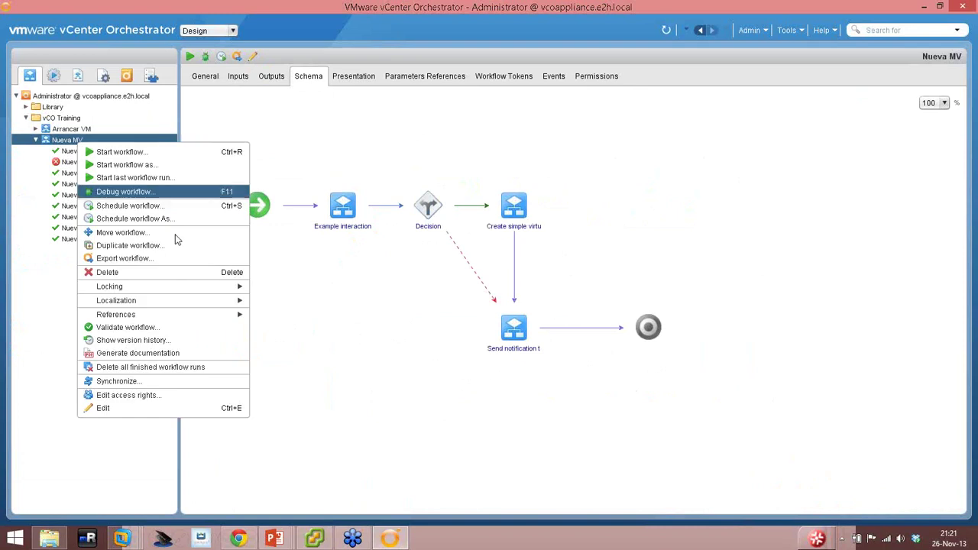
left_click(133, 356)
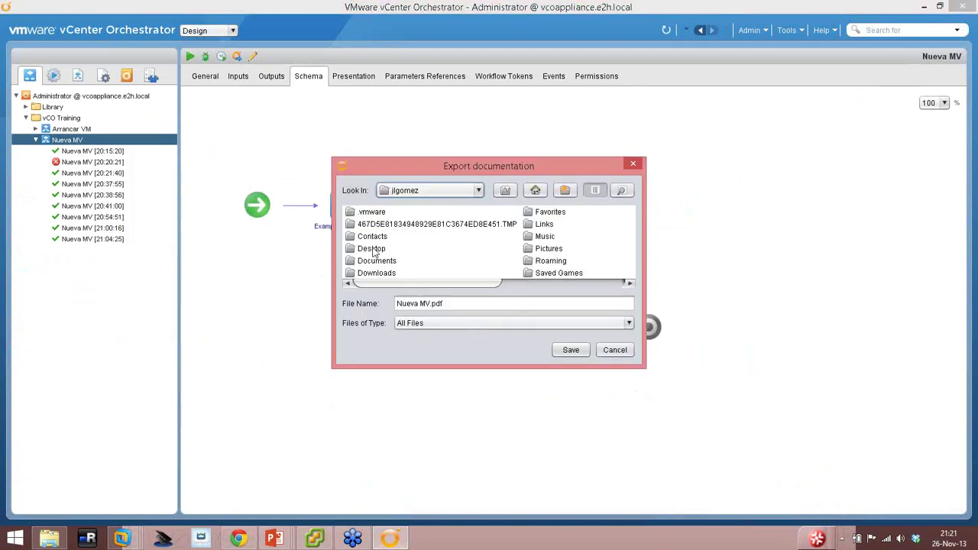
left_click(479, 194)
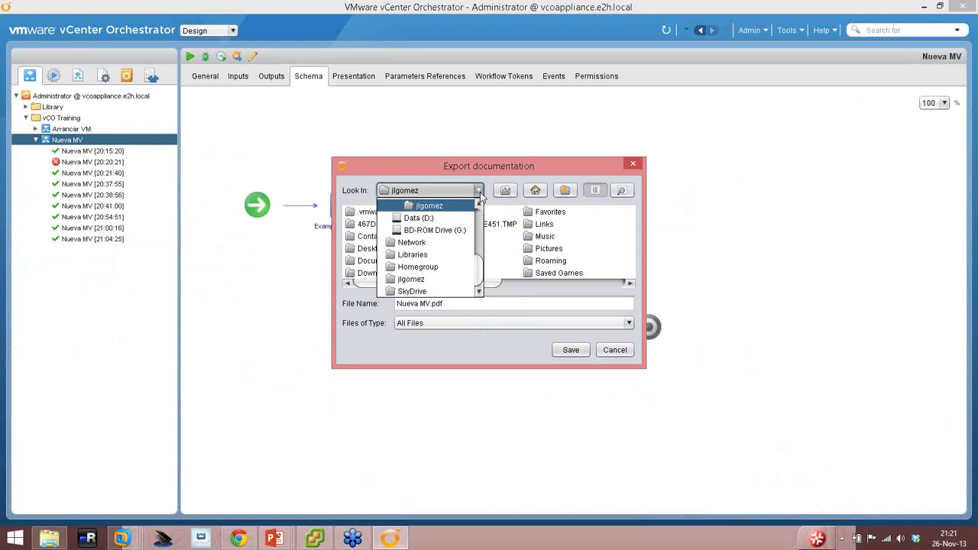
left_click(428, 219)
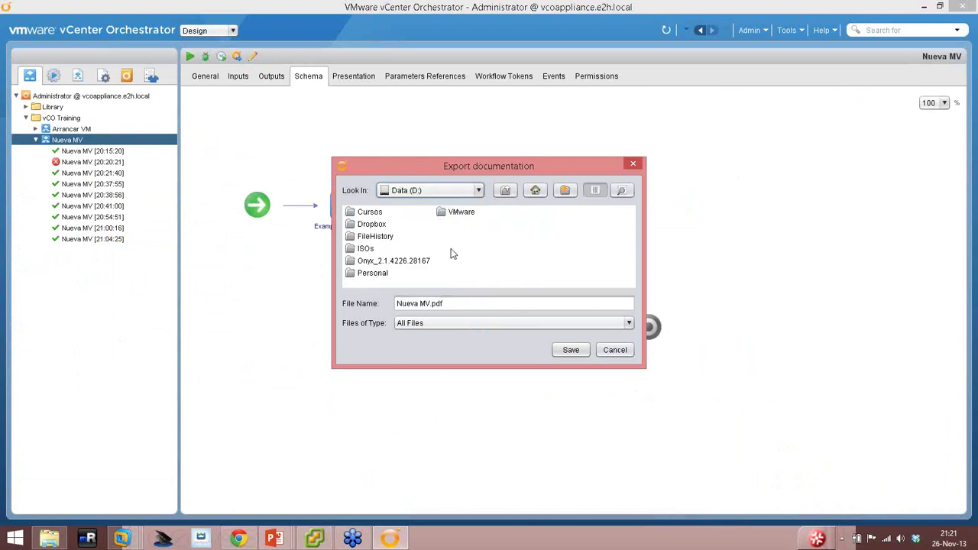
left_click(564, 350)
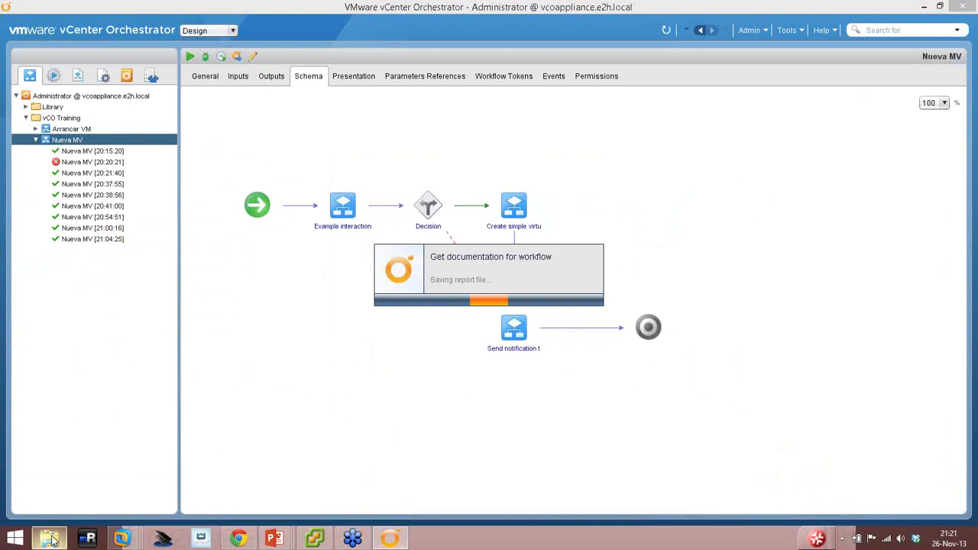
- Open Nueva MV.pdf from the Data (D:) drive in File Explorer
mouse_move(49, 538)
left_click(84, 466)
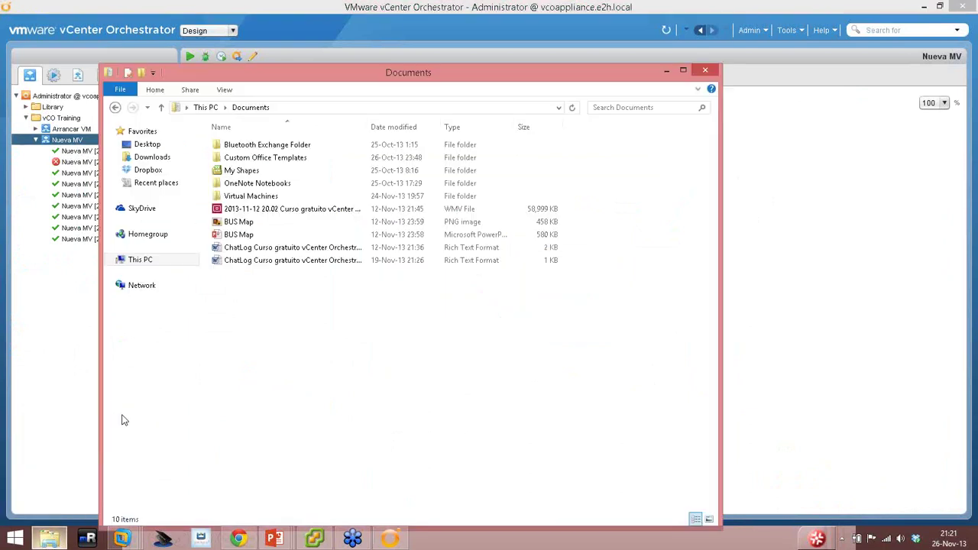
left_click(142, 260)
double_click(397, 241)
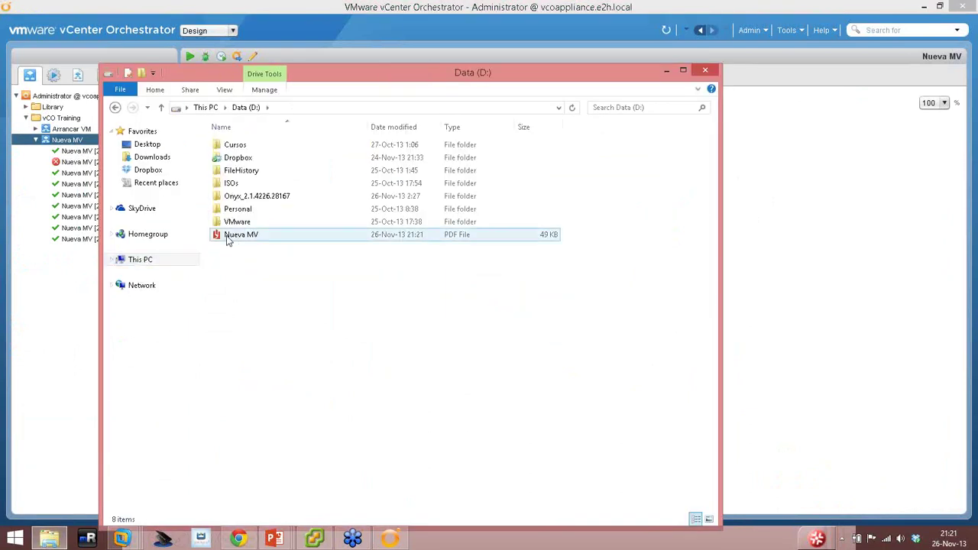
double_click(249, 236)
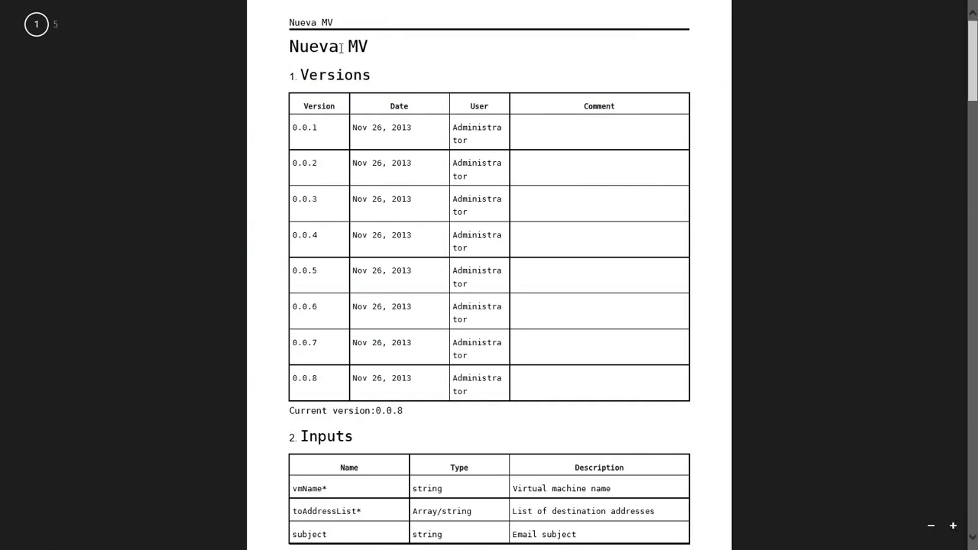
- Highlight the Versions table and the vmName, toAddressList and subject inputs in the PDF
left_click_drag(320, 73, 347, 104)
left_click(304, 128)
double_click(405, 127)
scroll(487, 143, "down", 1)
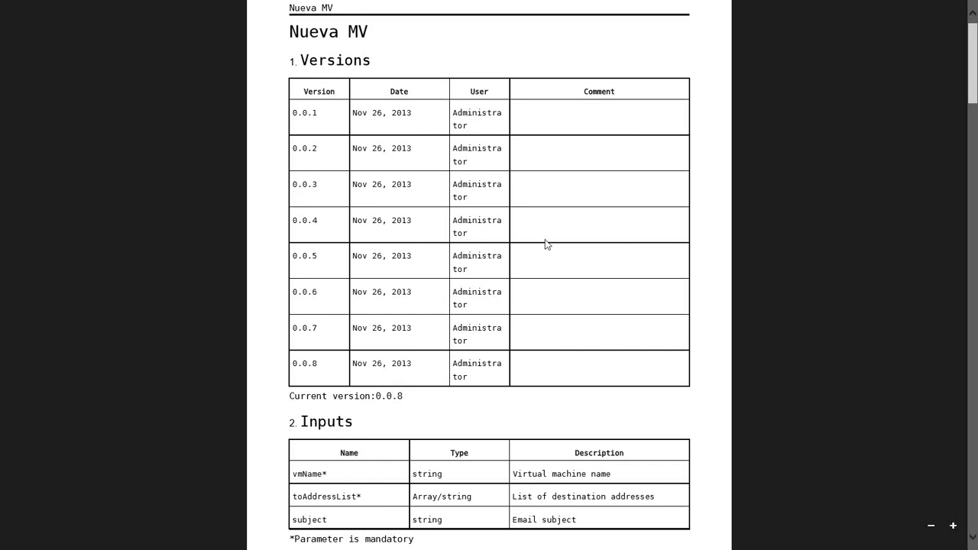
scroll(461, 206, "down", 2)
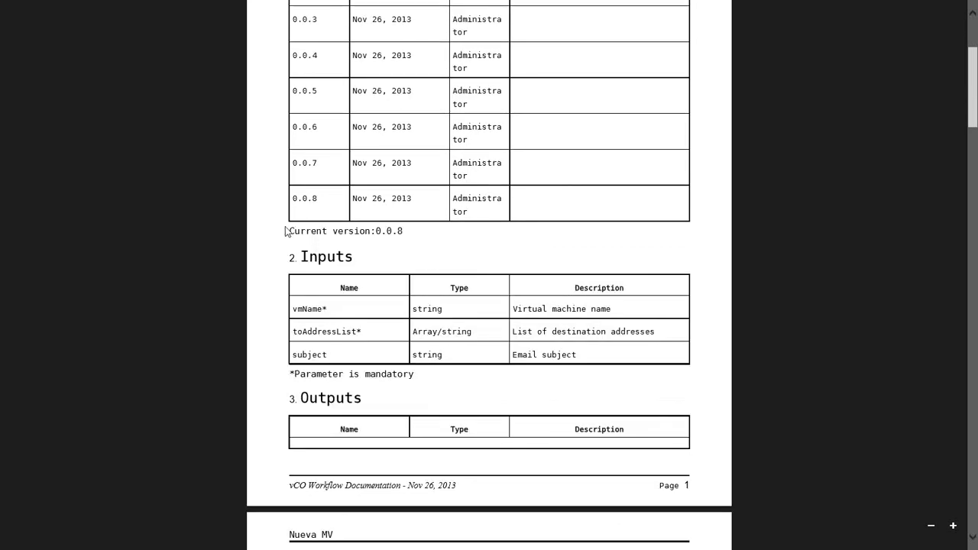
double_click(321, 262)
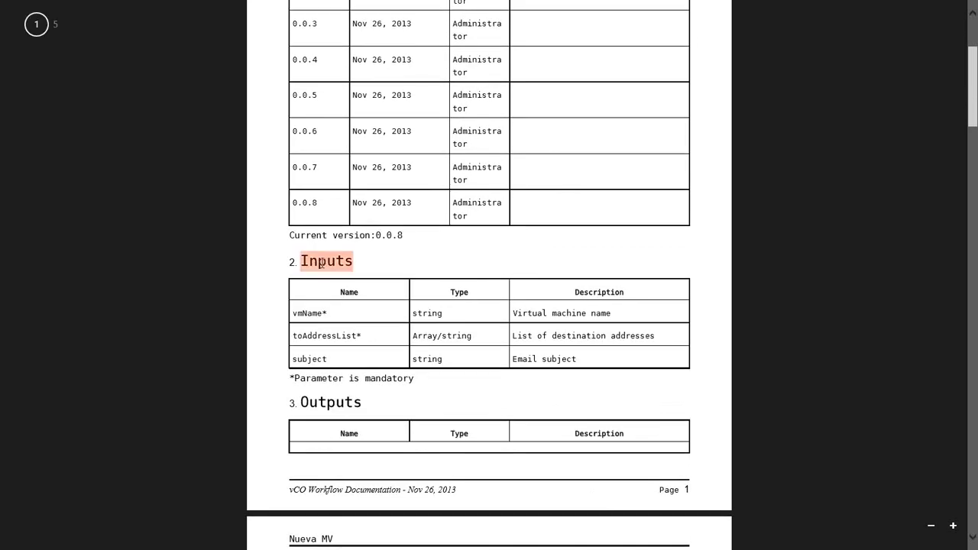
double_click(311, 313)
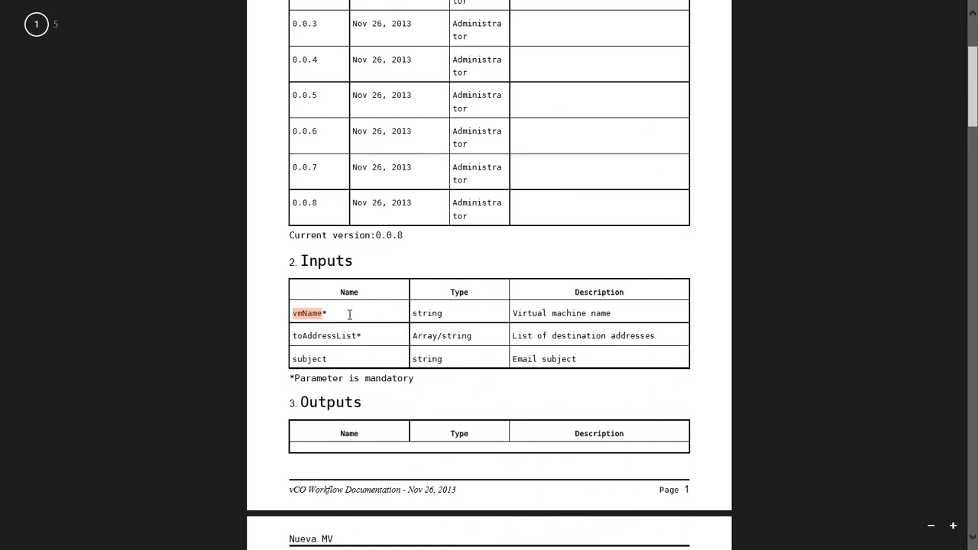
double_click(314, 336)
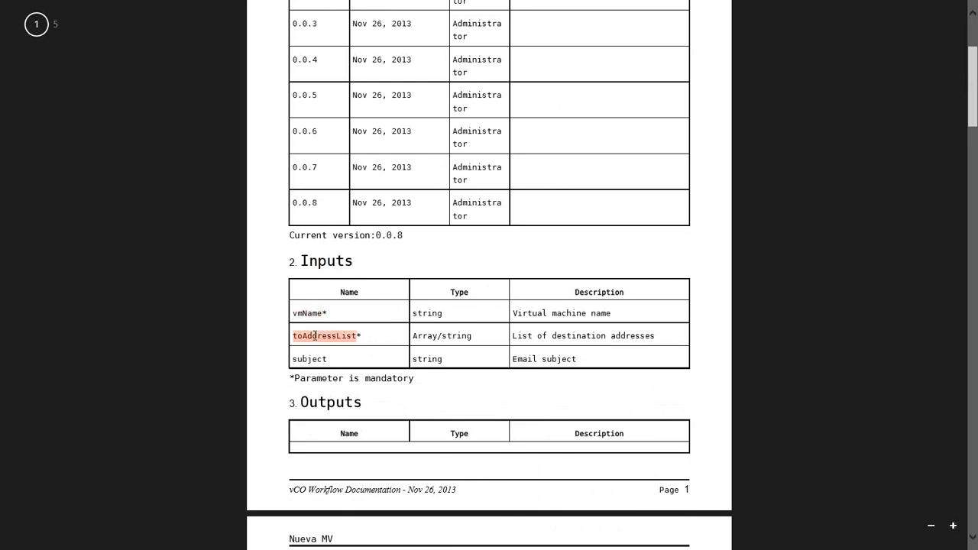
triple_click(313, 360)
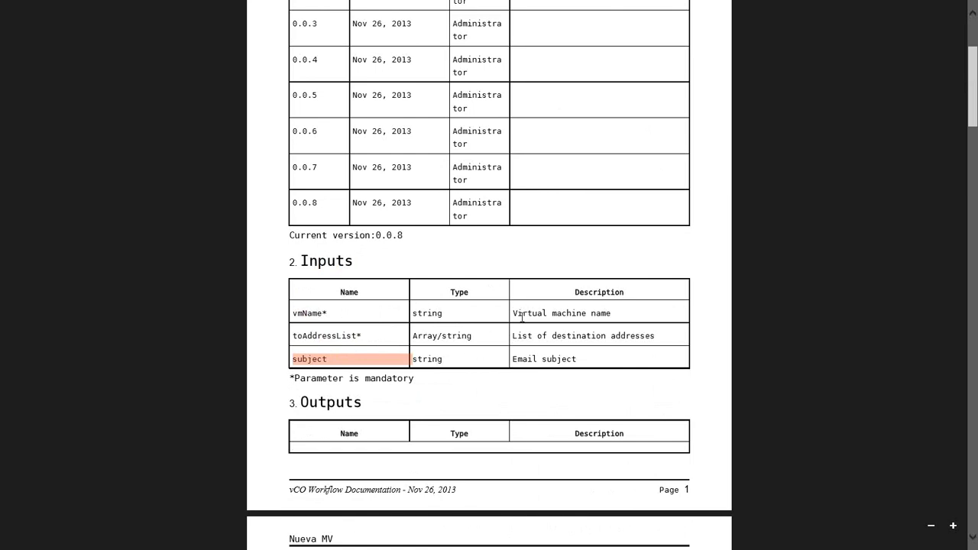
- Scroll through the rest of the Nueva MV documentation, then close the reader
scroll(586, 323, "down", 3)
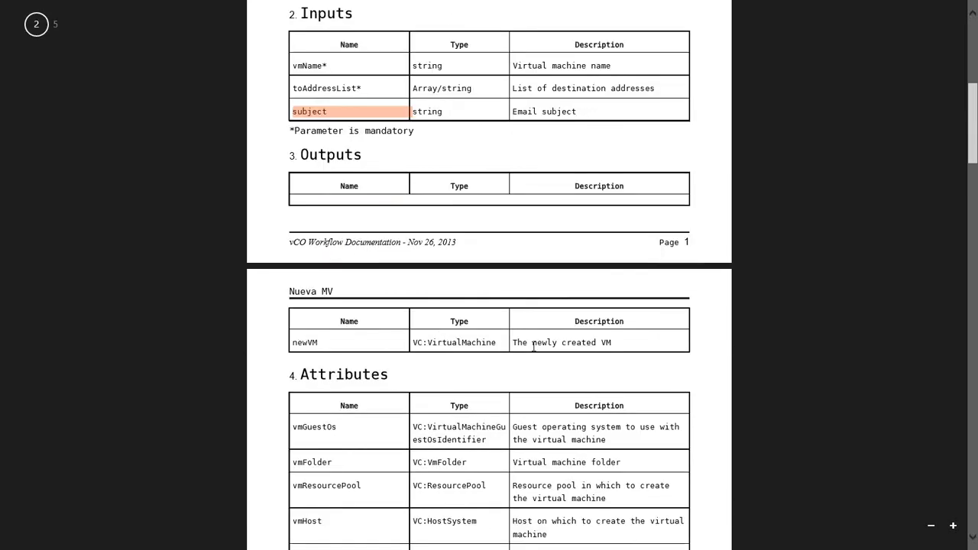
scroll(338, 277, "down", 2)
scroll(524, 273, "down", 4)
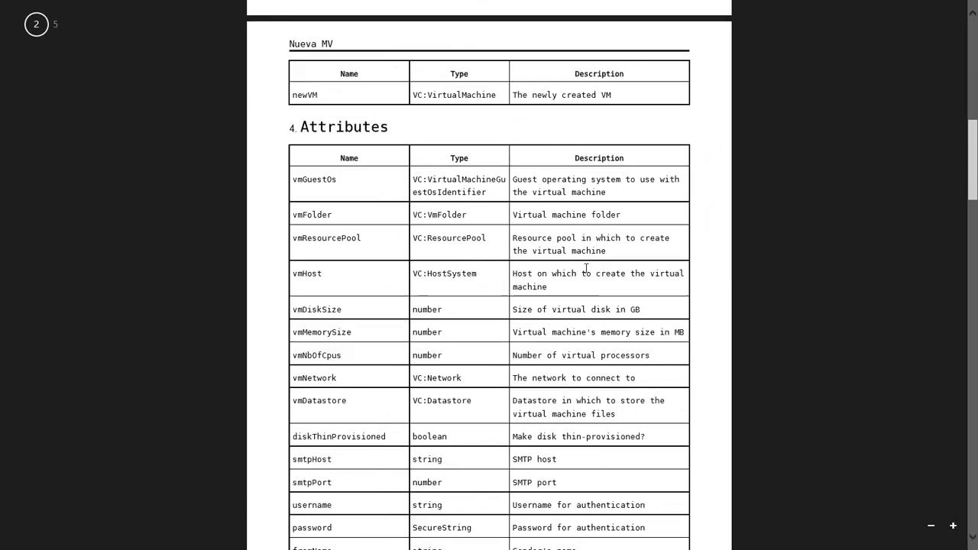
scroll(418, 237, "down", 4)
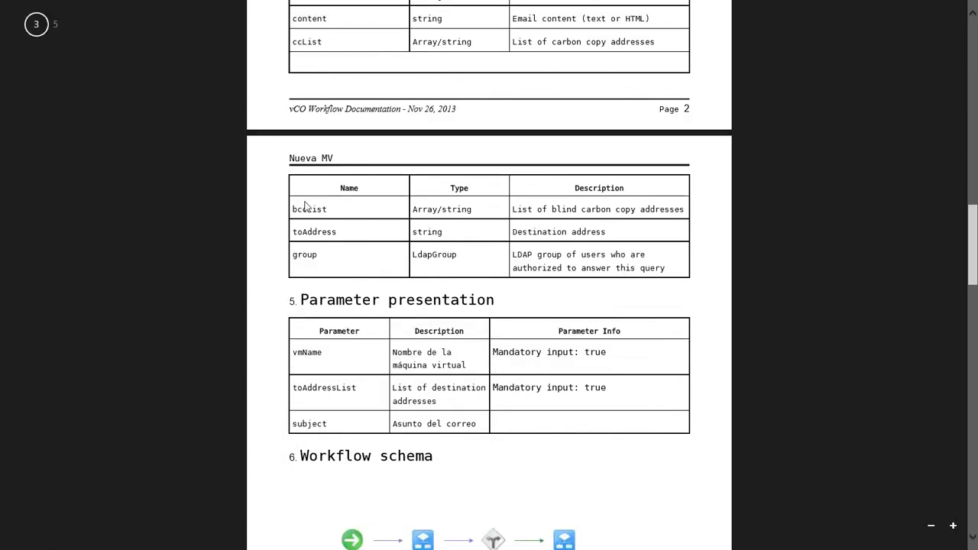
scroll(306, 207, "down", 2)
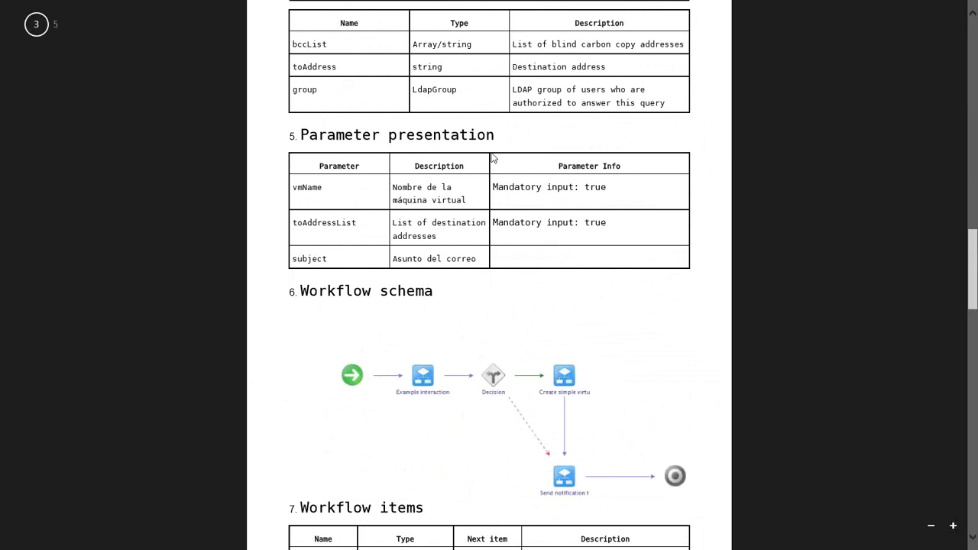
scroll(511, 259, "down", 3)
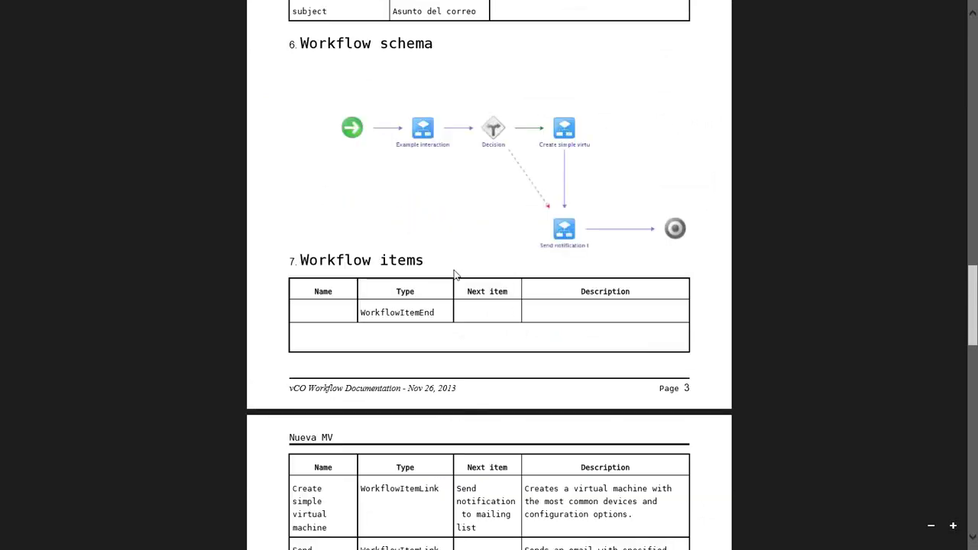
scroll(395, 282, "down", 1)
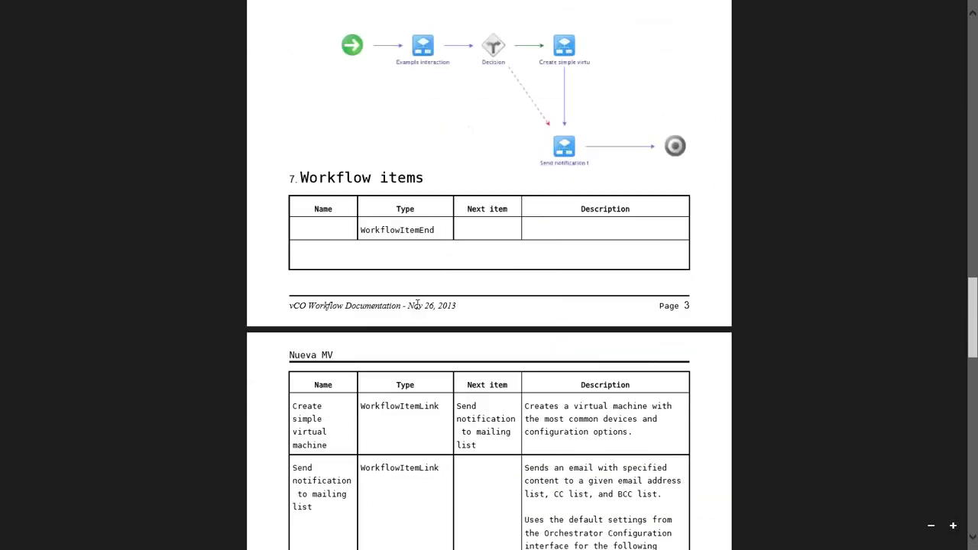
scroll(334, 387, "down", 3)
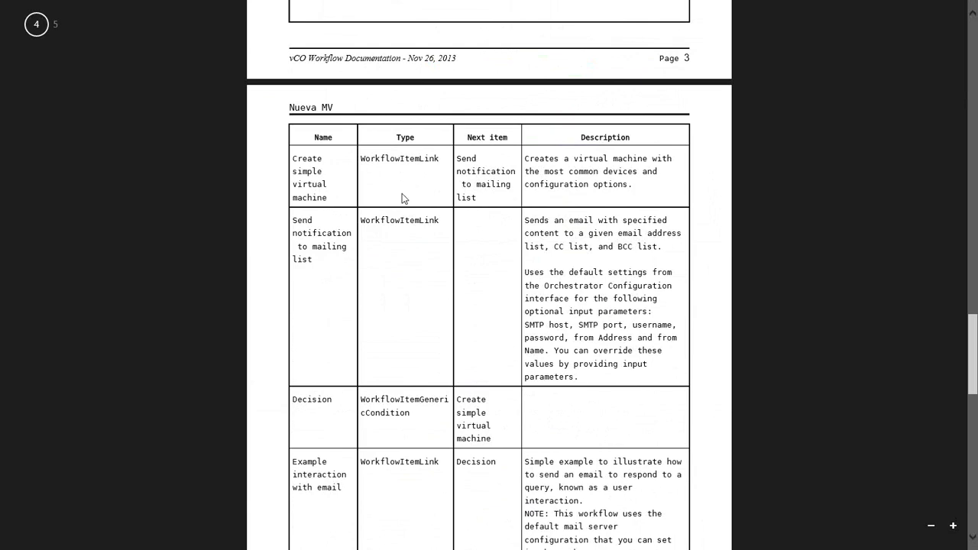
scroll(384, 247, "down", 6)
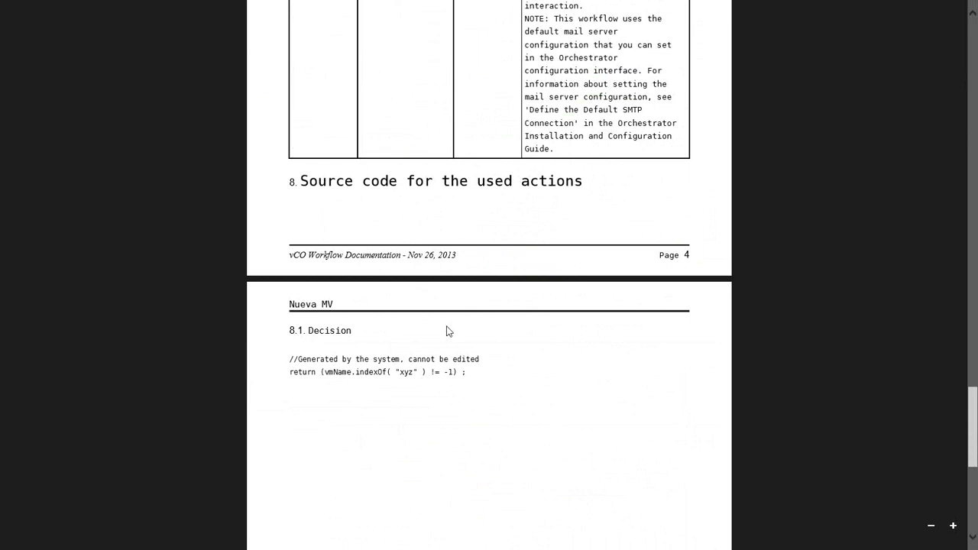
scroll(457, 325, "down", 4)
scroll(454, 323, "up", 9)
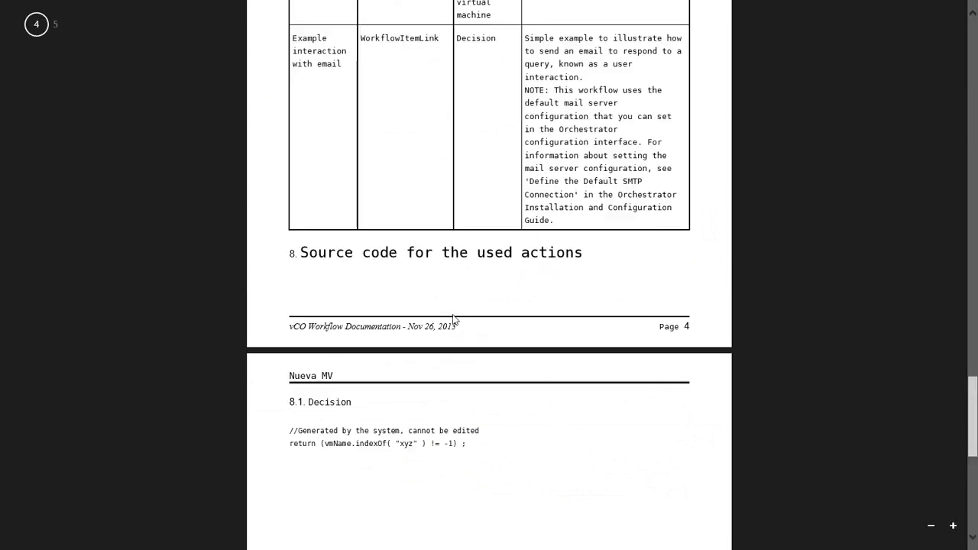
scroll(453, 320, "up", 20)
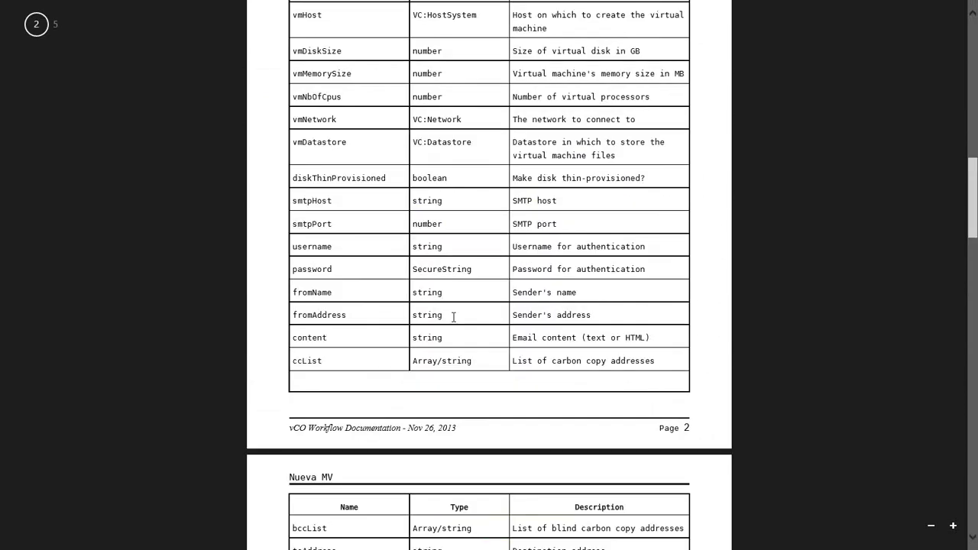
scroll(453, 321, "up", 3)
scroll(460, 317, "down", 1)
scroll(460, 316, "up", 1)
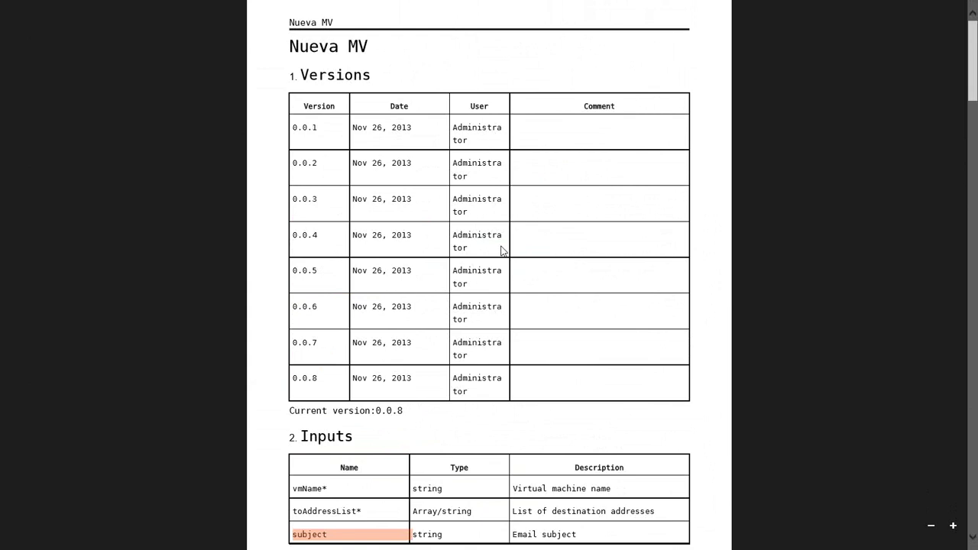
scroll(500, 249, "down", 3)
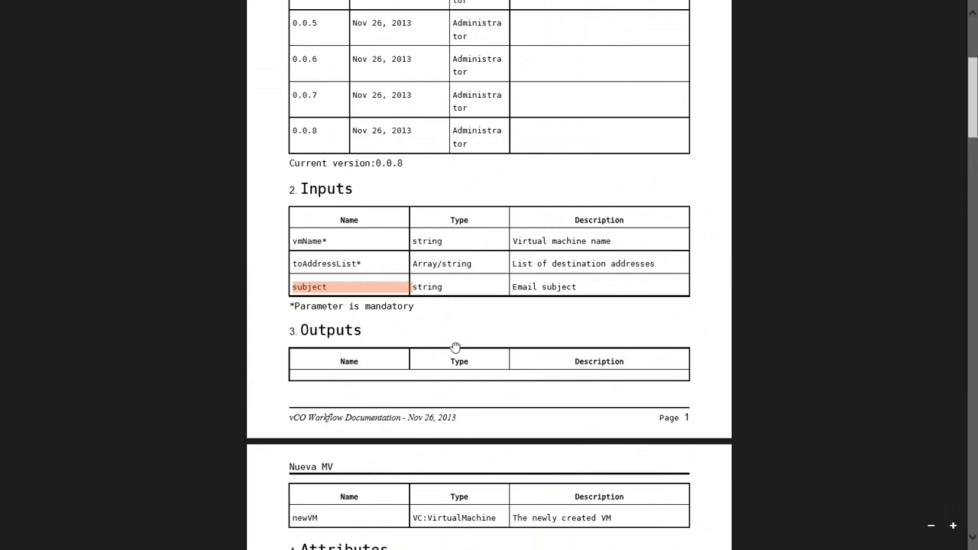
key("alt+F4")
key("alt+F4")
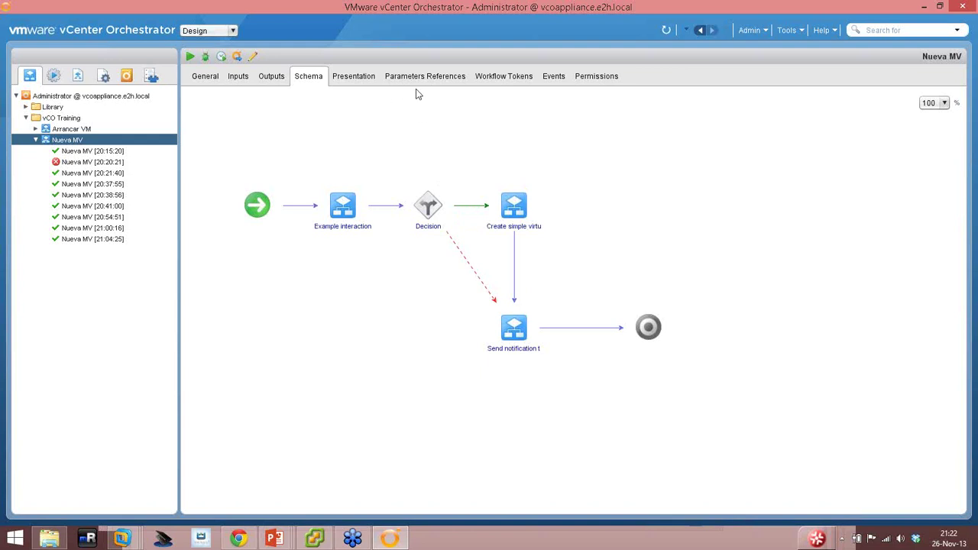
- Add a note reading 'Interacción' covering the start element and Example interaction
left_click(252, 56)
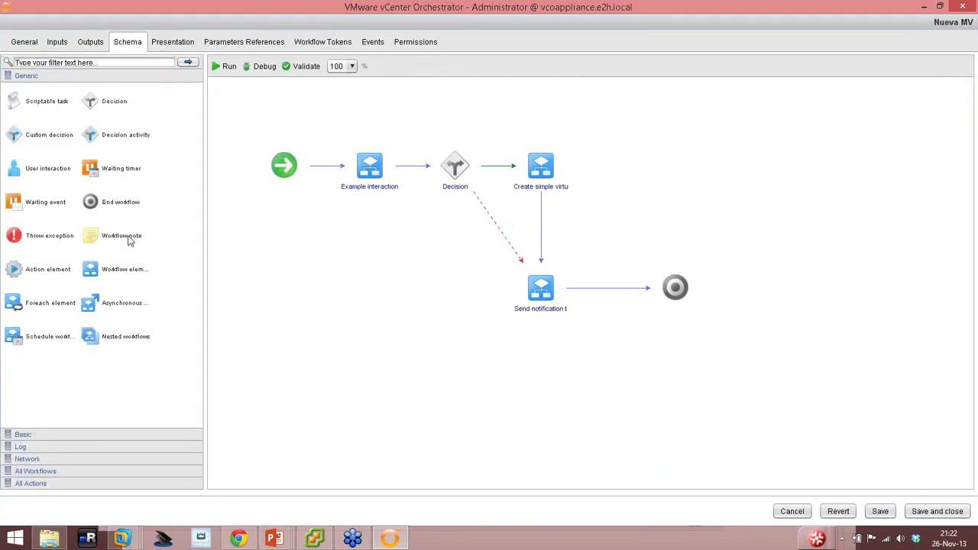
left_click_drag(129, 241, 287, 163)
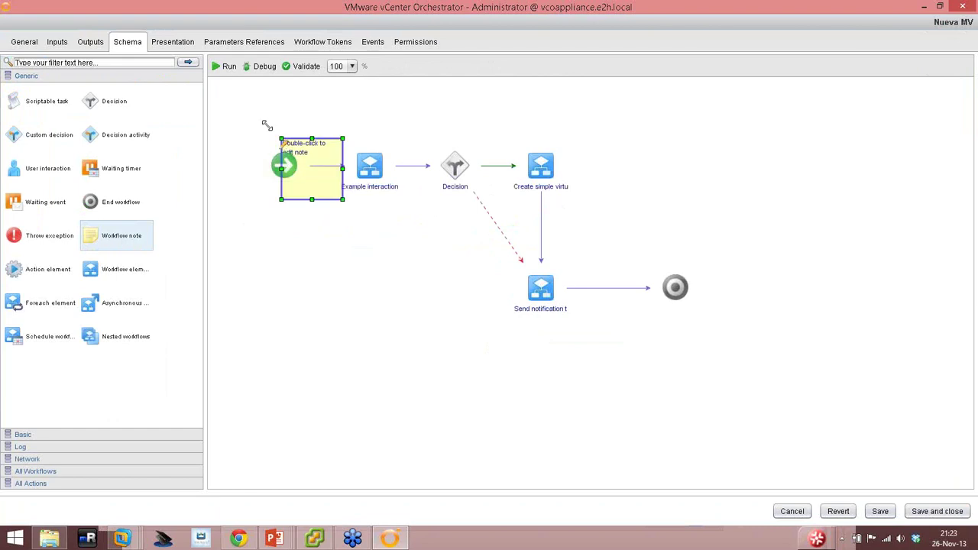
left_click_drag(267, 125, 258, 127)
left_click_drag(349, 203, 440, 211)
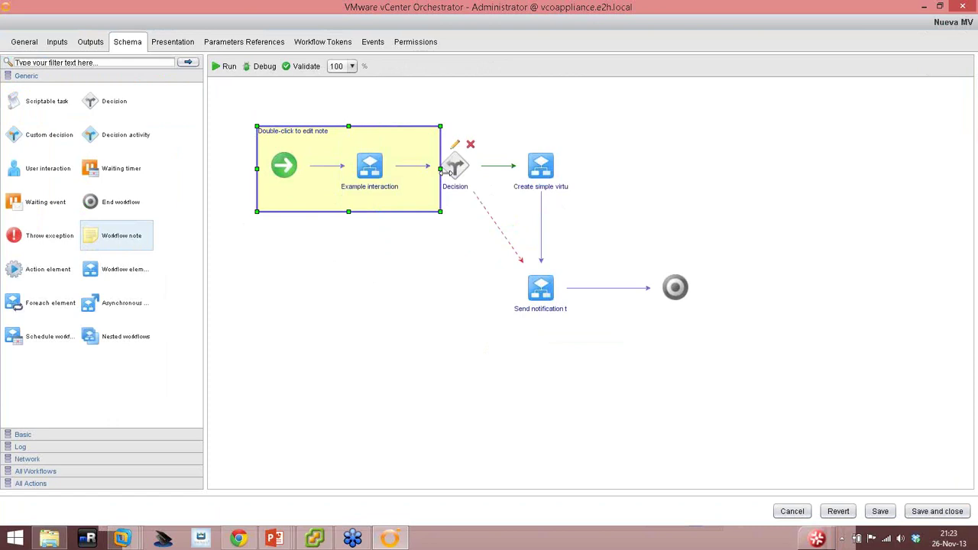
left_click_drag(429, 168, 416, 168)
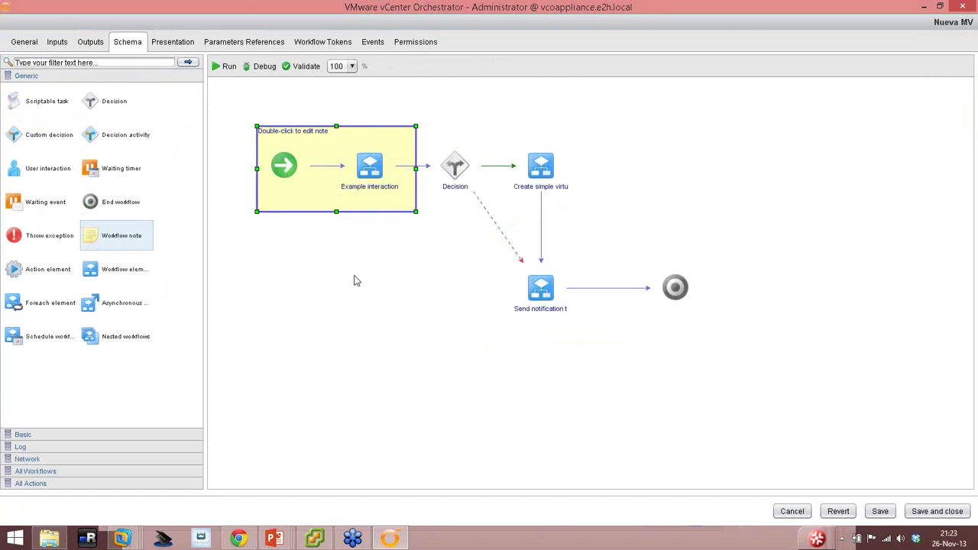
double_click(313, 147)
key("BackSpace")
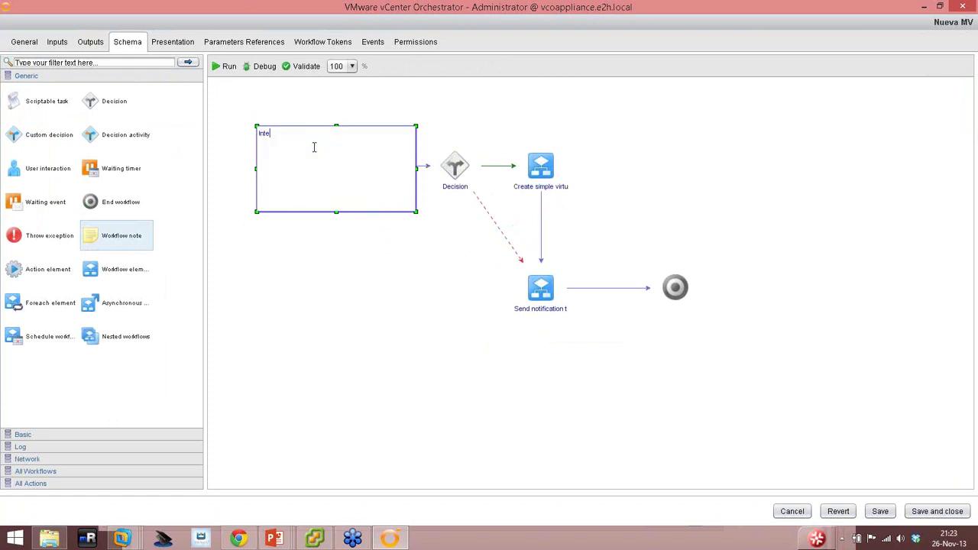
type("Interacción")
key("Return")
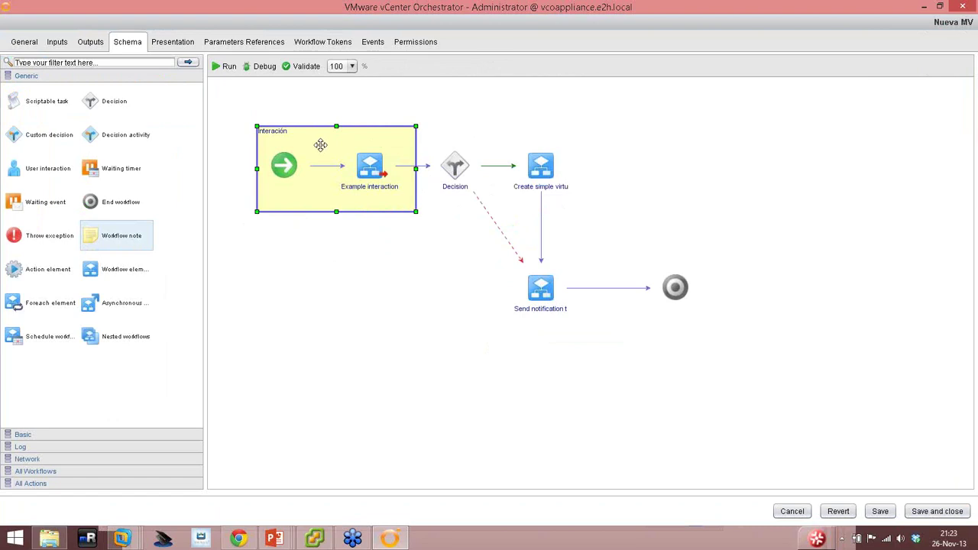
- Colour the 'Interacción' note pink
double_click(320, 145)
left_click(227, 171)
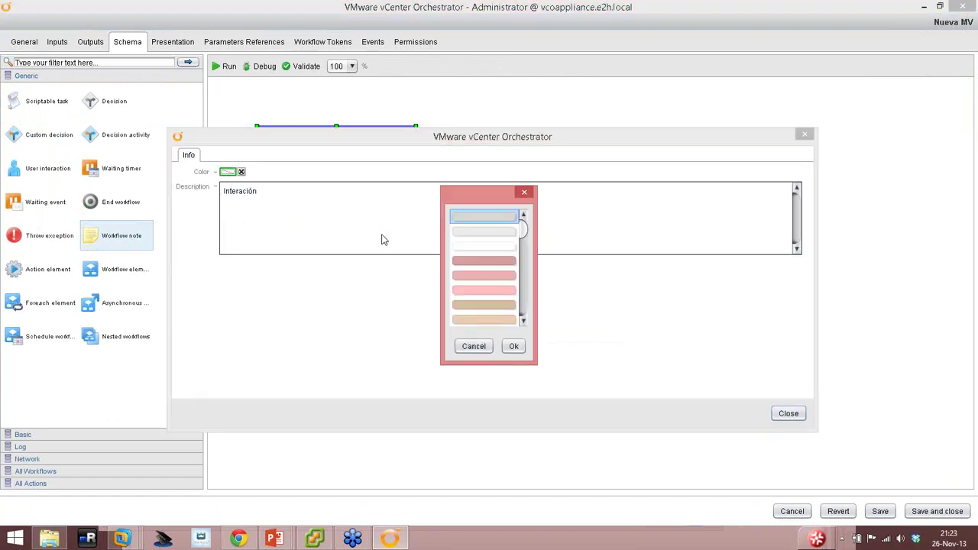
left_click(471, 263)
left_click(513, 346)
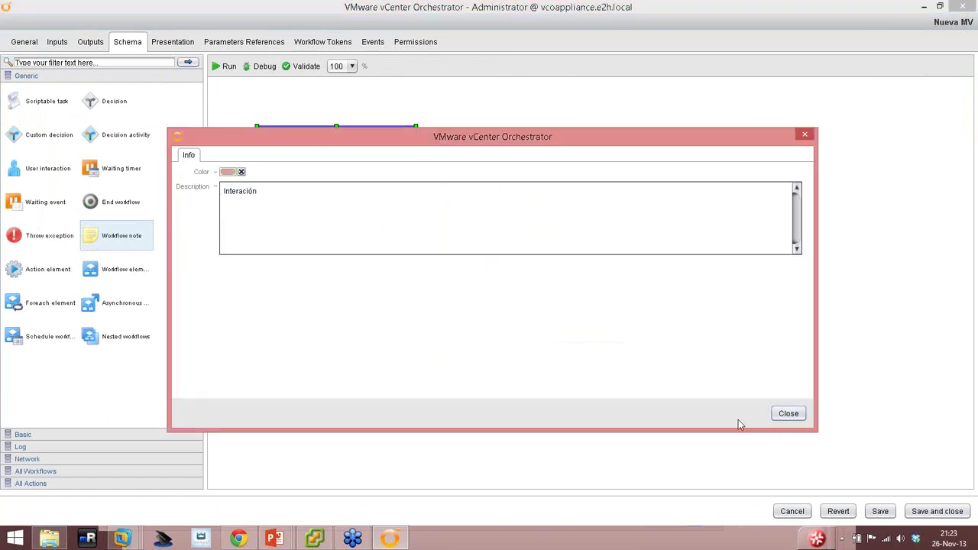
left_click(788, 414)
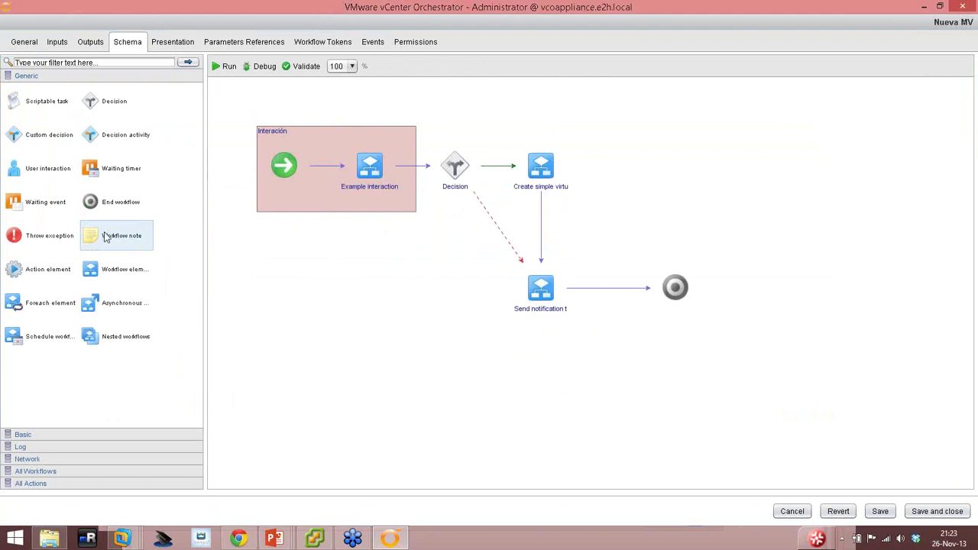
- Add a second note around Decision reading 'Si la VM contiene xyz se crea'
left_click_drag(106, 237, 470, 126)
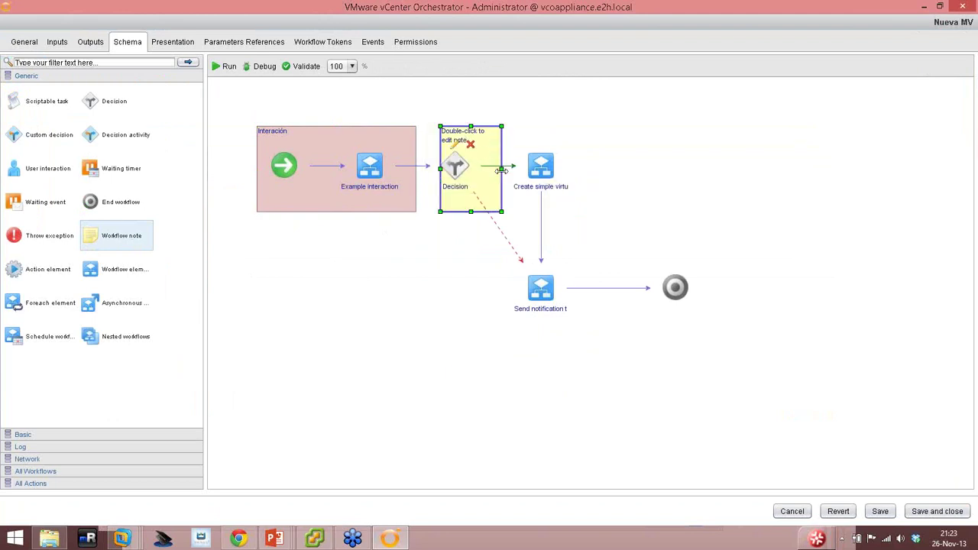
left_click_drag(502, 169, 601, 187)
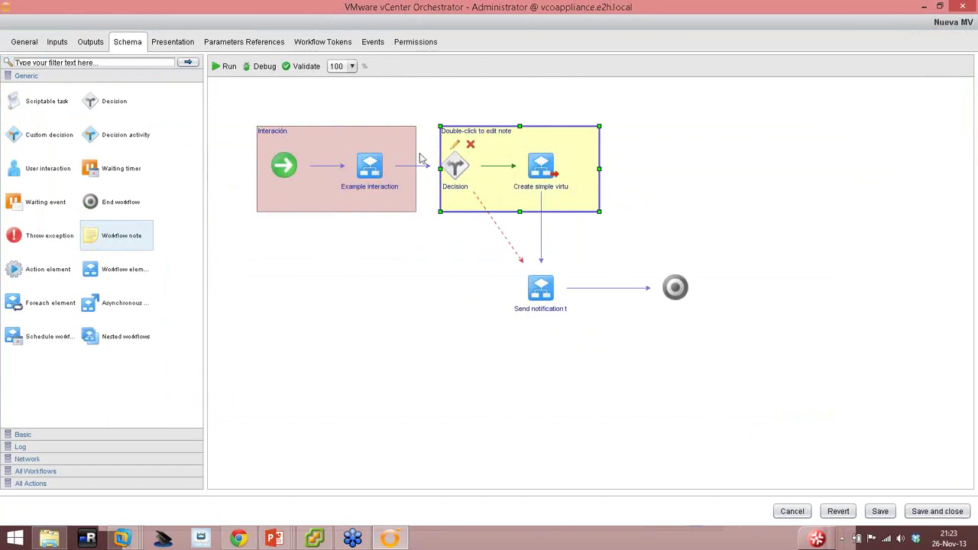
left_click_drag(440, 168, 427, 170)
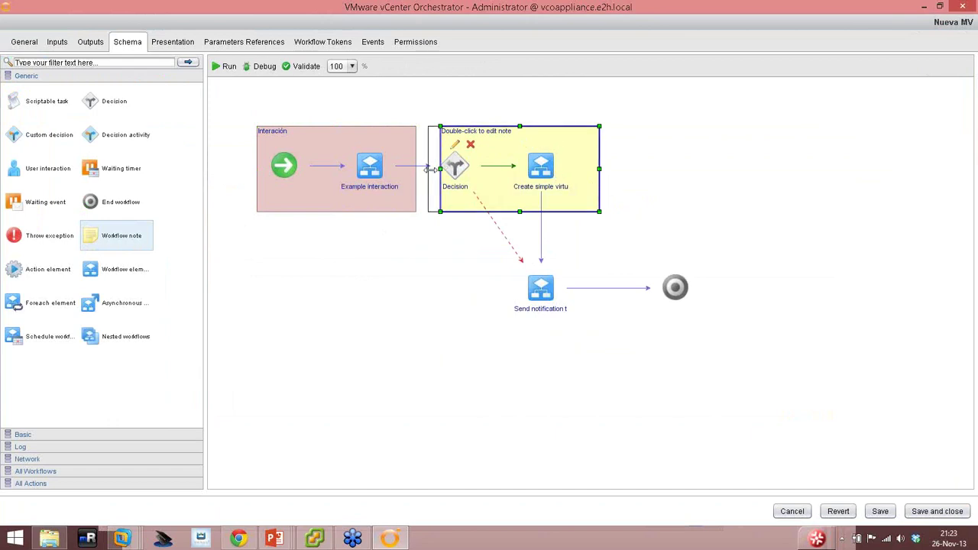
double_click(485, 132)
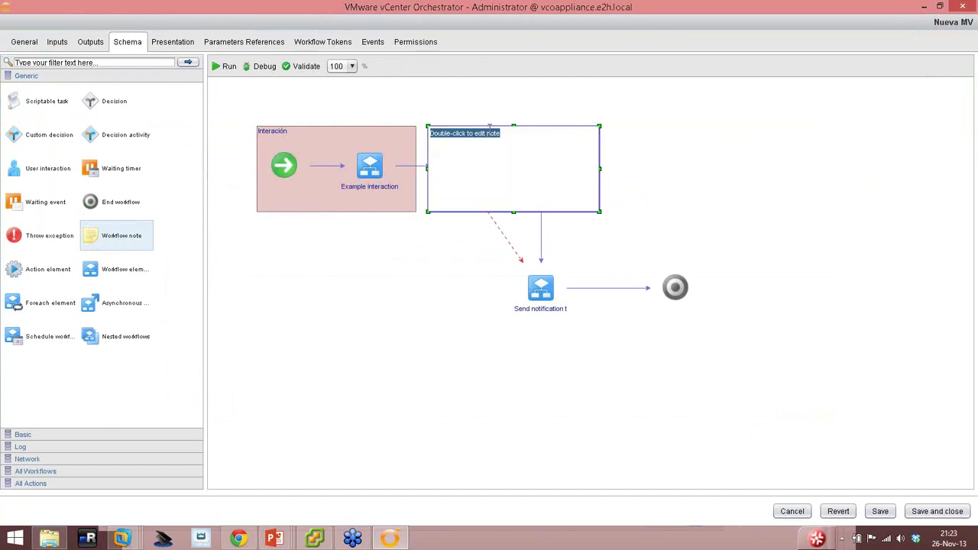
type("Si la VM contiene xyz se crea")
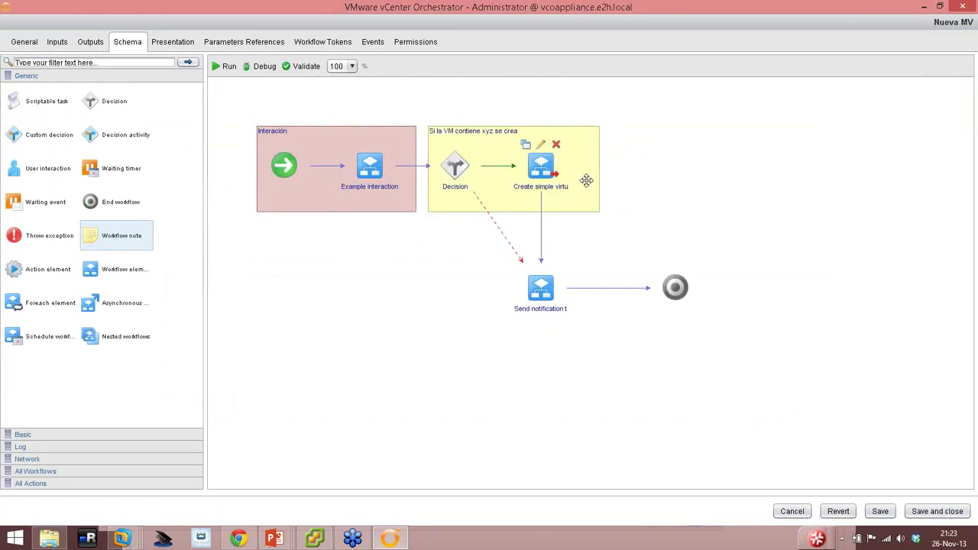
- Colour the second note tan and save the Nueva MV workflow
left_click(540, 144)
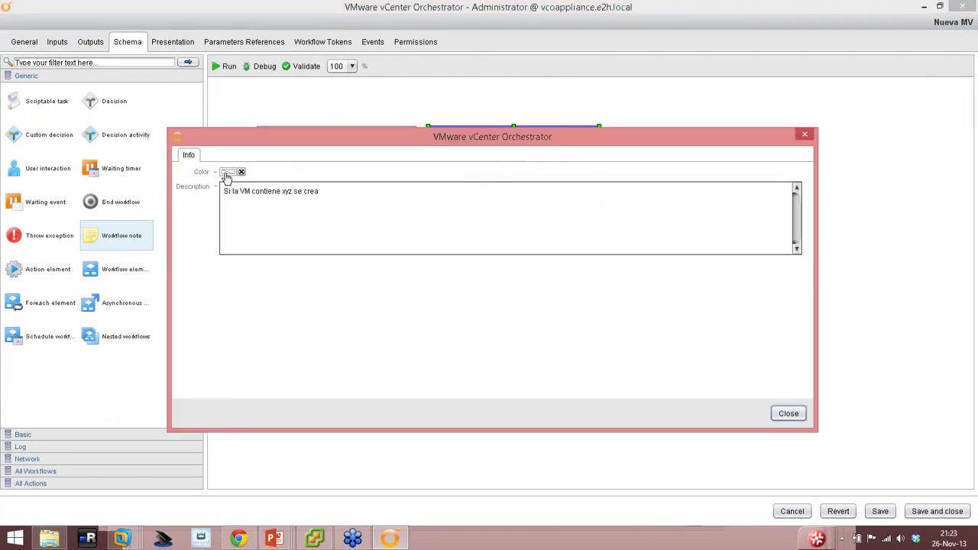
left_click(226, 171)
left_click(483, 320)
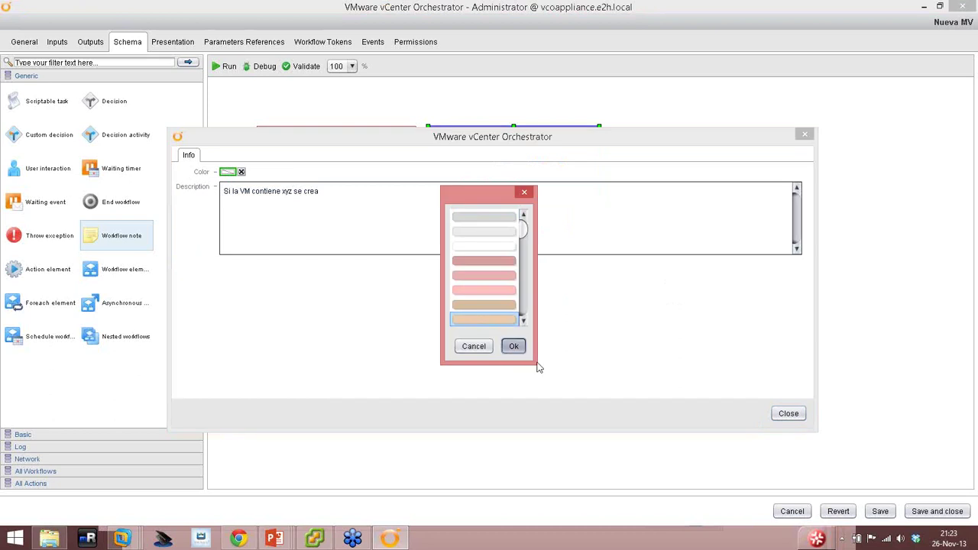
left_click(514, 346)
left_click(788, 414)
left_click(392, 355)
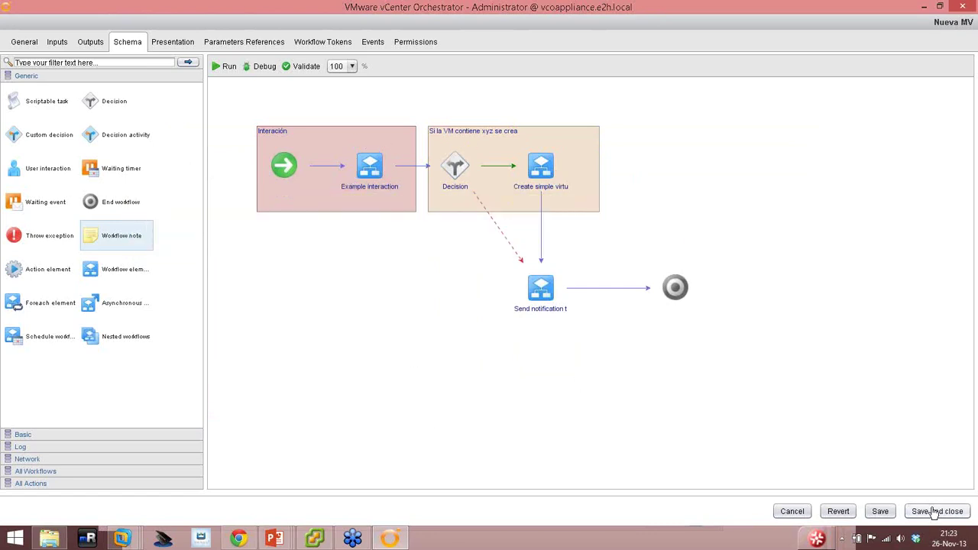
left_click(938, 512)
- Save Nueva MV as a new version and compare version 0.0.5 against it
left_click(529, 319)
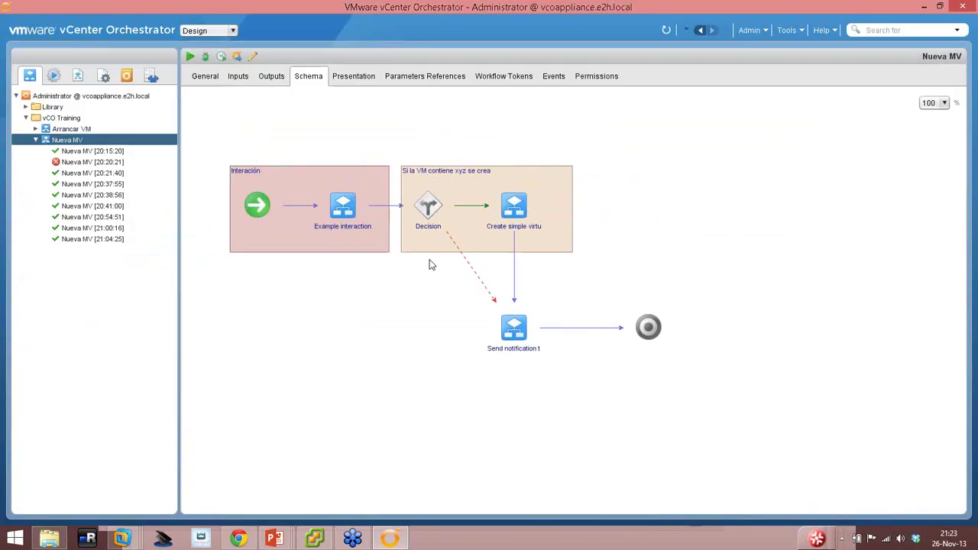
left_click(211, 78)
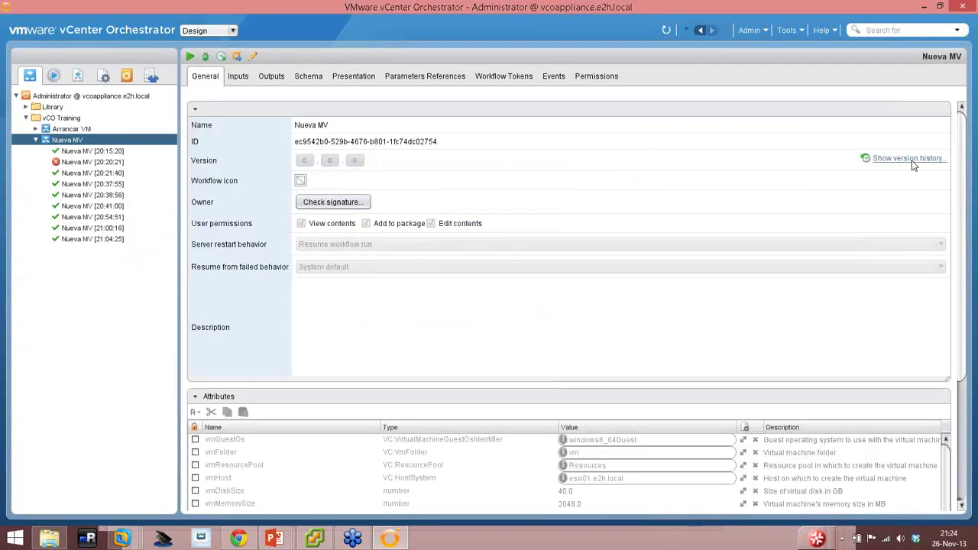
left_click(911, 160)
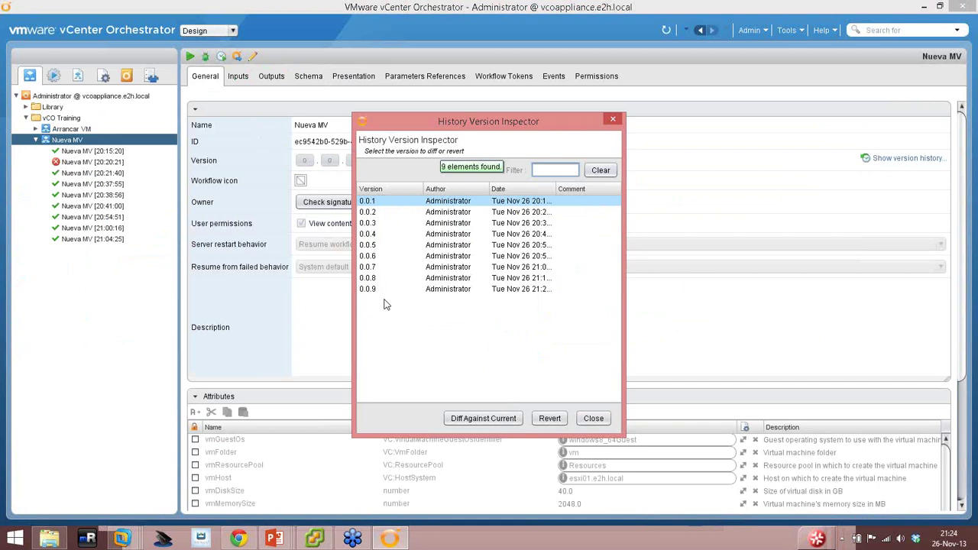
left_click(380, 244)
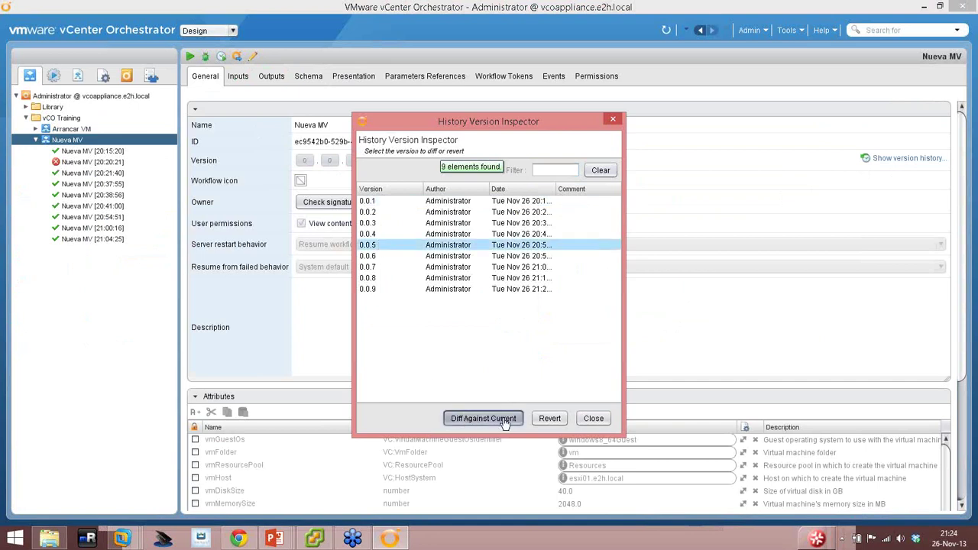
left_click(450, 414)
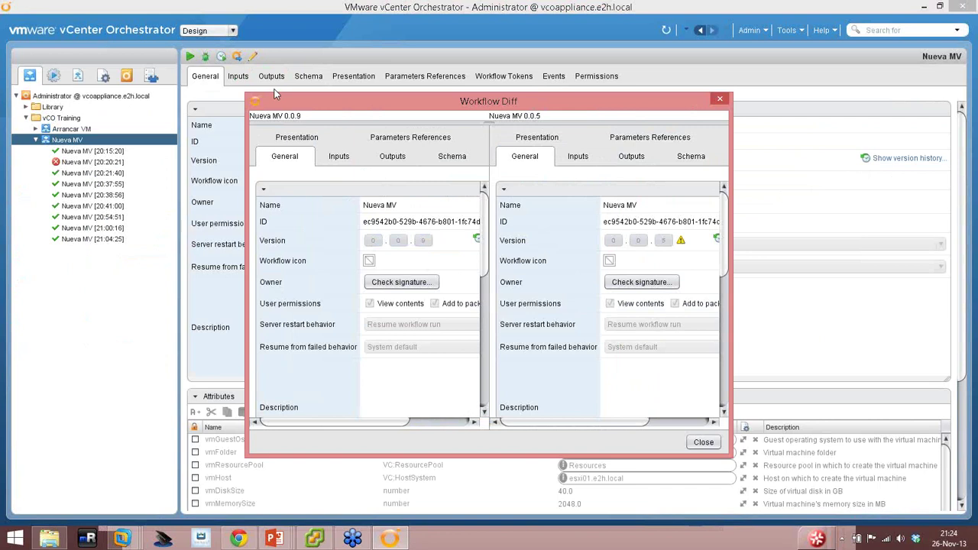
- Review the schema, presentation and general differences in the enlarged Workflow Diff window, then close it
left_click_drag(246, 93, 58, 37)
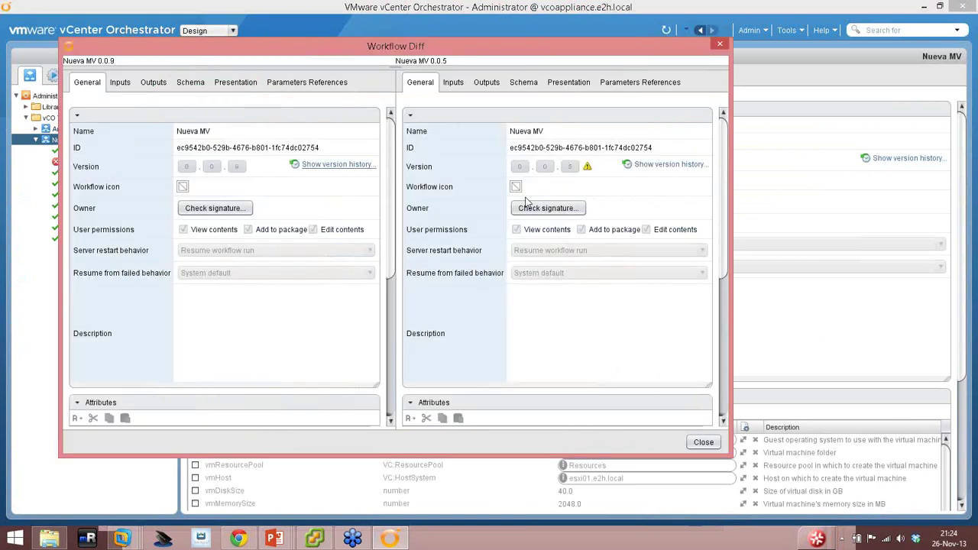
left_click(191, 84)
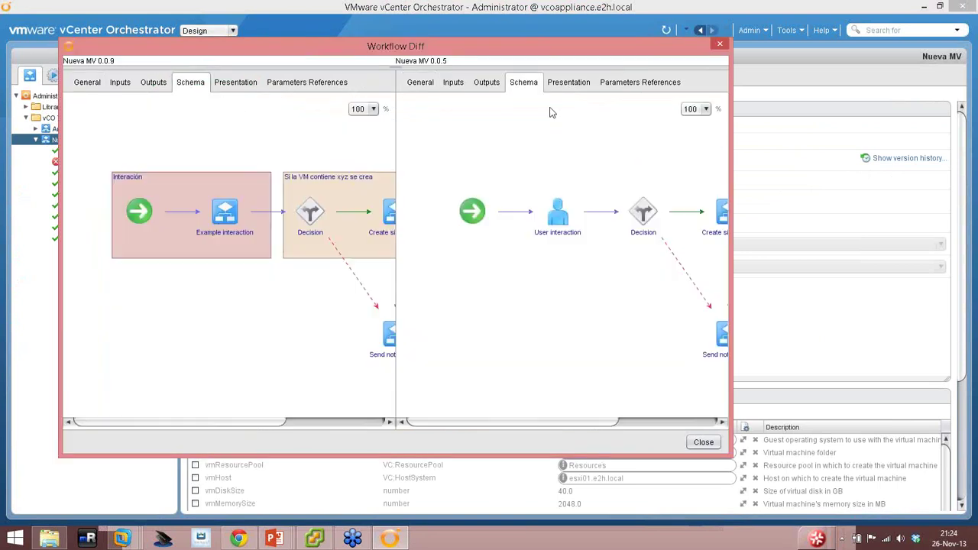
left_click_drag(731, 205, 917, 224)
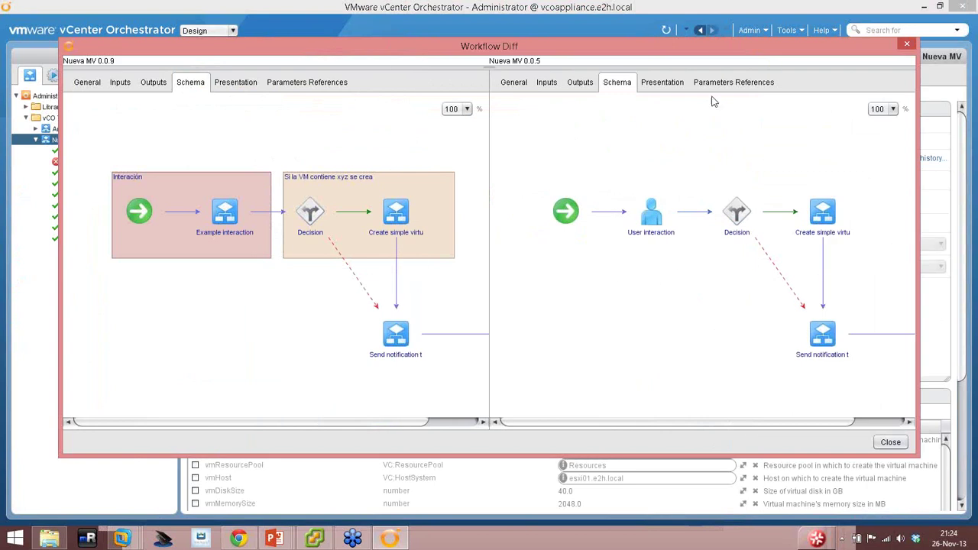
left_click(653, 82)
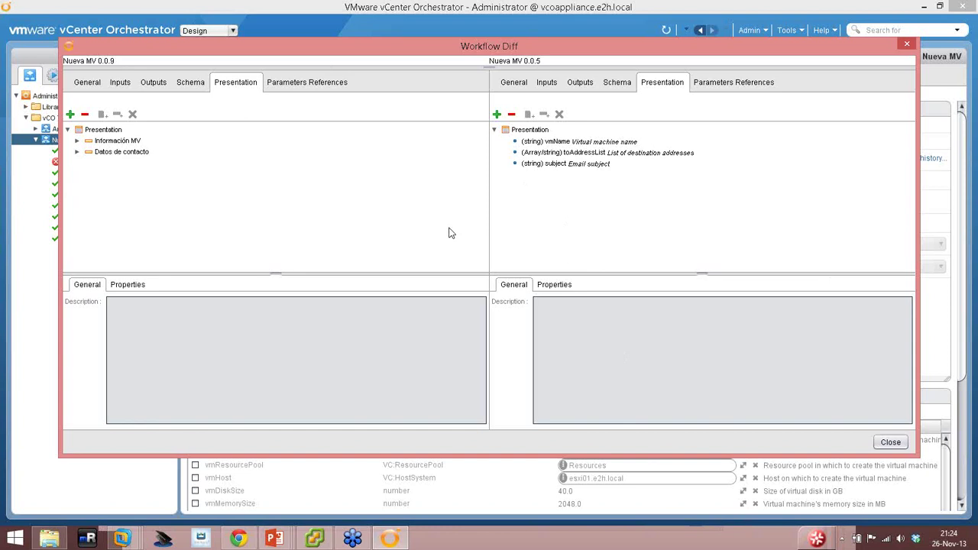
left_click(90, 84)
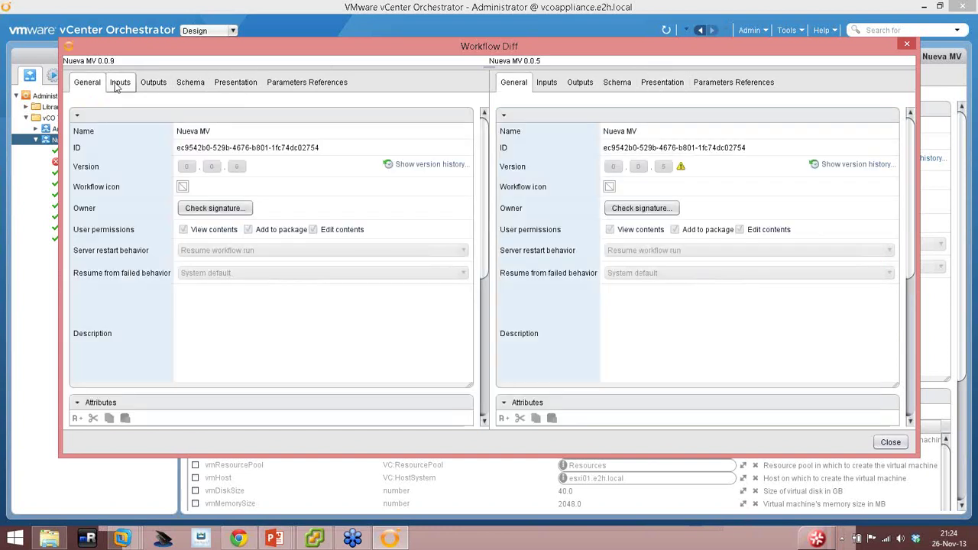
left_click(908, 45)
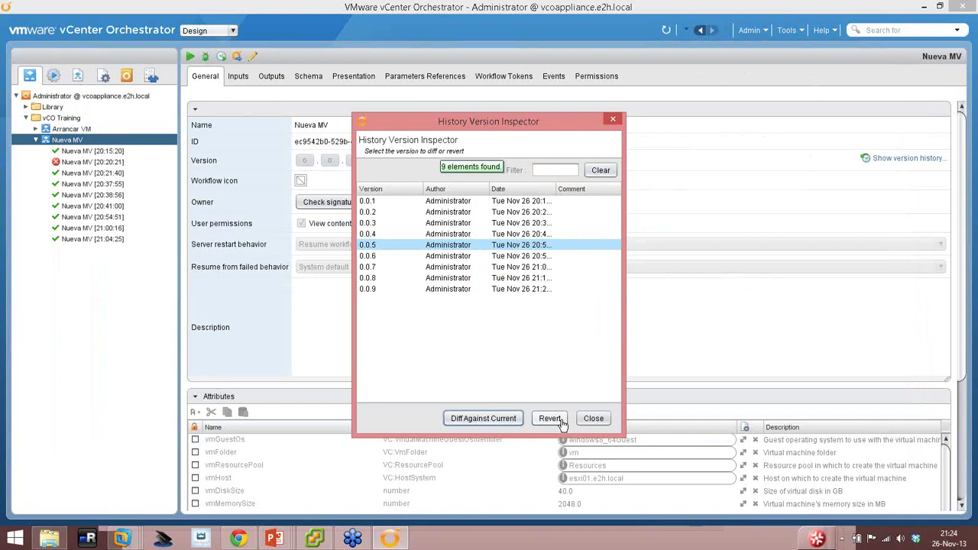
- Delete the Nueva MV workflow
left_click(595, 419)
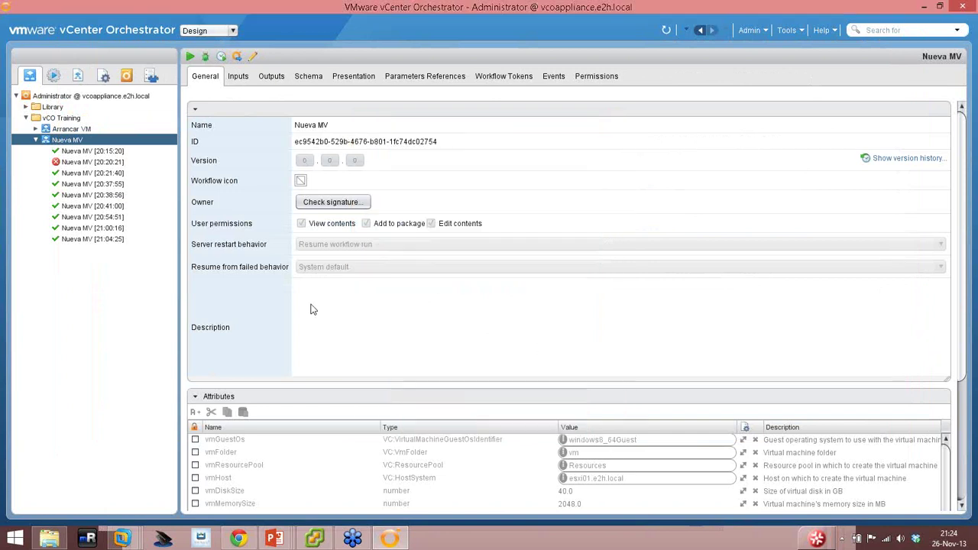
right_click(67, 141)
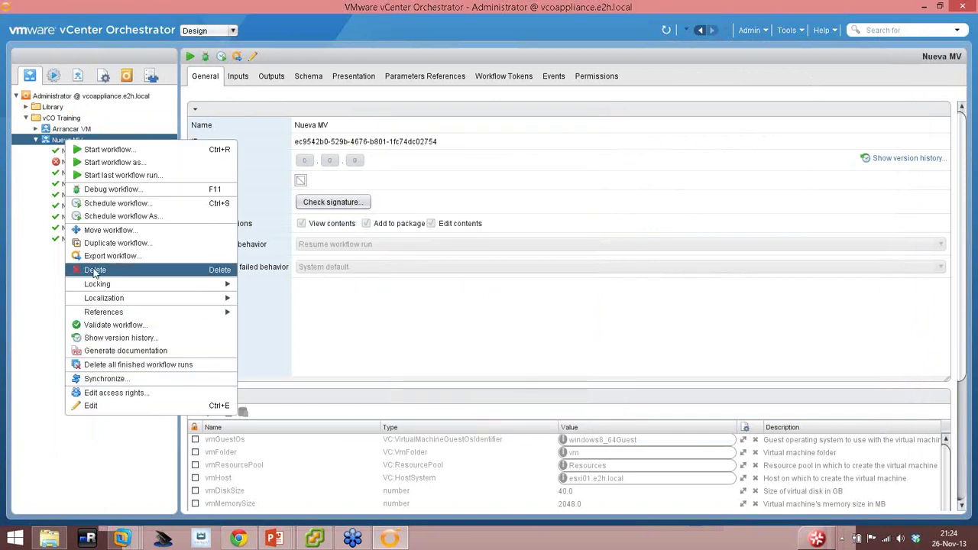
left_click(96, 270)
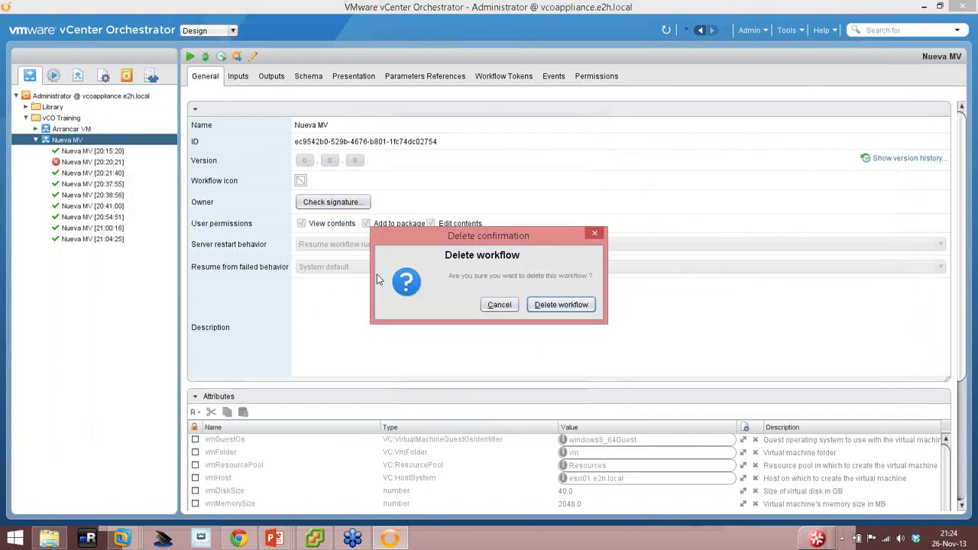
left_click(553, 307)
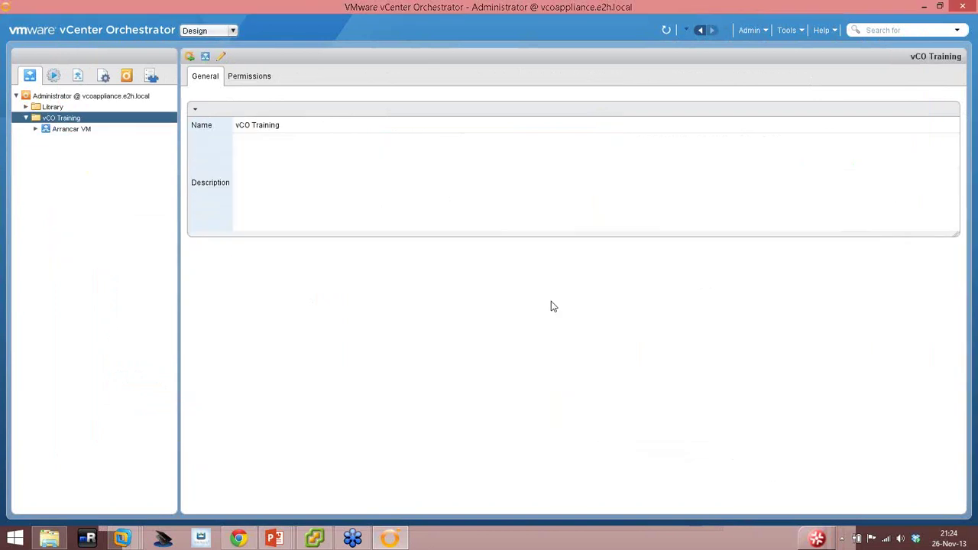
- Check Arrancar VM's version history, then delete the Arrancar VM workflow
left_click(67, 130)
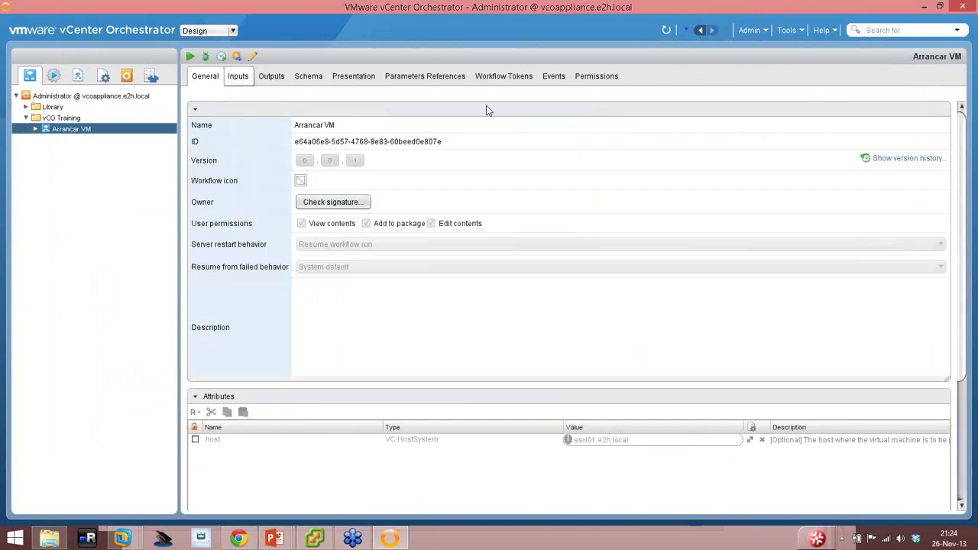
left_click(898, 158)
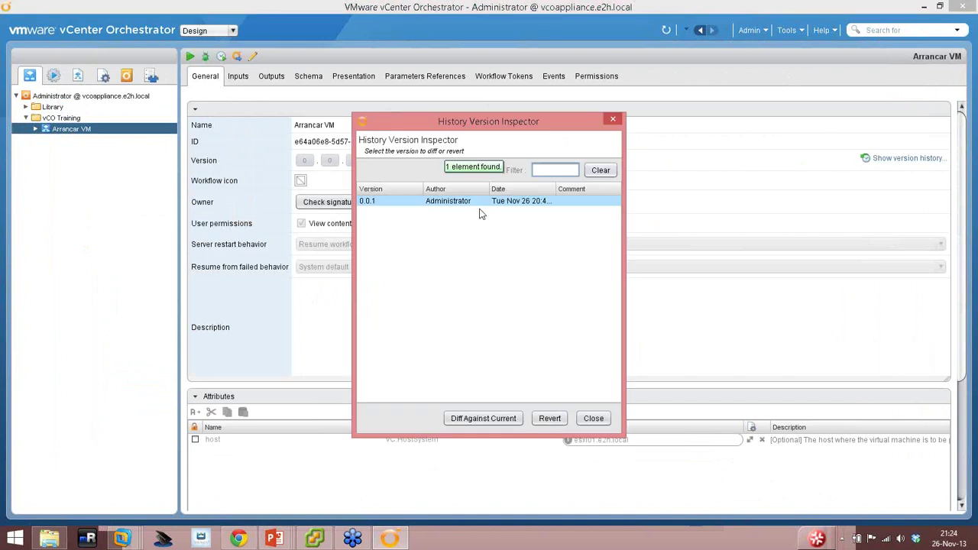
left_click(594, 418)
right_click(79, 130)
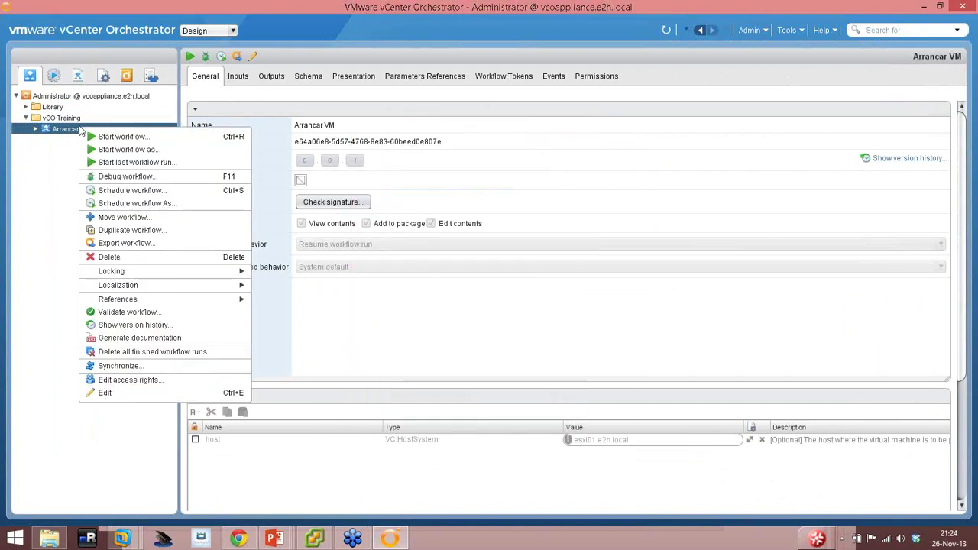
left_click(111, 258)
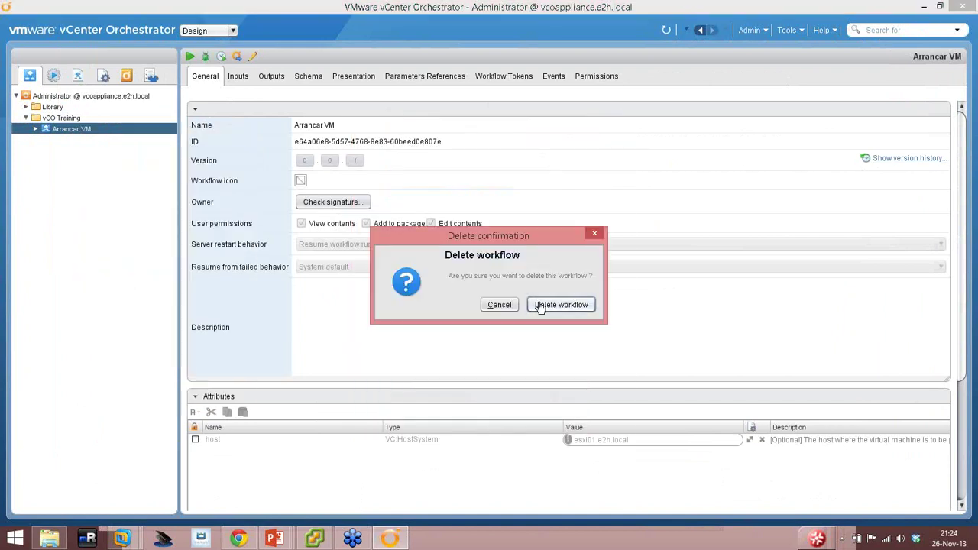
left_click(562, 305)
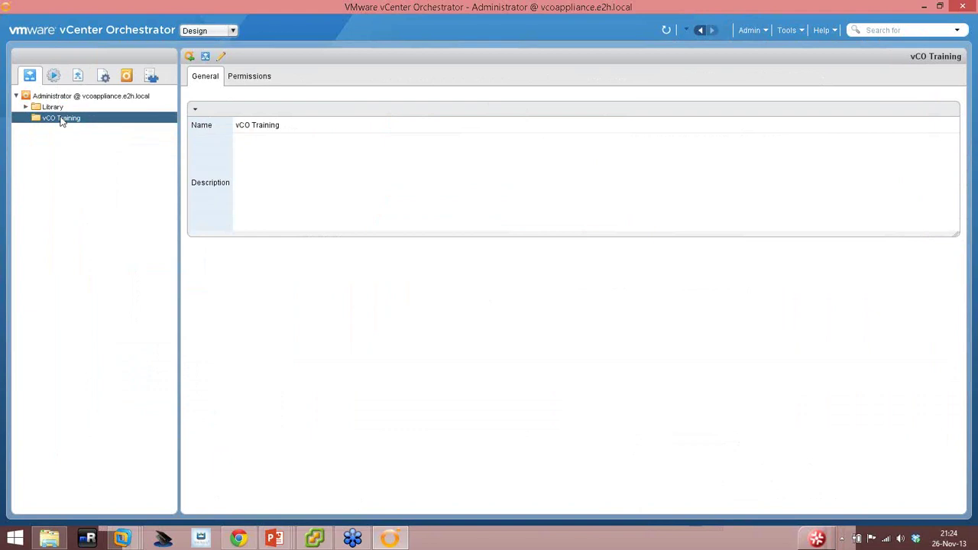
- Restore the deleted Nueva MV and Arrancar VM workflows into the vCO Training folder
right_click(61, 120)
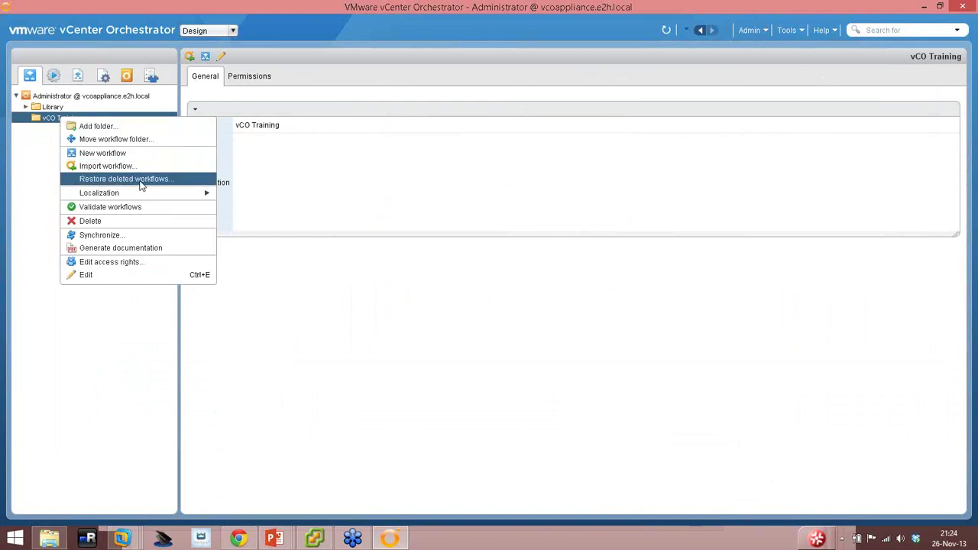
left_click(141, 182)
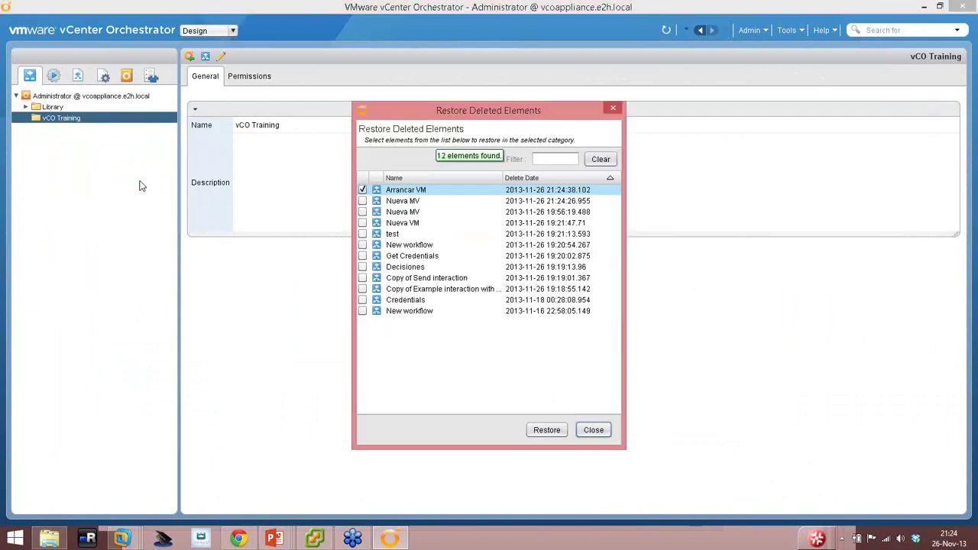
left_click(420, 200)
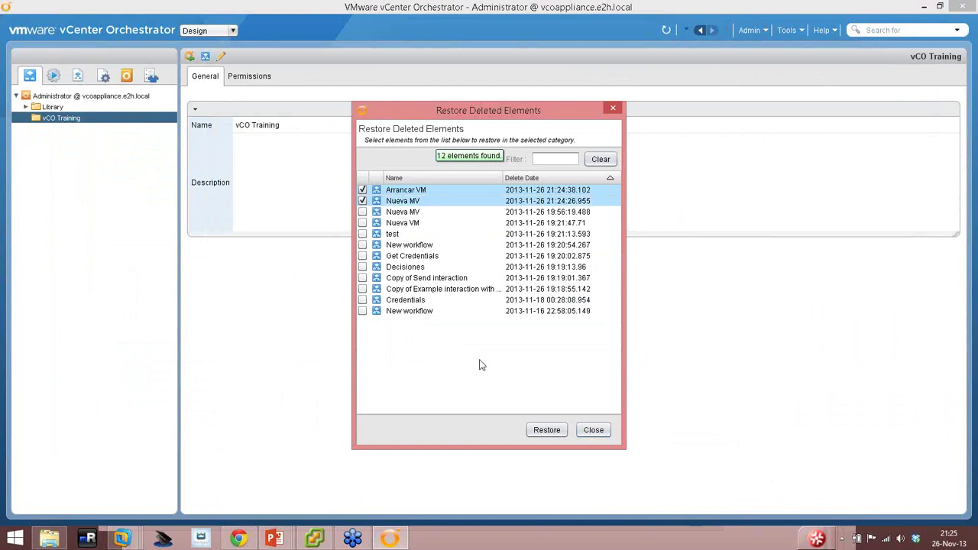
left_click(545, 430)
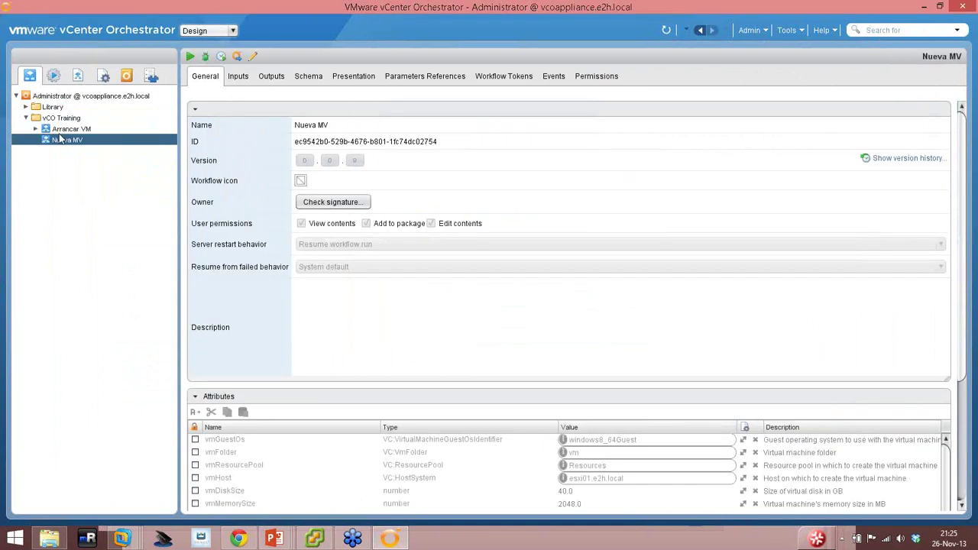
- Inspect the restored workflows and confirm Nueva MV kept its version history
left_click(38, 130)
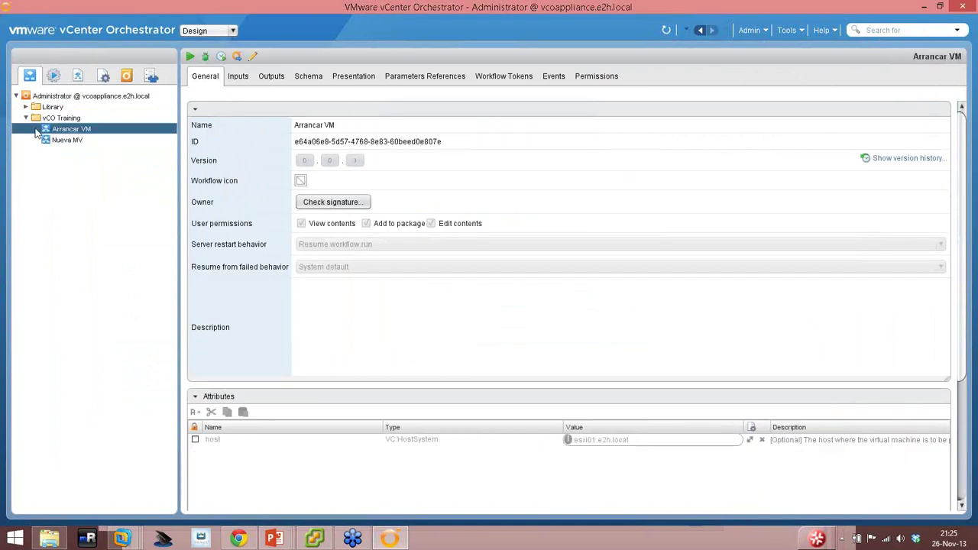
left_click(305, 78)
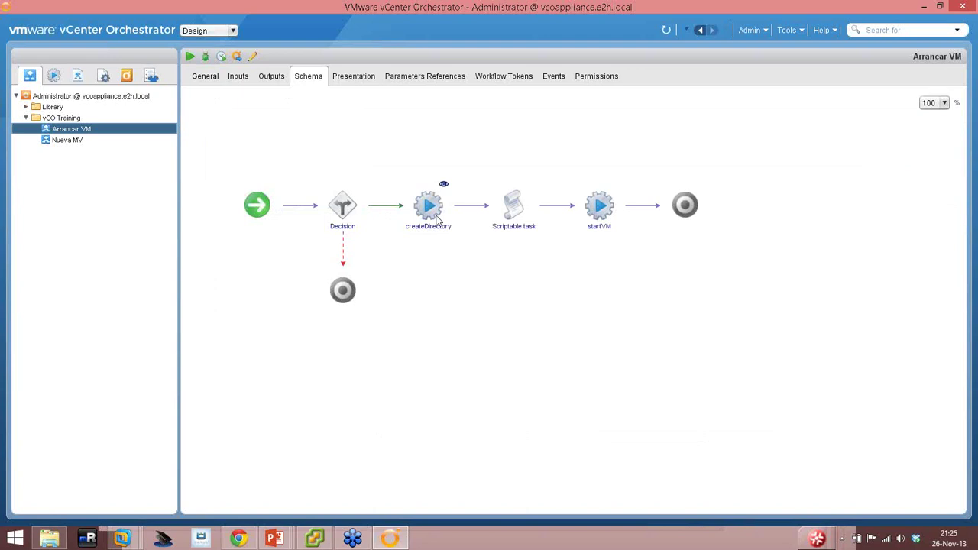
left_click(69, 141)
left_click(204, 79)
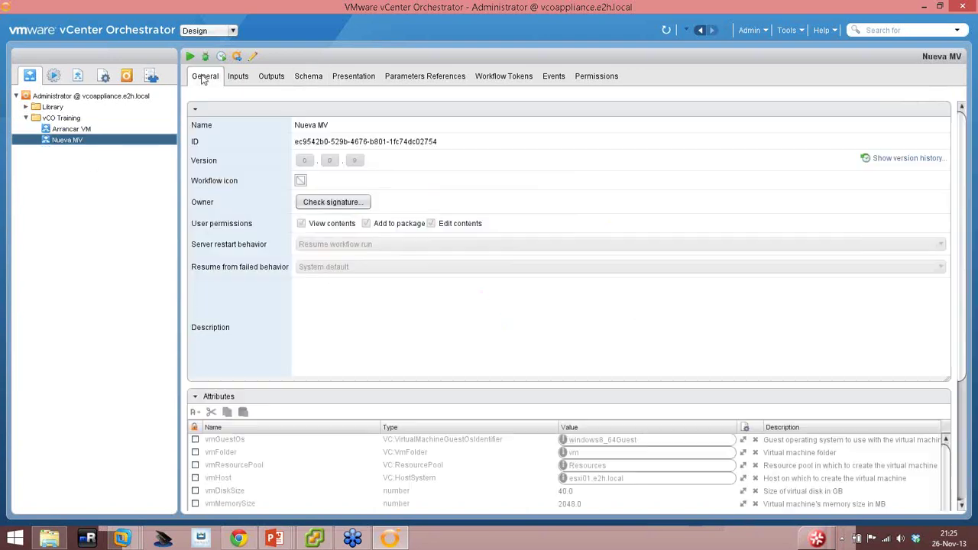
left_click(909, 159)
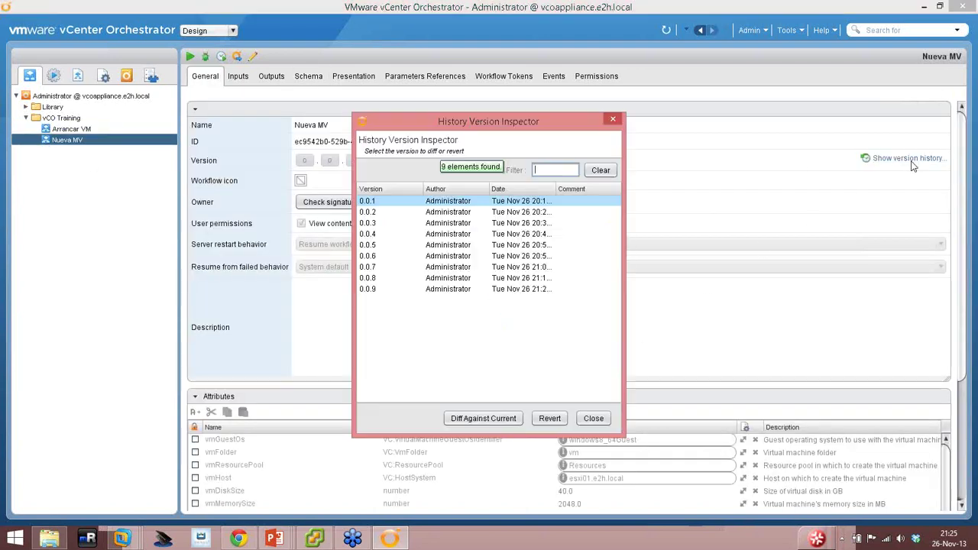
left_click(600, 420)
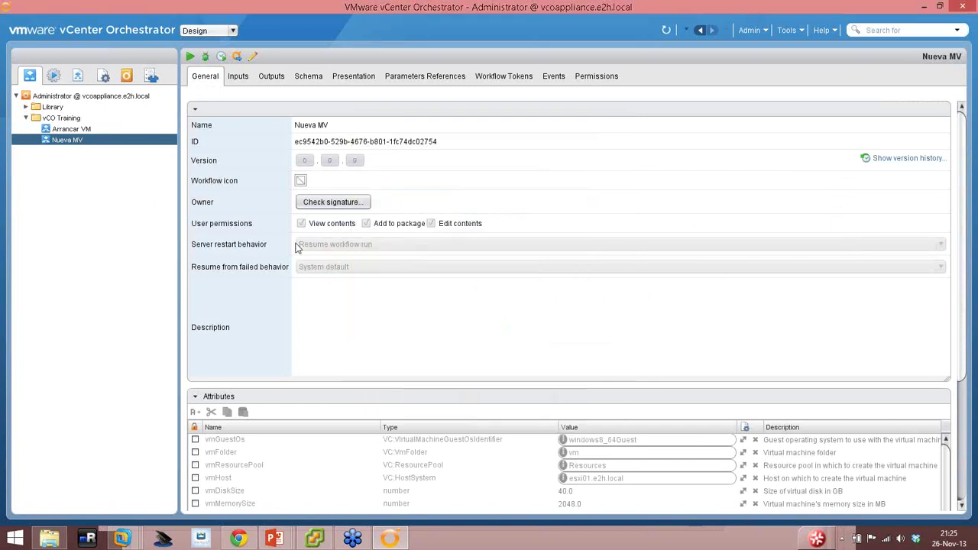
- Revert the Arrancar VM workflow to version 0.0.1
left_click(68, 130)
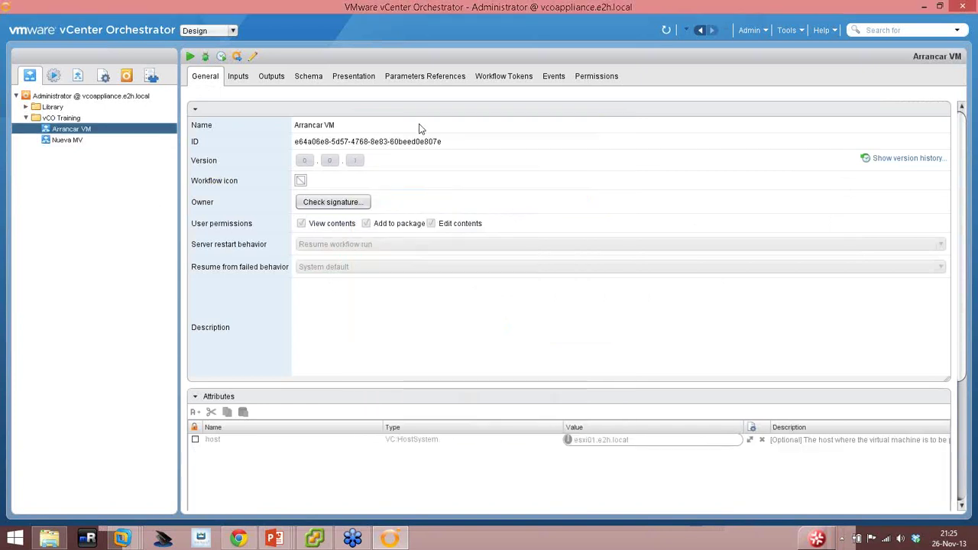
left_click(310, 75)
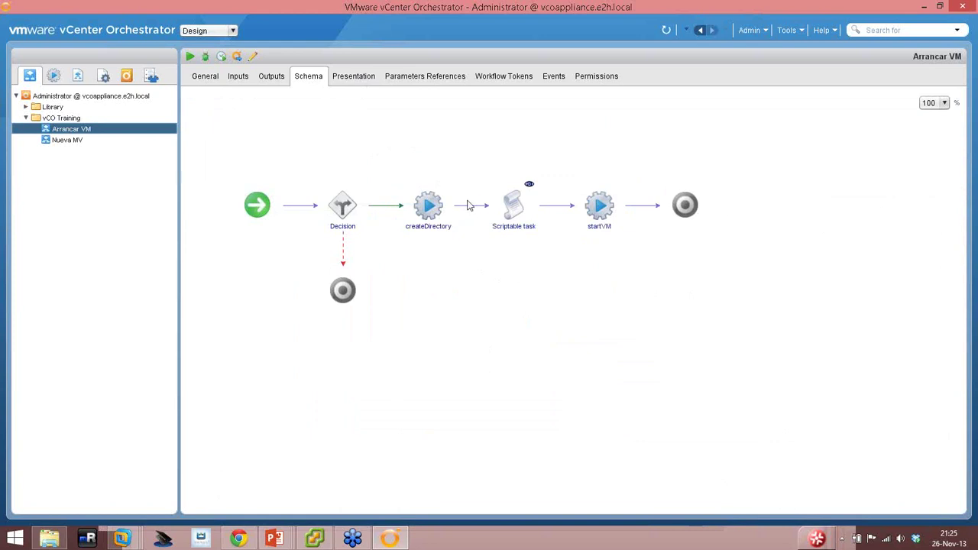
left_click(206, 77)
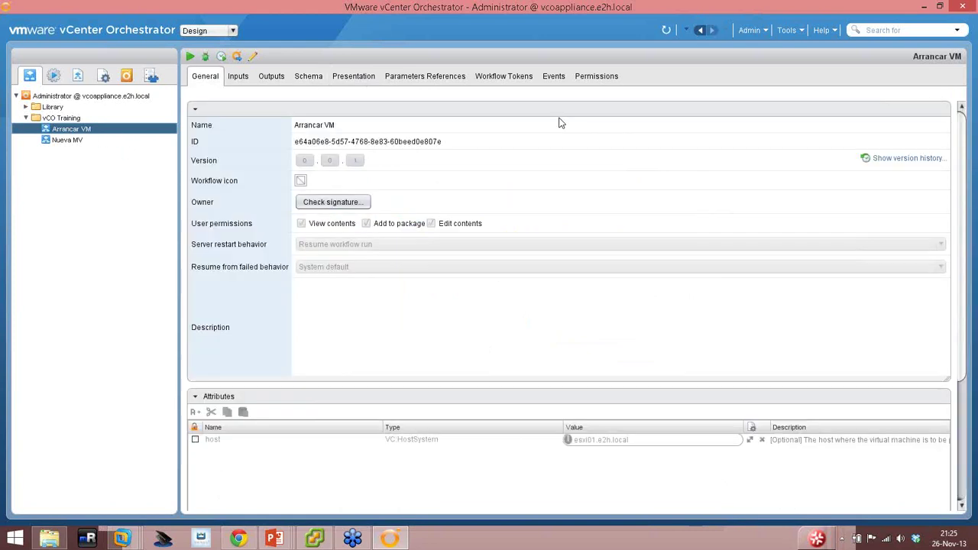
left_click(905, 159)
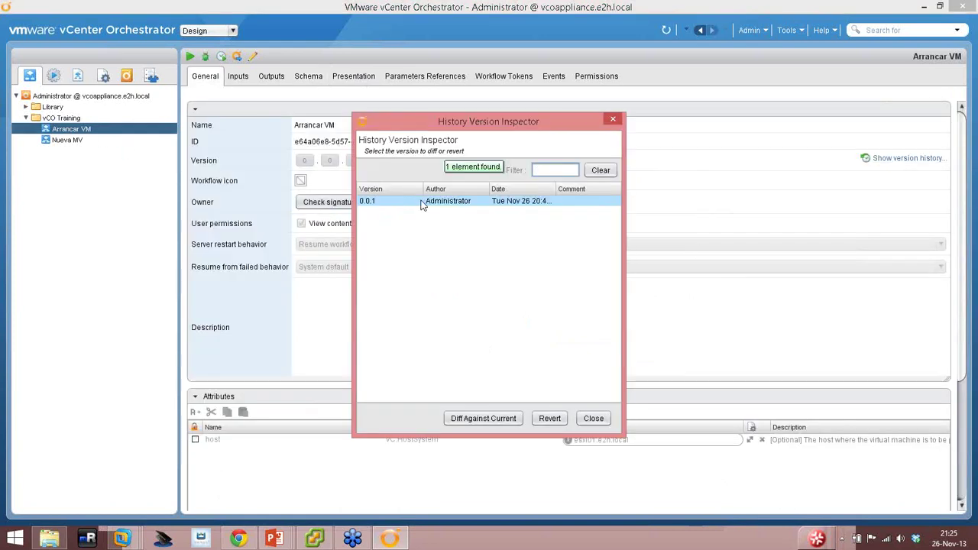
left_click(550, 420)
- Check the reverted Arrancar VM schema now holds only Decision and startVM
left_click(321, 79)
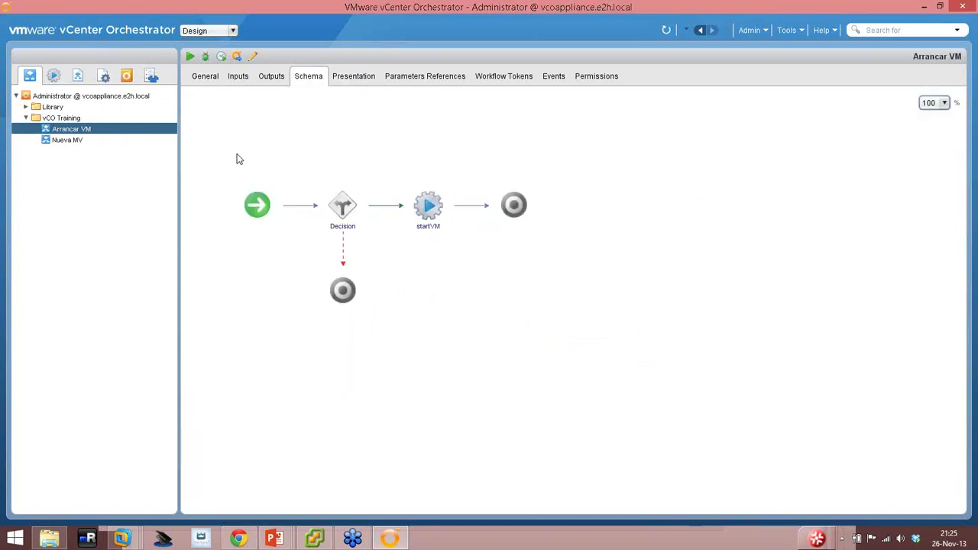
left_click_drag(224, 152, 785, 370)
left_click(626, 192)
left_click_drag(629, 182, 205, 289)
left_click(206, 77)
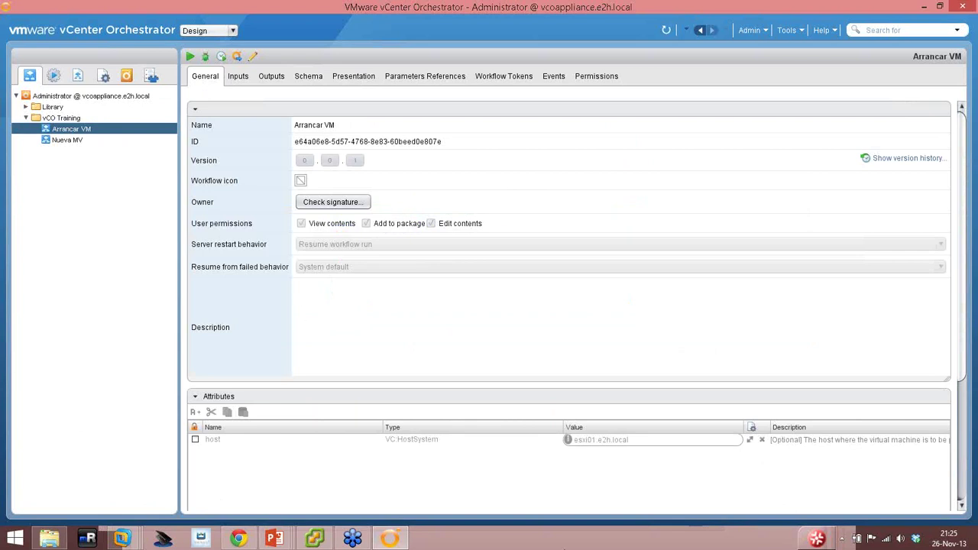
- Return to the slideshow and advance to slide 16, 'Proyecto Onyx'
mouse_move(275, 539)
left_click(279, 482)
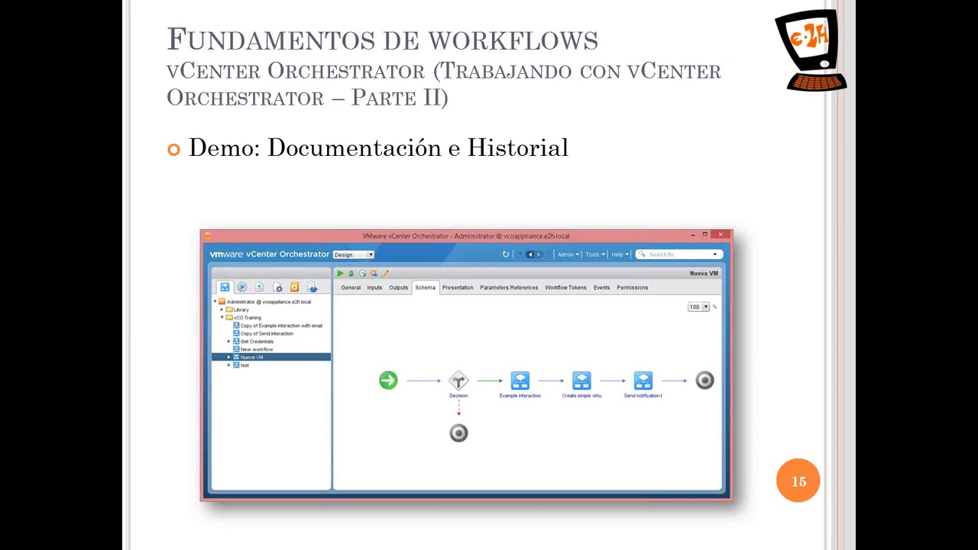
left_click(443, 353)
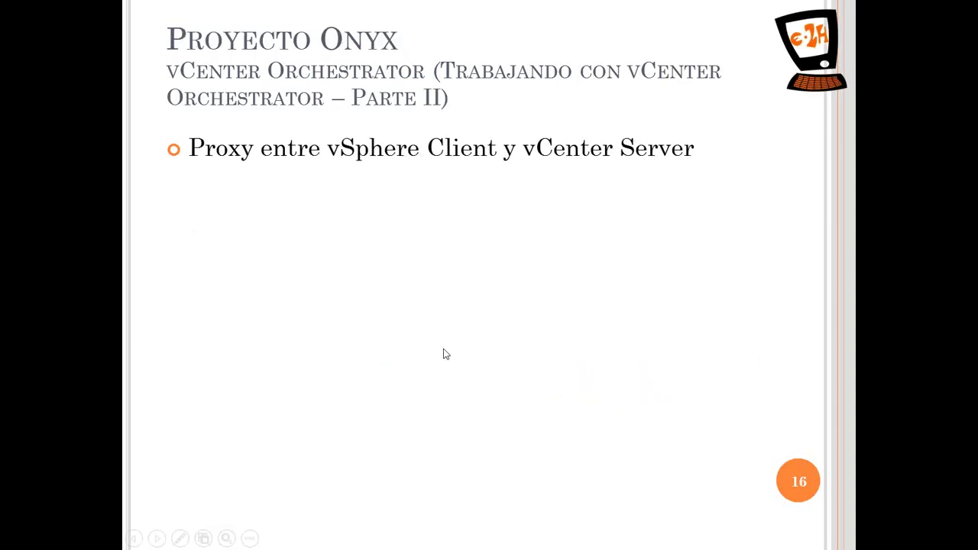
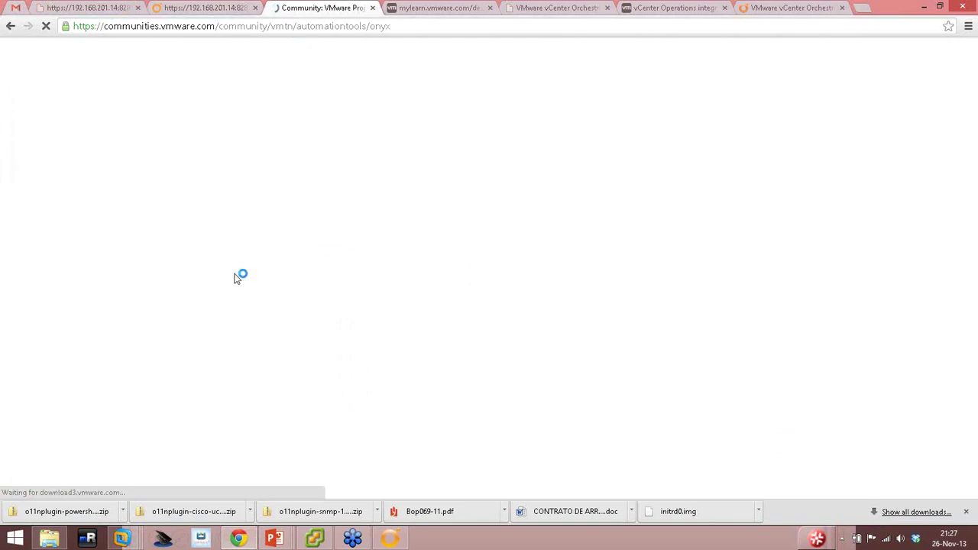
- Try playing the embedded Project Onyx video, then scroll back up and select the page address
scroll(206, 300, "down", 4)
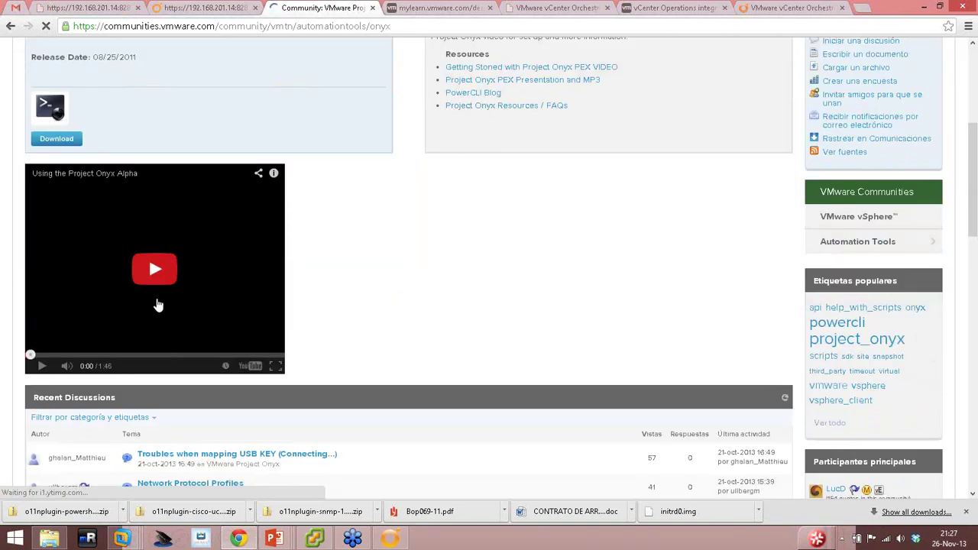
left_click(147, 307)
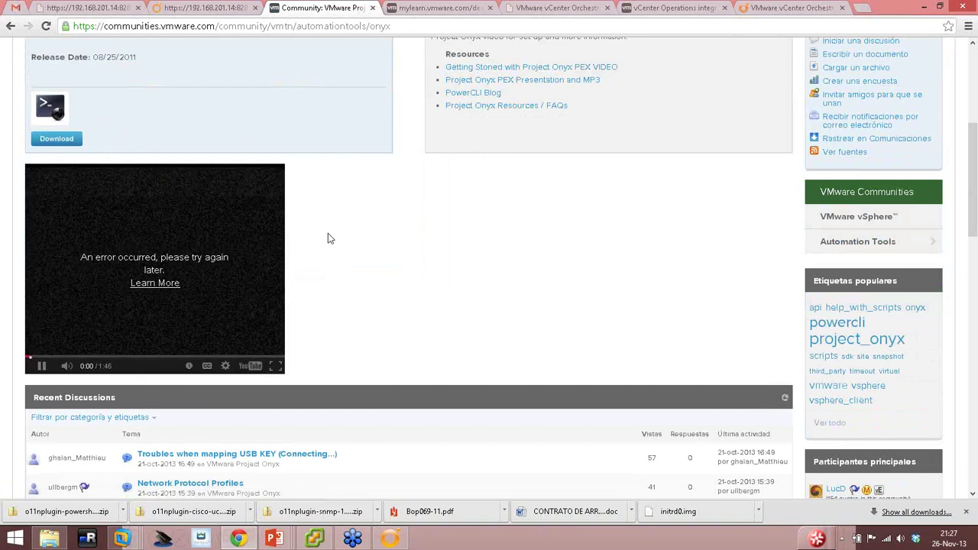
scroll(237, 248, "up", 1)
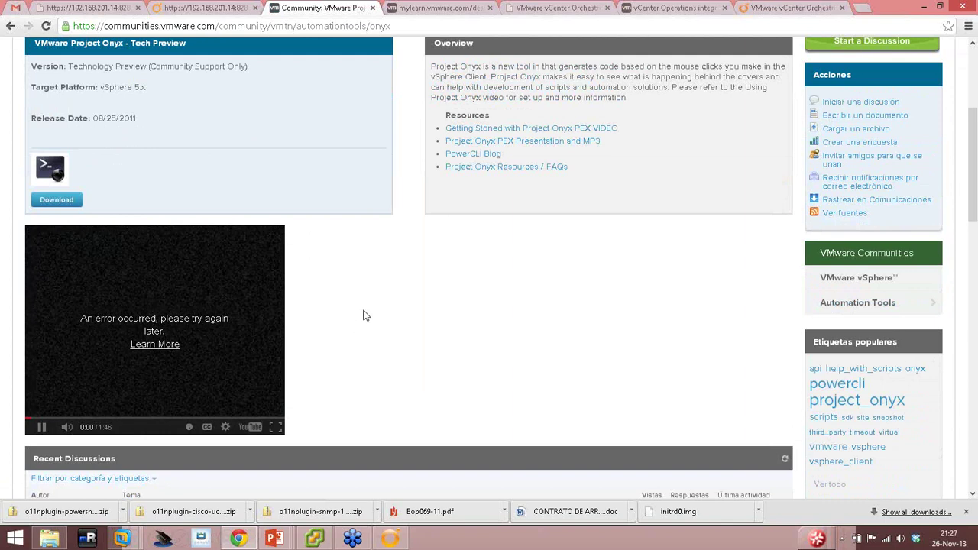
scroll(382, 343, "up", 2)
scroll(298, 306, "up", 2)
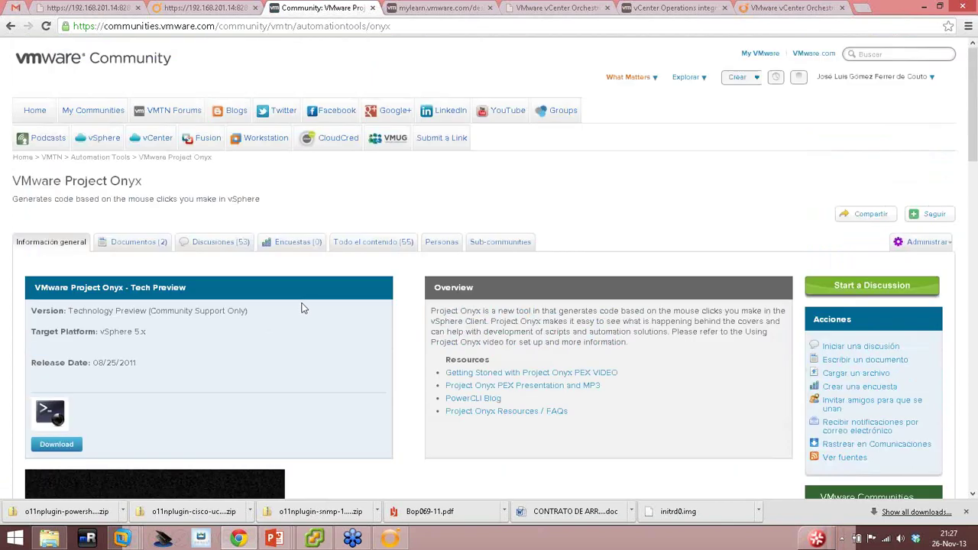
left_click_drag(413, 28, 62, 27)
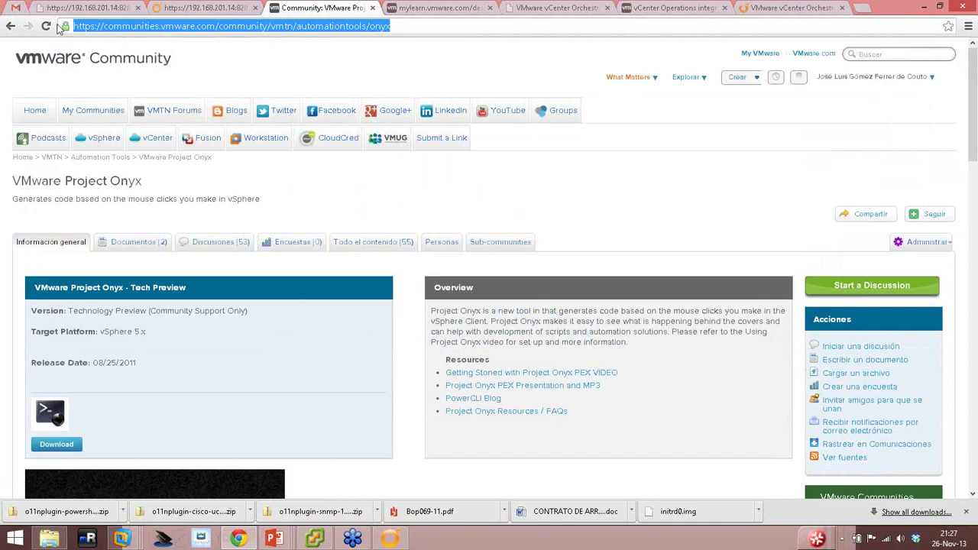
- Search Google Images for 'project onyx' and preview the PowerCLI and techtarget Onyx screenshots
type("project ")
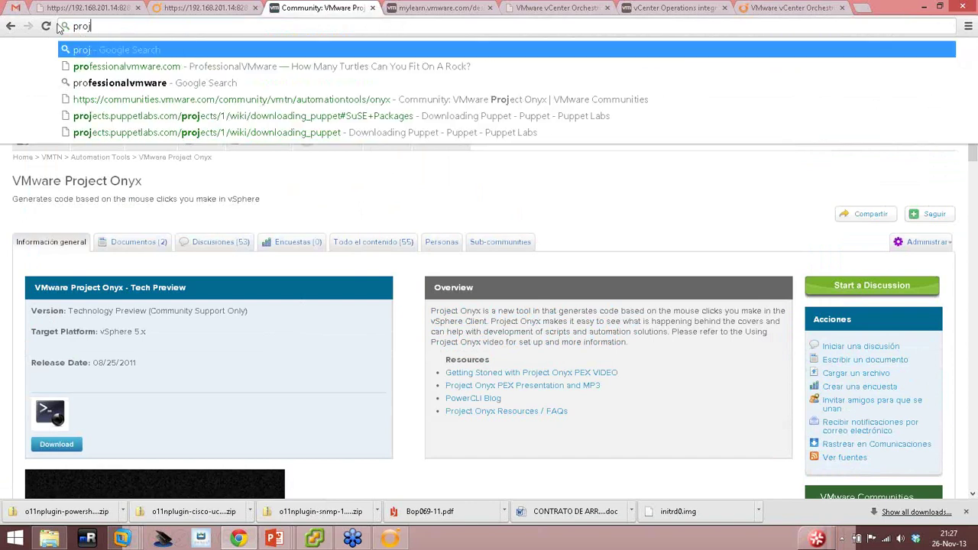
type("onyx")
key("Return")
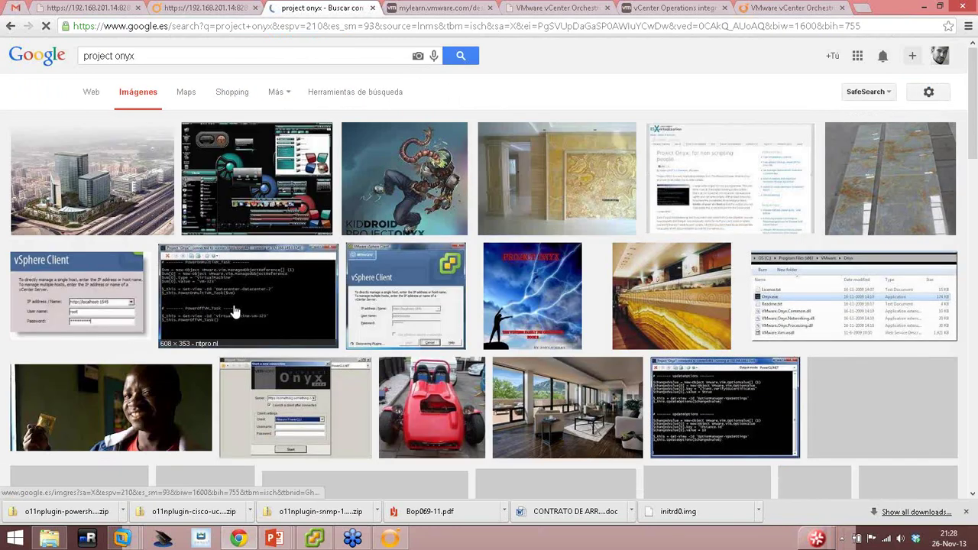
left_click(232, 310)
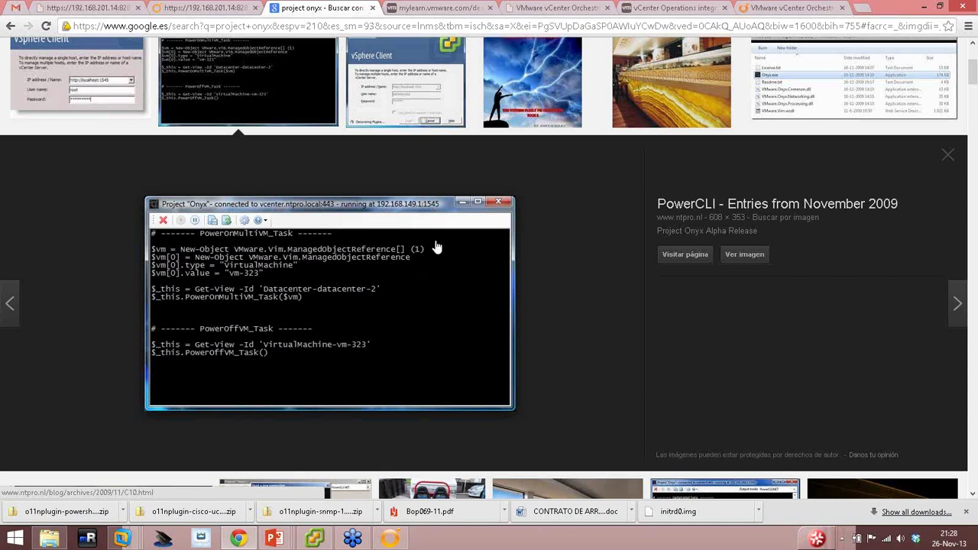
scroll(422, 251, "down", 2)
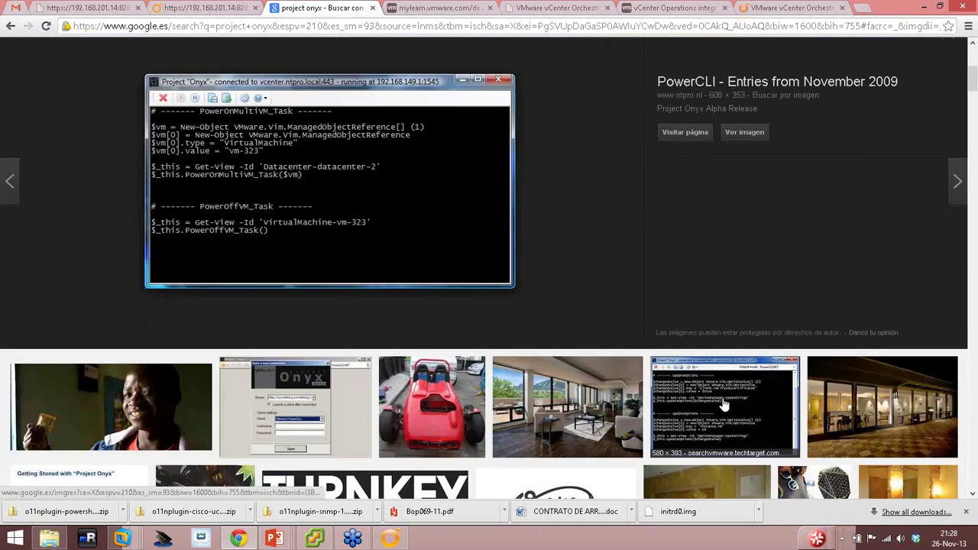
left_click(723, 405)
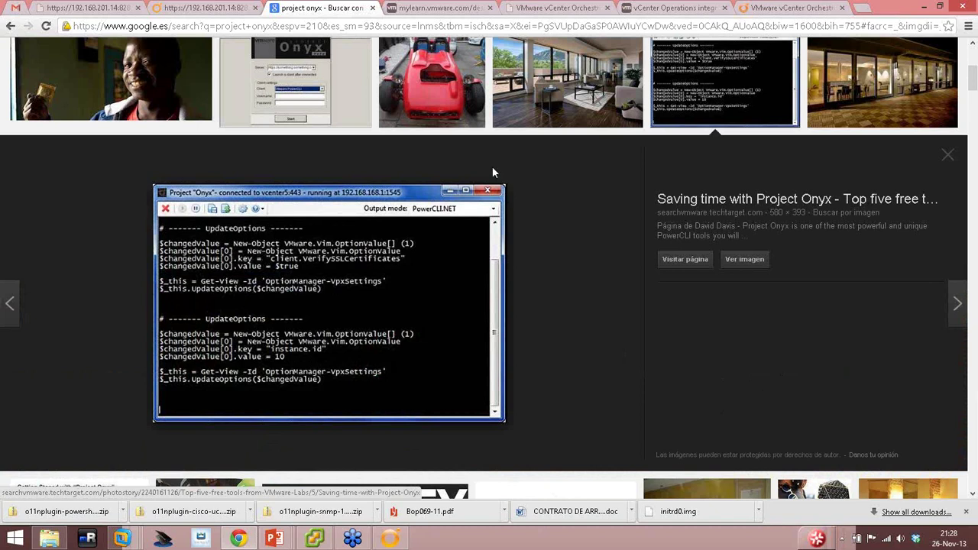
scroll(492, 216, "down", 2)
scroll(492, 217, "down", 1)
scroll(284, 171, "up", 5)
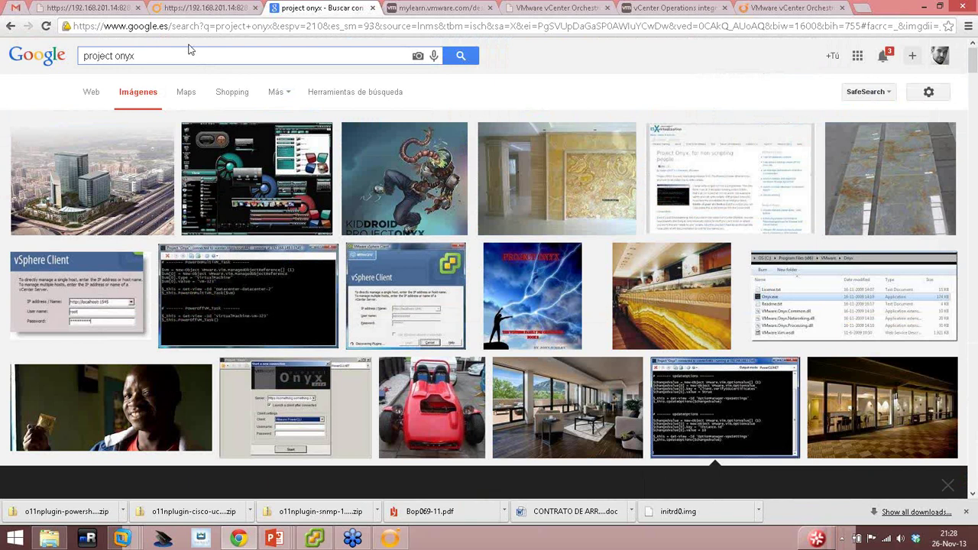
- Refine the search to 'project onyx vco' and preview the black terminal image_thumb[39].png
type("co")
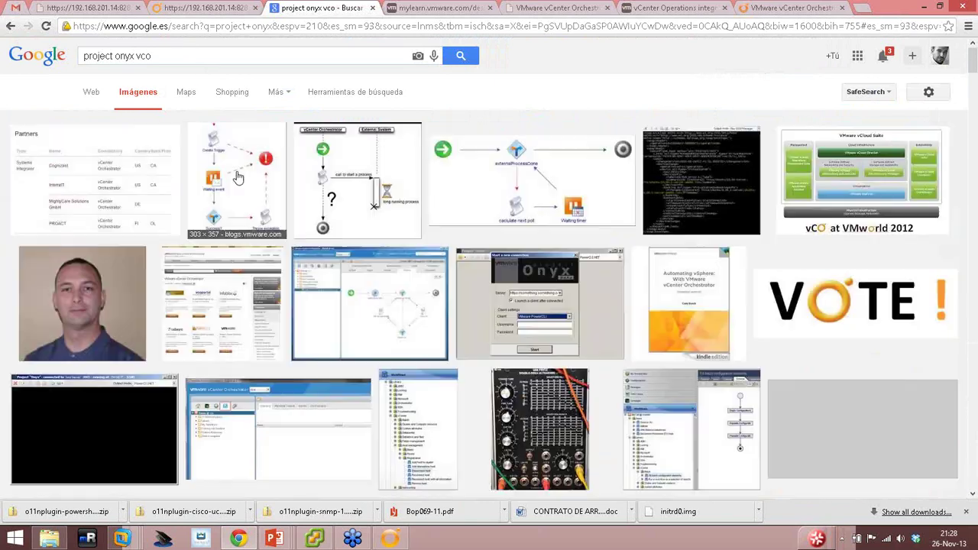
left_click(701, 181)
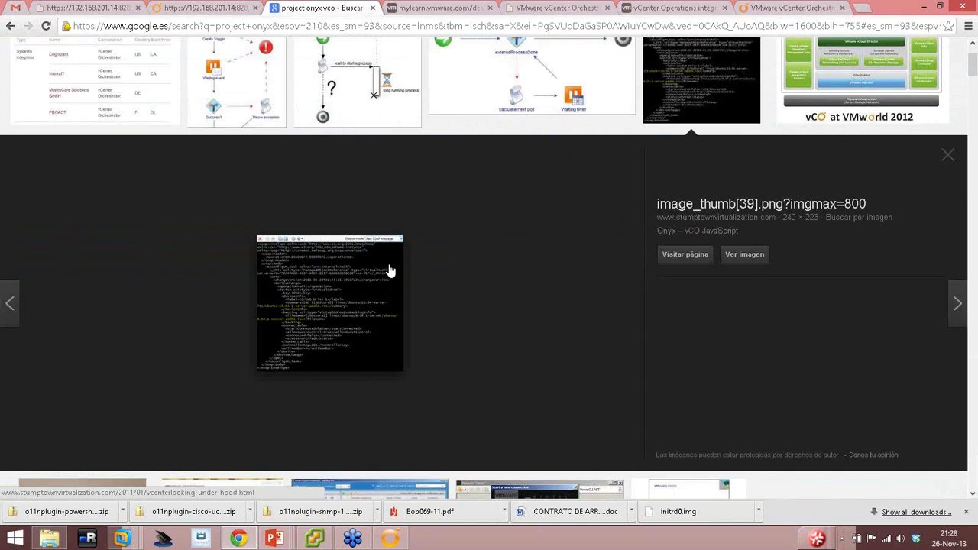
scroll(388, 260, "down", 5)
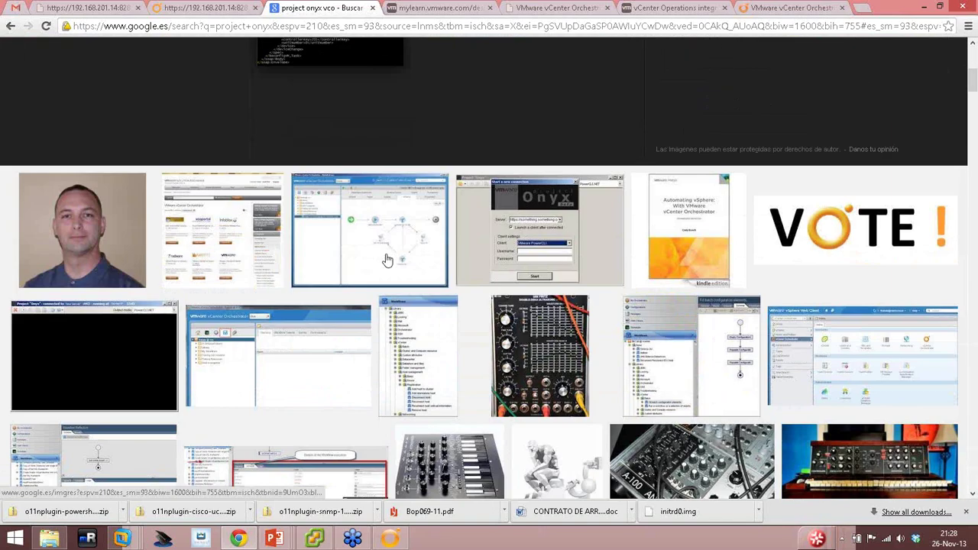
scroll(256, 267, "down", 3)
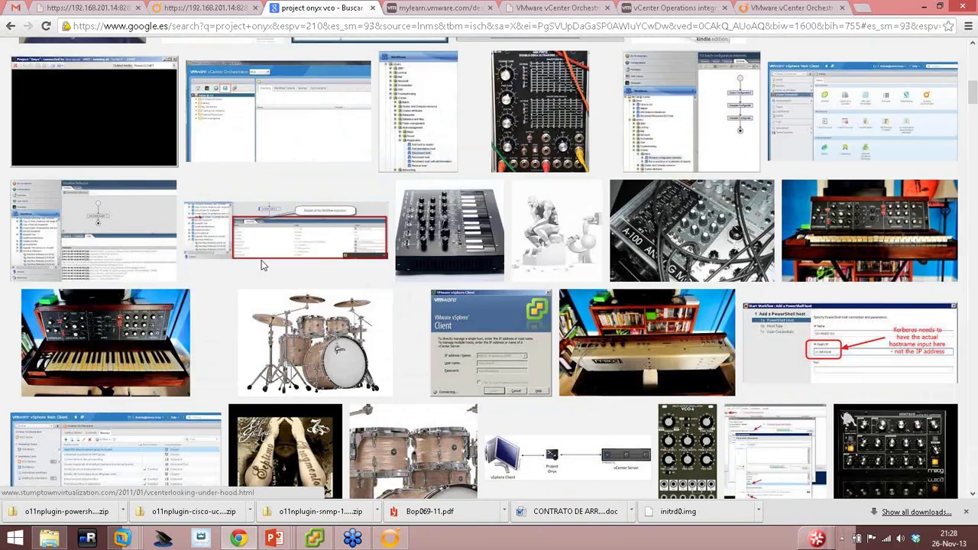
scroll(262, 265, "up", 8)
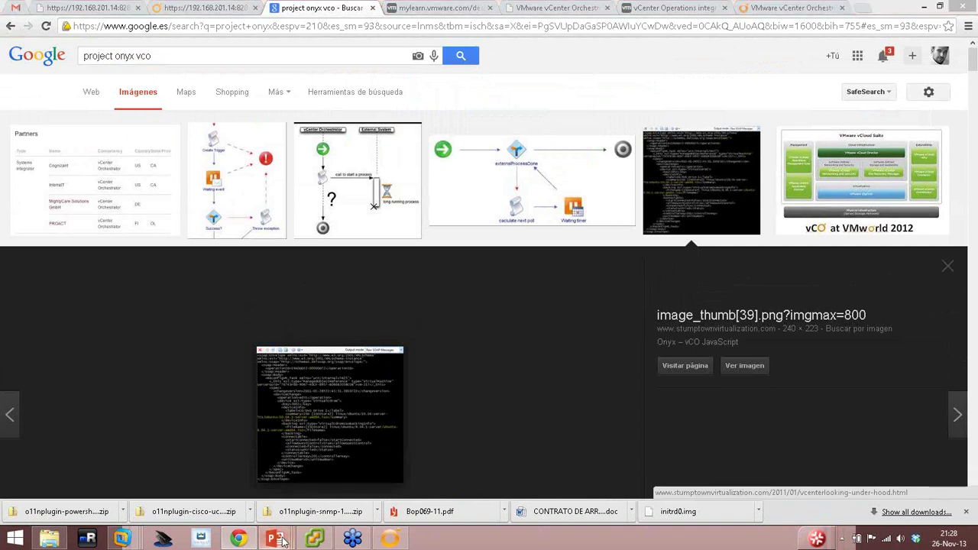
- Advance the PowerPoint slideshow to slide 17 on plug-ins, then return to Chrome
mouse_move(282, 541)
left_click(282, 499)
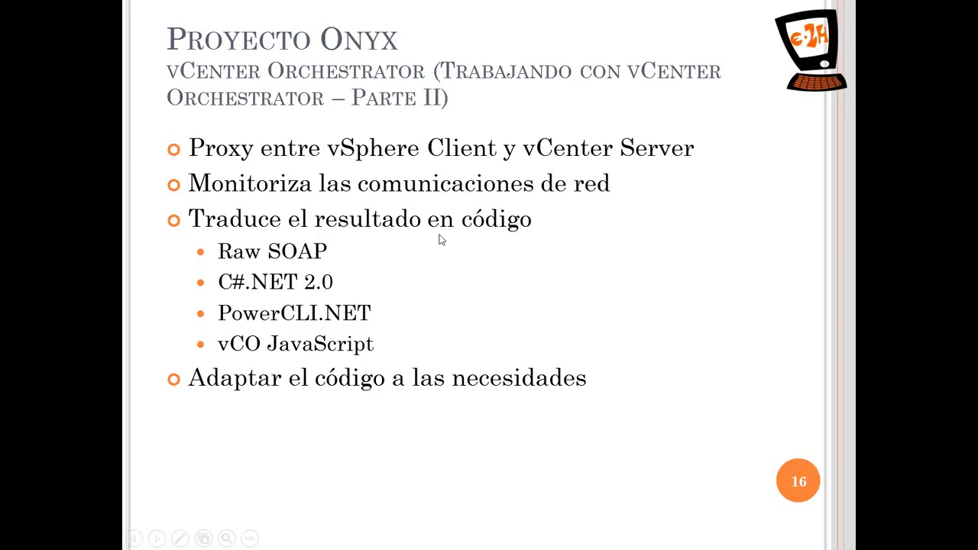
left_click(440, 240)
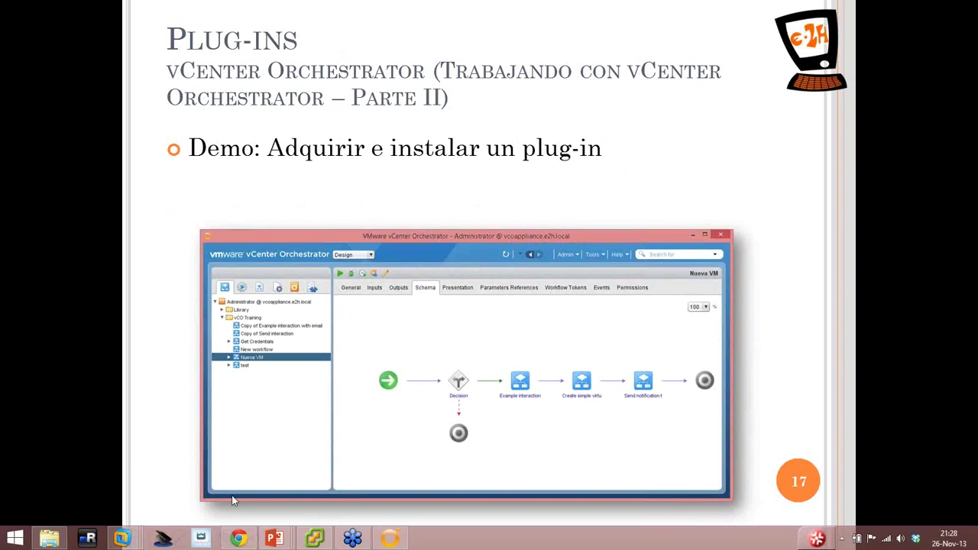
left_click(238, 539)
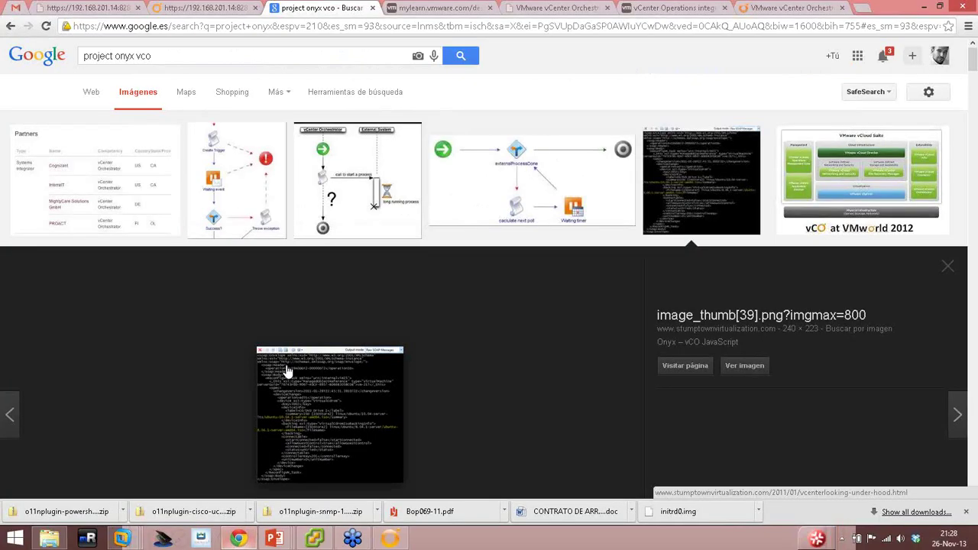
- Look through the mylearn PDF, vCenter Operations blog and SNMP plug-in documentation tabs
left_click(429, 9)
left_click(663, 9)
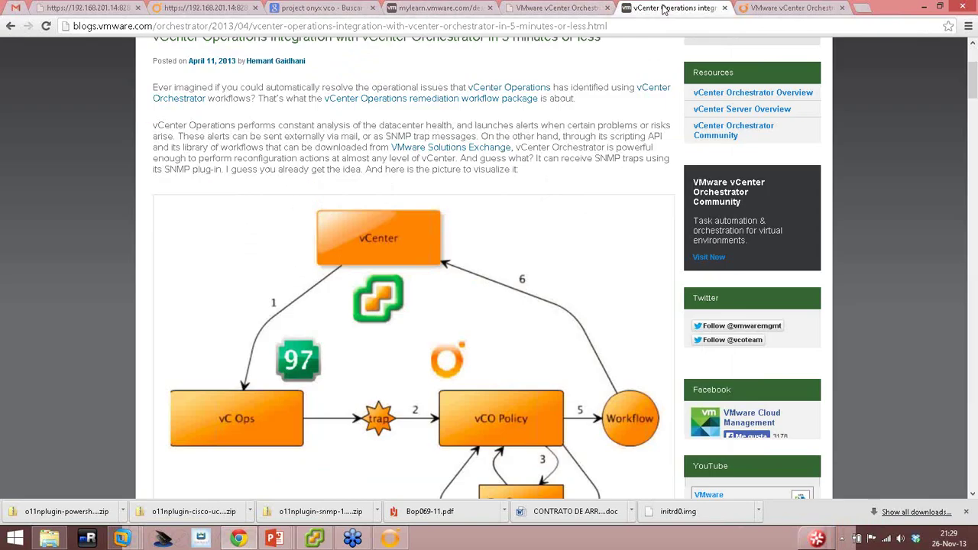
left_click(557, 9)
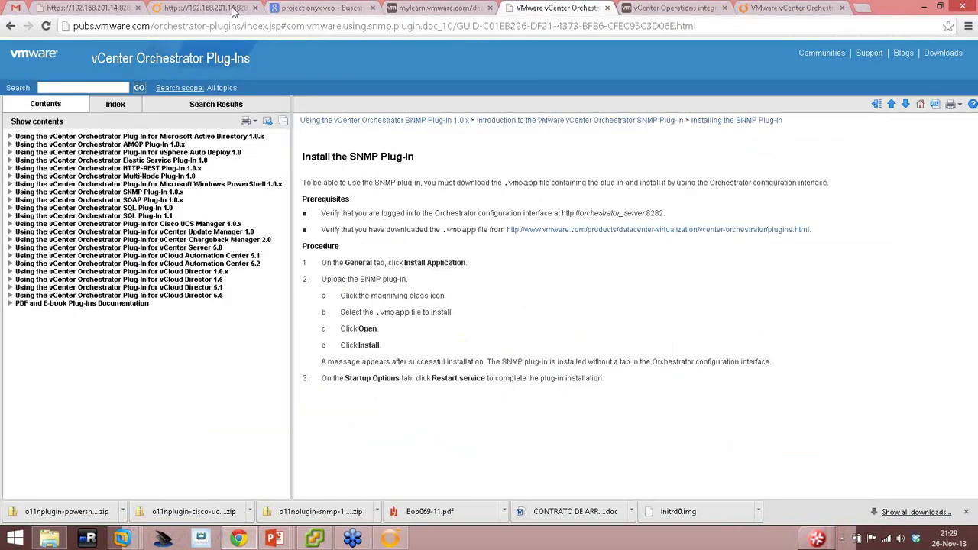
left_click(672, 9)
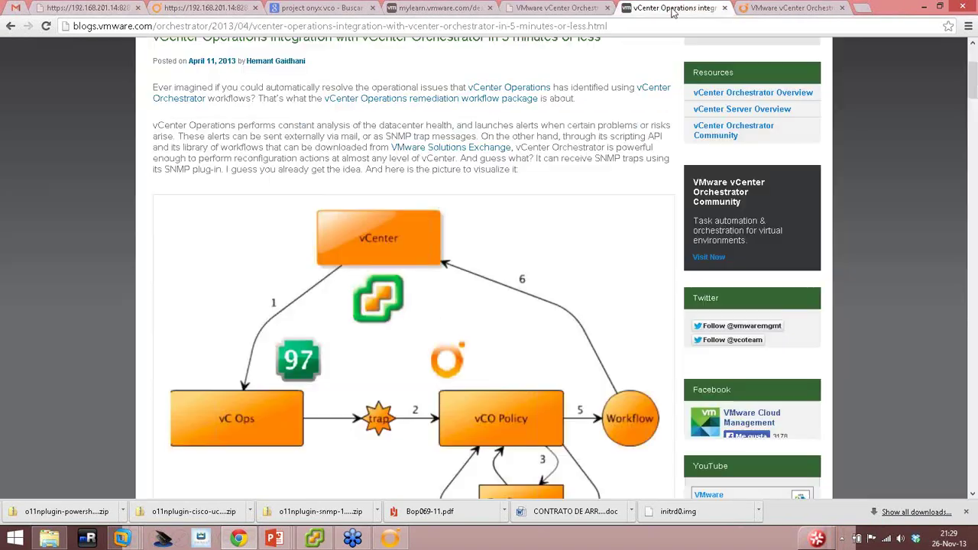
- Search Google for 'download vmware vsphere 5.5' in a new tab
left_click(864, 11)
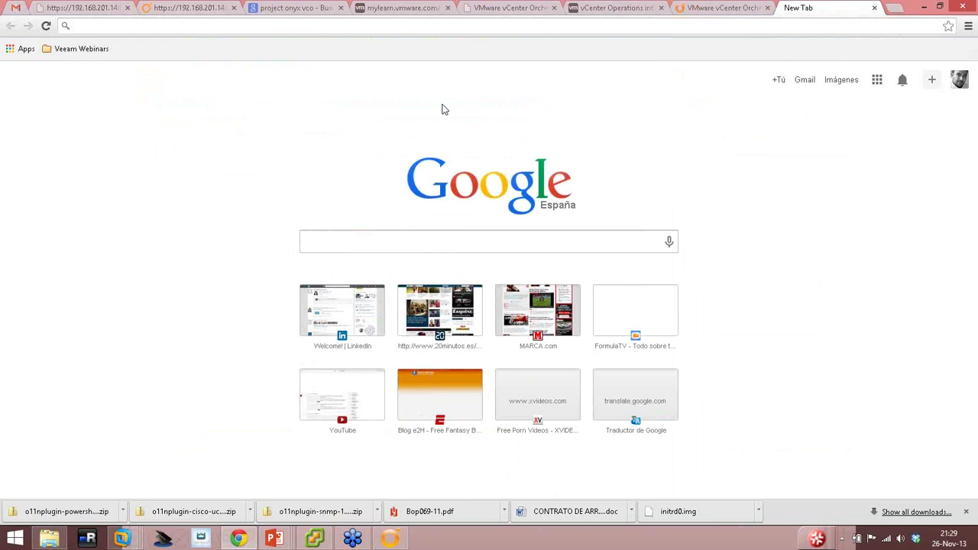
type("download vmware vsphere 5.5")
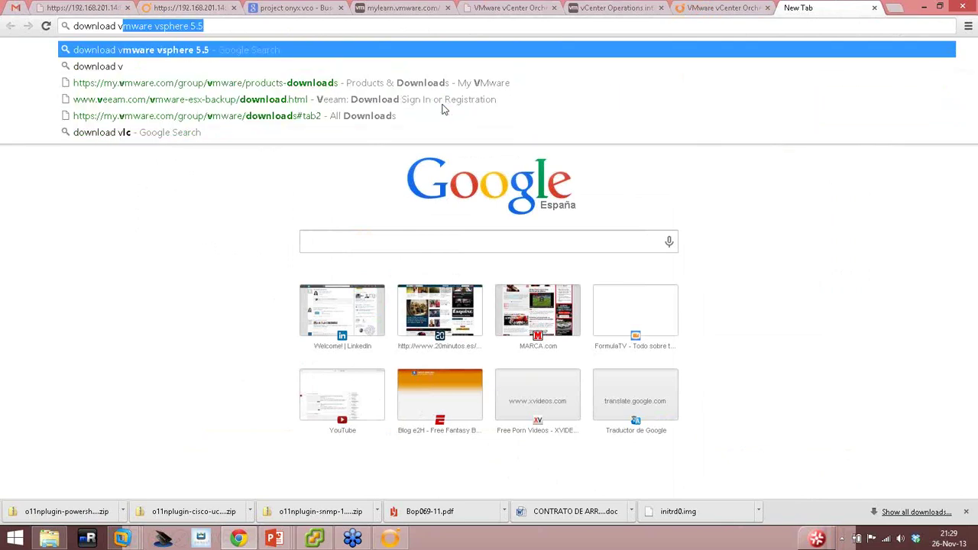
key("Return")
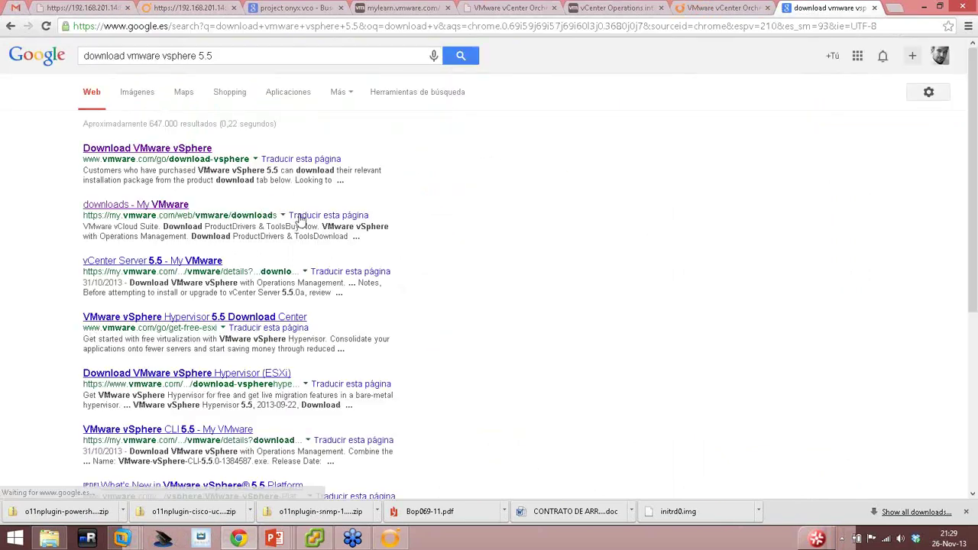
- Open Download VMware vSphere and expand the vCenter Orchestrator Plug-ins under Drivers & Tools
double_click(151, 148)
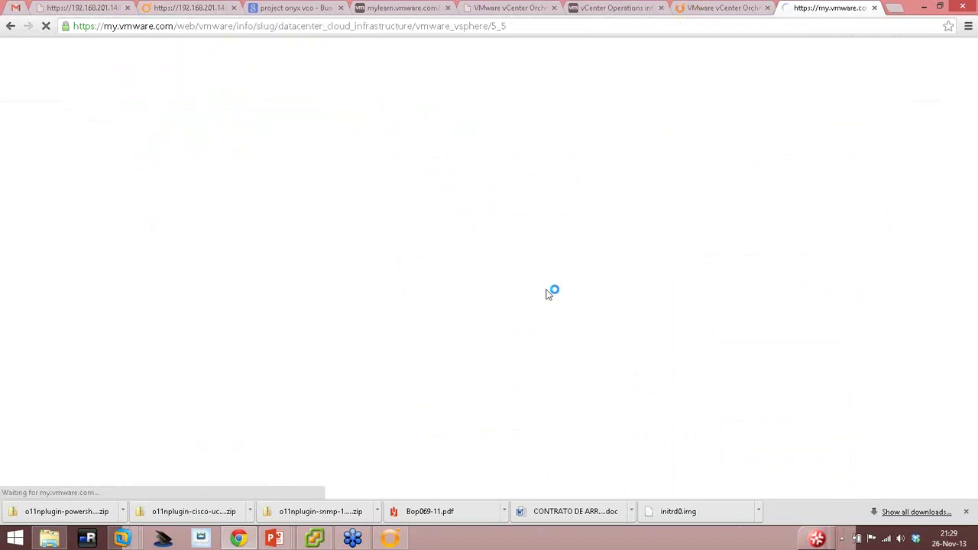
scroll(286, 273, "down", 1)
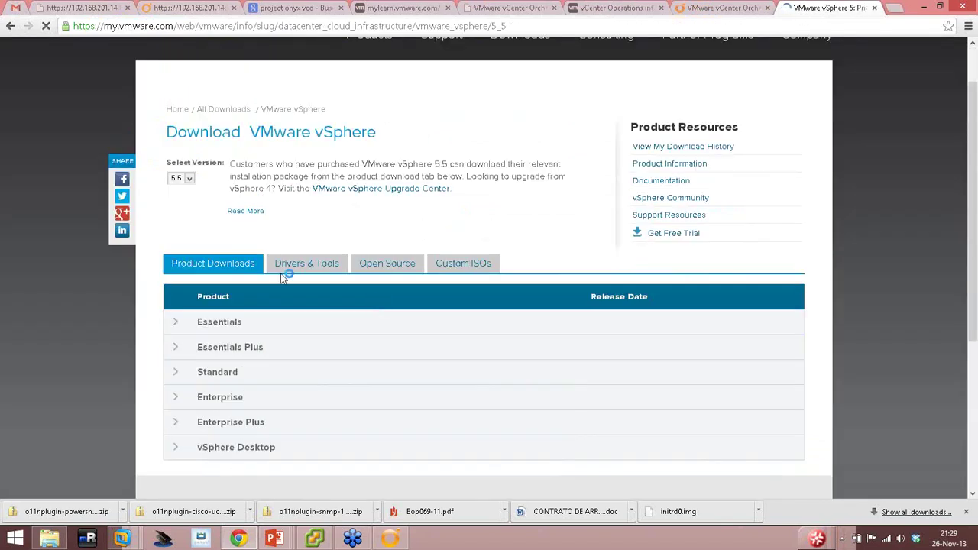
left_click(314, 263)
scroll(327, 277, "down", 2)
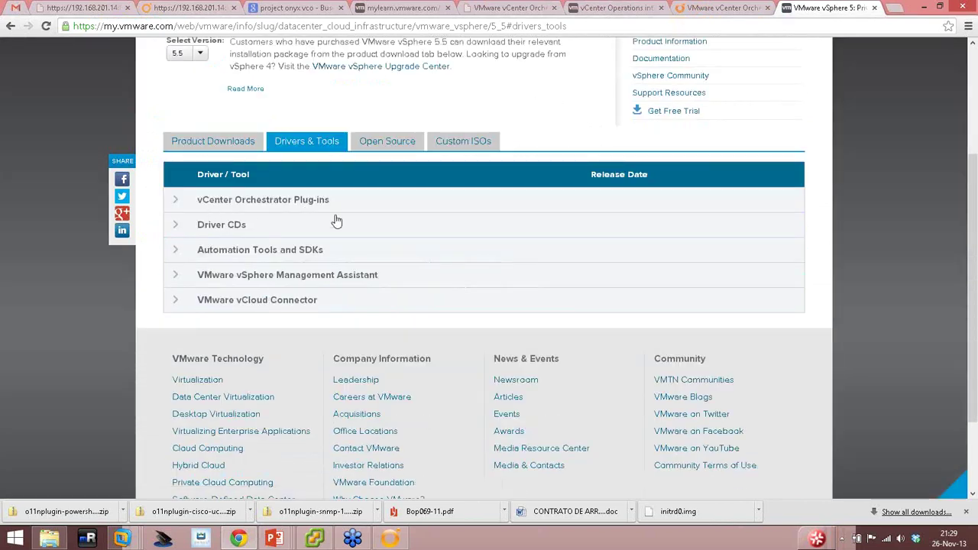
scroll(245, 188, "up", 2)
left_click(177, 323)
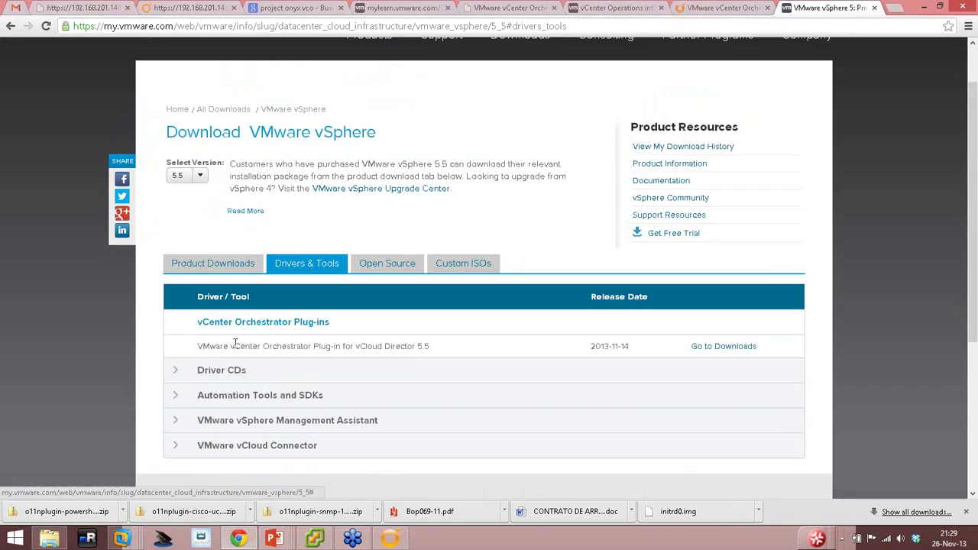
left_click_drag(201, 346, 427, 346)
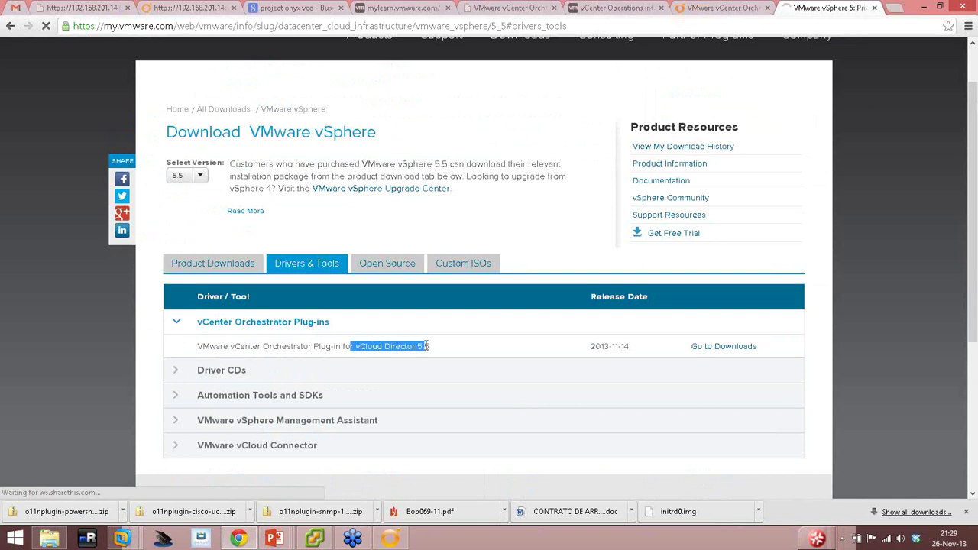
- Switch the downloads to vSphere 5.1 and expand its vCenter Orchestrator Plug-ins
left_click(200, 176)
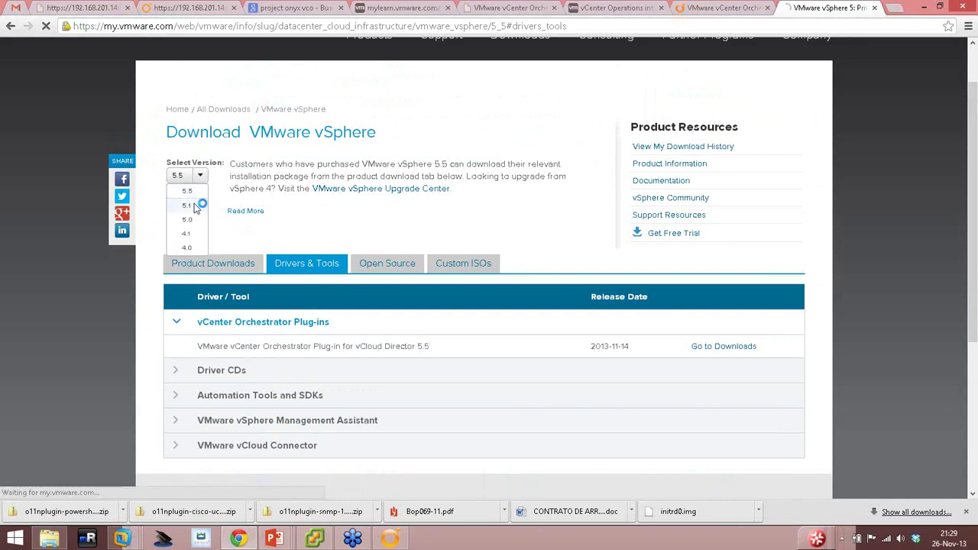
left_click(192, 202)
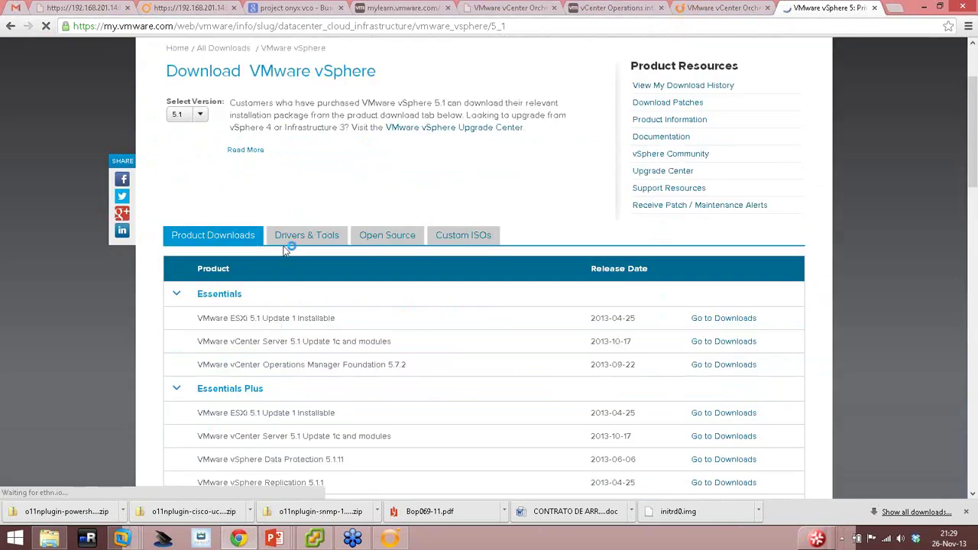
left_click(288, 242)
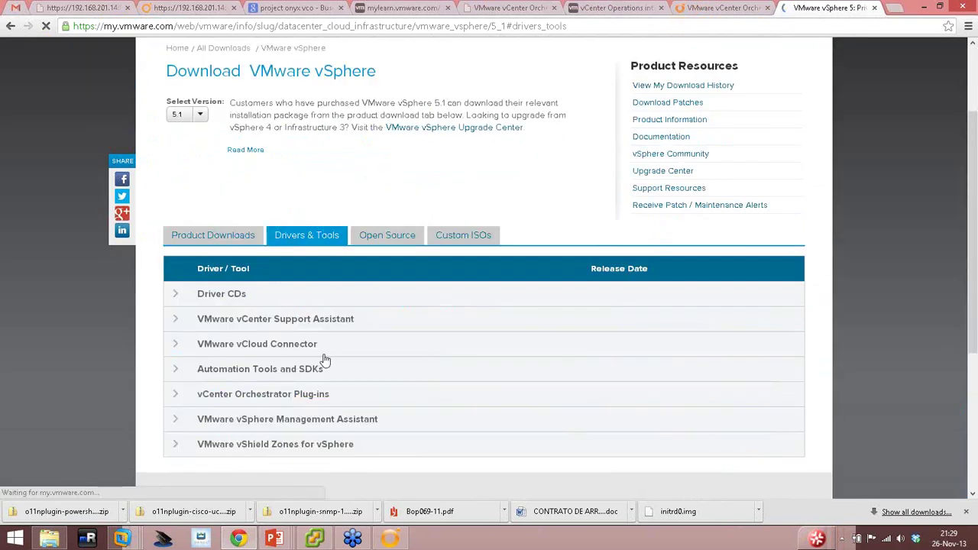
left_click(179, 396)
scroll(337, 230, "down", 3)
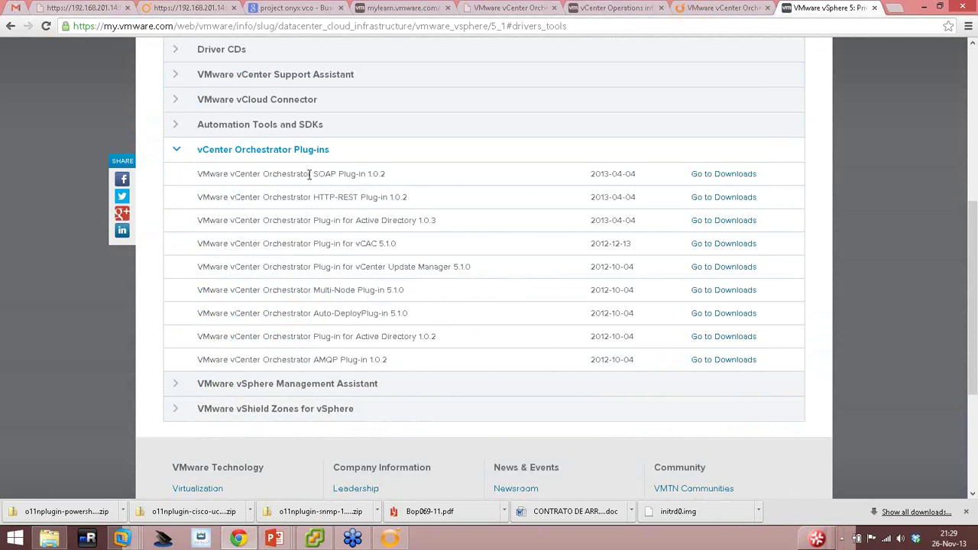
- Highlight the 5.1 plug-ins: Active Directory, vCAC, Update Manager, Multi-Node, Auto-Deploy, AMQP
left_click_drag(309, 174, 368, 221)
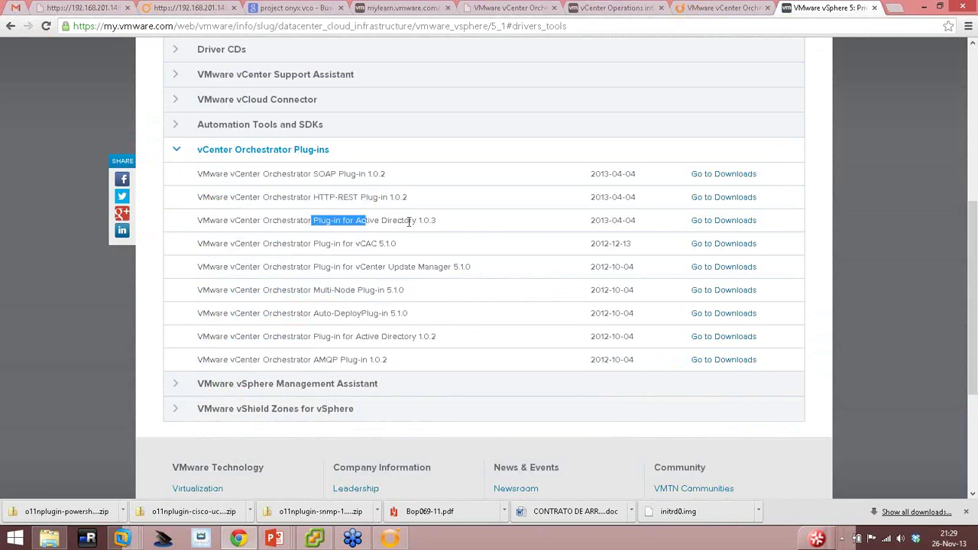
left_click(341, 244)
left_click_drag(308, 244, 373, 245)
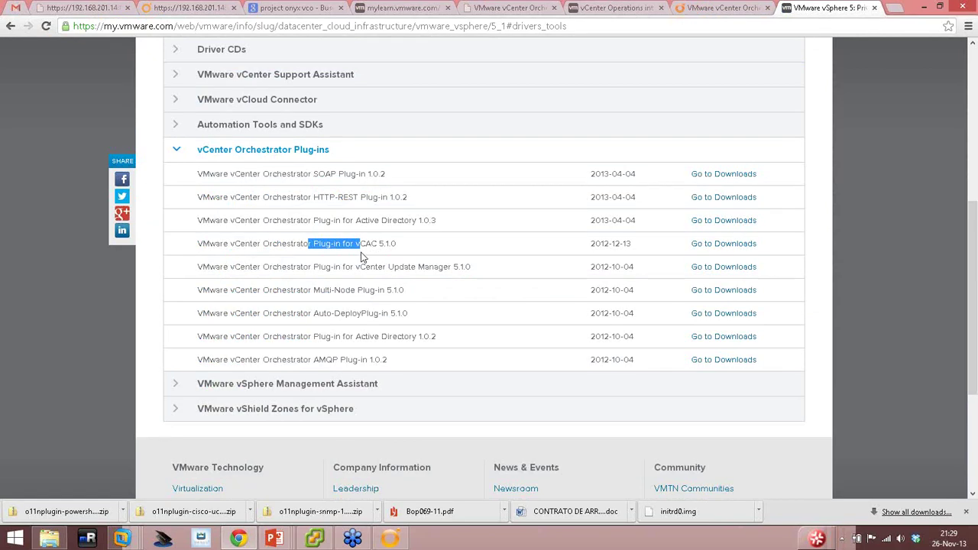
left_click_drag(319, 266, 413, 266)
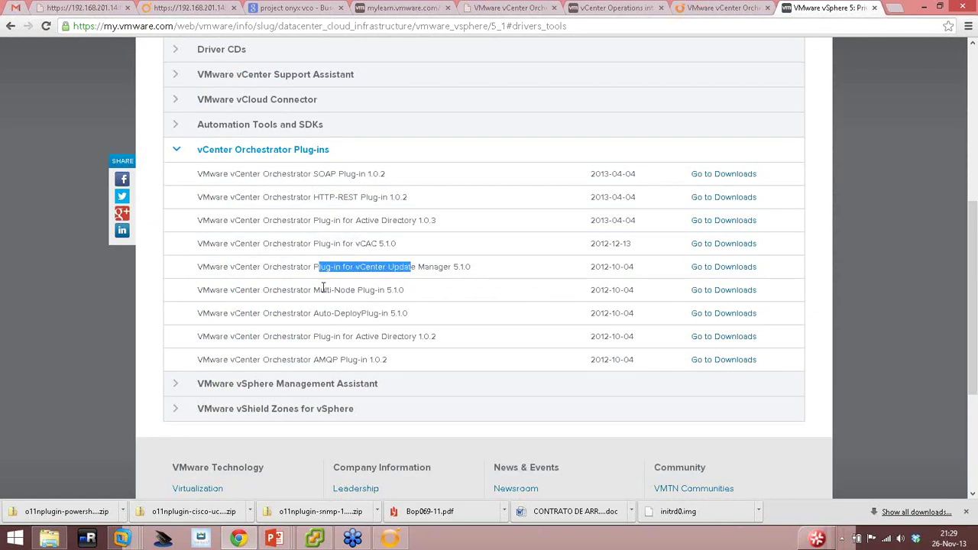
left_click_drag(314, 289, 358, 289)
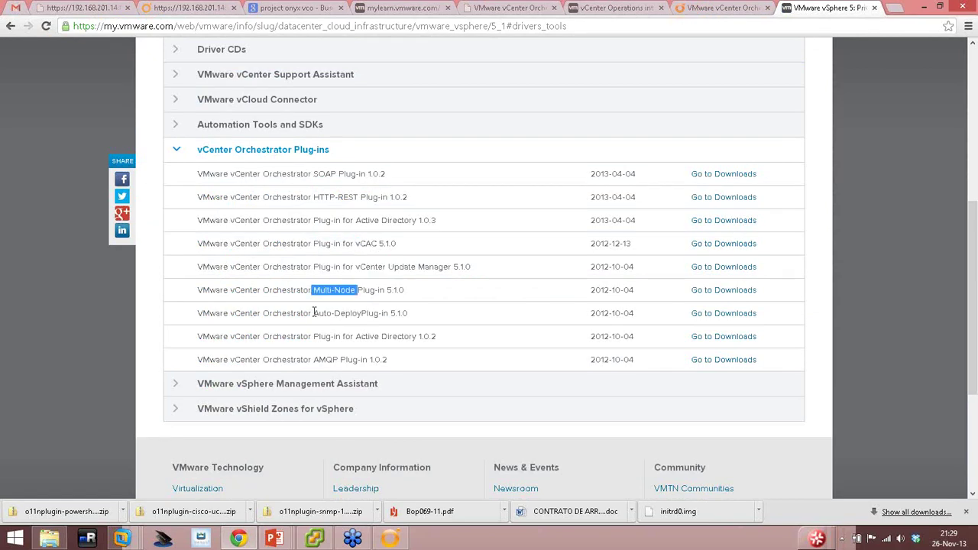
left_click_drag(314, 313, 372, 313)
left_click_drag(295, 337, 410, 342)
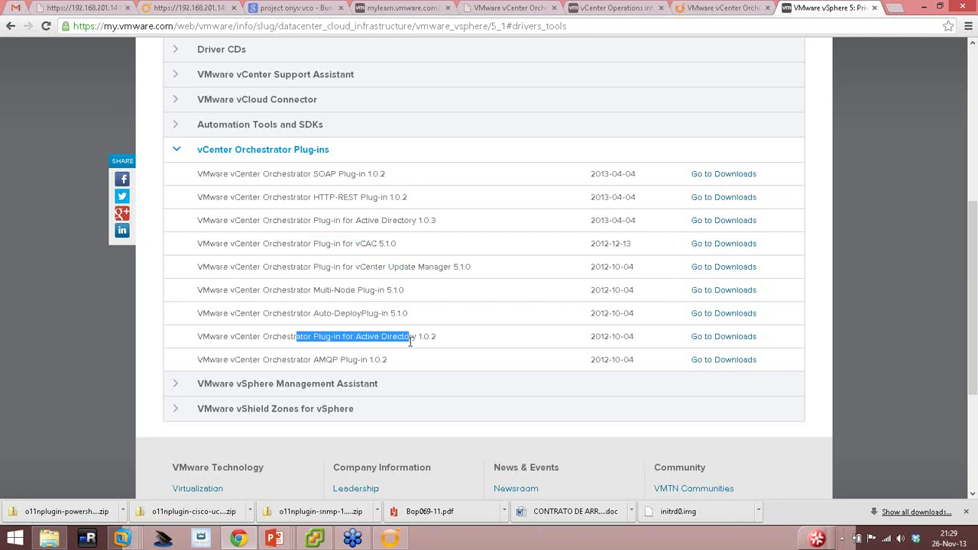
left_click_drag(307, 359, 368, 363)
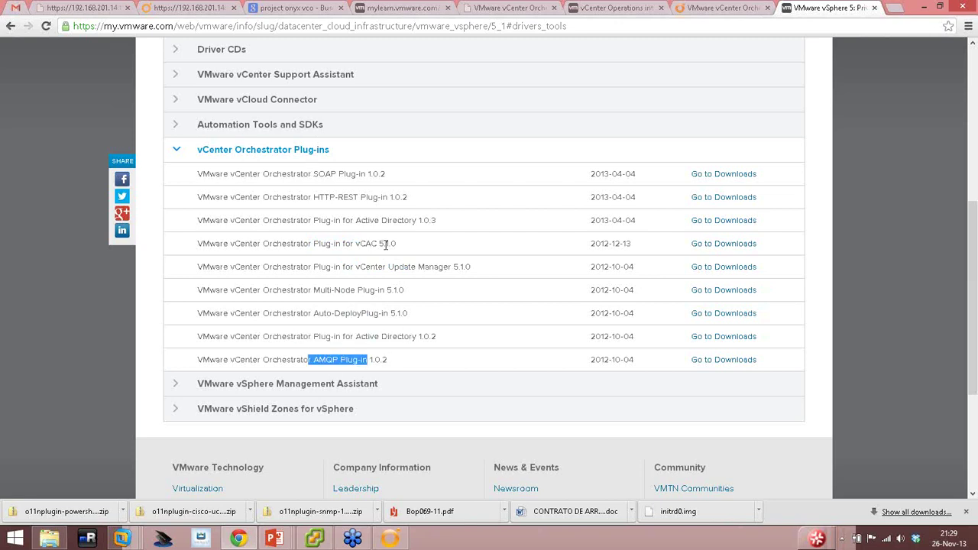
scroll(386, 244, "up", 4)
- Switch to vSphere 5.0, expand its Orchestrator plug-ins to find SNMP, and open File Explorer
left_click(200, 178)
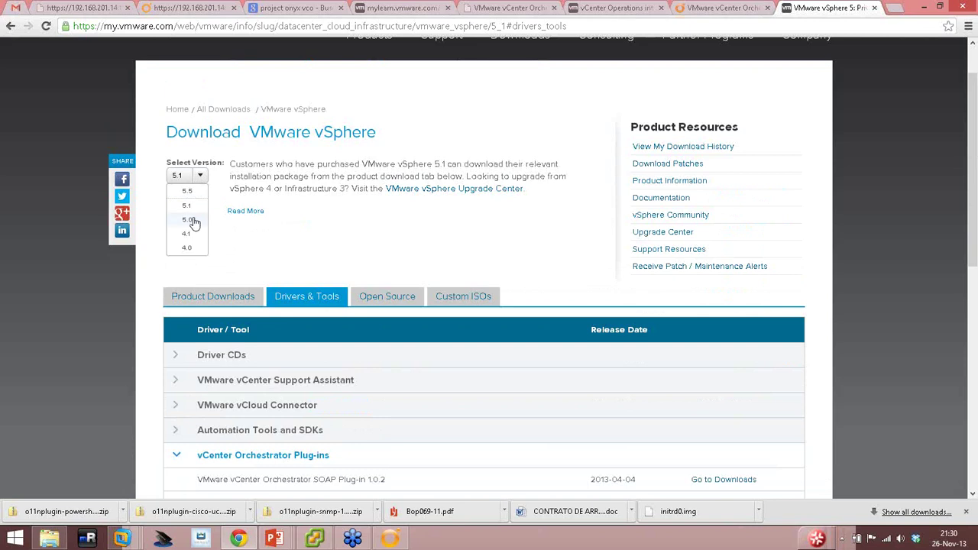
left_click(197, 220)
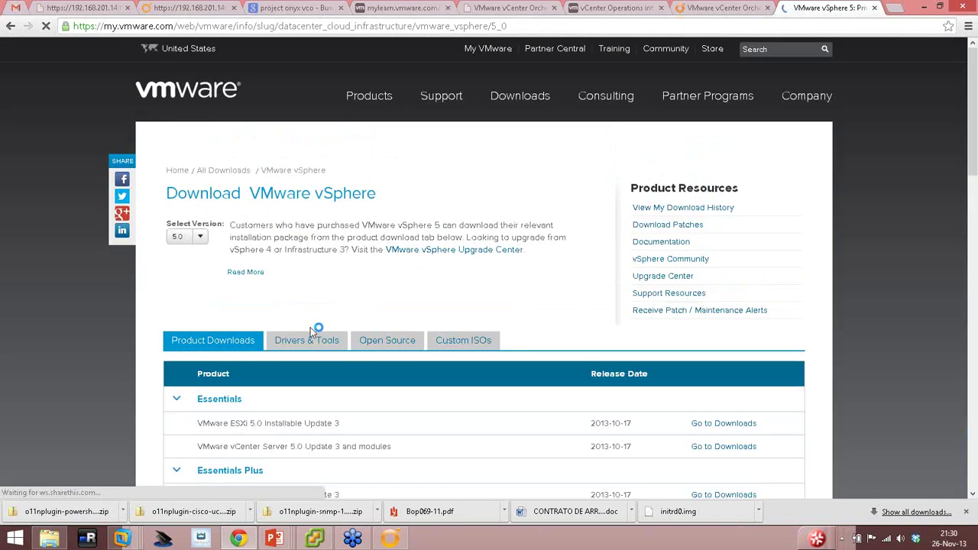
left_click(306, 341)
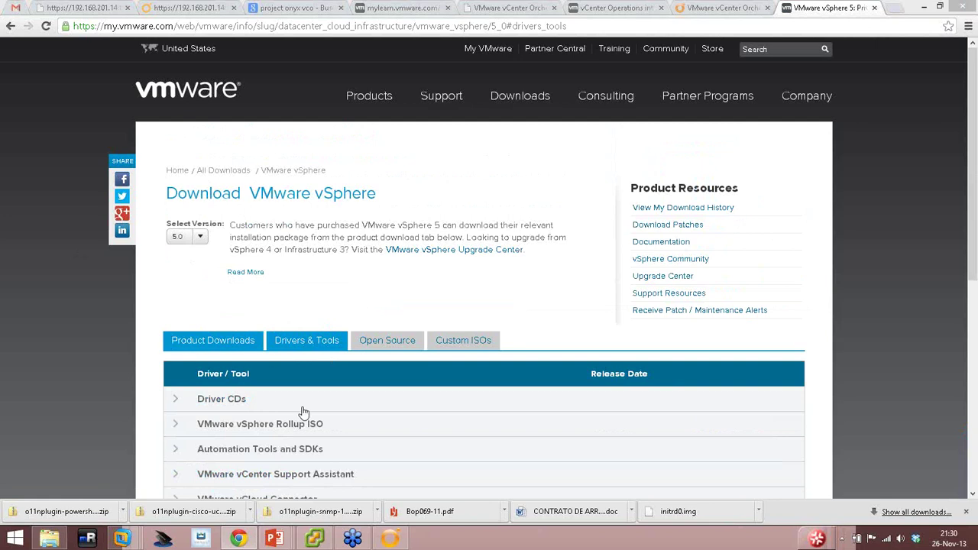
scroll(344, 451, "down", 2)
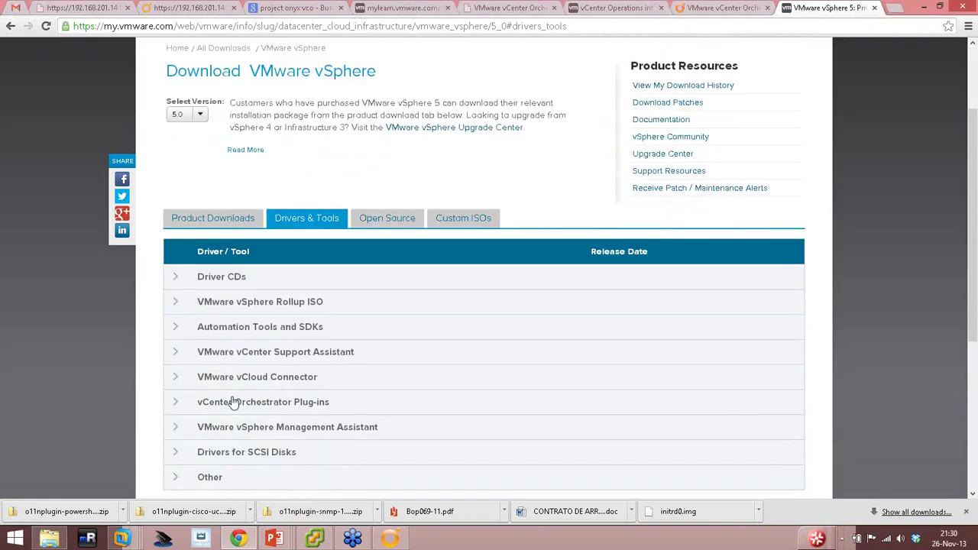
left_click(190, 407)
scroll(411, 403, "down", 4)
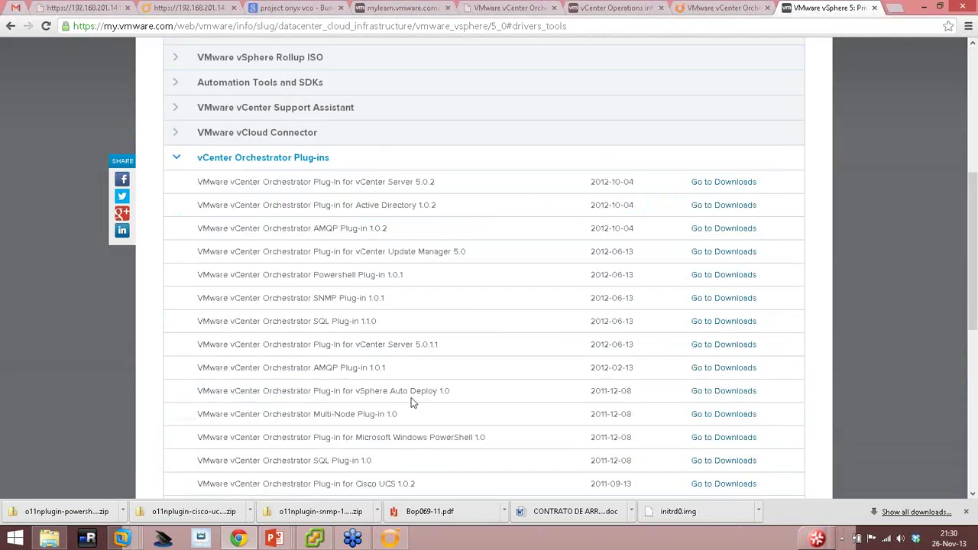
left_click_drag(304, 296, 375, 296)
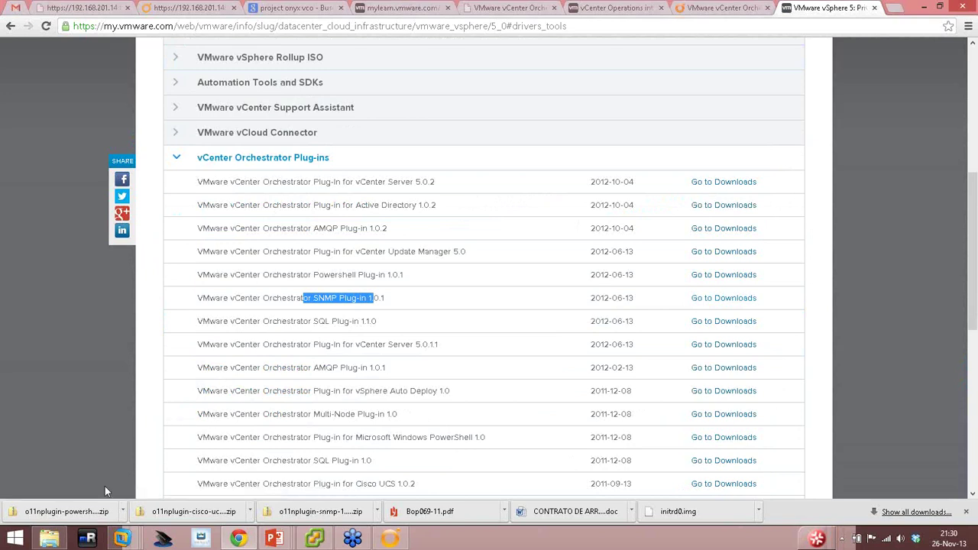
left_click(48, 537)
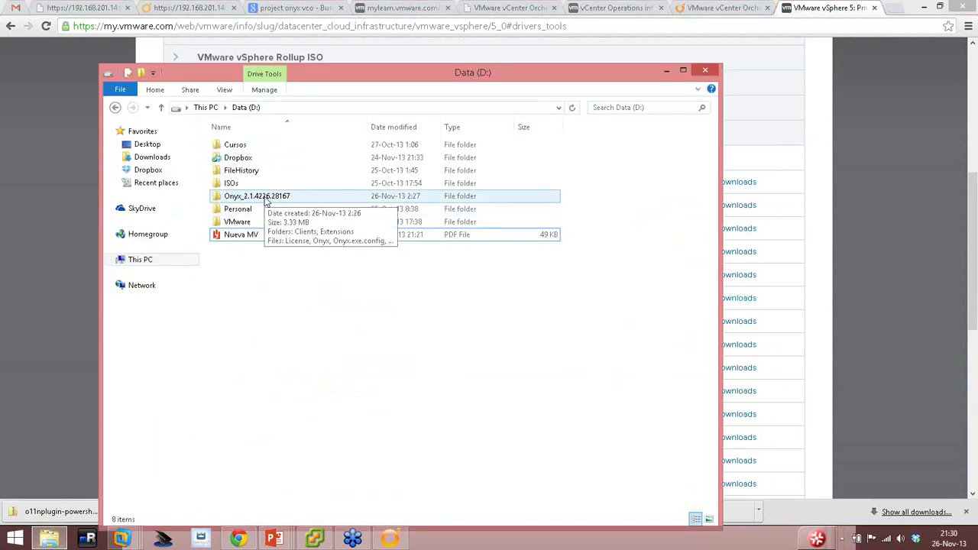
- Open the o11nplugin-snmp-1.0.0 folder in Downloads, then return to the Orchestrator documentation tab
left_click(155, 158)
left_click(265, 149)
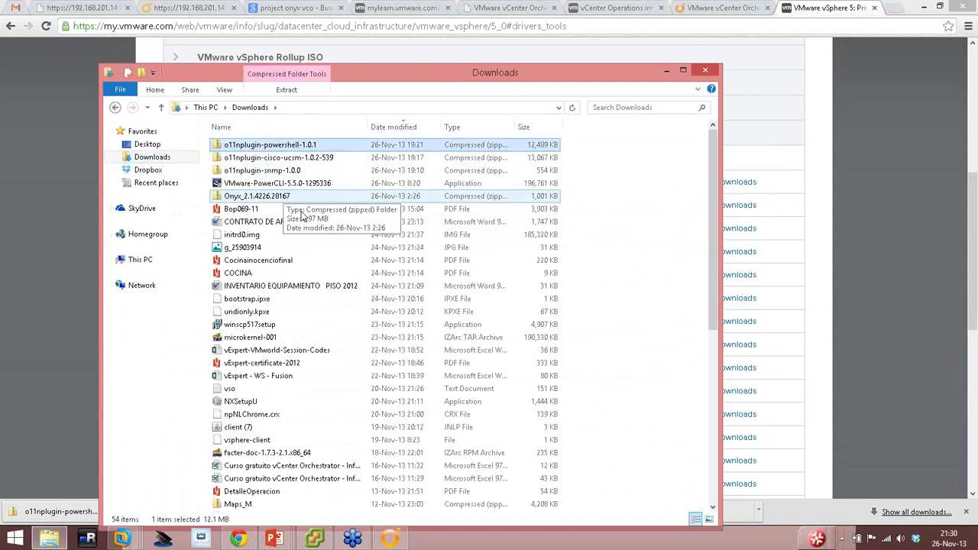
scroll(304, 221, "down", 8)
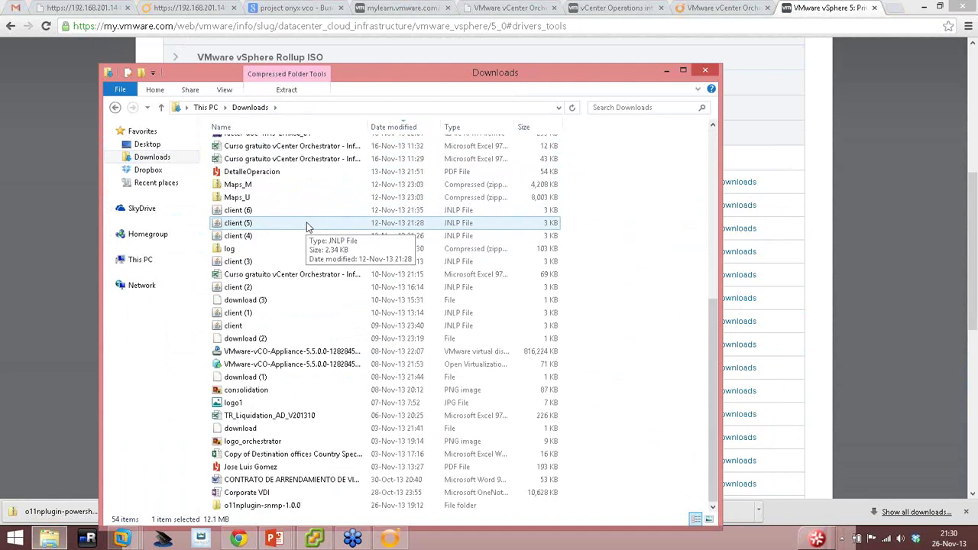
left_click(260, 507)
double_click(261, 506)
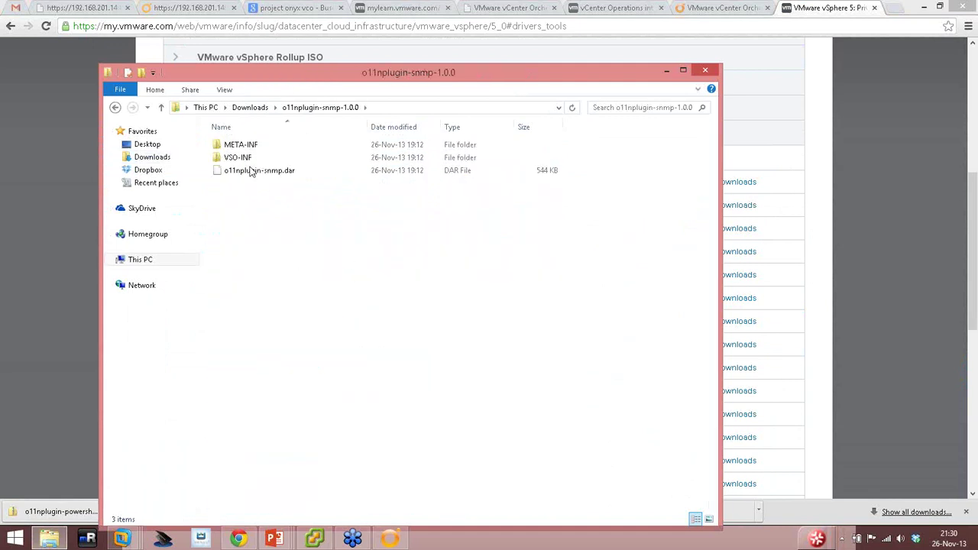
left_click(246, 158)
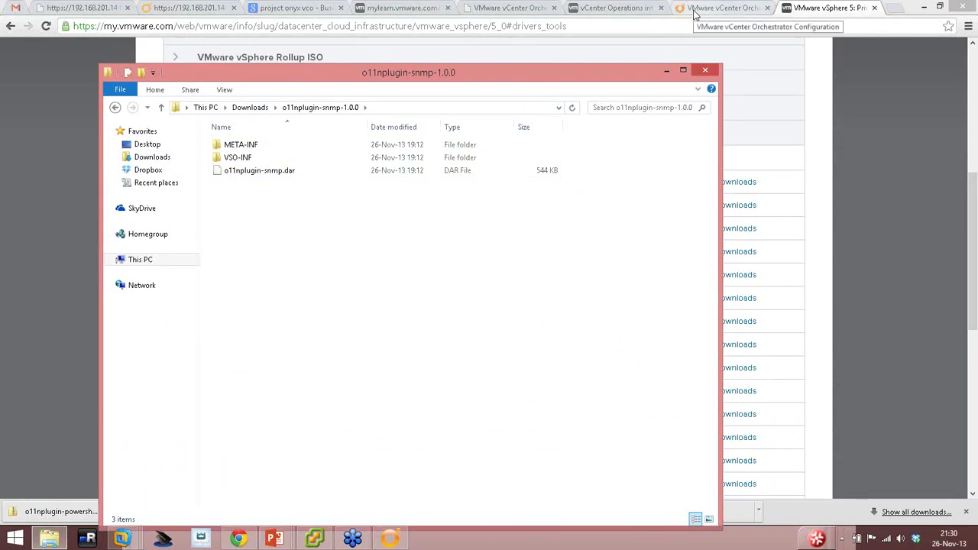
left_click(506, 9)
- Log into vCenter Orchestrator Configuration and browse for a file under General's Install Application
left_click(721, 9)
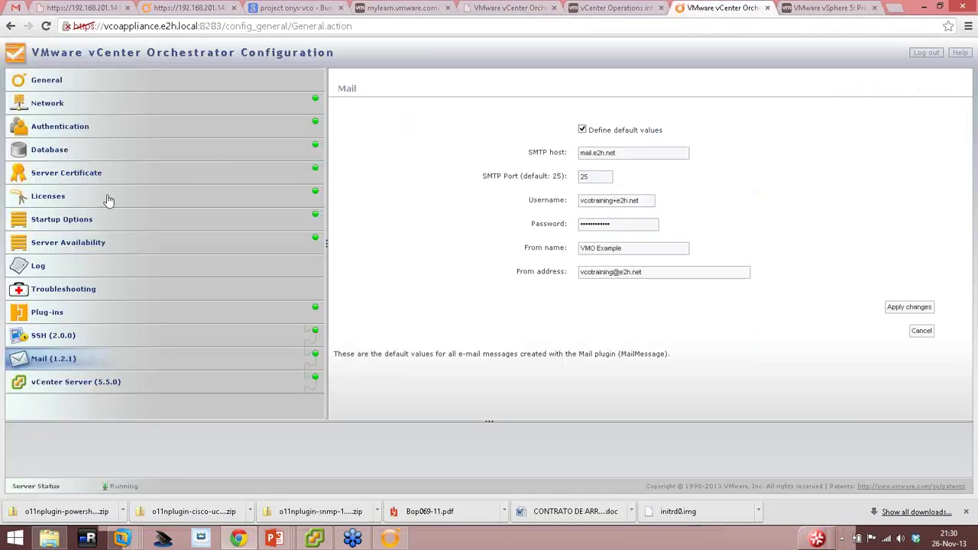
left_click(61, 99)
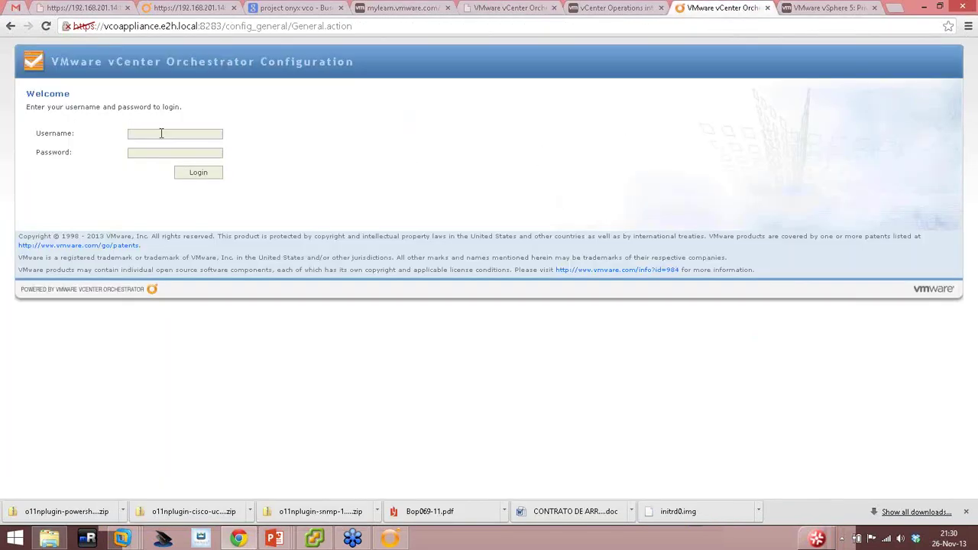
left_click(161, 134)
key("Tab")
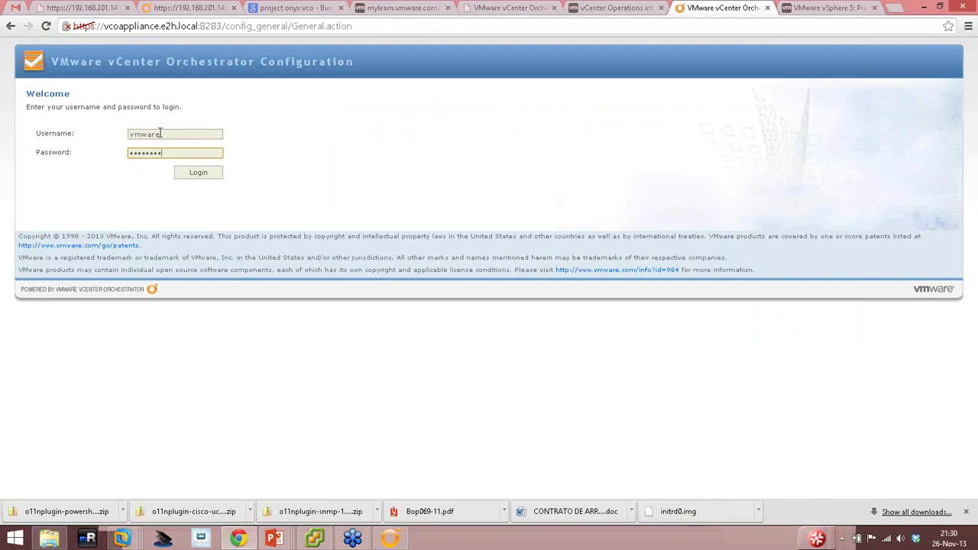
key("Return")
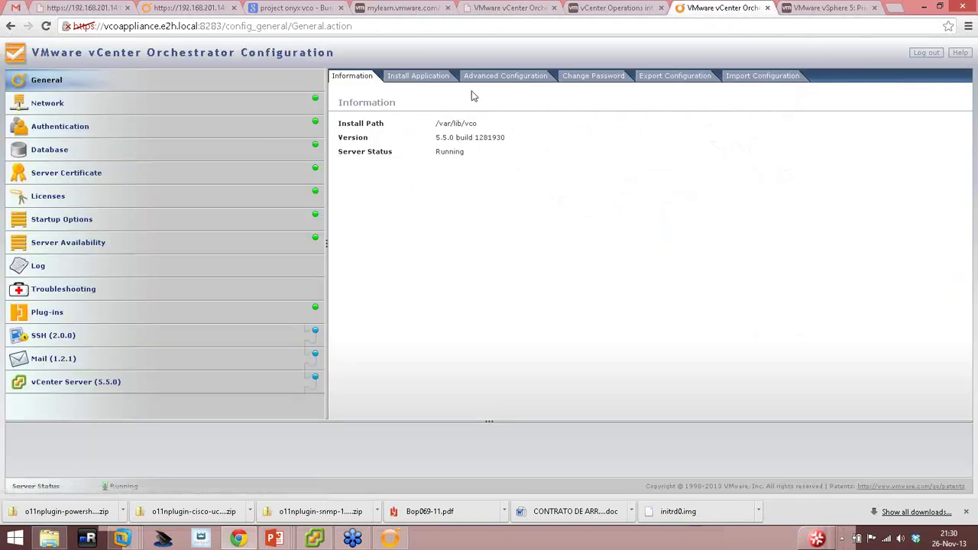
left_click(420, 76)
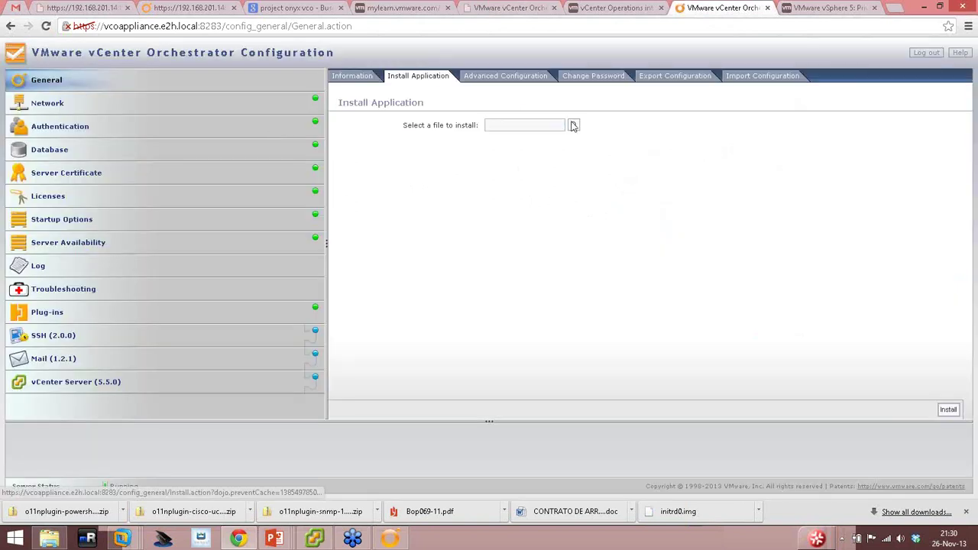
left_click(574, 126)
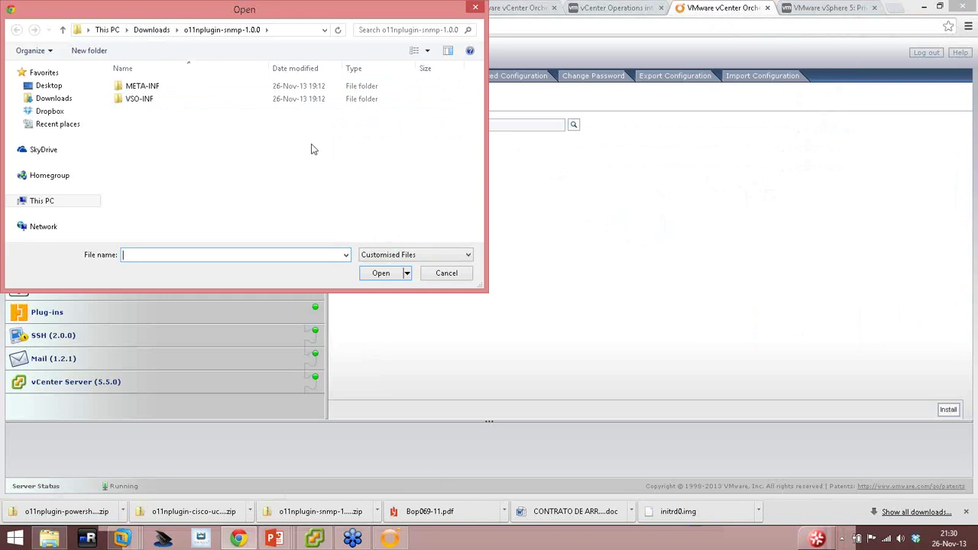
left_click(390, 540)
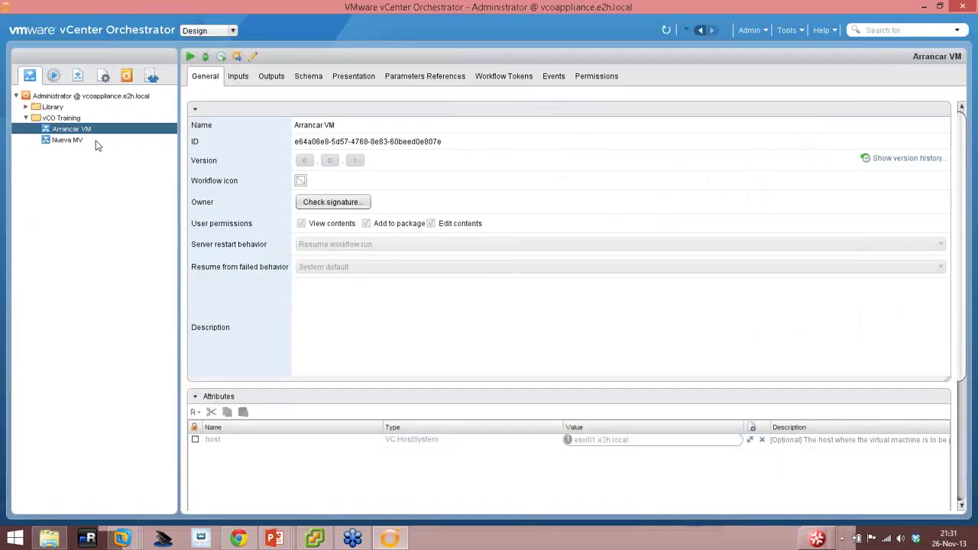
left_click(26, 107)
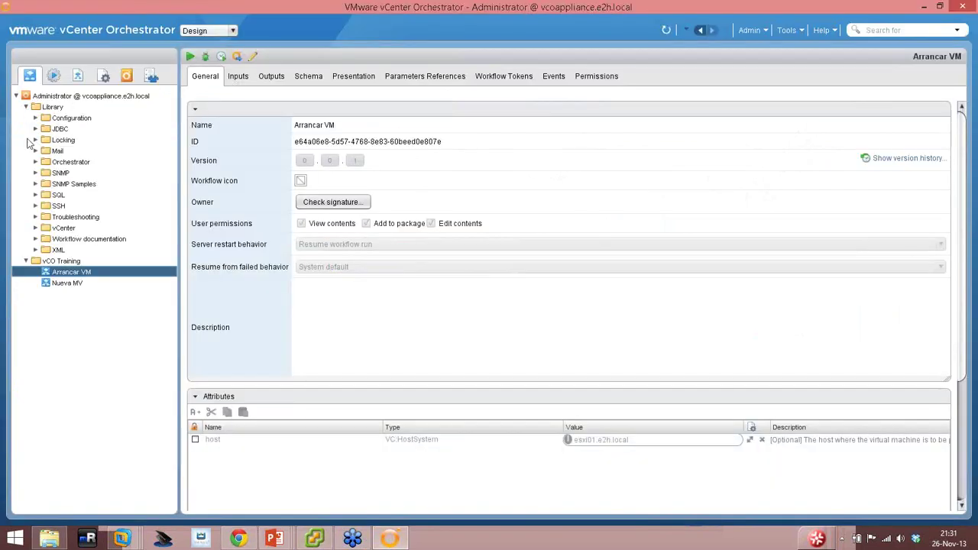
left_click(35, 172)
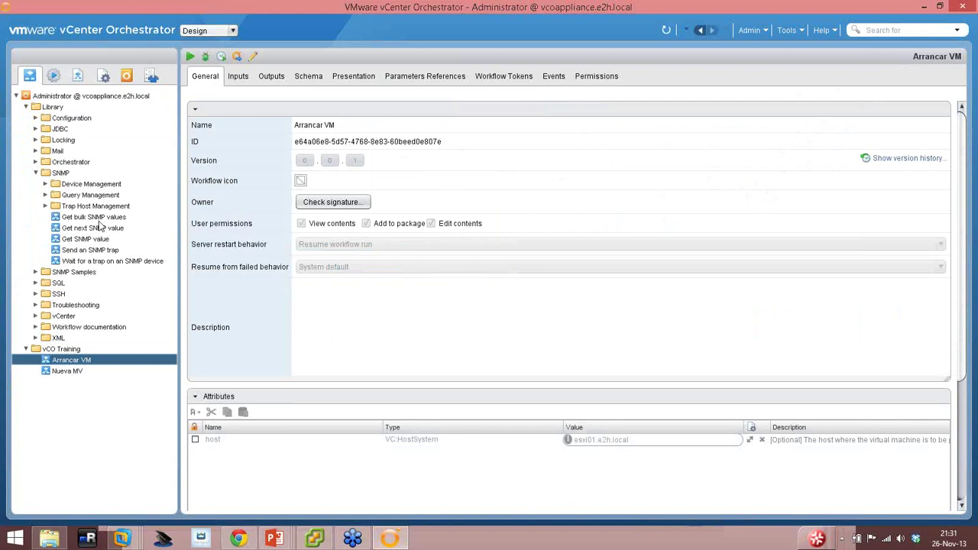
left_click(922, 6)
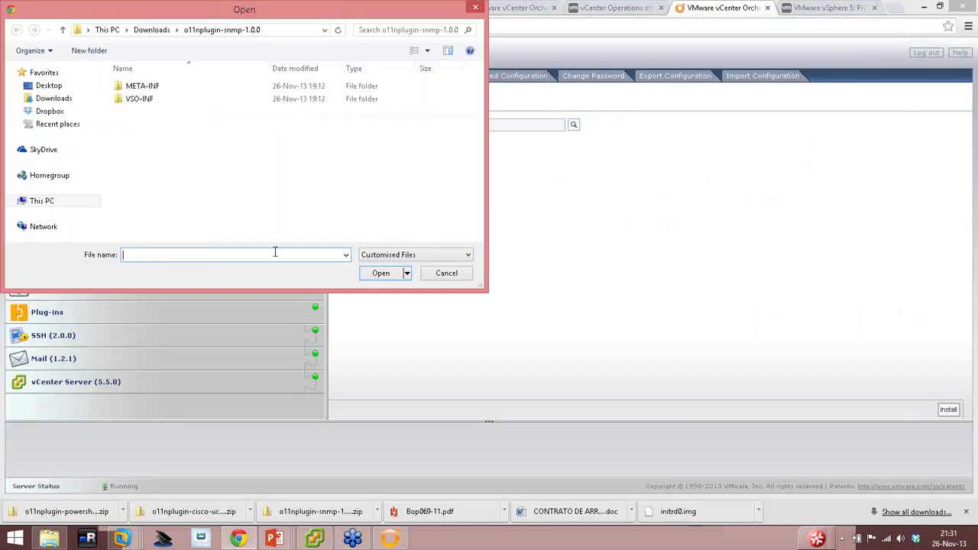
- Extract the o11nplugin-powershell-1.0.1 zip in Downloads to its default folder
left_click(49, 539)
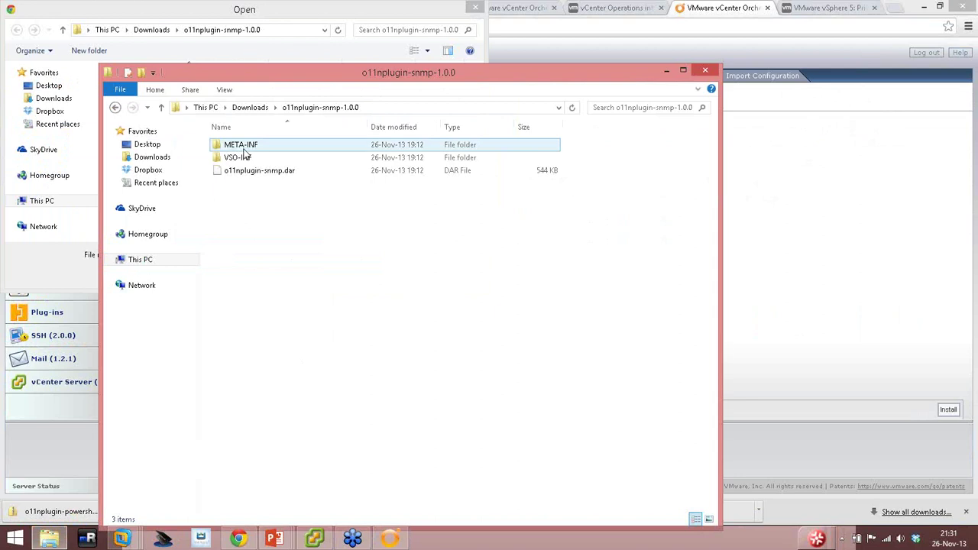
left_click(248, 109)
scroll(370, 298, "up", 8)
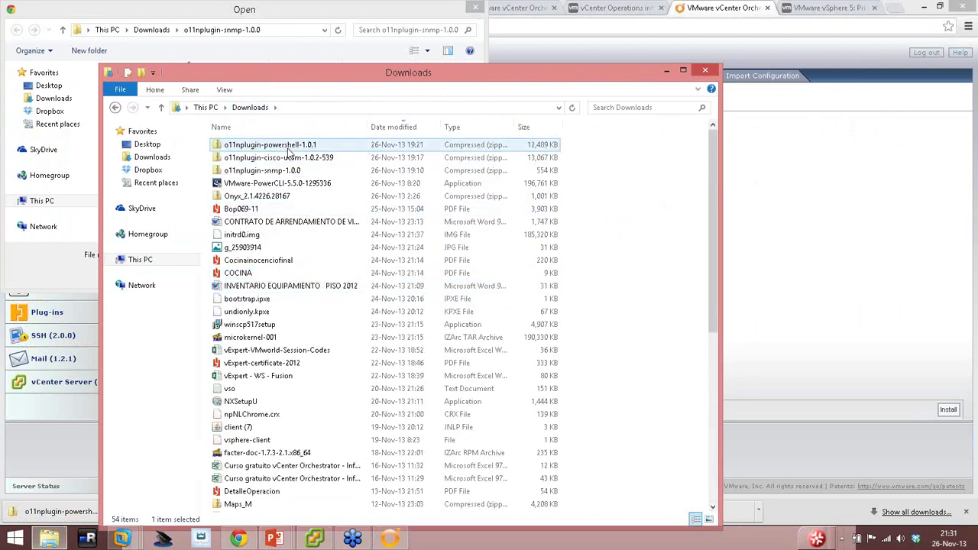
left_click(289, 146)
right_click(289, 146)
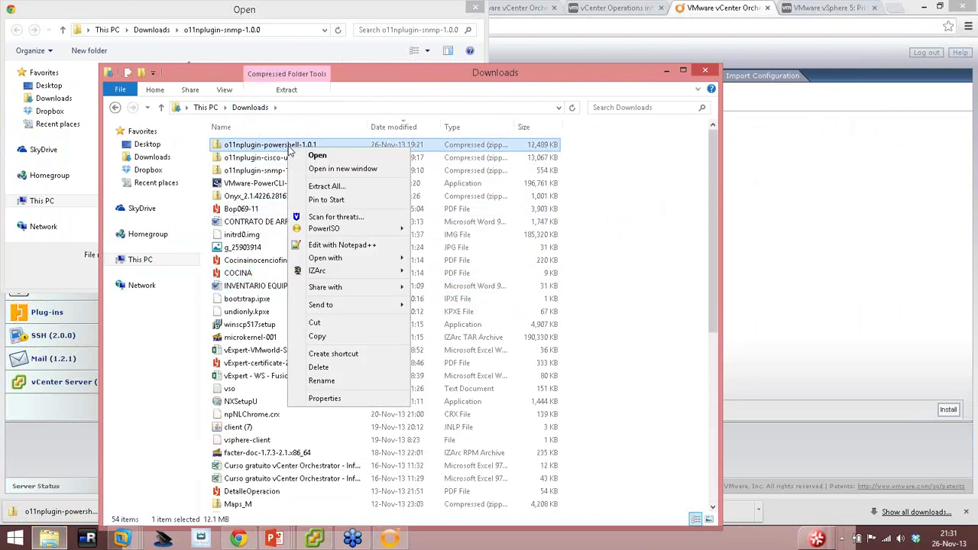
left_click(317, 186)
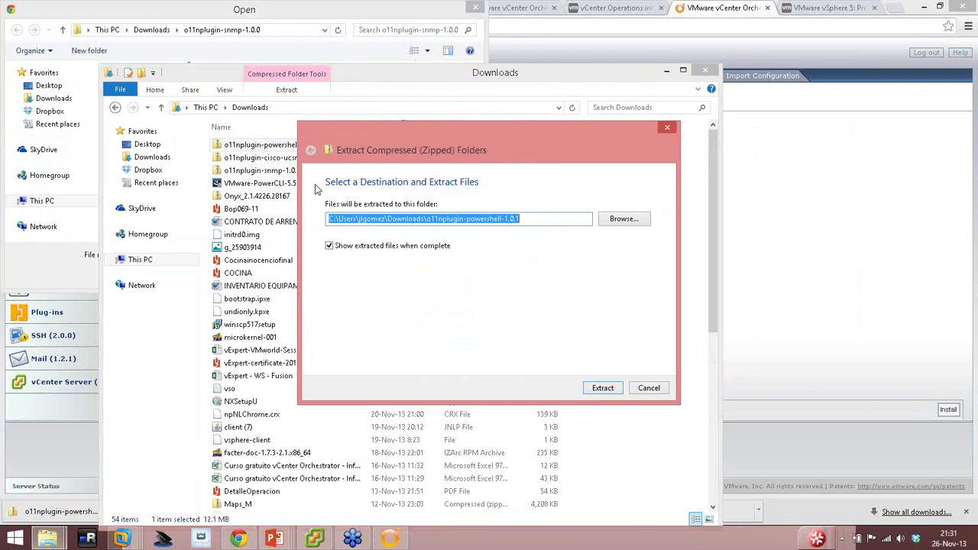
left_click(602, 388)
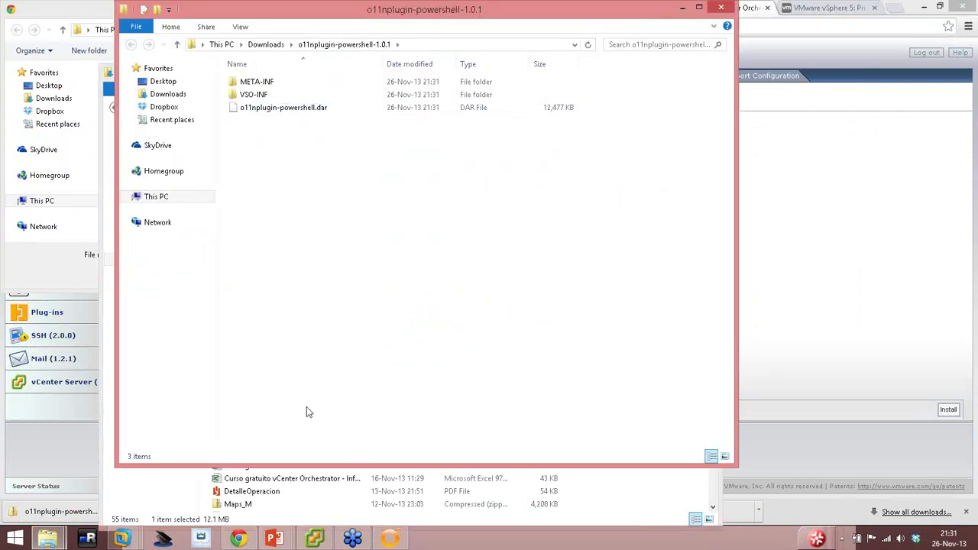
- Choose o11nplugin-powershell.dar from the extracted folder, showing All Files, as the install file
left_click(238, 538)
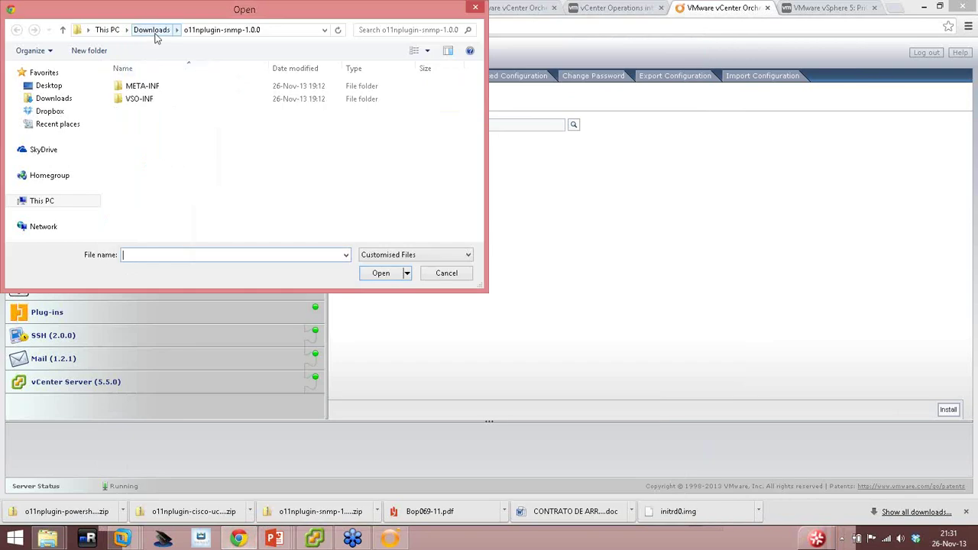
left_click(155, 34)
double_click(140, 92)
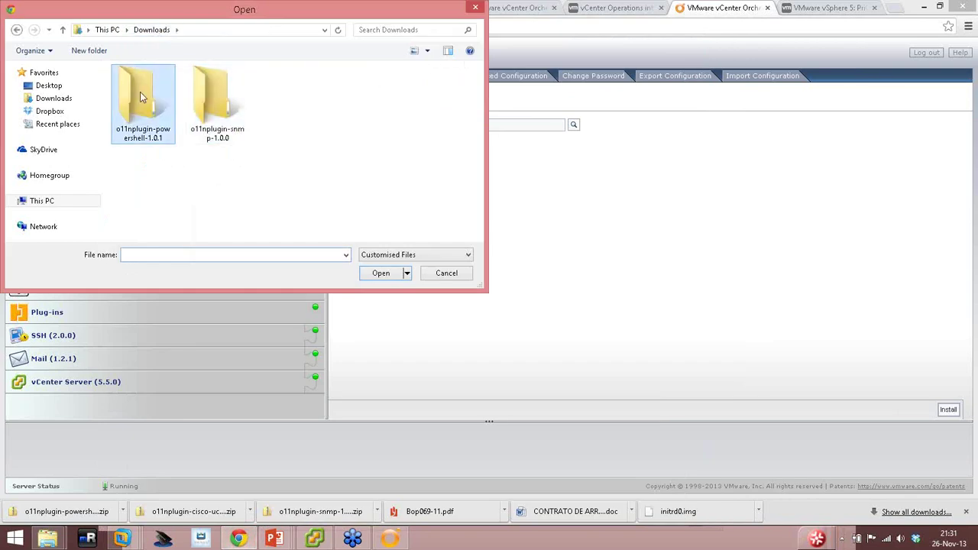
left_click(400, 263)
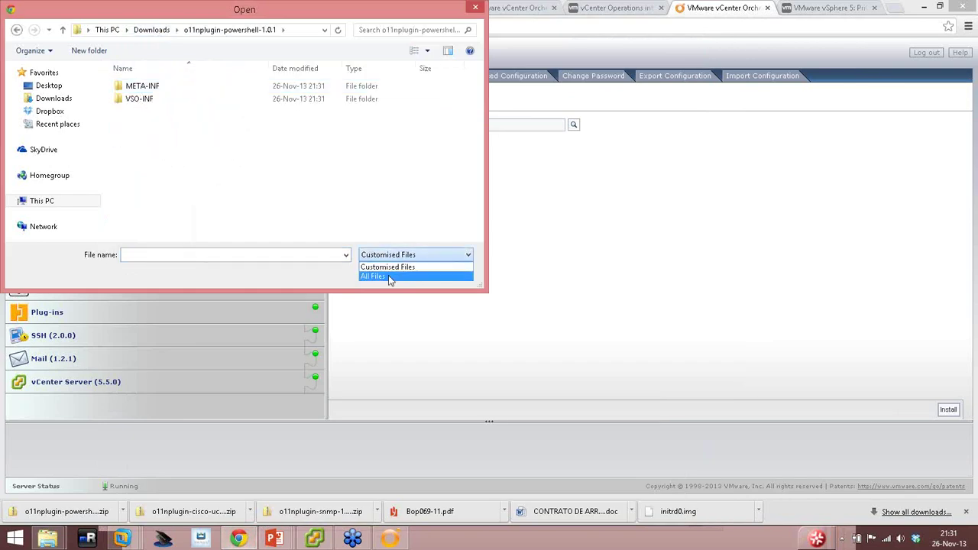
left_click(388, 275)
left_click(184, 115)
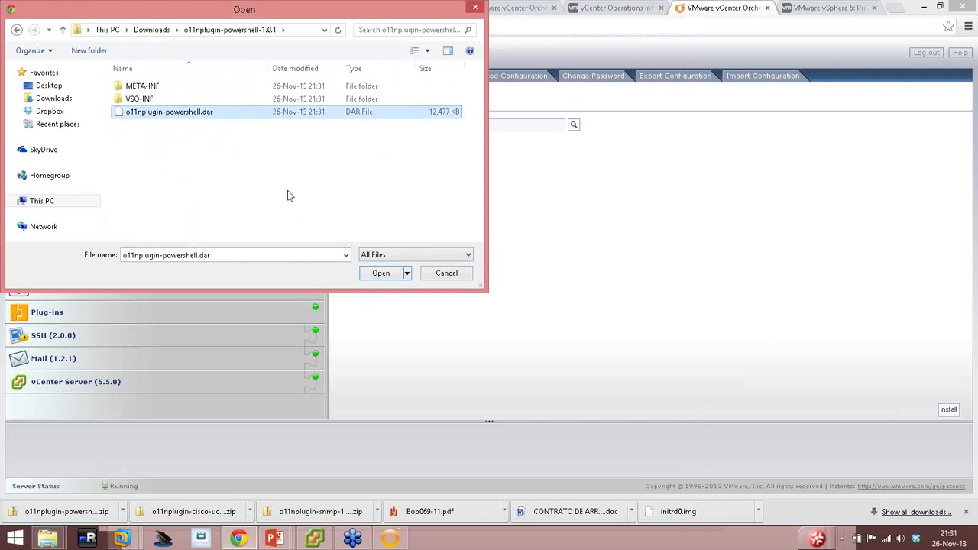
left_click(390, 275)
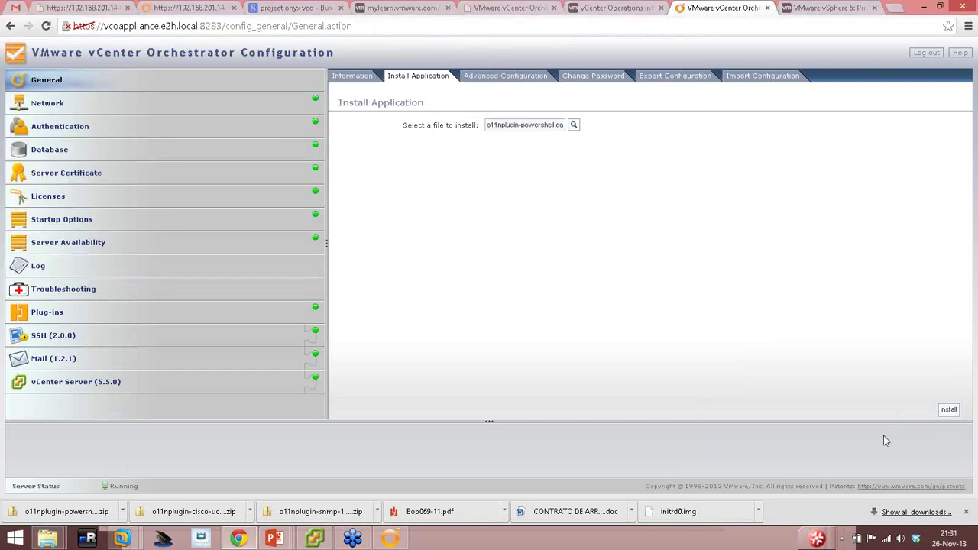
- Install the PowerShell 1.0.1 plug-in and confirm in Plug-ins it completes at next startup
left_click(948, 409)
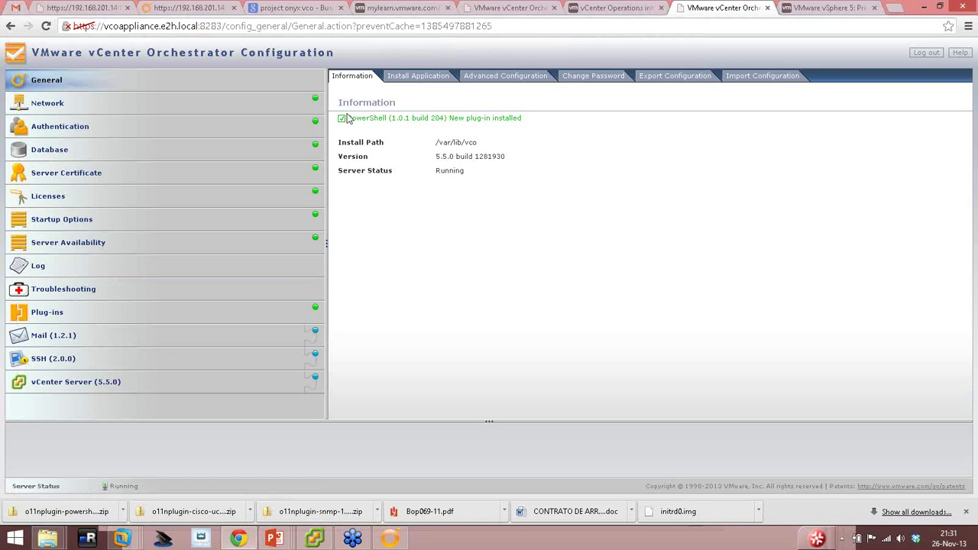
left_click_drag(347, 117, 504, 117)
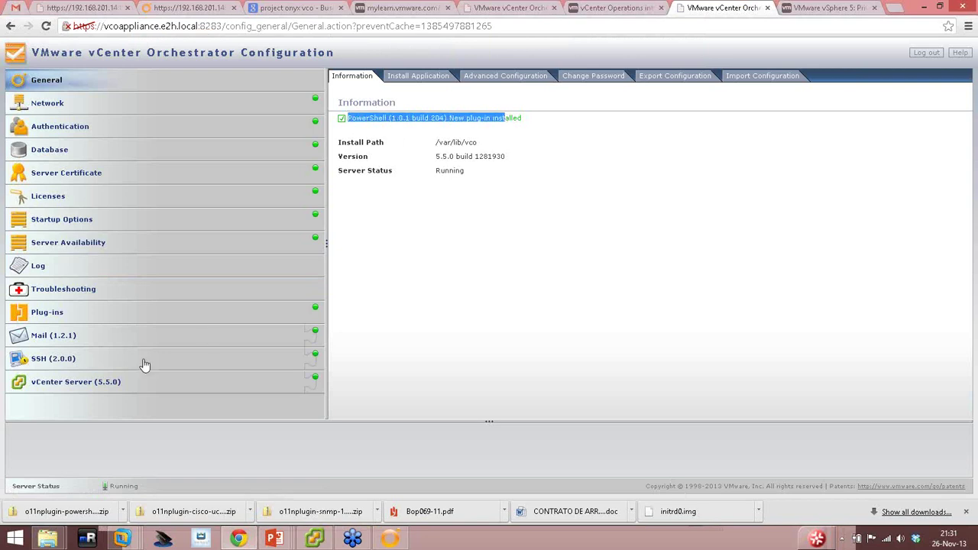
left_click(47, 313)
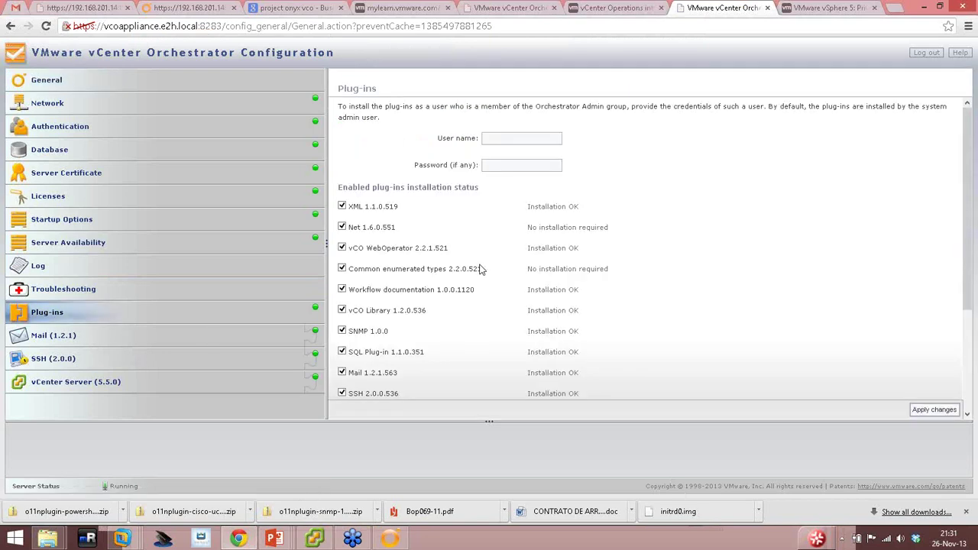
scroll(480, 270, "down", 1)
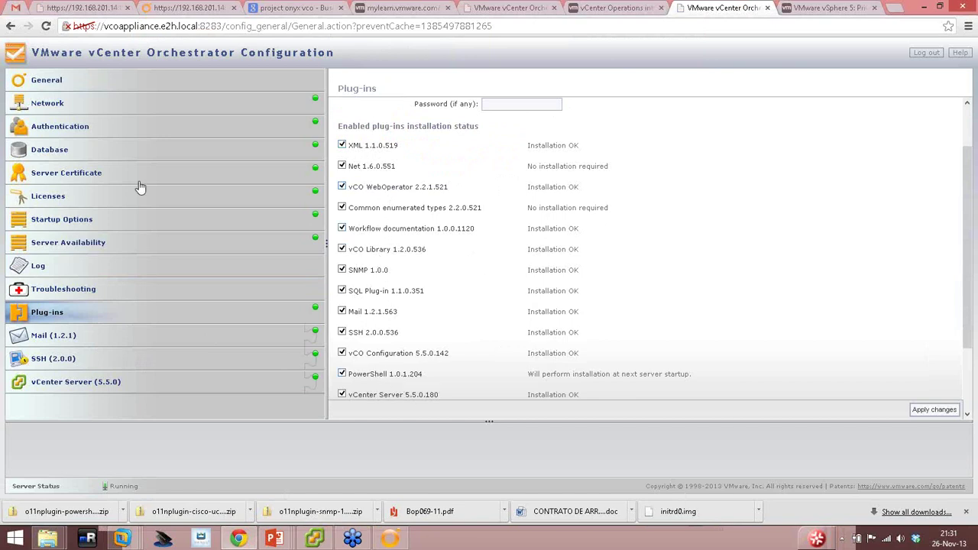
left_click(27, 82)
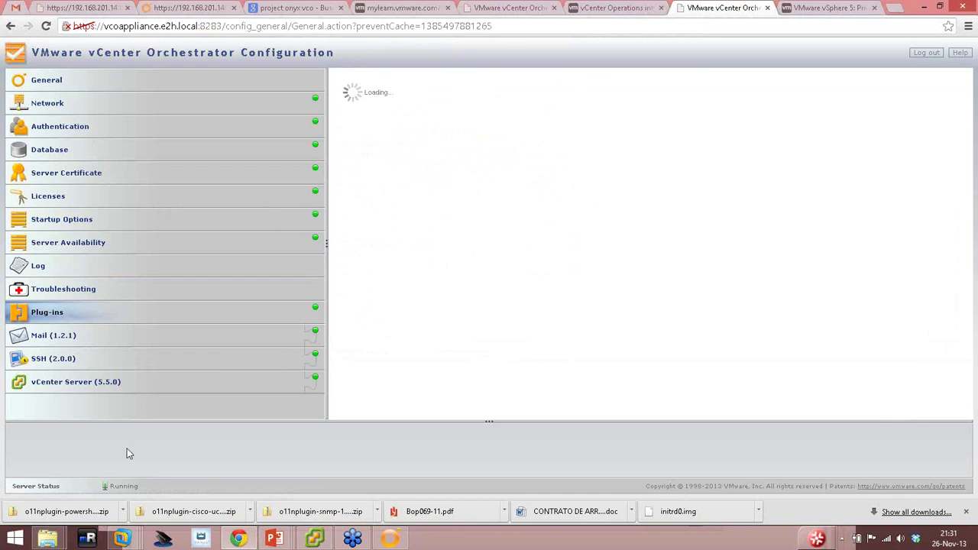
- Extract the o11nplugin-cisco-ucsm-1.0.2-539 zip in Downloads, then go back to Chrome's Install Application form
mouse_move(48, 539)
left_click(155, 489)
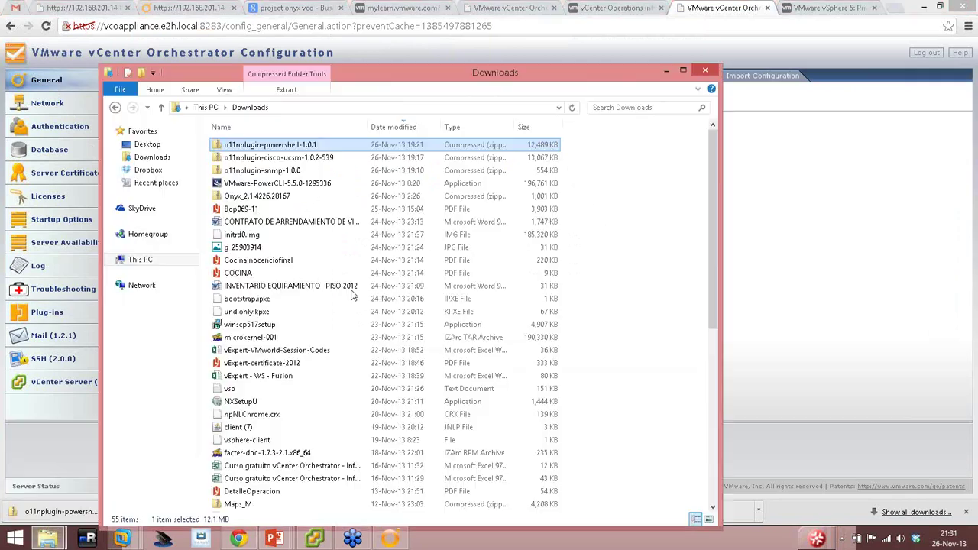
left_click(293, 158)
right_click(293, 159)
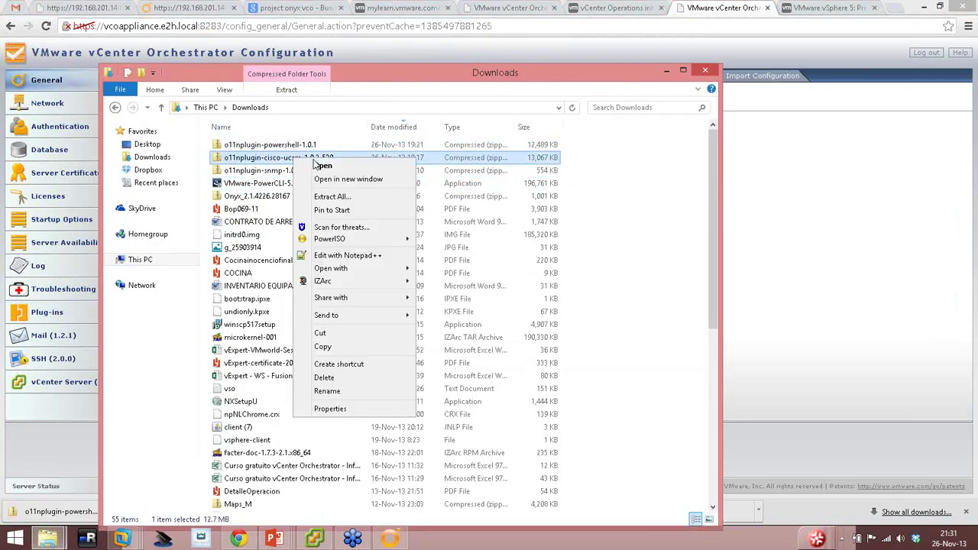
left_click(338, 197)
left_click(607, 390)
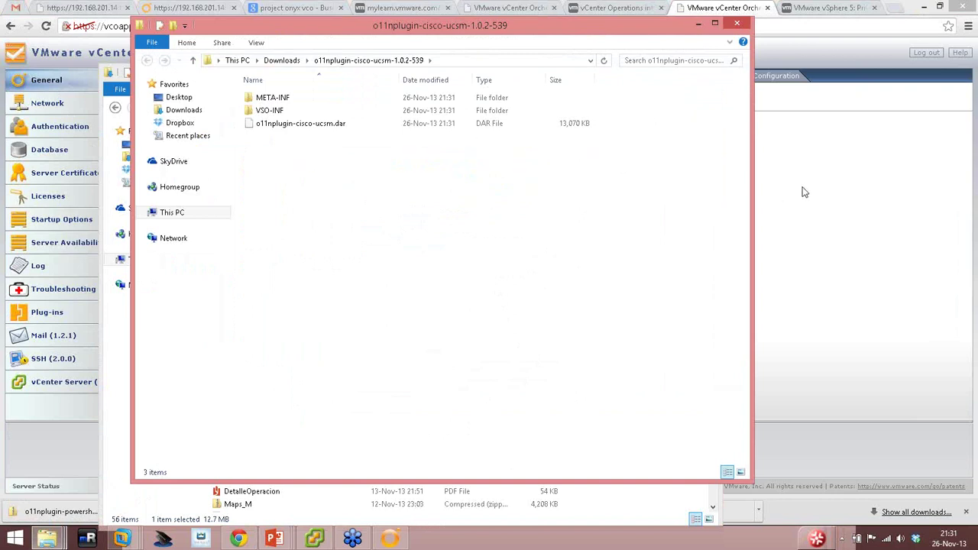
left_click(803, 192)
left_click(425, 79)
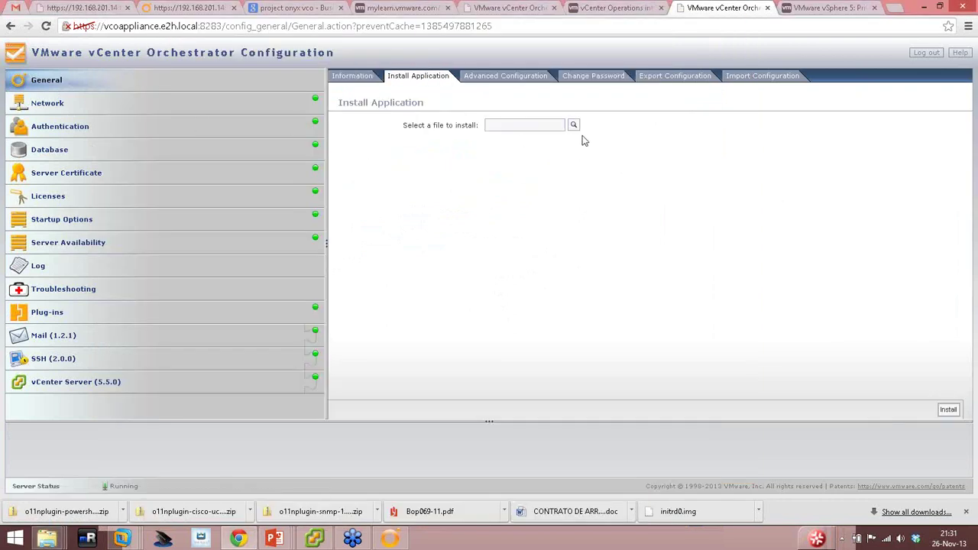
- Pick o11nplugin-cisco-ucsm.dar from the extracted folder (All files filter) and install it
left_click(573, 125)
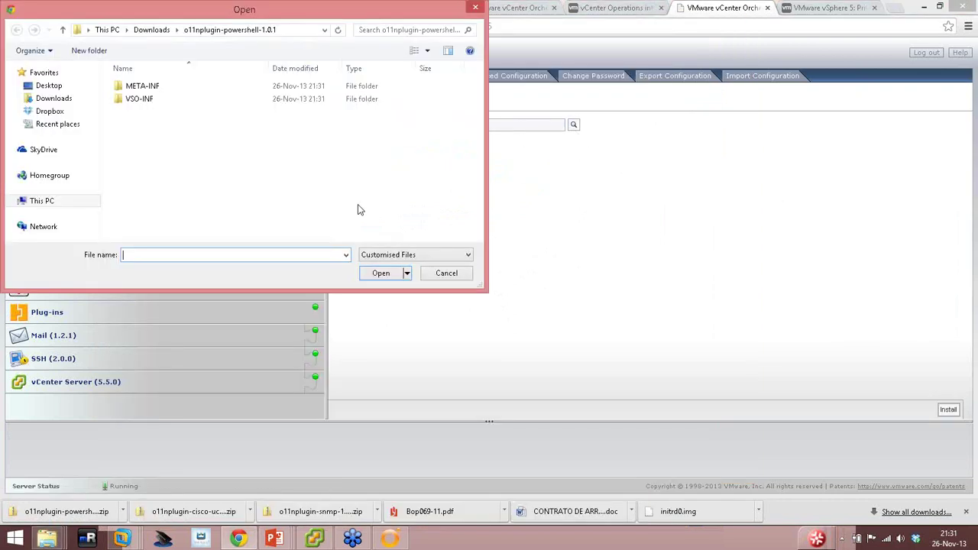
left_click(151, 30)
double_click(143, 99)
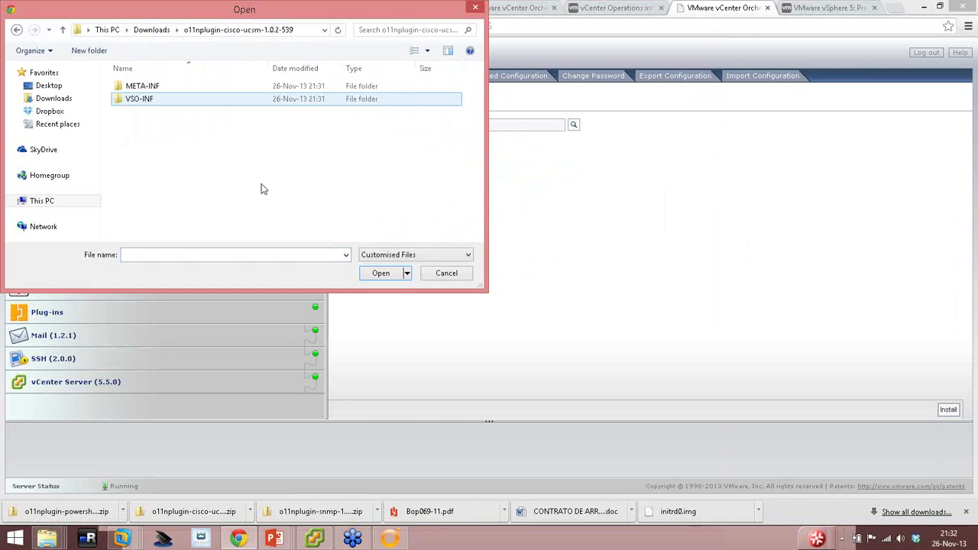
left_click(395, 259)
left_click(388, 276)
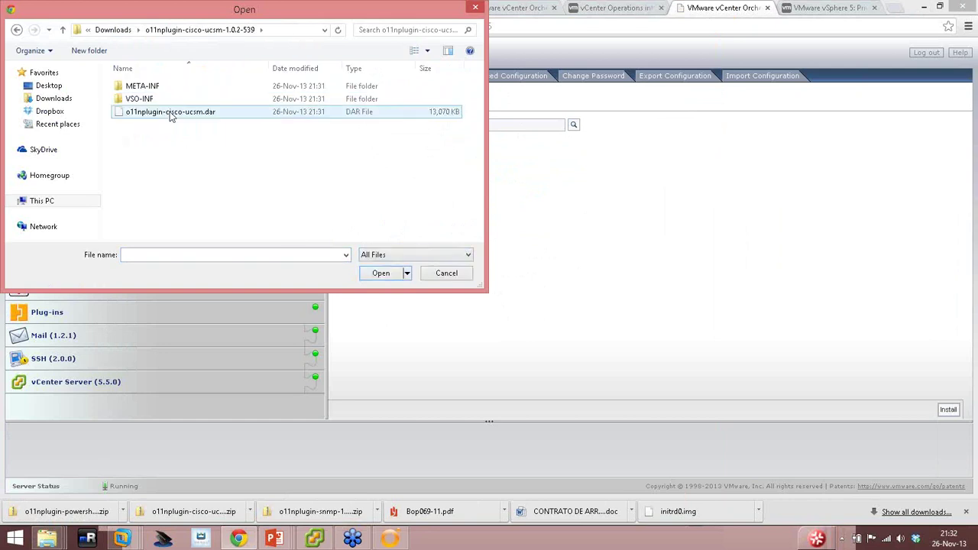
double_click(171, 113)
left_click(948, 409)
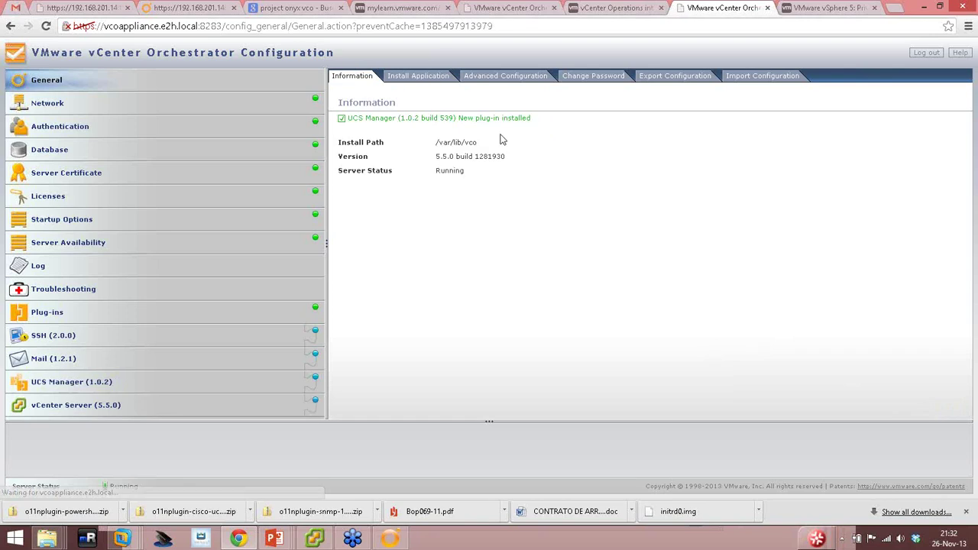
- Review the New UCS Manager Host tab under UCS Manager (1.0.2), then view Startup Options
left_click(58, 388)
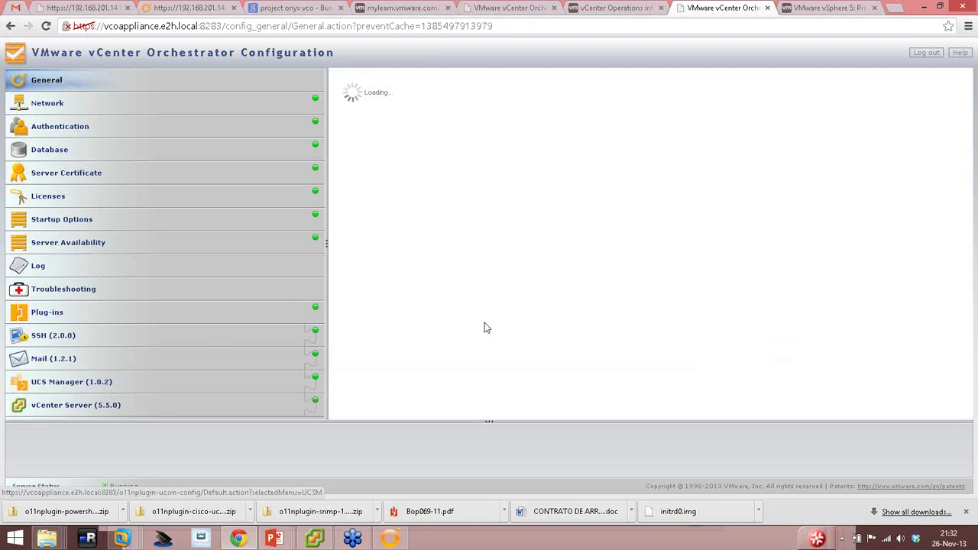
left_click(409, 77)
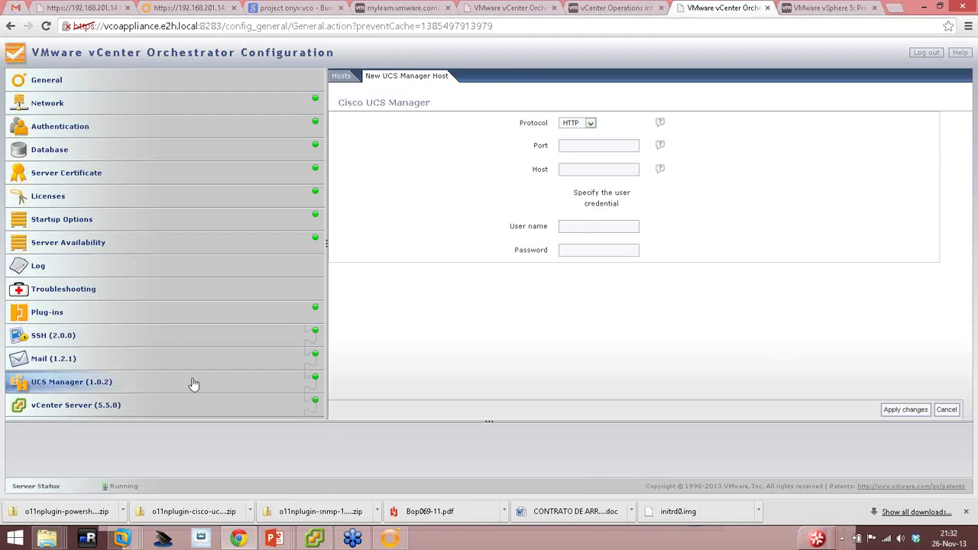
left_click(81, 223)
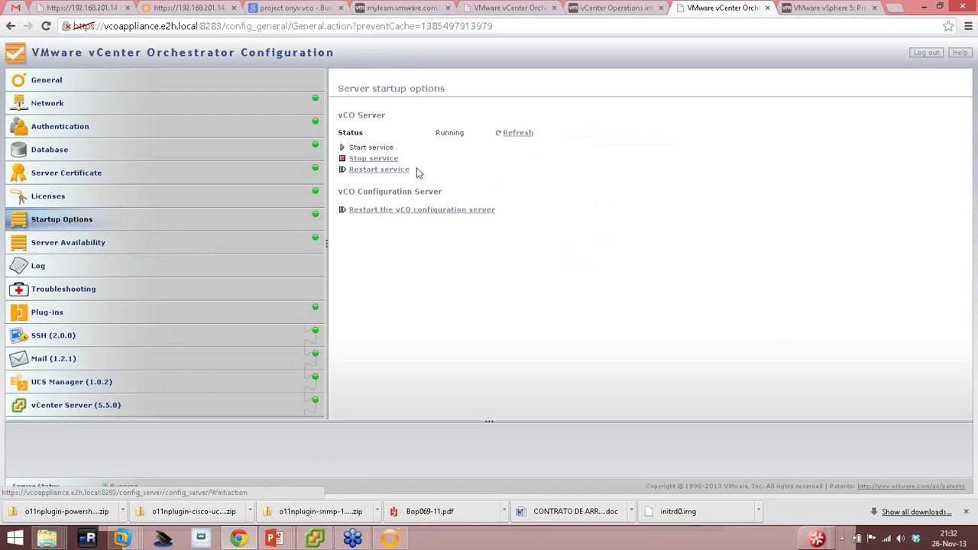
- Restart the vCO server service and quit the client's Connection lost dialog
left_click(386, 169)
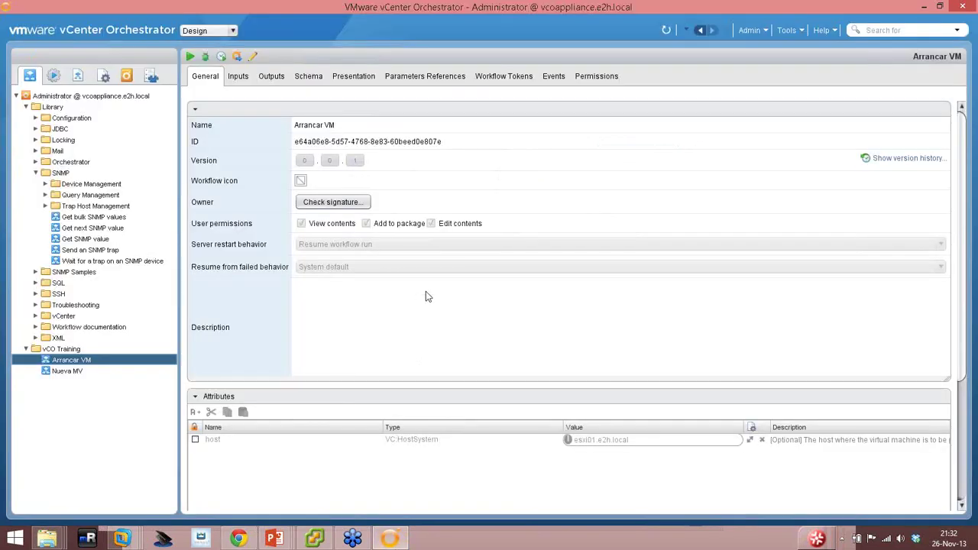
left_click(391, 540)
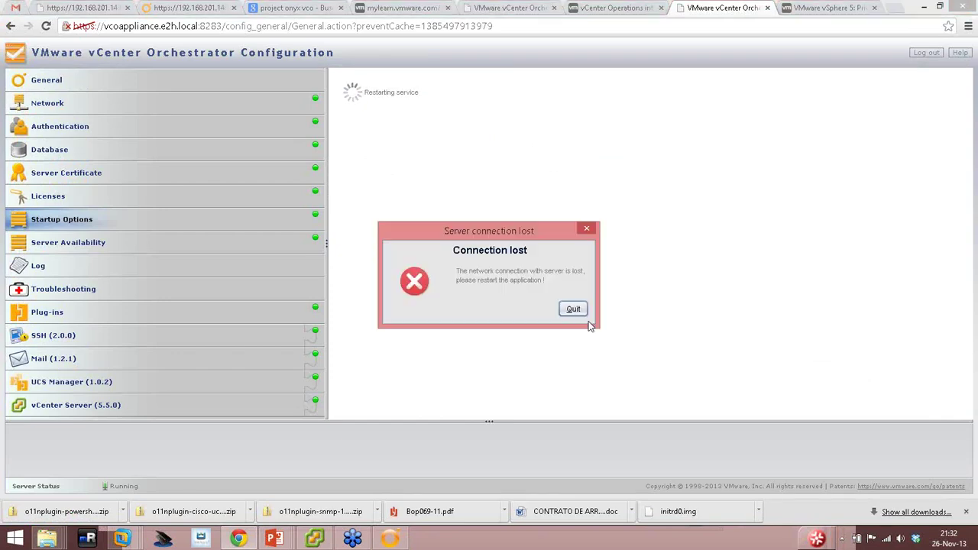
left_click(577, 309)
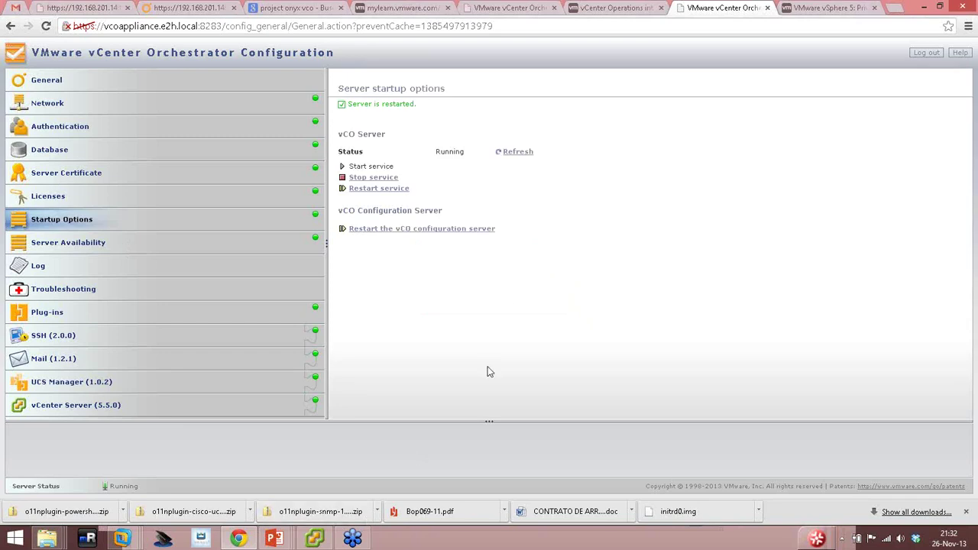
- Relaunch the vCO client from Start search and submit the administrator password
key("super")
type("cmd")
key("Return")
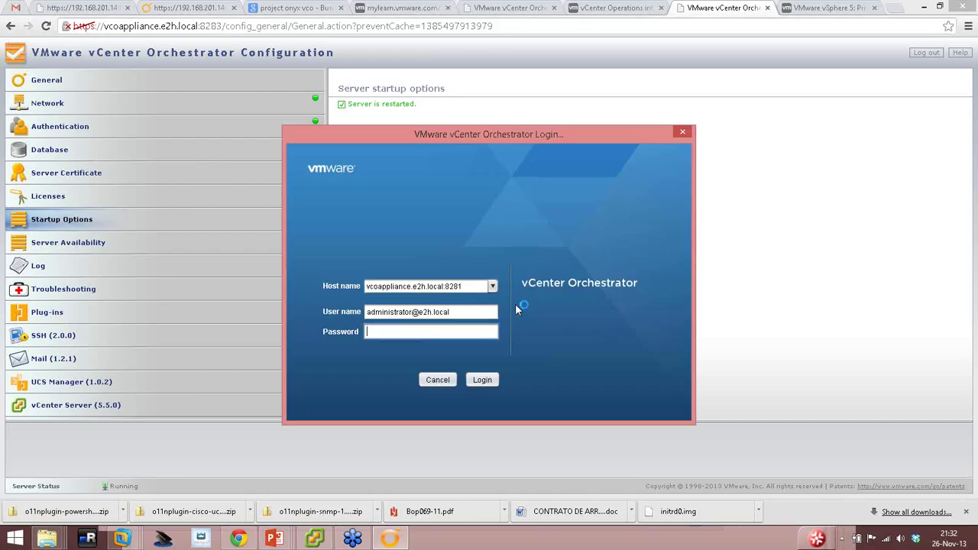
type("*********")
key("Return")
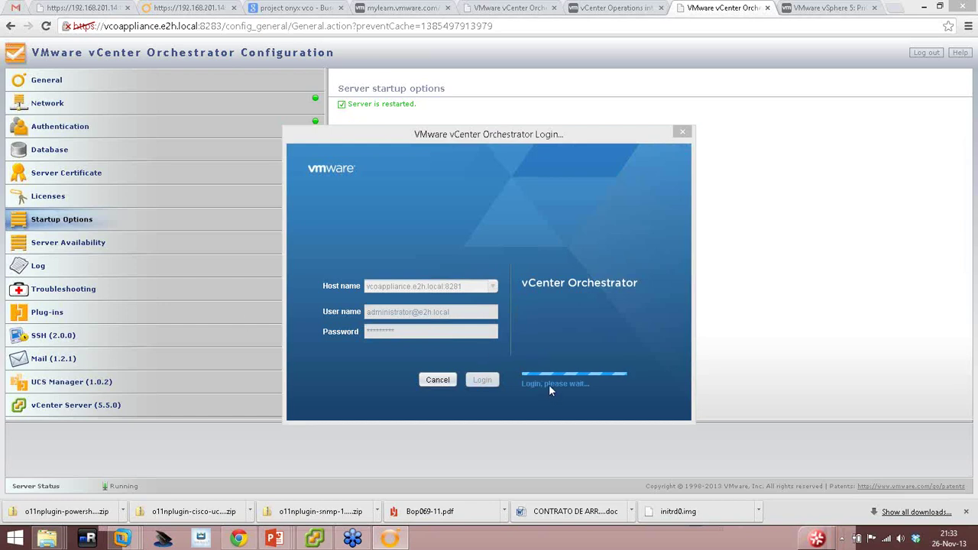
- Retry the administrator login twice from the password field
left_click(530, 145)
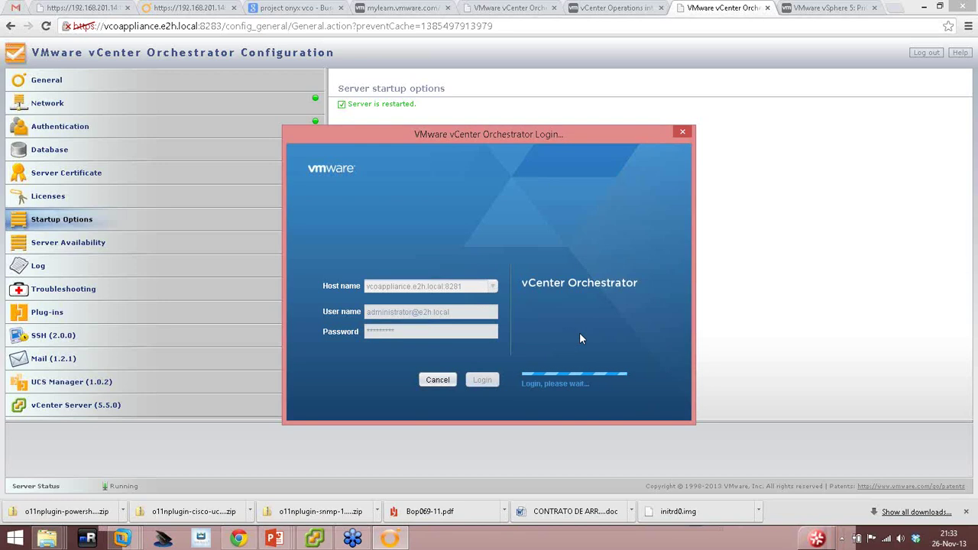
left_click(432, 330)
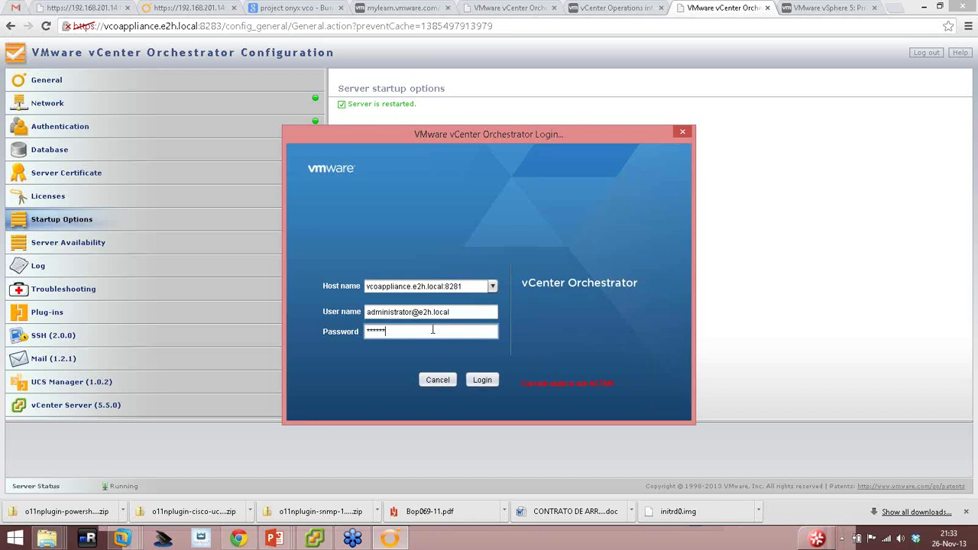
key("Return")
left_click(432, 330)
key("Return")
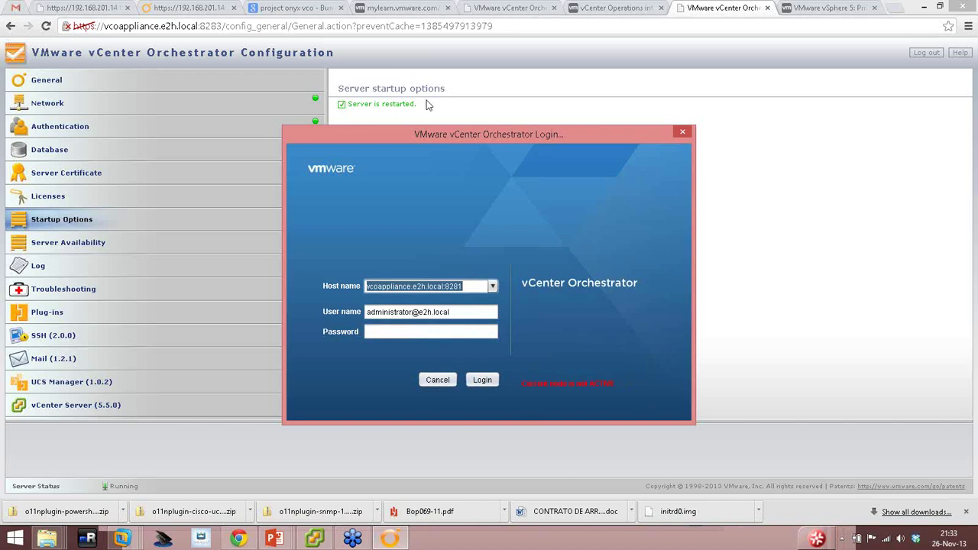
- Recheck the vCO server status in Startup Options, then submit the login again
key("Escape")
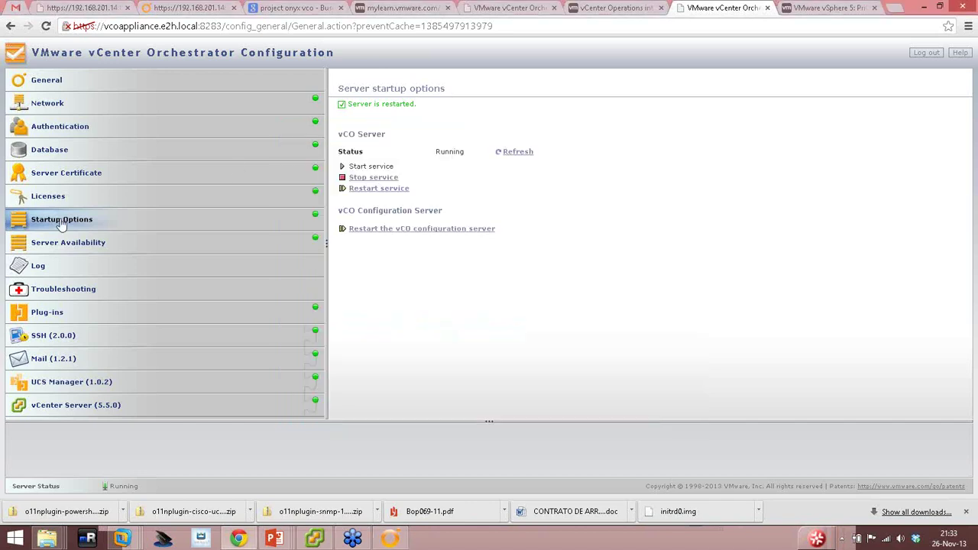
left_click(69, 220)
left_click(511, 132)
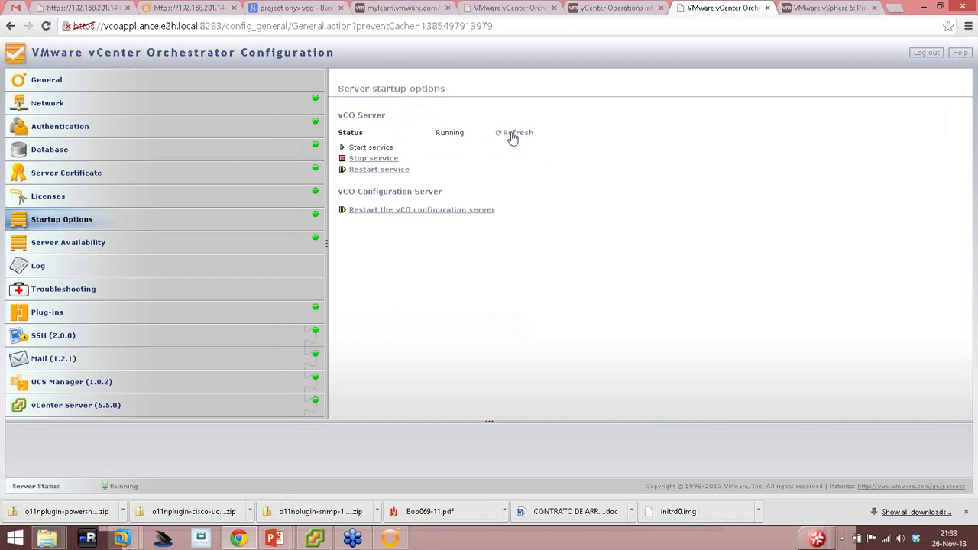
key("alt+Tab")
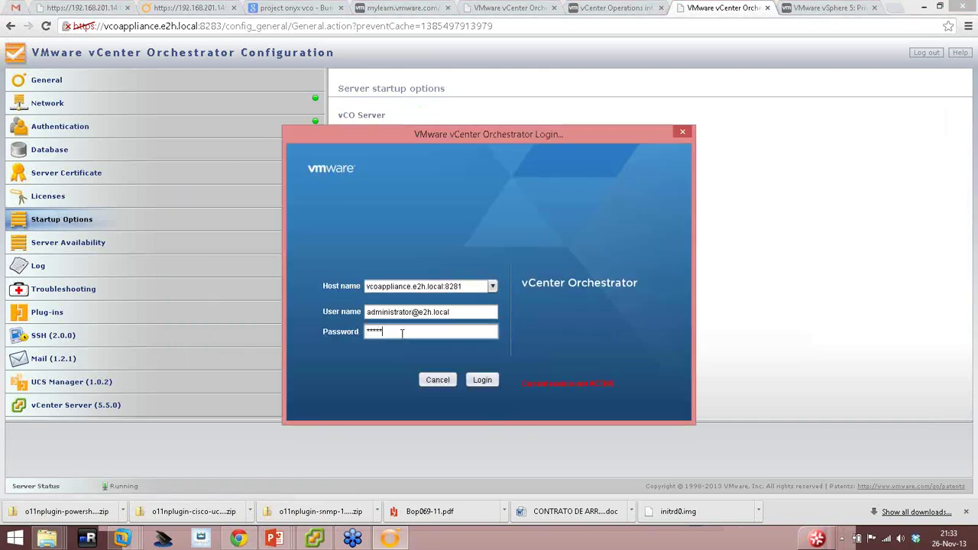
key("Return")
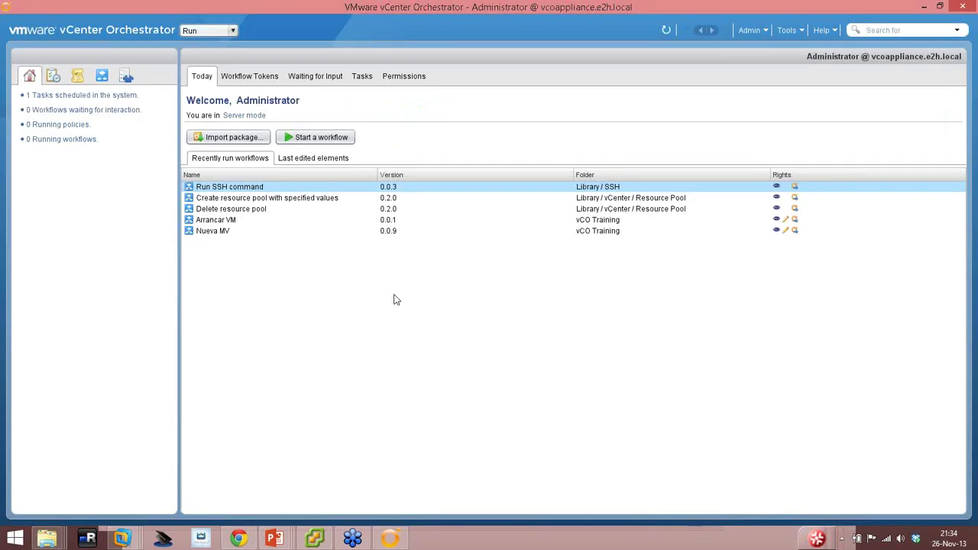
- Switch to Design mode and browse Library > UCS Manager's Administration, Blades and LAN folders
left_click(220, 31)
left_click(197, 55)
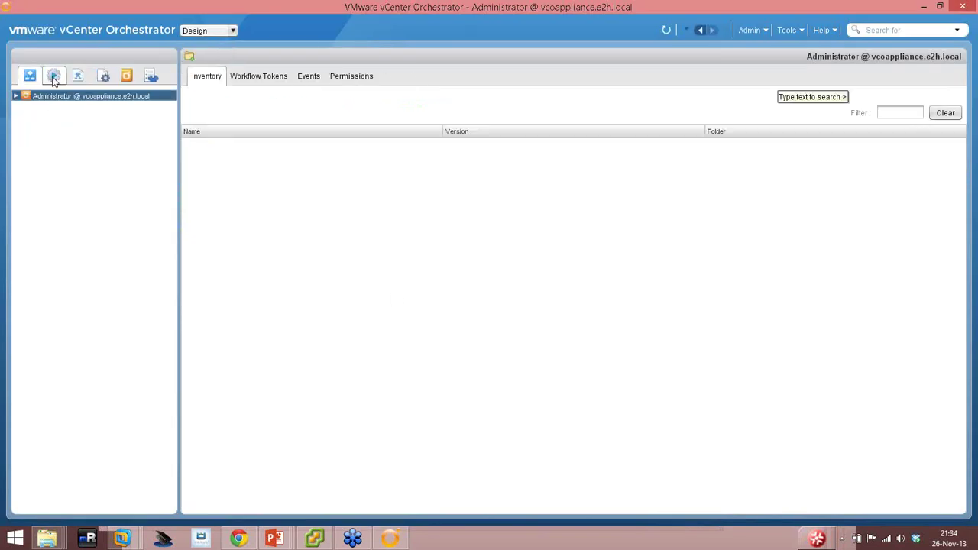
left_click(16, 96)
left_click(25, 107)
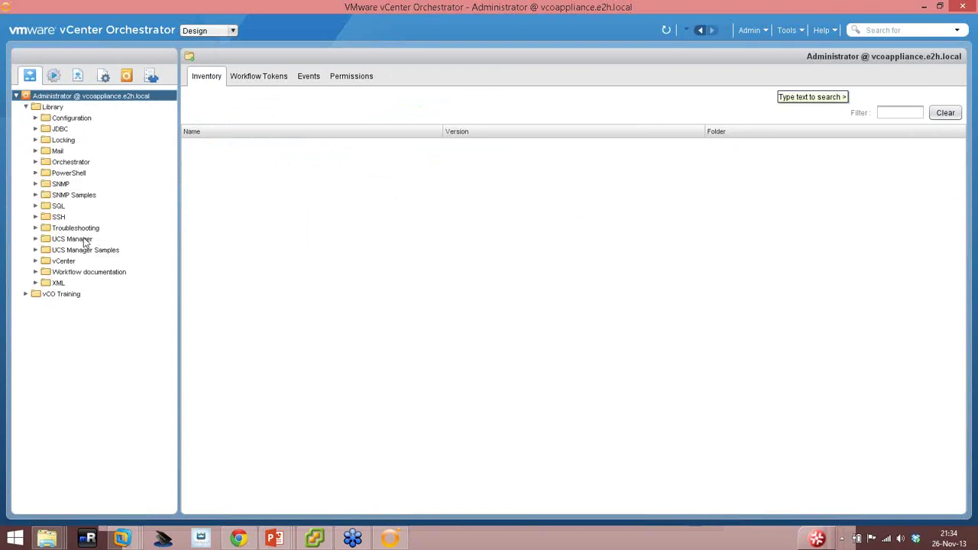
left_click(35, 239)
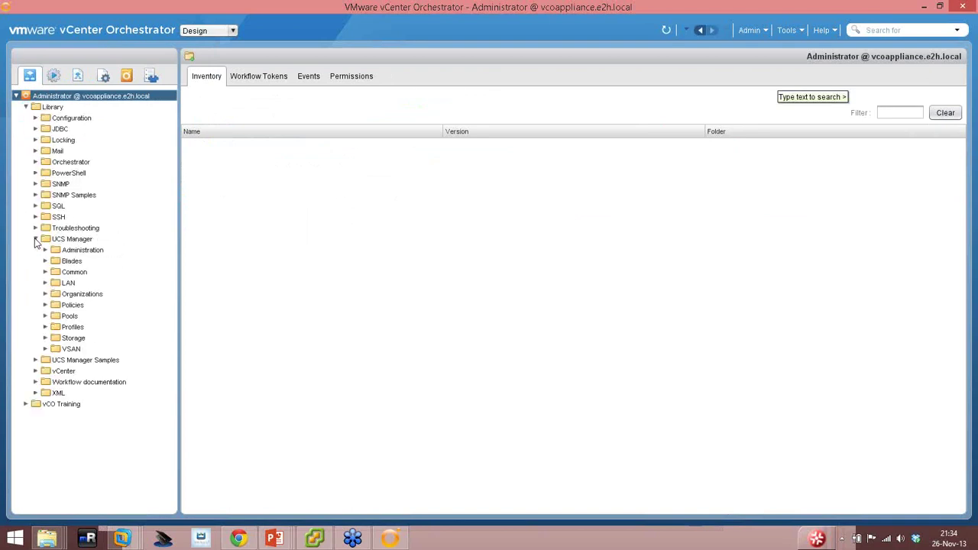
left_click(45, 251)
left_click(45, 251)
left_click(45, 261)
left_click(45, 261)
left_click(45, 284)
left_click(45, 283)
- Check the UCS Manager and PowerShell entries in the Plug-ins inventory
left_click(151, 78)
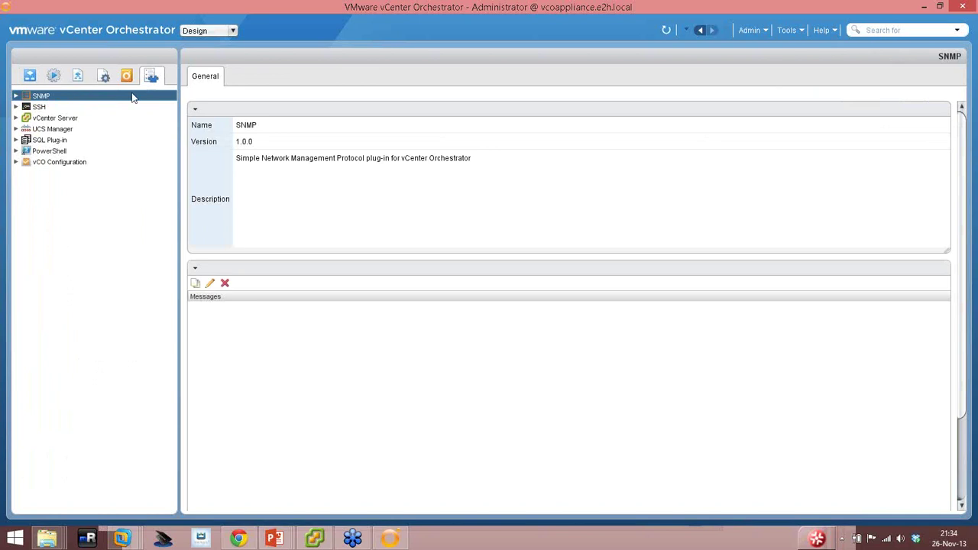
left_click(16, 129)
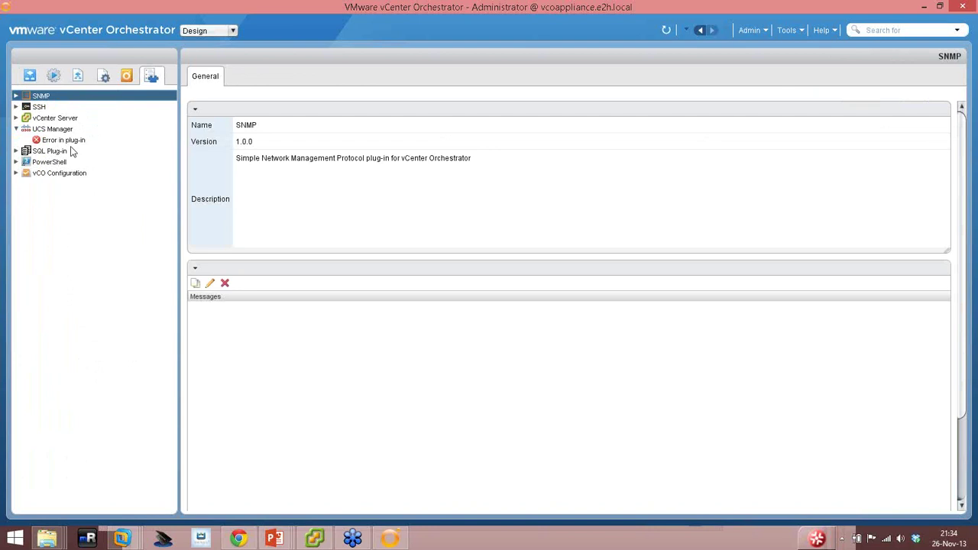
left_click(15, 162)
left_click(50, 162)
- Expand Library > PowerShell and select the Invoke an external script workflow
left_click(34, 79)
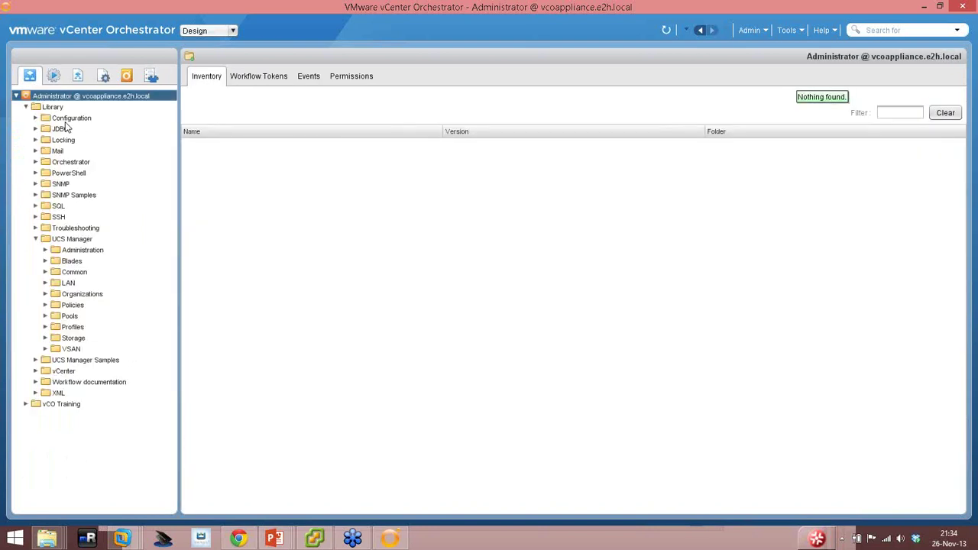
left_click(35, 173)
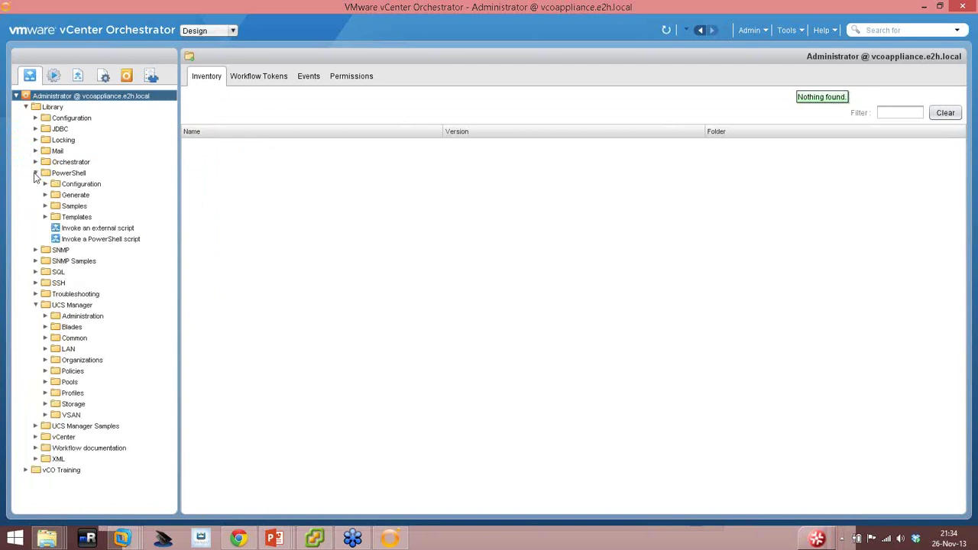
left_click(93, 229)
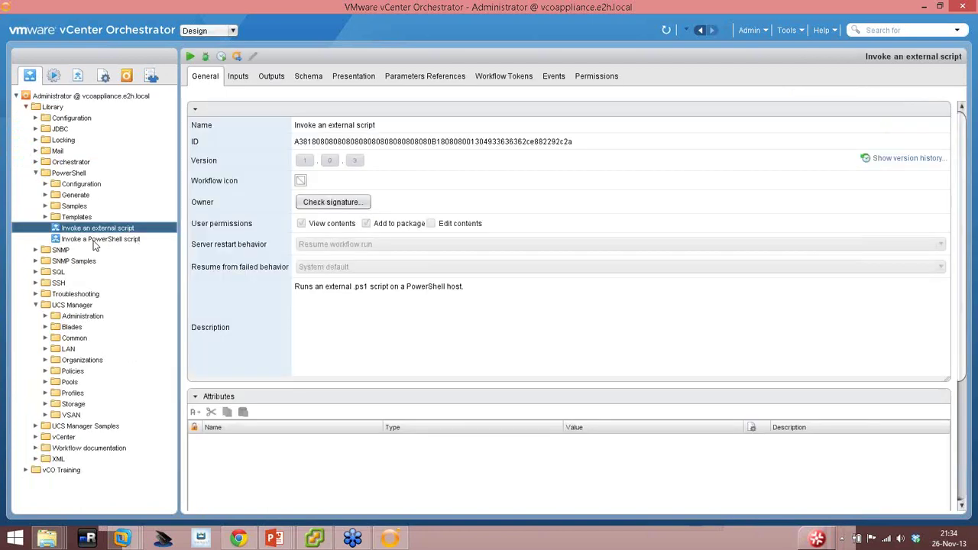
- Select Invoke a PowerShell script under Library > PowerShell to view its description
left_click(98, 240)
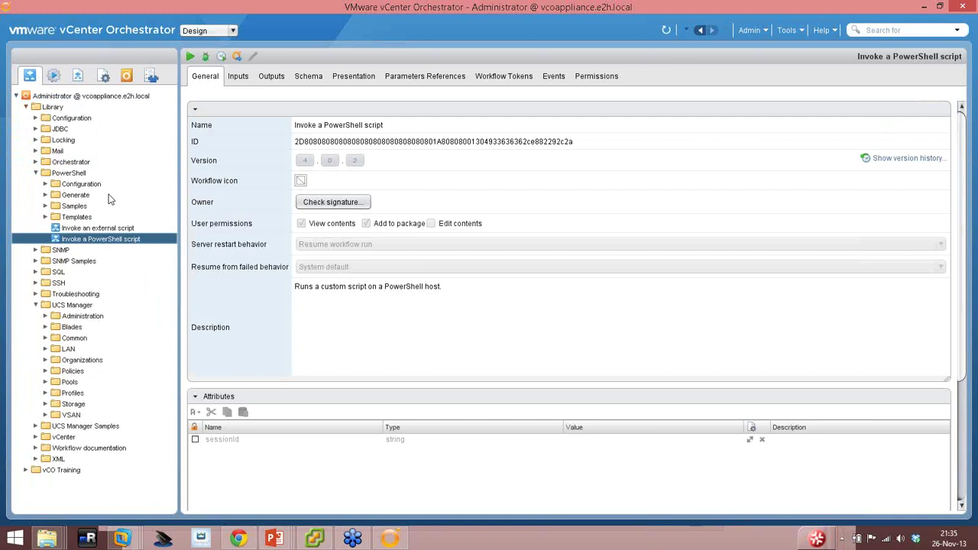
- Bring the PowerPoint slideshow back, advance to slide 18, and play the Cursos GRATUITOS 2014 starburst
mouse_move(277, 540)
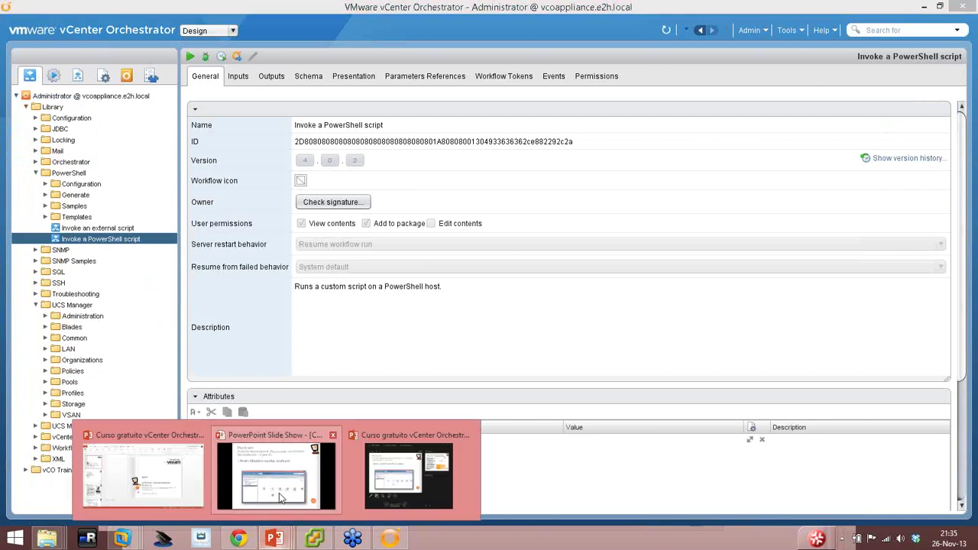
left_click(279, 497)
left_click(436, 301)
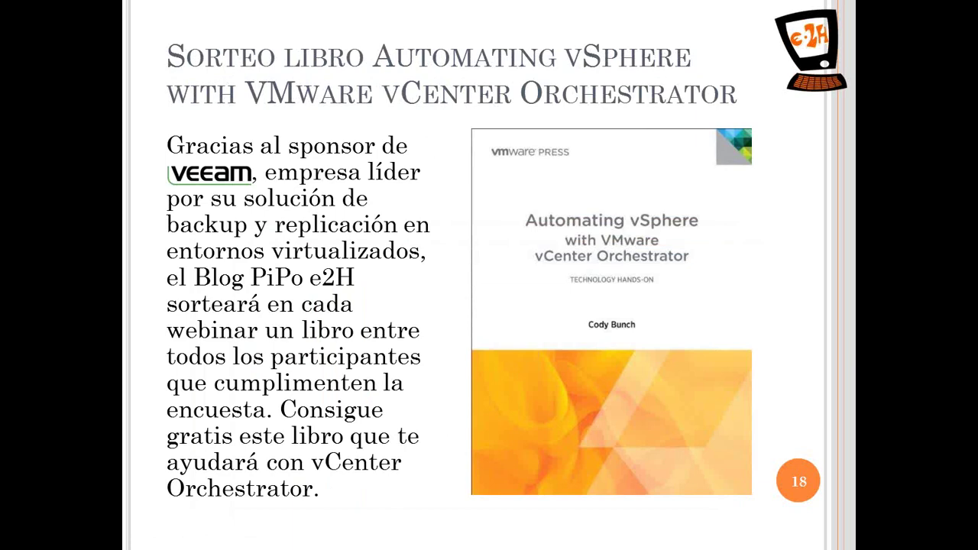
key("Right")
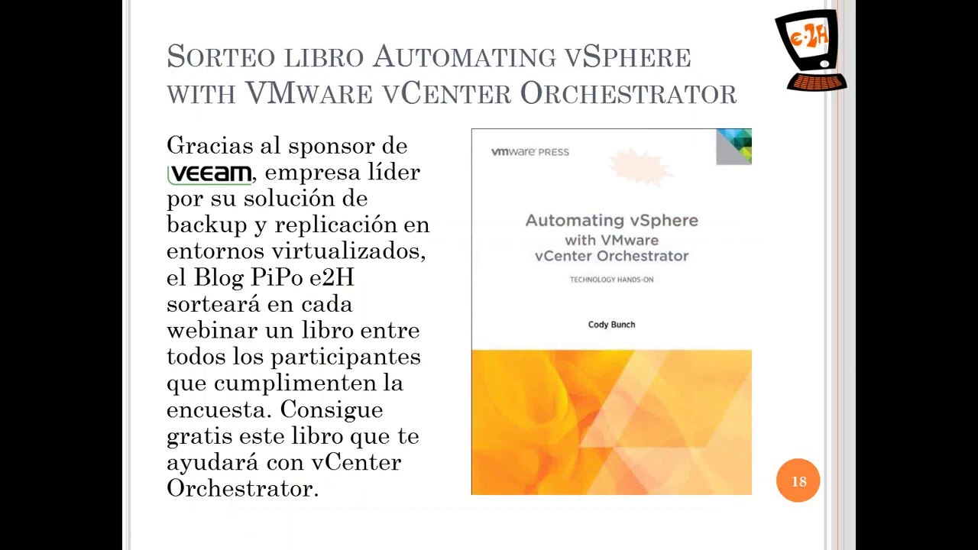